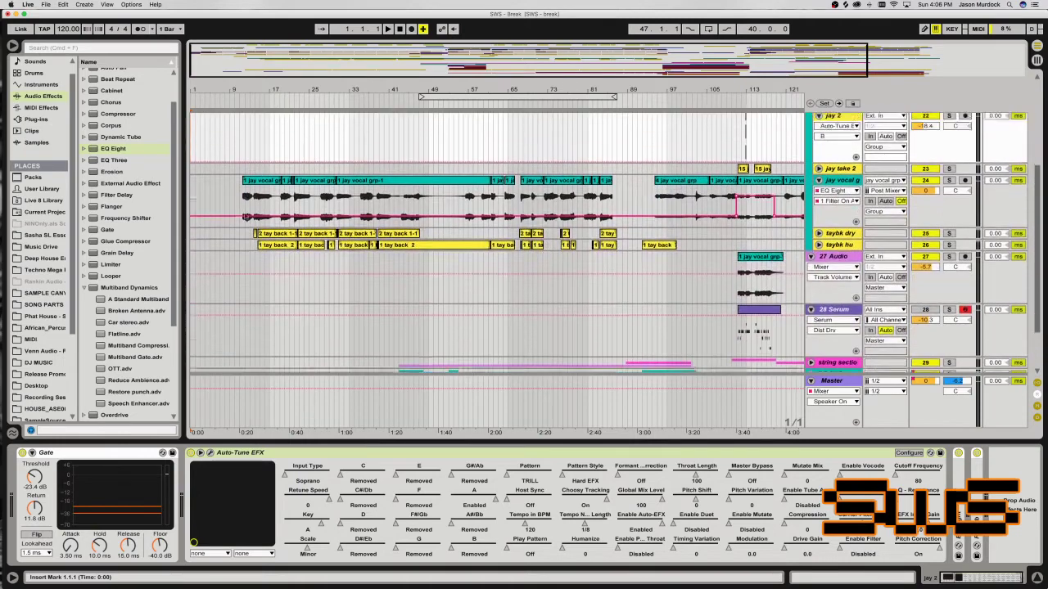
Fold the vocal group, Master, 27 Audio and 28 Serum tracks and fit the whole arrangement in the timeline.
click(811, 209)
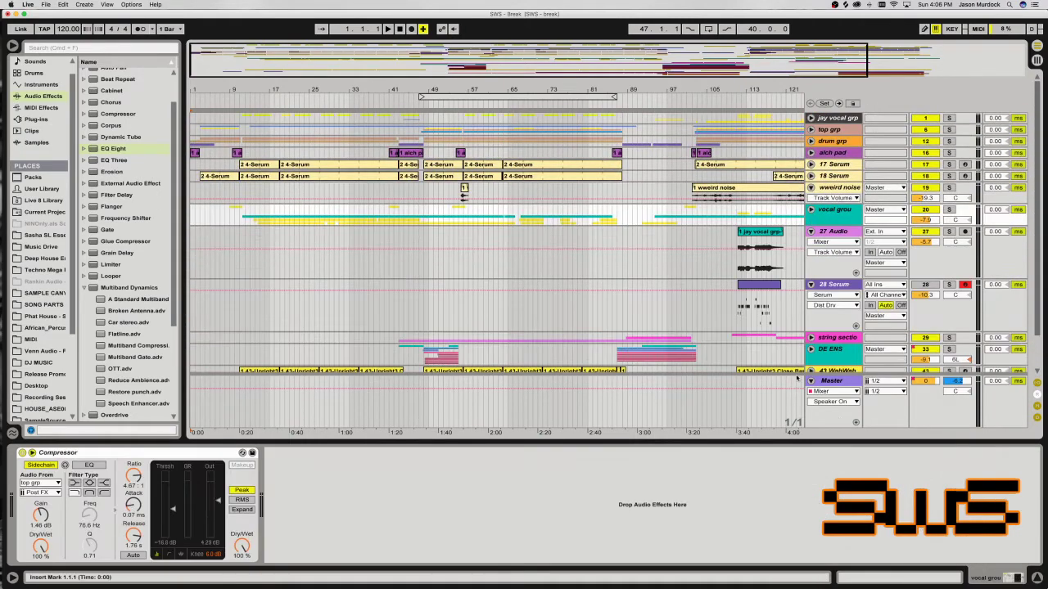
click(811, 380)
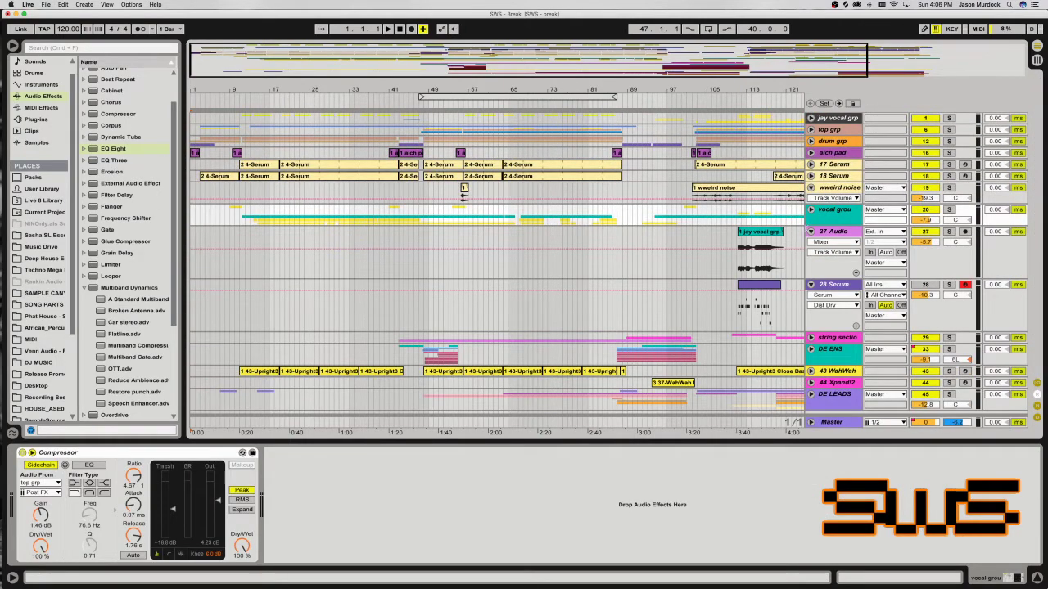
click(811, 231)
click(811, 243)
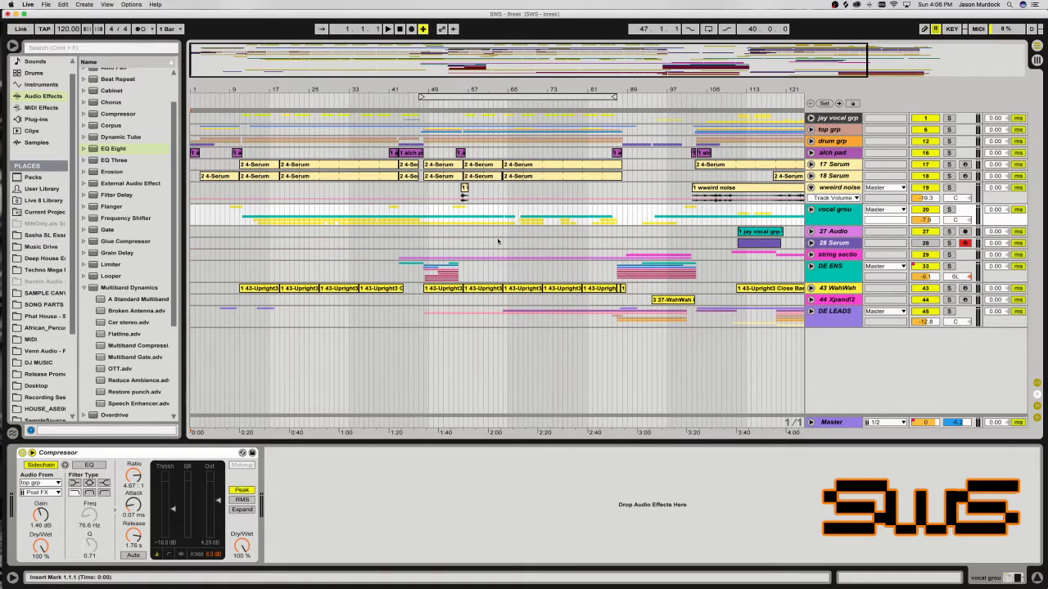
double_click(551, 54)
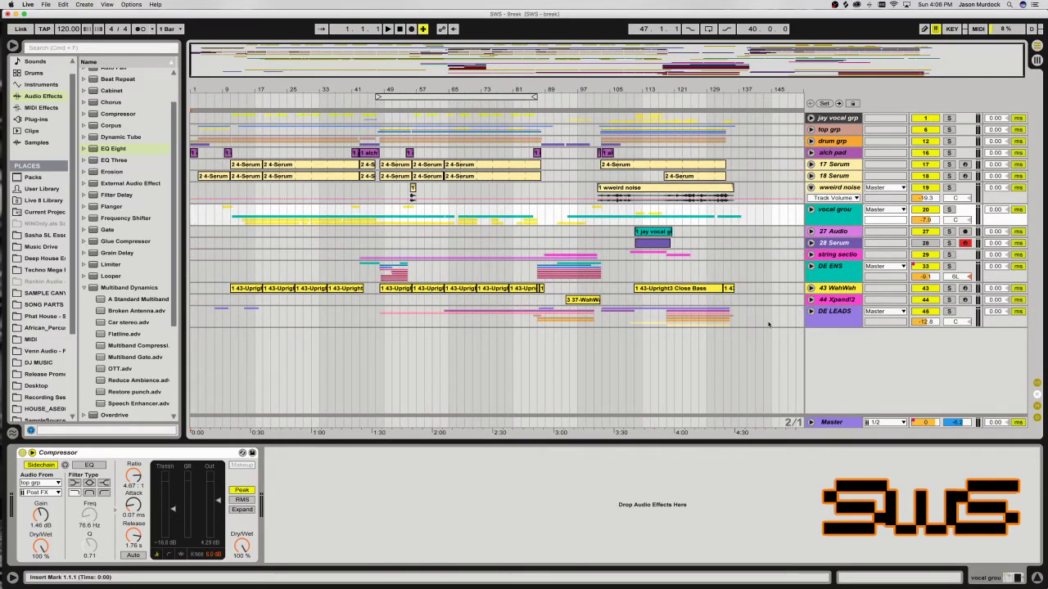
View the mixer channels of all tracks in Session View, and return to the full arrangement.
key(Tab)
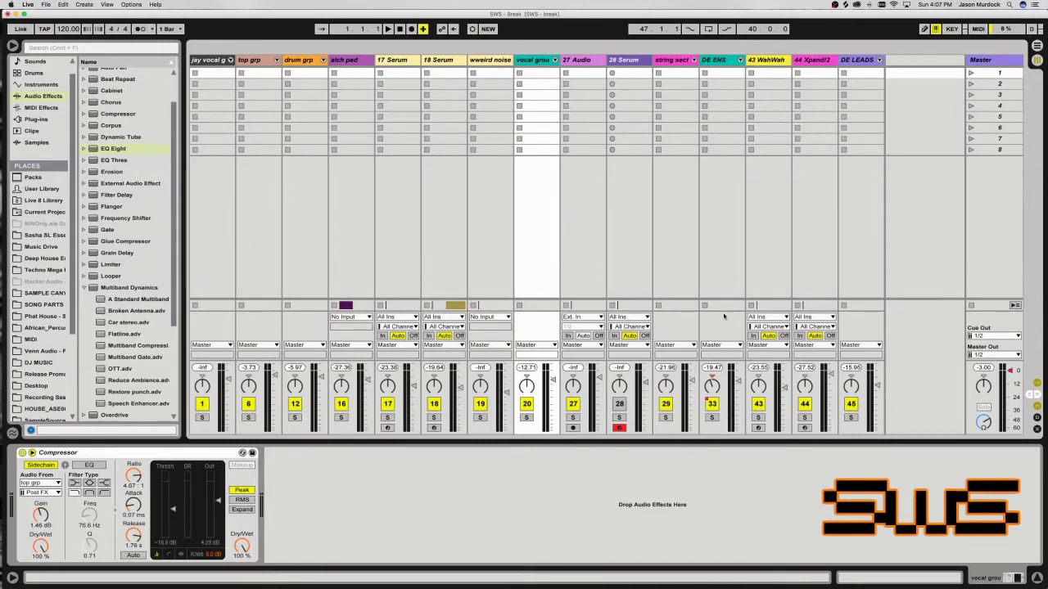
key(Tab)
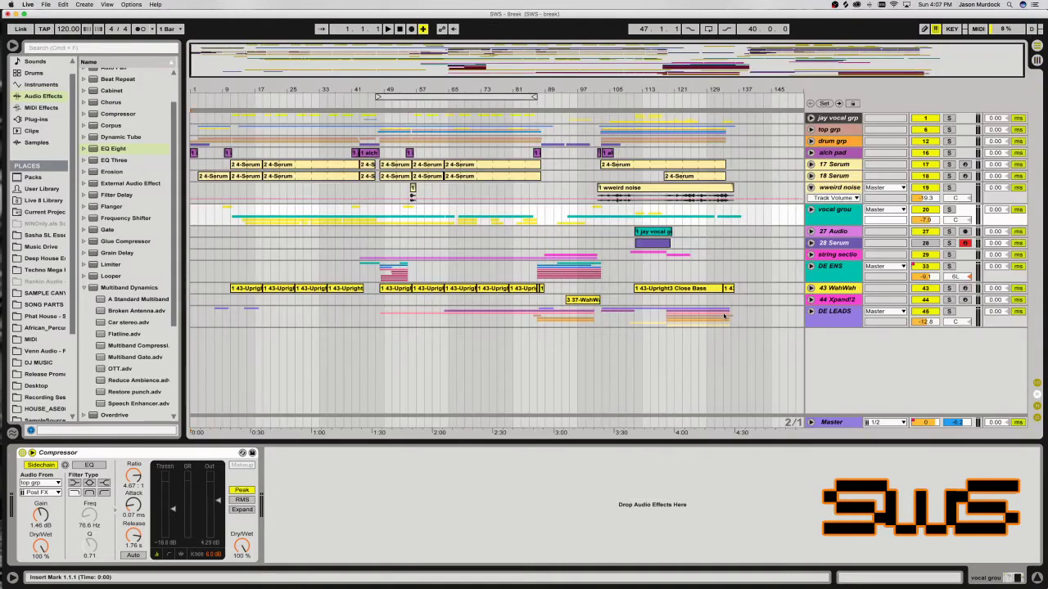
key(plus)
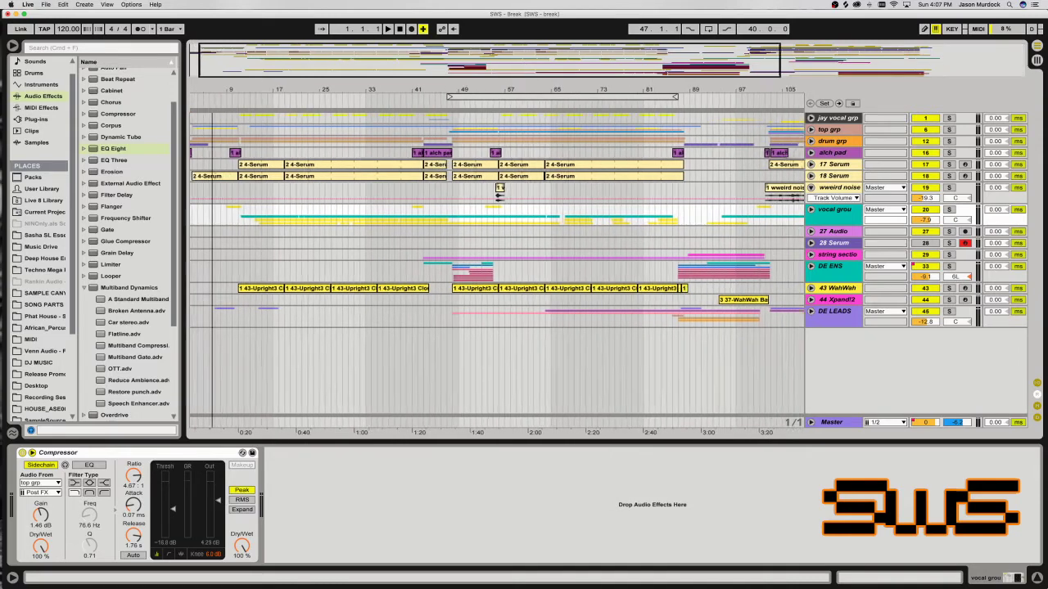
key(minus)
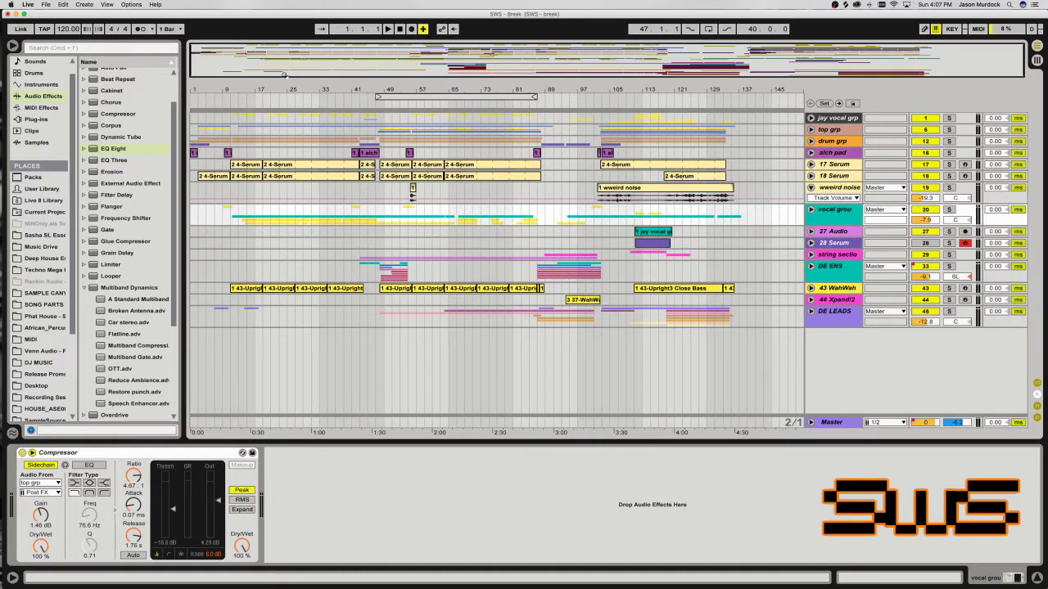
Unfold the vocal group and examine its clips in the first half of the song and the jay 2 track's devices.
drag(233, 65, 190, 58)
drag(284, 56, 305, 57)
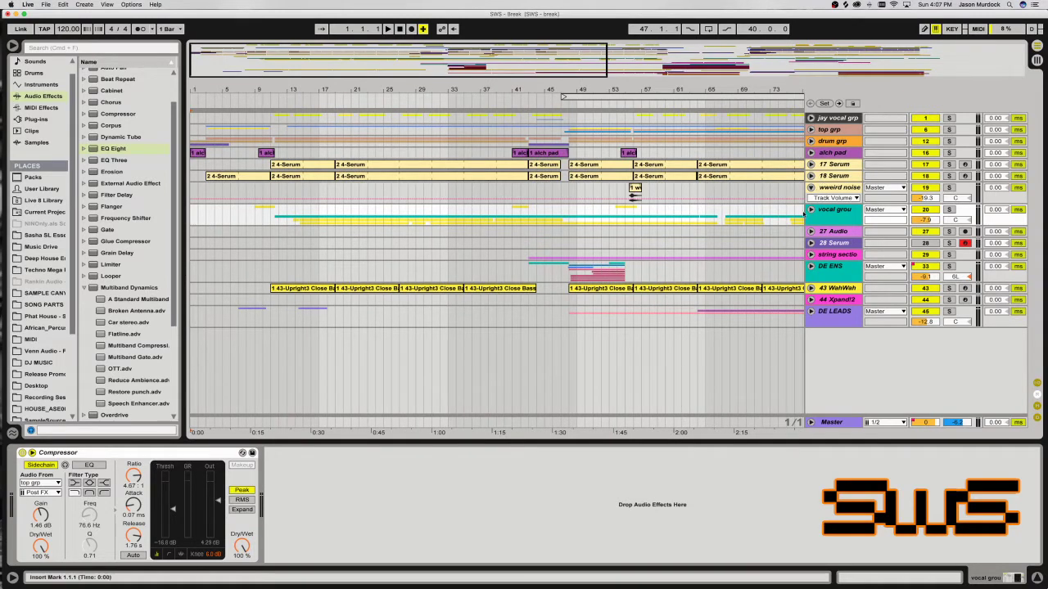
click(818, 214)
click(812, 211)
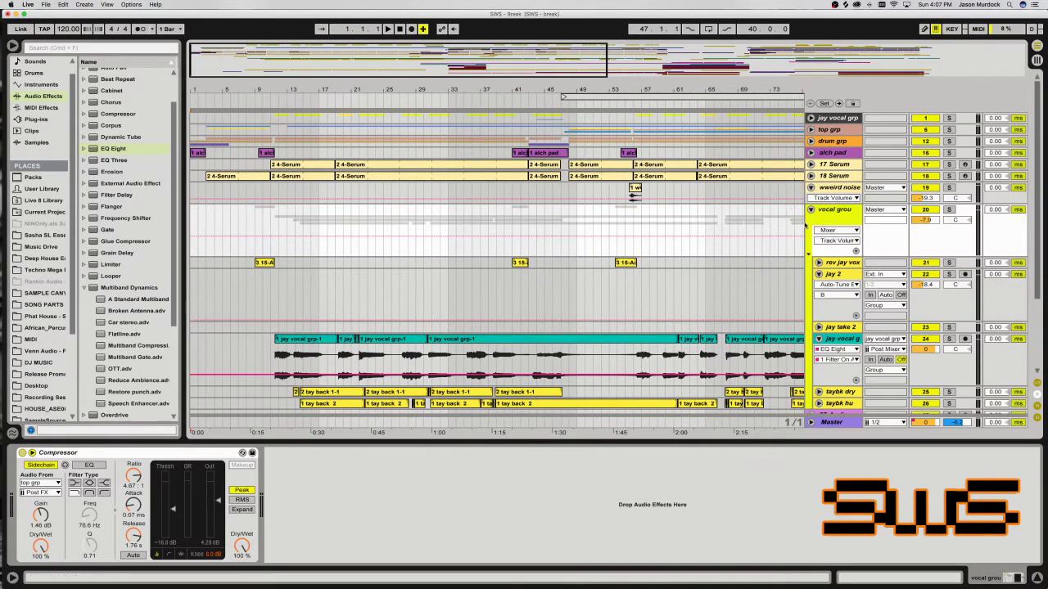
scroll(491, 250, down, 4)
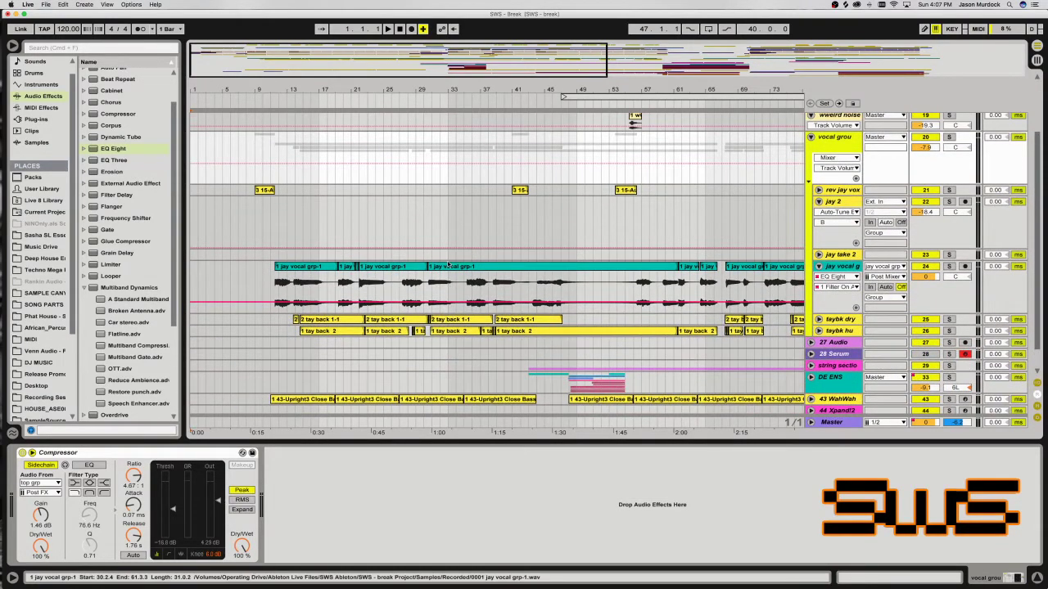
scroll(449, 264, up, 4)
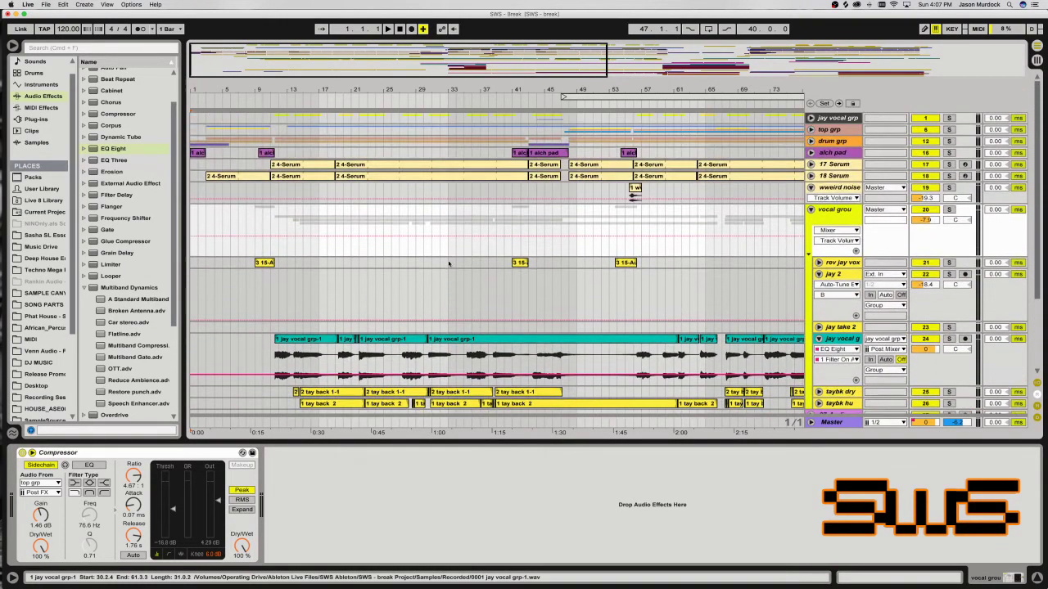
click(510, 290)
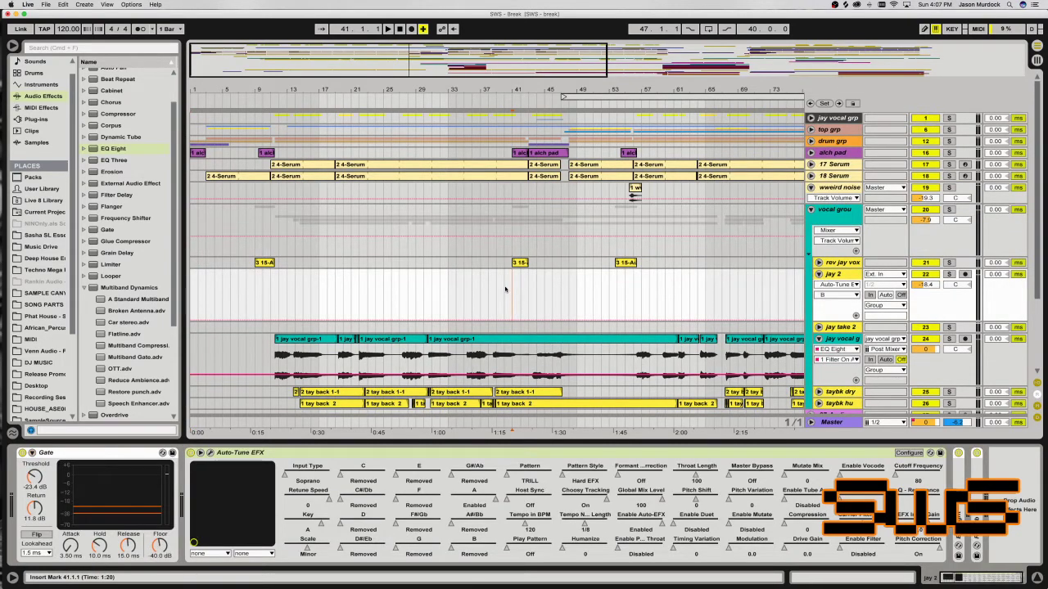
Fold and mute the vocal group, and play the arrangement from the start.
click(811, 211)
click(929, 211)
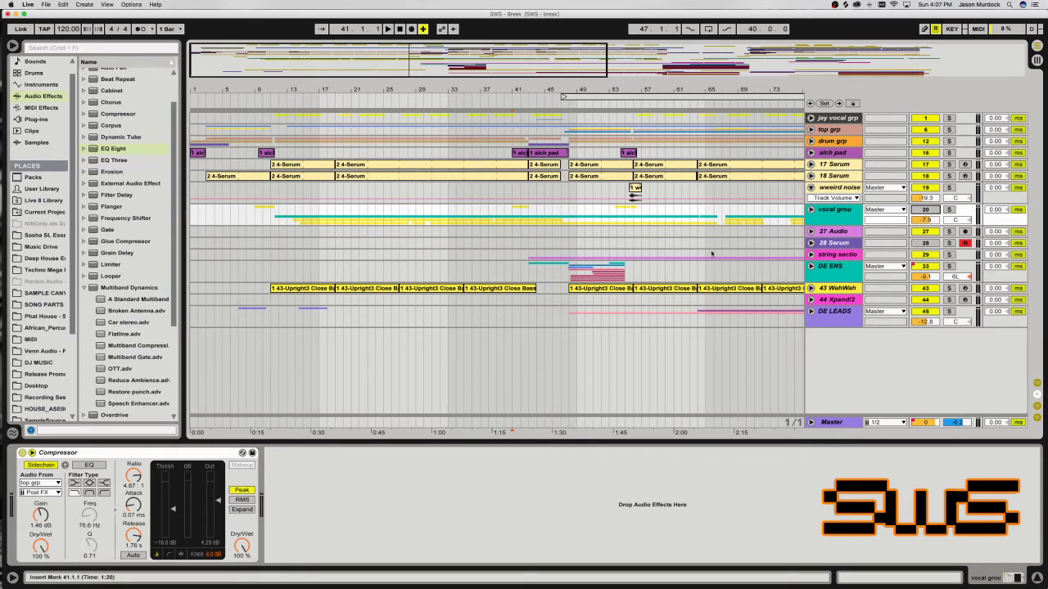
key(minus)
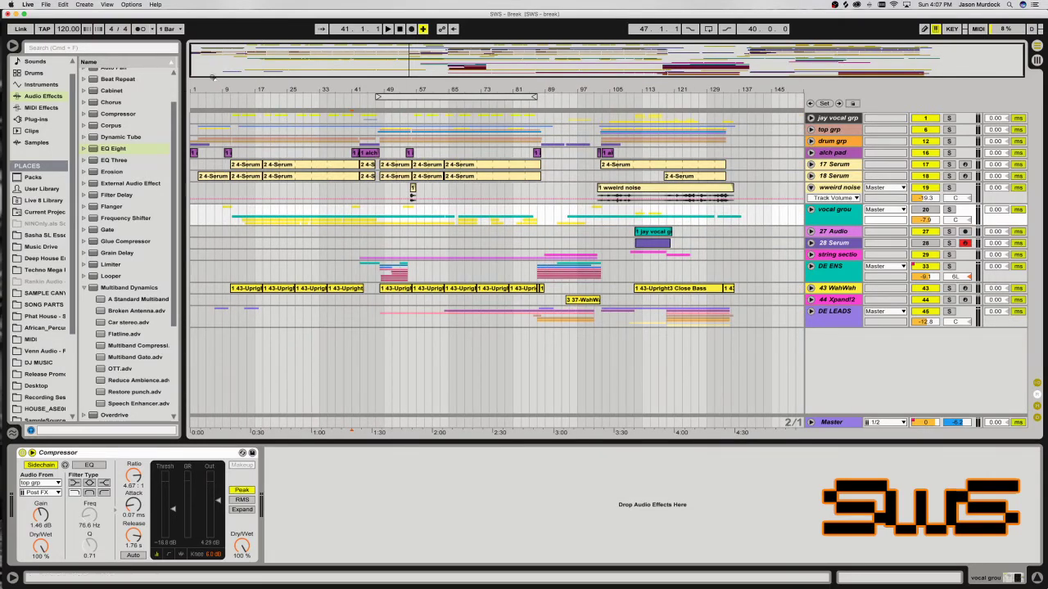
key(plus)
key(plus)
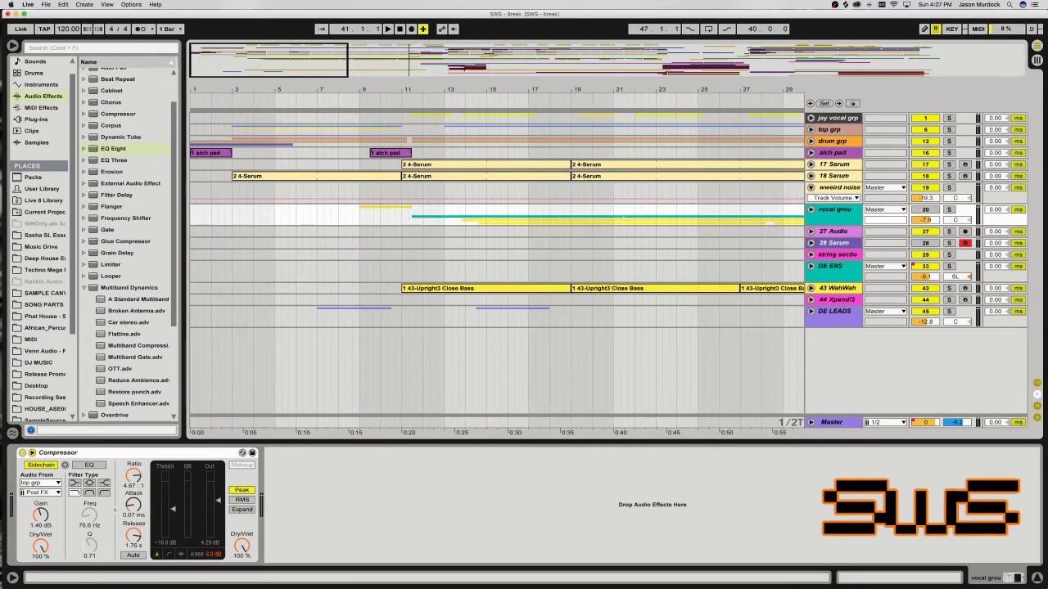
click(388, 29)
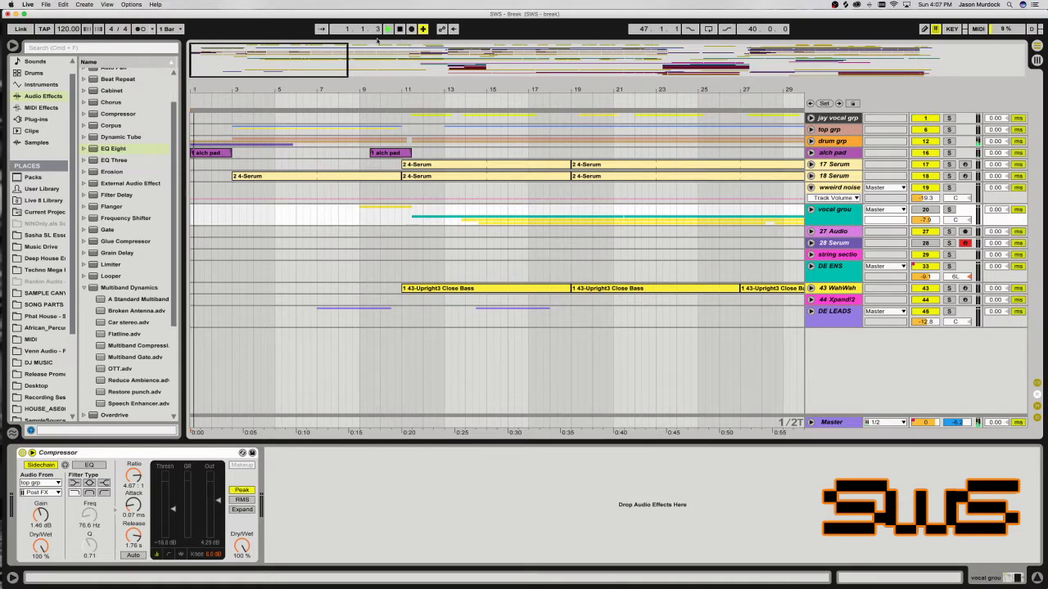
Switch to OBS Studio to check the stream while the song plays, and return to Ableton Live.
mouse_move(10, 147)
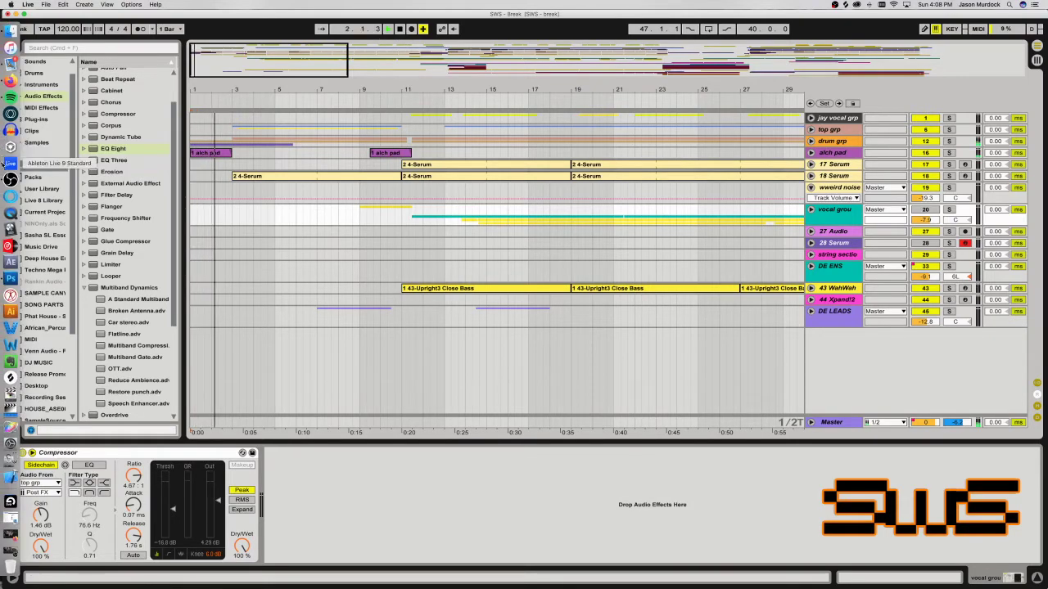
click(10, 180)
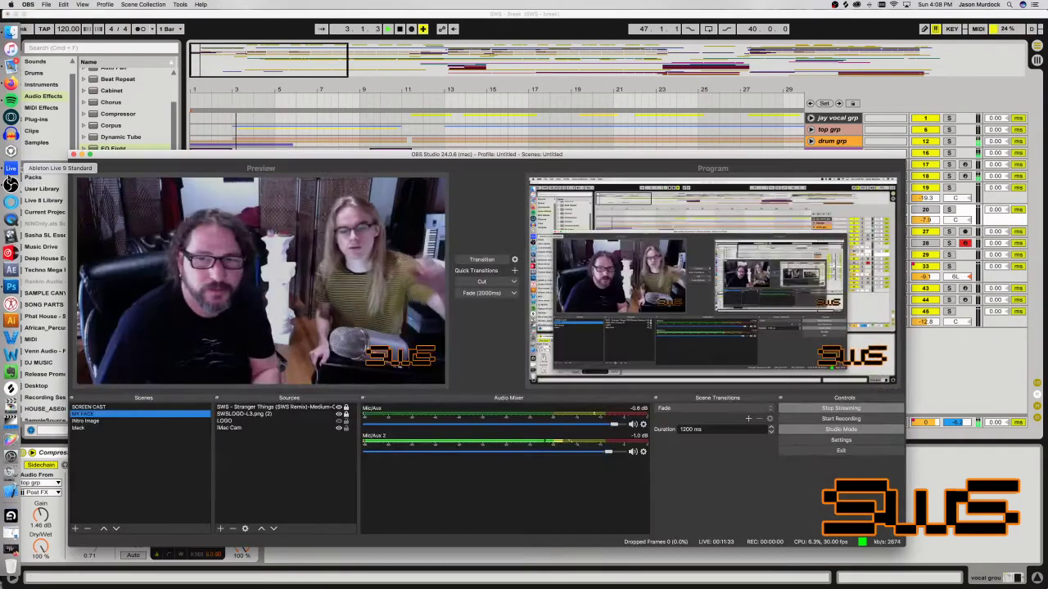
click(10, 172)
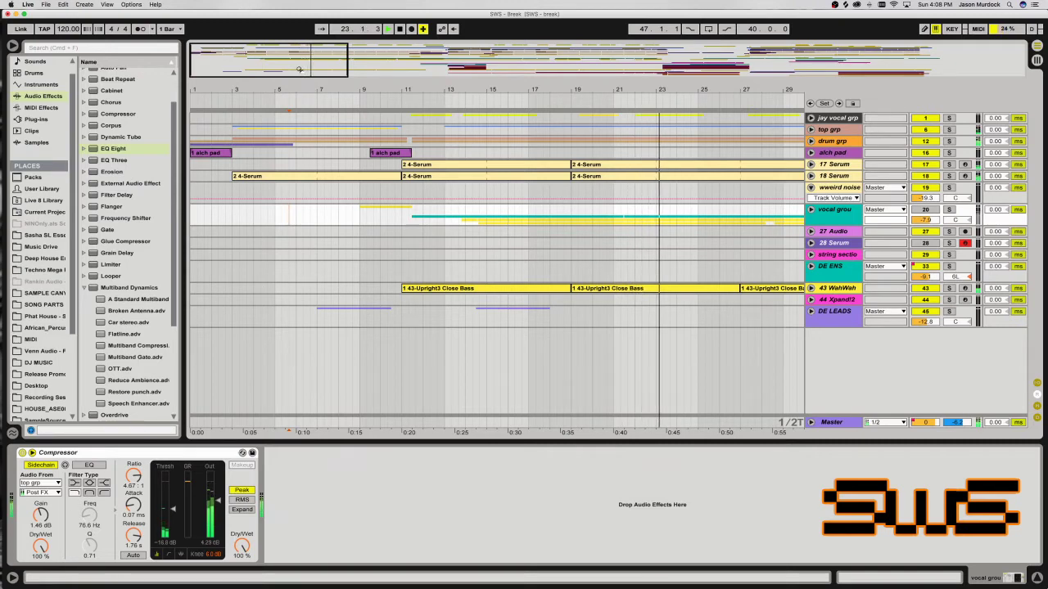
Follow the playback through the song, place the insert marker at bar 48 on DE ENS, and unfold that group's cello tracks.
drag(300, 70, 300, 45)
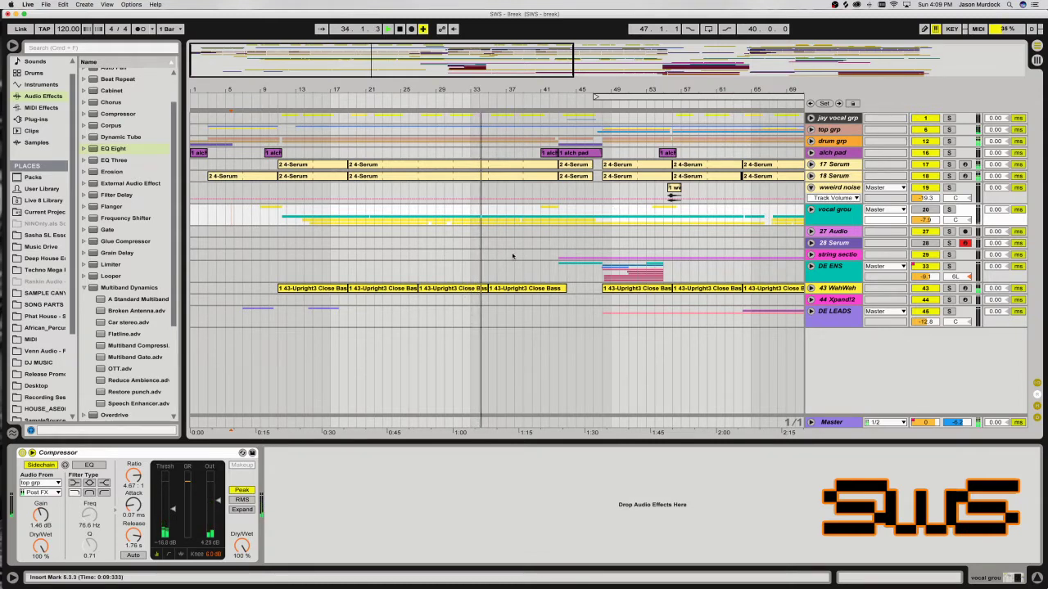
scroll(543, 255, right, 5)
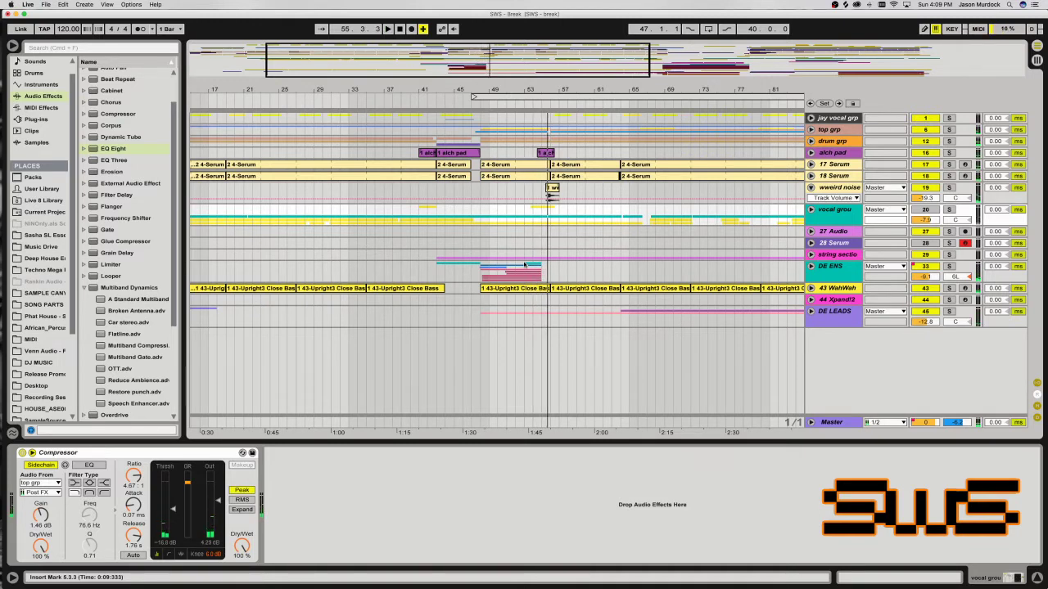
click(480, 266)
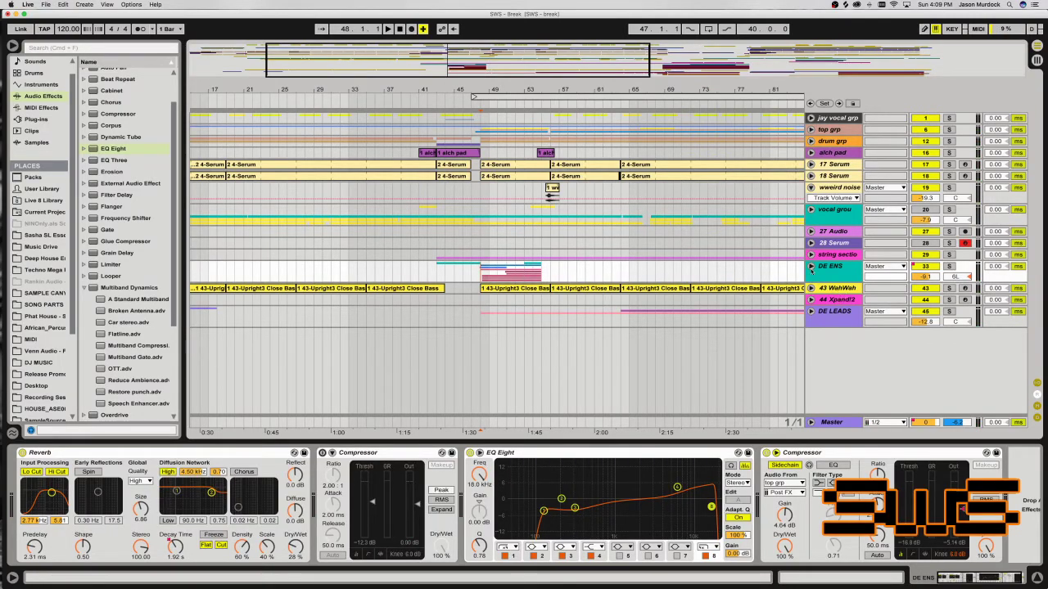
click(811, 266)
scroll(584, 255, down, 5)
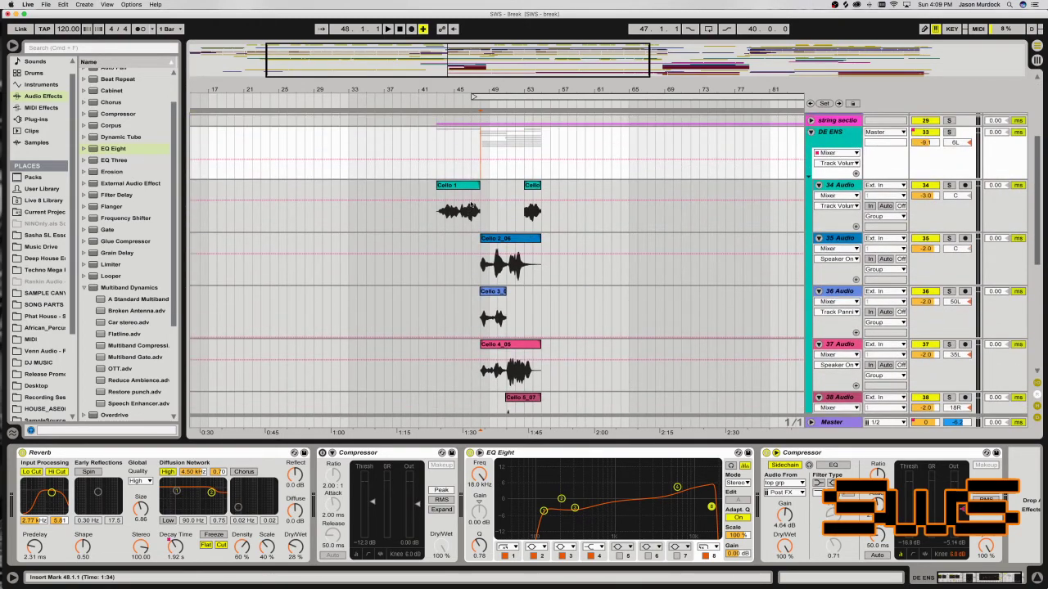
scroll(735, 208, up, 1)
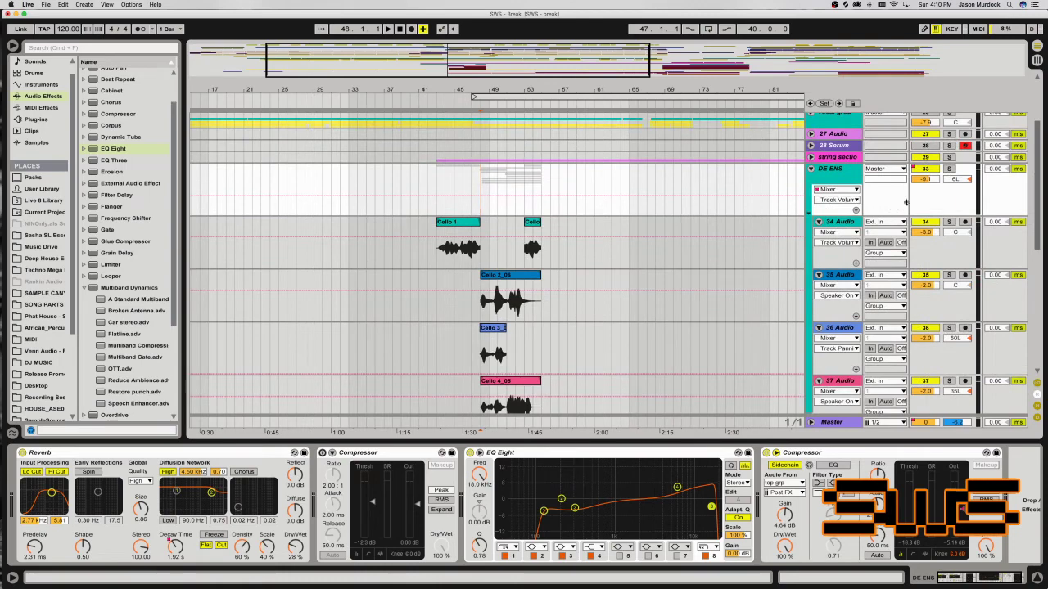
Solo the DE ENS group, listen to it from bar 48 while examining the layered cello clips, and stop playback.
click(949, 168)
key(space)
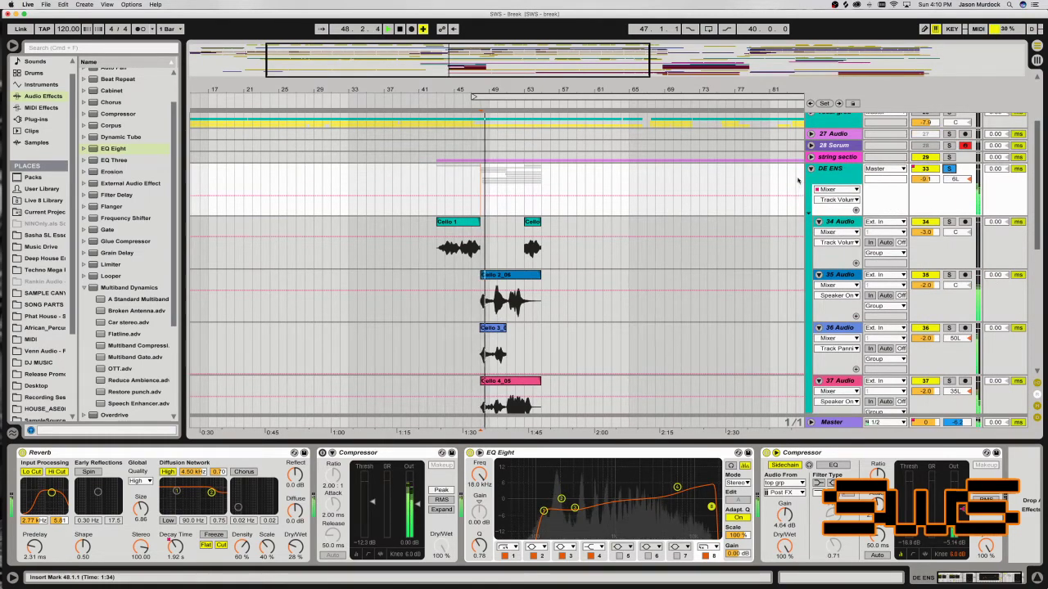
scroll(603, 178, down, 3)
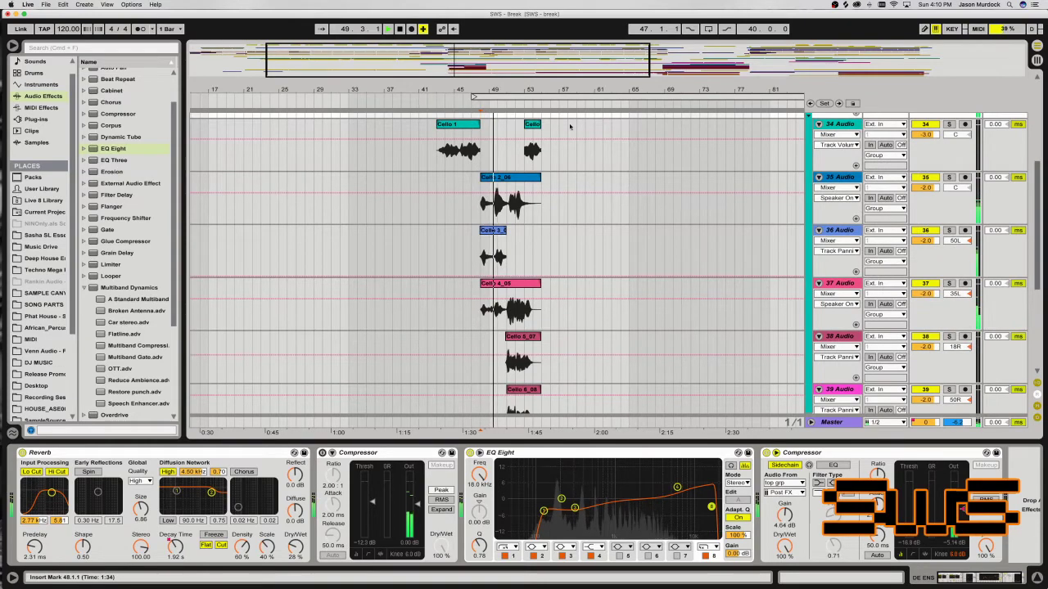
drag(483, 58, 490, 79)
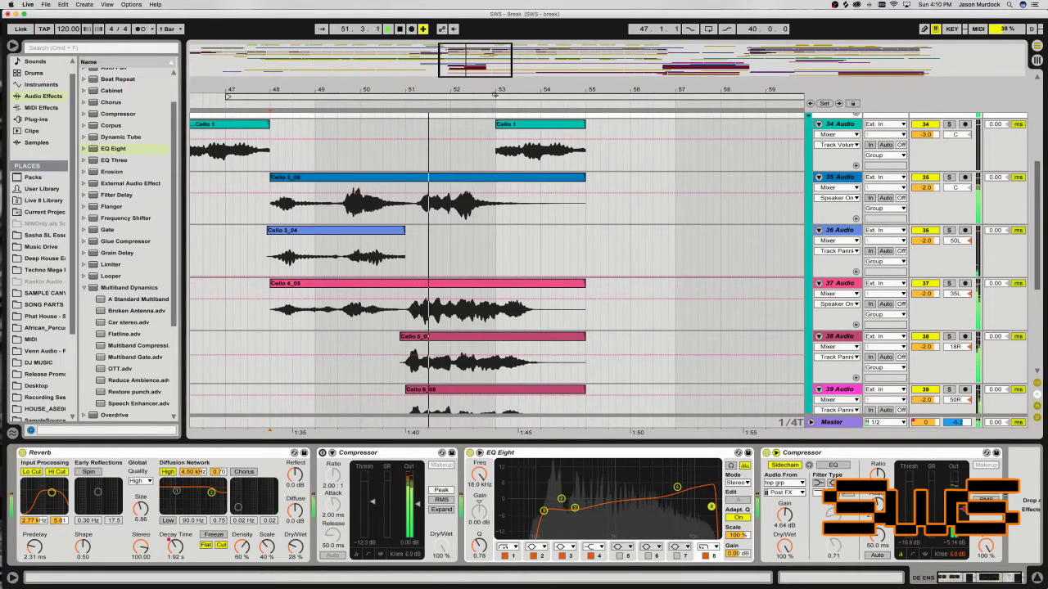
scroll(484, 194, down, 3)
scroll(483, 194, down, 2)
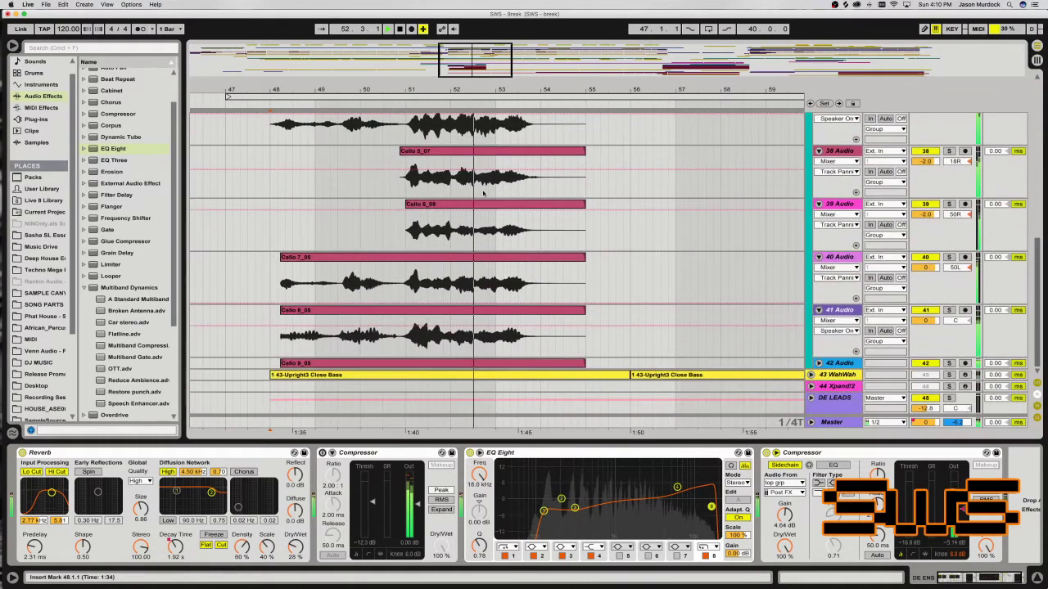
key(space)
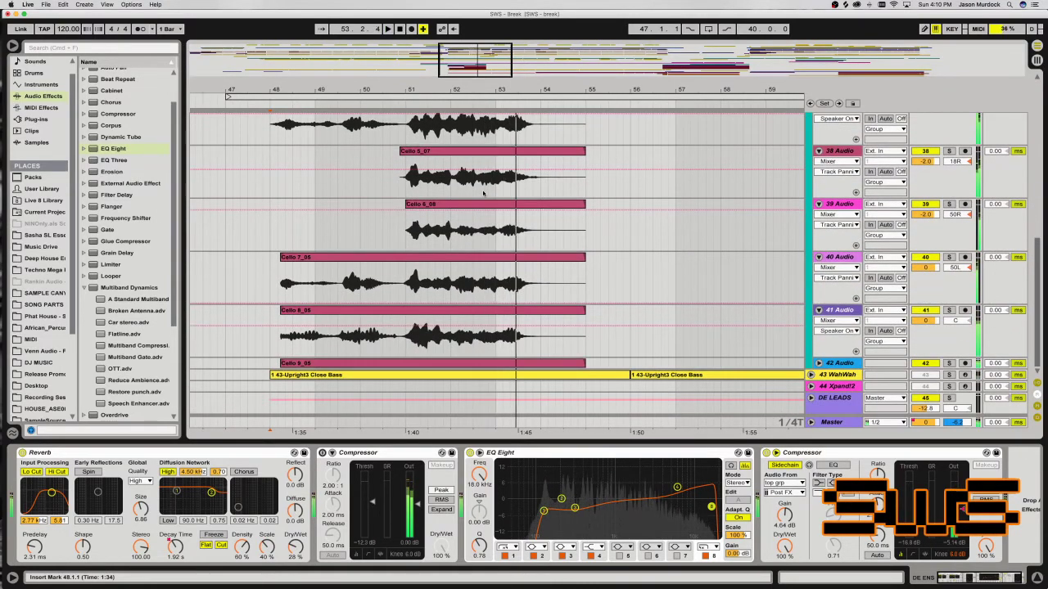
Review the cello tracks' panning, unsolo the DE ENS group, and play the section from bar 48 in the full mix.
scroll(741, 242, up, 1)
scroll(741, 242, up, 1)
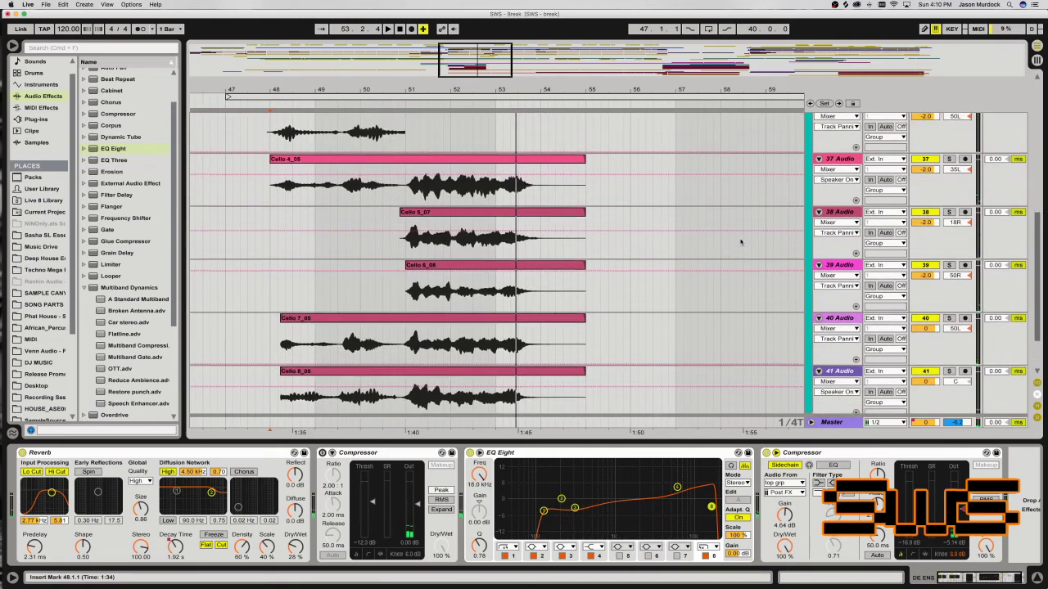
scroll(527, 237, down, 2)
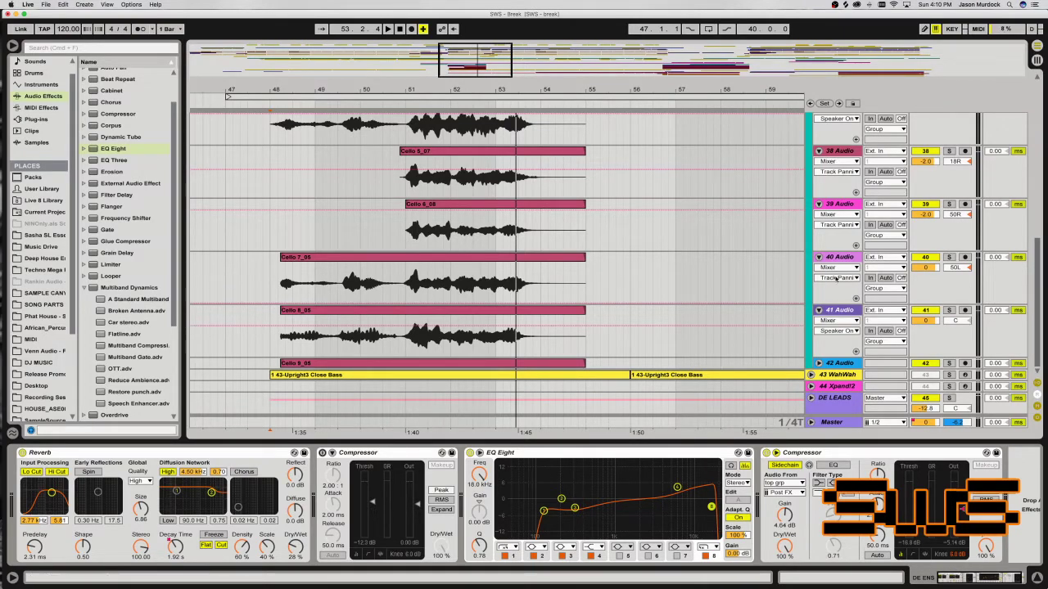
scroll(942, 223, up, 10)
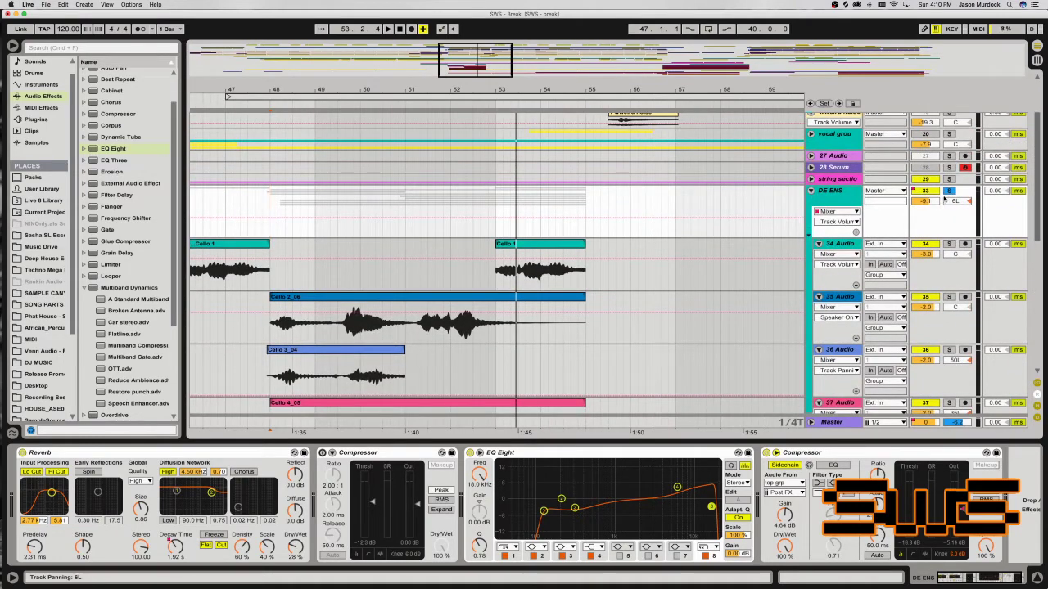
click(949, 190)
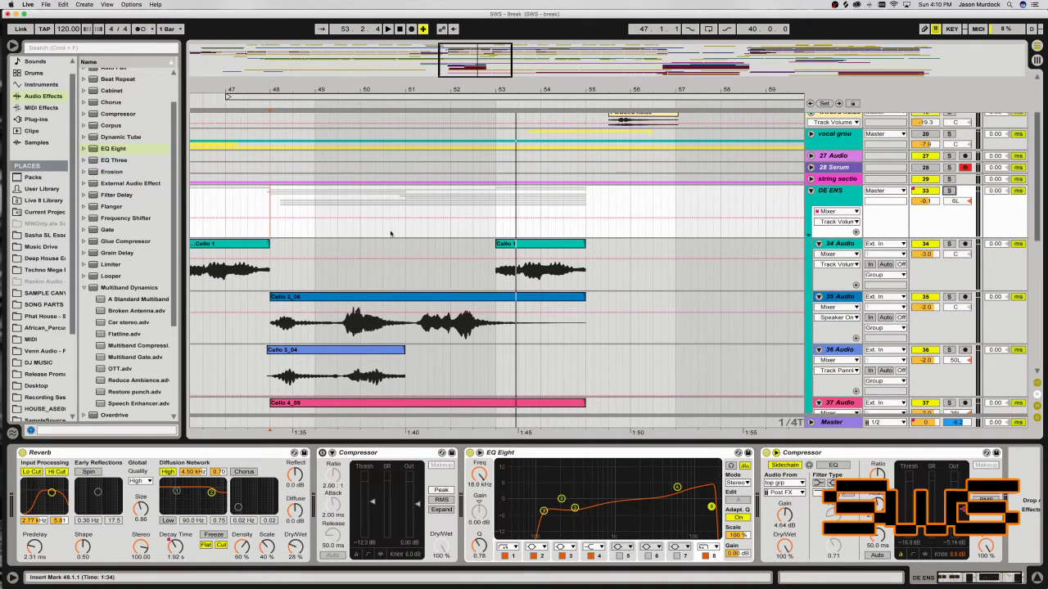
key(space)
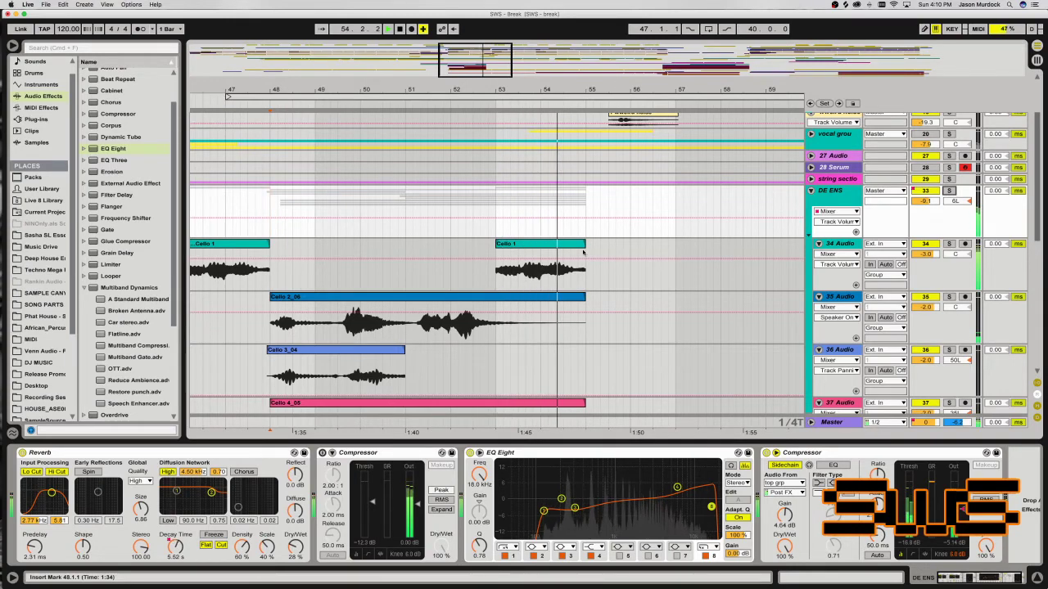
Display fades on track 34 Audio, extend the second Cello 1 clip to 55.1.3, and shape its fade-out.
mouse_move(585, 245)
mouse_down()
mouse_move(615, 245)
mouse_move(585, 250)
mouse_up()
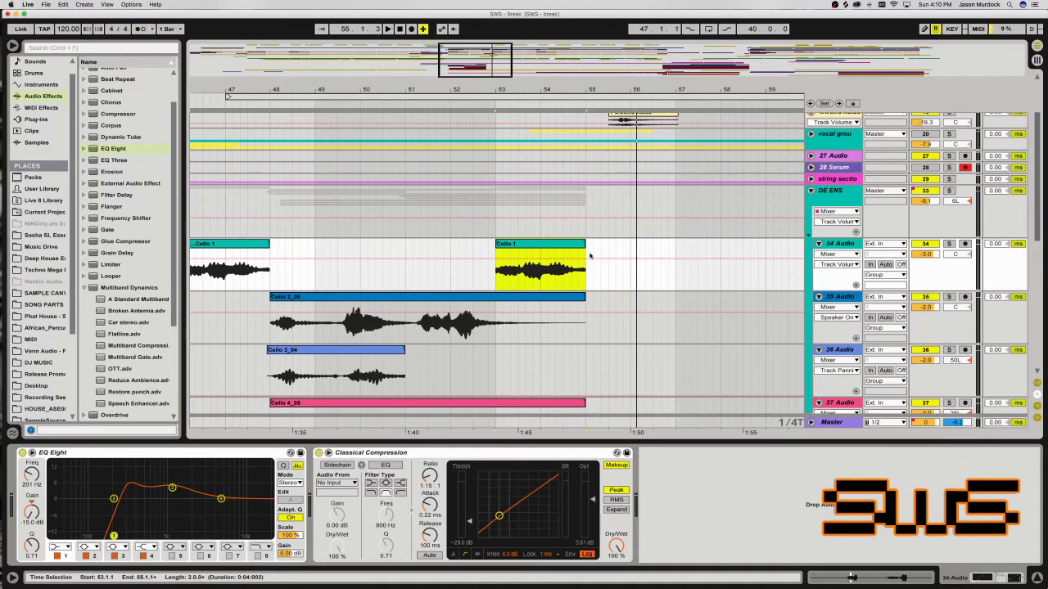
click(846, 255)
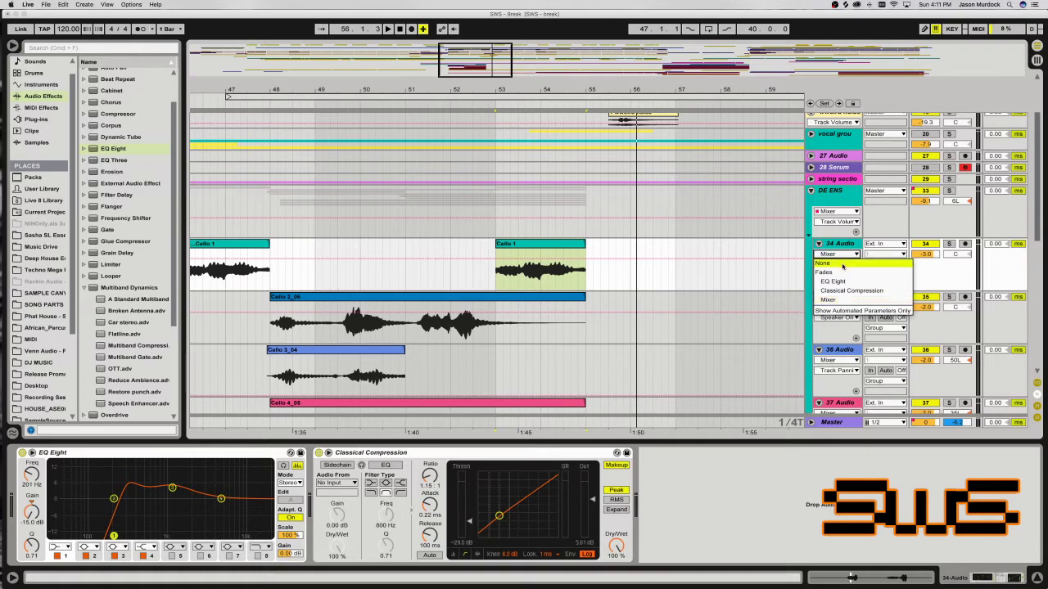
click(841, 272)
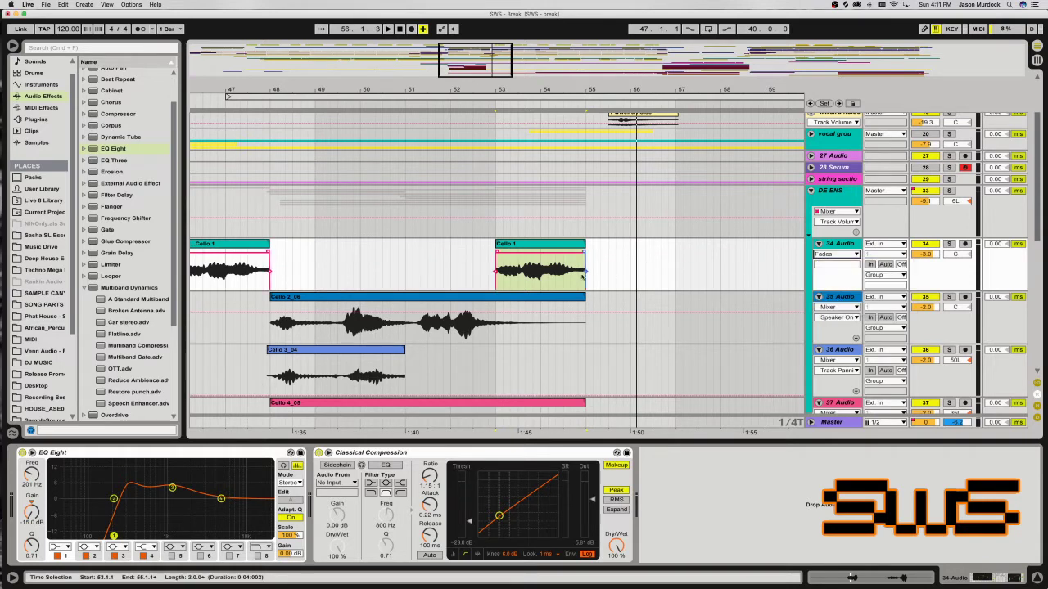
drag(586, 251, 590, 253)
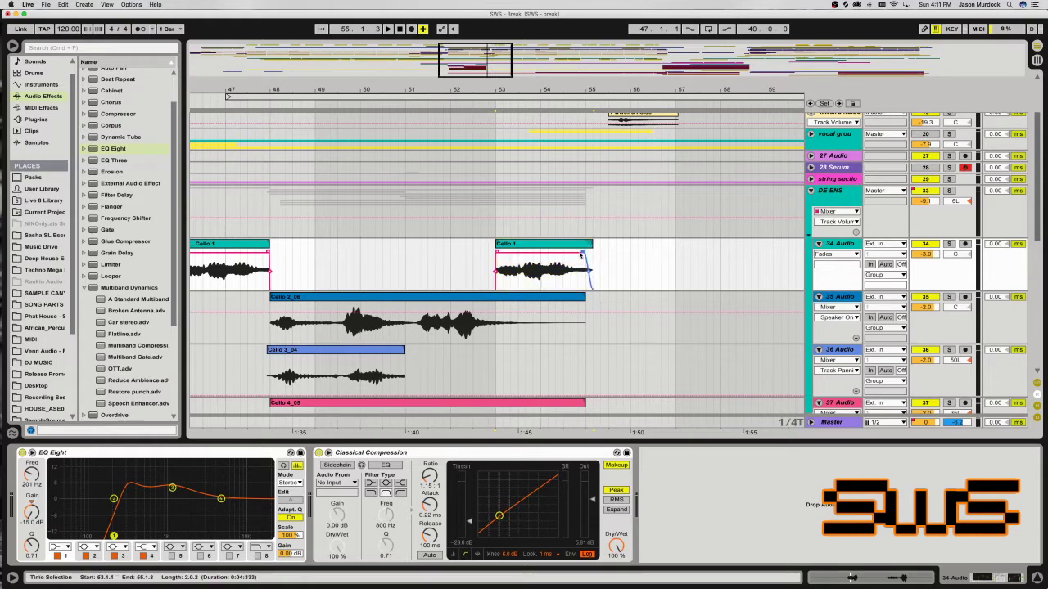
click(563, 264)
key(space)
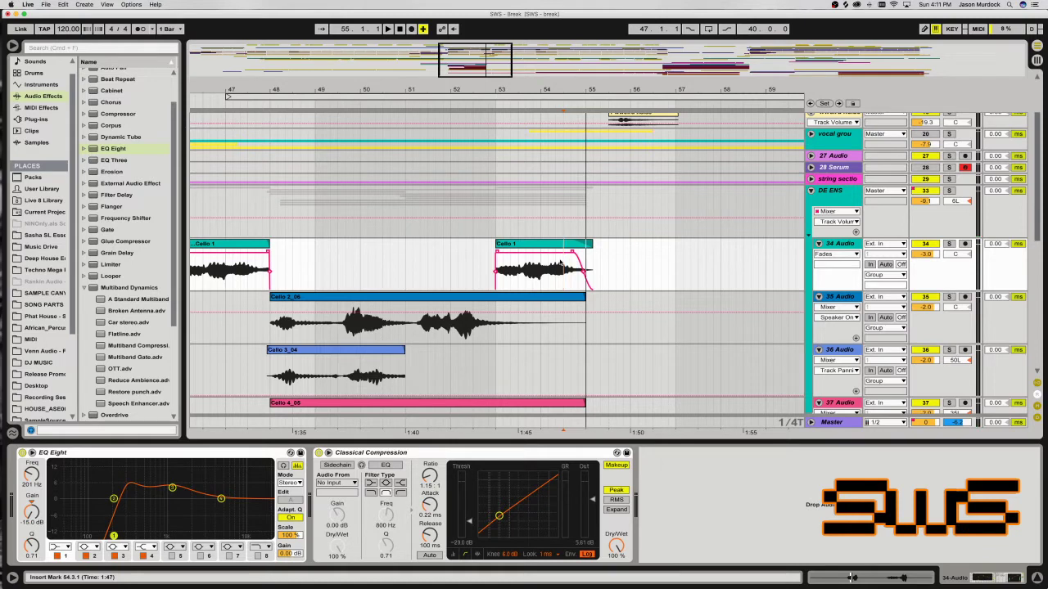
Extend the start of the second Cello 1 clip to just before bar 53, add a fade-in, and audition it.
click(540, 254)
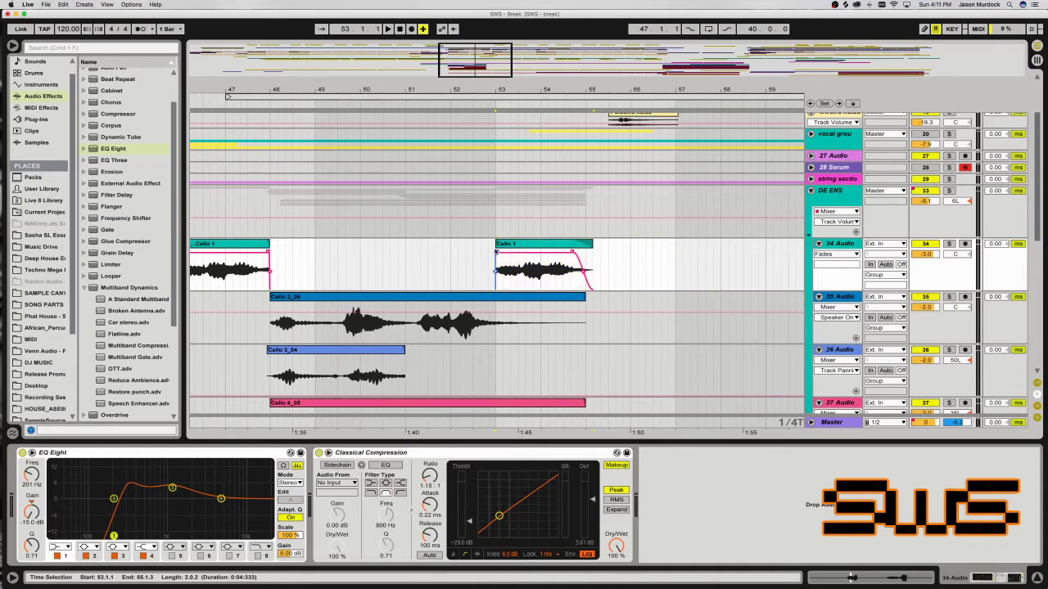
drag(495, 253, 506, 253)
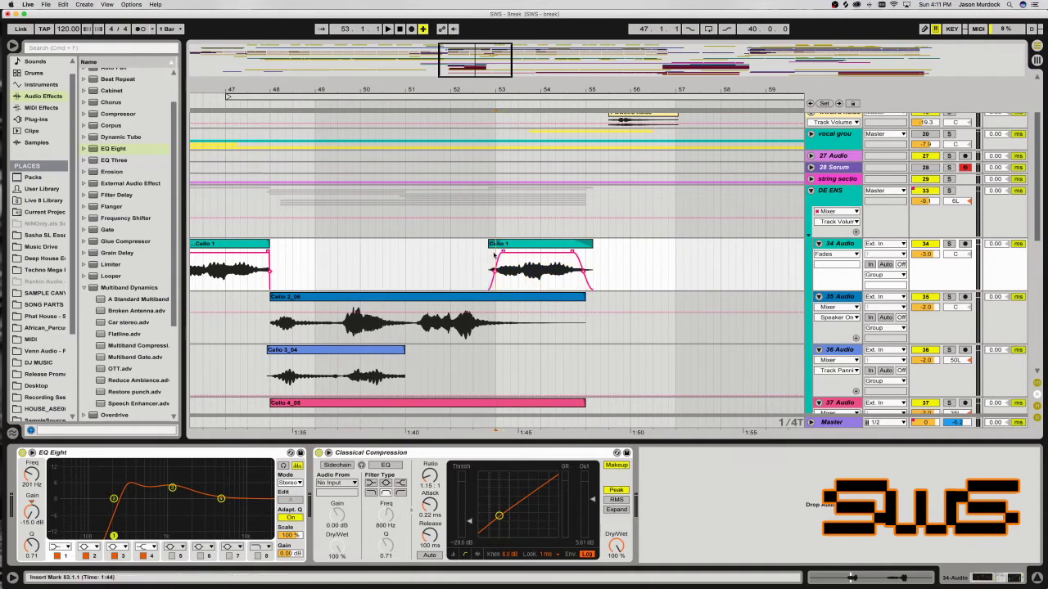
key(space)
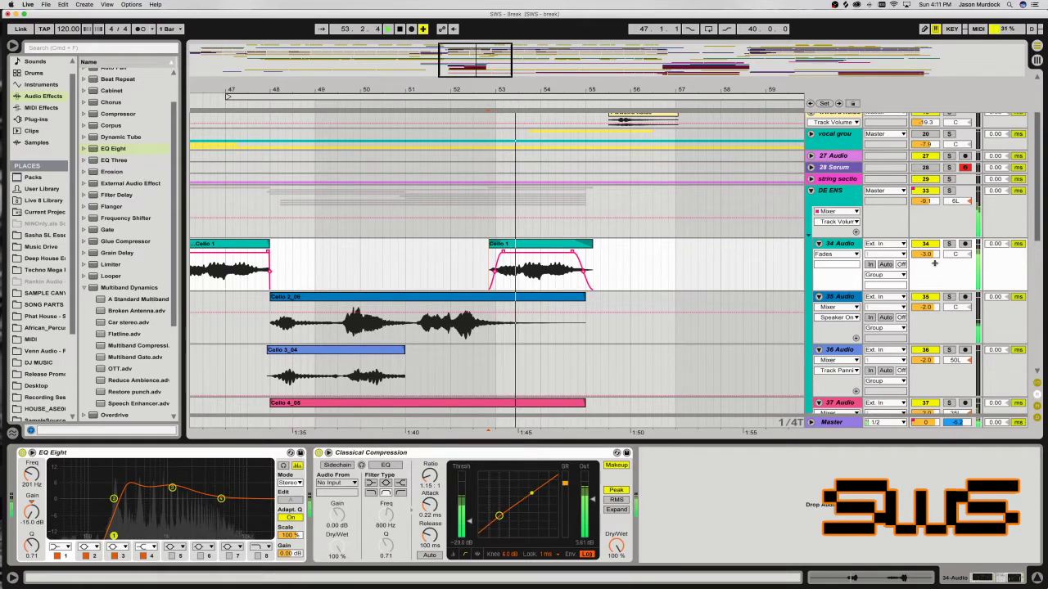
key(space)
Solo track 34 Audio, listen to the edited Cello 1 clip alone, unsolo the track, and stop playback.
click(949, 244)
key(space)
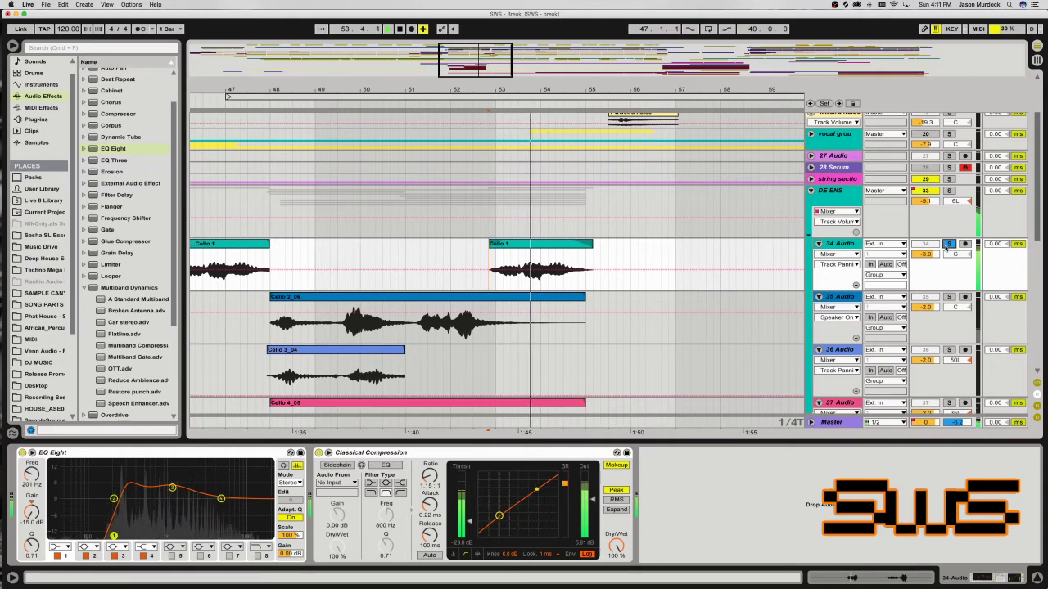
click(949, 244)
key(space)
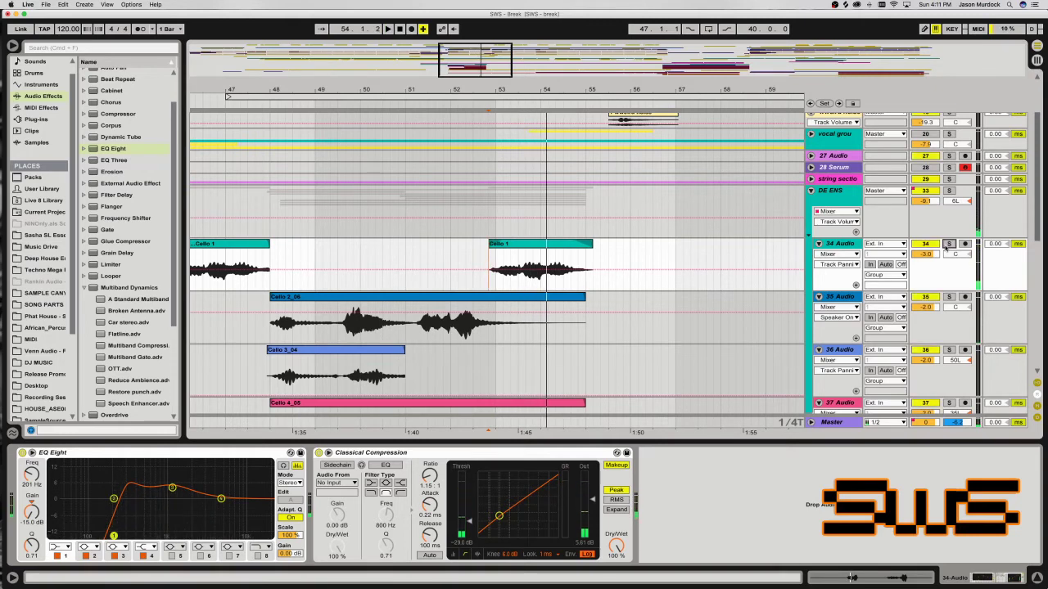
Play the edited Cello 1 clip in the full mix and fold the DE ENS group.
key(space)
scroll(878, 243, up, 1)
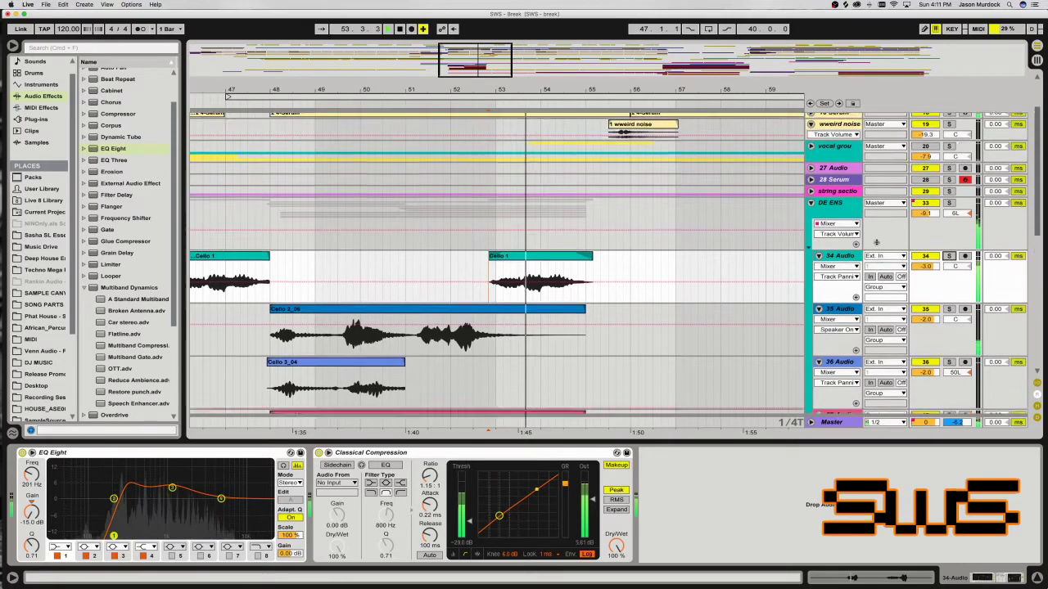
scroll(877, 243, up, 2)
click(831, 252)
click(811, 253)
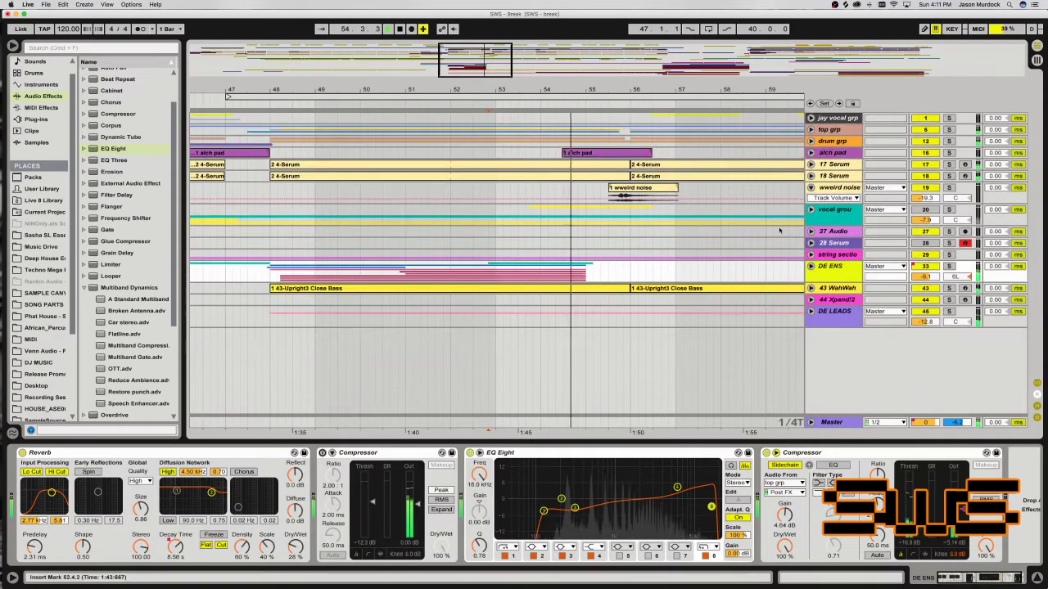
Widen the arrangement view to cover about bars 17 to 113 while the song plays, and stop playback.
drag(458, 74, 546, 72)
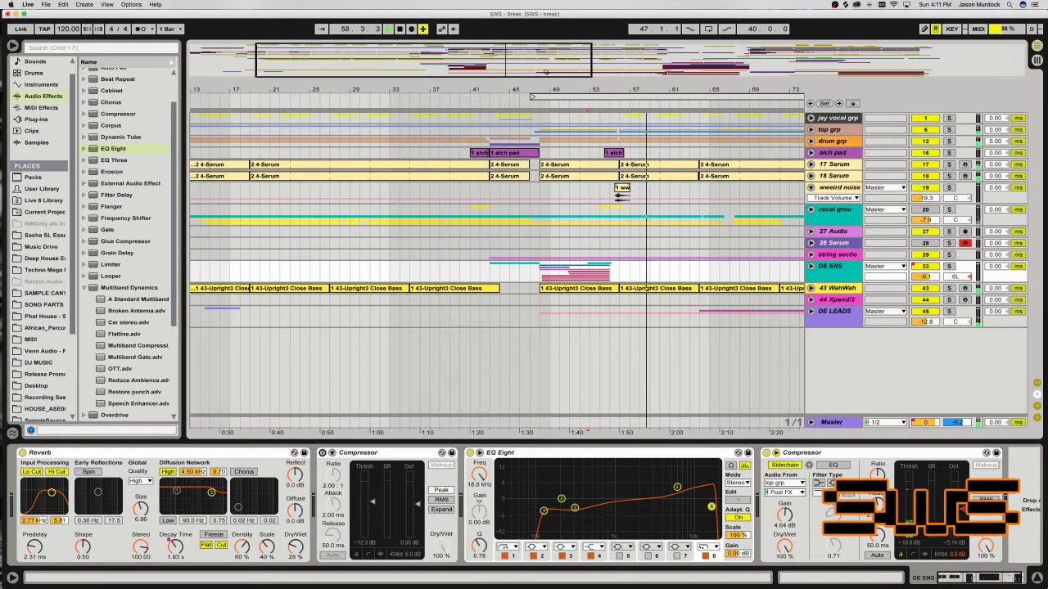
drag(546, 72, 709, 122)
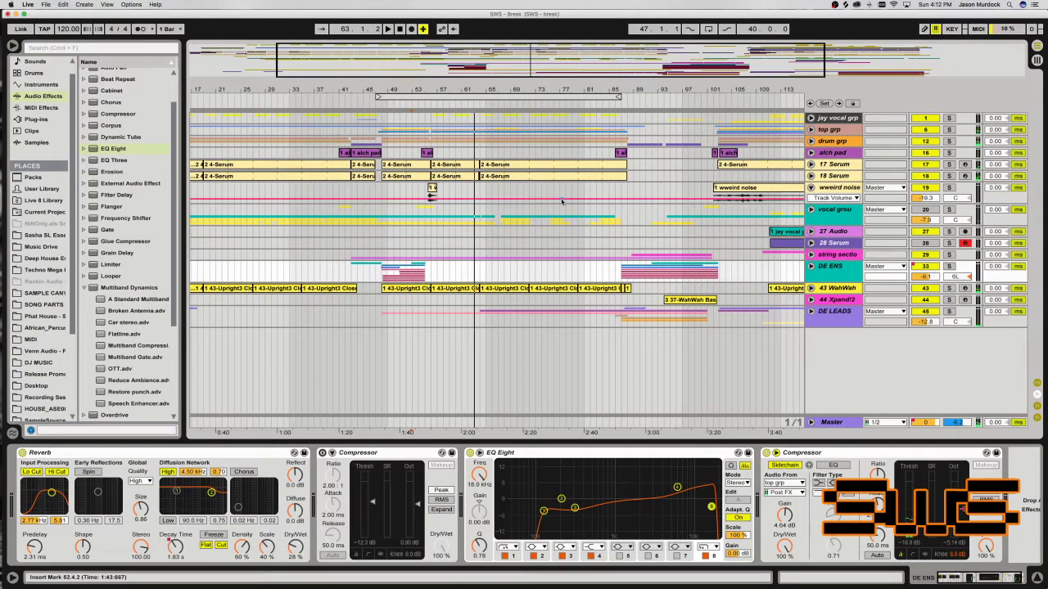
key(space)
Place the insert marker at bar 86 on DE ENS, unfold the group to examine its second set of cello clips, and fold it.
click(487, 274)
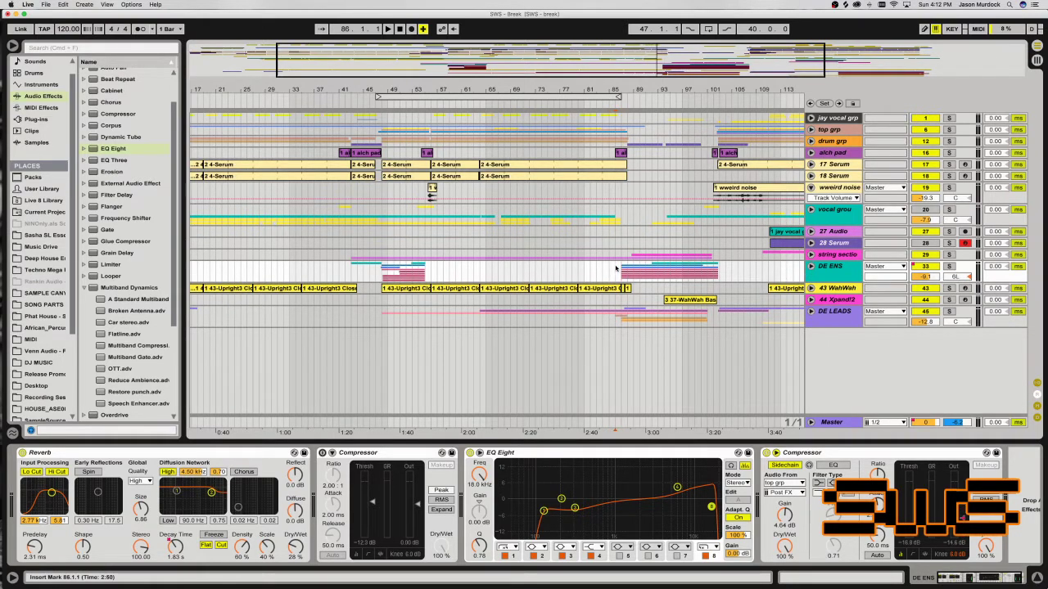
key(space)
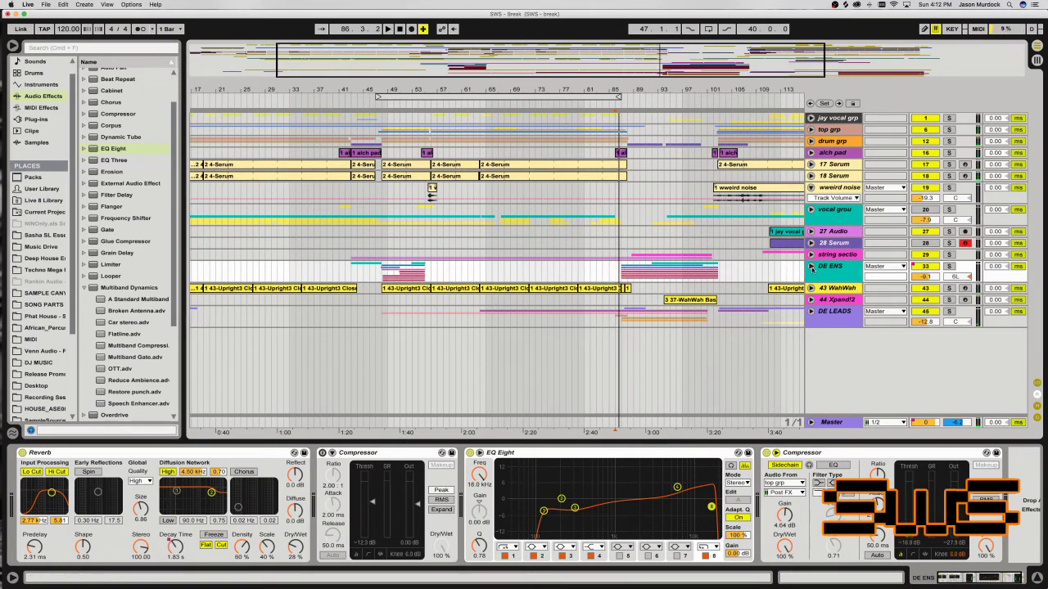
click(811, 267)
scroll(786, 278, down, 10)
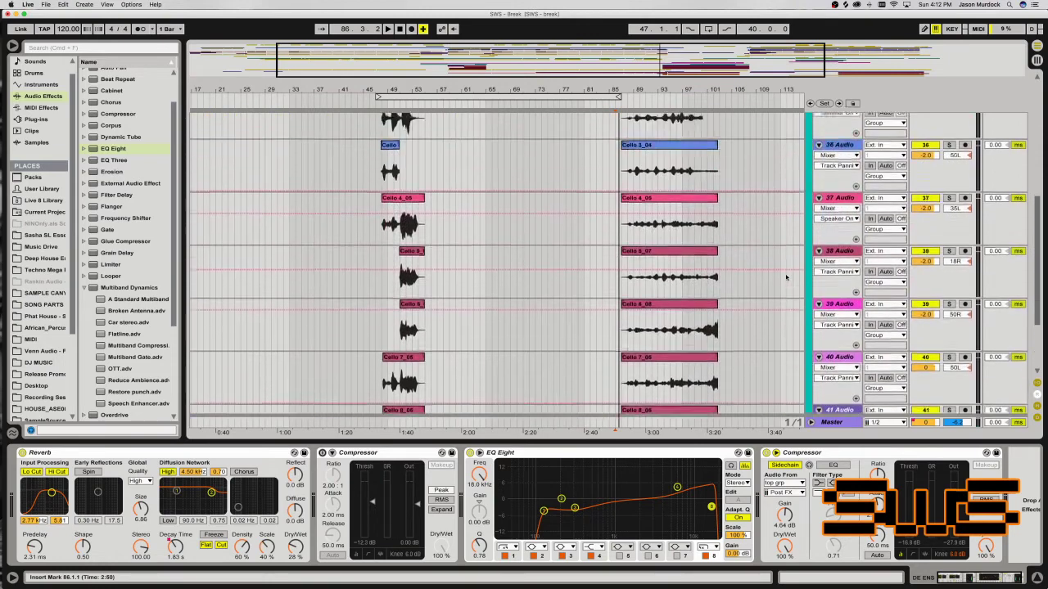
scroll(786, 278, up, 3)
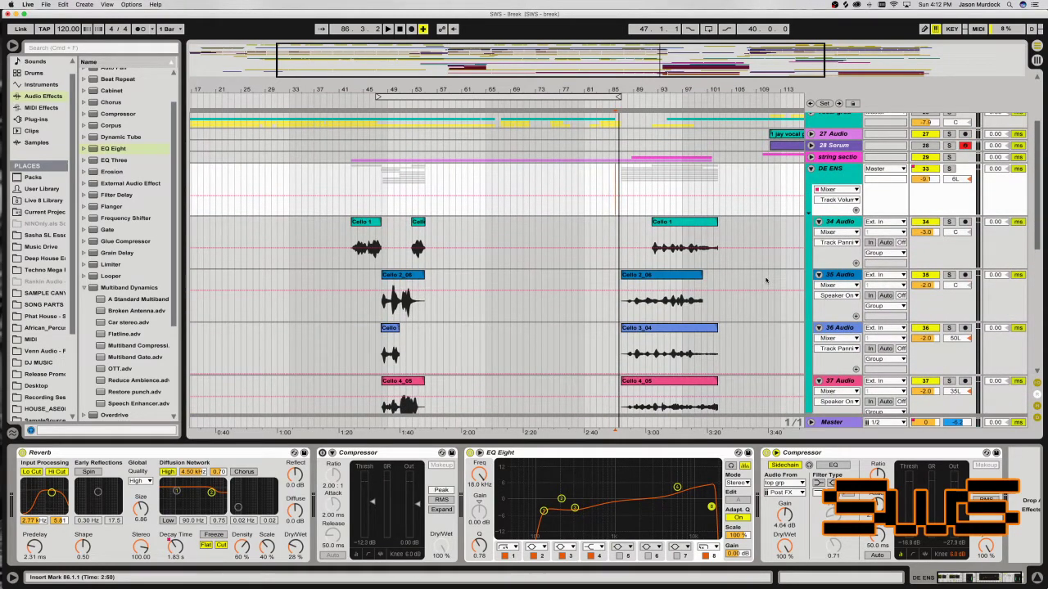
click(810, 169)
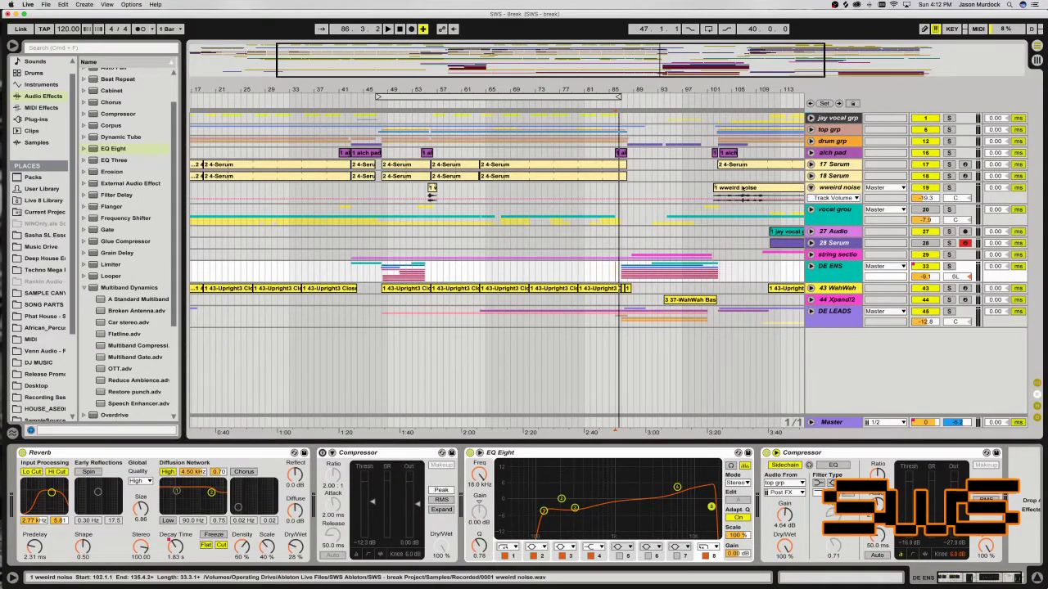
Play the full mix from bar 86 to bar 101 while following the cello clips inside the unfolded DE ENS group.
click(622, 217)
key(space)
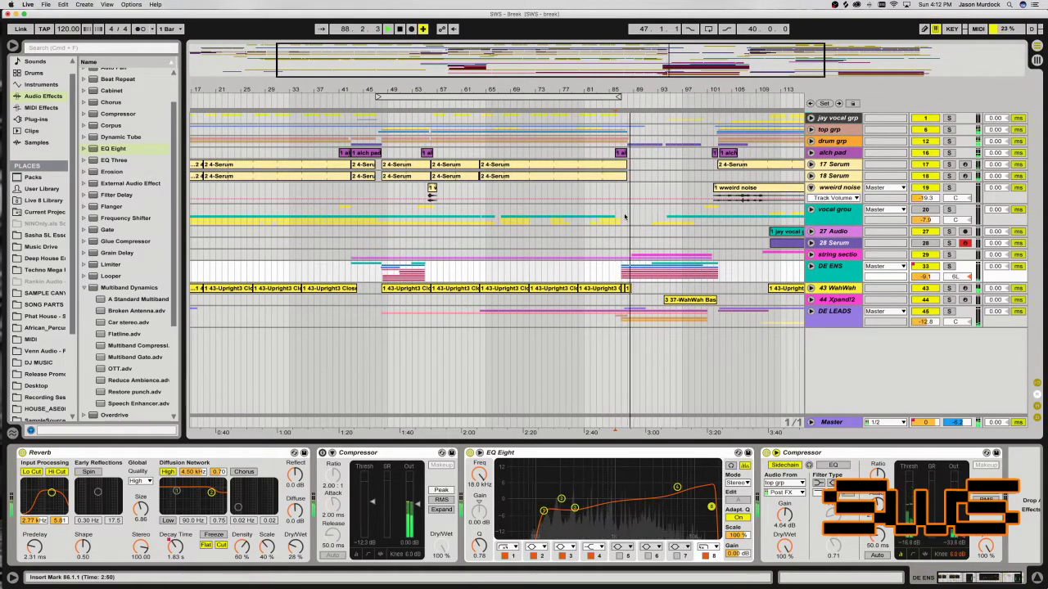
click(795, 247)
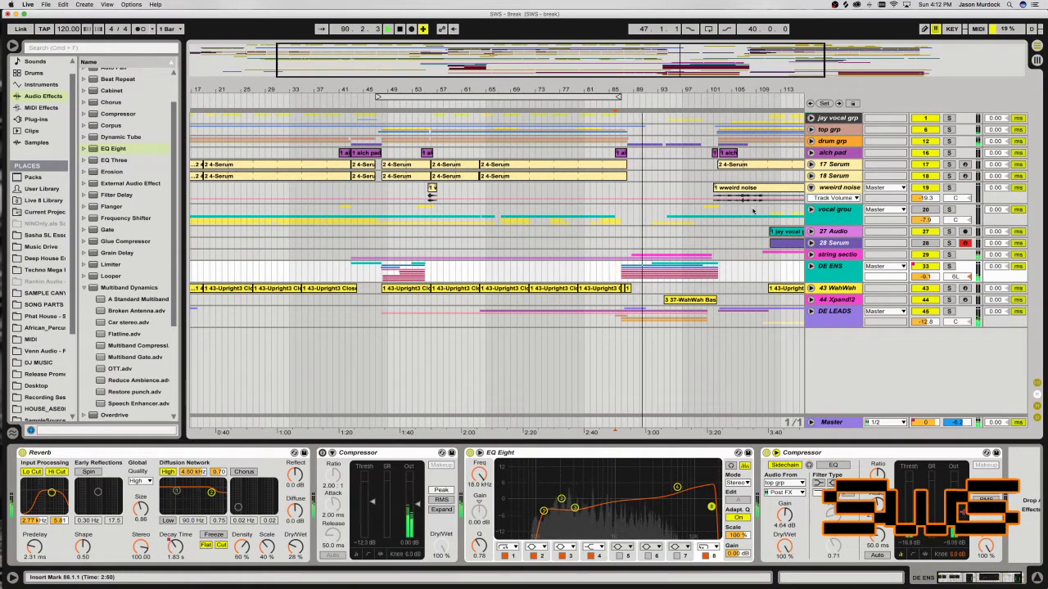
click(813, 267)
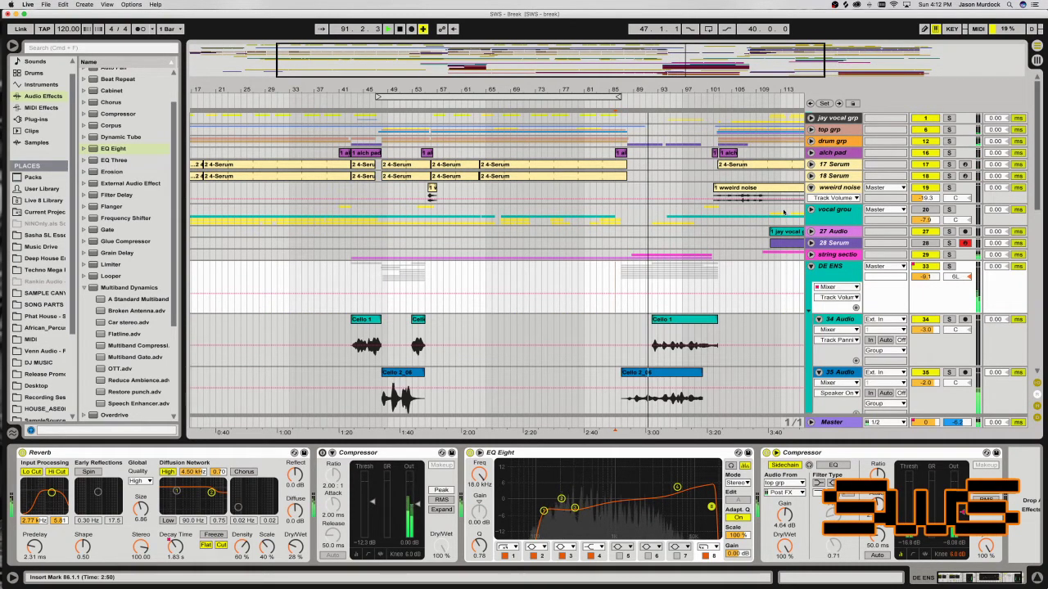
scroll(783, 213, down, 5)
scroll(783, 213, down, 2)
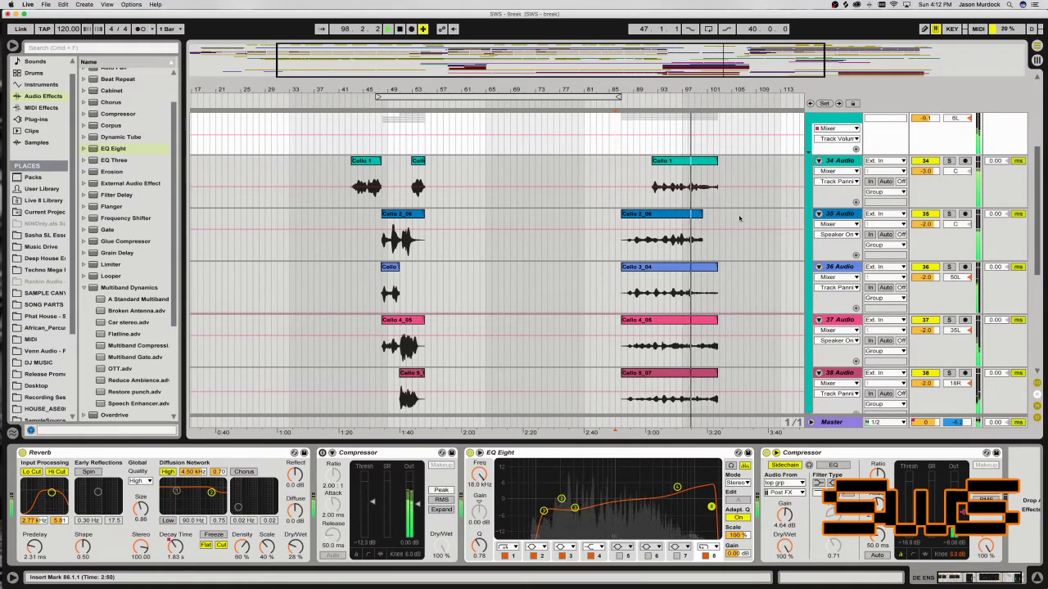
scroll(731, 198, up, 3)
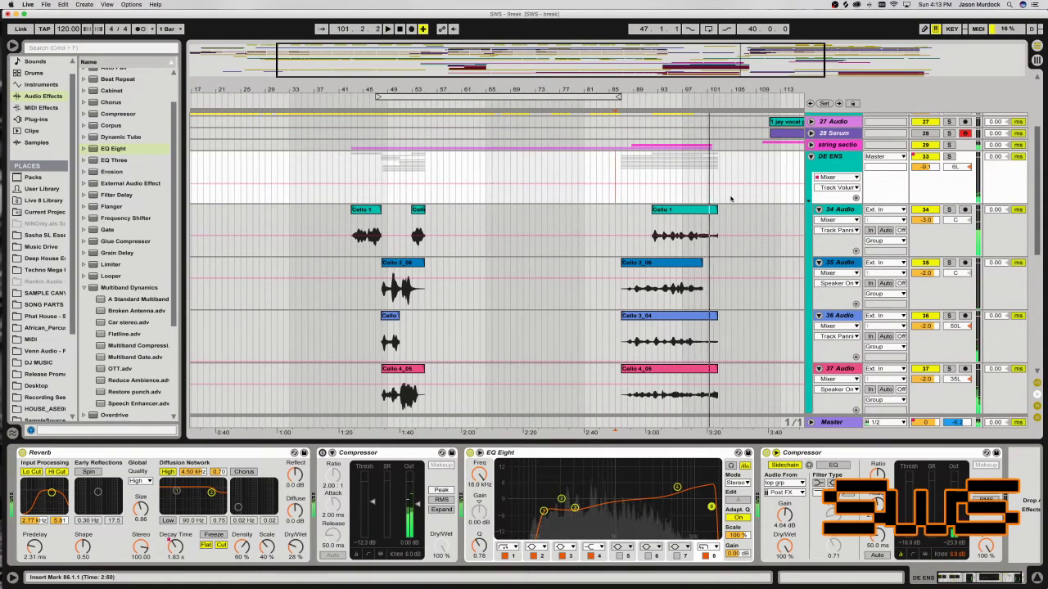
scroll(732, 198, down, 8)
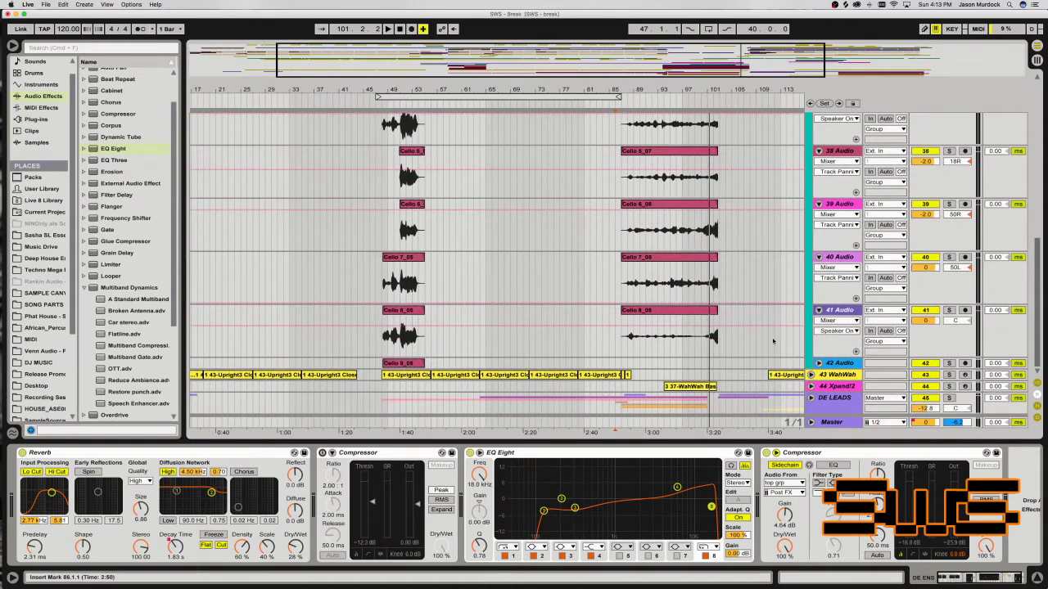
Unfold the 44 Xpand!2 track and select its MIDI clip starting at bar 94.
click(810, 386)
scroll(676, 300, down, 1)
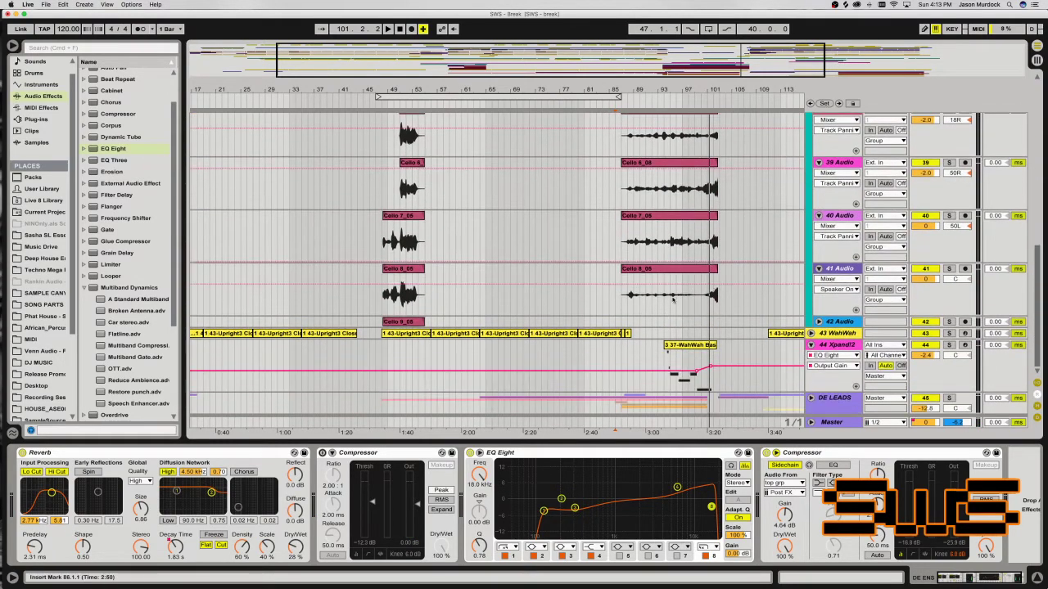
click(681, 346)
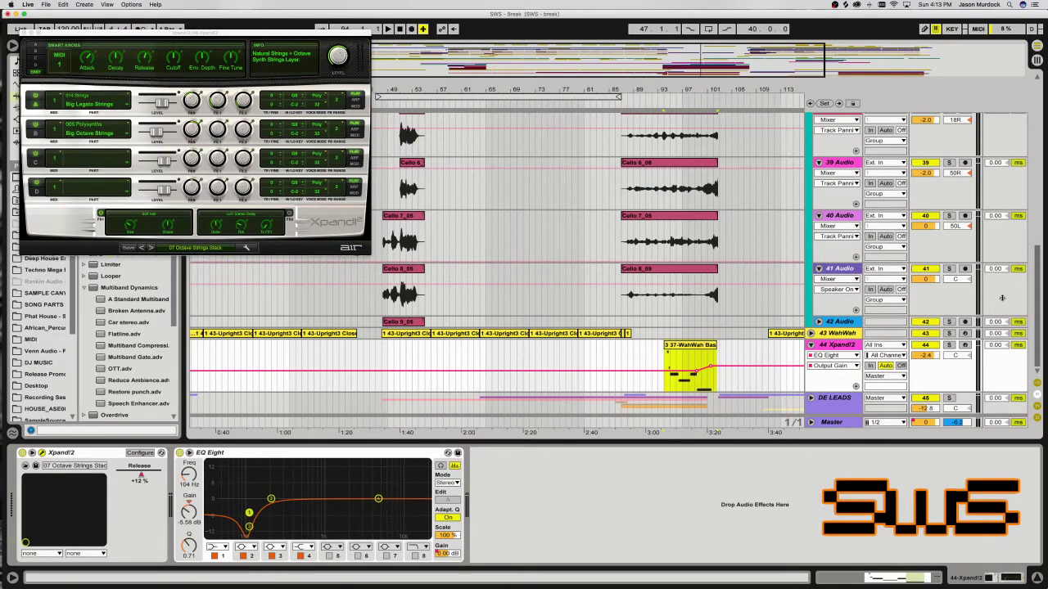
Compare the section from bar 94 with the Xpand!2 track muted and unmuted, and stop playback.
click(925, 345)
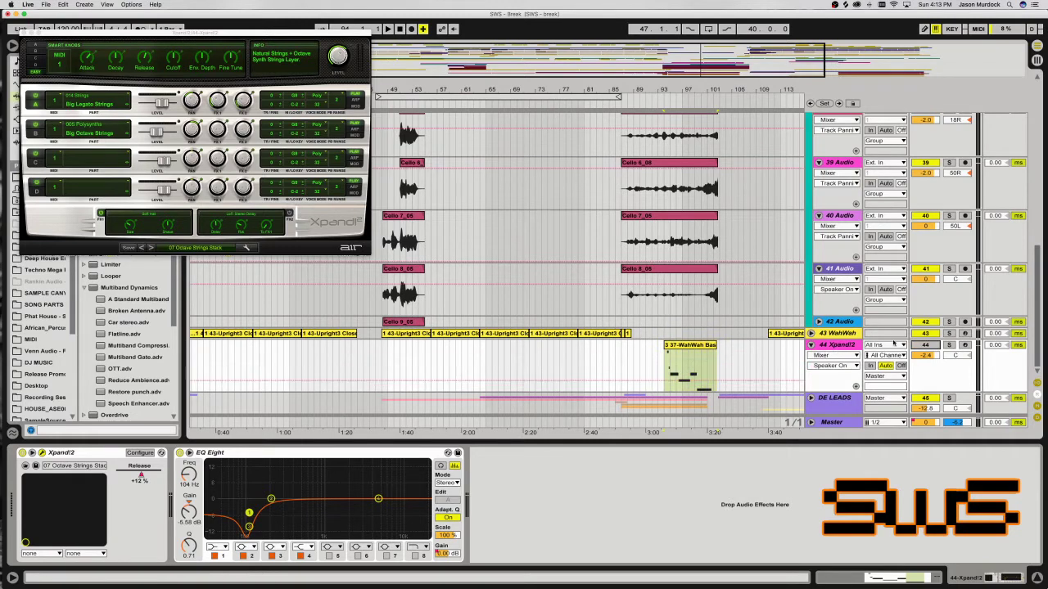
key(space)
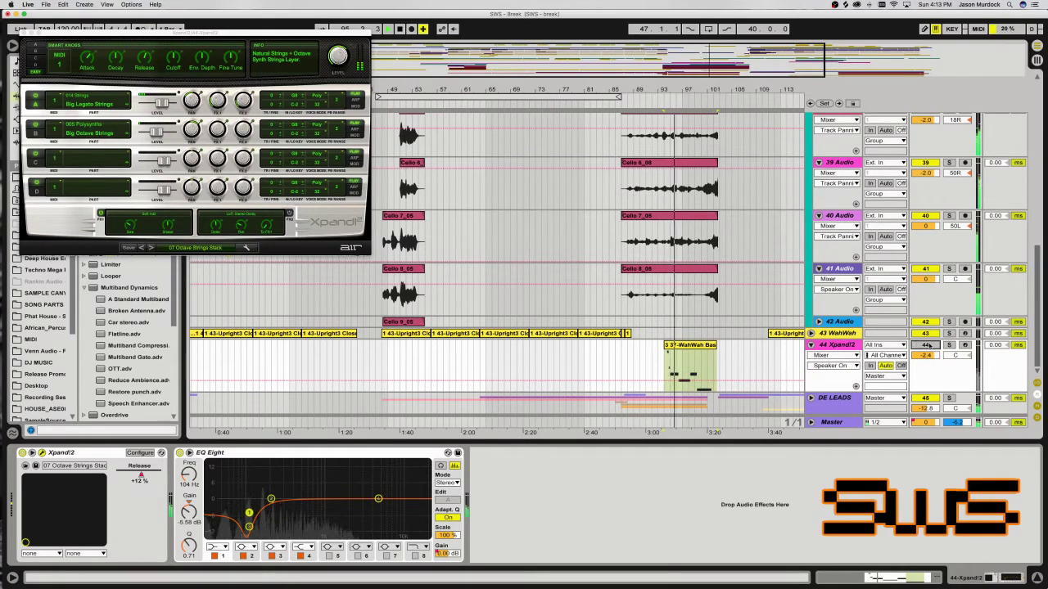
key(space)
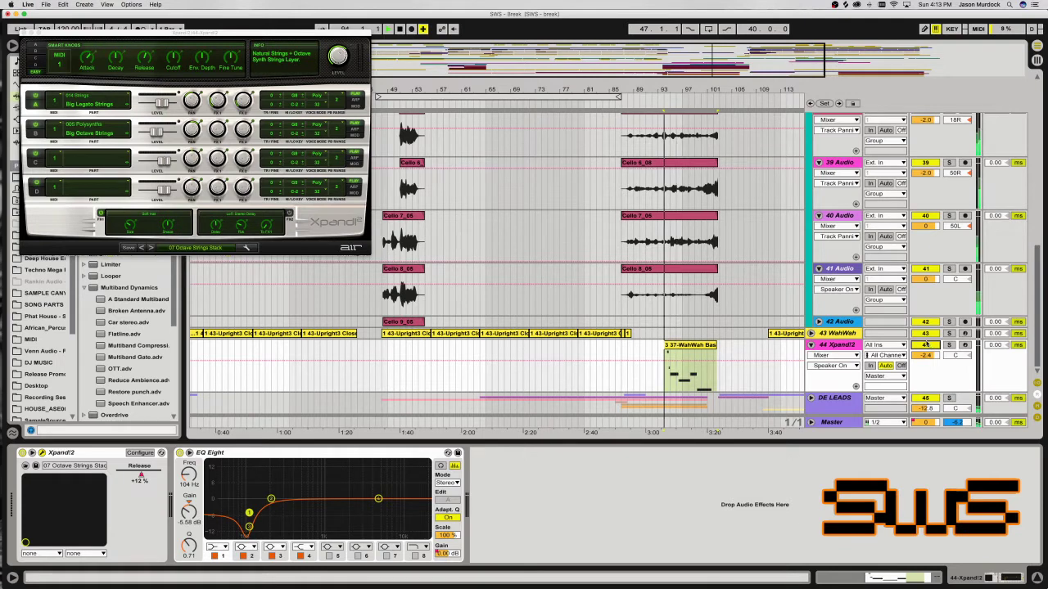
key(space)
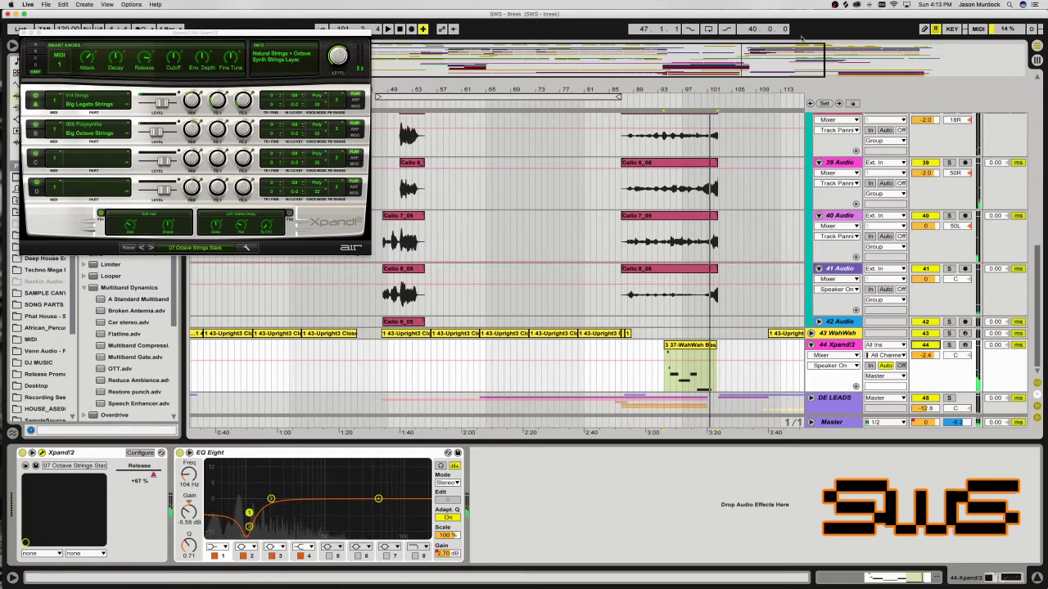
Zoom out to the whole arrangement and fold the DE ENS group and the Xpand!2 track.
key(minus)
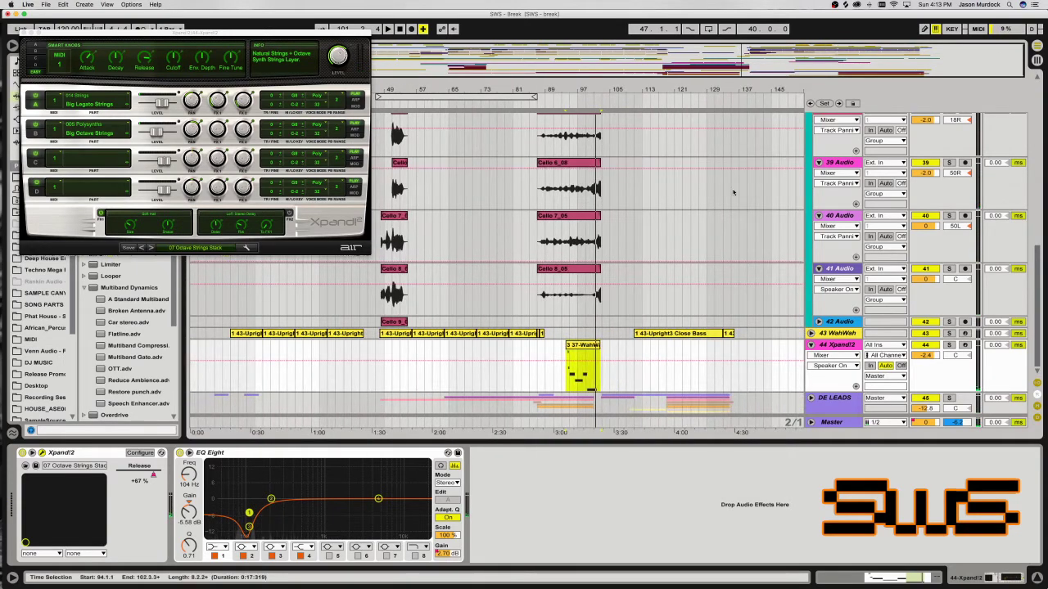
scroll(733, 194, up, 15)
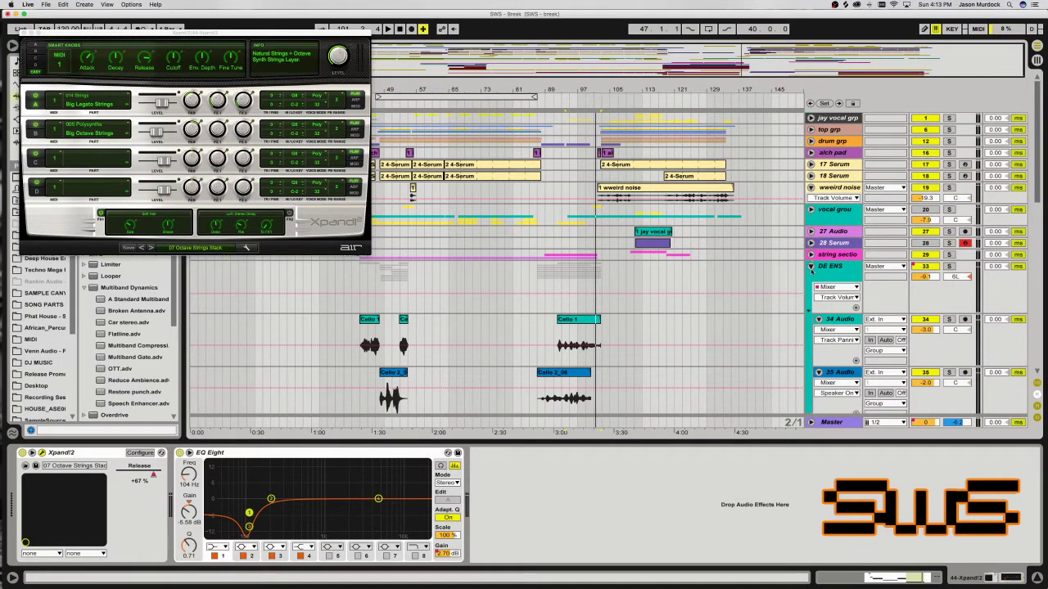
click(811, 267)
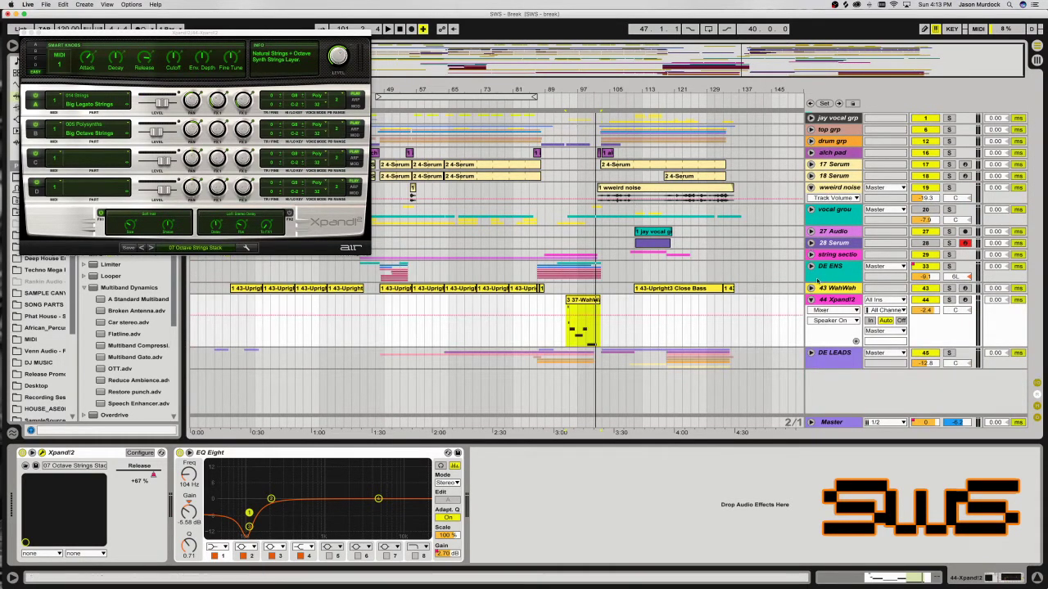
click(810, 299)
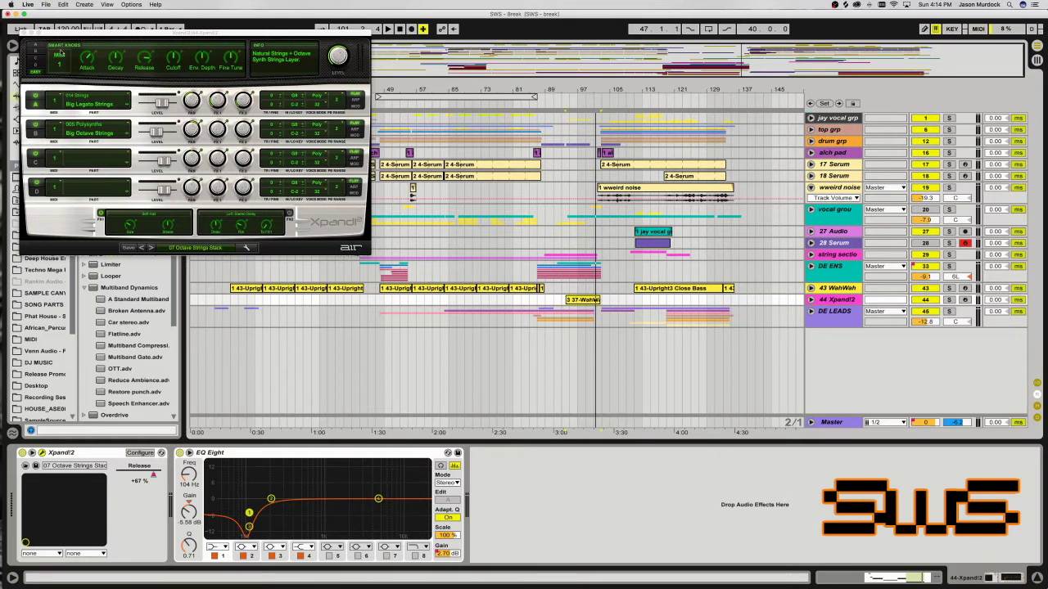
Close the Xpand!2 plug-in window and play the arrangement from bar 7 with the vocal group active.
click(24, 34)
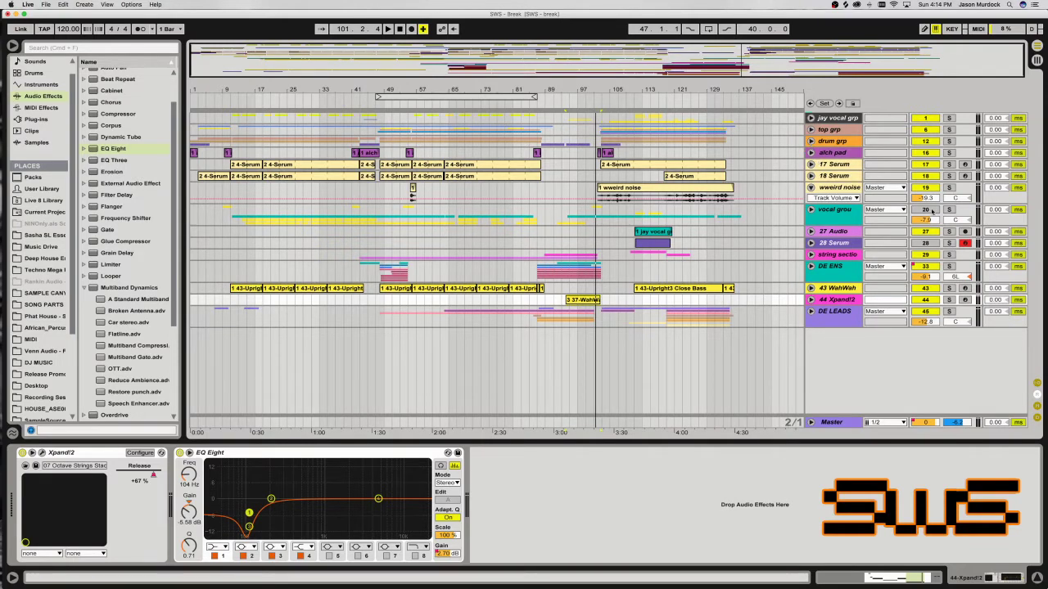
click(214, 214)
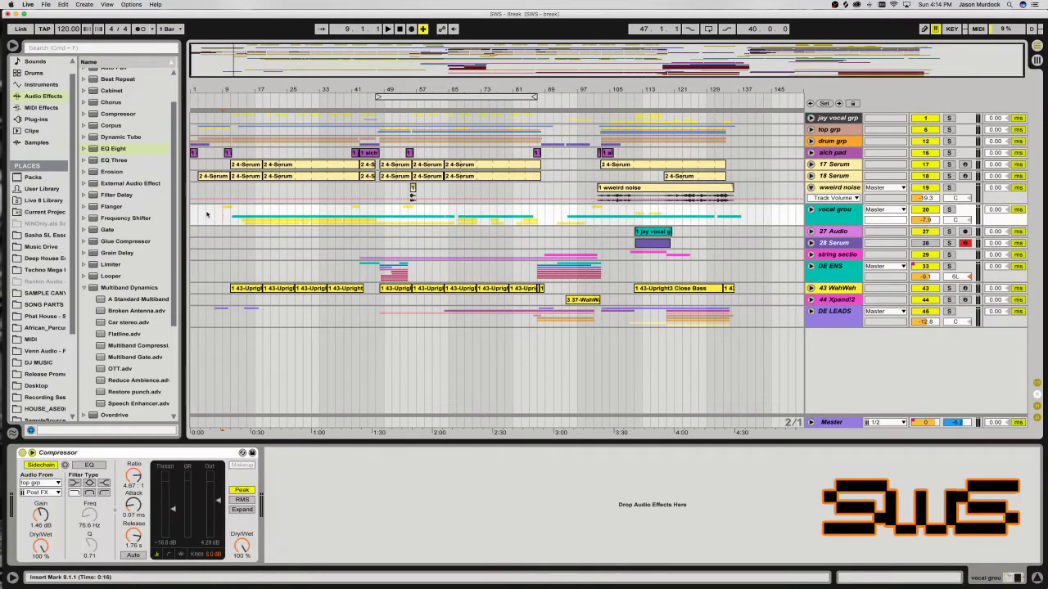
click(216, 216)
key(space)
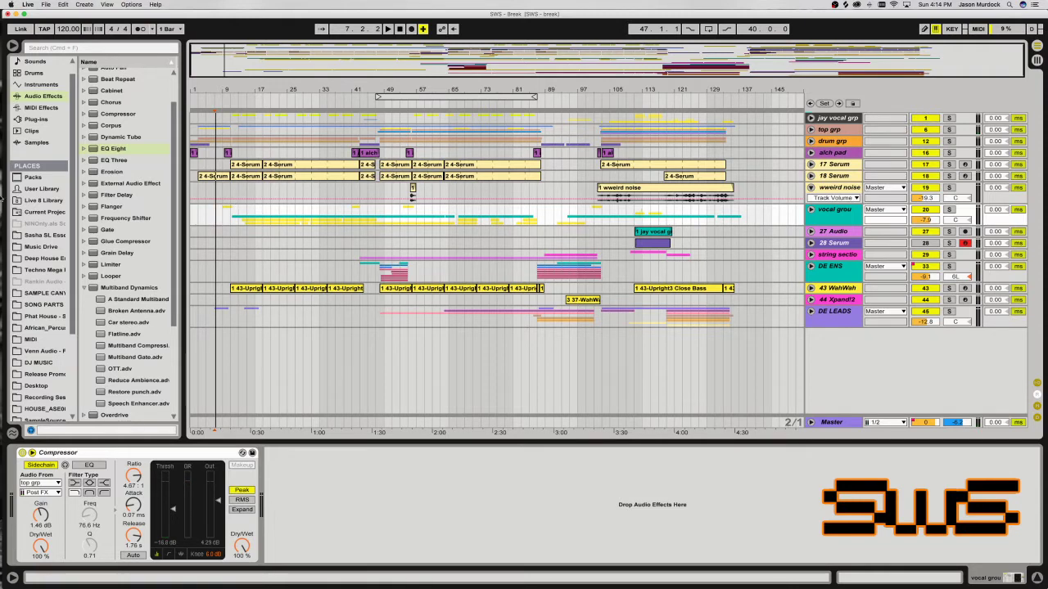
click(388, 29)
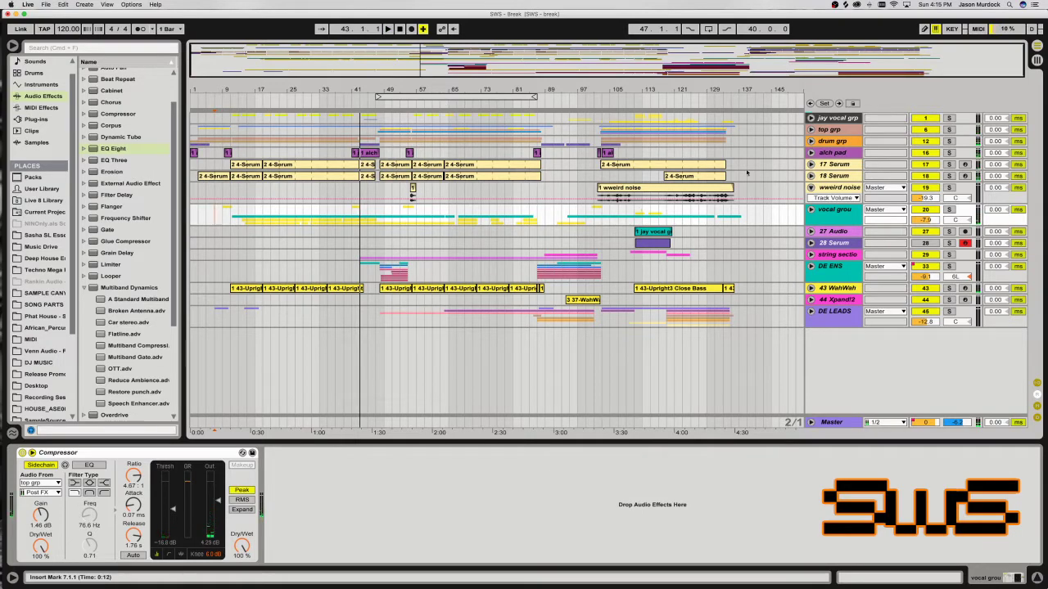
Unfold the vocal group along with its taybk dry and taybk hu tracks.
click(811, 209)
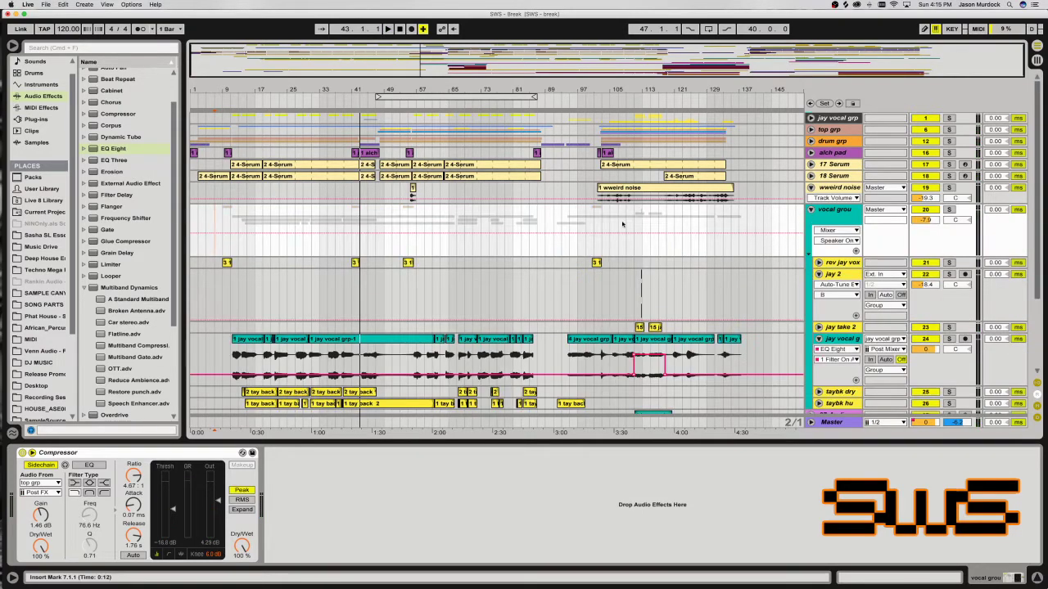
scroll(438, 214, down, 3)
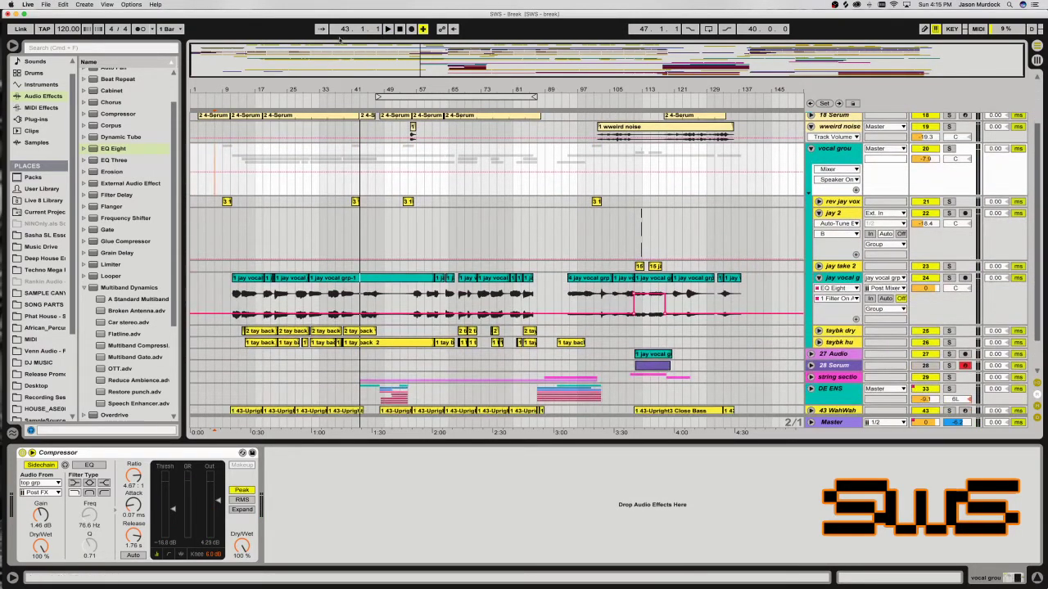
drag(339, 43, 331, 51)
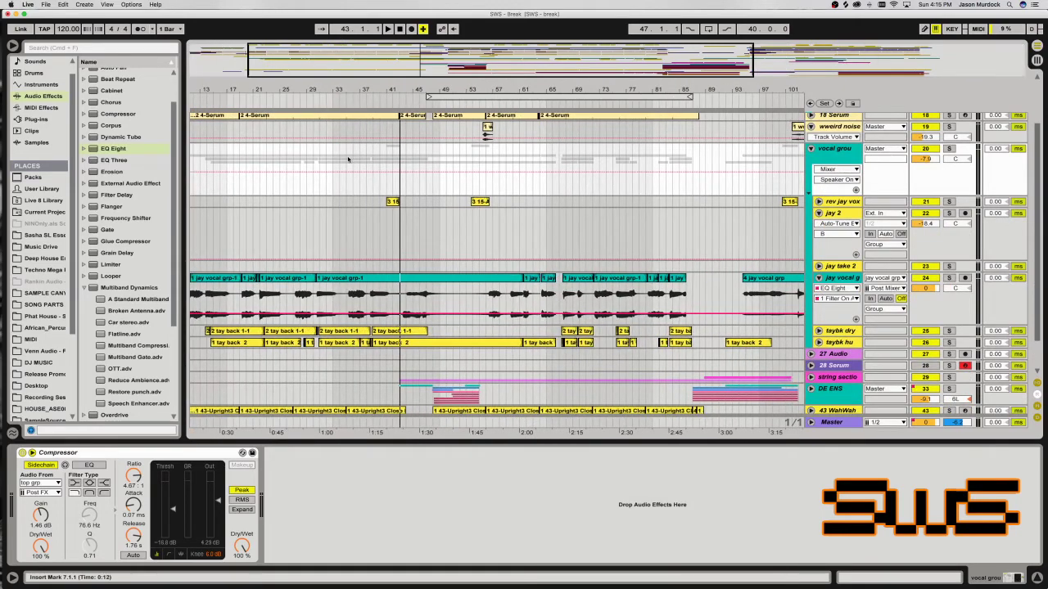
scroll(348, 159, down, 2)
drag(495, 91, 564, 91)
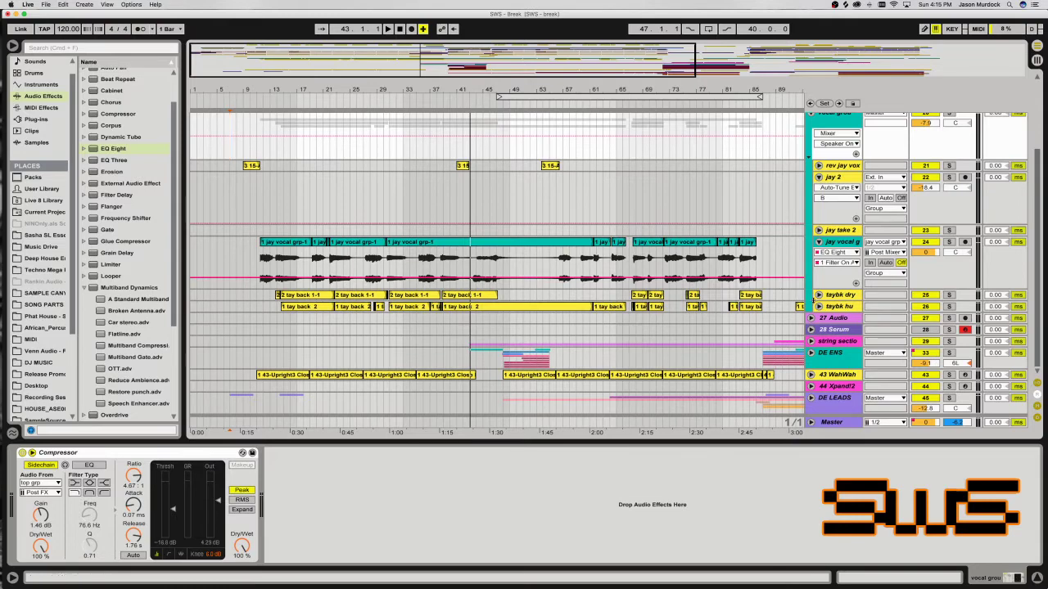
click(819, 295)
scroll(818, 303, down, 2)
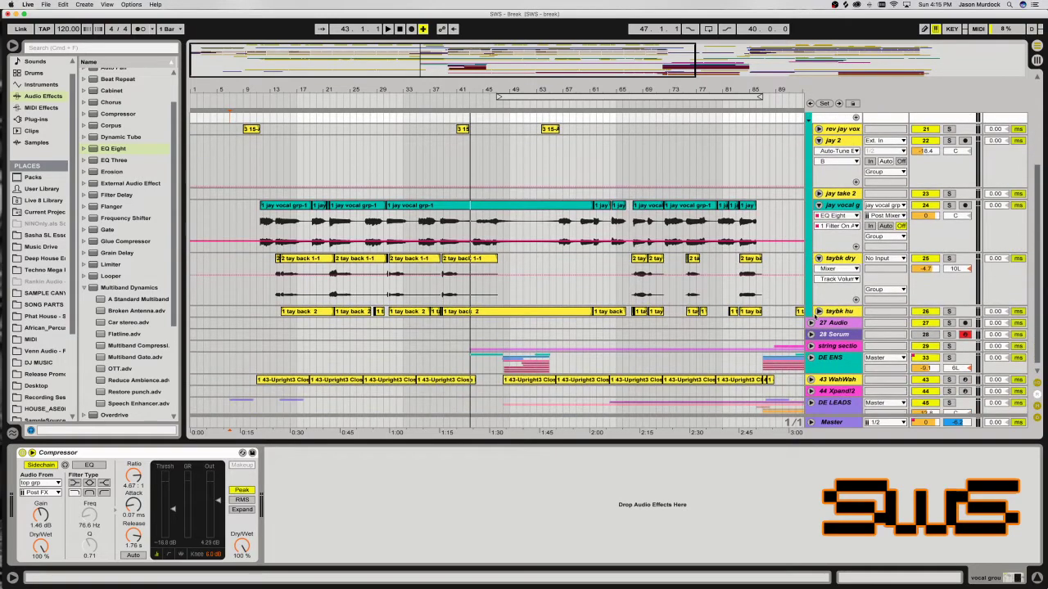
click(821, 311)
click(819, 311)
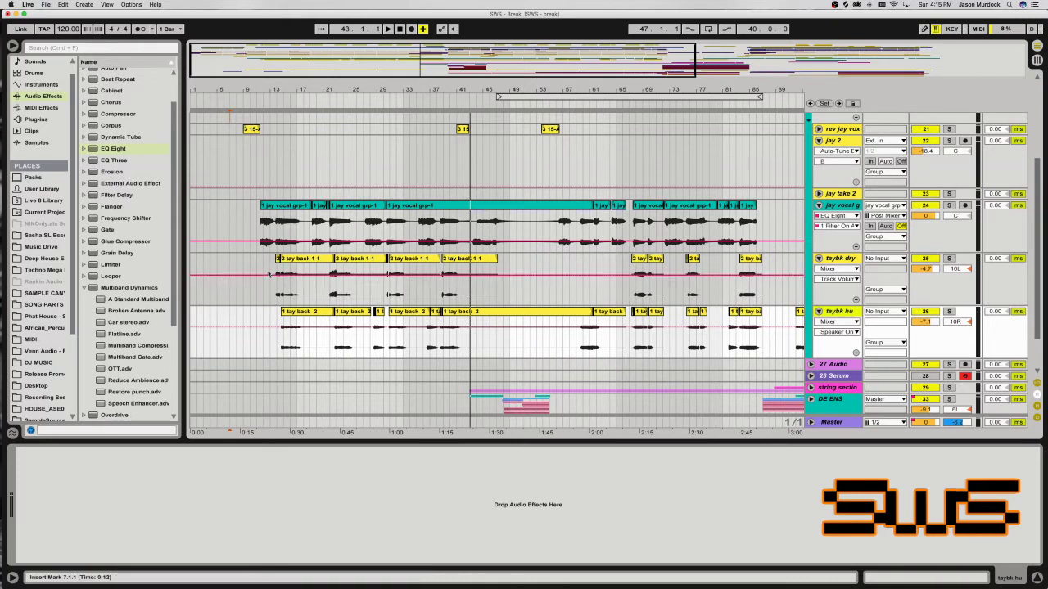
Examine the taybk dry and taybk hu backing clips and show the effects of vocal track 24.
drag(263, 282, 615, 327)
click(548, 308)
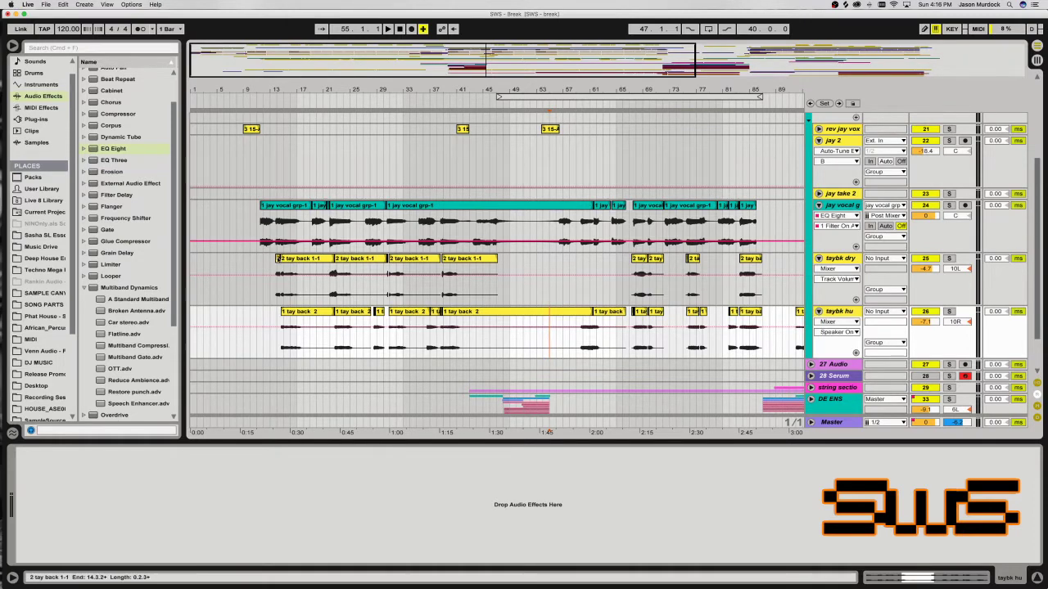
click(271, 260)
click(622, 237)
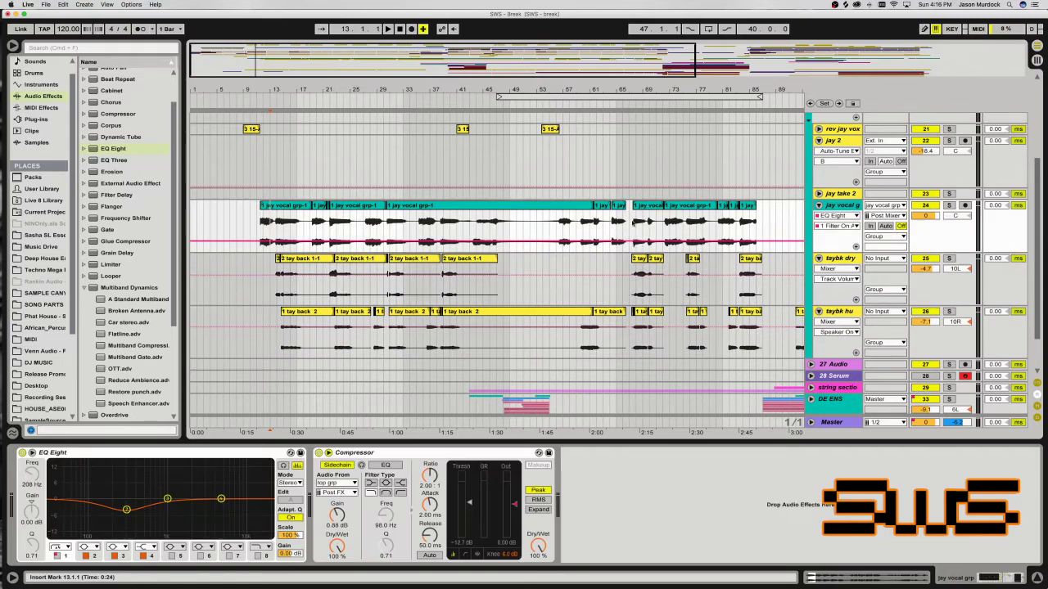
Solo the vocal group, play it from bar 11, and place the insert marker at bar 19.
scroll(622, 236, up, 1)
scroll(622, 237, up, 1)
click(949, 150)
click(266, 295)
key(space)
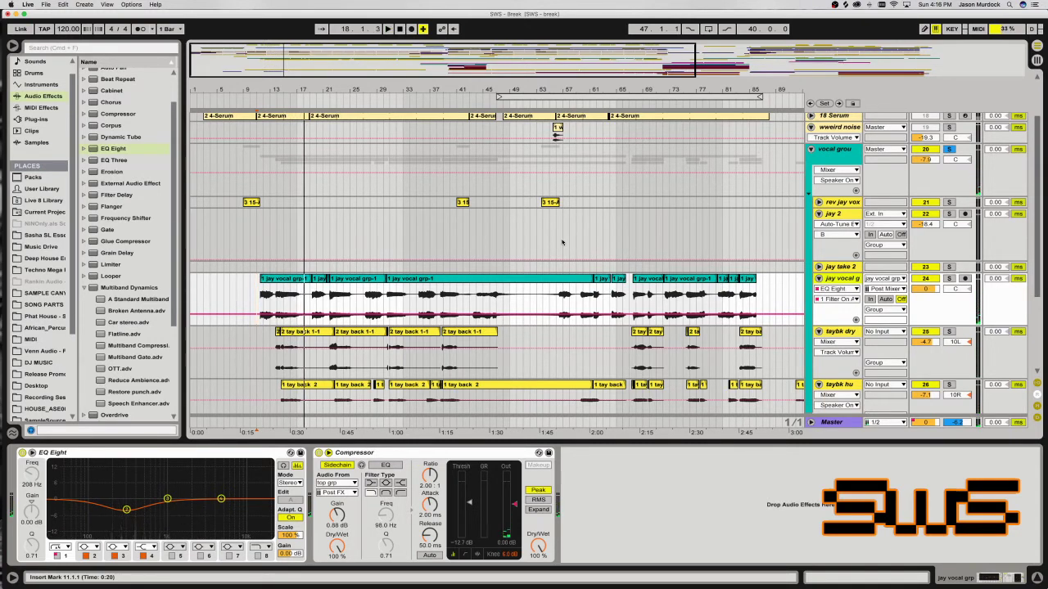
click(311, 299)
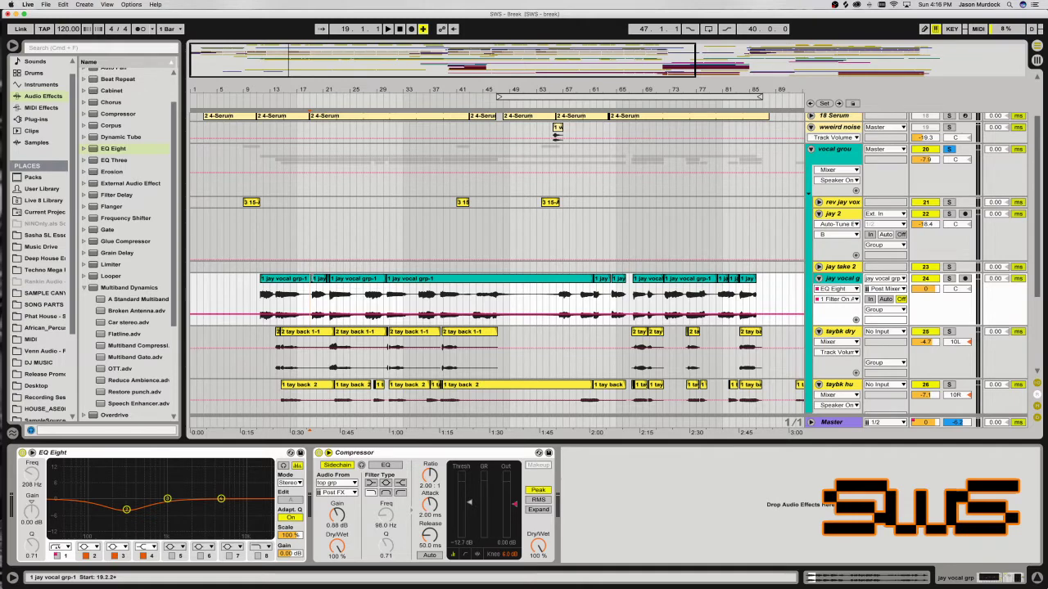
Place the insert marker at bar 87 on the DE ENS group and unfold the group to its cello tracks.
key(minus)
key(minus)
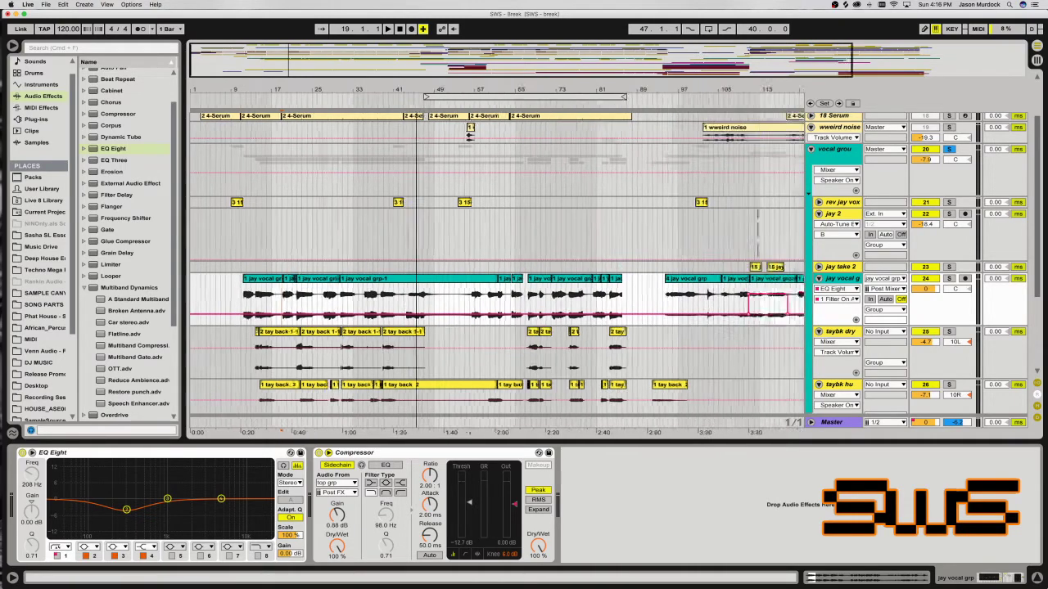
scroll(360, 328, up, 3)
scroll(360, 329, down, 5)
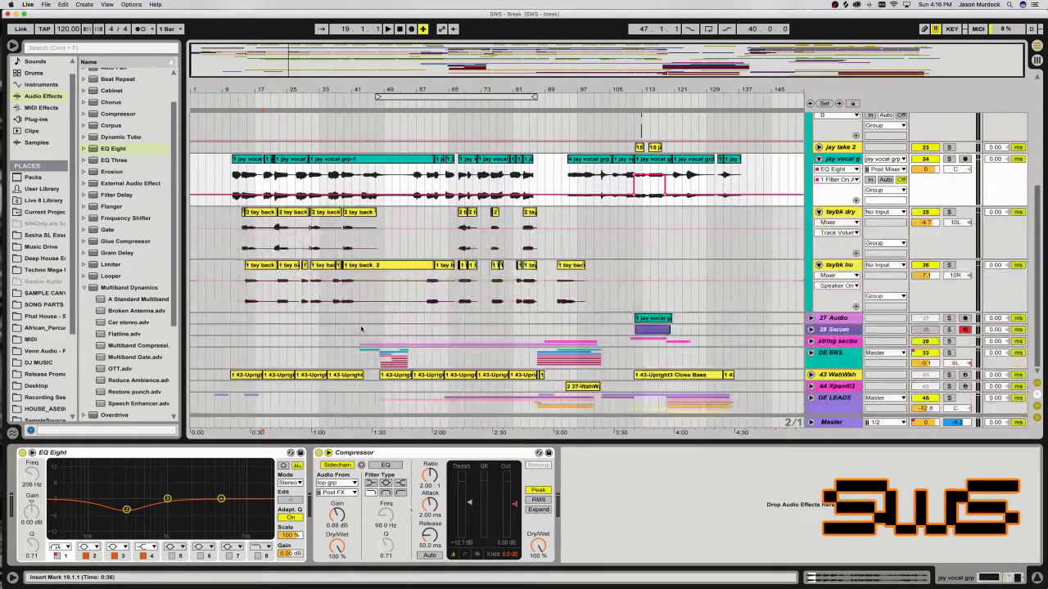
click(538, 360)
scroll(749, 361, up, 2)
scroll(762, 363, down, 2)
scroll(807, 354, down, 15)
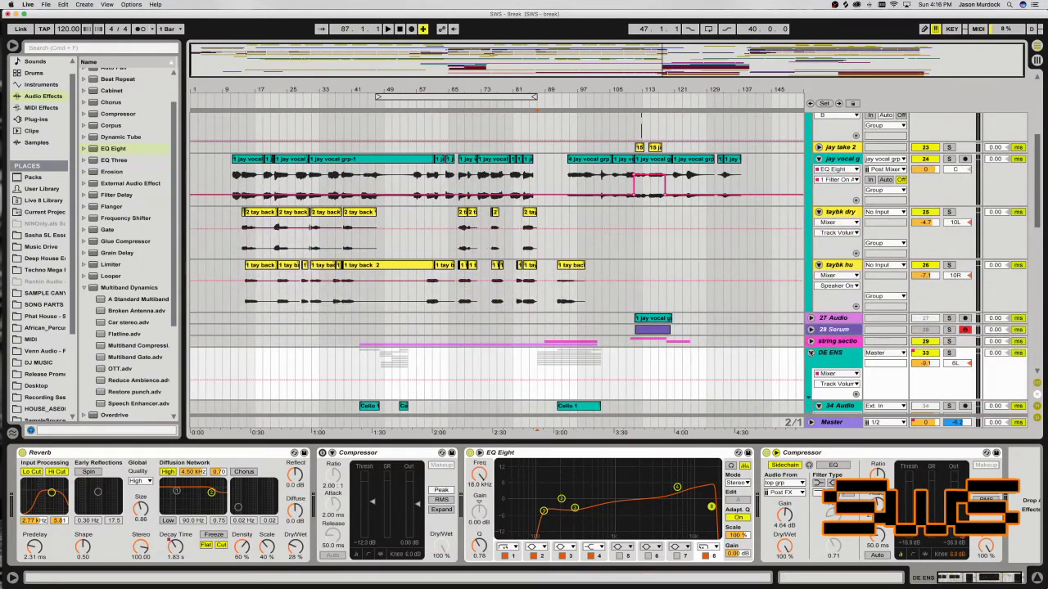
scroll(802, 342, up, 3)
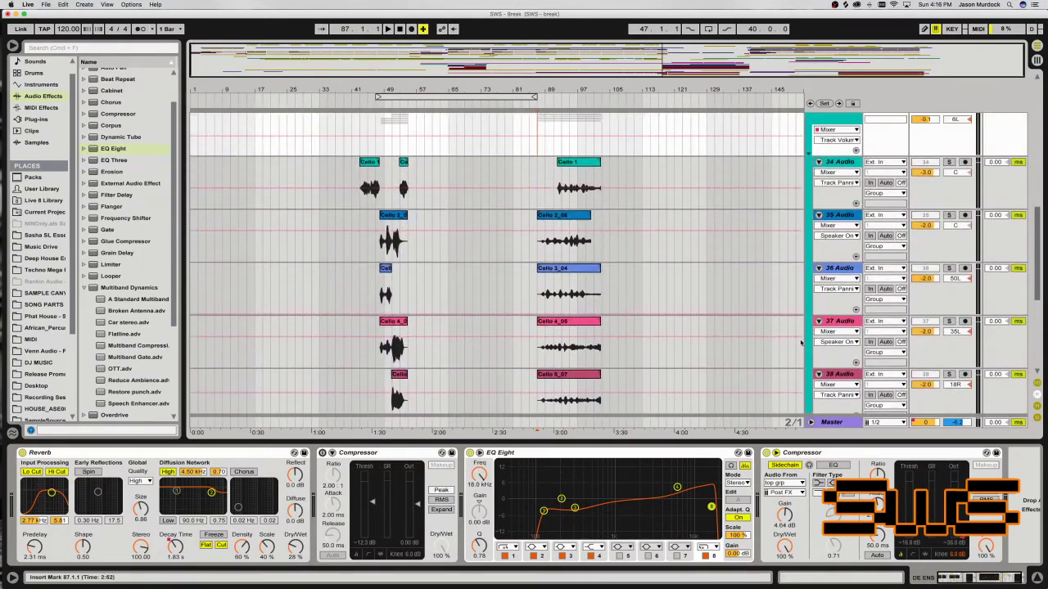
Set the DE ENS group's pan to 3L, audition it soloed from bar 87, and clear the solo.
click(949, 121)
drag(958, 133, 958, 127)
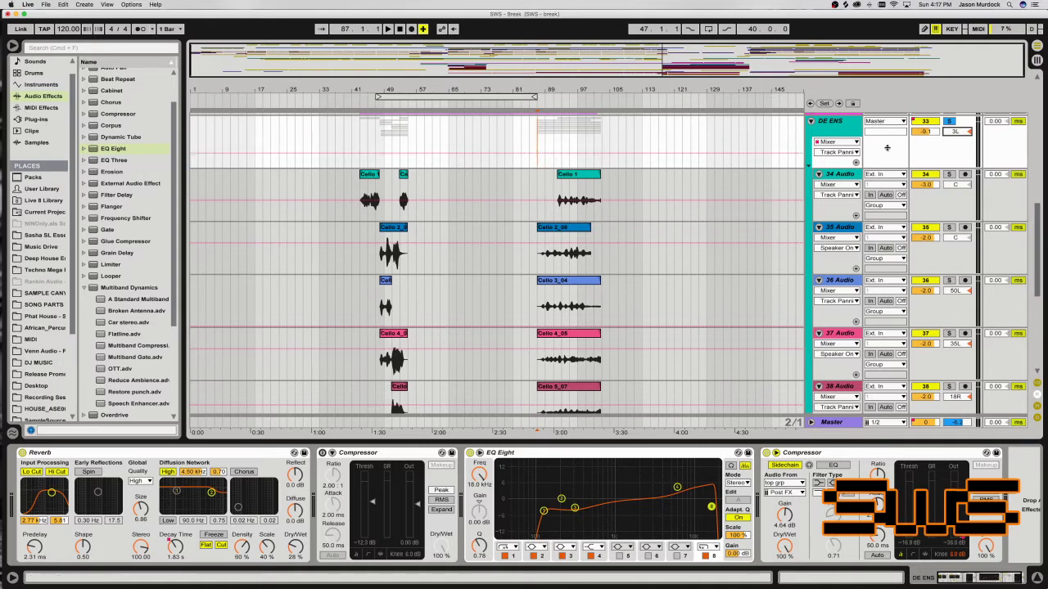
key(space)
scroll(798, 157, up, 2)
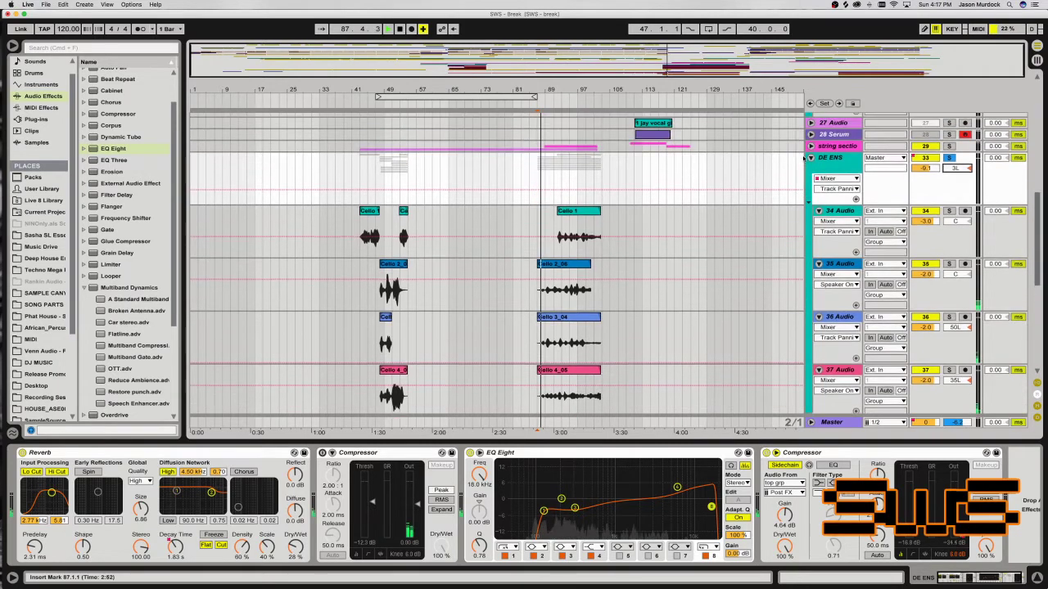
click(949, 158)
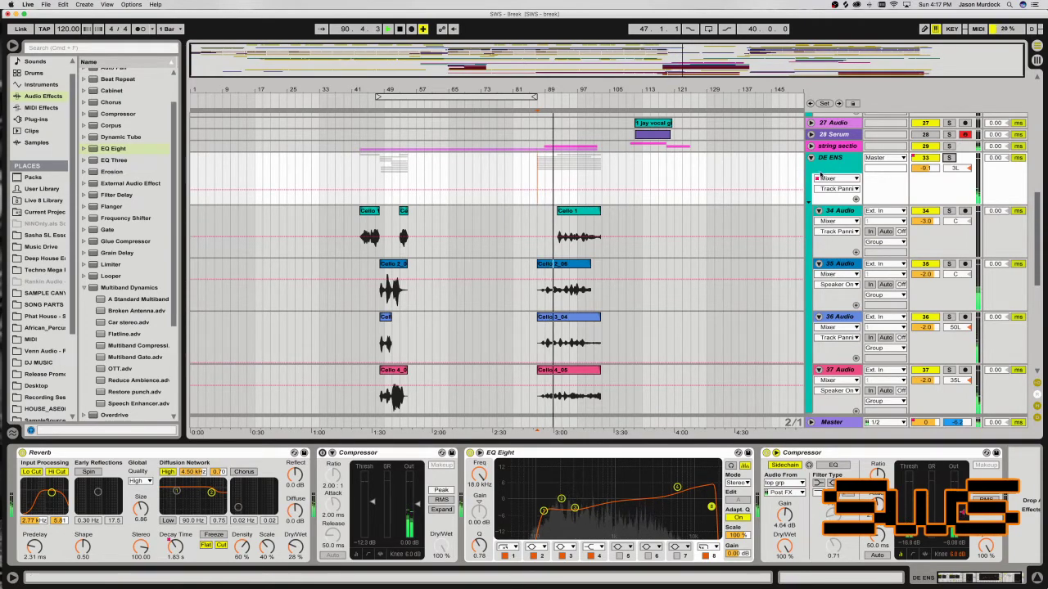
Hide the device view and examine the cello clips on the DE ENS group's audio tracks during playback.
scroll(704, 169, up, 5)
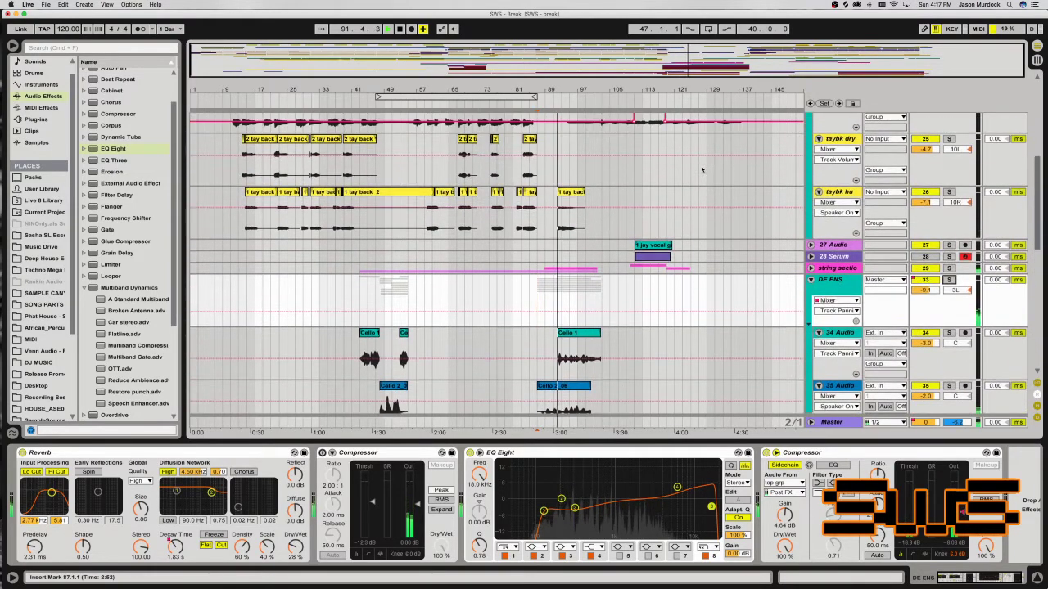
scroll(702, 169, down, 5)
scroll(701, 170, down, 3)
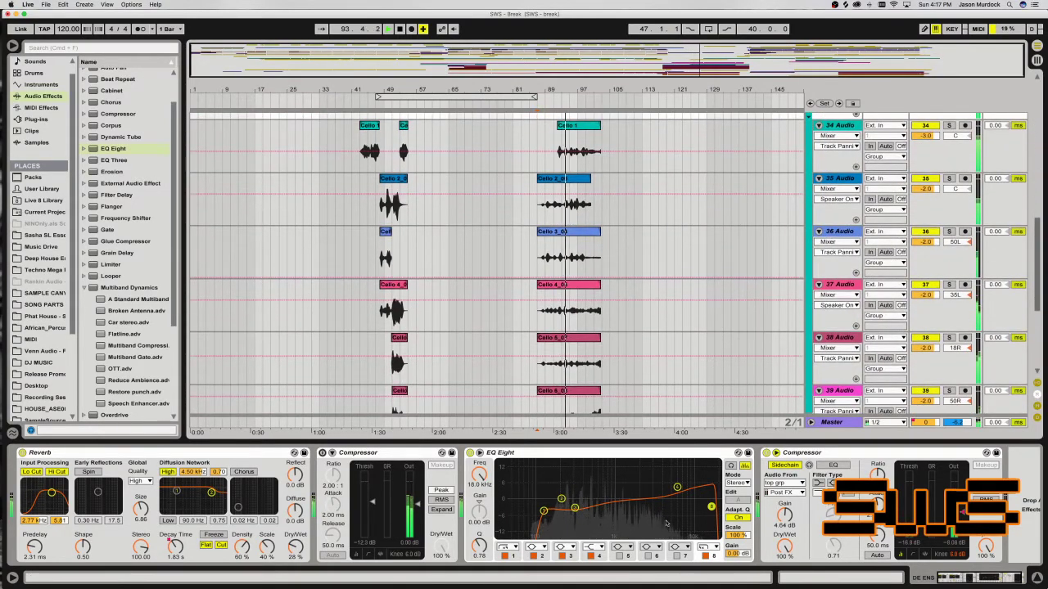
key(super+alt+l)
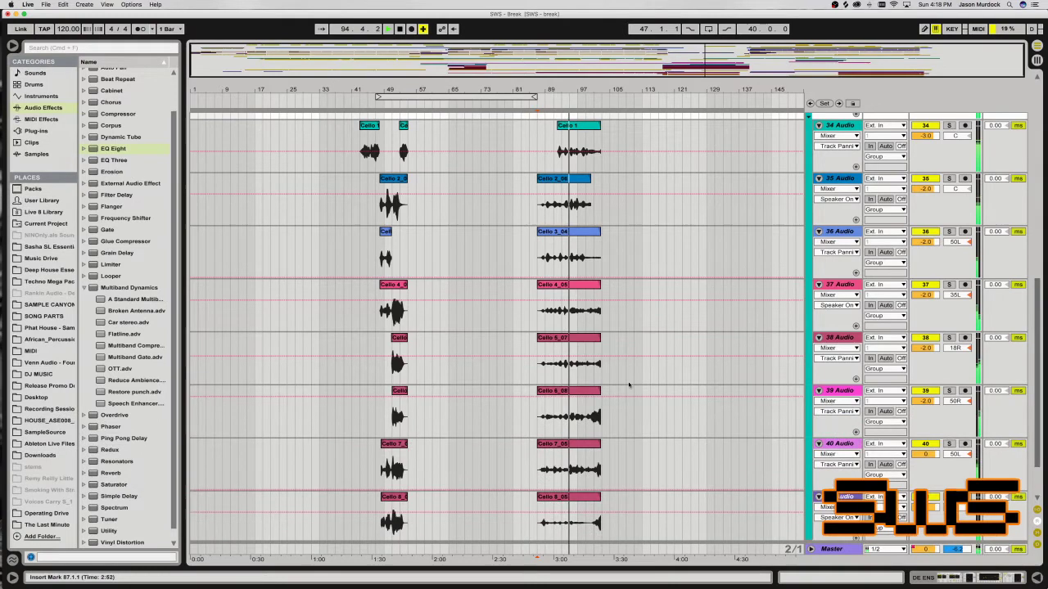
scroll(630, 380, down, 3)
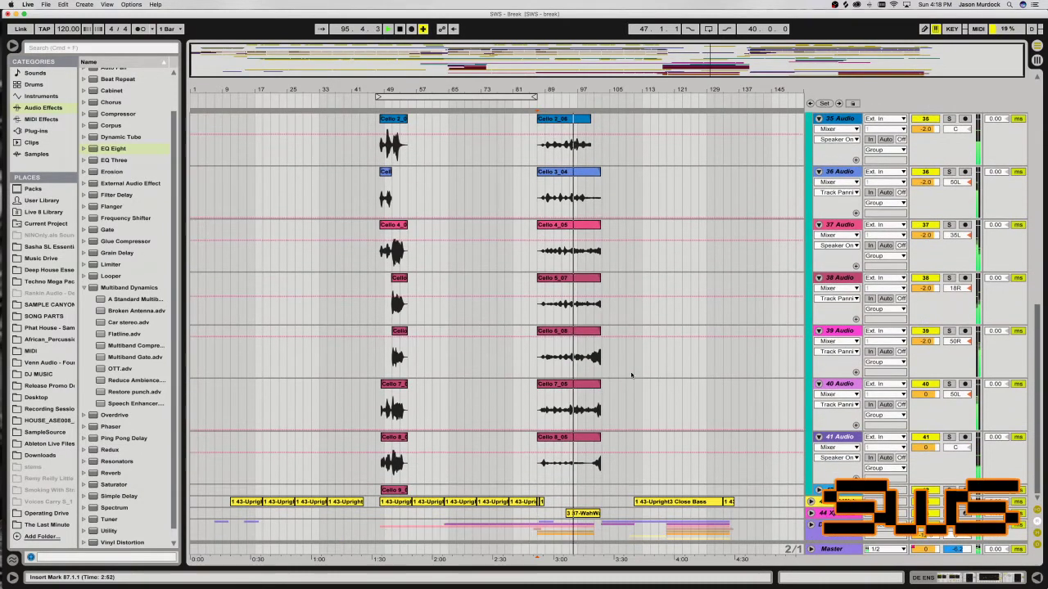
scroll(631, 375, up, 1)
scroll(631, 375, up, 3)
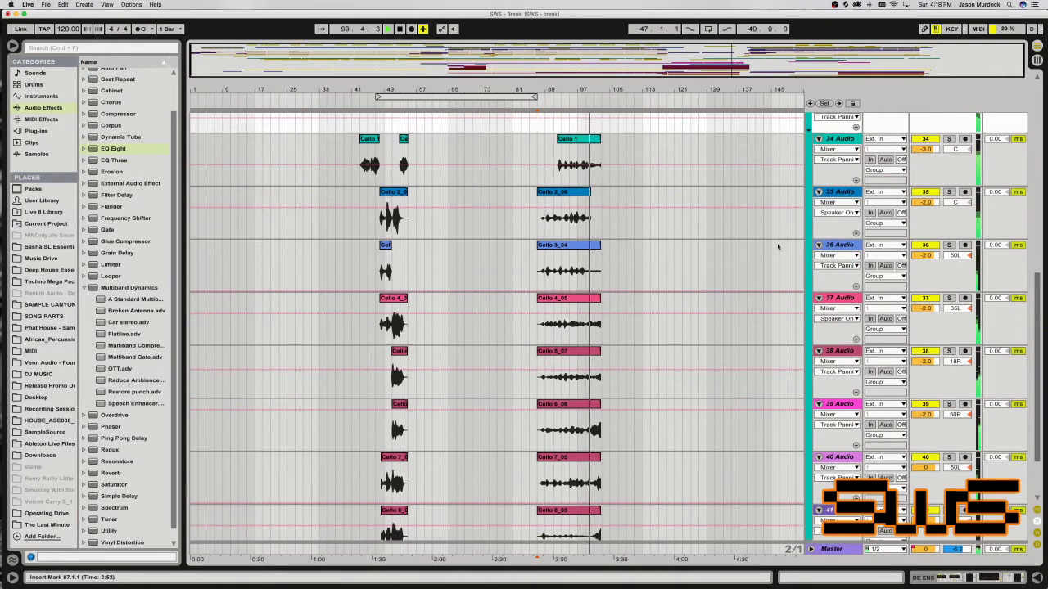
scroll(778, 246, up, 3)
Fold the DE ENS group, vocal track 24 and the whole vocal group.
click(810, 159)
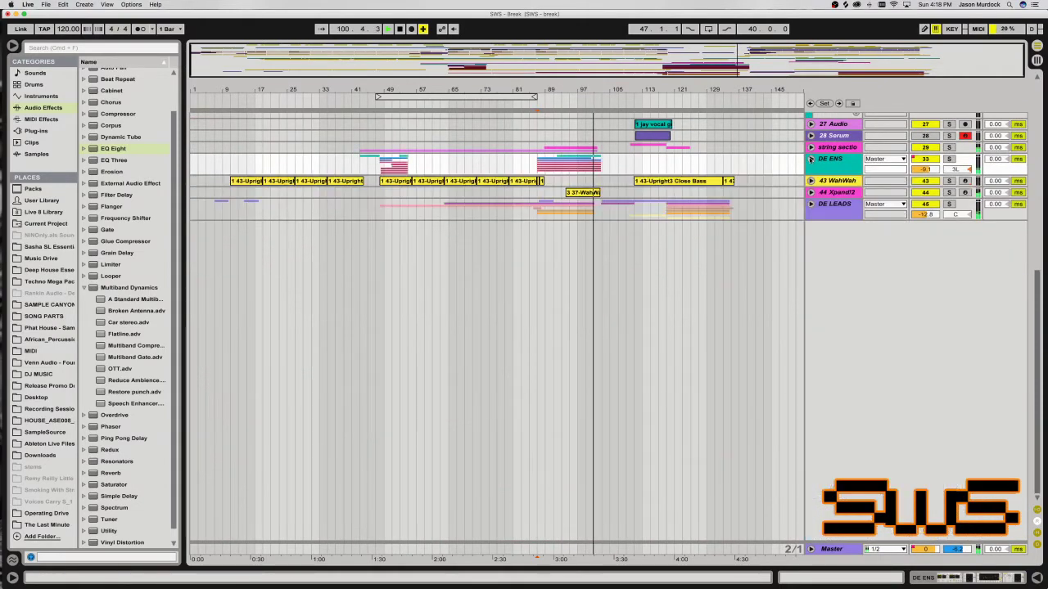
scroll(785, 191, up, 5)
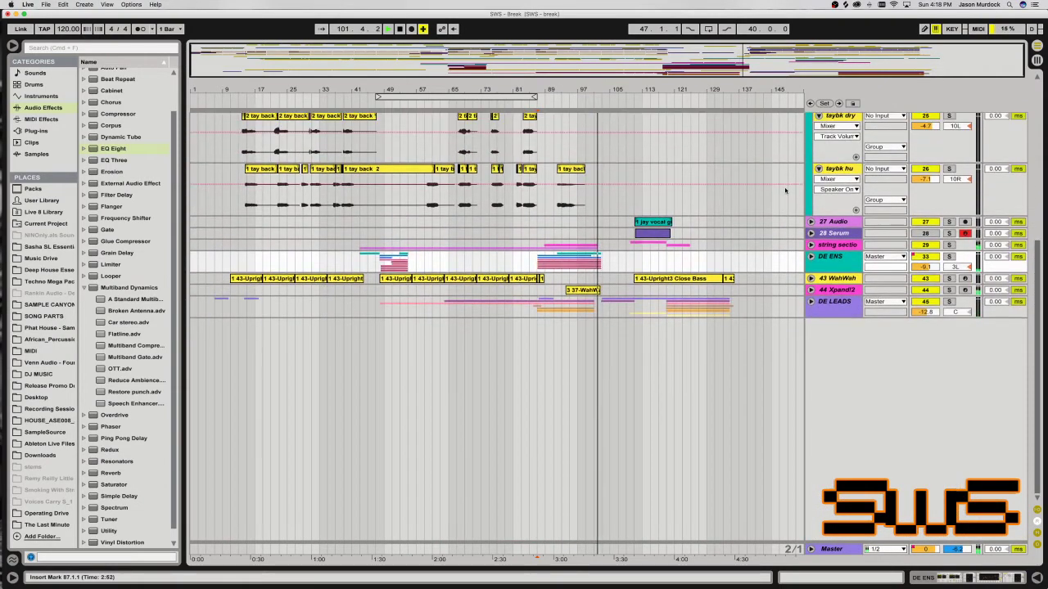
scroll(786, 191, up, 2)
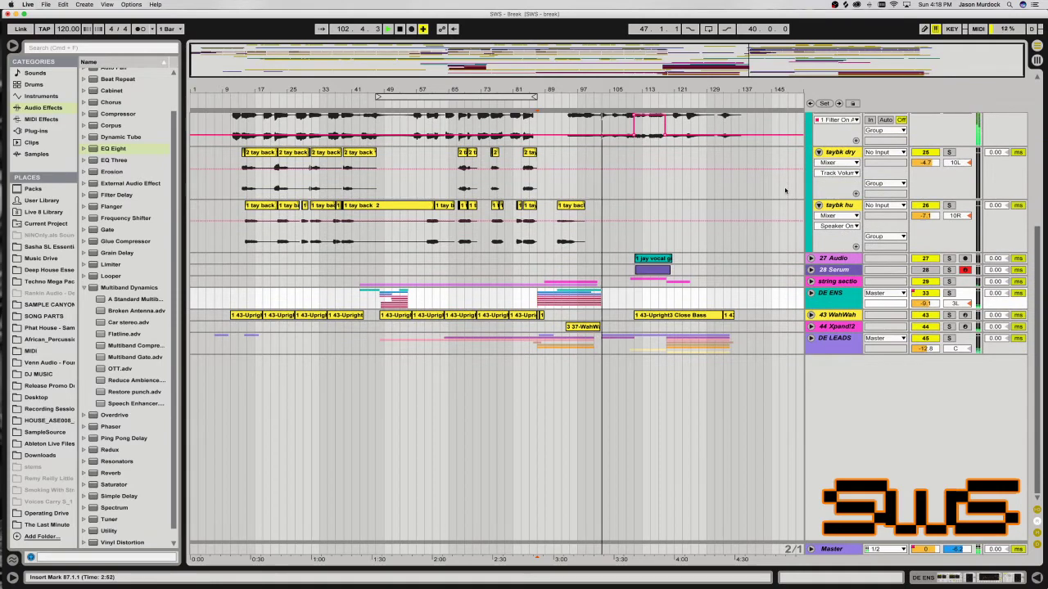
scroll(785, 190, up, 5)
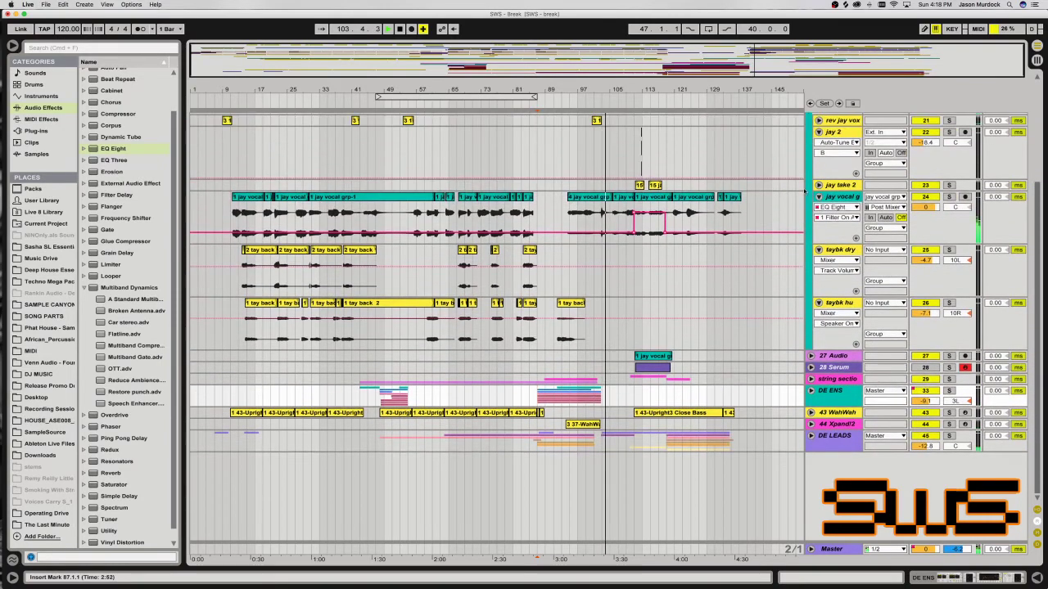
click(818, 197)
scroll(816, 197, up, 7)
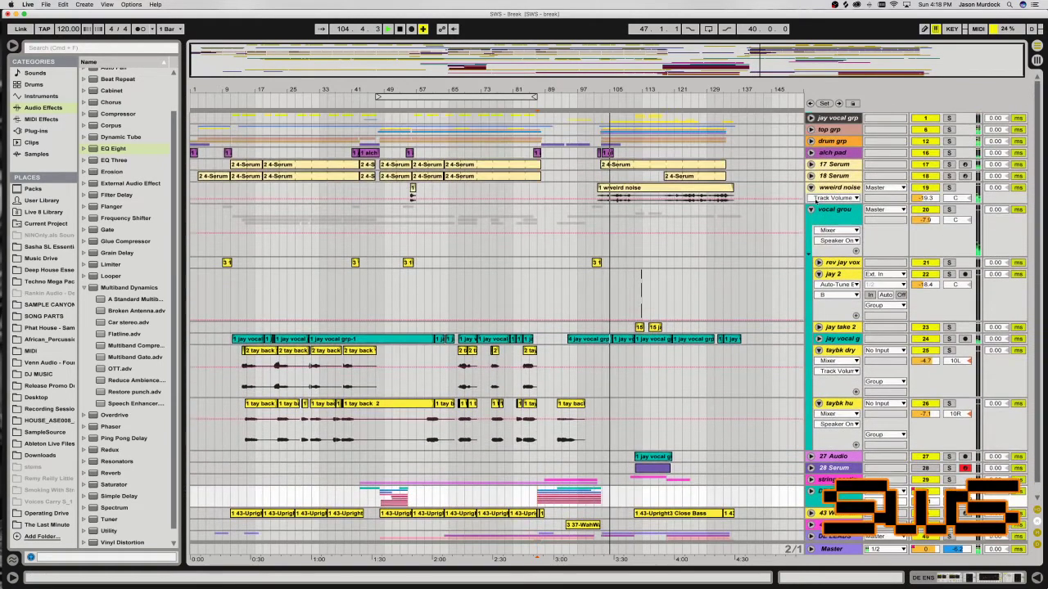
click(812, 209)
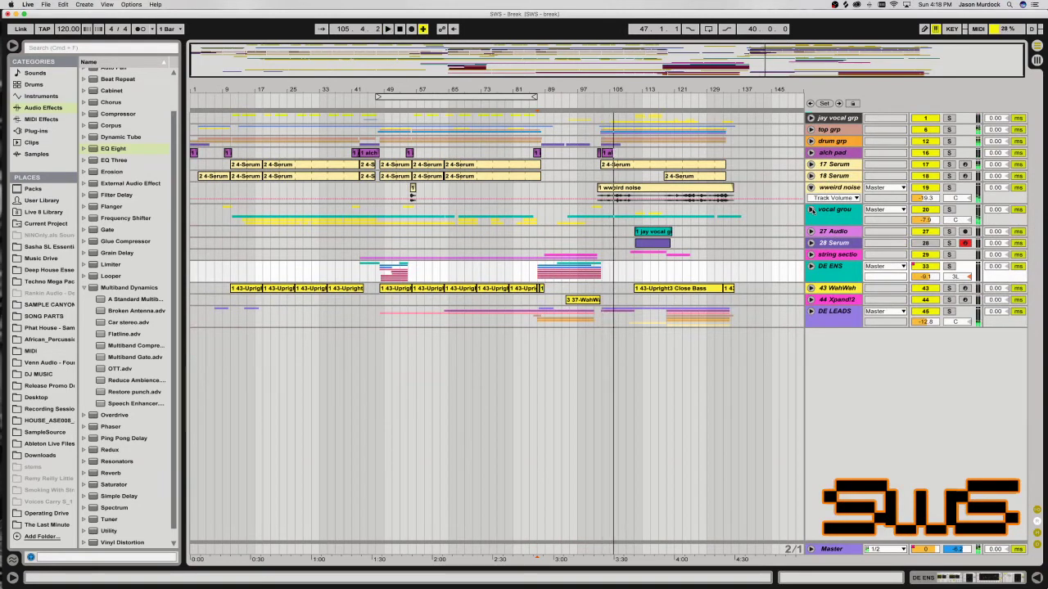
Play the full mix from bar 103 and zoom in on the arrangement's final section.
click(602, 275)
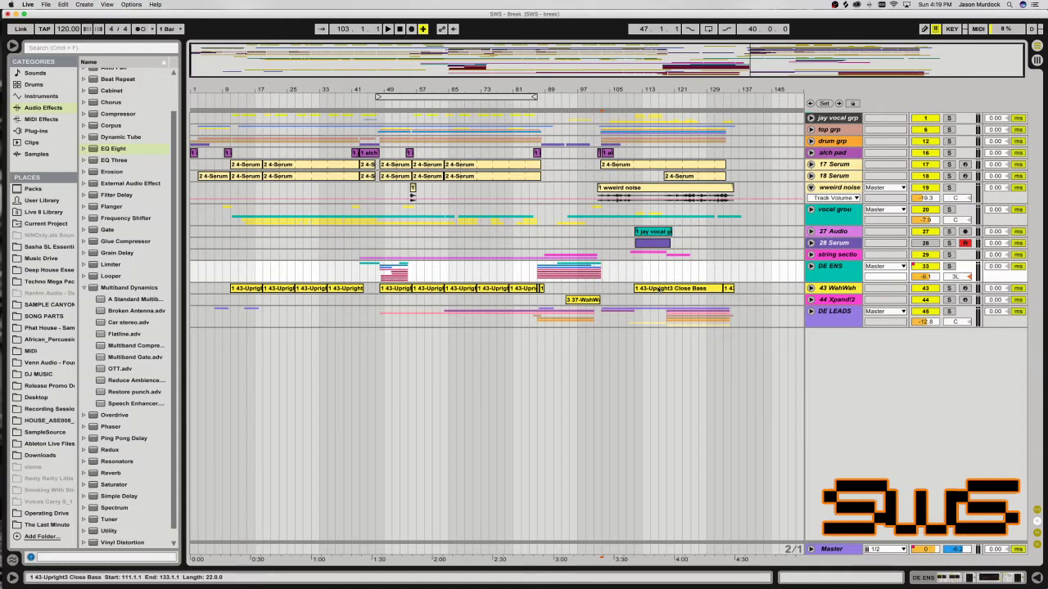
key(space)
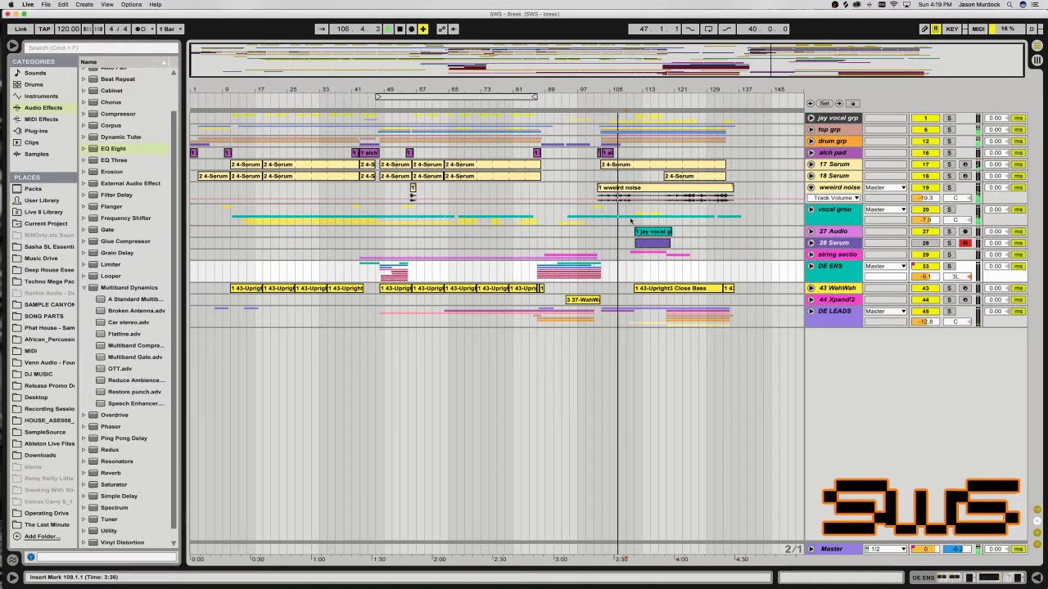
scroll(558, 246, up, 1)
scroll(497, 328, up, 2)
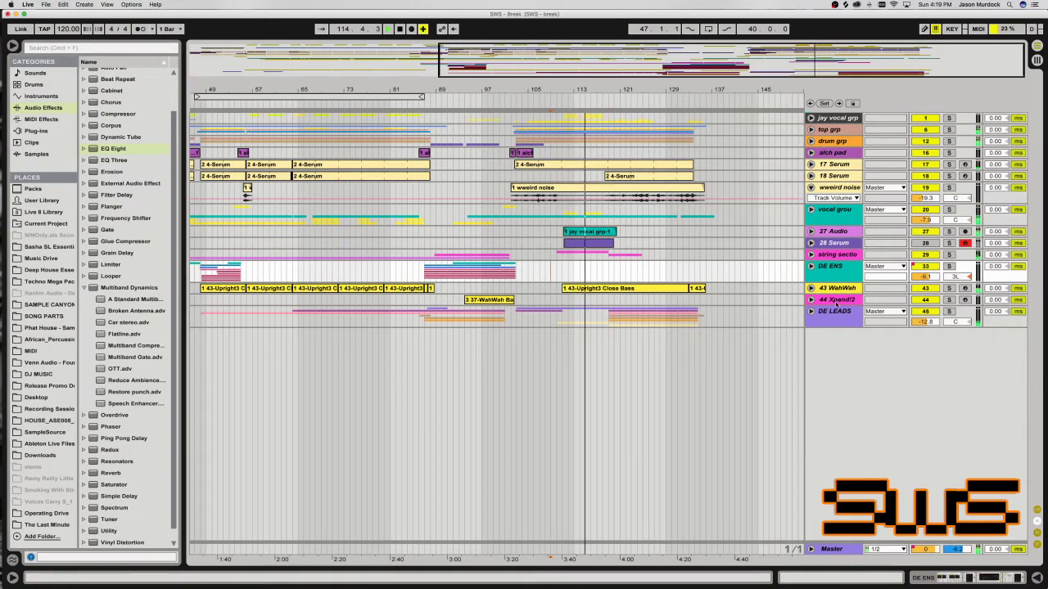
Unfold the DE LEADS group to look over its cello lead tracks during playback, and fold it again.
click(811, 311)
scroll(792, 318, down, 3)
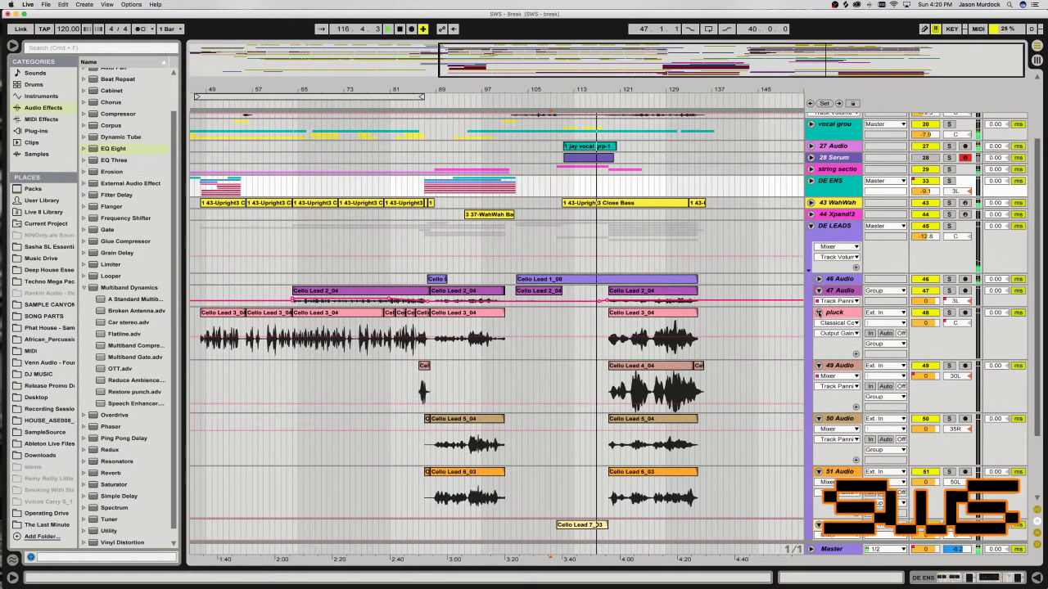
click(811, 226)
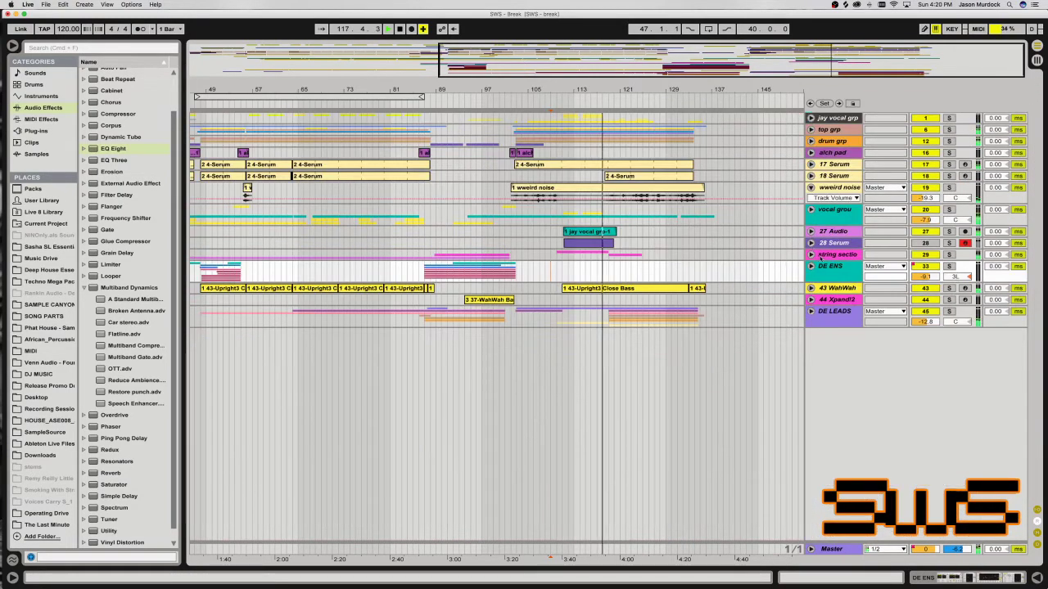
Unfold the vocal group and the 27 Audio track, and show the effect chain on 27 Audio.
click(813, 209)
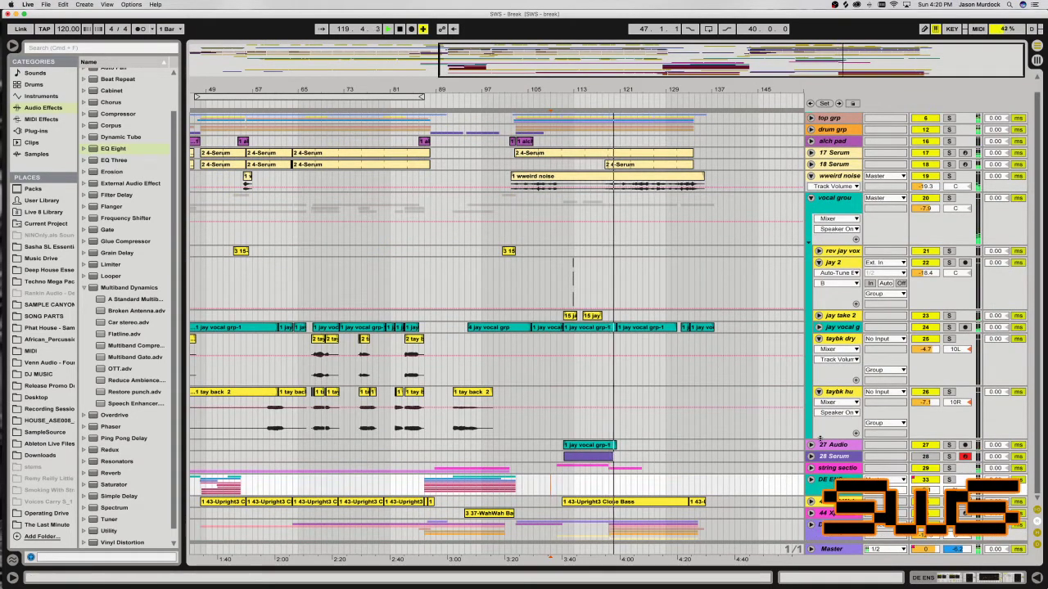
click(810, 445)
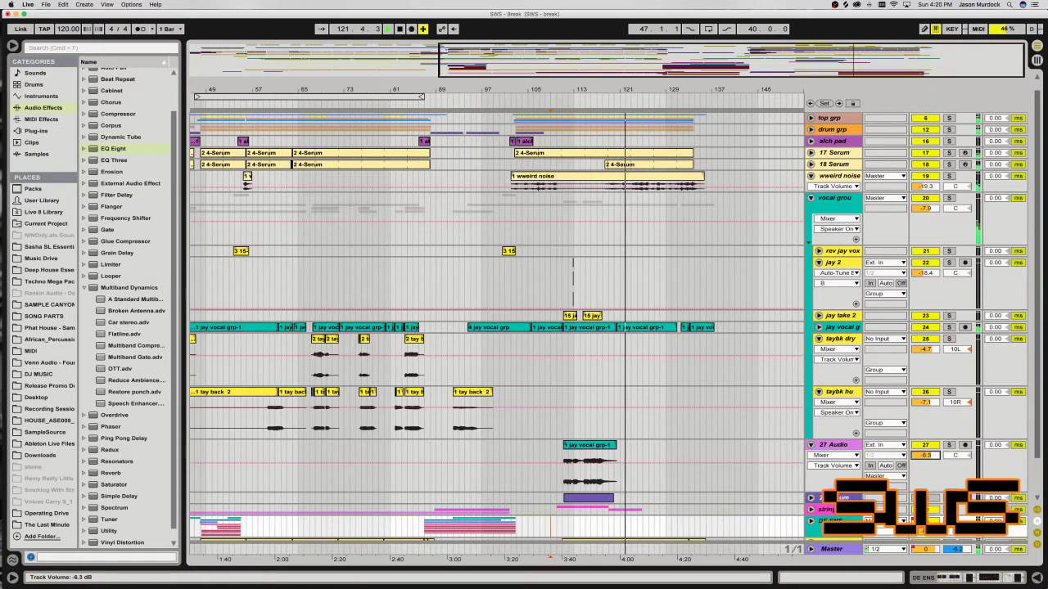
key(super+alt+l)
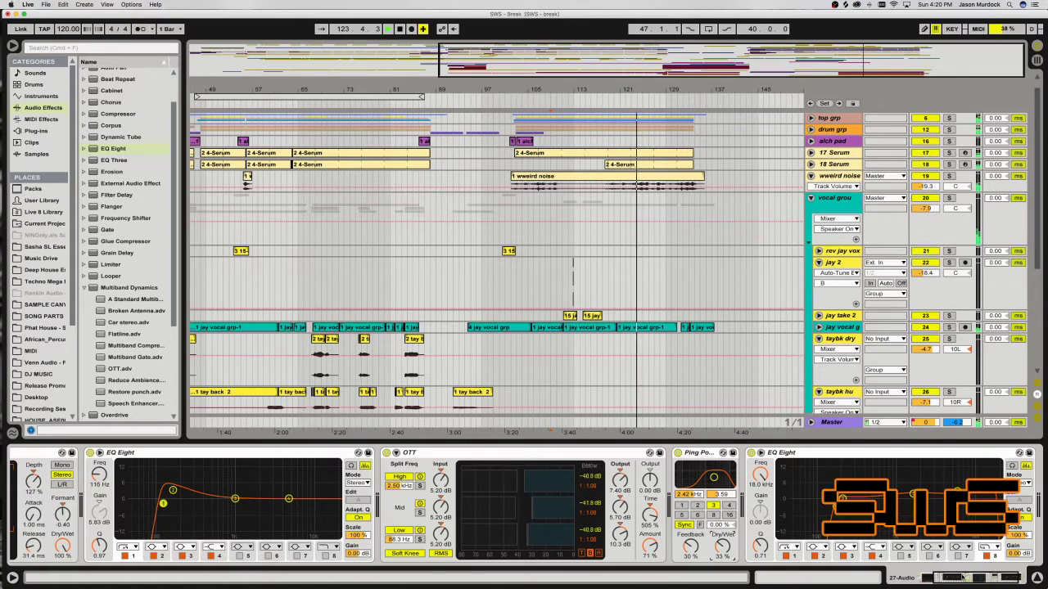
Fold the vocal group and all other unfolded tracks across the full arrangement, and select the 28 Serum track.
click(820, 211)
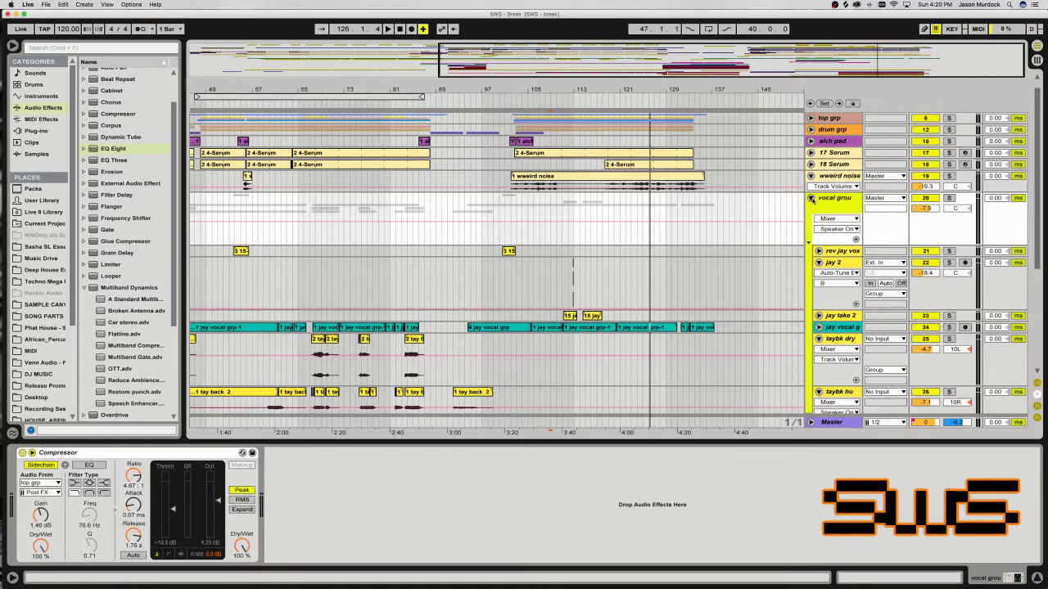
click(811, 198)
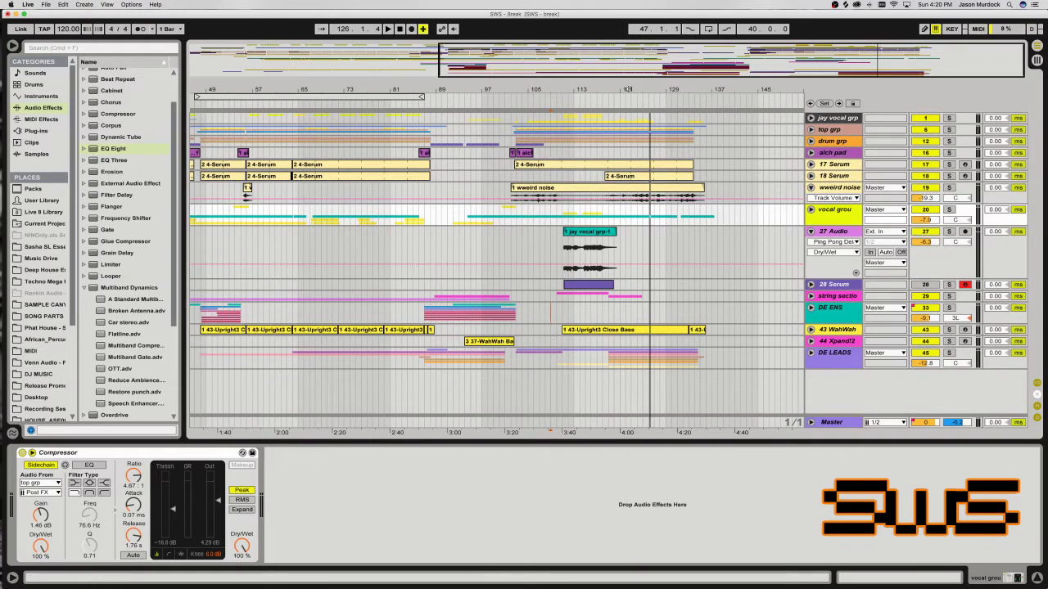
key(minus)
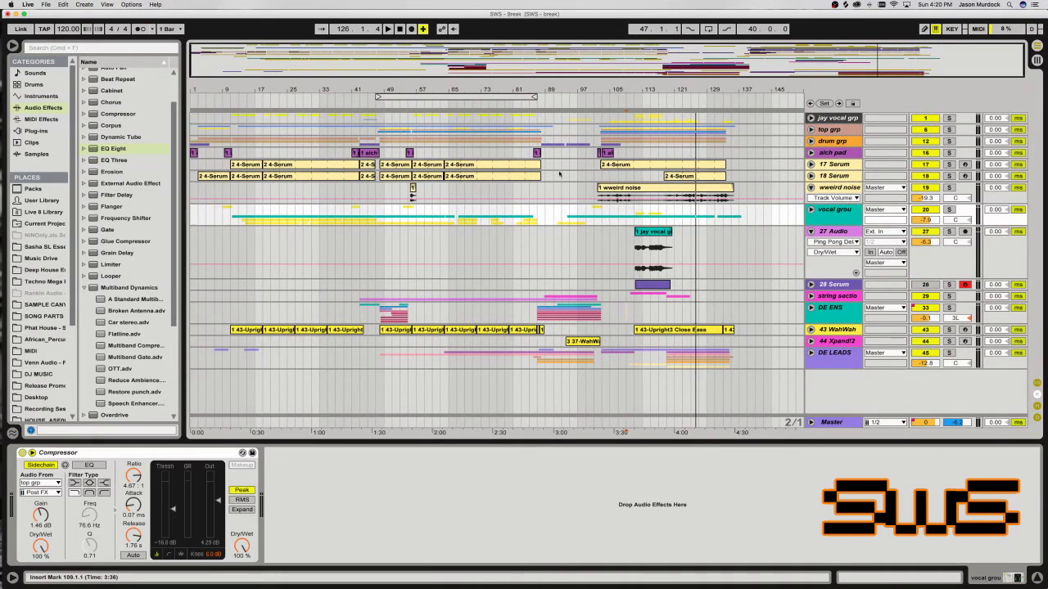
click(822, 234)
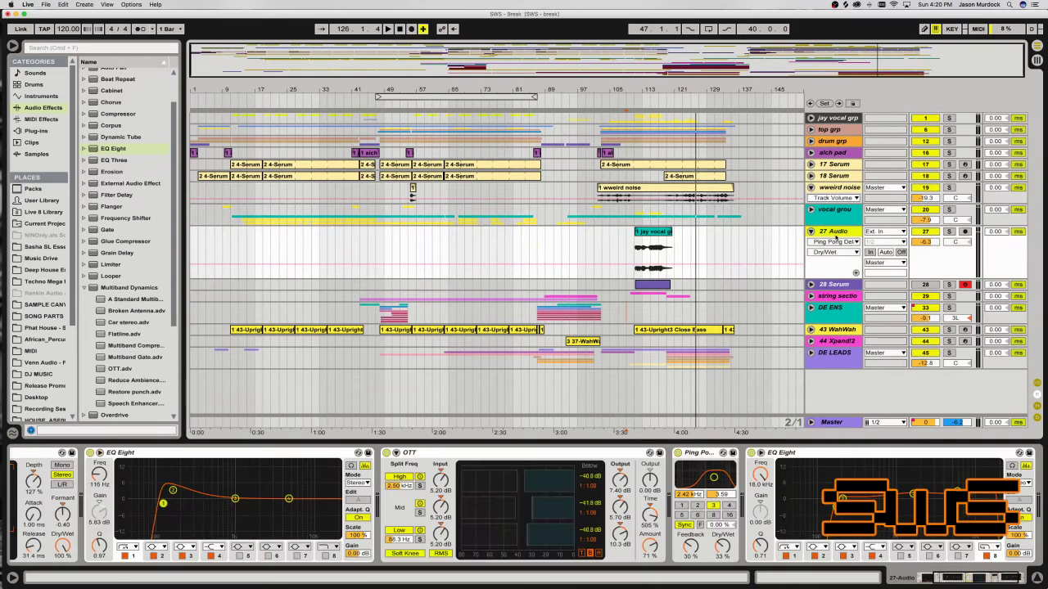
key(super+a)
key(alt+u)
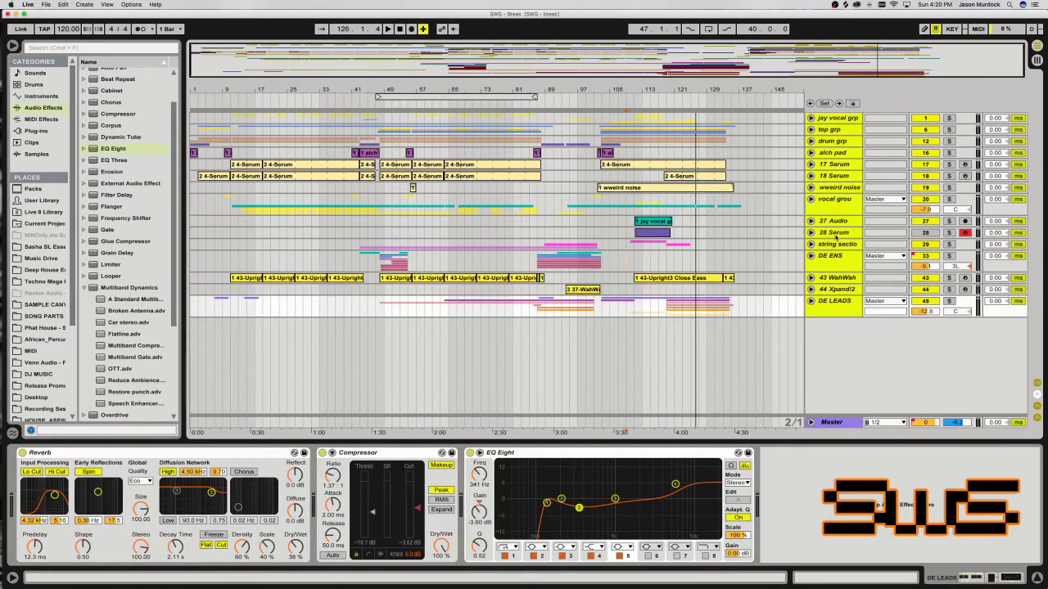
click(835, 233)
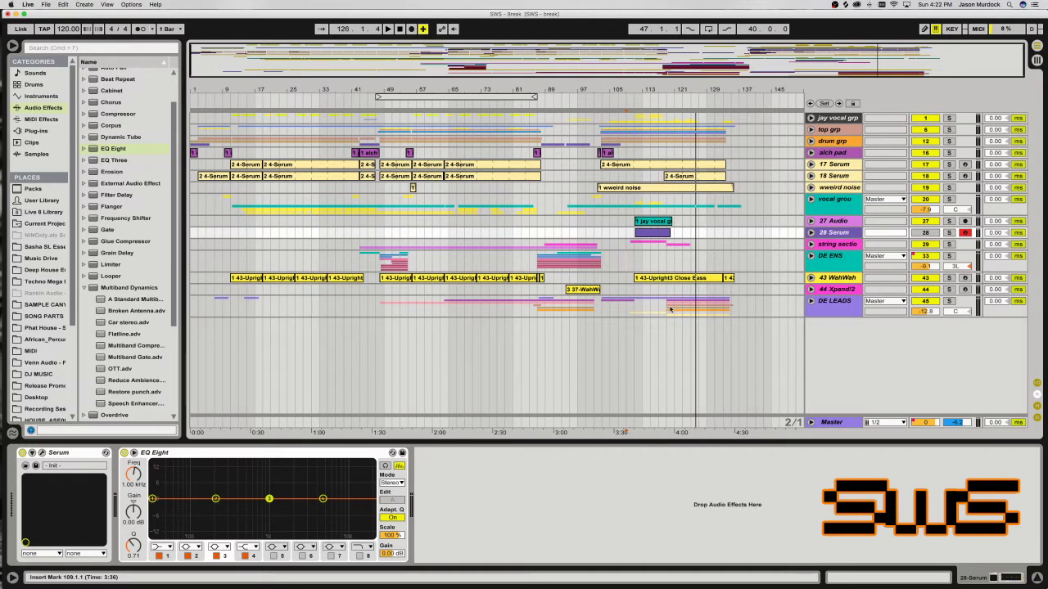
Solo the DE LEADS group, play it from bar 119, and unfold it to examine its cello tracks.
click(673, 309)
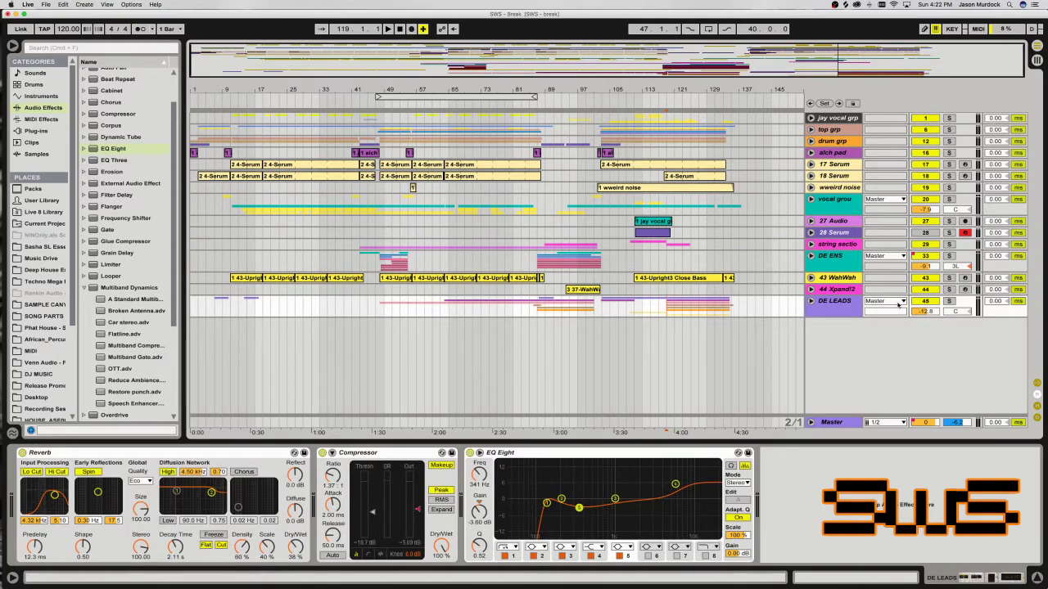
click(948, 302)
key(space)
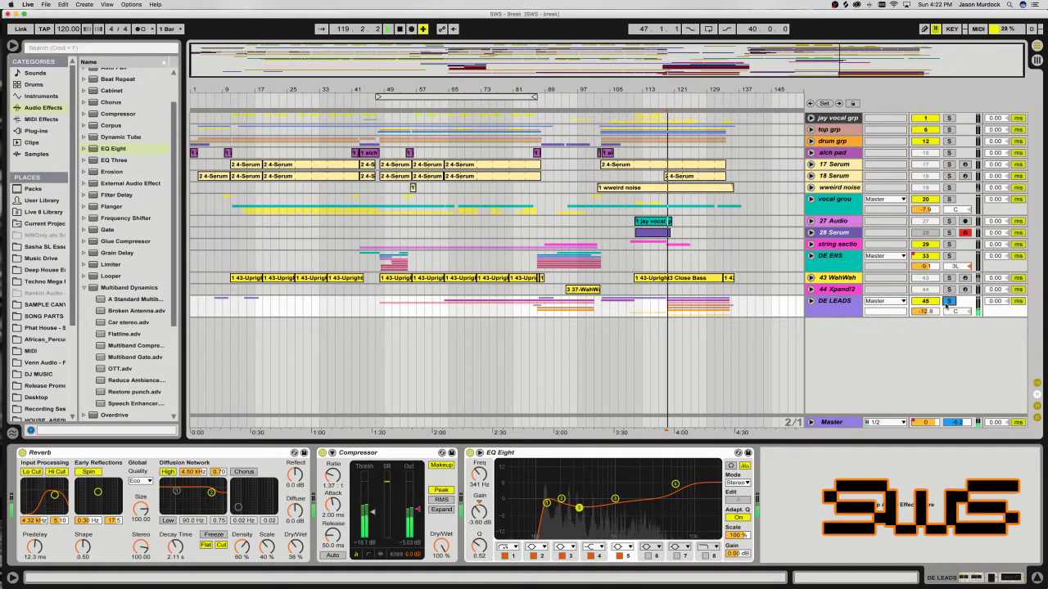
click(811, 301)
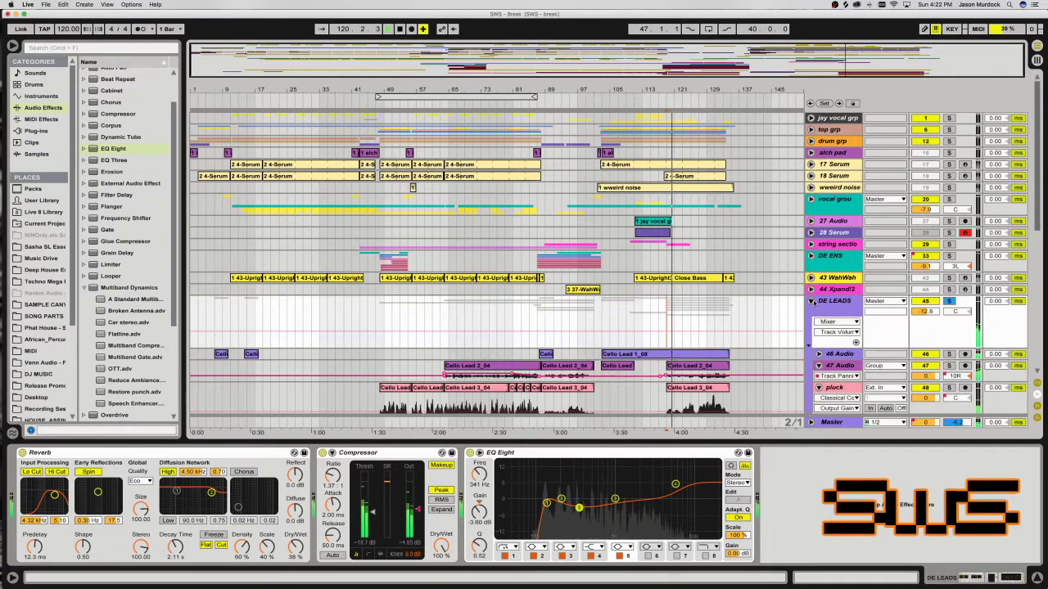
scroll(827, 294, down, 3)
scroll(835, 290, down, 3)
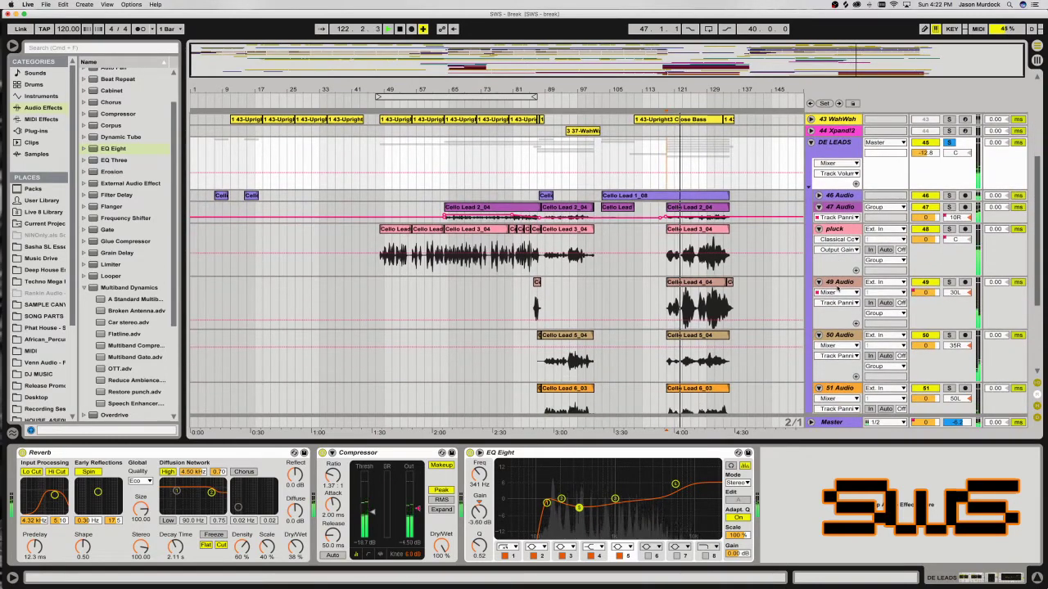
scroll(837, 288, down, 1)
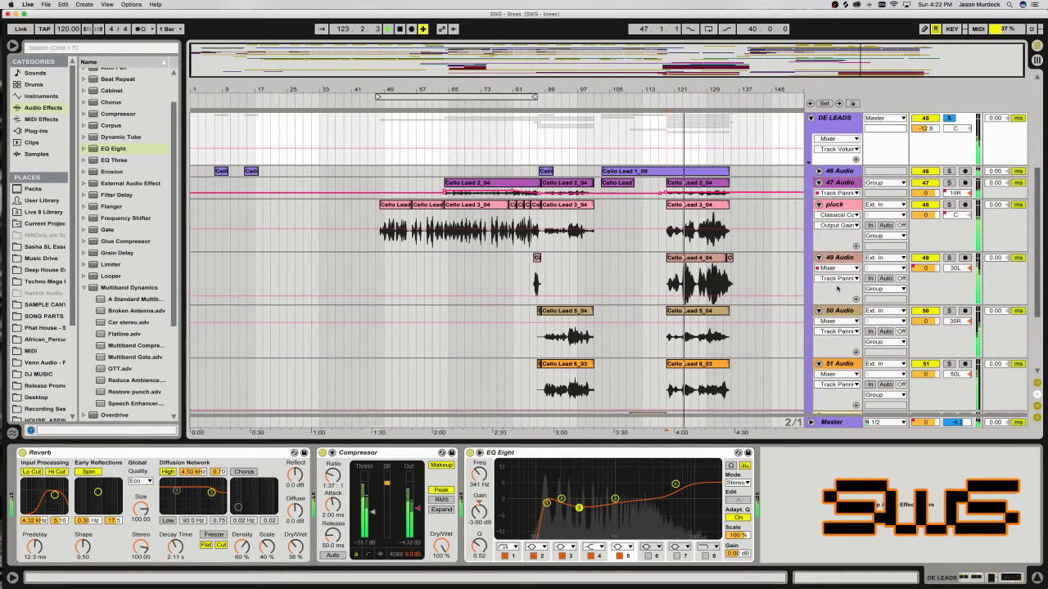
scroll(965, 242, up, 3)
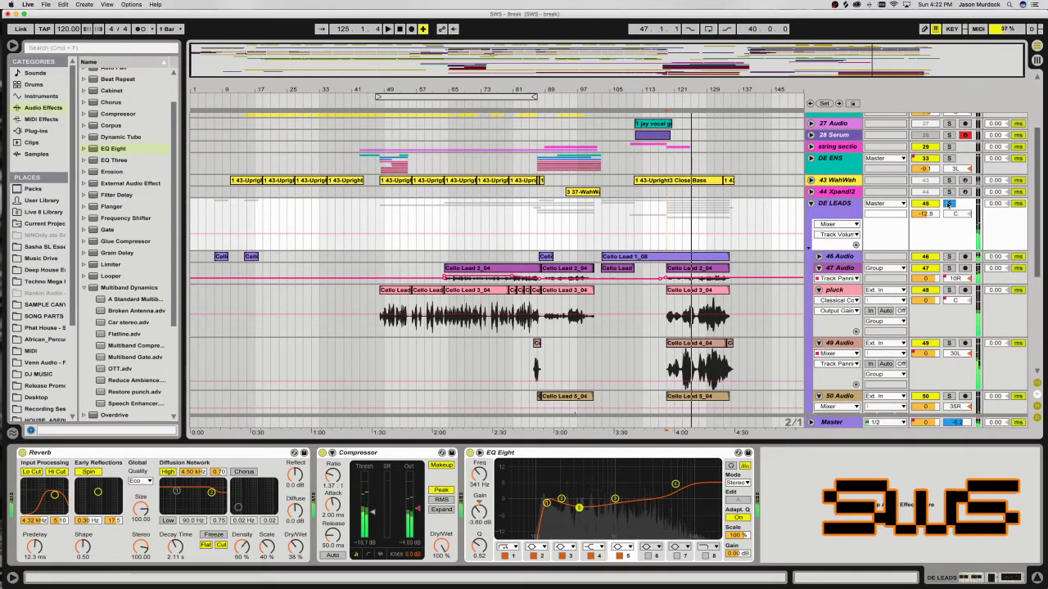
Restart playback from bar 119 and clear the DE LEADS solo to hear the cellos in the full mix.
click(661, 300)
key(space)
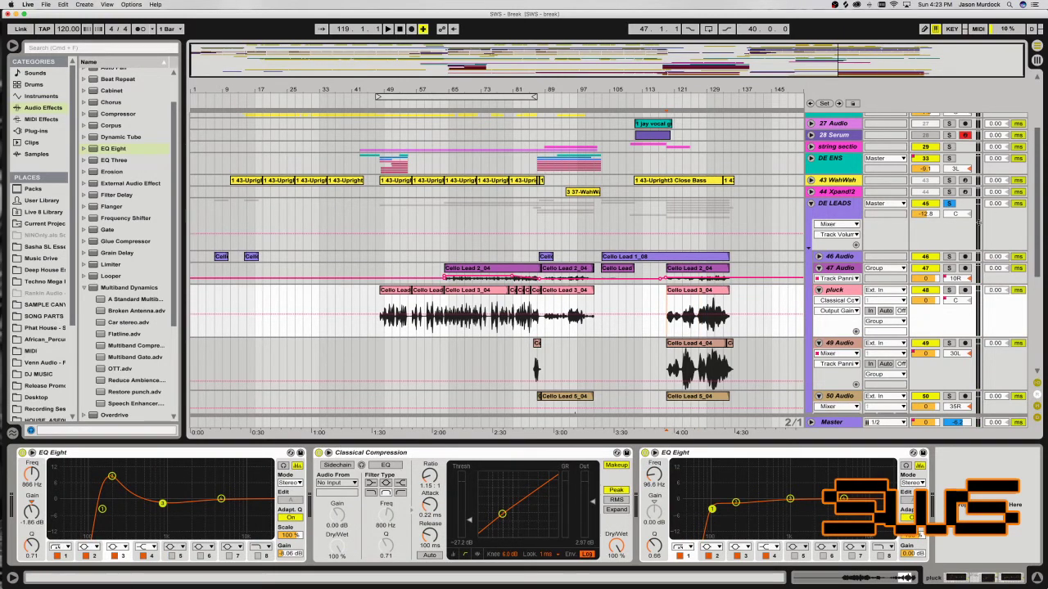
click(949, 203)
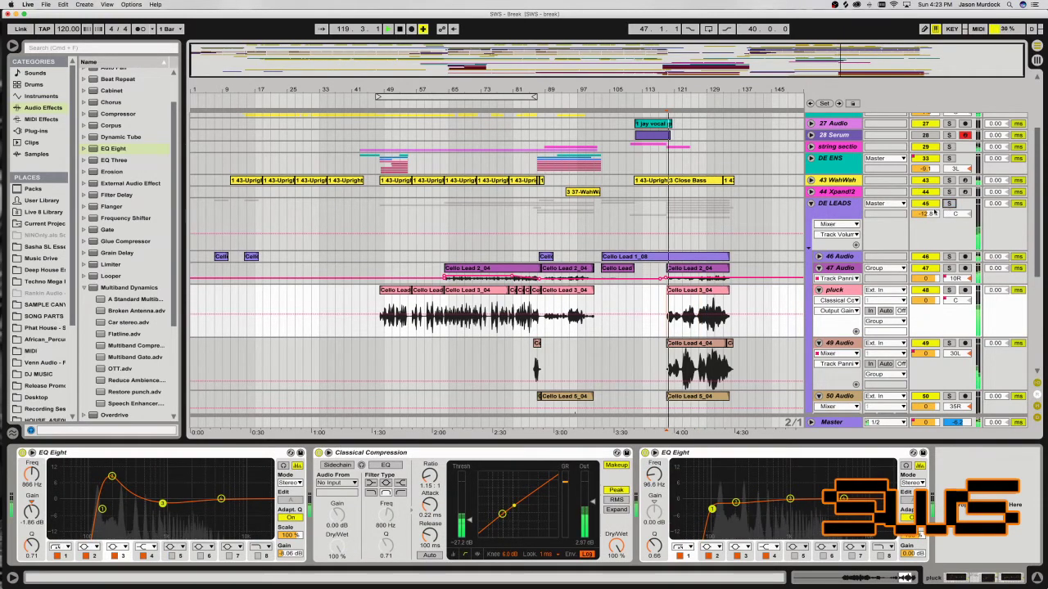
scroll(727, 288, down, 2)
scroll(727, 288, down, 2)
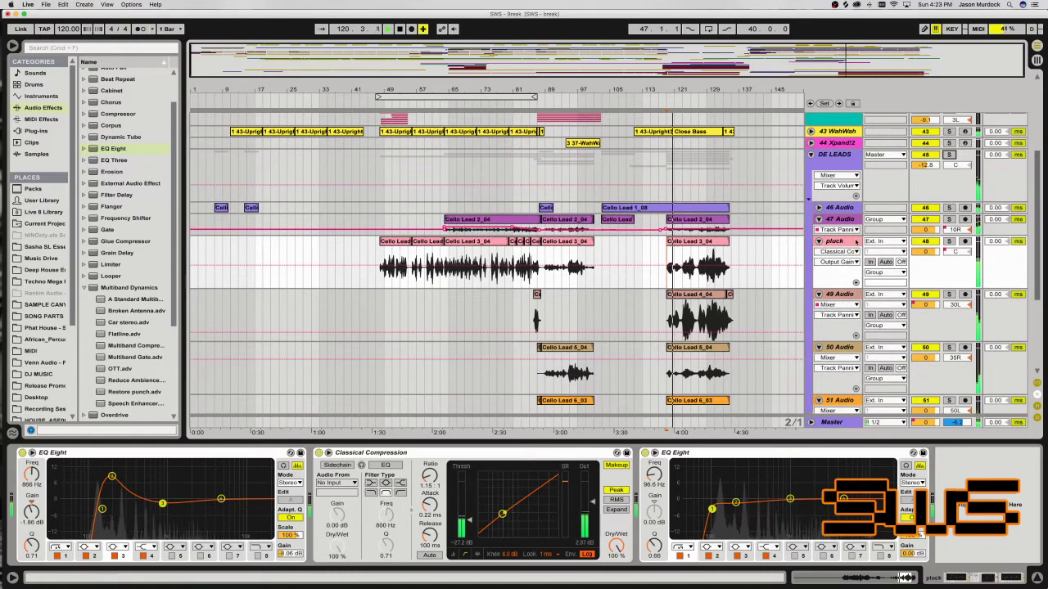
Display the DE LEADS group's Compressor Output Gain automation and inspect its breakpoints after bar 119.
click(856, 163)
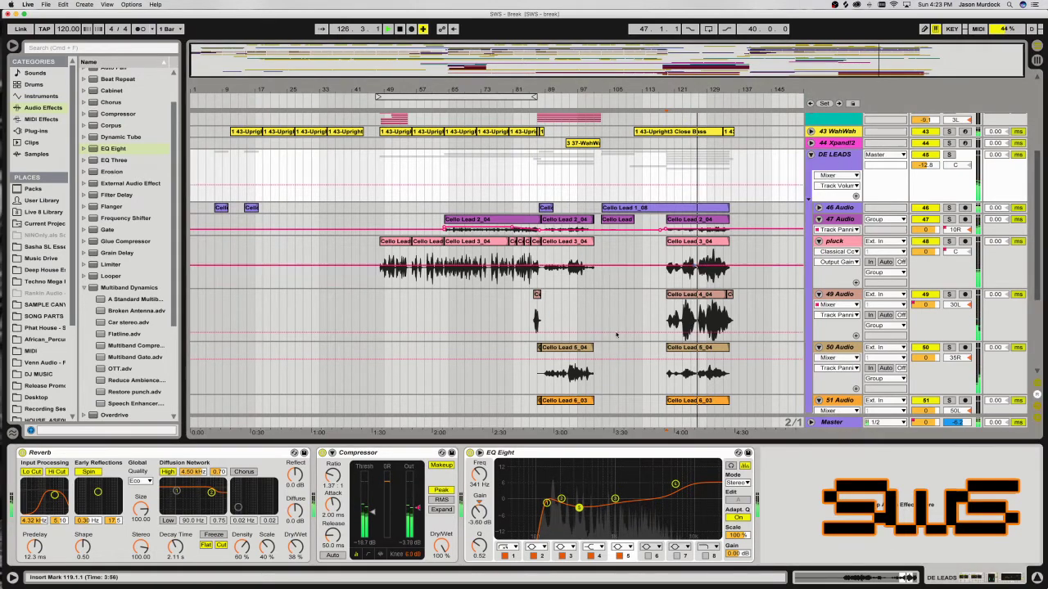
click(419, 510)
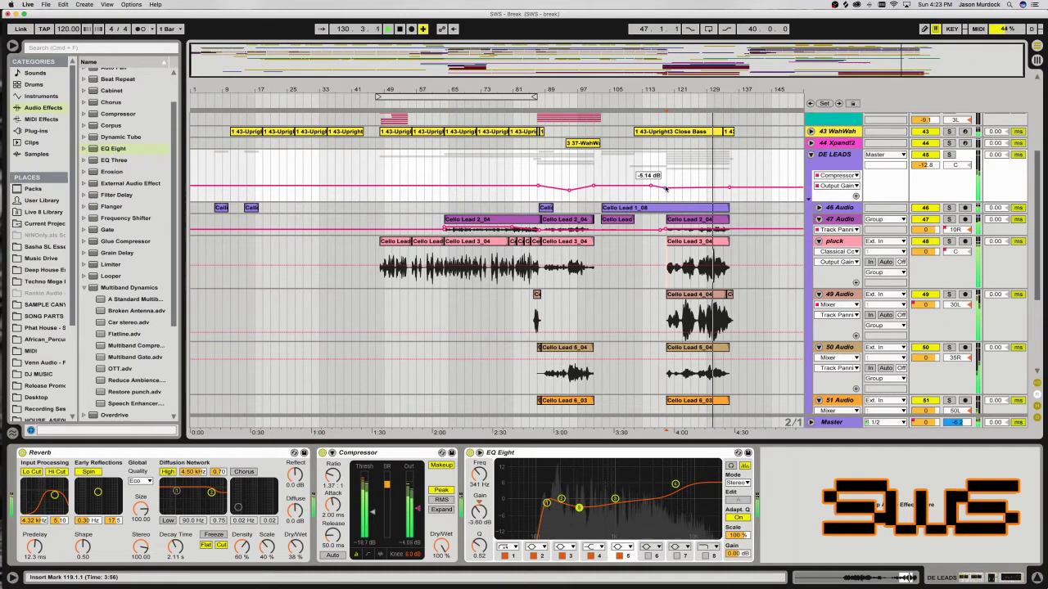
drag(665, 188, 687, 194)
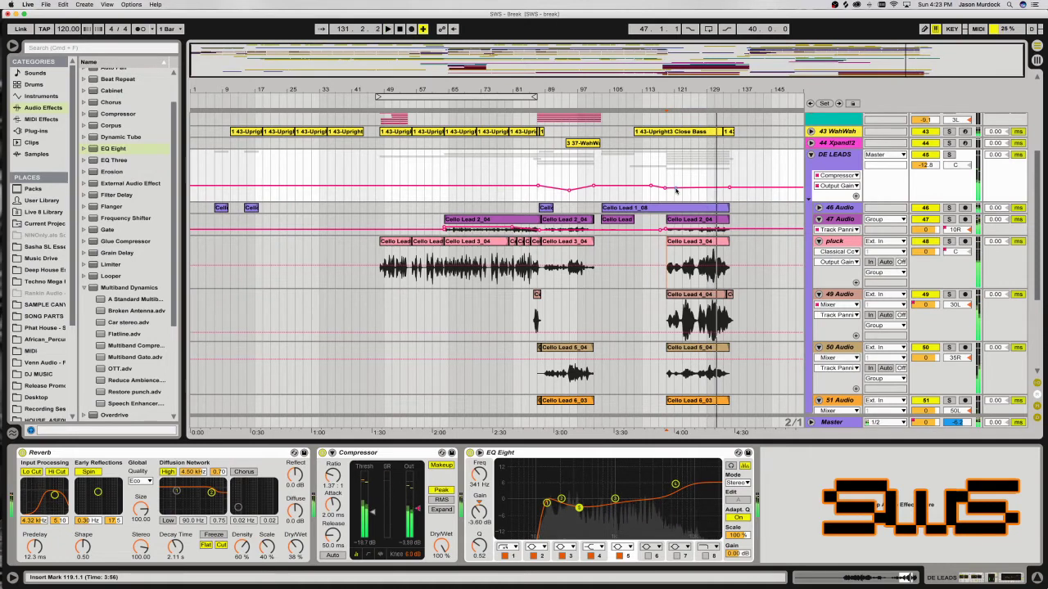
key(space)
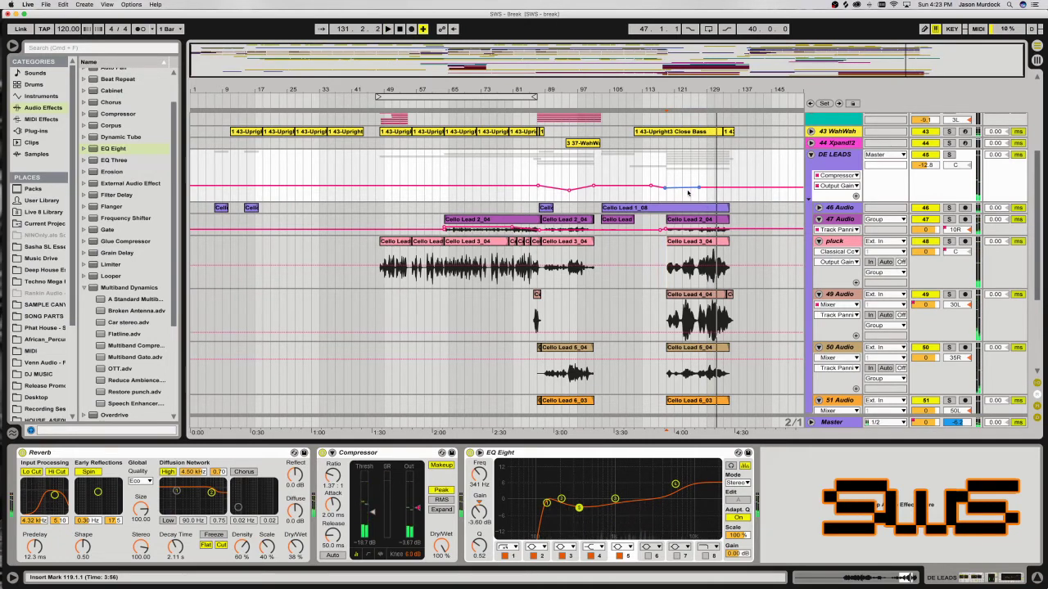
Play the full mix from bar 127 through the end of the cello clips.
click(729, 187)
key(space)
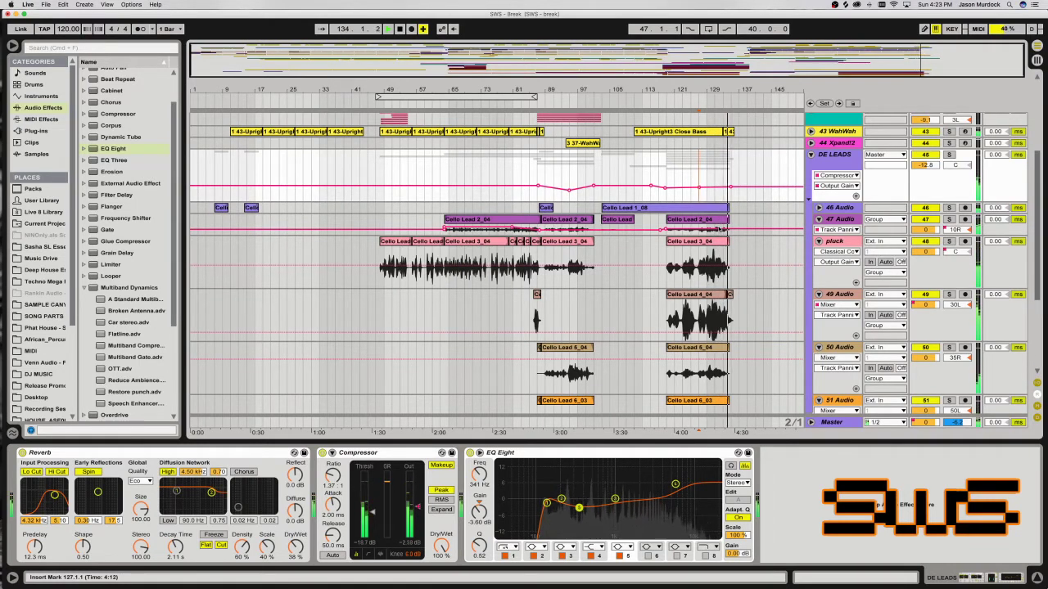
key(space)
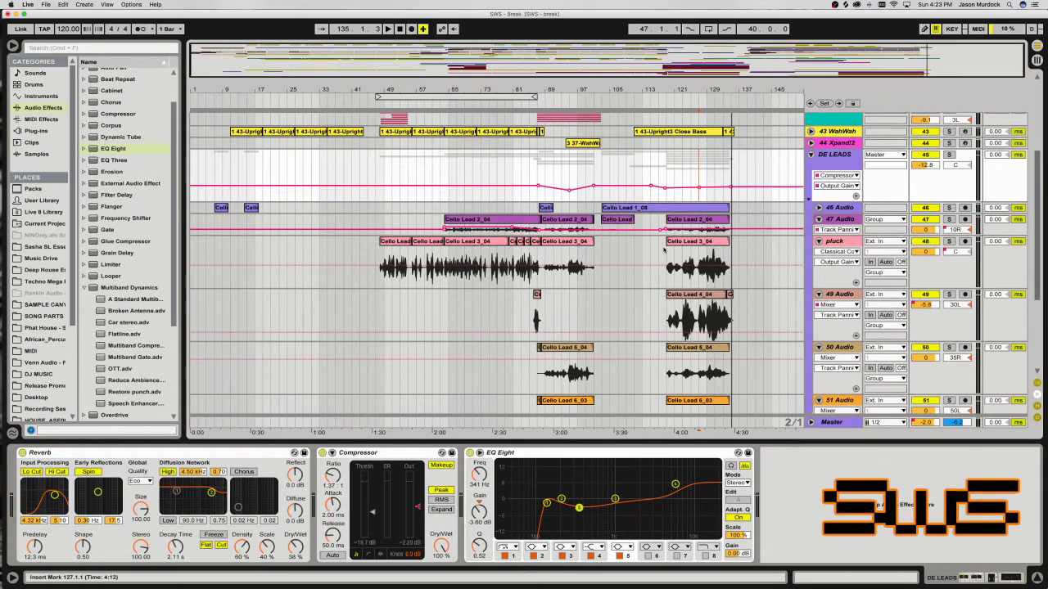
Fold the DE LEADS group back into a single lane.
scroll(930, 240, down, 3)
scroll(674, 247, up, 5)
scroll(675, 247, up, 3)
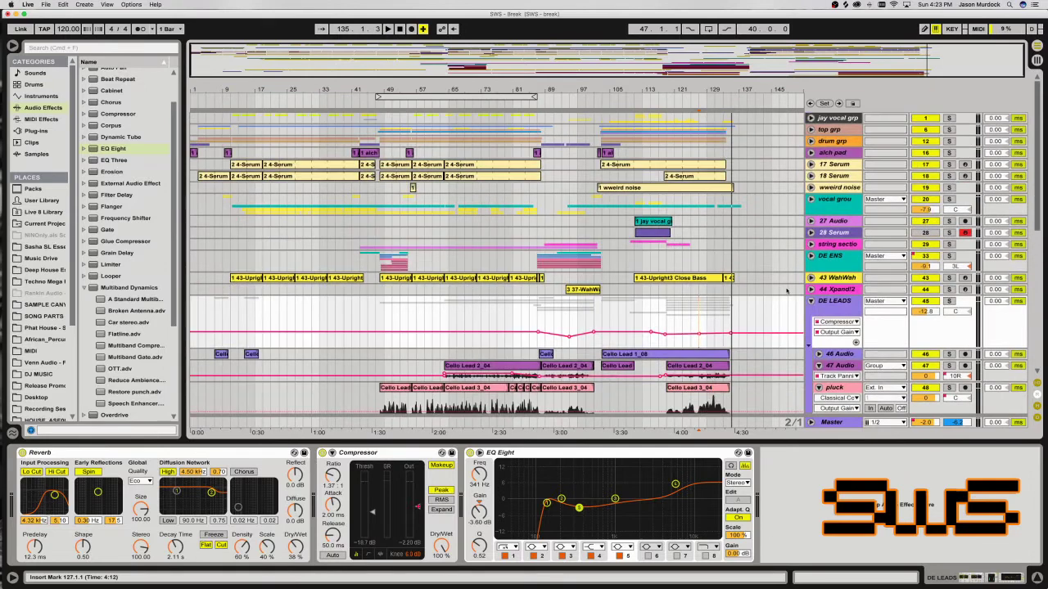
click(812, 302)
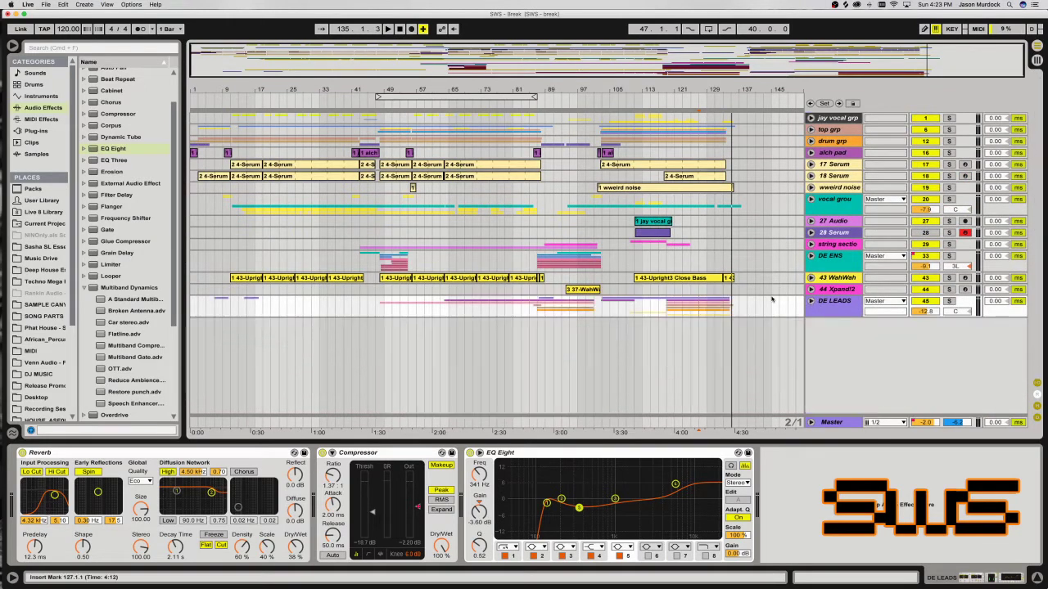
Unfold the 43 WahWah bass track and zoom in on its closing MIDI clips around bar 131.
click(810, 277)
click(714, 297)
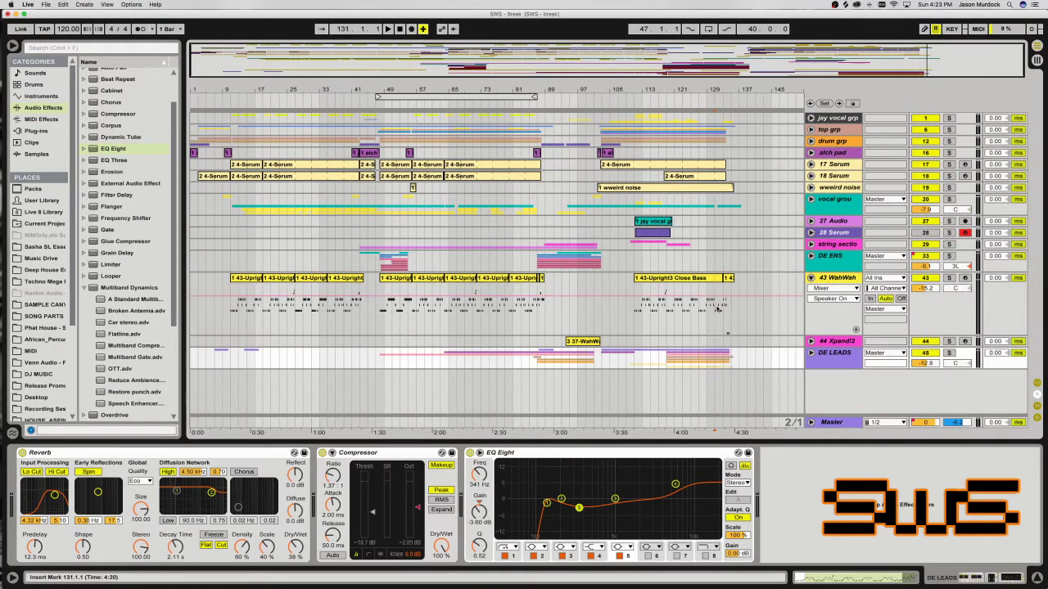
key(plus)
key(plus)
key(plus)
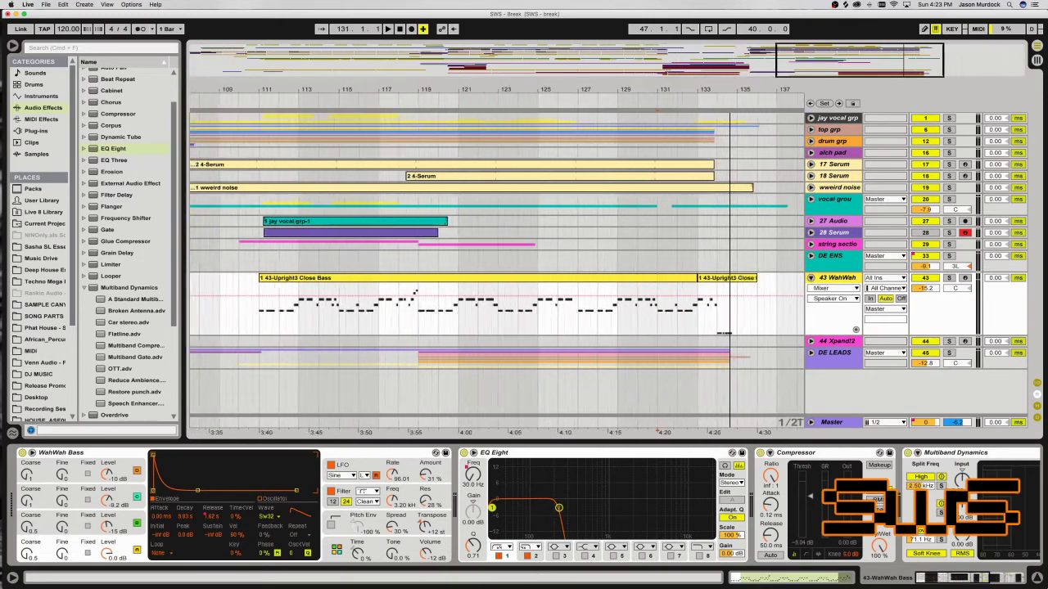
key(v)
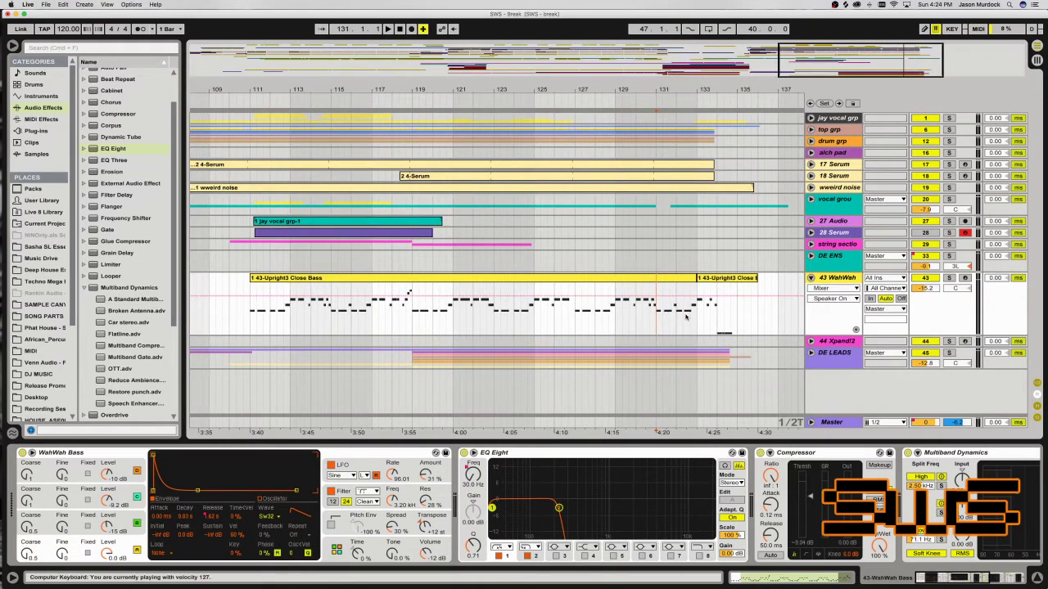
Play the song's ending from bar 132 to hear the final bass notes, and fold the 43 WahWah track.
key(space)
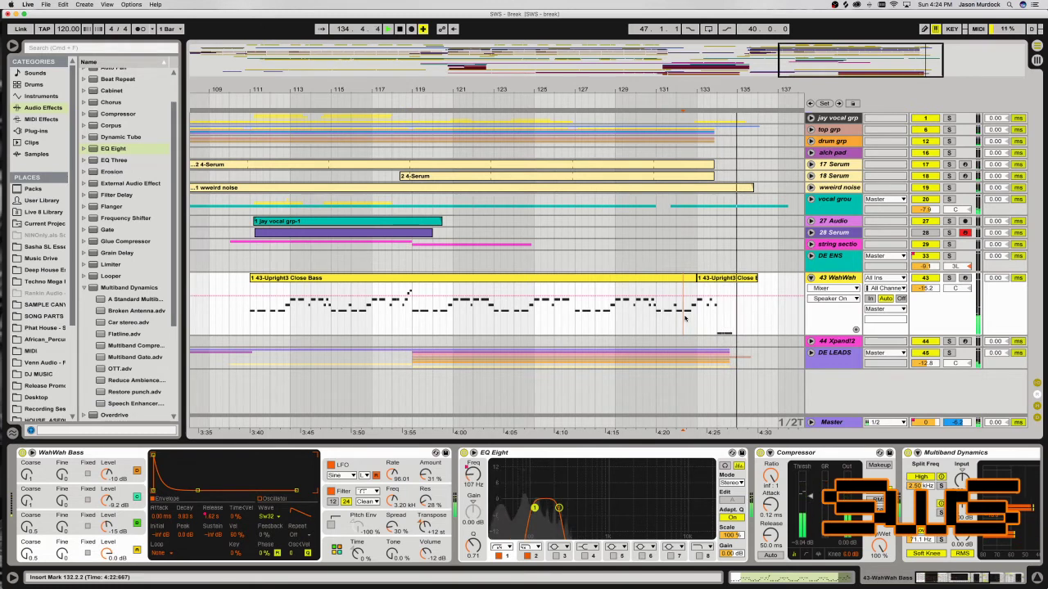
key(space)
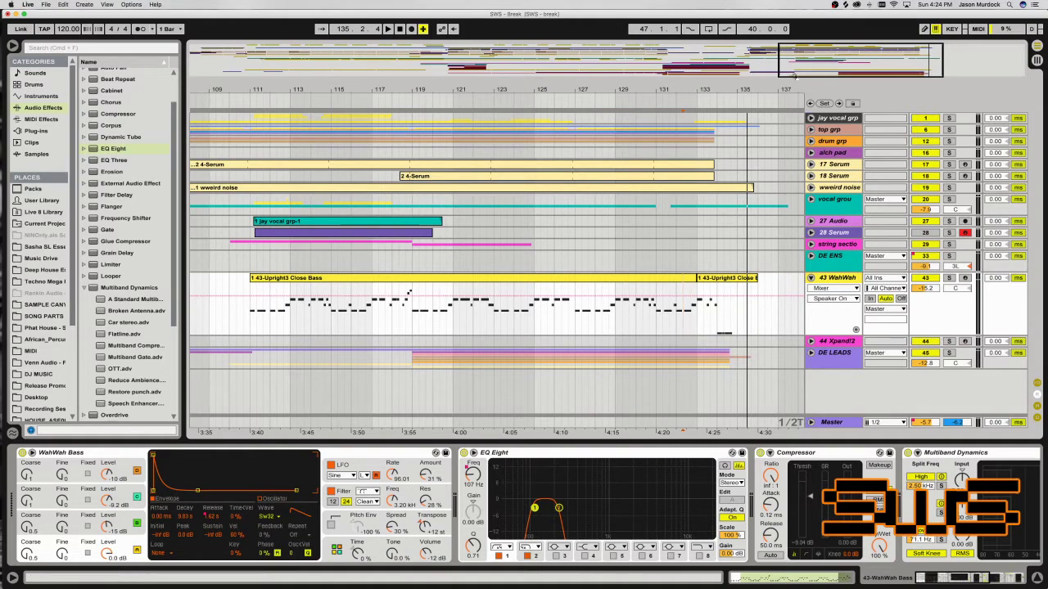
drag(811, 65, 353, 88)
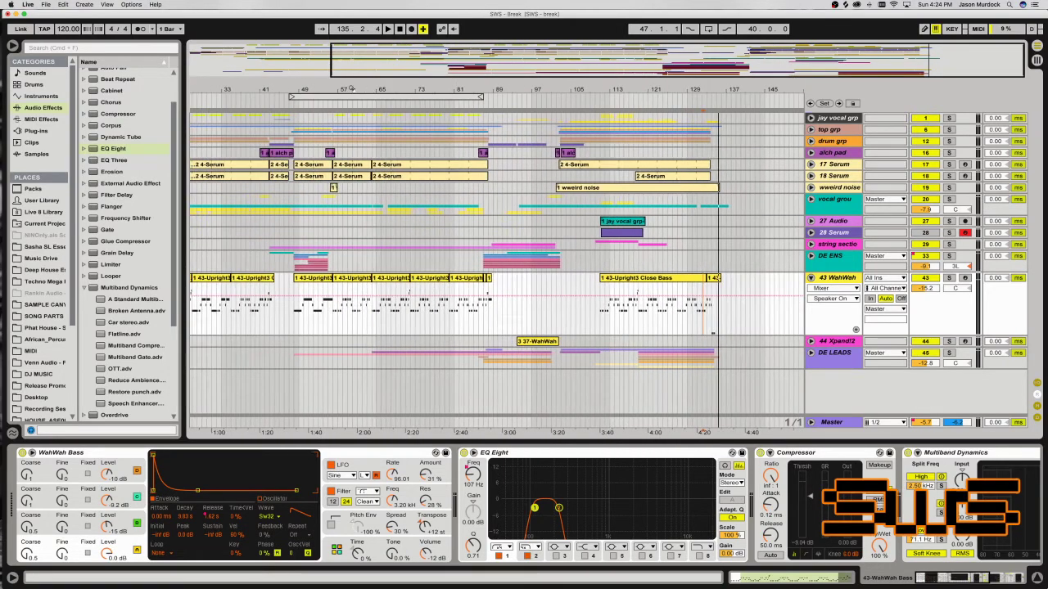
click(810, 278)
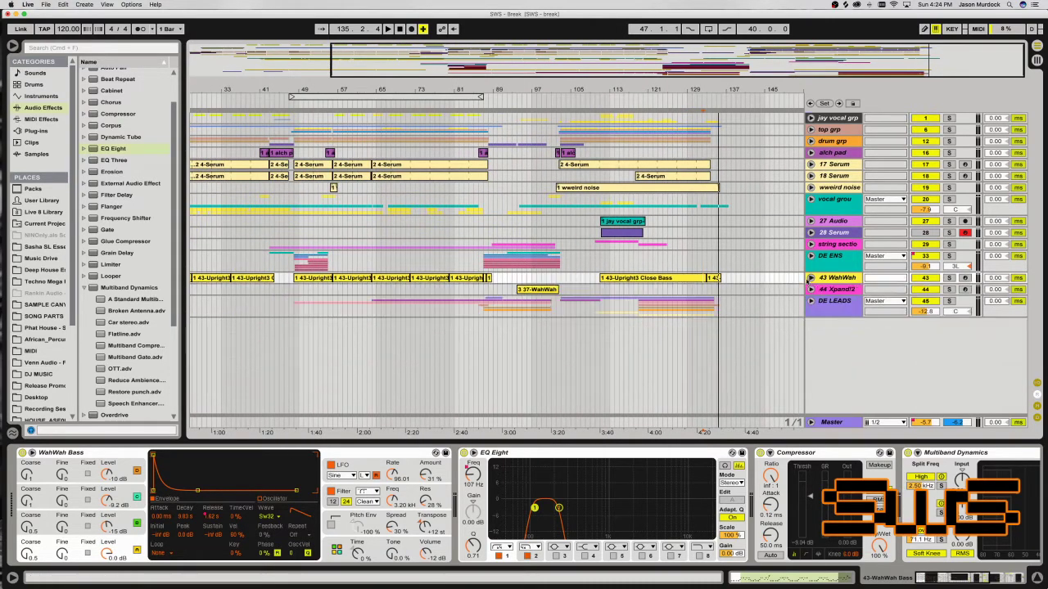
Show the whole arrangement and play the full song from bar 1.
drag(625, 77, 643, 97)
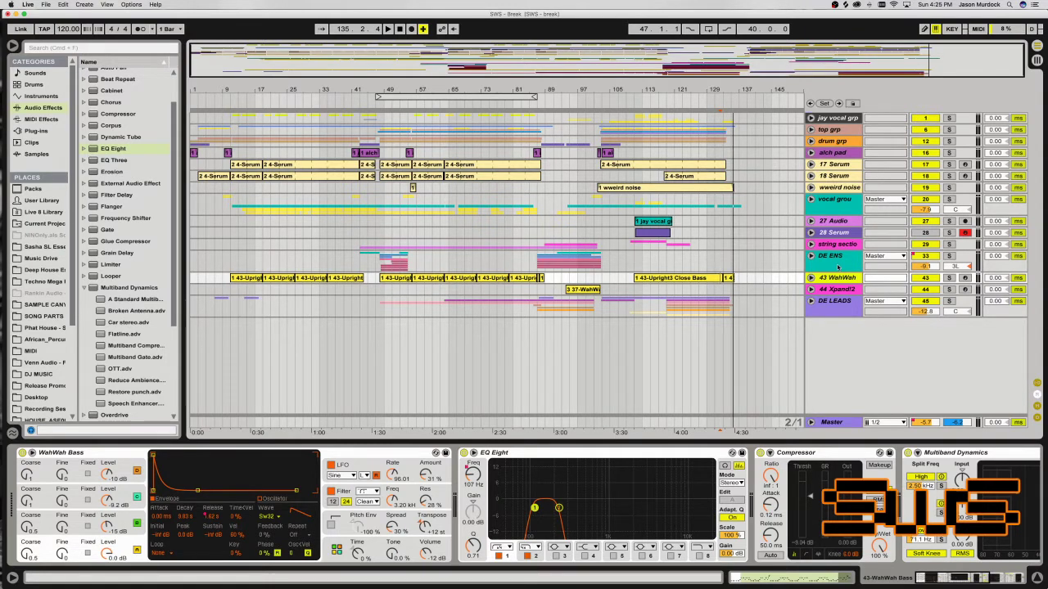
click(399, 28)
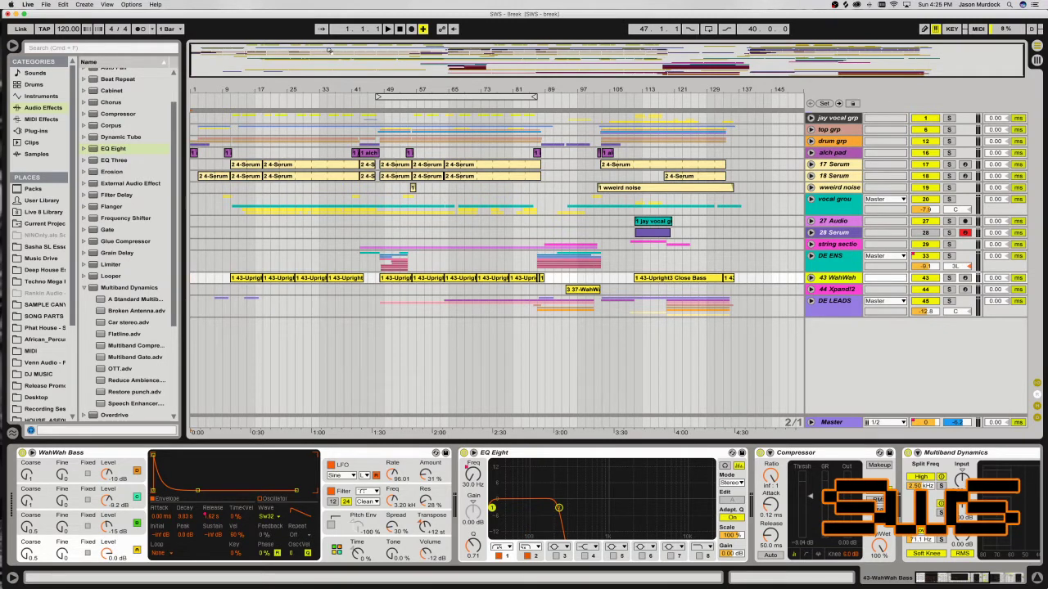
click(387, 30)
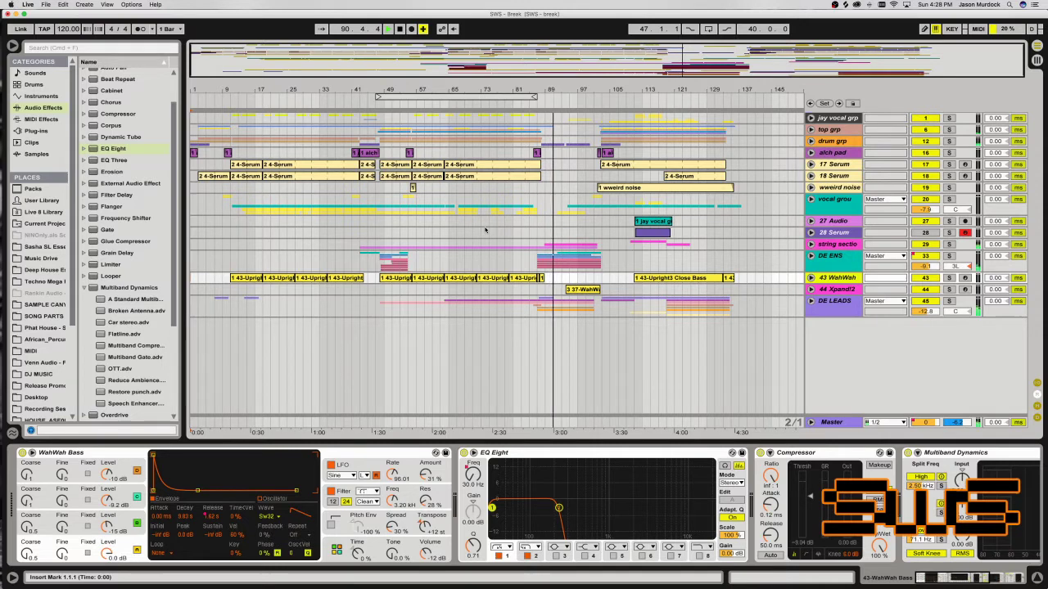
Unfold the DE LEADS group during playback to view its cello lead tracks around bar 130, and fold it again.
mouse_move(1, 295)
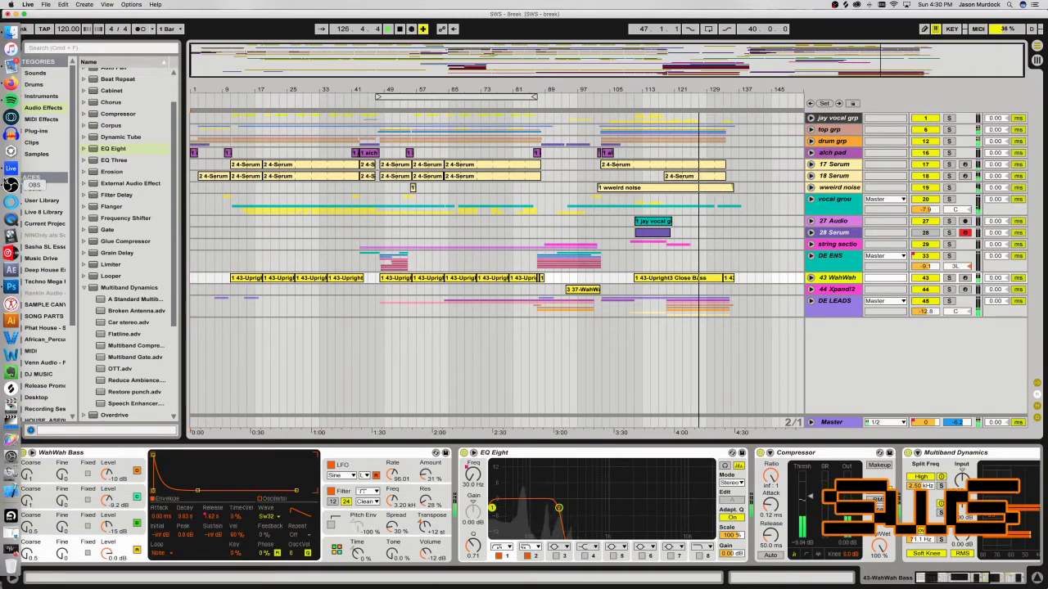
drag(766, 72, 817, 75)
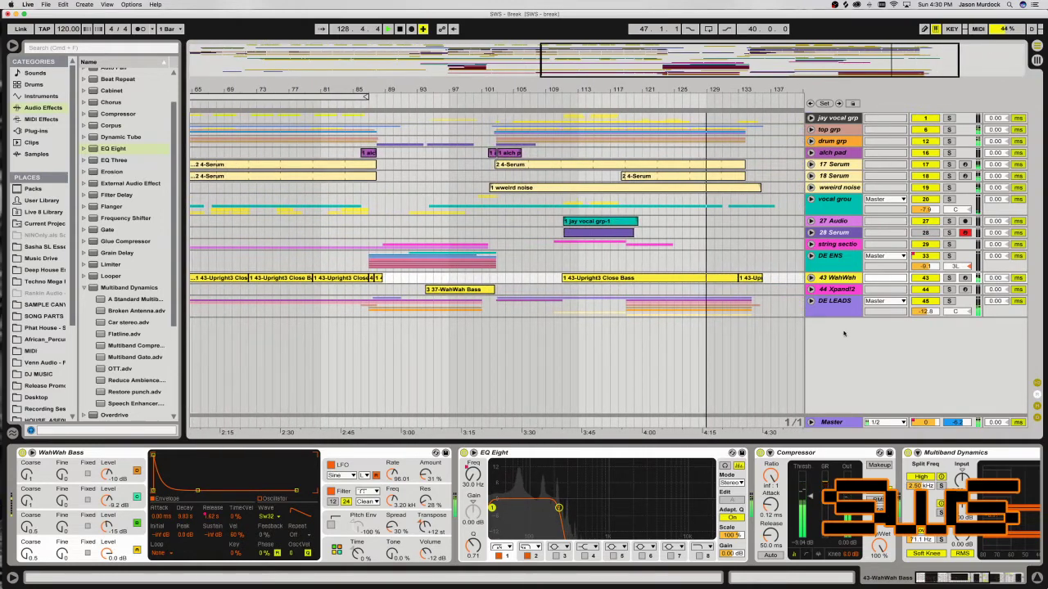
click(811, 302)
scroll(774, 296, down, 5)
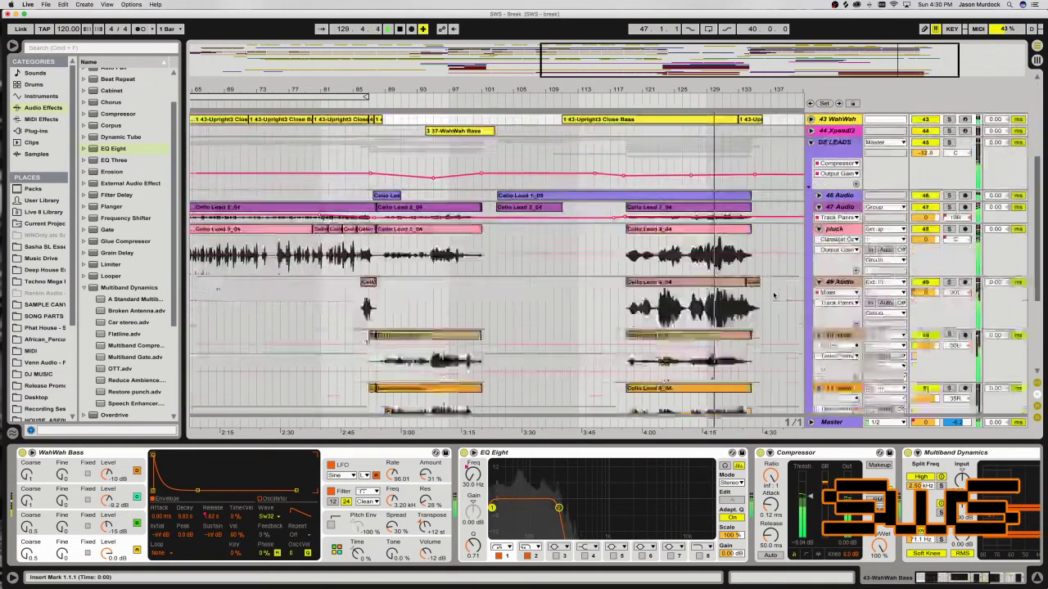
scroll(774, 296, down, 1)
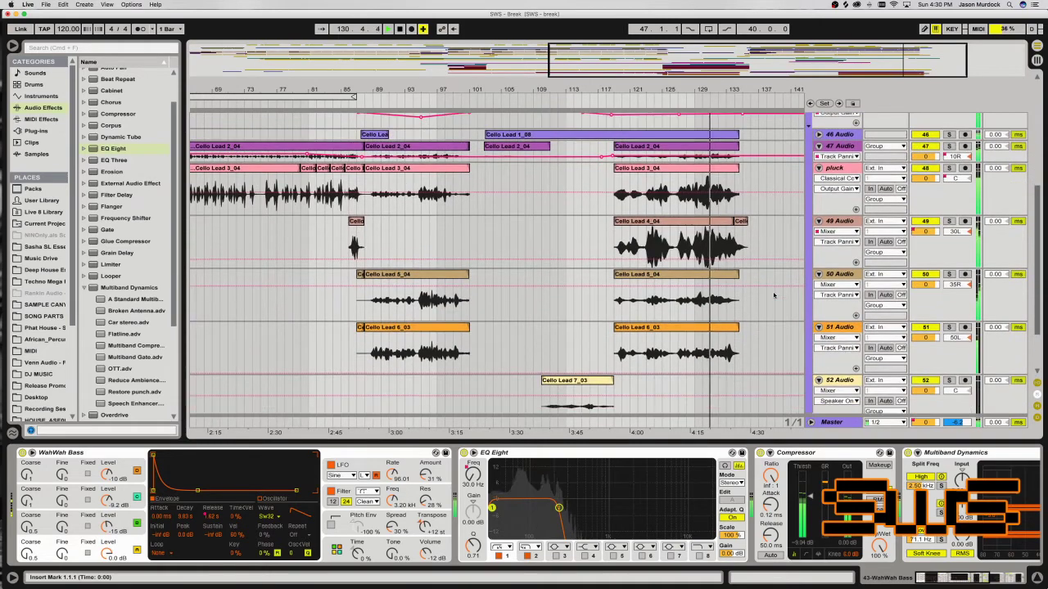
scroll(774, 296, up, 3)
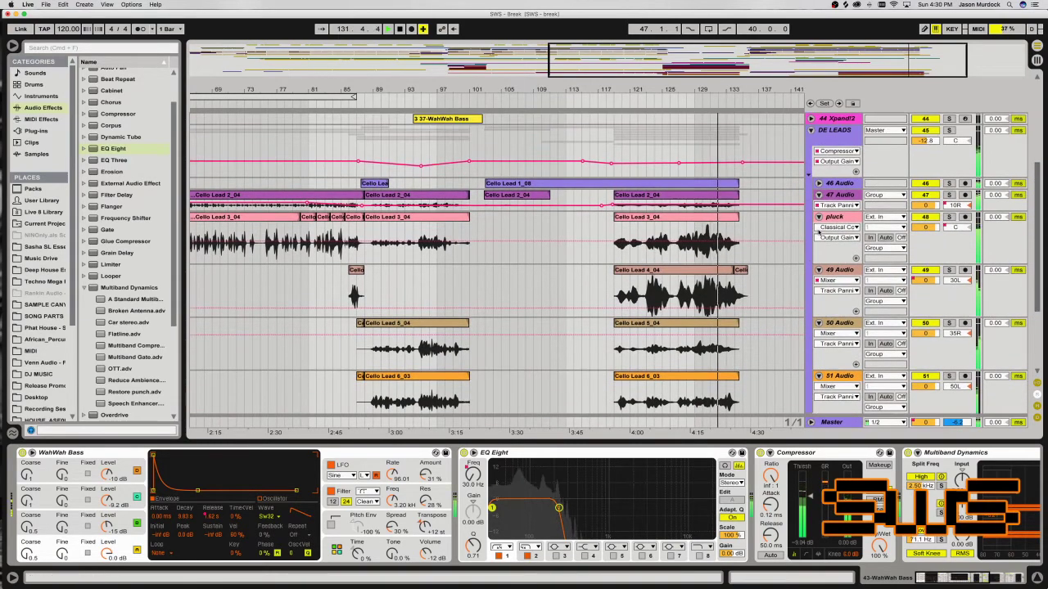
click(812, 118)
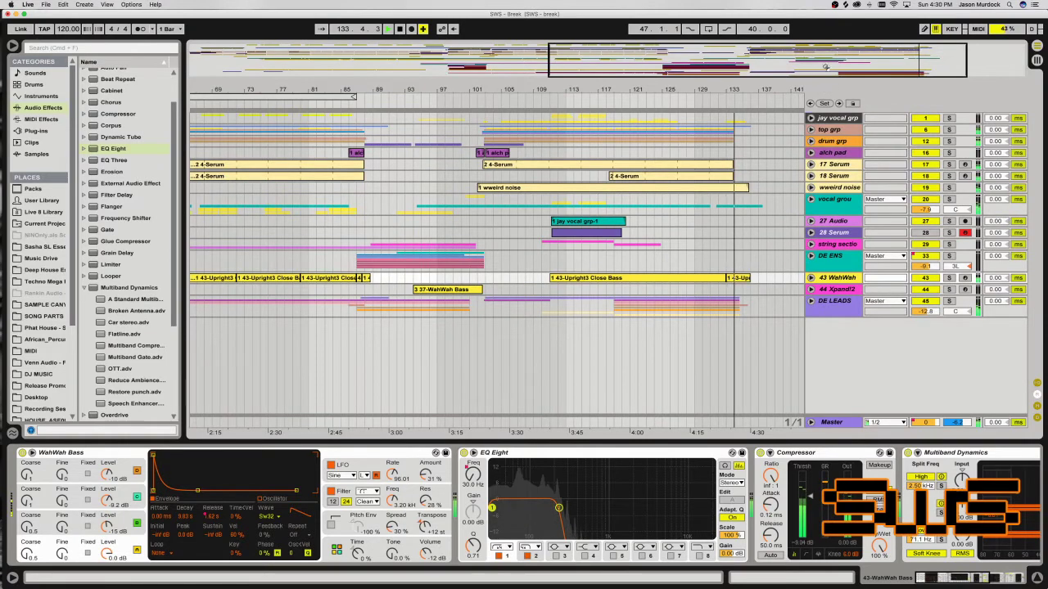
key(minus)
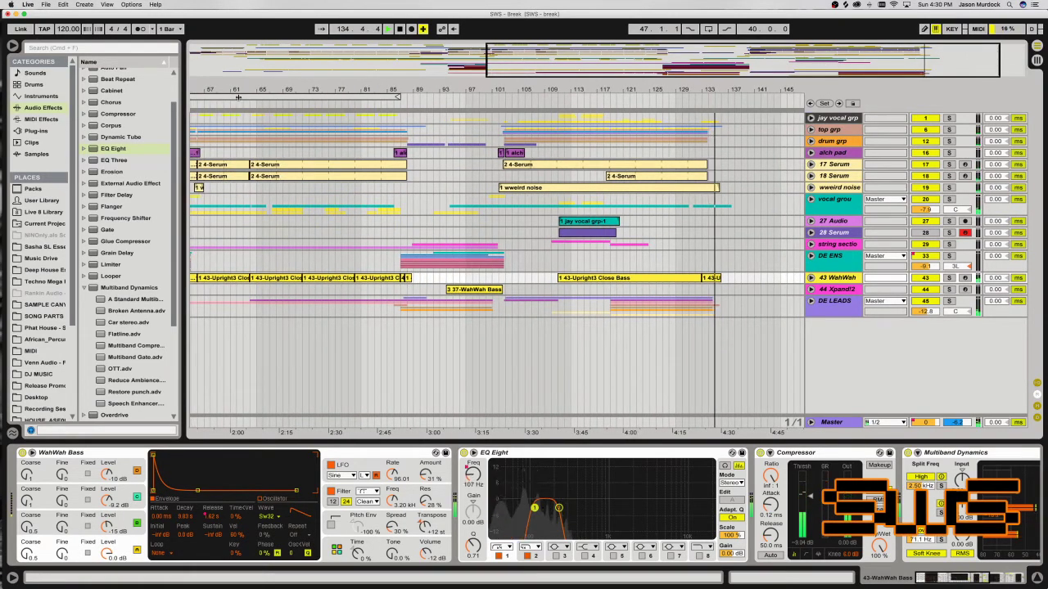
Switch to OBS Studio and transition the stream to the MY FACE camera scene.
mouse_move(11, 184)
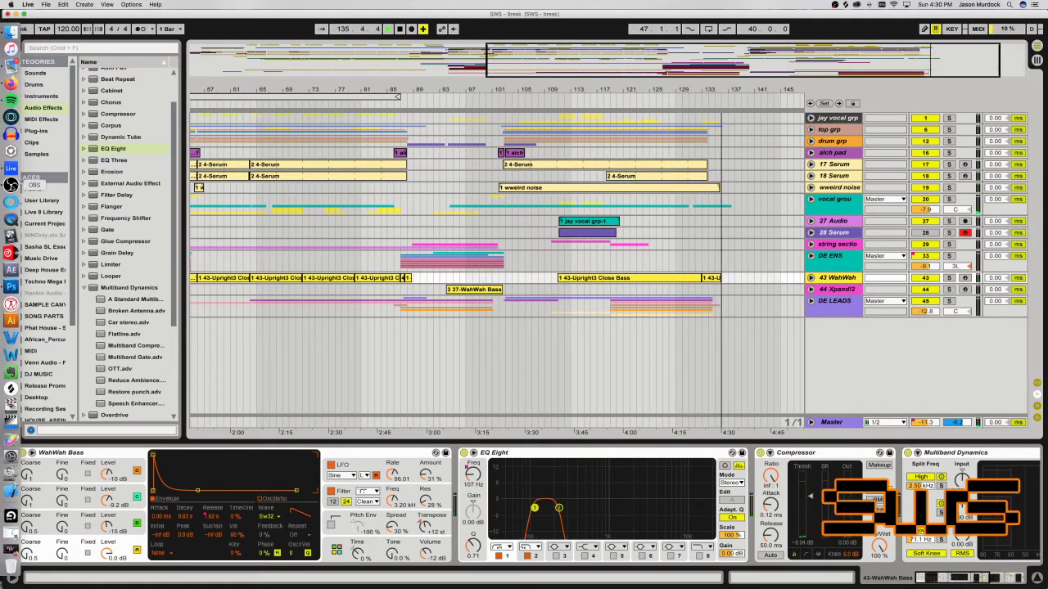
click(10, 184)
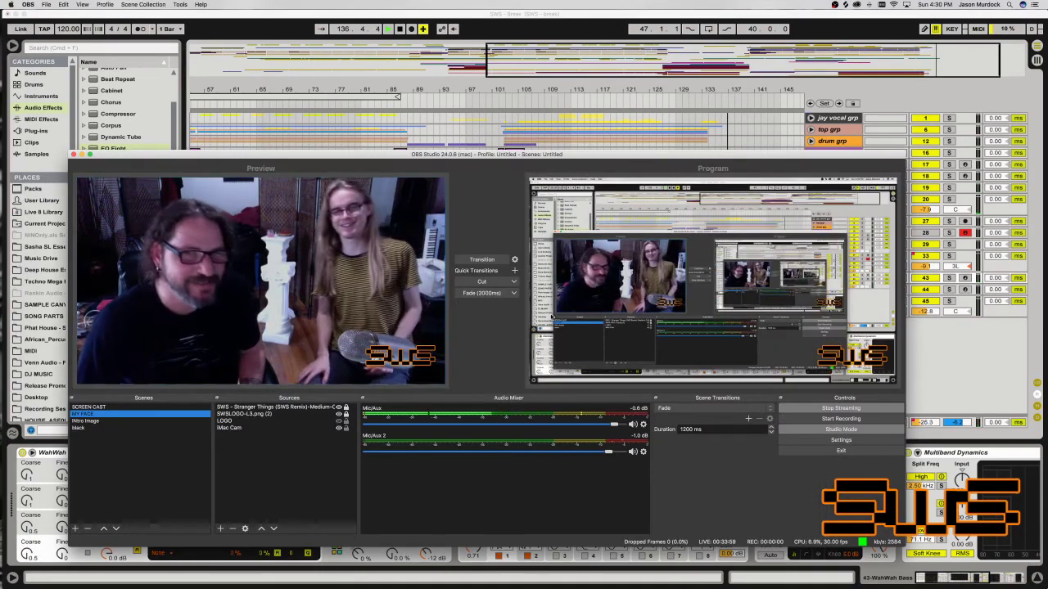
click(483, 260)
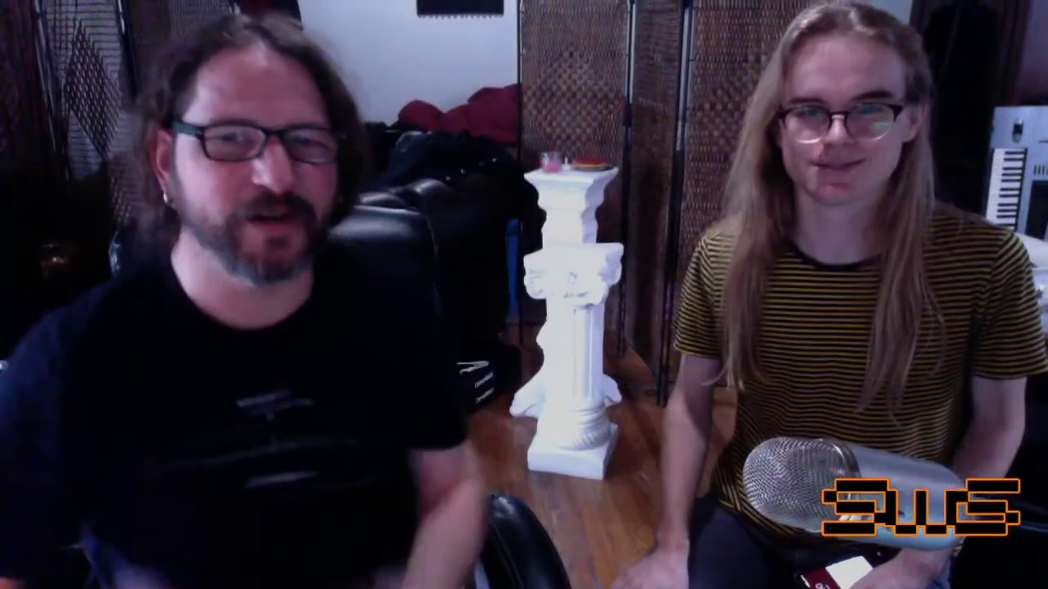
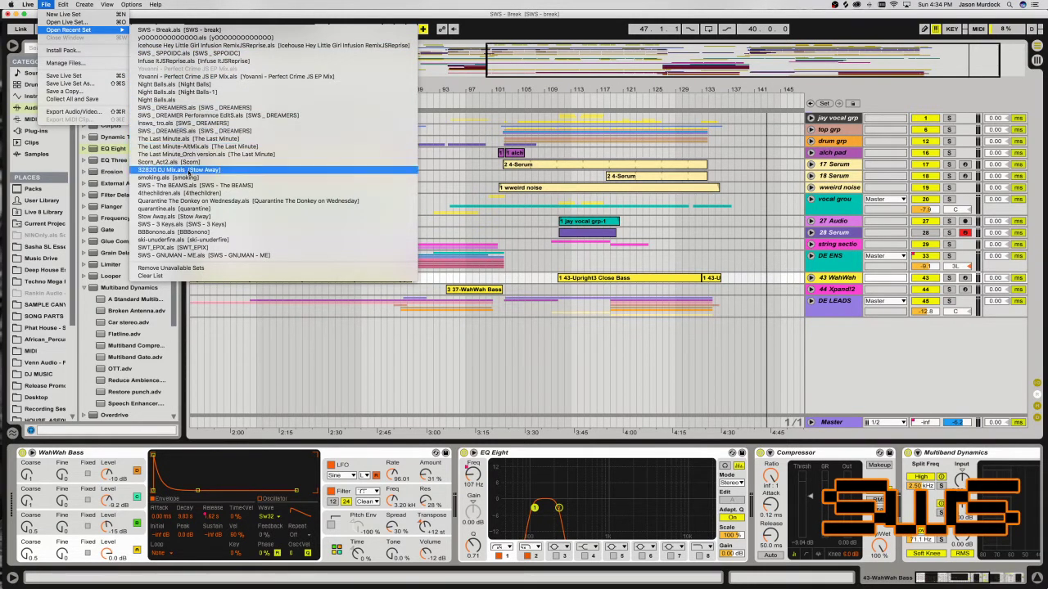
Open the recent set 4thechildren.als, saving the changes to SWS - Break.
click(188, 193)
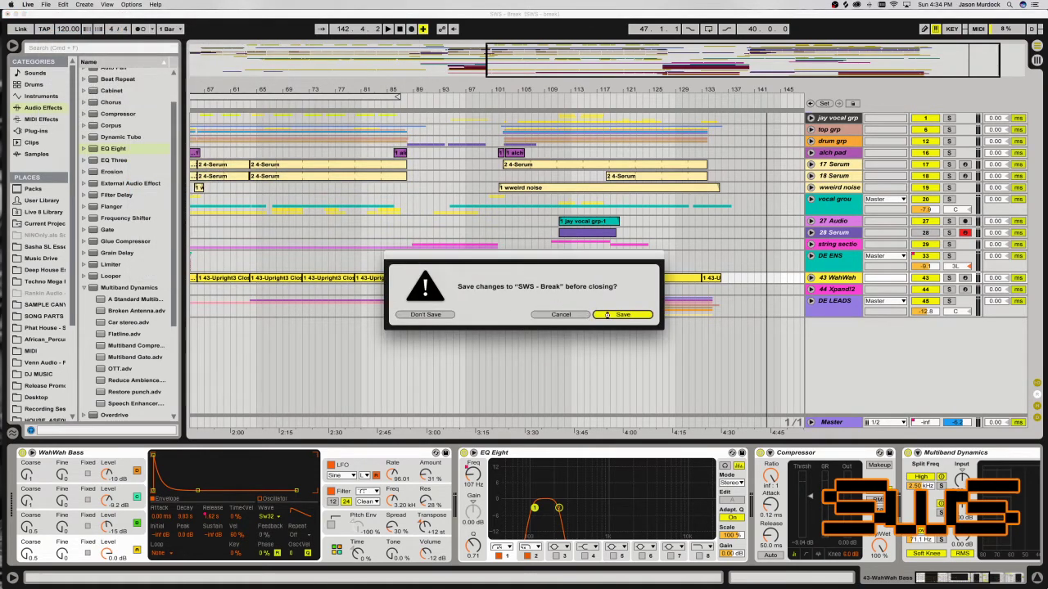
click(601, 316)
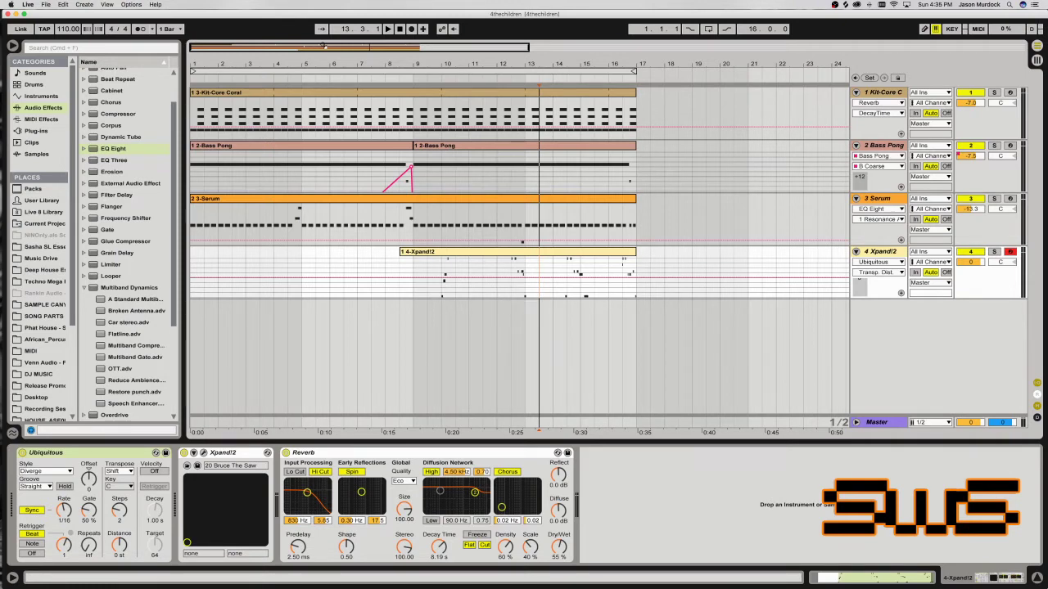
Switch to OBS Studio and put the MY FACE camera scene on the stream again.
mouse_move(4, 96)
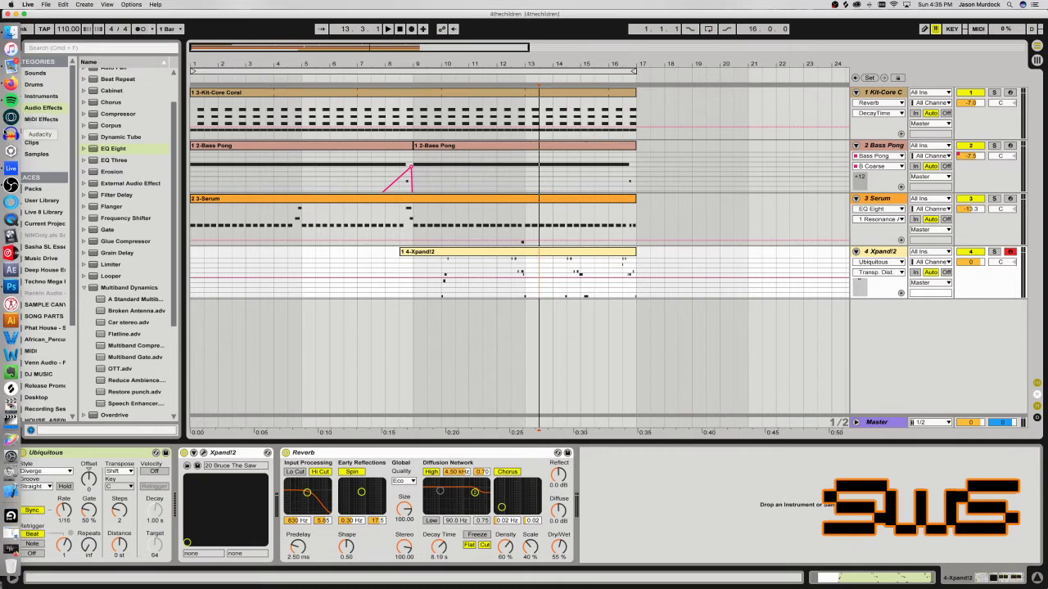
click(10, 185)
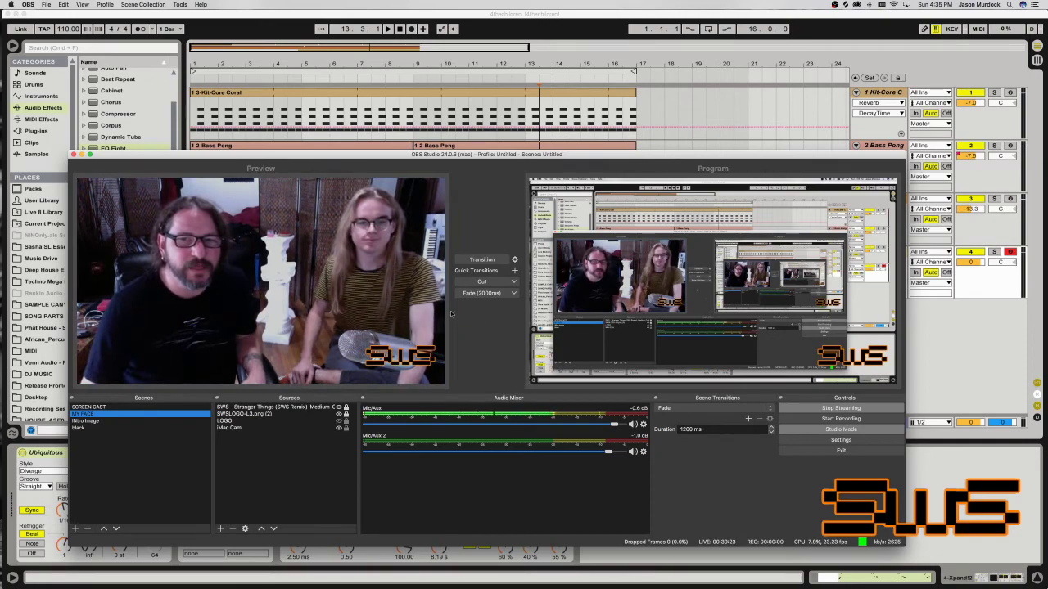
click(481, 259)
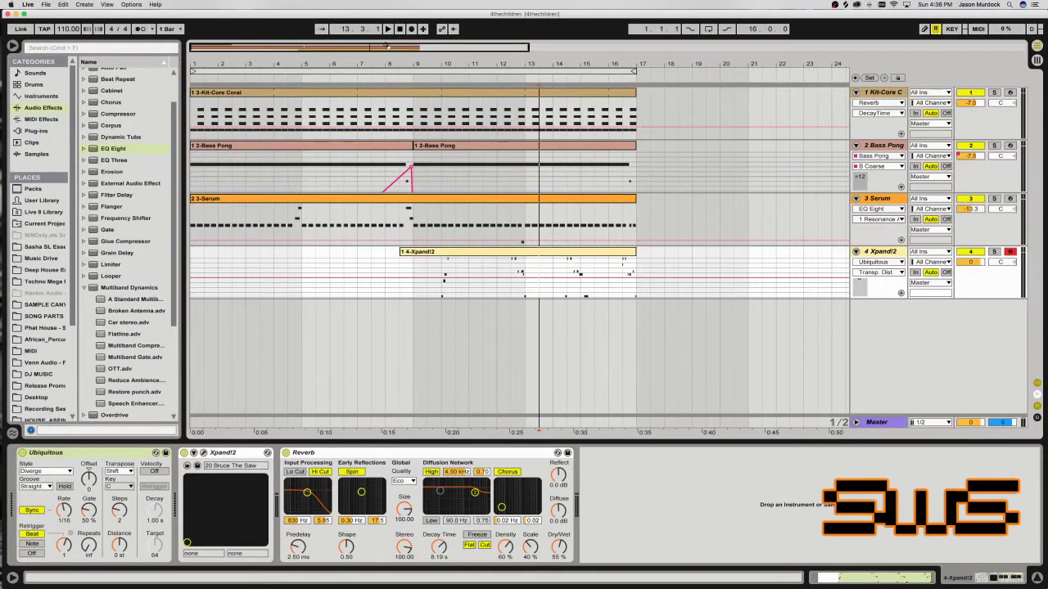
Return the 4thechildren set to bar 1, fit its clips in the timeline and play the full mix.
click(397, 31)
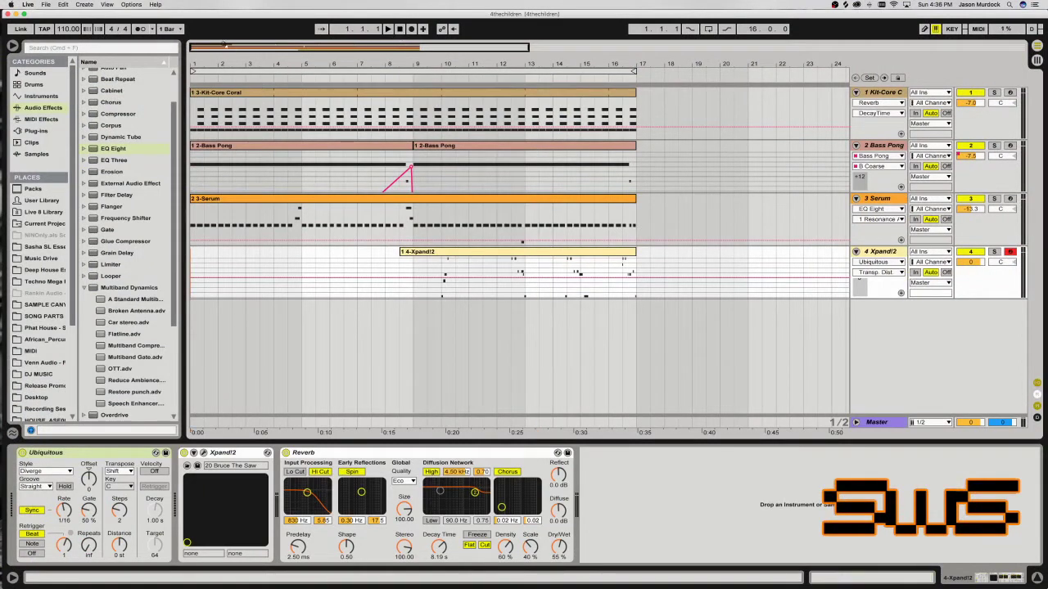
scroll(218, 47, up, 5)
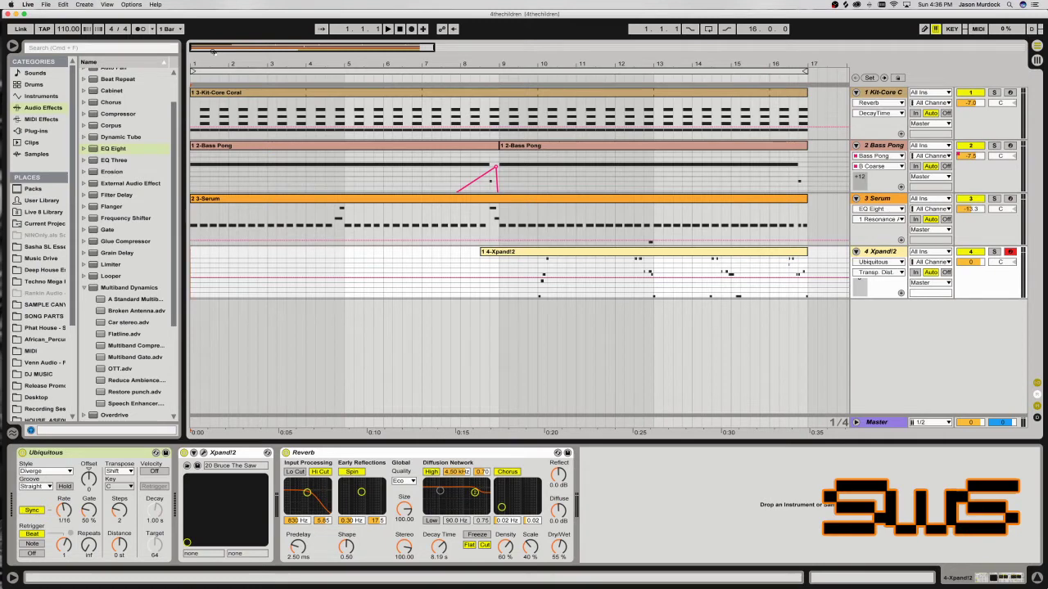
scroll(211, 51, up, 1)
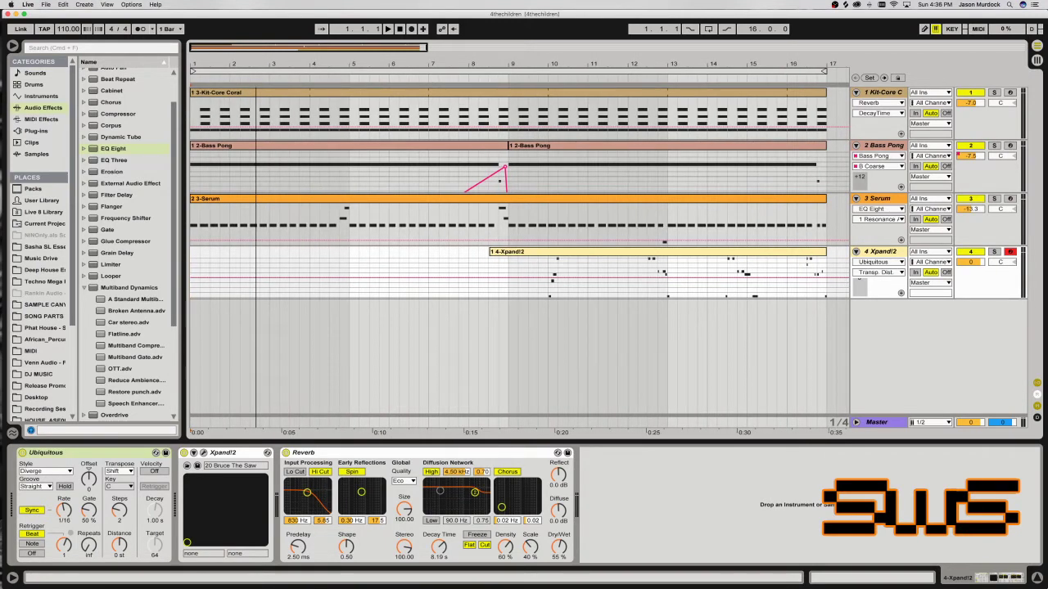
scroll(212, 51, down, 1)
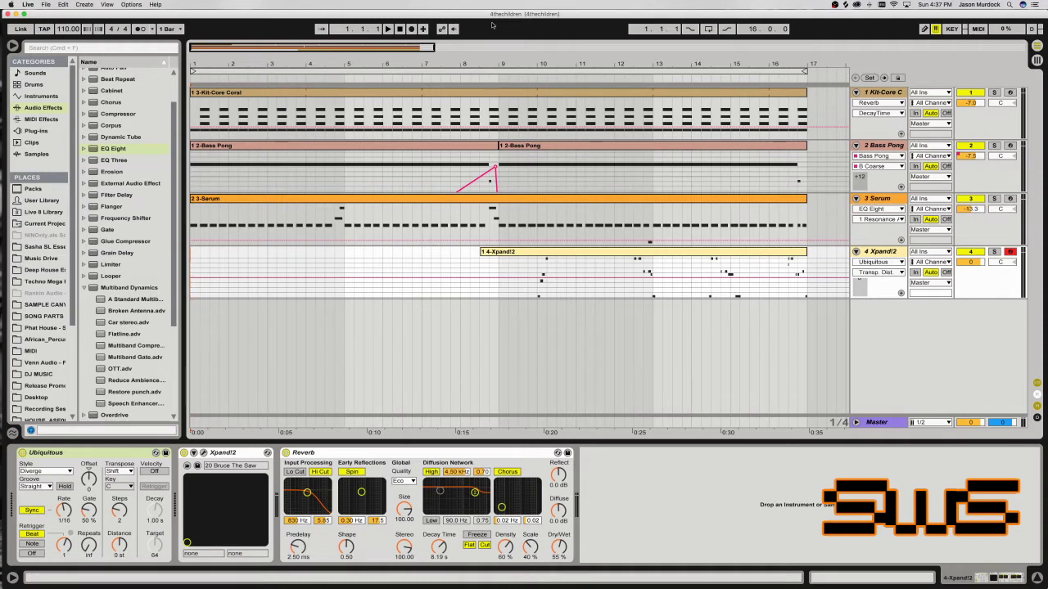
drag(377, 47, 387, 47)
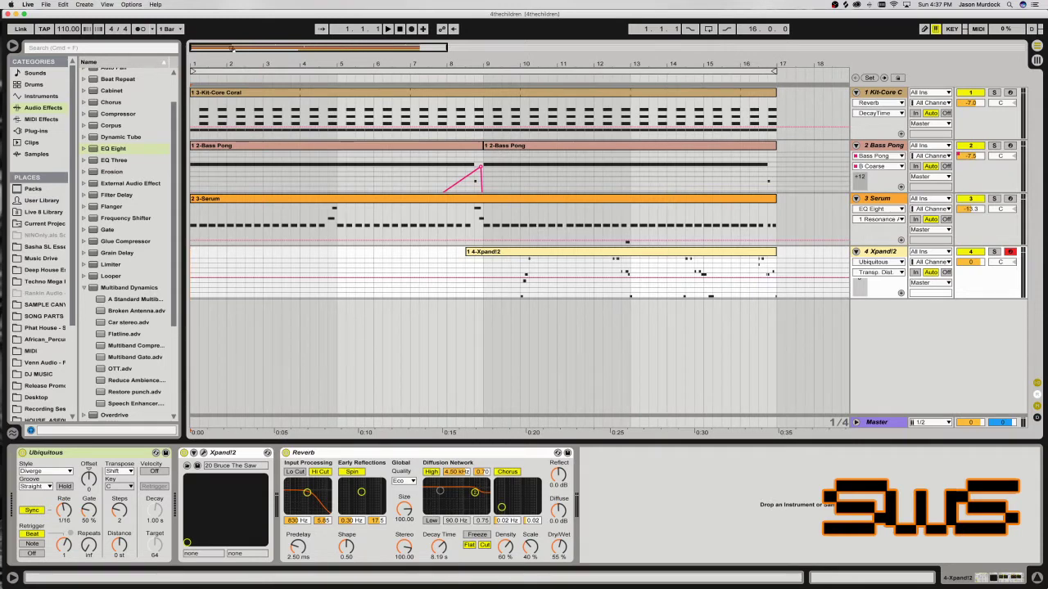
drag(216, 48, 221, 50)
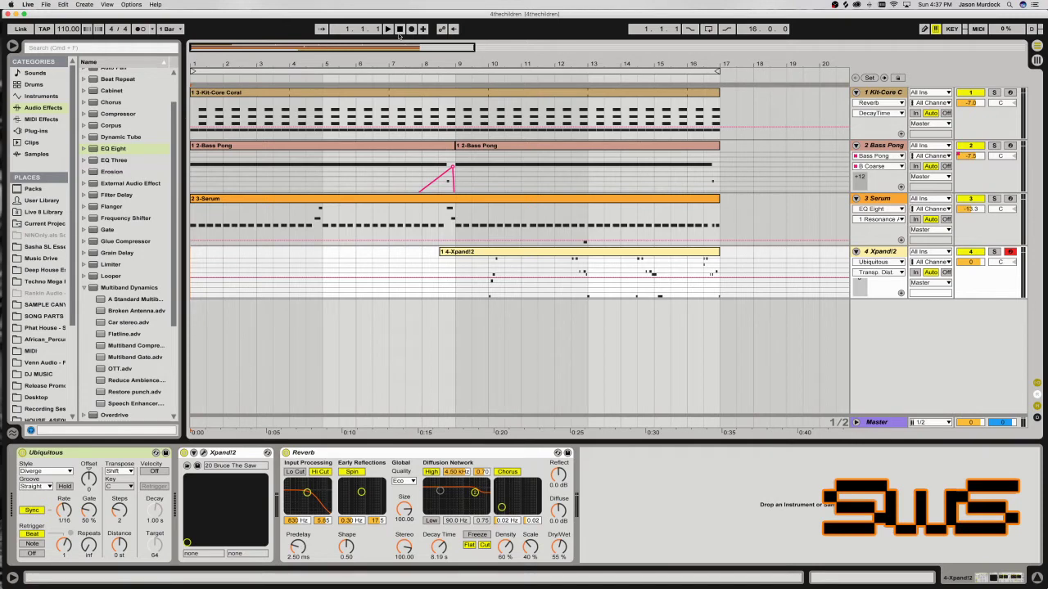
key(space)
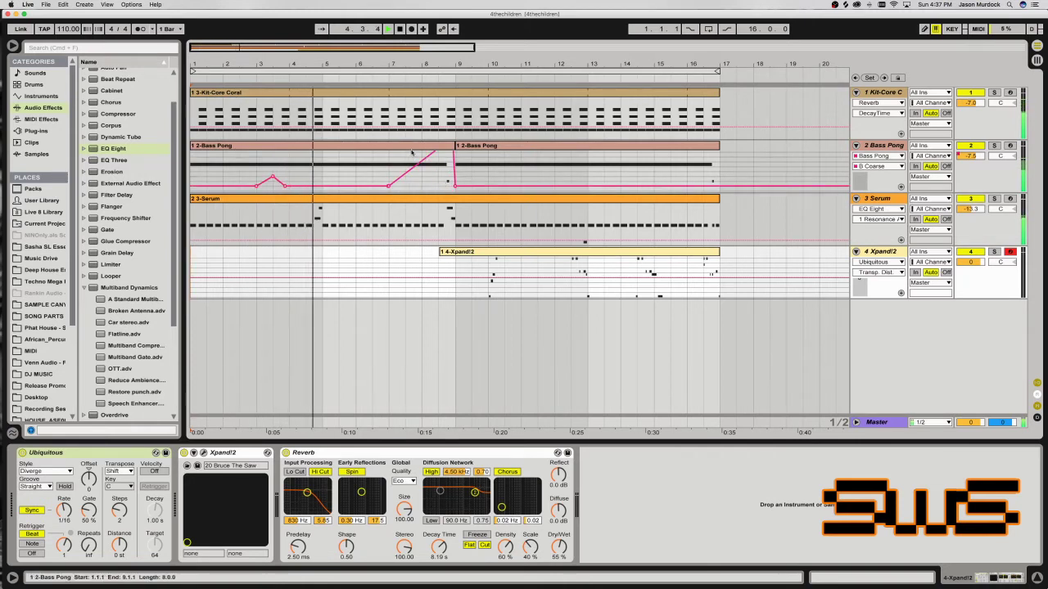
Enlarge the 2 Bass Pong track to show its B Coarse automation and play it solo from bar 1.
drag(890, 192, 890, 234)
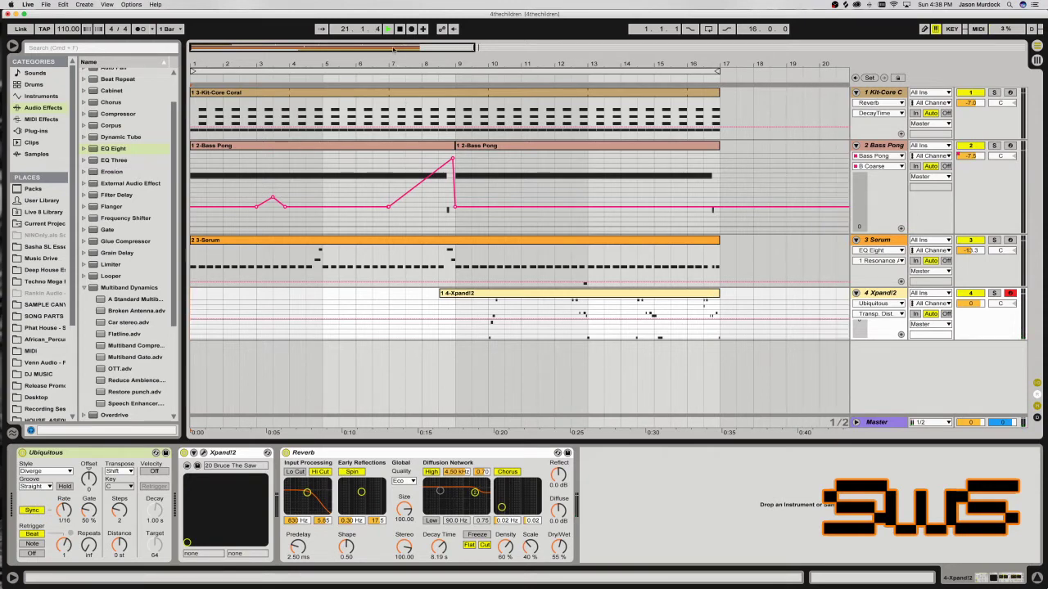
drag(393, 45, 385, 34)
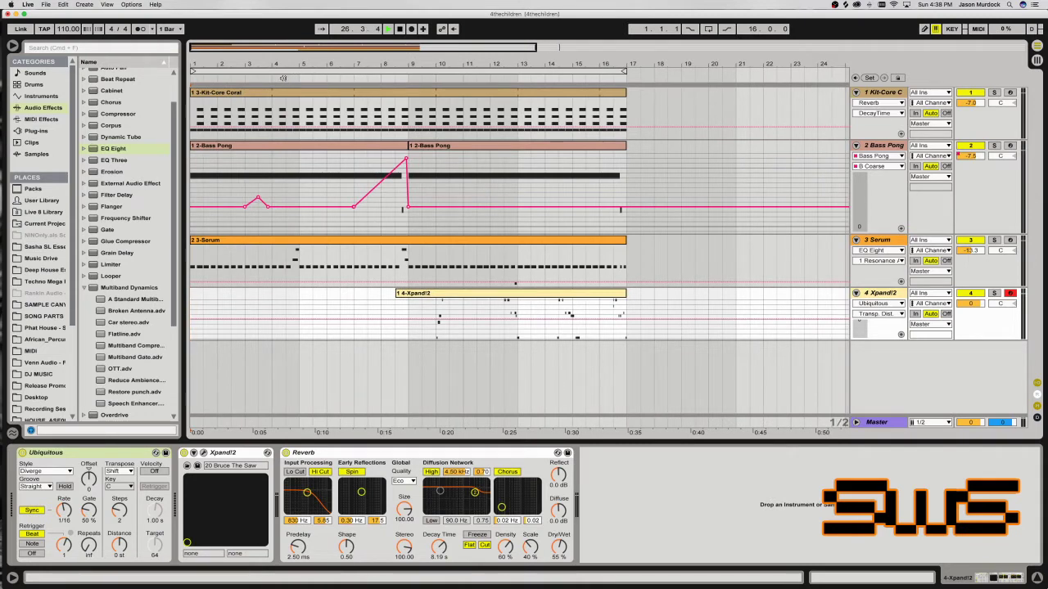
click(262, 146)
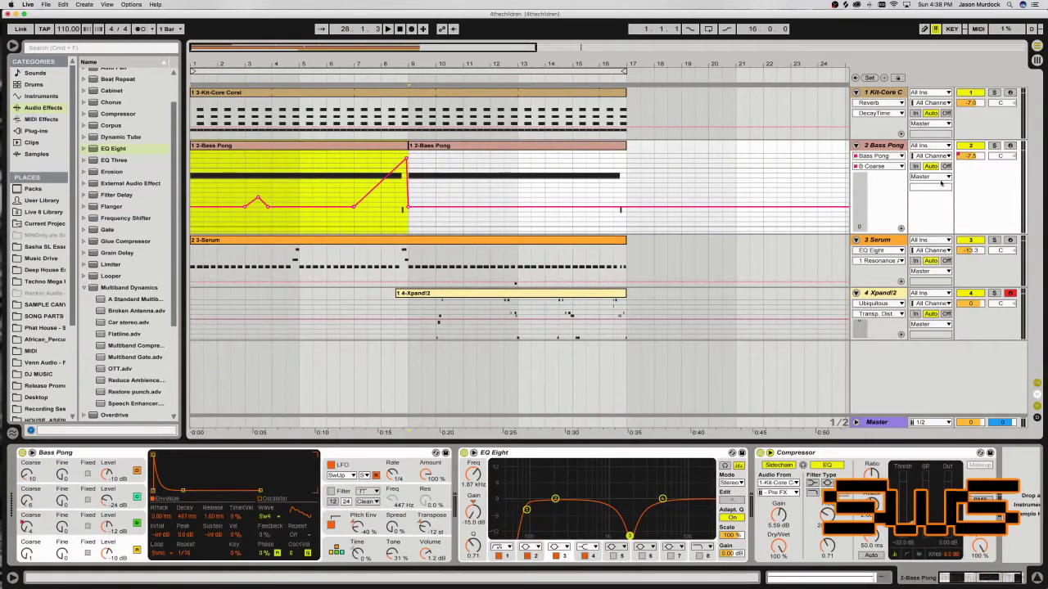
click(993, 146)
key(space)
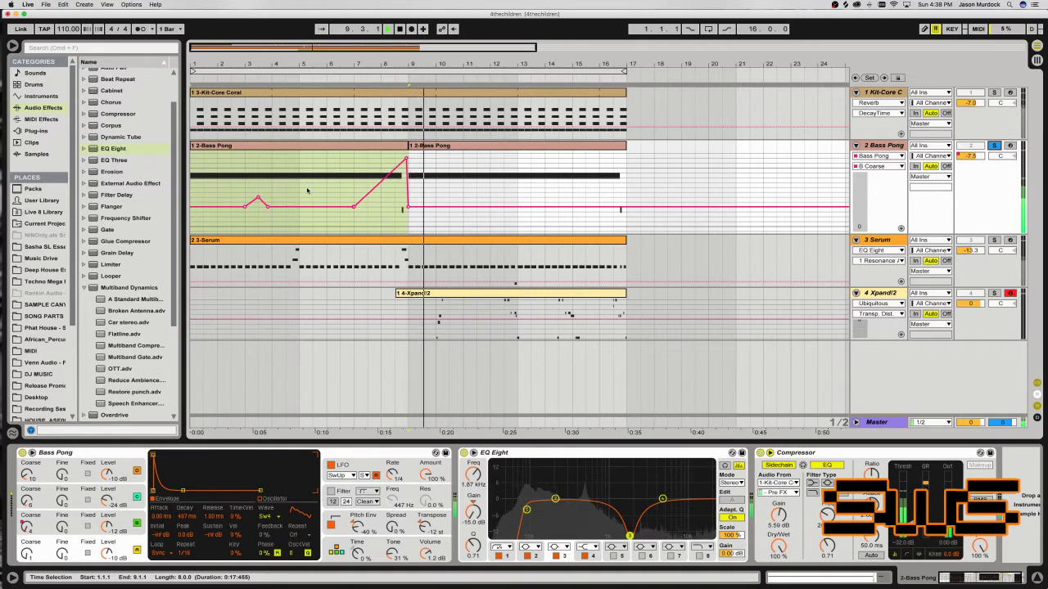
key(space)
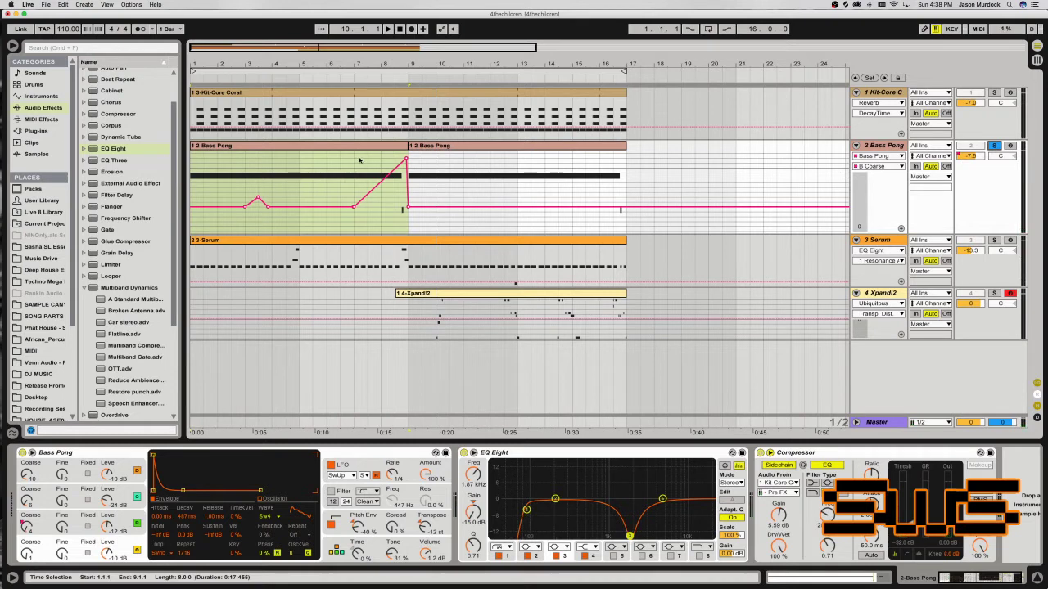
Solo the 3 Serum track and play it from position 8.3.1 with its EQ Eight and Compressor in view.
click(419, 197)
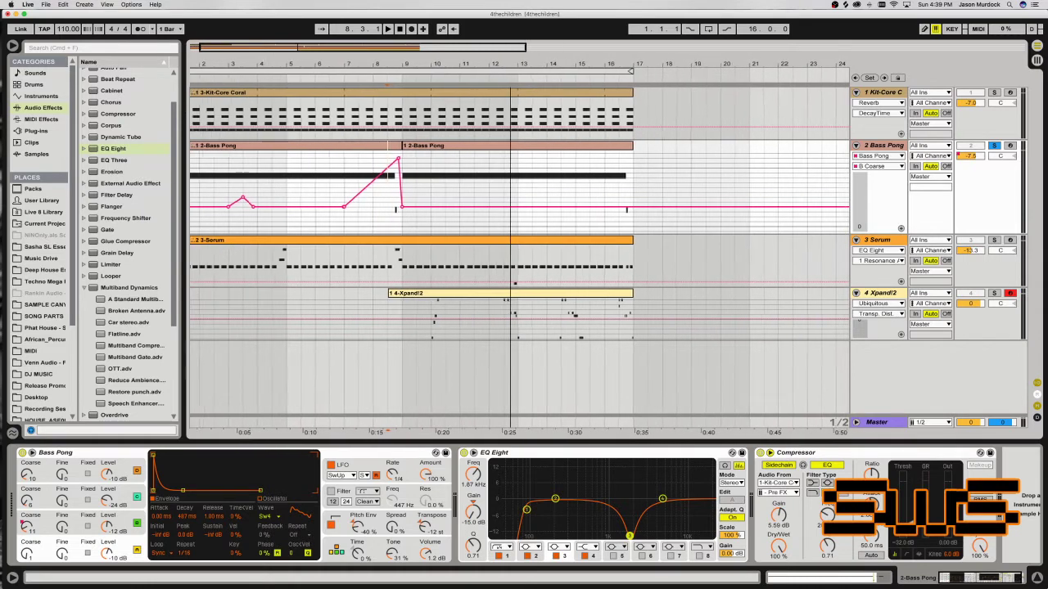
key(plus)
drag(316, 42, 317, 47)
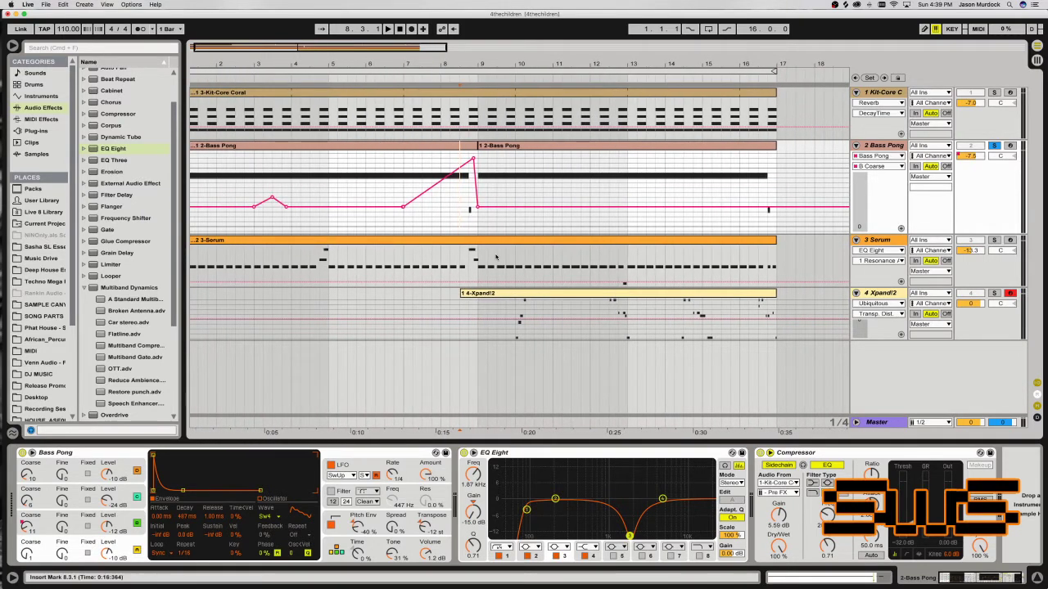
click(454, 268)
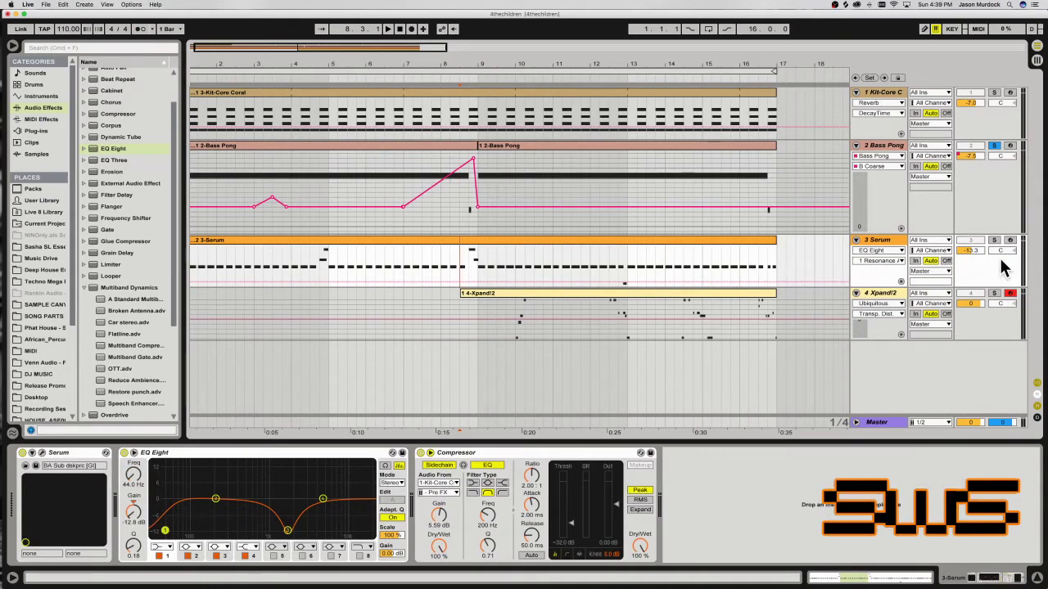
key(space)
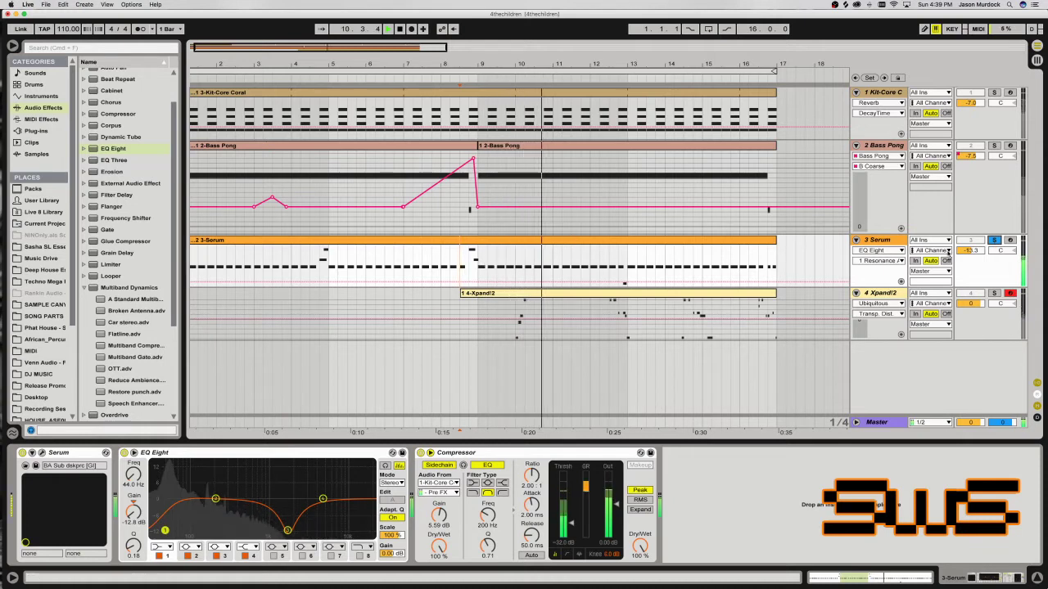
Hear the 2 Bass Pong track together with 3 Serum, and play the 1 Kit-Core Coral track alone from bar 1.
click(994, 145)
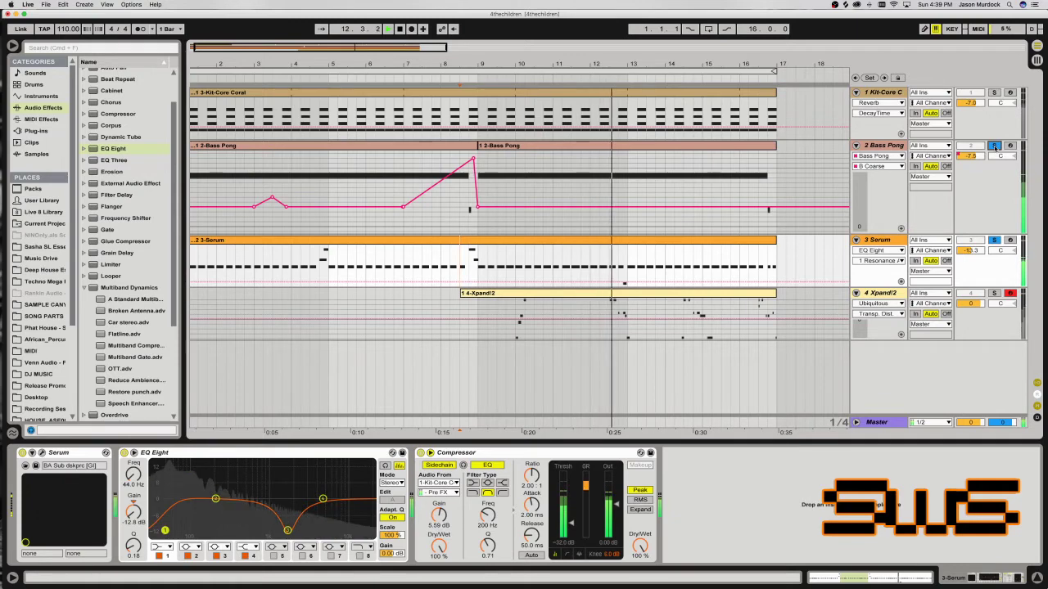
click(994, 146)
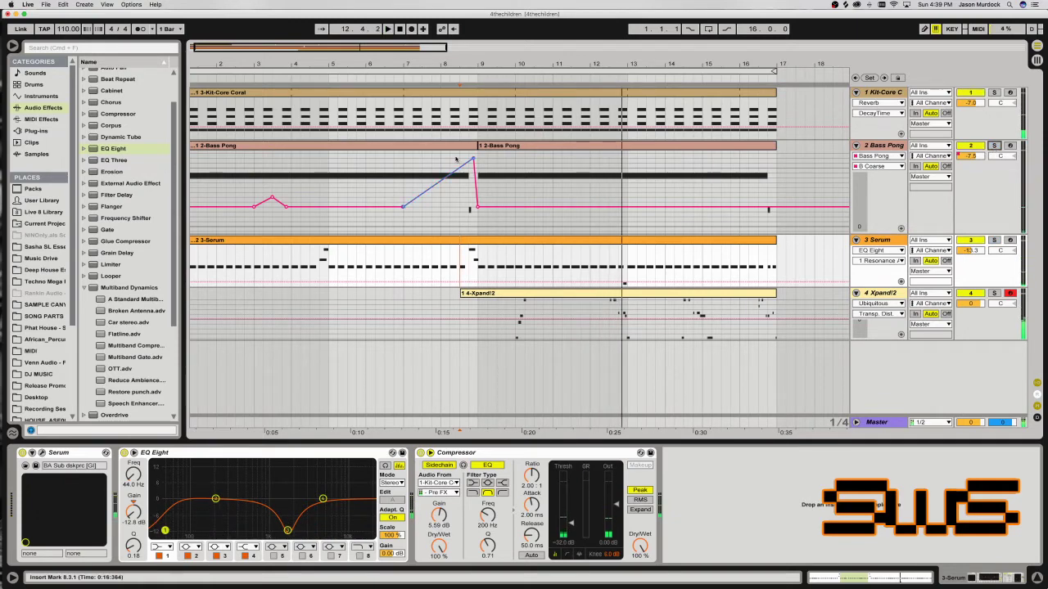
click(327, 92)
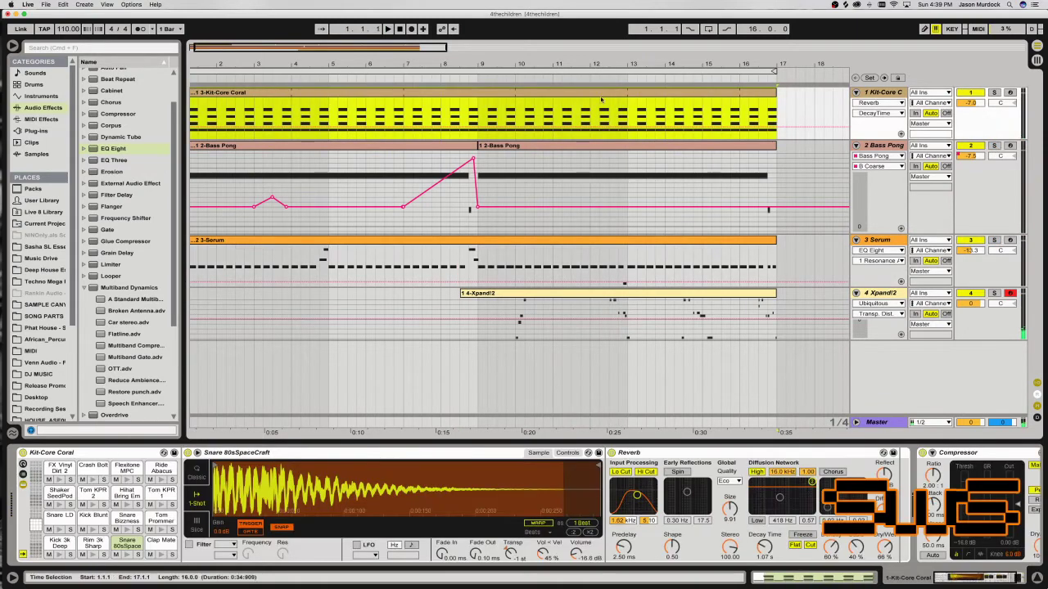
click(994, 93)
key(space)
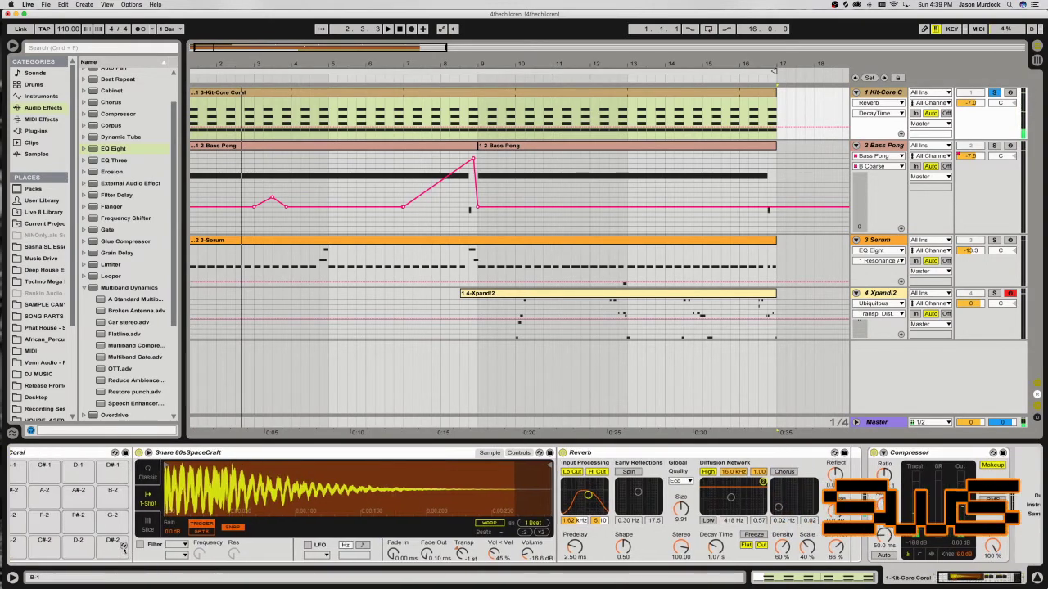
Show the named pads of the Kit-Core Coral drum rack and arm the 1 Kit-Core Coral track.
click(30, 538)
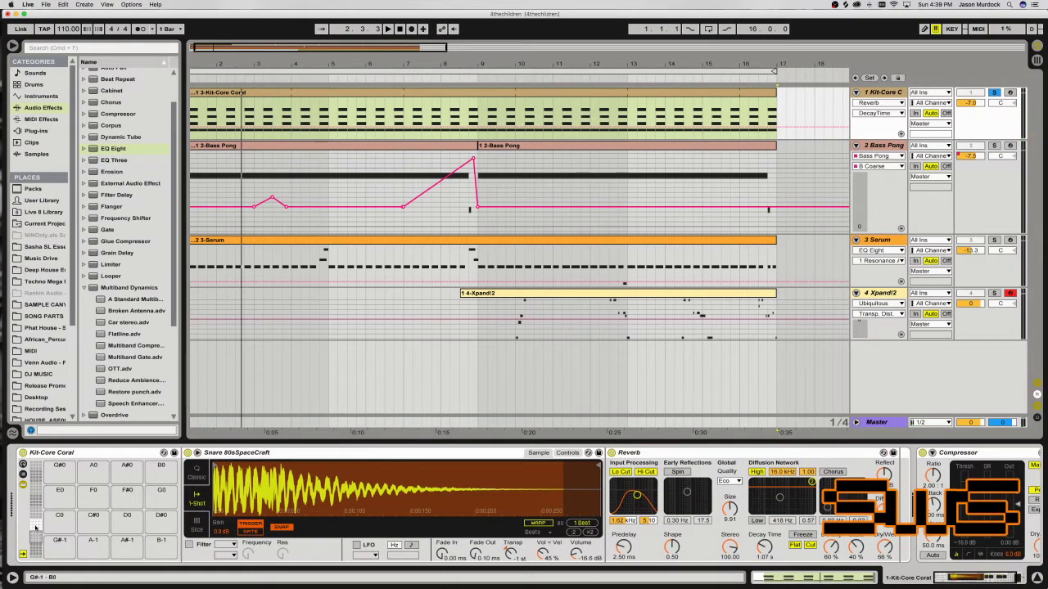
click(35, 527)
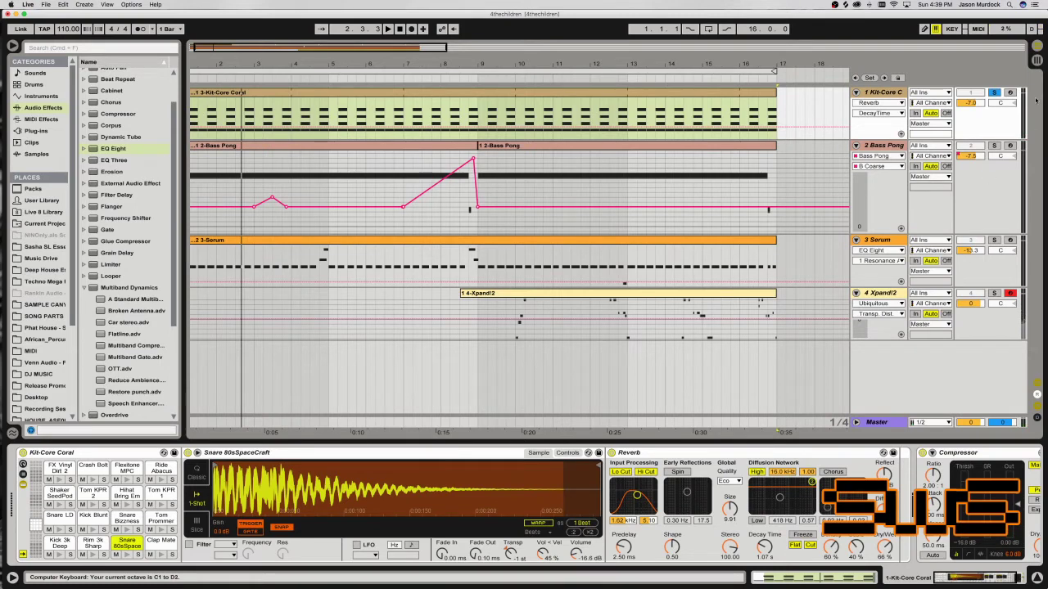
click(1009, 93)
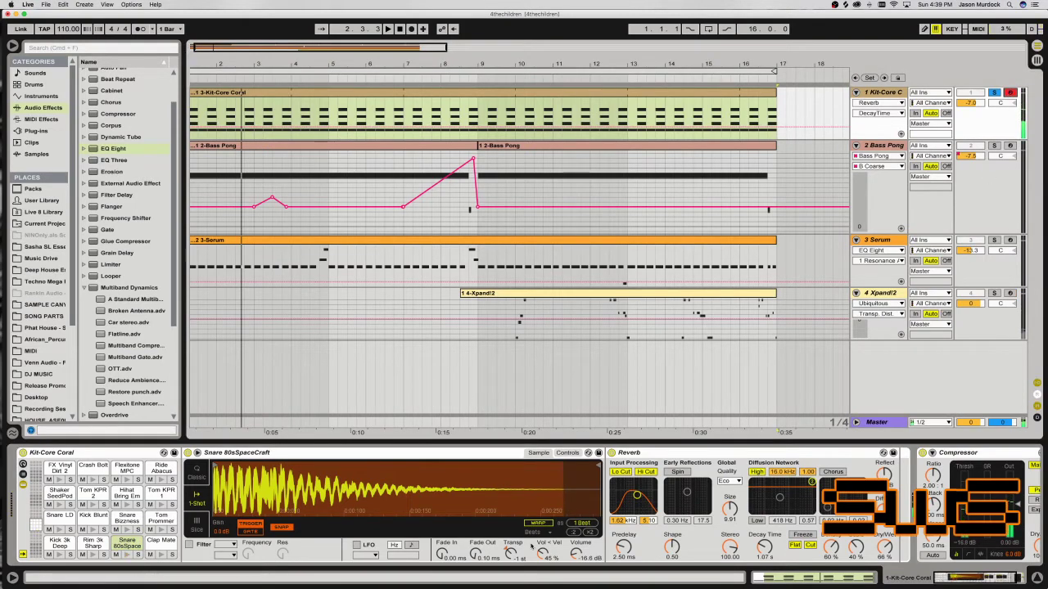
Set the Snare 80sSpaceCraft pad's transposition to +6 st and its Vol < Vel to 41 % while listening in the full mix.
drag(509, 553, 510, 553)
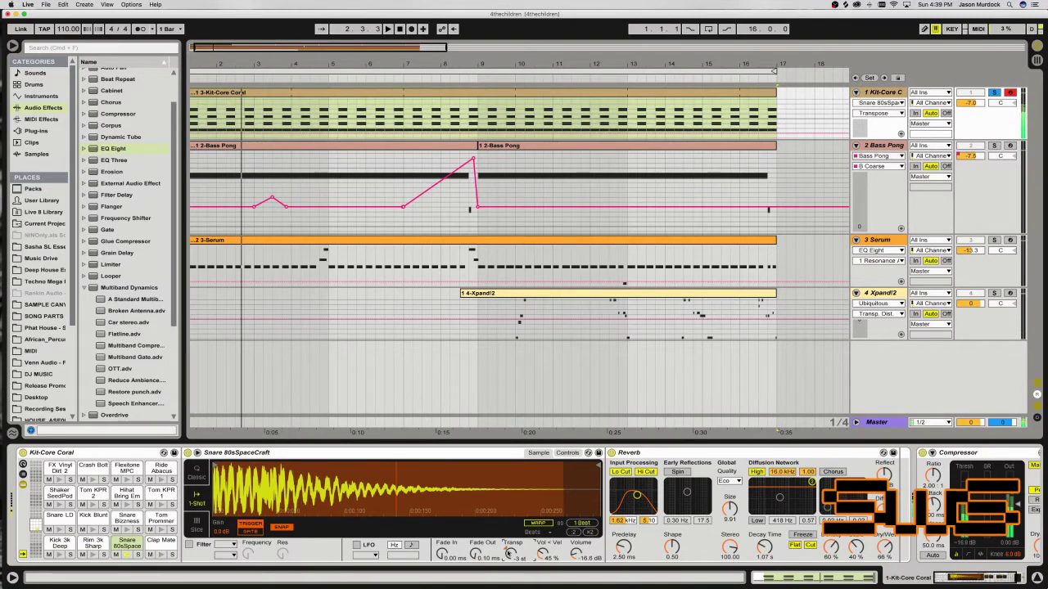
drag(508, 554, 509, 553)
key(space)
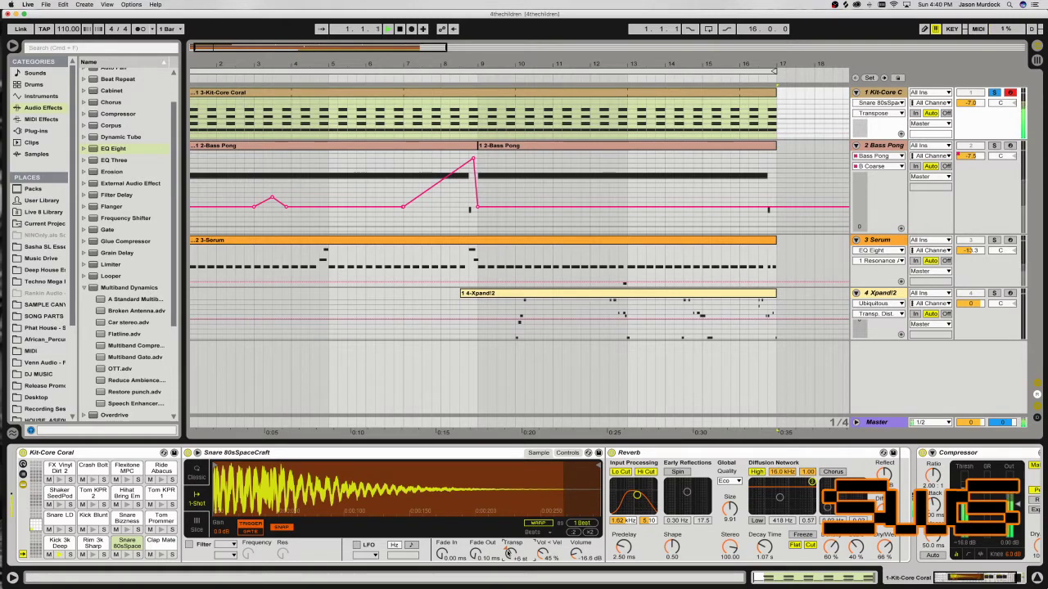
click(993, 93)
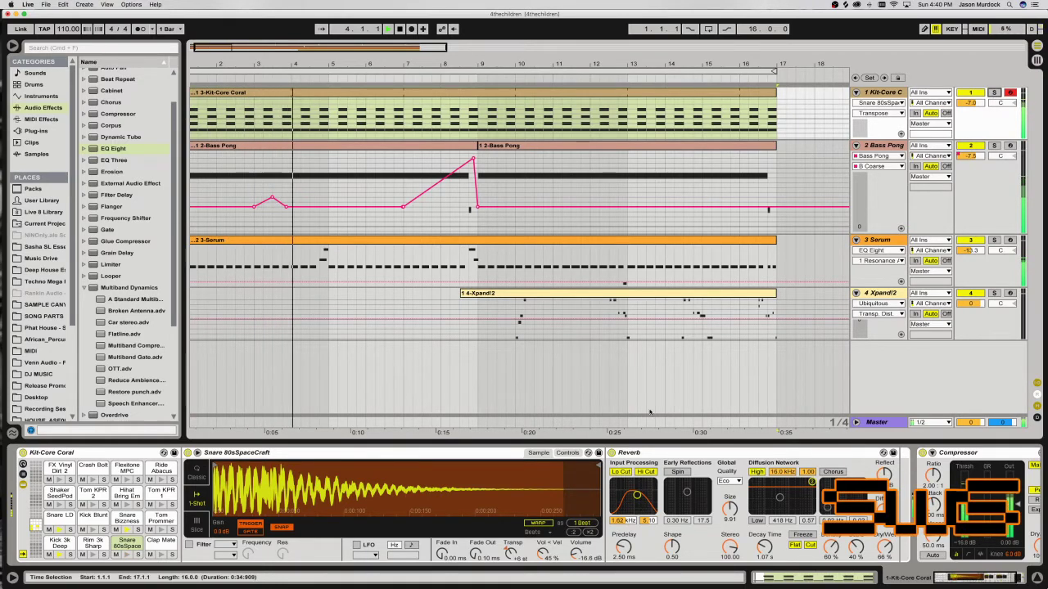
drag(542, 554, 542, 567)
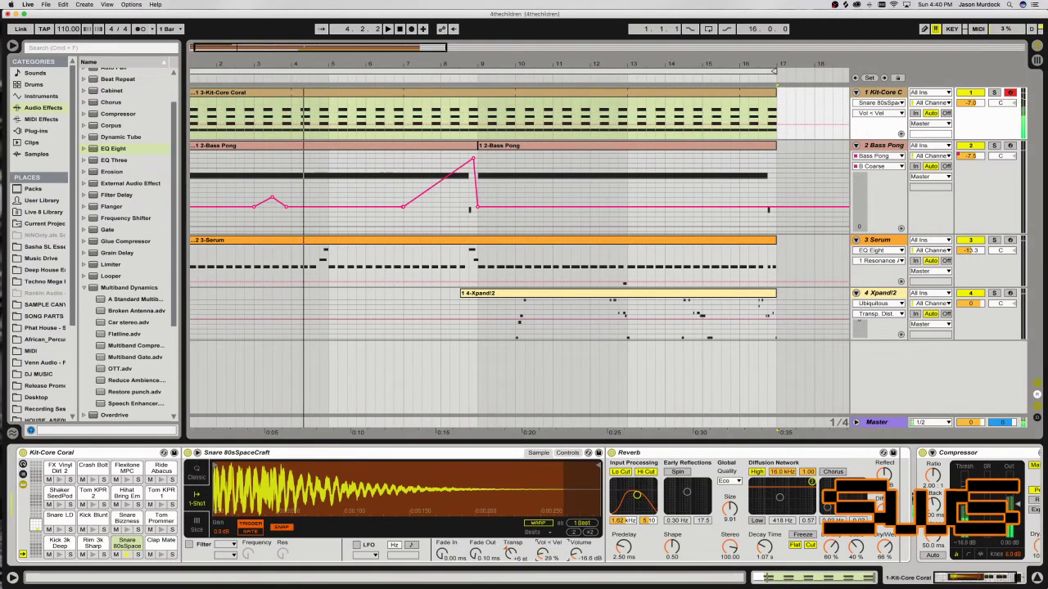
click(510, 554)
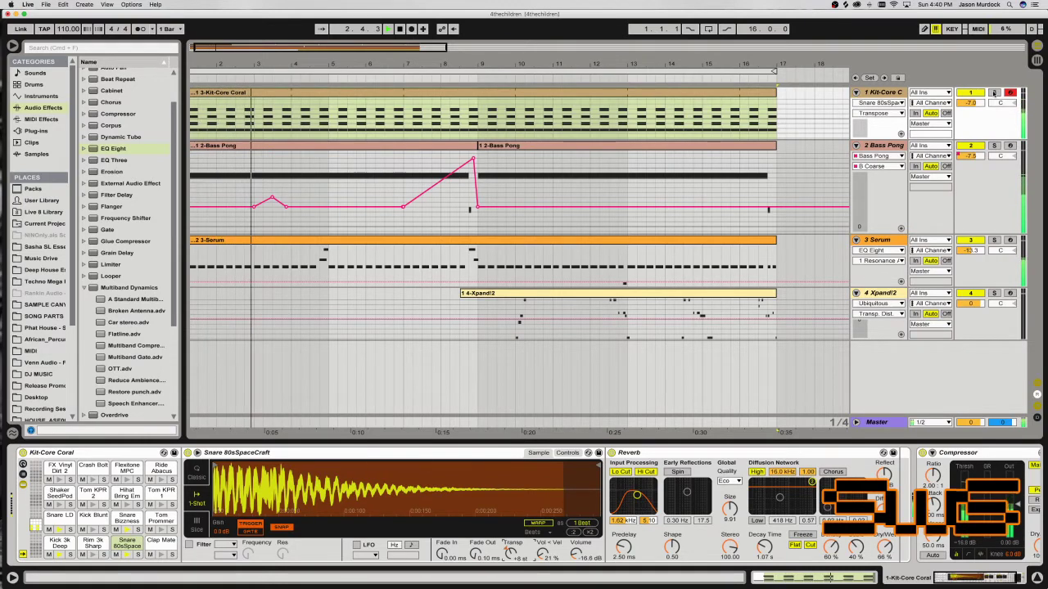
drag(542, 554, 542, 530)
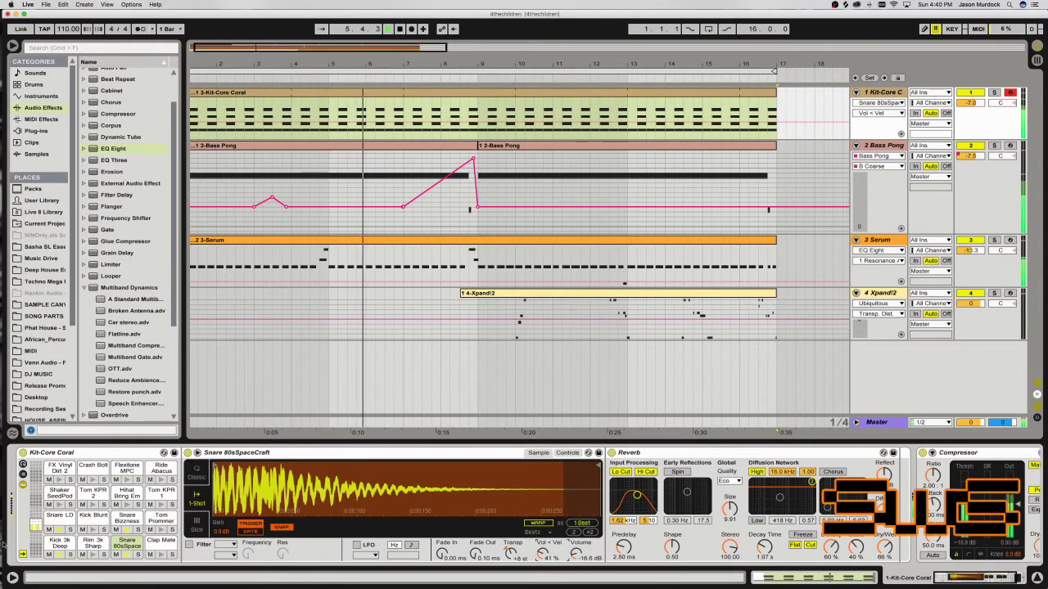
Show the Snare Bizzness pad's sample and Compressor and play the full mix from bar 1.
click(127, 519)
key(Home)
key(space)
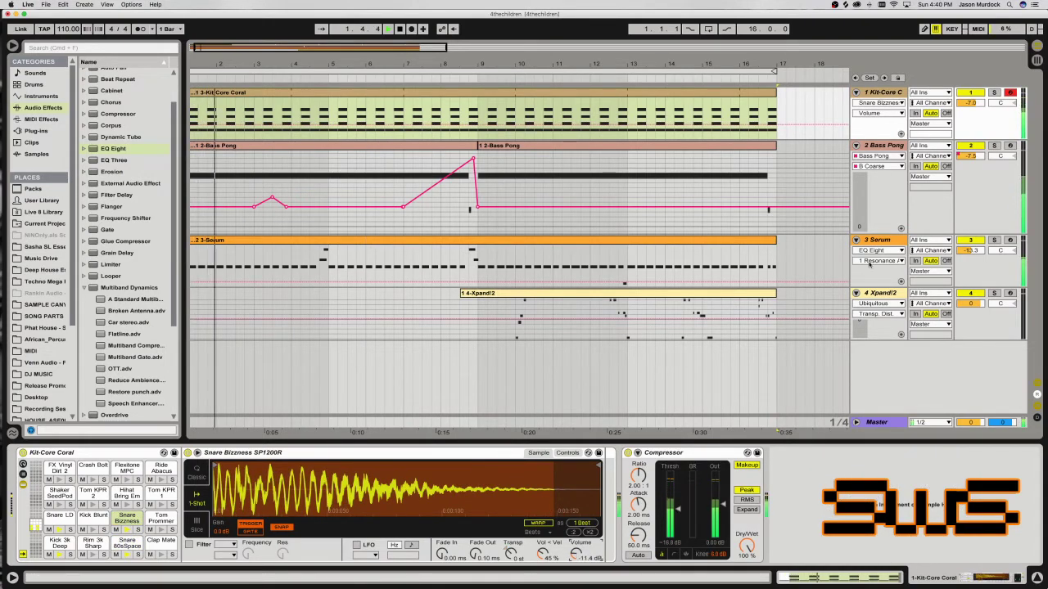
Solo the 3 Serum track, open its synth window clear of the clips and play from position 15.3.1.
click(996, 251)
click(994, 240)
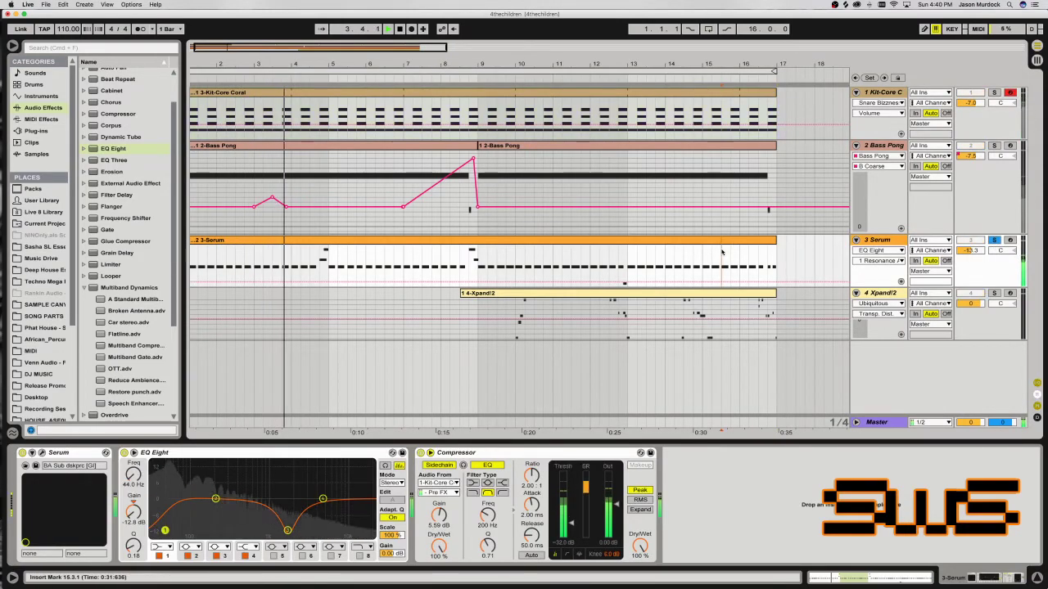
click(41, 452)
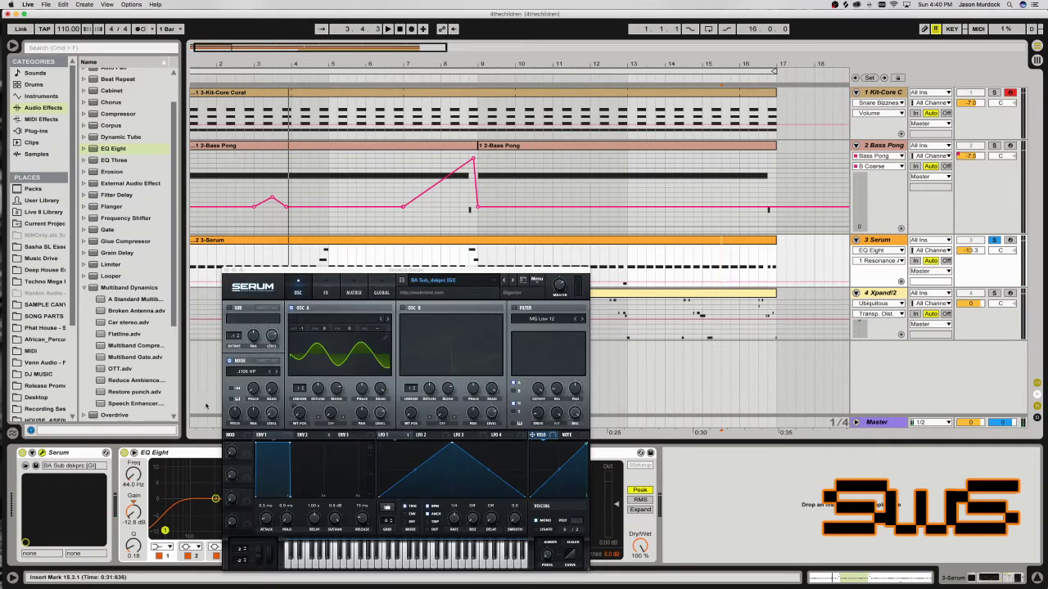
drag(312, 271, 215, 243)
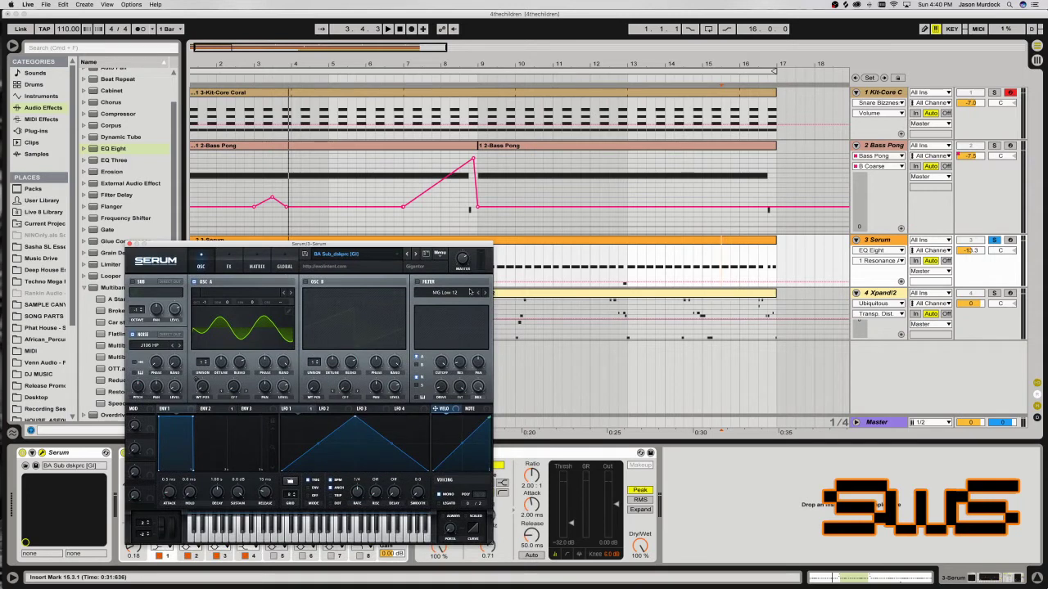
key(space)
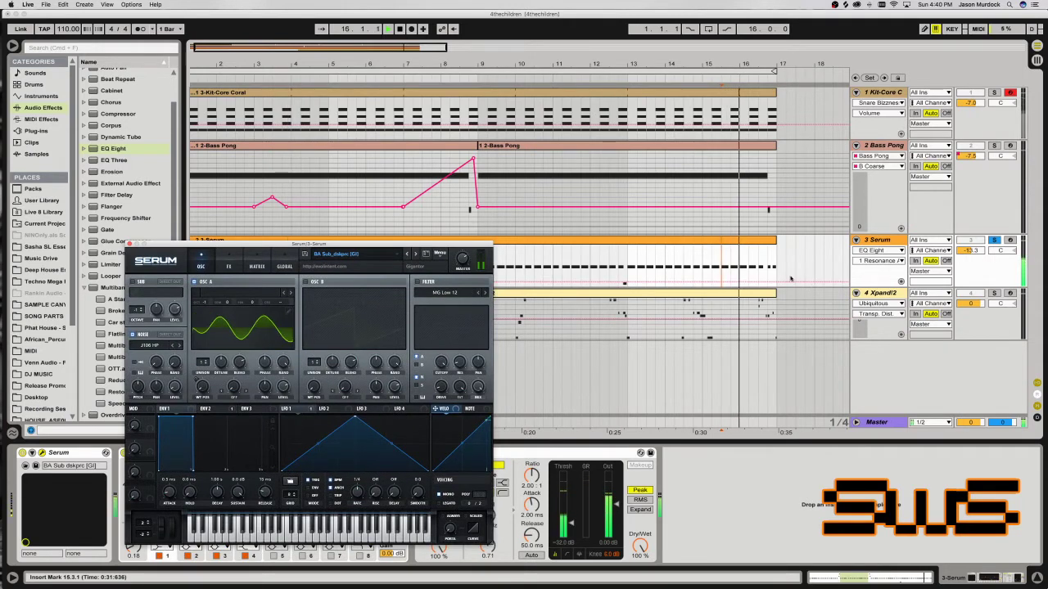
Clear the Serum solo, bring up the 2 Bass Pong devices and play the full mix from bar 9.
click(647, 243)
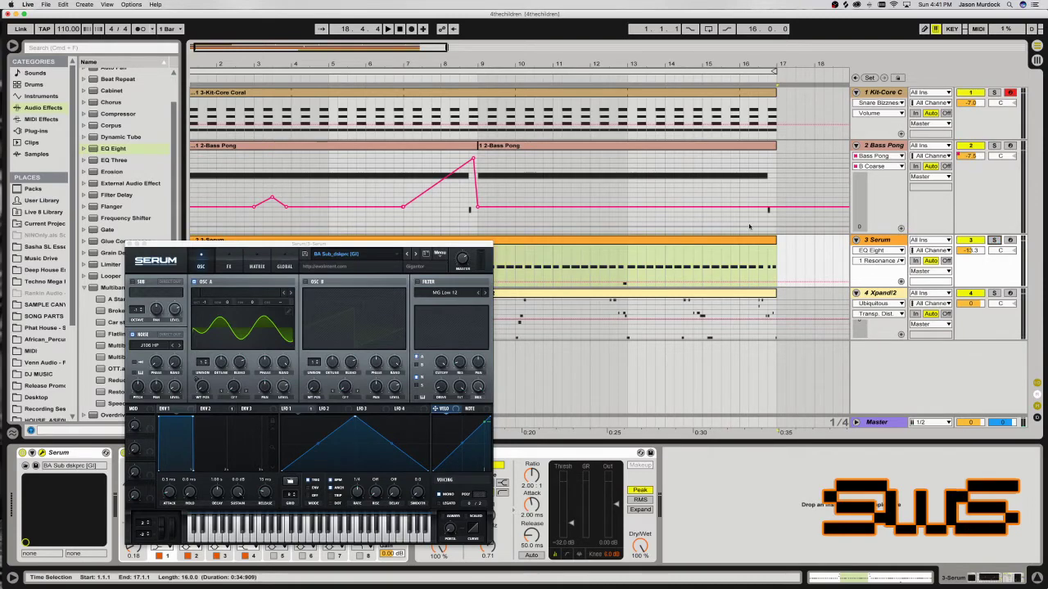
click(732, 204)
key(space)
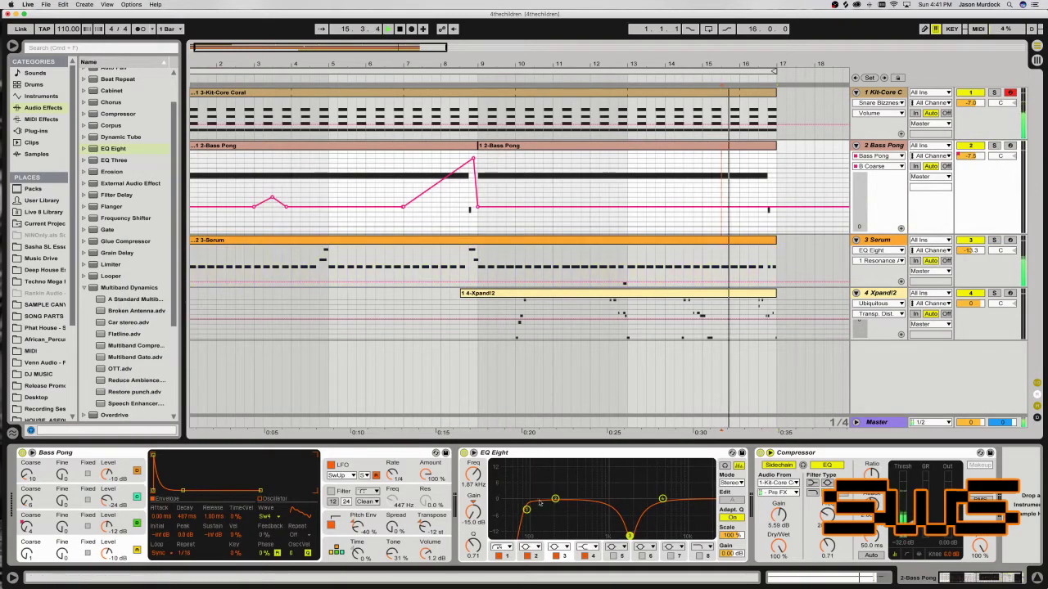
key(space)
click(503, 146)
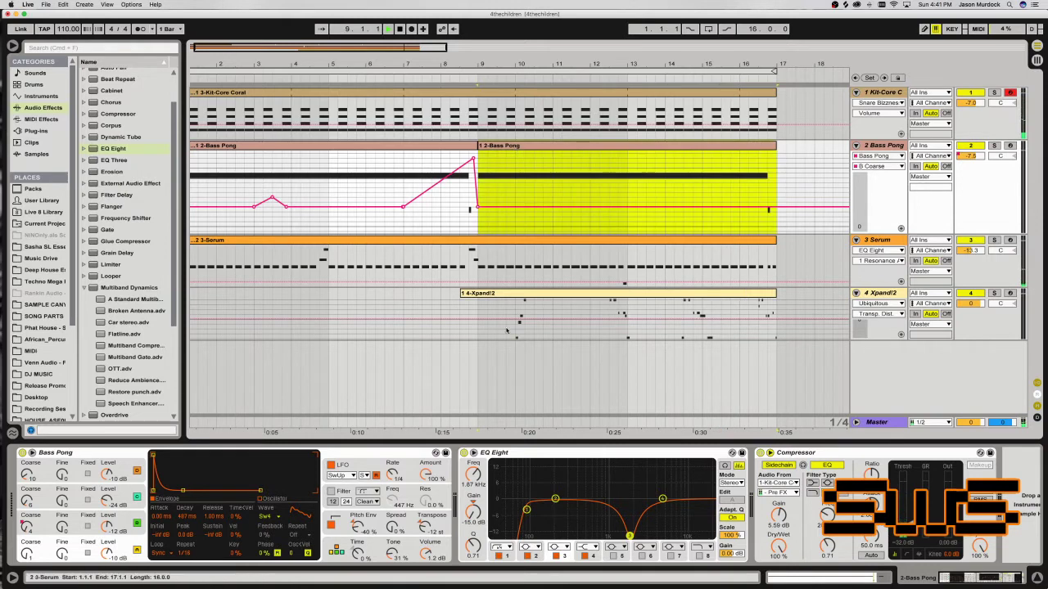
key(space)
Set band 1 of the Bass Pong EQ Eight to 98.4 Hz with a Q of 1.19 and deactivate the 4 Xpand!2 track.
mouse_move(540, 498)
mouse_down()
mouse_move(554, 482)
mouse_move(531, 496)
mouse_up()
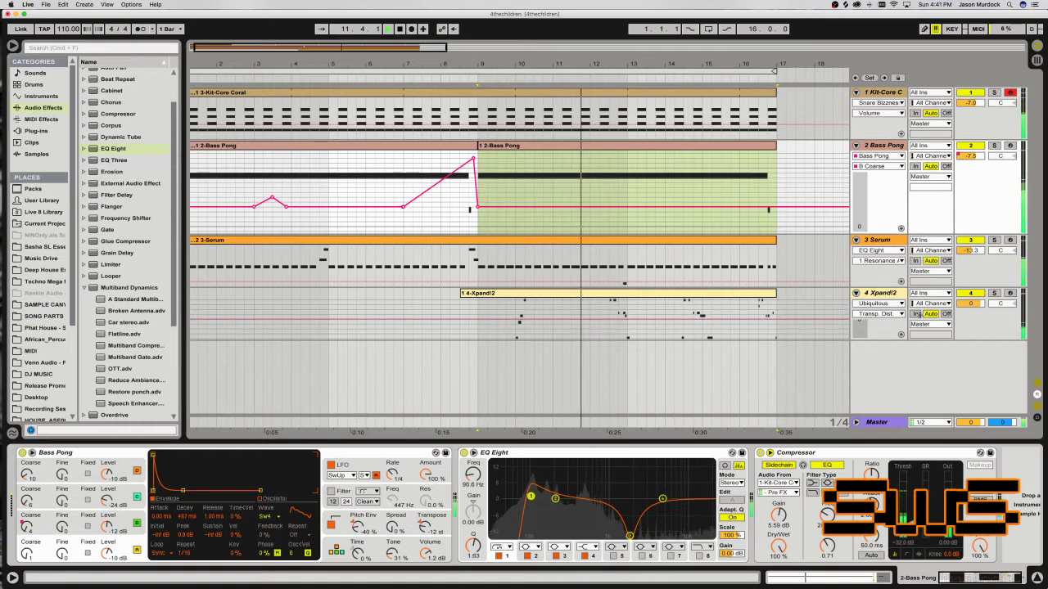
key(F4)
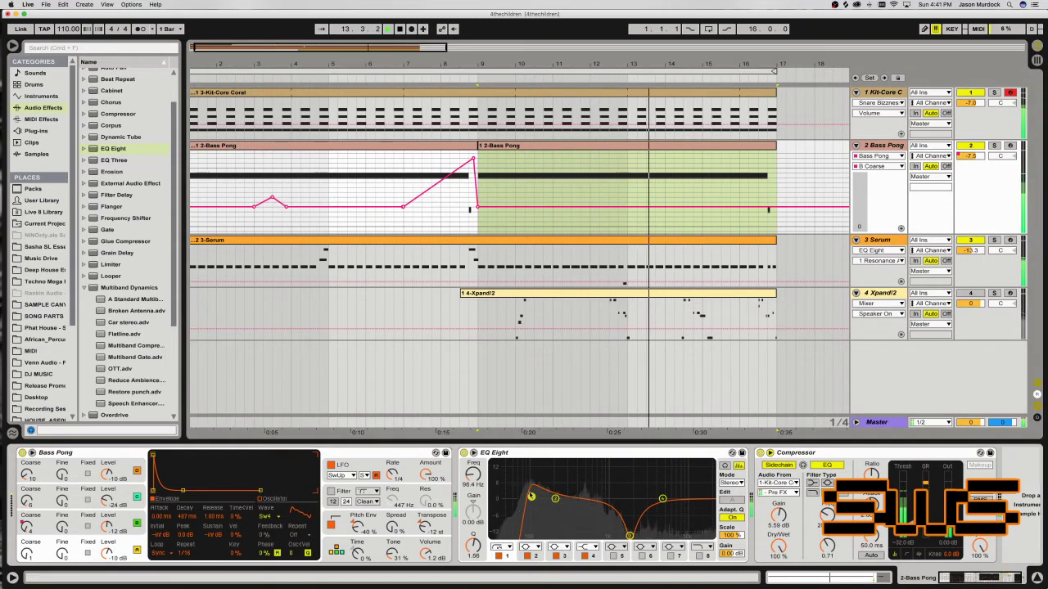
drag(472, 542, 472, 542)
drag(471, 547, 472, 552)
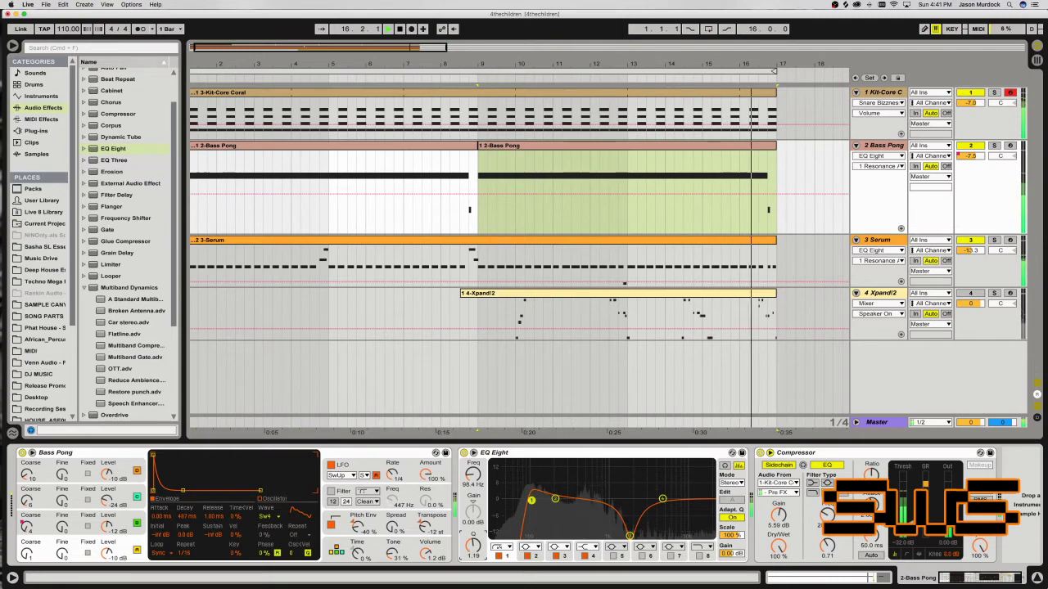
click(497, 315)
key(space)
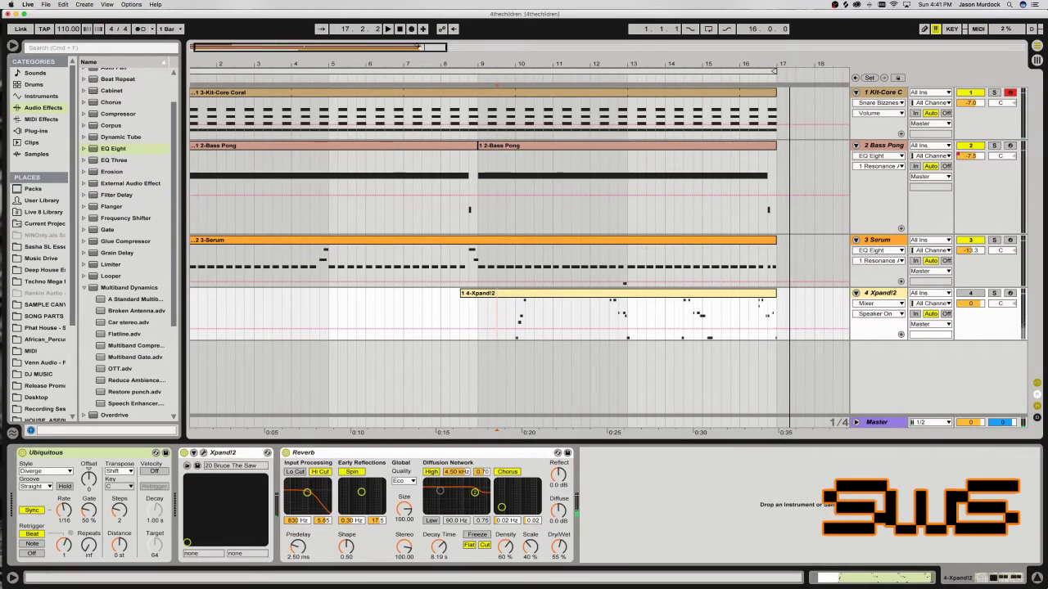
Duplicate the 1 Kit-Core Coral and 2 Bass Pong clips from bars 1 to 17 three times, up to bar 65.
key(minus)
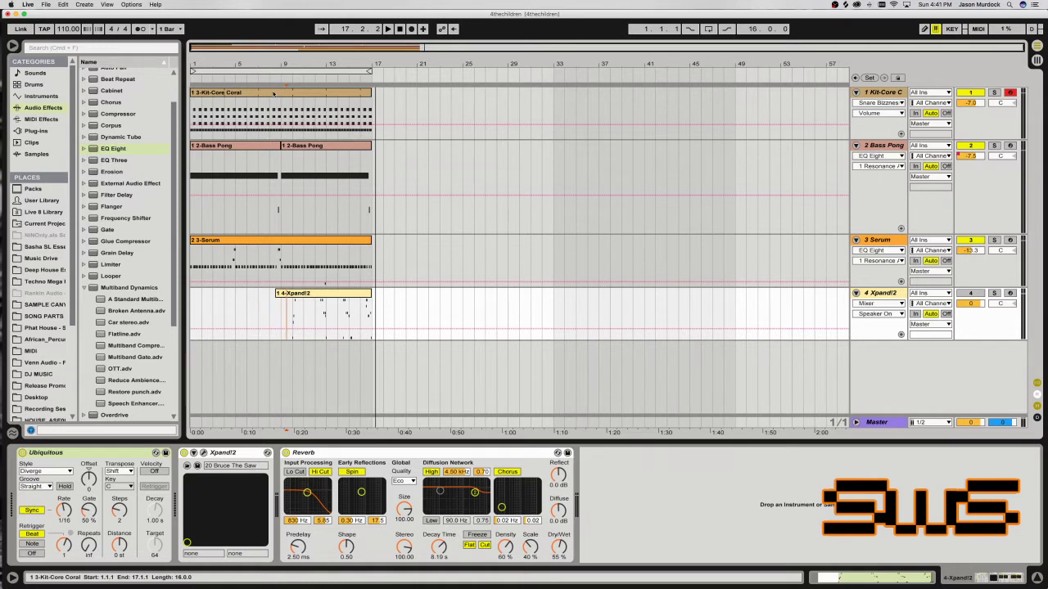
click(291, 124)
shift+click(376, 167)
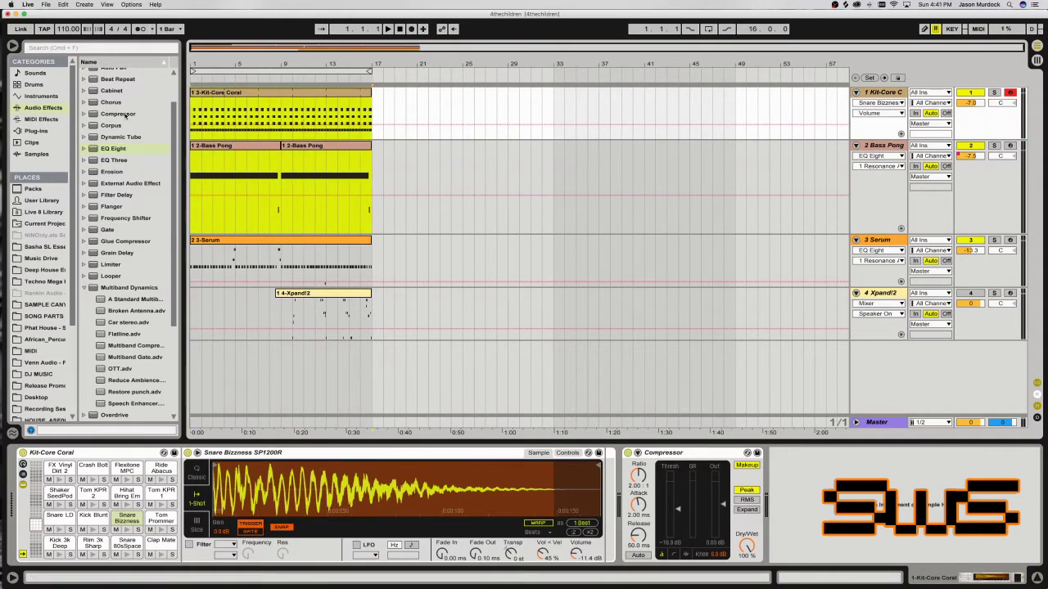
key(super+d)
key(super+d)
key(super+d)
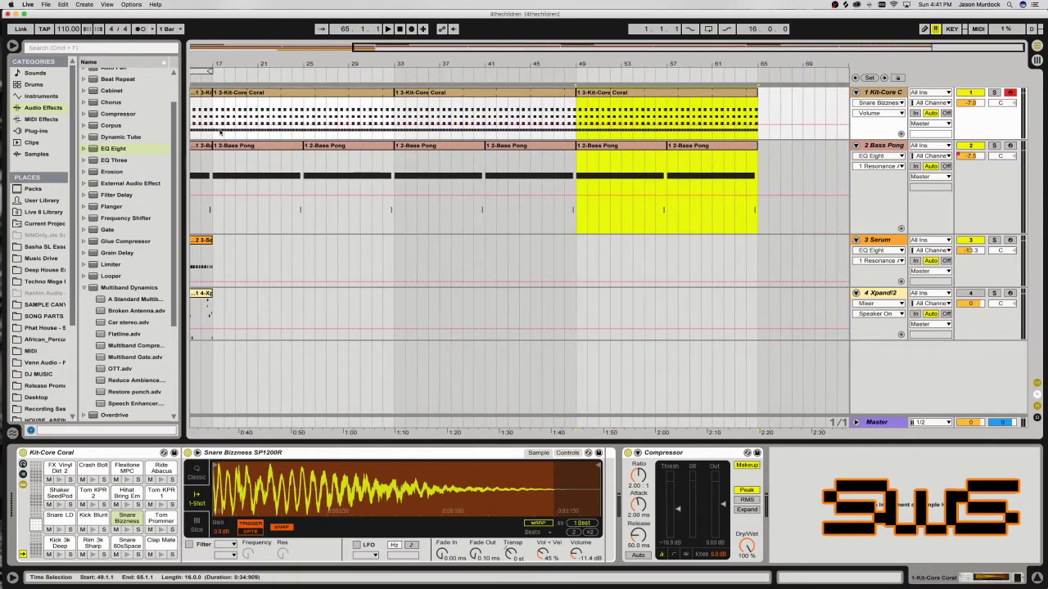
Duplicate the 3 Serum clip three times up to bar 65 and close the Serum synth window.
drag(377, 47, 236, 135)
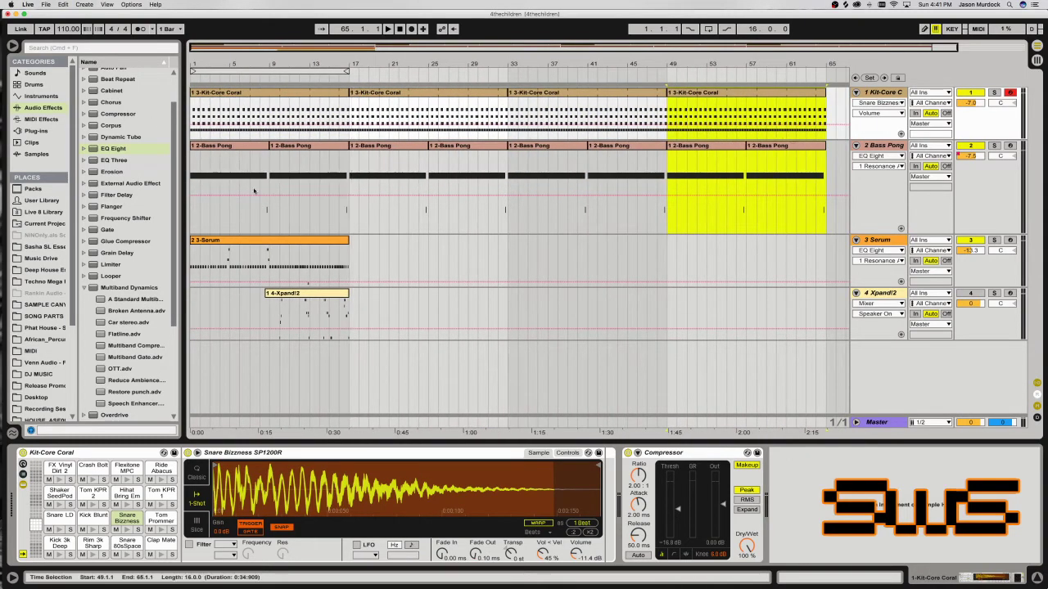
click(299, 253)
key(super+d)
key(super+d)
key(super+d)
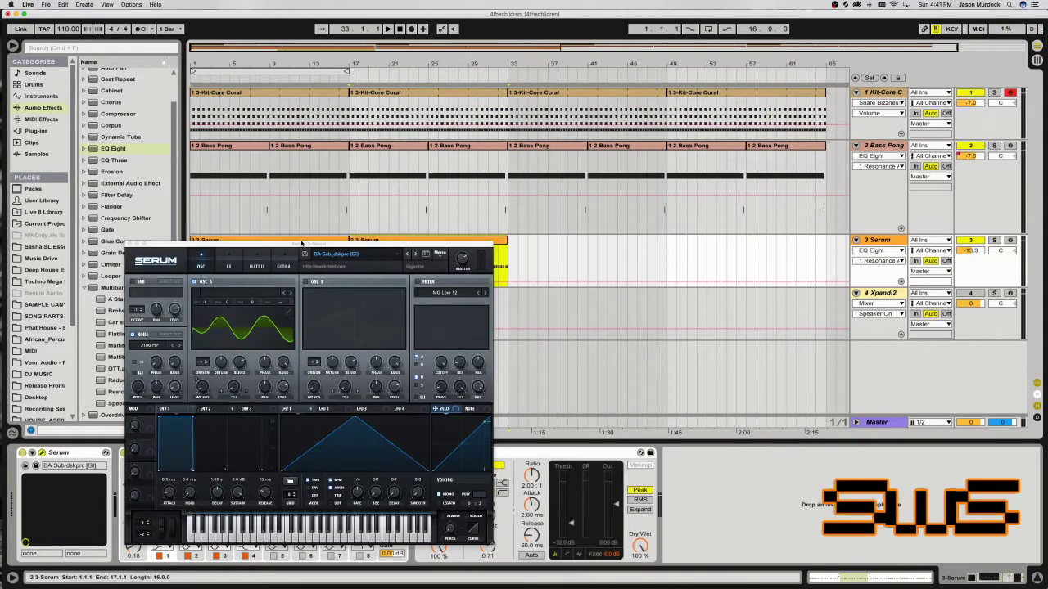
click(130, 243)
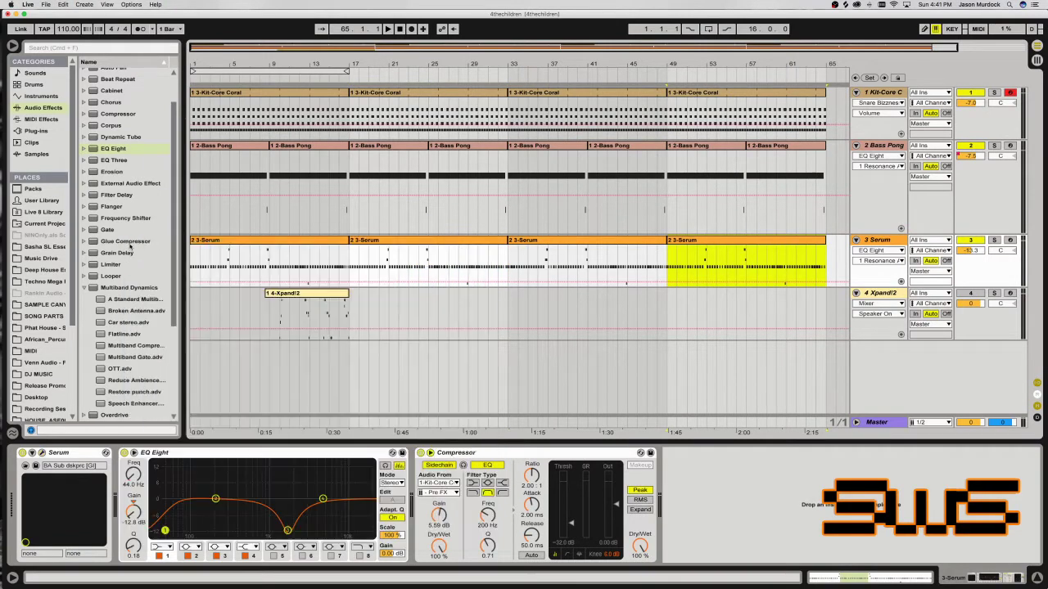
Play the 1 Kit-Core Coral track solo from bar 1 and audition the Snare Bizzness pad alone.
click(245, 240)
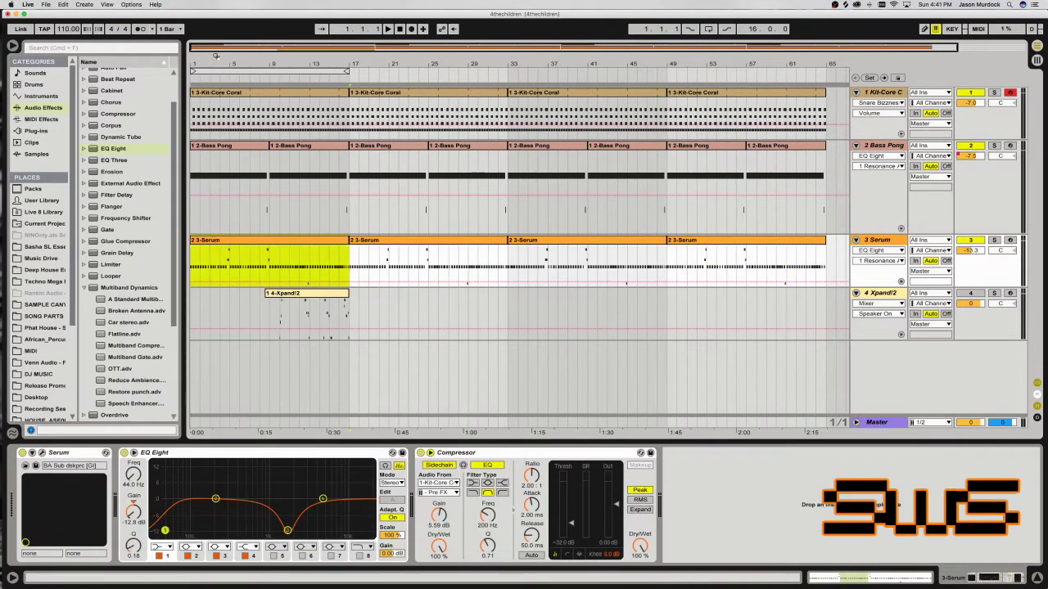
key(Up)
key(Up)
key(space)
click(994, 91)
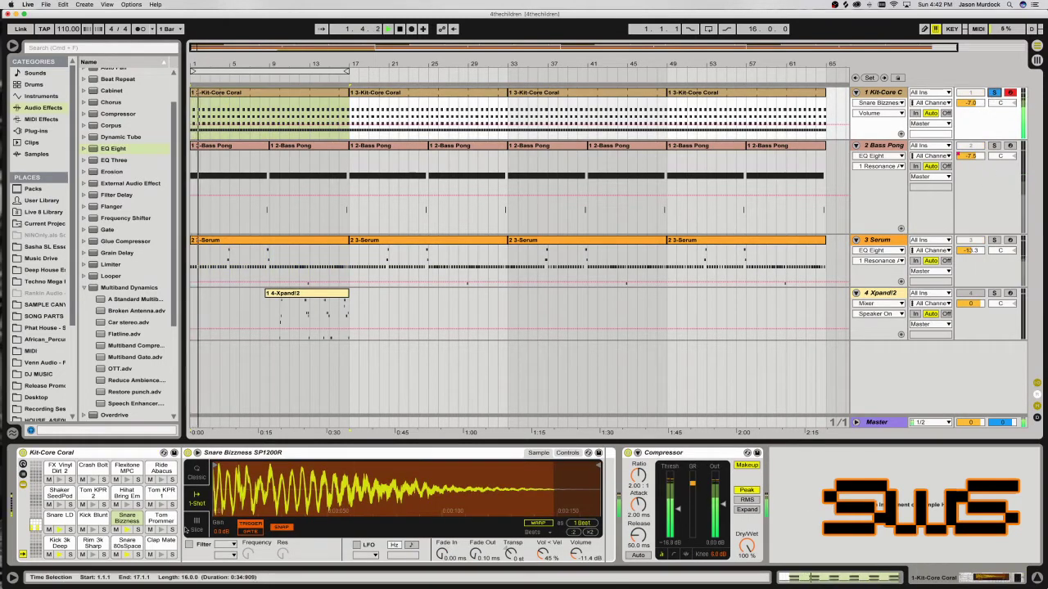
key(space)
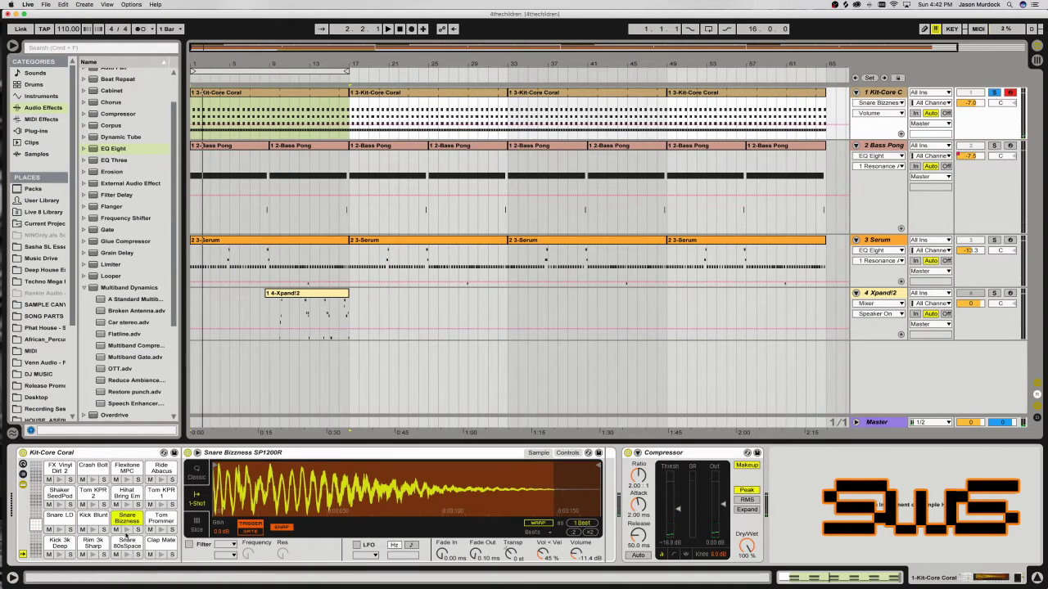
click(127, 528)
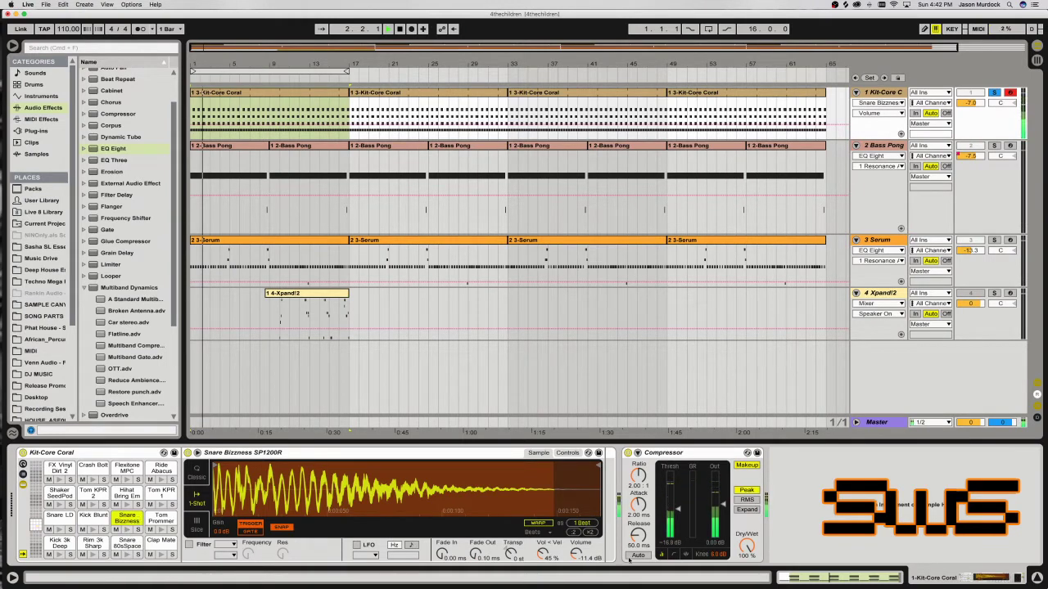
Set the Snare Bizzness pad's volume to -14.1 dB and its volume velocity sensitivity to 49%, and play the soloed drums.
key(space)
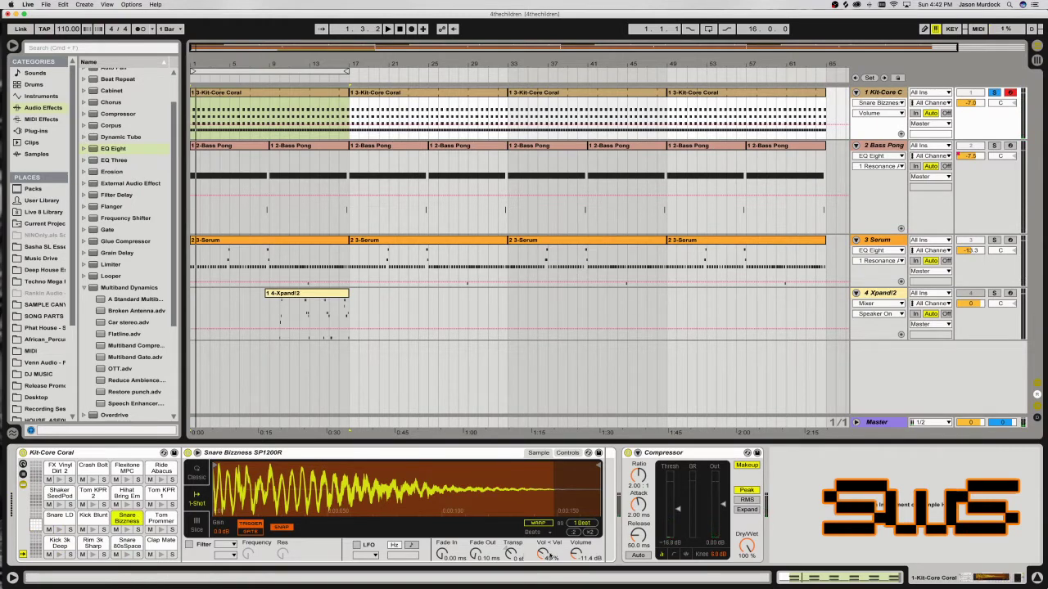
mouse_move(573, 555)
mouse_down()
mouse_move(542, 553)
mouse_move(575, 561)
mouse_move(576, 570)
mouse_up()
key(space)
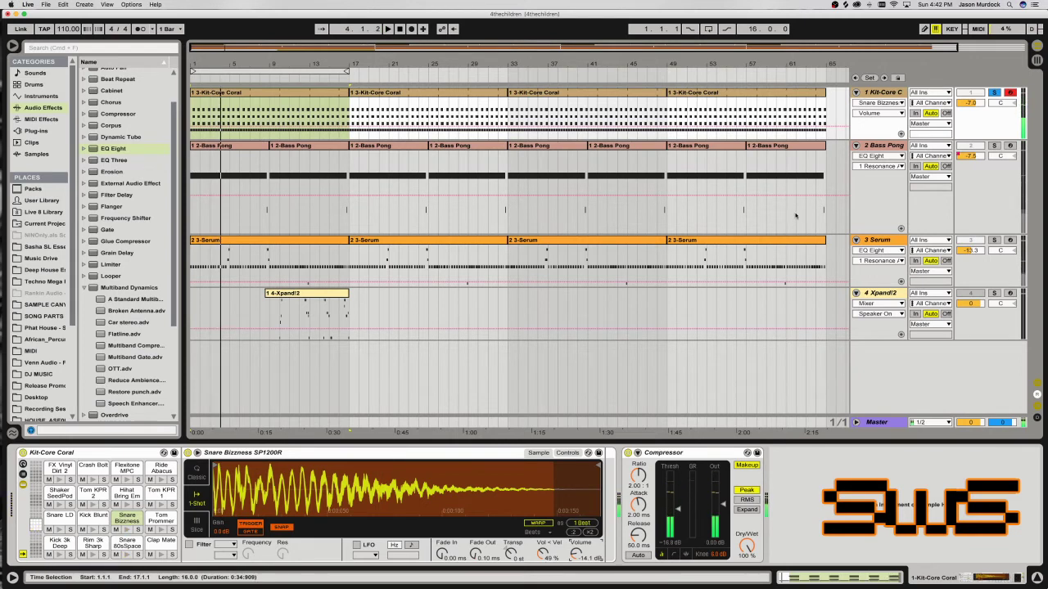
Add 2 Bass Pong to the solo to hear it against the drums, and clear both solos.
click(993, 145)
key(space)
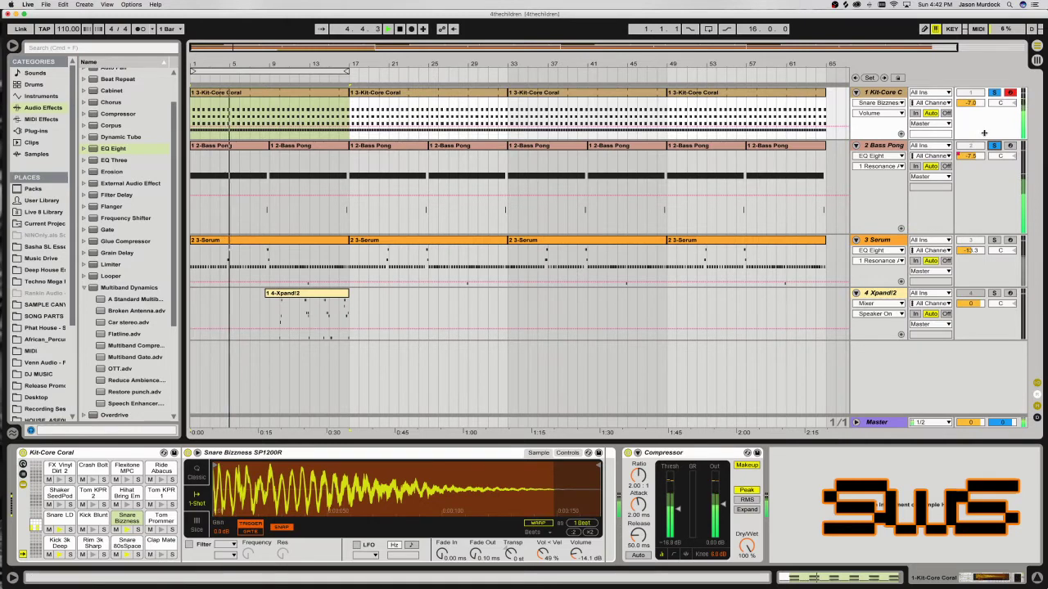
click(994, 95)
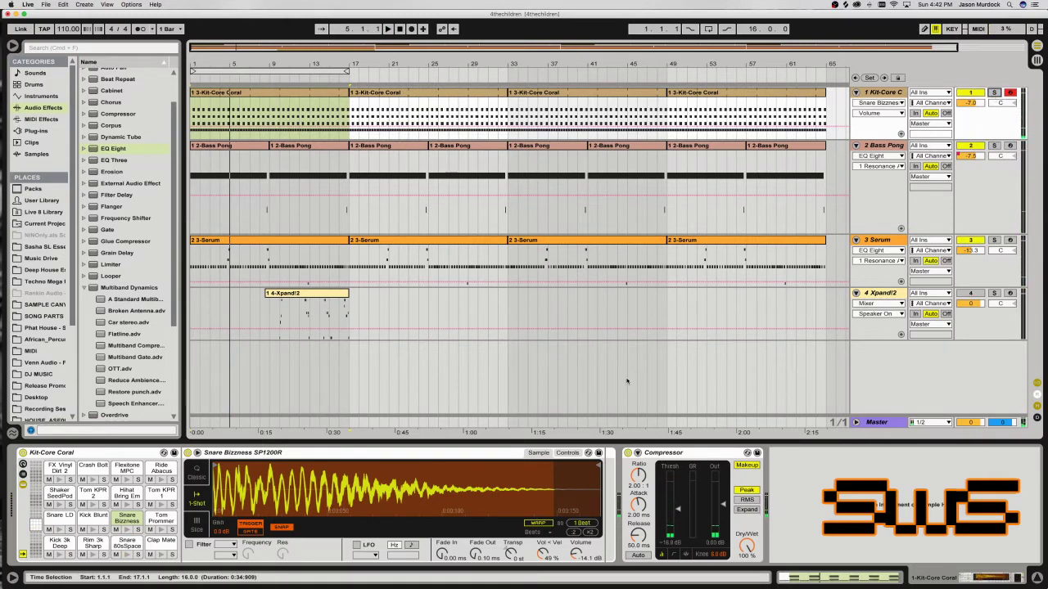
Set the Snare 80sSpaceCraft pad's volume to -17.6 dB and its volume velocity sensitivity to 44% while playing the full mix.
click(126, 545)
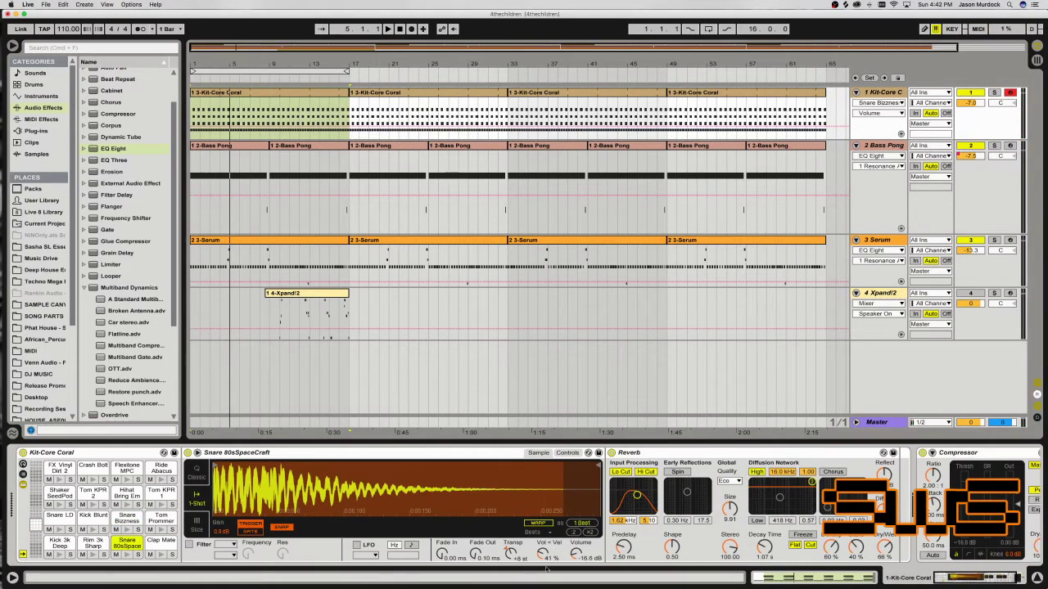
key(space)
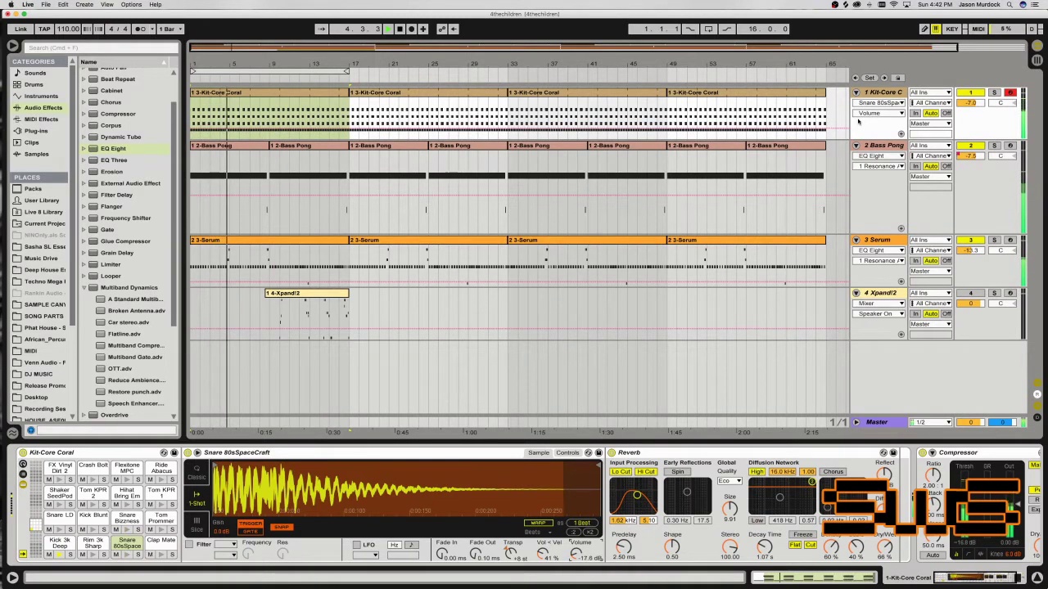
click(540, 555)
drag(539, 557, 539, 559)
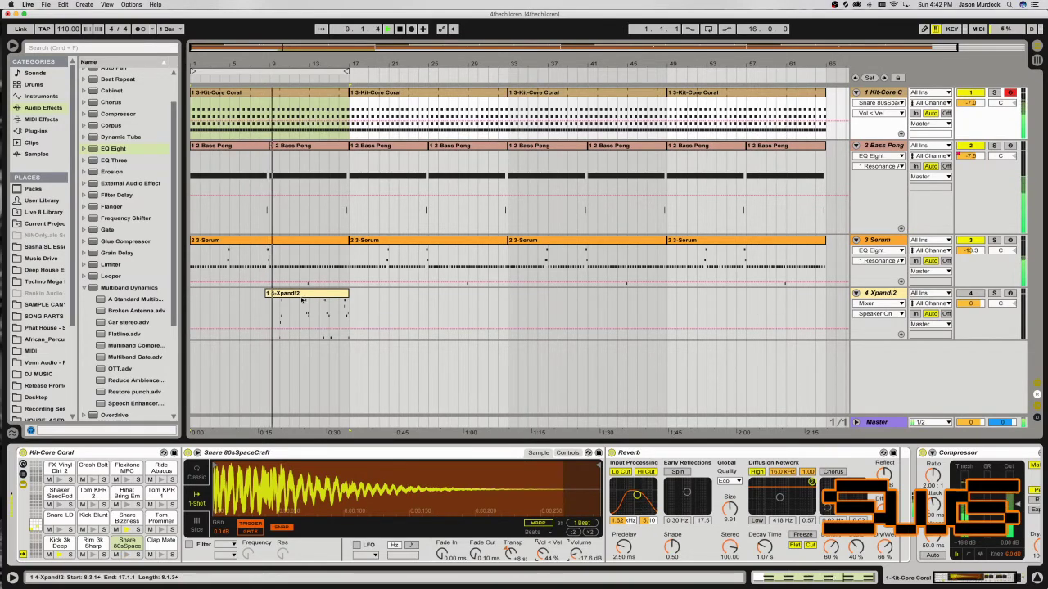
key(space)
Fold the Kit-Core Coral, Bass Pong, Serum and Xpand!2 tracks in the arrangement.
click(317, 315)
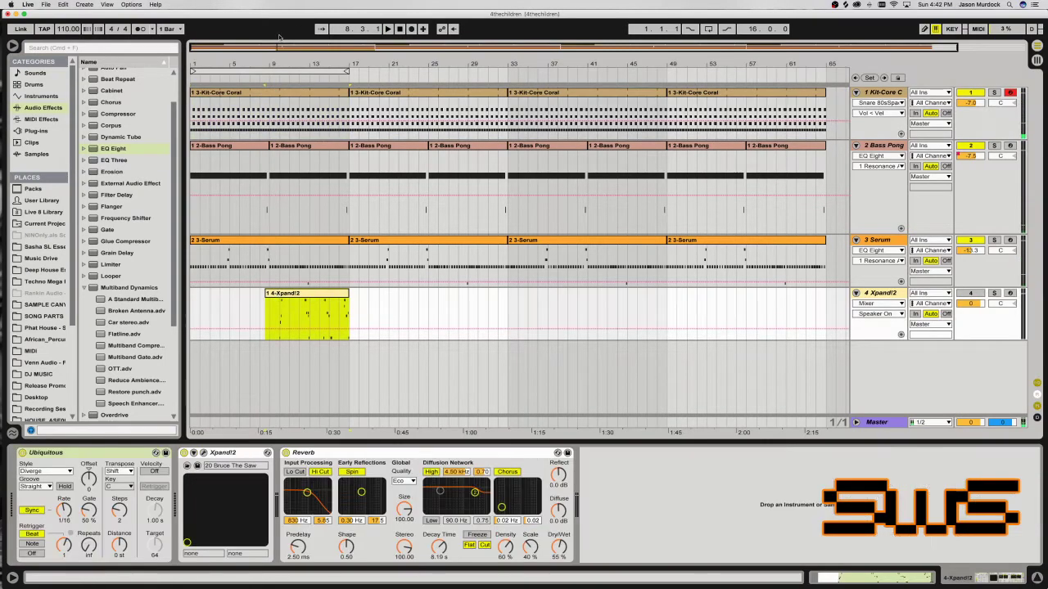
key(minus)
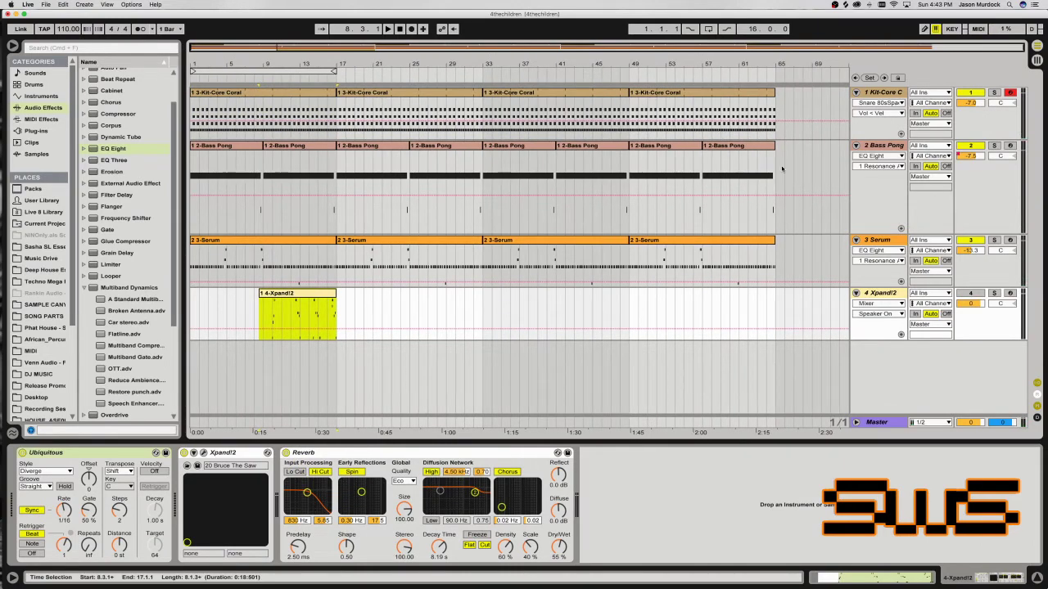
click(857, 92)
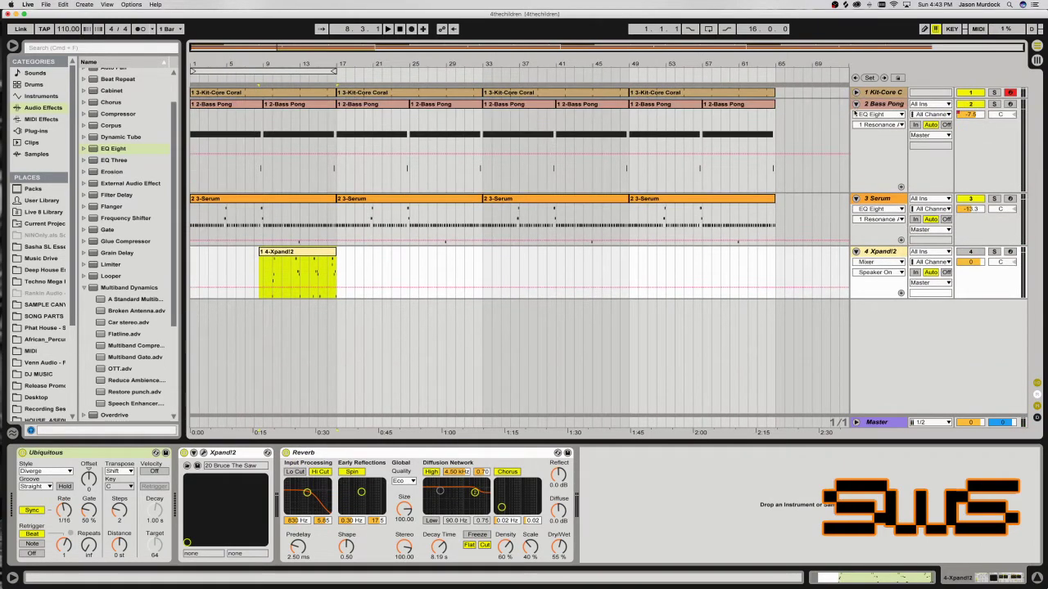
click(857, 105)
click(856, 116)
click(857, 127)
click(286, 195)
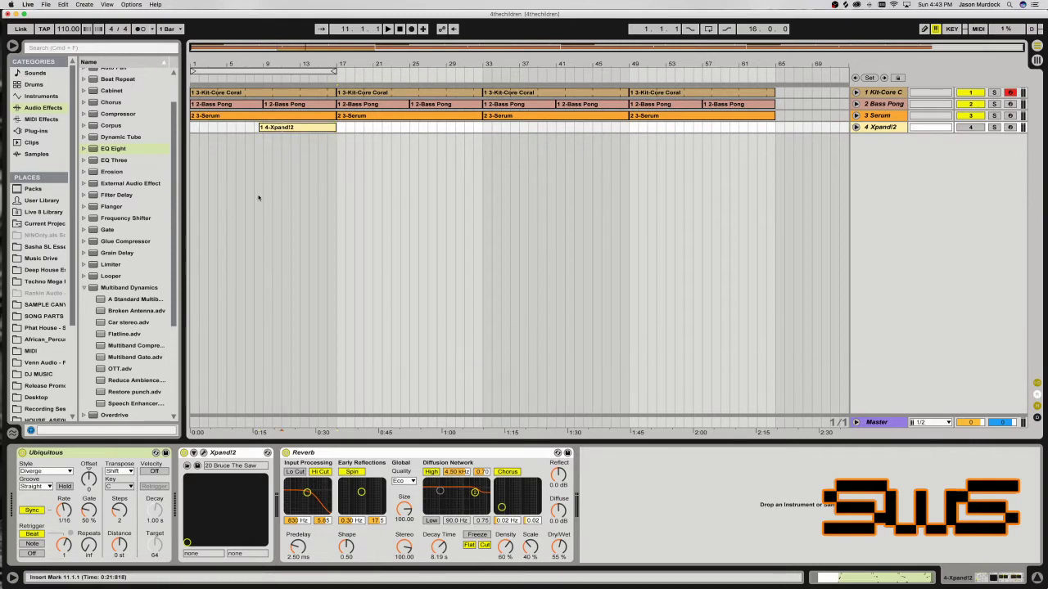
Add the Alchemy plug-in instrument on a new MIDI track below 4 Xpand!2.
click(37, 131)
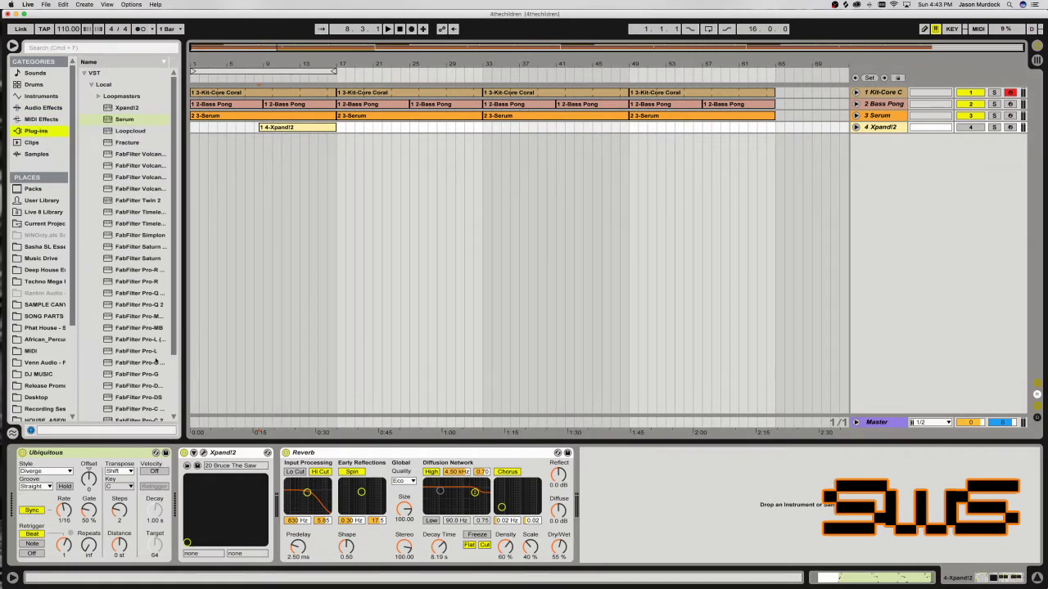
scroll(155, 361, down, 5)
drag(129, 393, 376, 374)
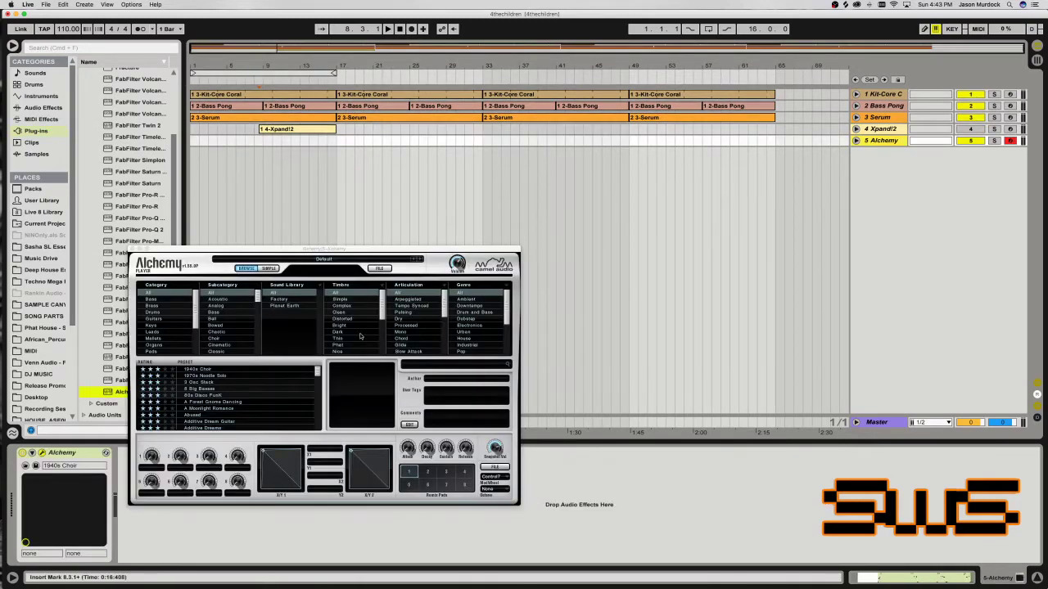
Browse Alchemy's preset categories, including Drums, Synths and Guitars, for a suitable sound.
click(158, 313)
scroll(163, 324, down, 4)
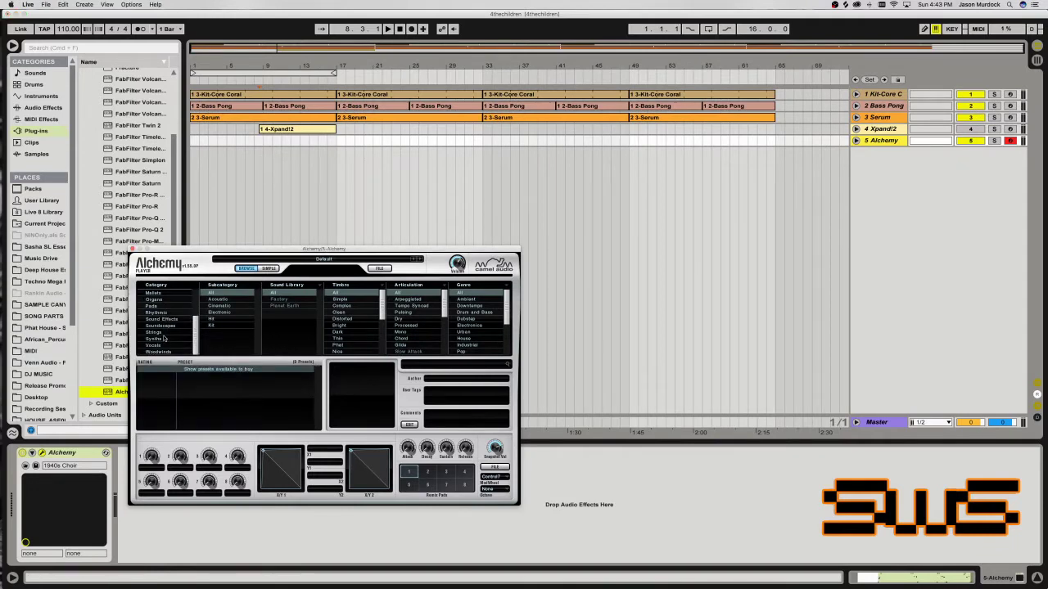
click(164, 338)
scroll(163, 332, up, 3)
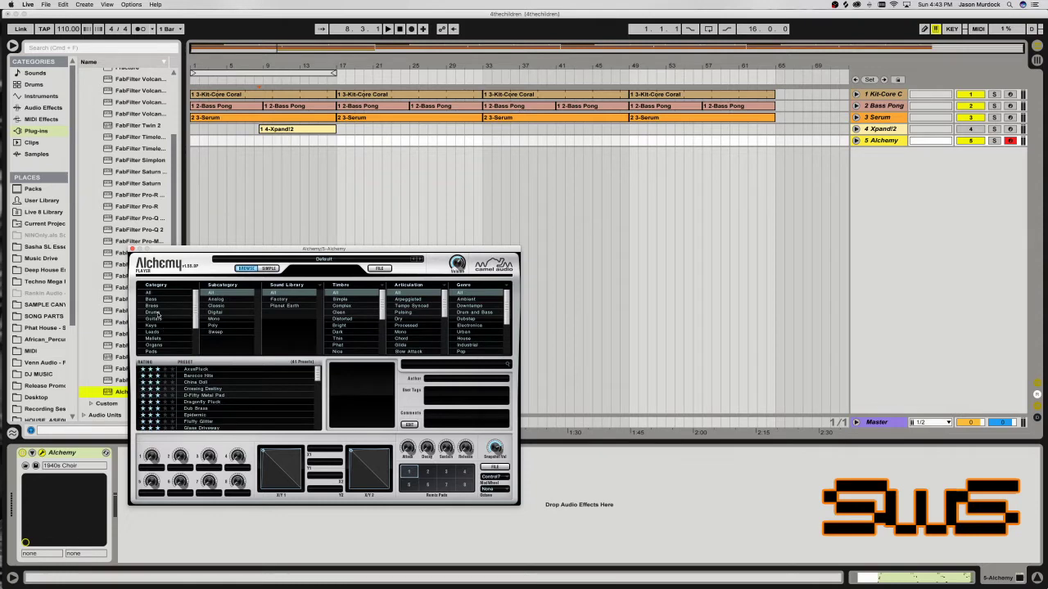
click(156, 318)
scroll(160, 322, down, 2)
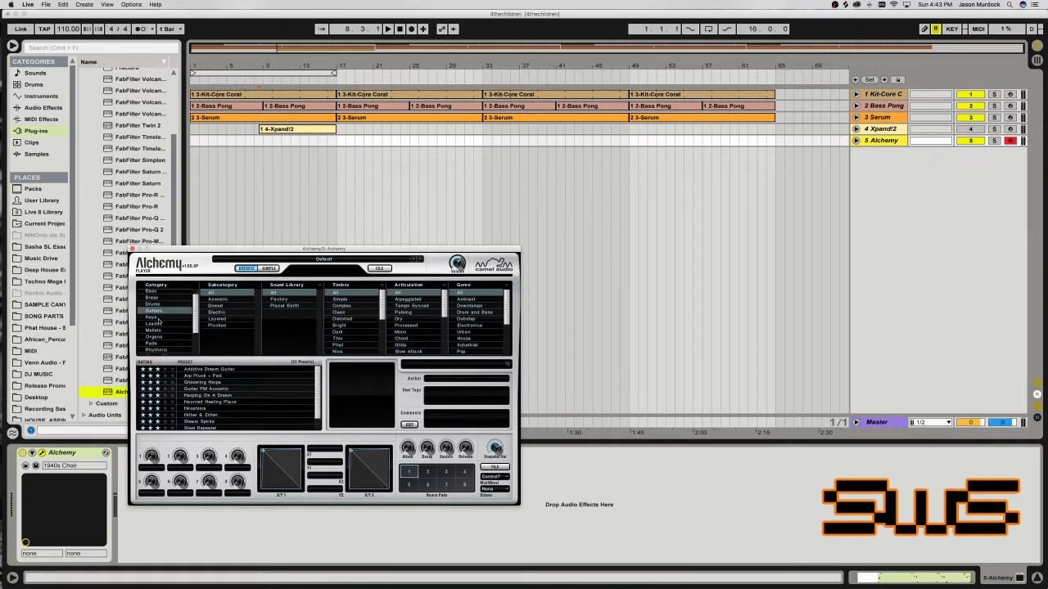
scroll(159, 324, down, 3)
scroll(163, 326, up, 4)
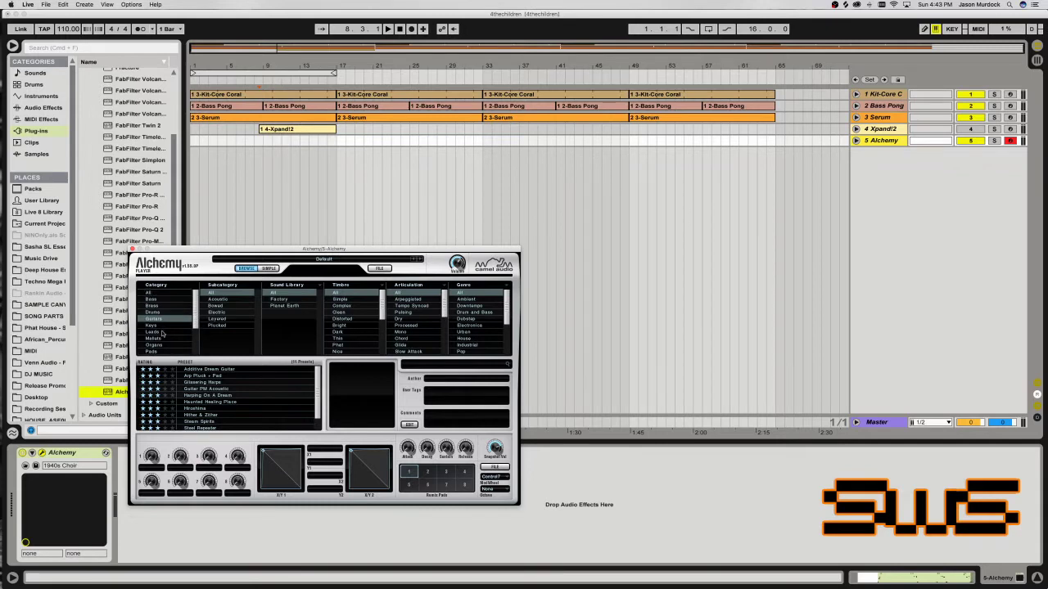
scroll(159, 315, down, 3)
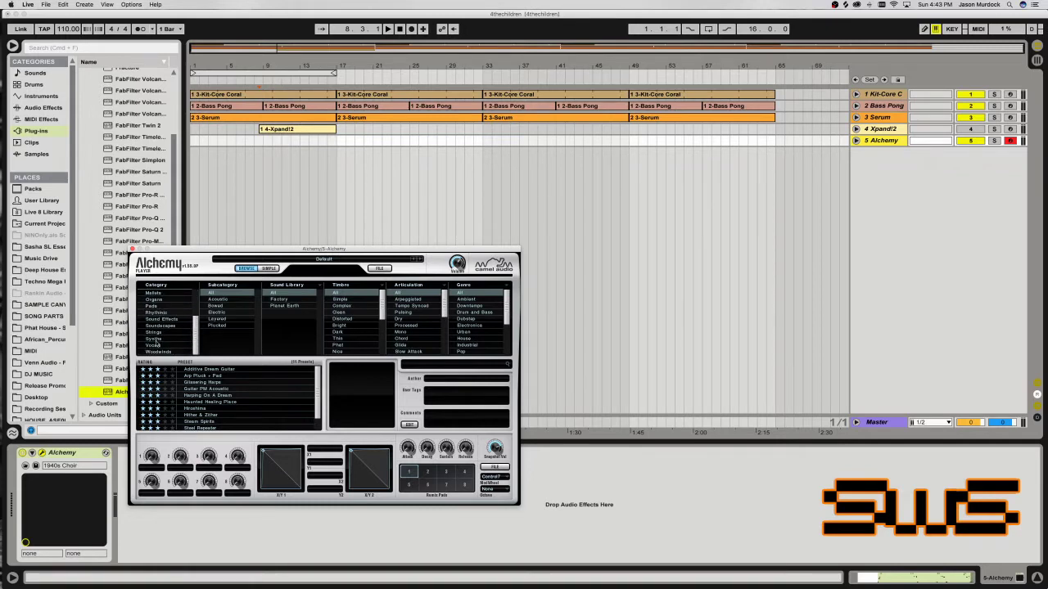
Filter Alchemy's presets to Vocals, audition Art Shimmer and load Astral Choir.
click(154, 346)
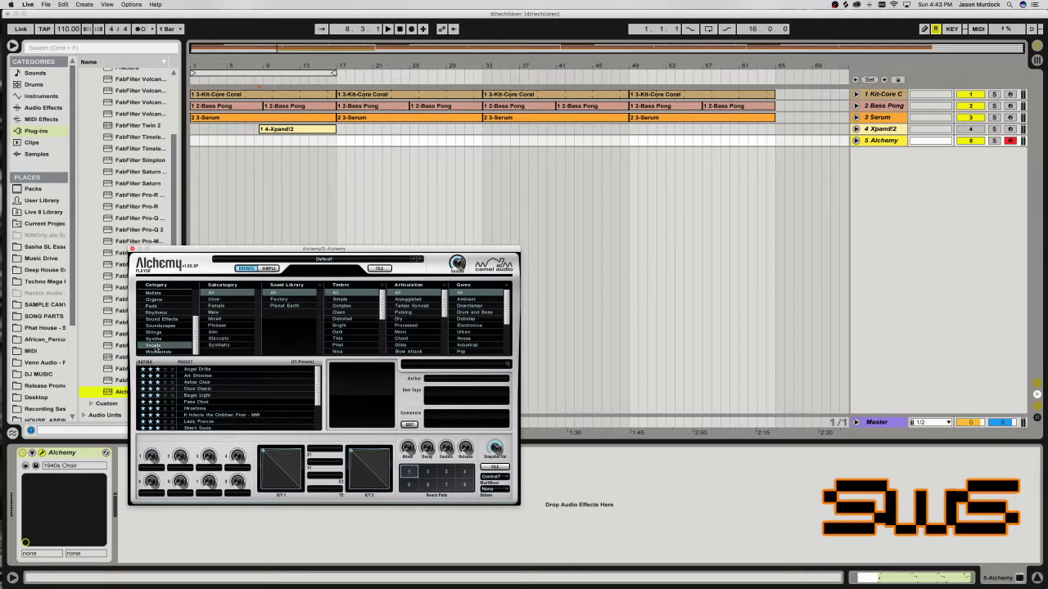
click(209, 375)
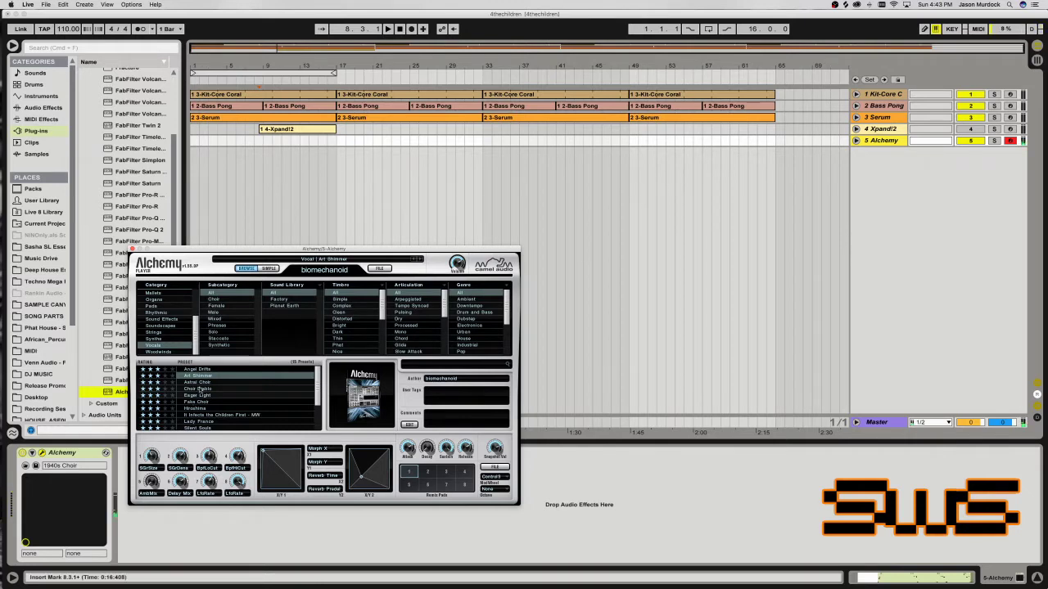
click(201, 383)
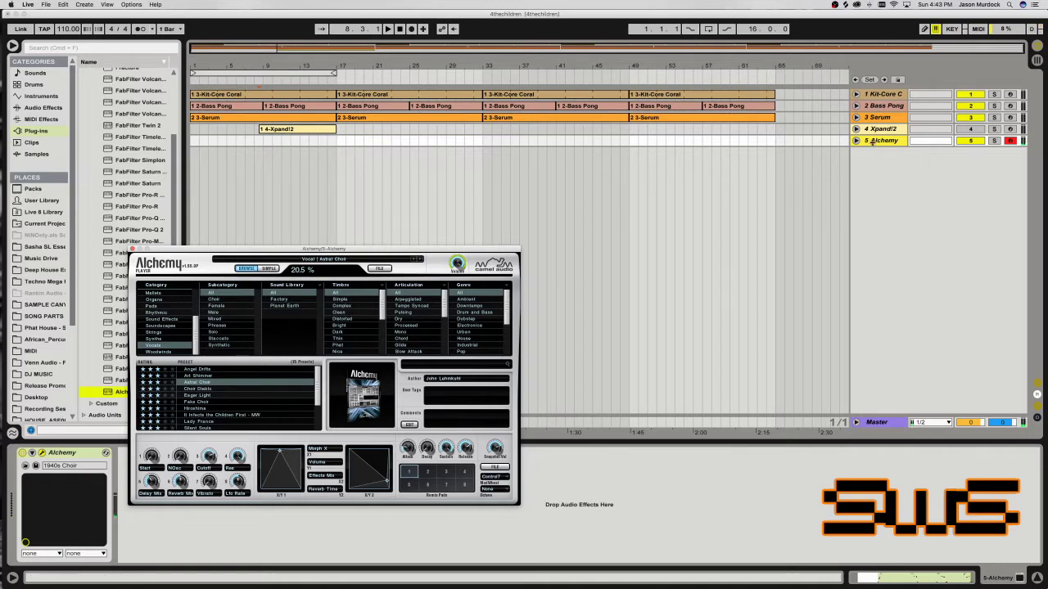
Unfold the 5 Alchemy track, set its volume to -10.1 dB and rehearse the choir over playback from bar 8.
click(856, 141)
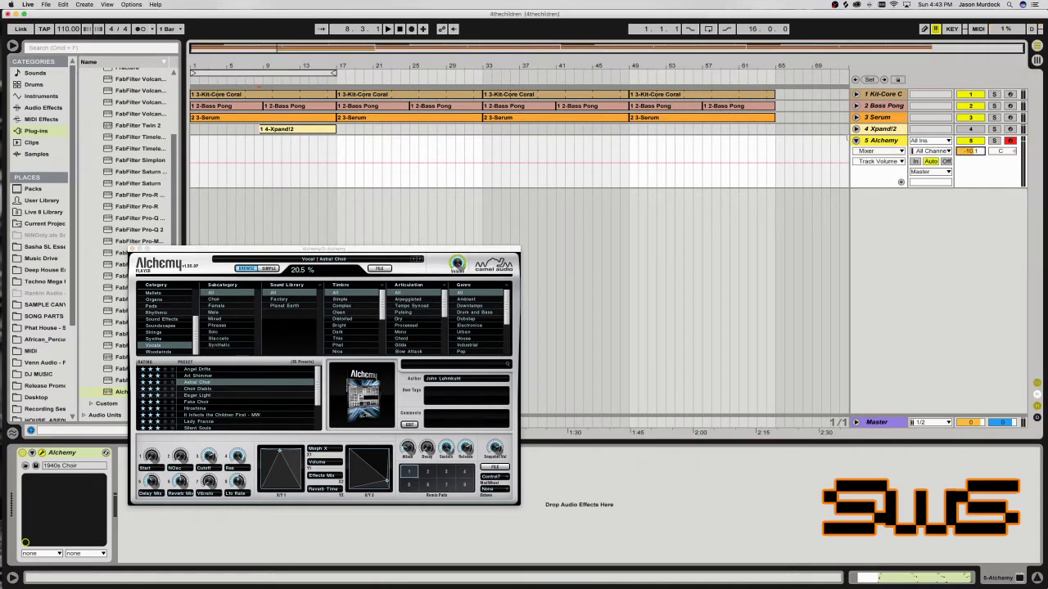
key(space)
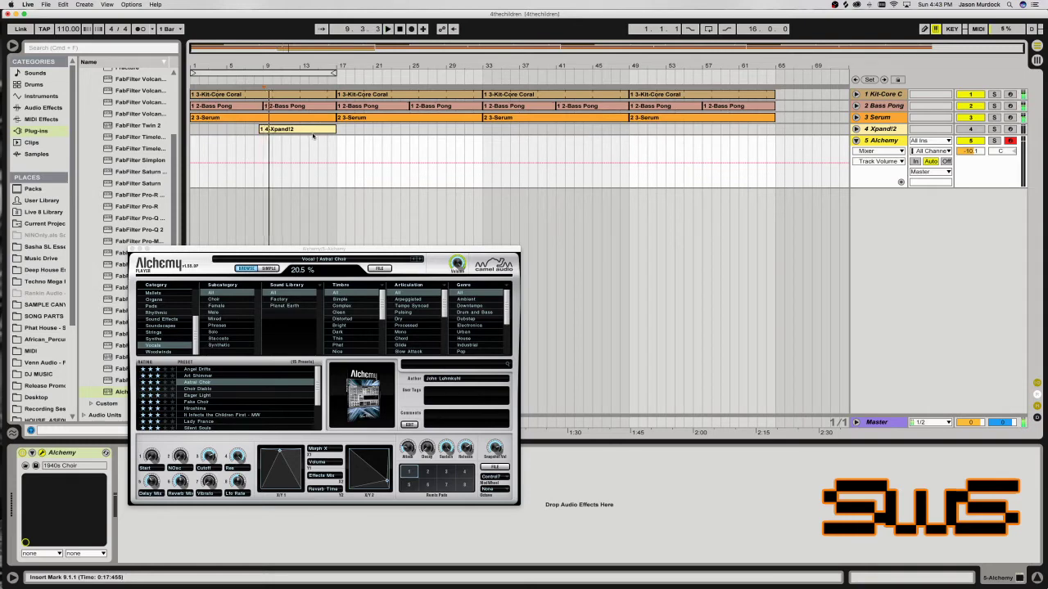
key(space)
click(368, 107)
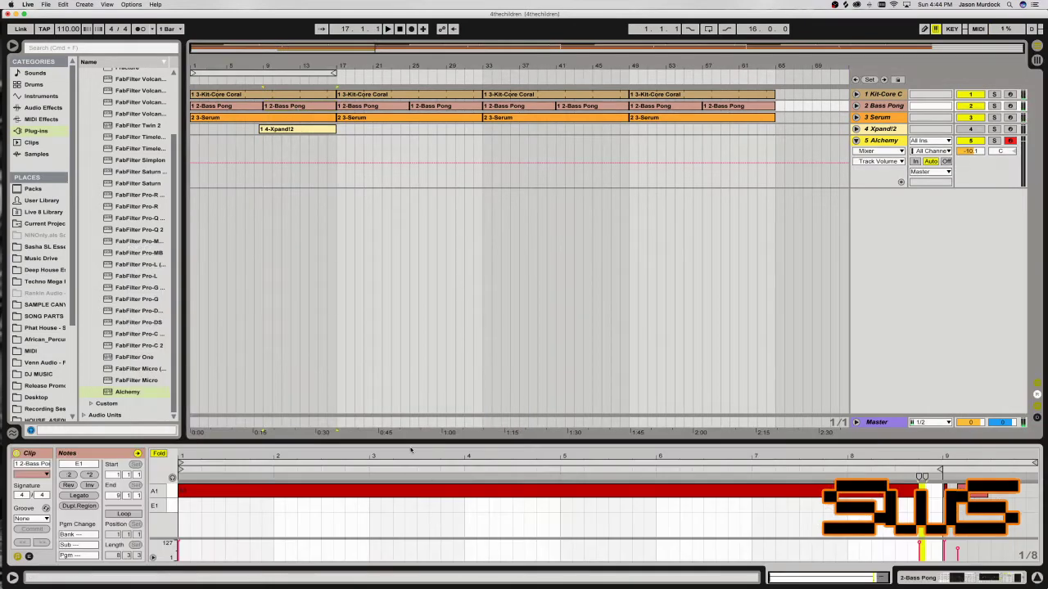
click(256, 151)
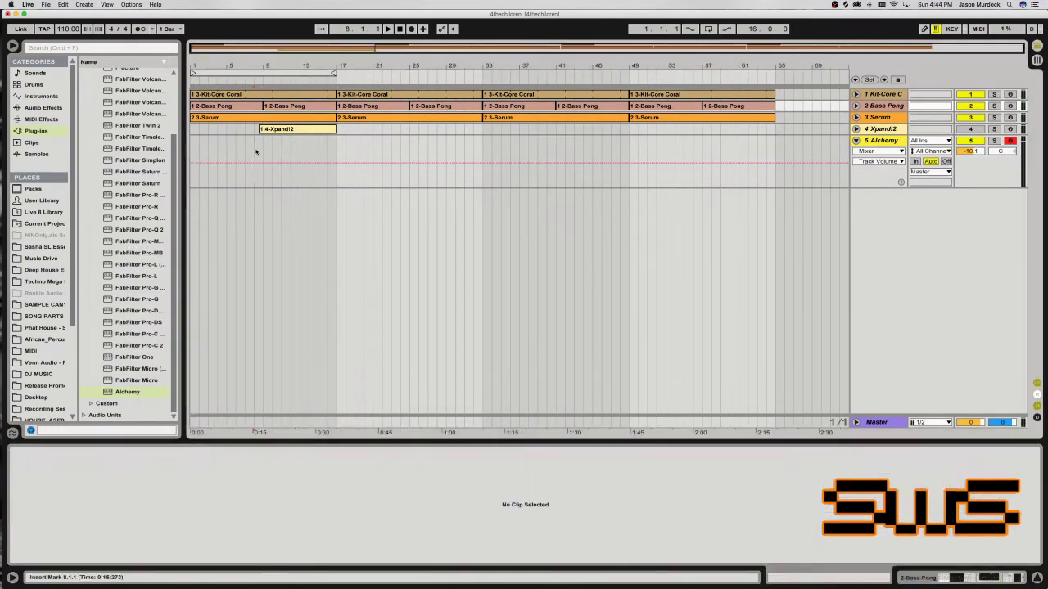
key(space)
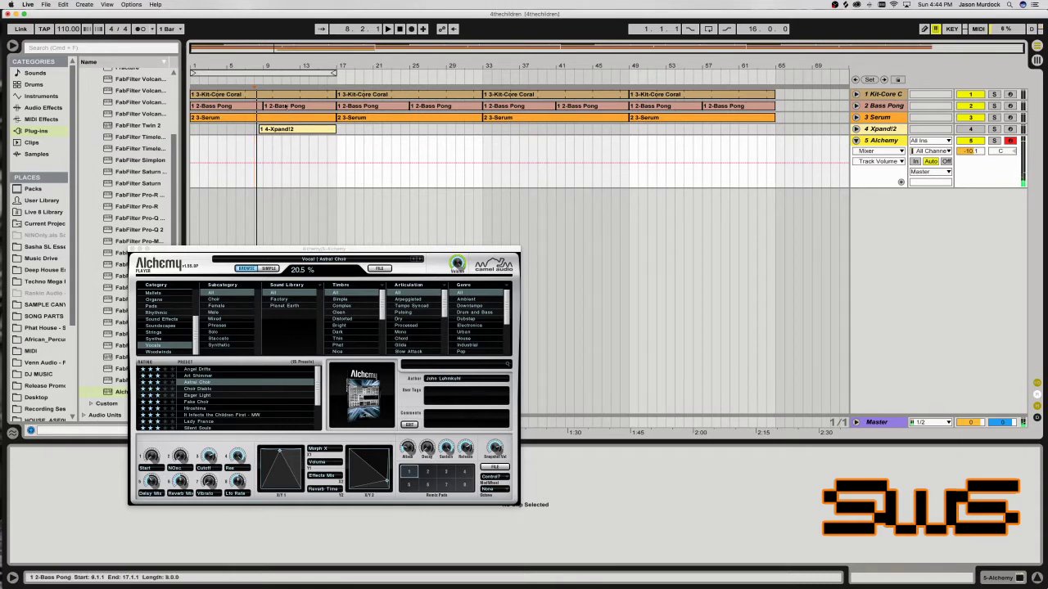
key(space)
Record a choir chord part on 5 Alchemy up to bar 17 and trim the clip to start at bar 9.
click(412, 28)
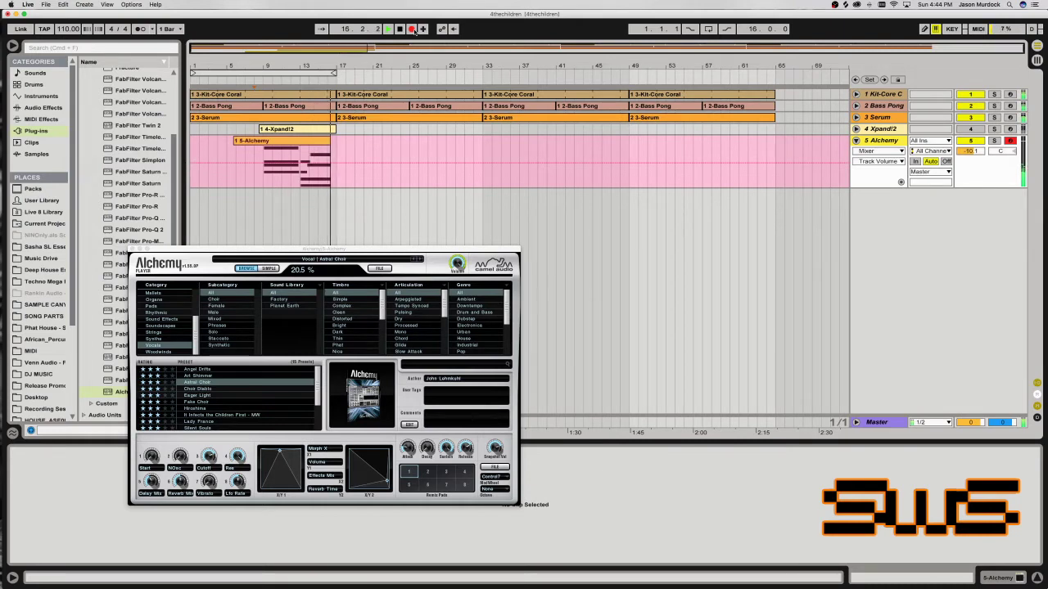
click(413, 29)
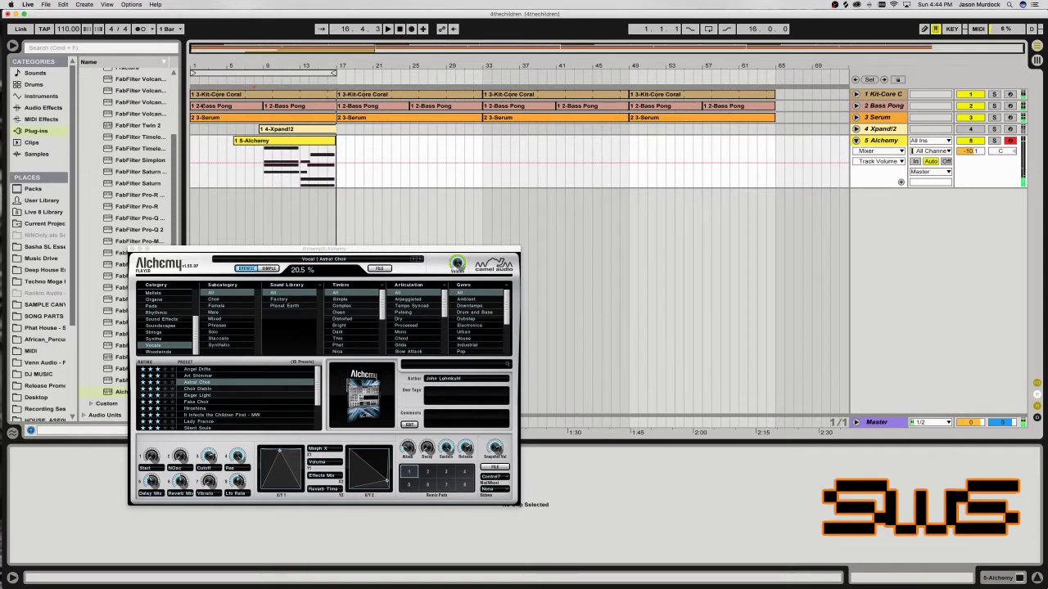
click(299, 145)
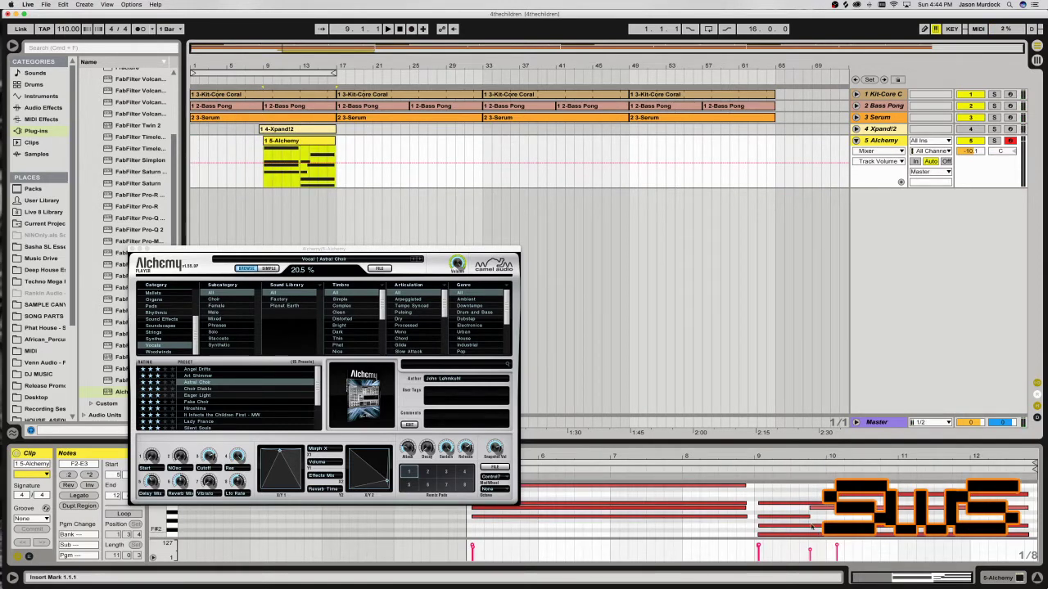
Extend the second chord's B2 and D3 notes back to about 9.1.3 and 9.1.1, and nudge all Alchemy notes slightly earlier.
mouse_move(794, 501)
mouse_down()
mouse_move(793, 524)
mouse_move(782, 509)
mouse_up()
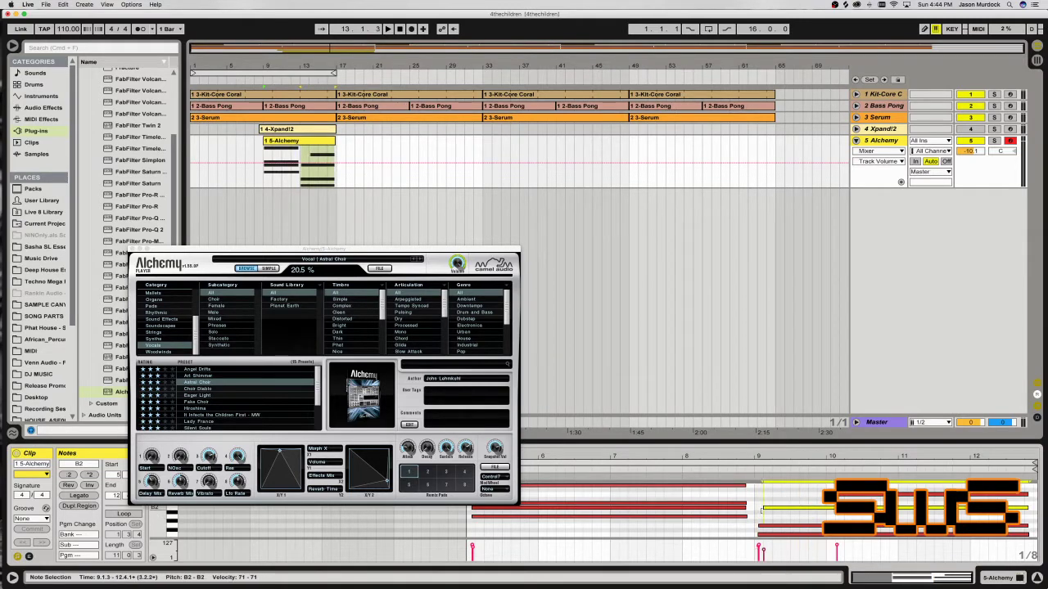
click(806, 482)
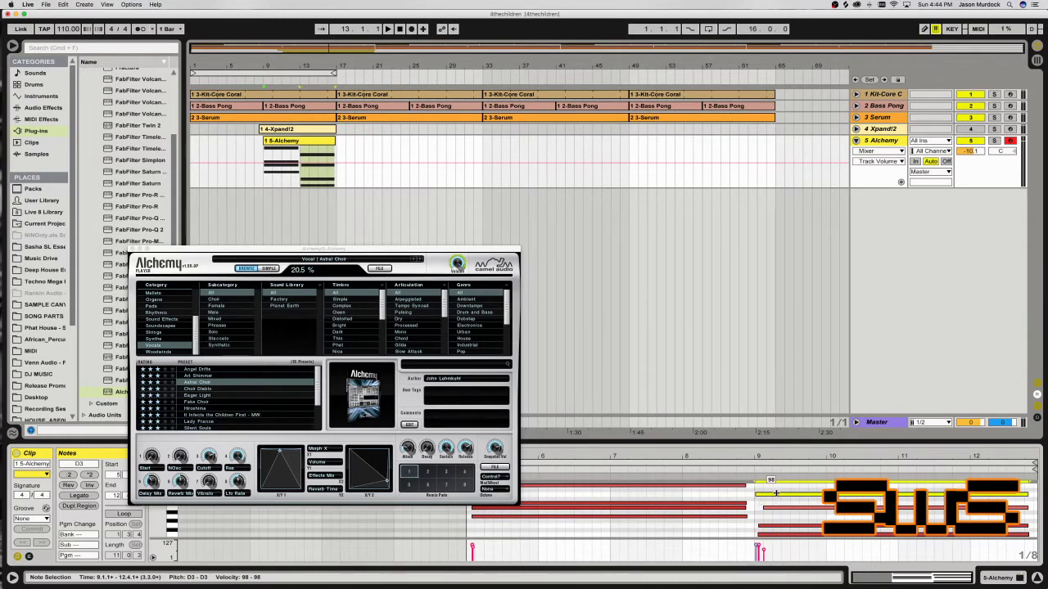
key(super+a)
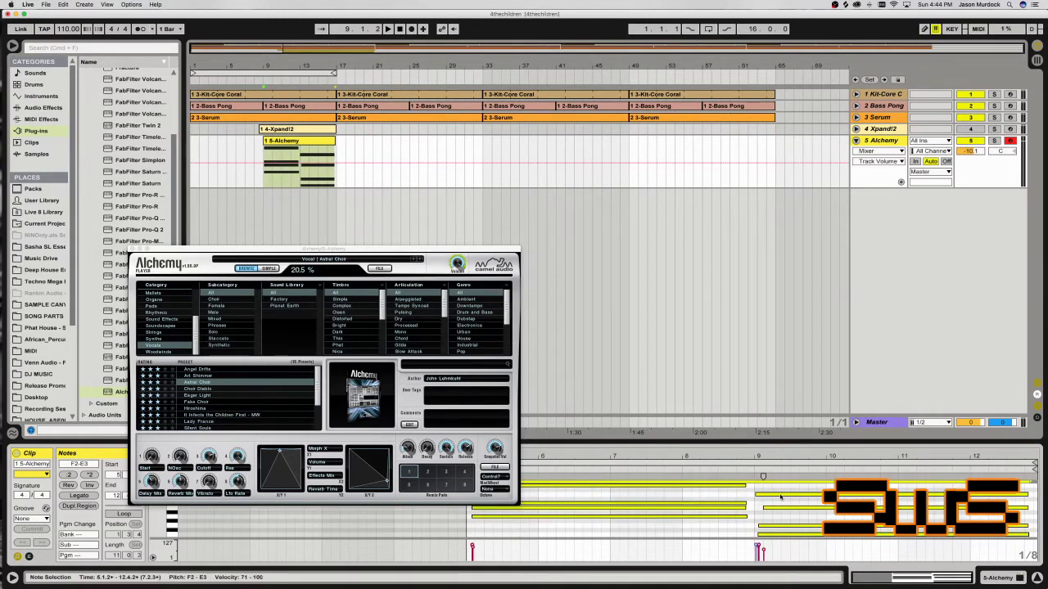
drag(778, 496, 777, 501)
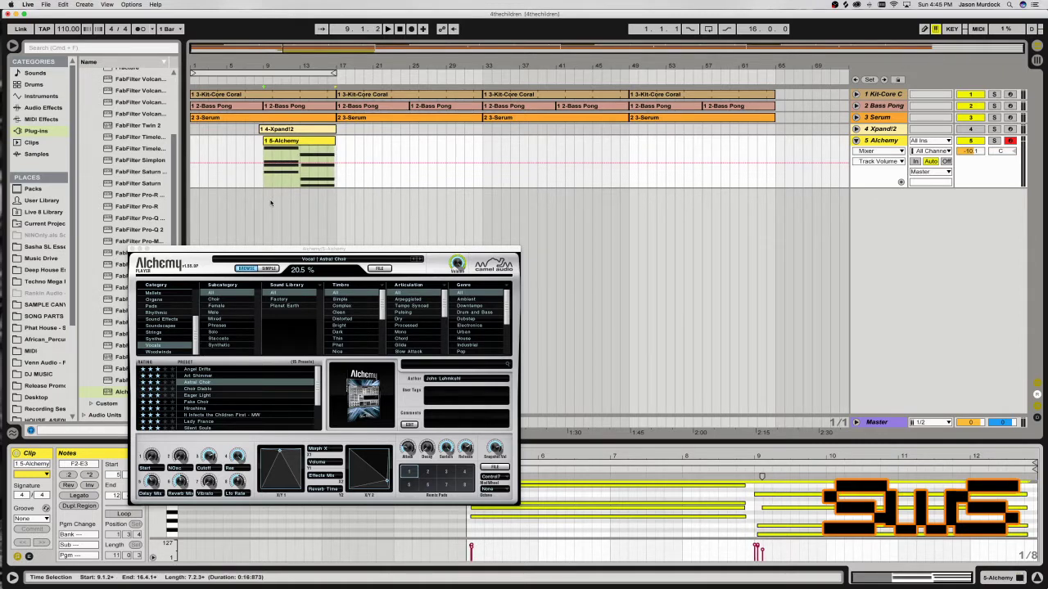
Lower the 5 Alchemy track's volume to -12.9 dB and play the arrangement from bar 1.
click(213, 191)
click(259, 98)
key(space)
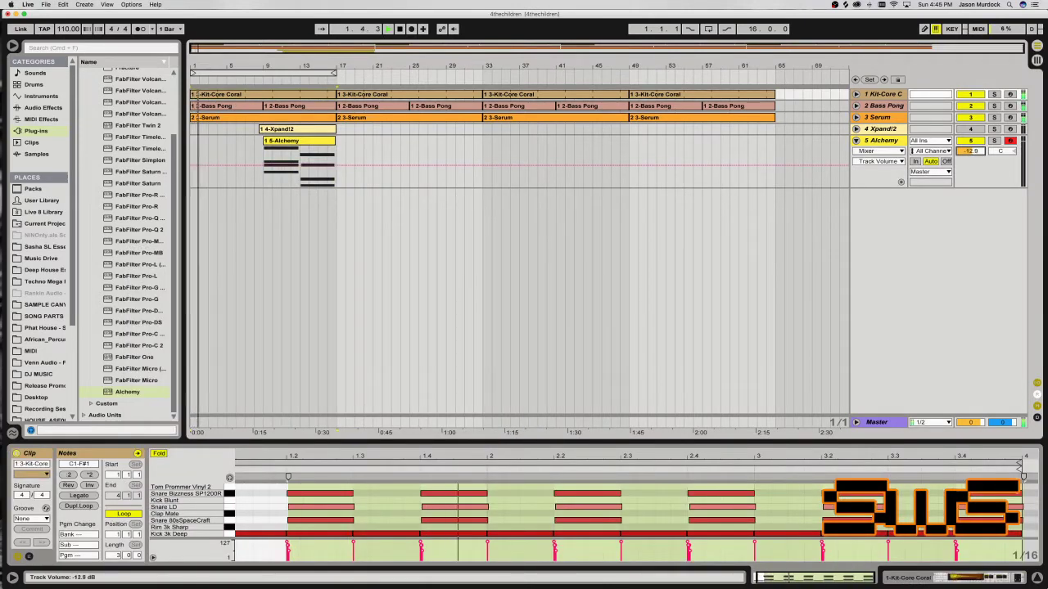
Move the 4 Xpand!2 clip later so it ends at bar 49, and continue playback from about bar 8.
drag(301, 130, 592, 133)
click(256, 84)
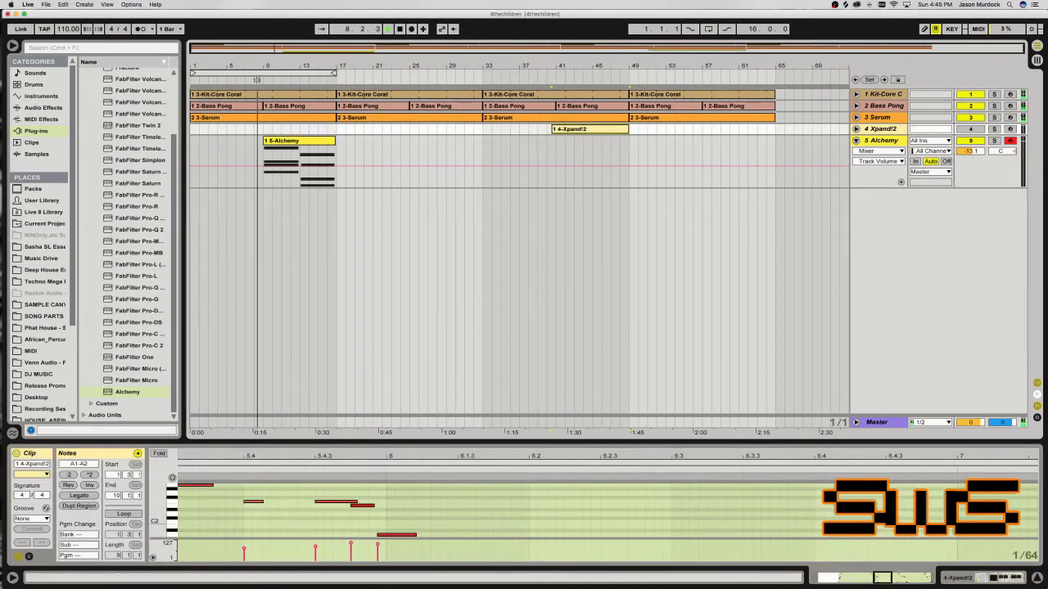
Lower the 5 Alchemy track's volume to -13.6 dB and load the Sidechain Kik 2 compressor preset onto the track.
drag(235, 49, 239, 65)
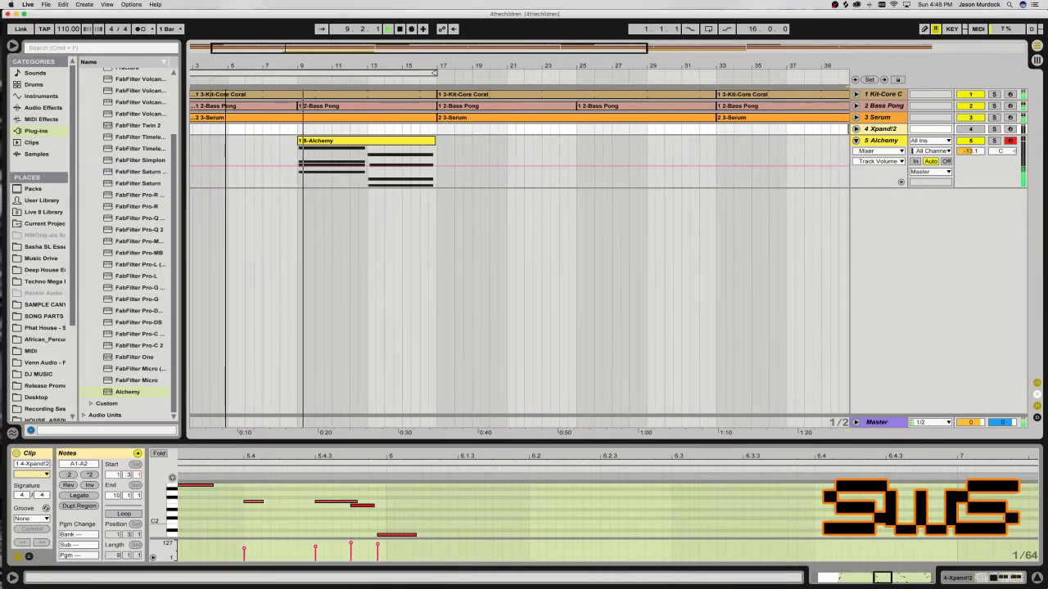
drag(975, 152, 975, 156)
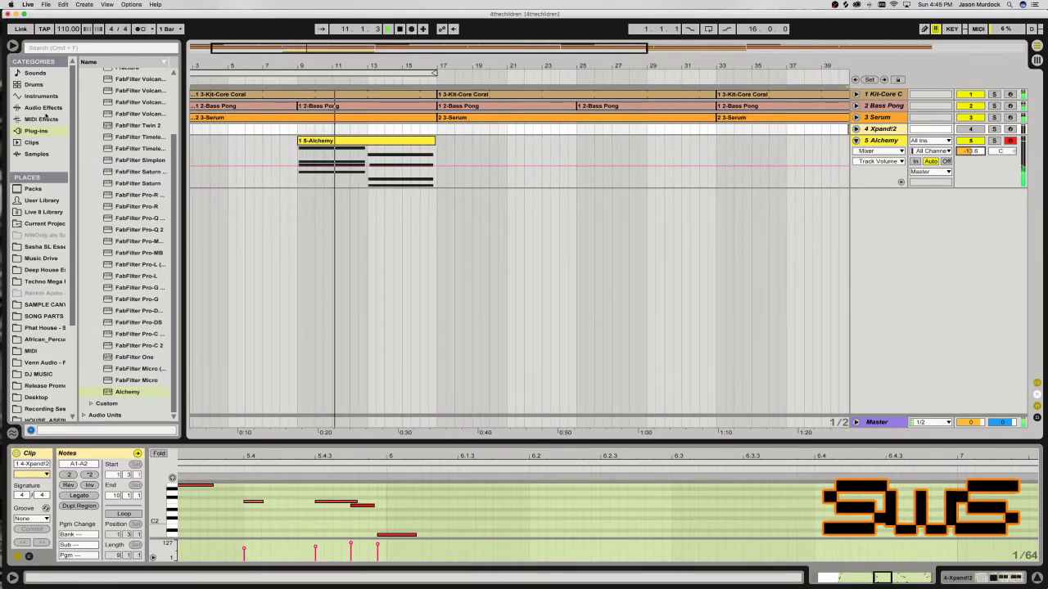
click(42, 107)
click(85, 114)
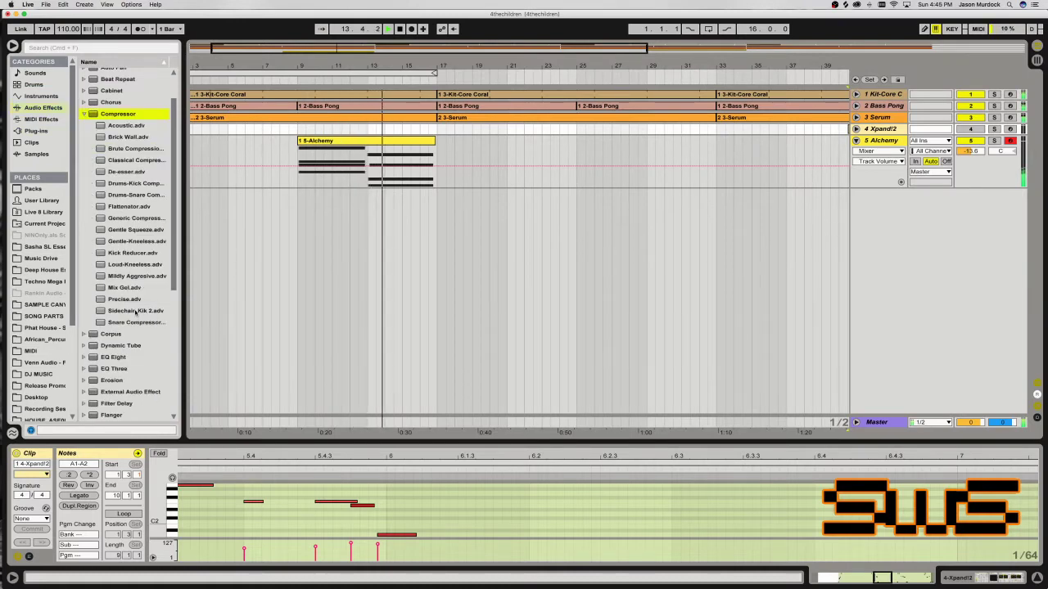
click(136, 312)
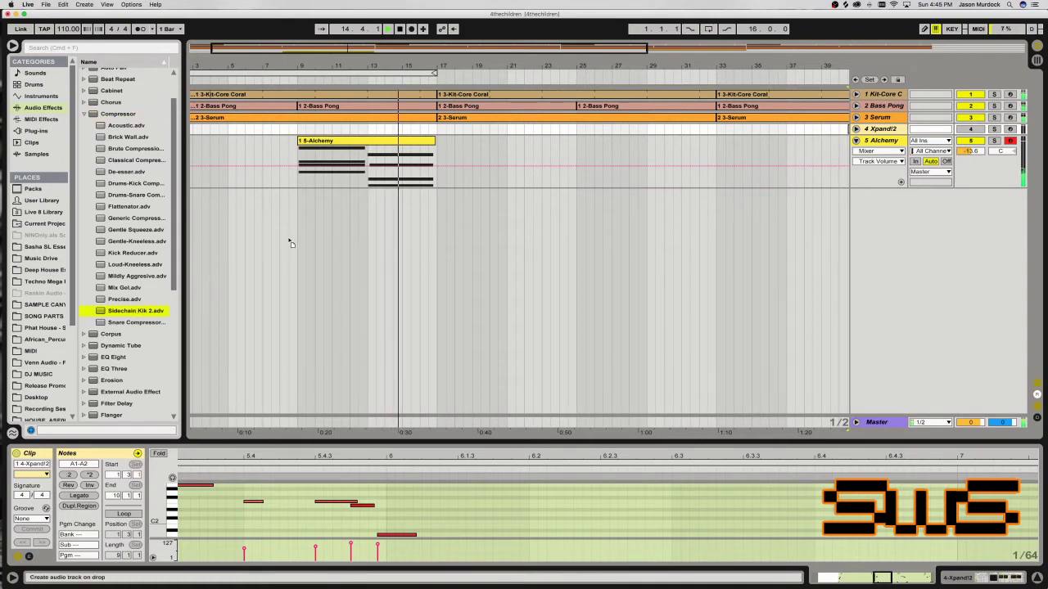
key(Return)
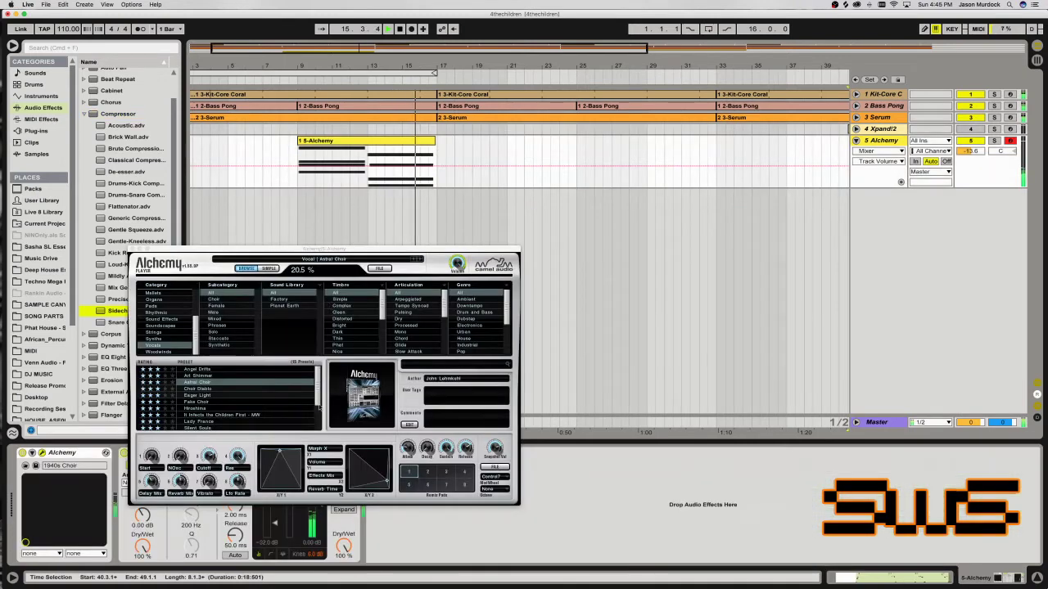
click(134, 253)
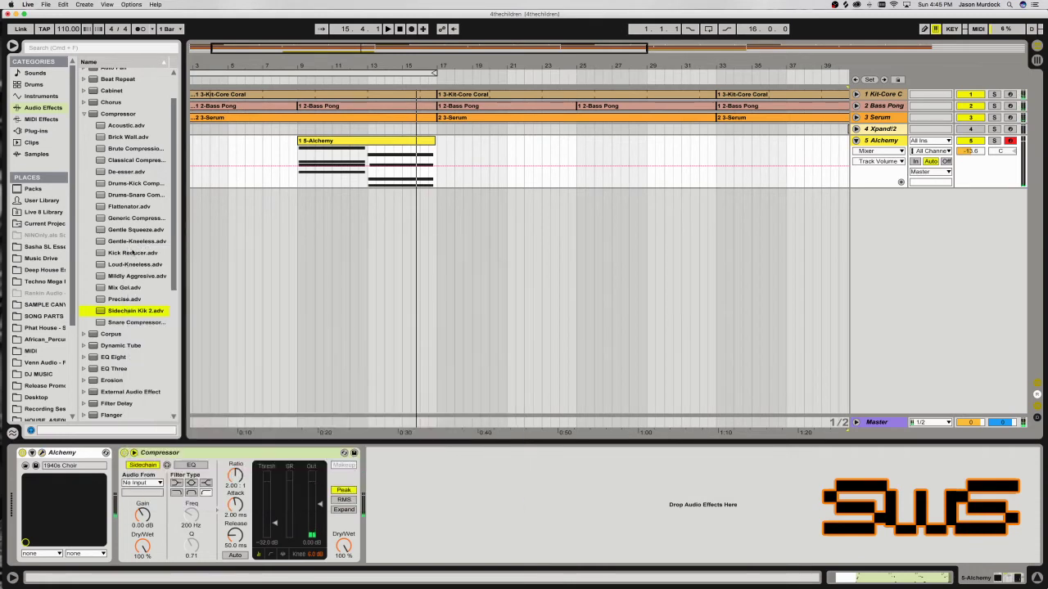
Set the compressor's sidechain source to 1-Kit-Core Coral, enable a low-pass sidechain EQ at 96.2 Hz, and raise the threshold slightly during playback.
click(144, 483)
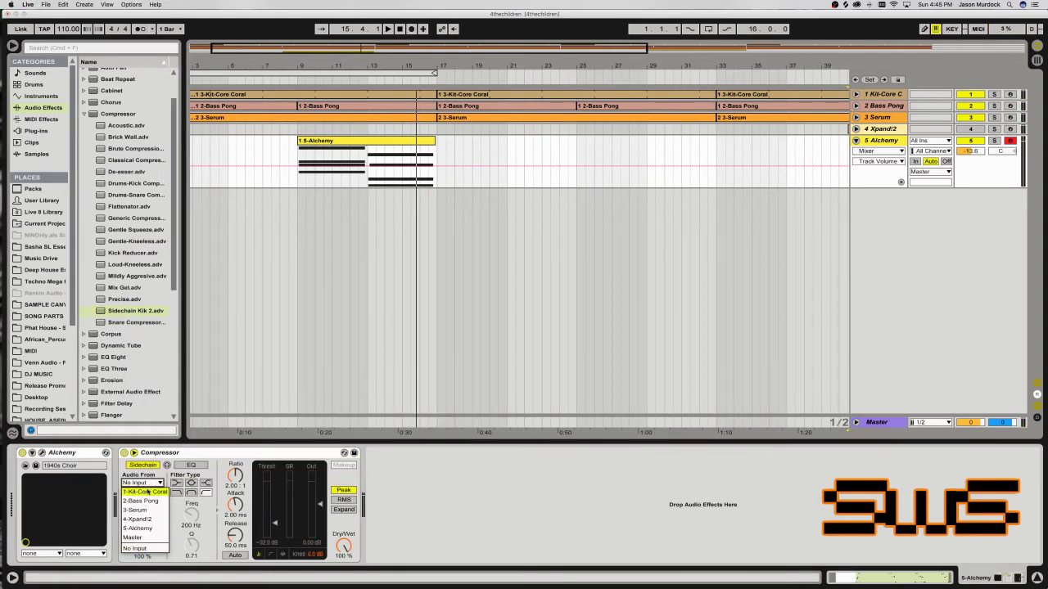
click(148, 492)
click(191, 483)
click(192, 465)
drag(191, 515, 189, 524)
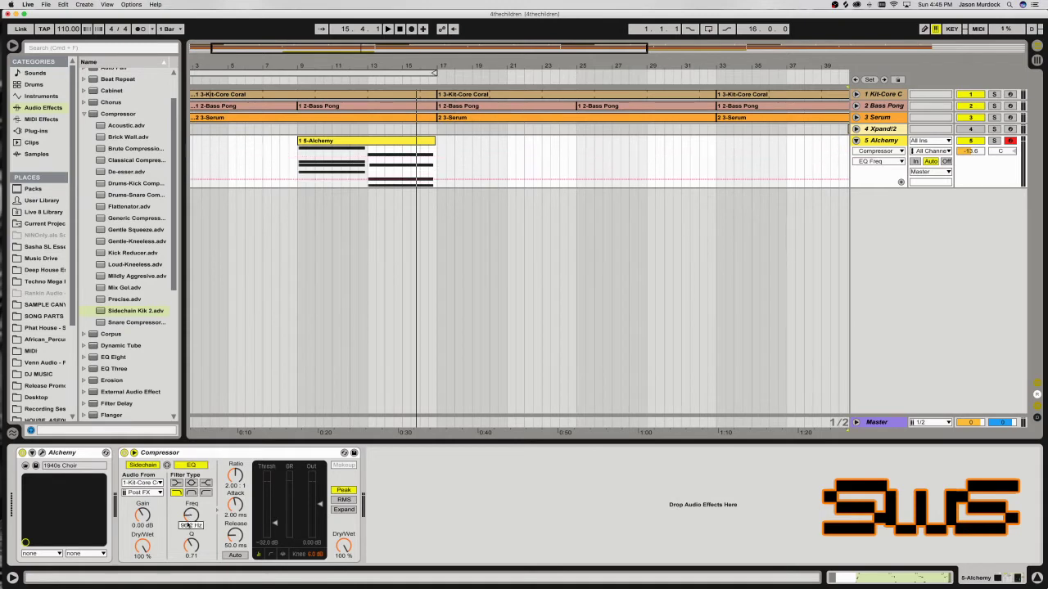
key(space)
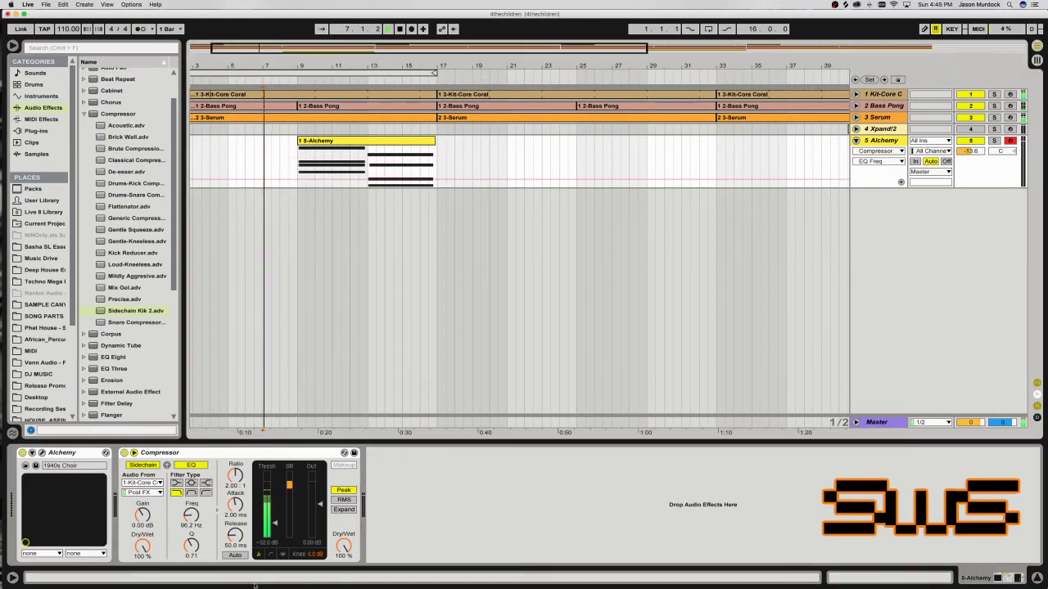
click(273, 523)
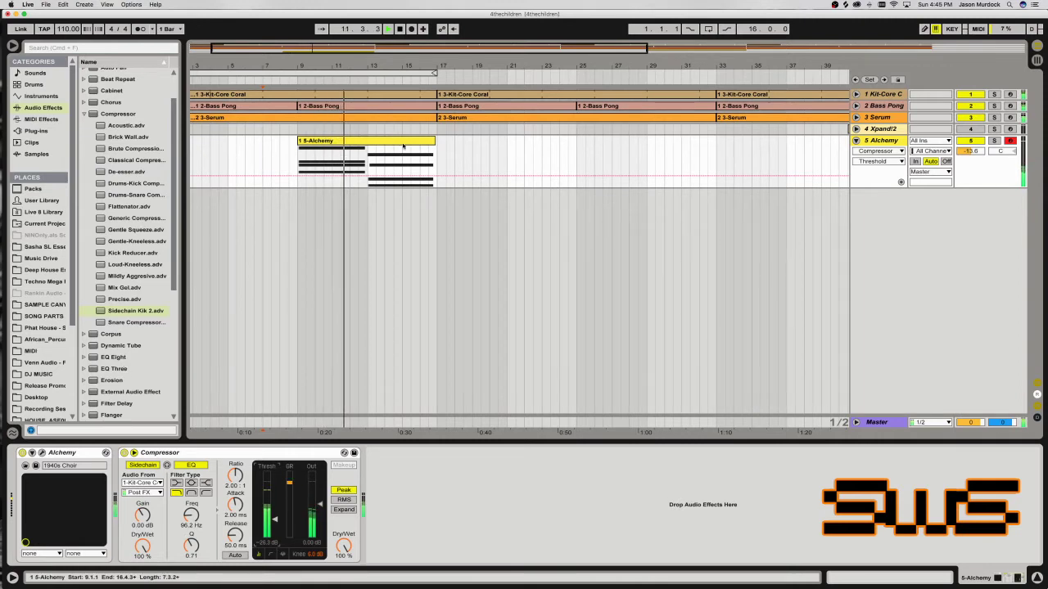
Solo 5 Alchemy, audition its chords around the change at bar 13, and open the clip's notes.
click(993, 142)
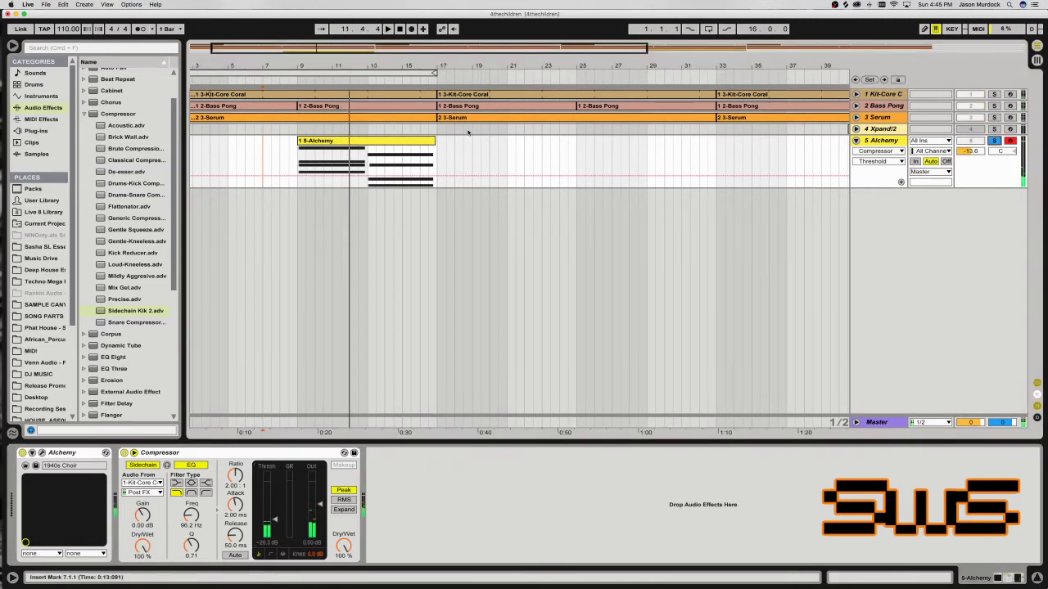
click(341, 140)
click(368, 158)
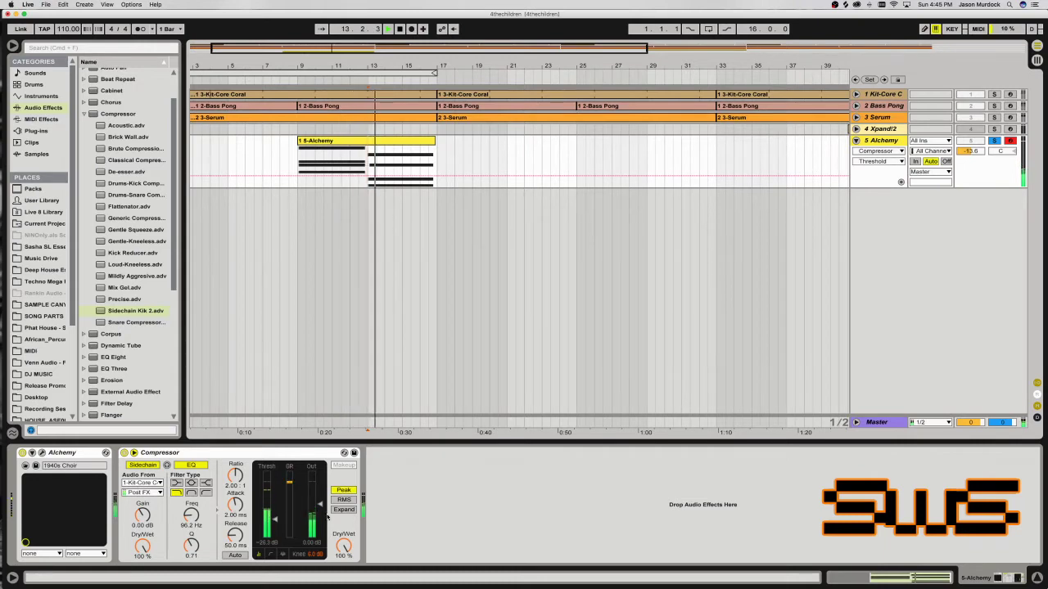
double_click(380, 140)
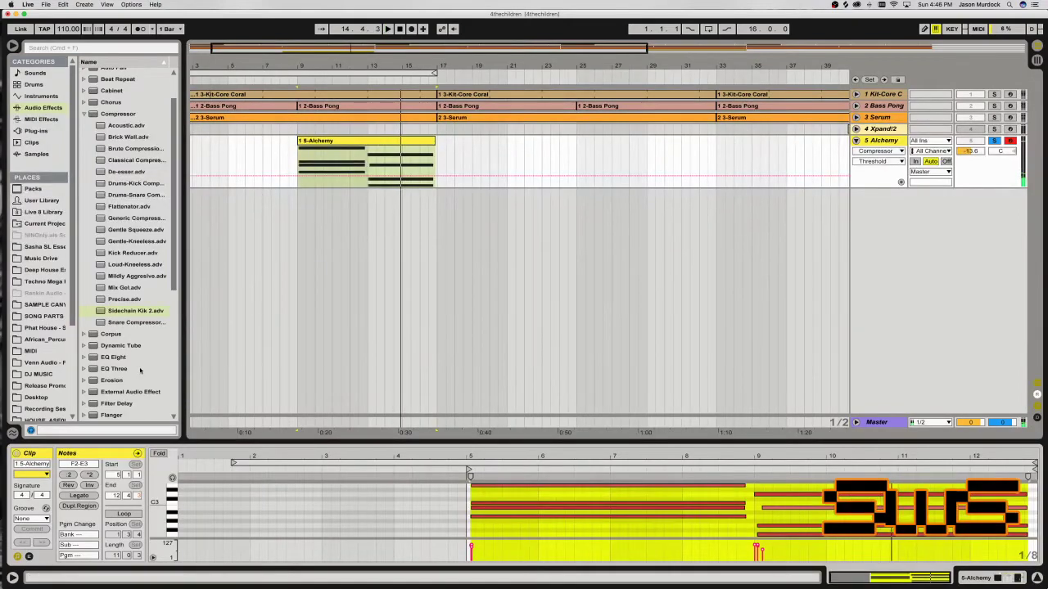
Fold the Alchemy clip's note display and delete the F2 note from the second chord.
click(160, 453)
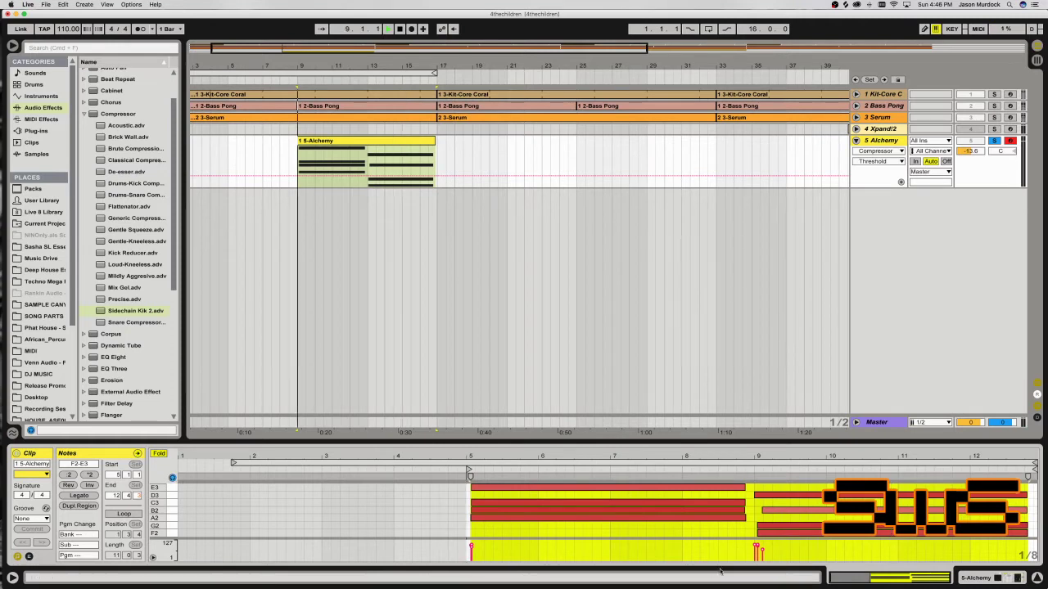
click(763, 534)
drag(766, 536, 766, 528)
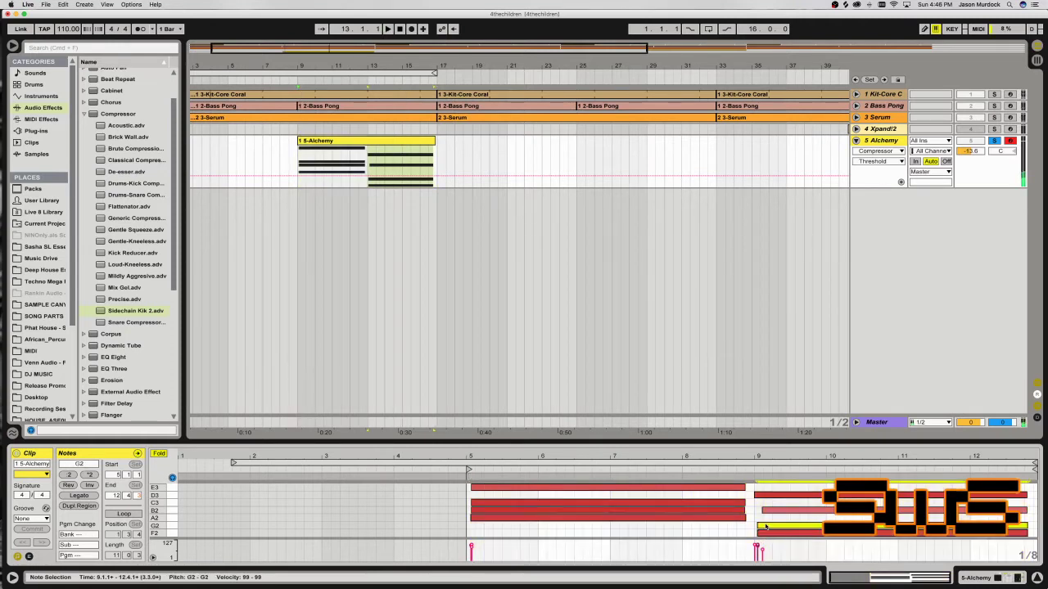
click(761, 537)
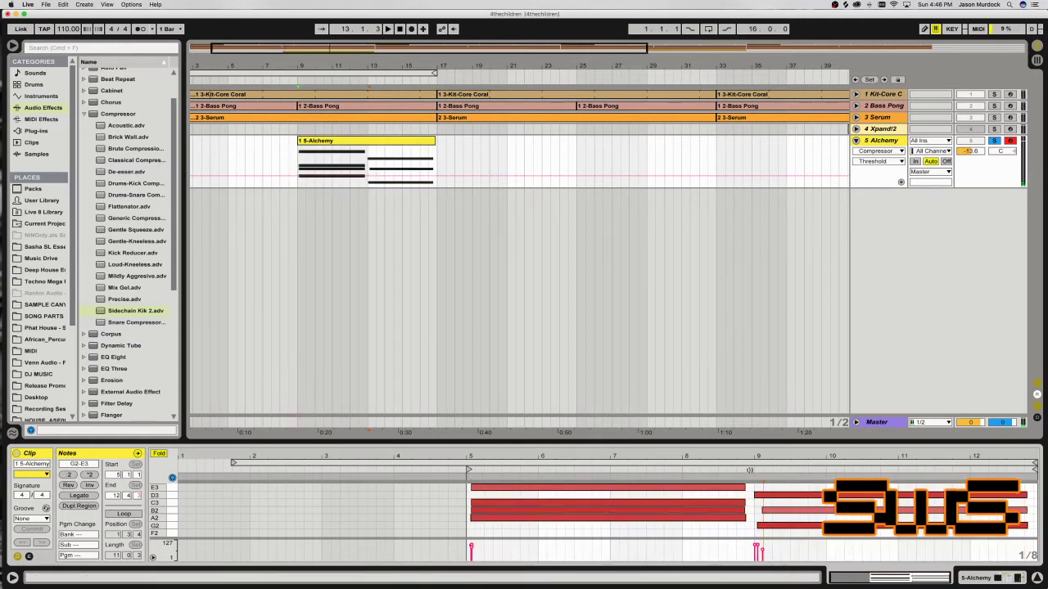
Play back the edited chords from bar 13 and again from bar 9, with the 5 Alchemy solo turned off.
key(space)
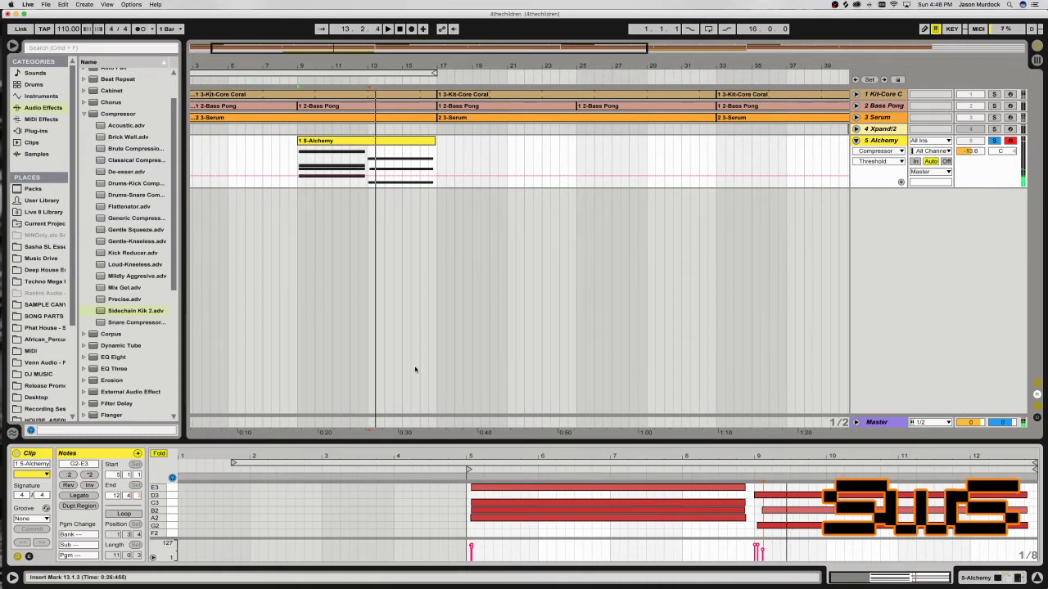
click(376, 140)
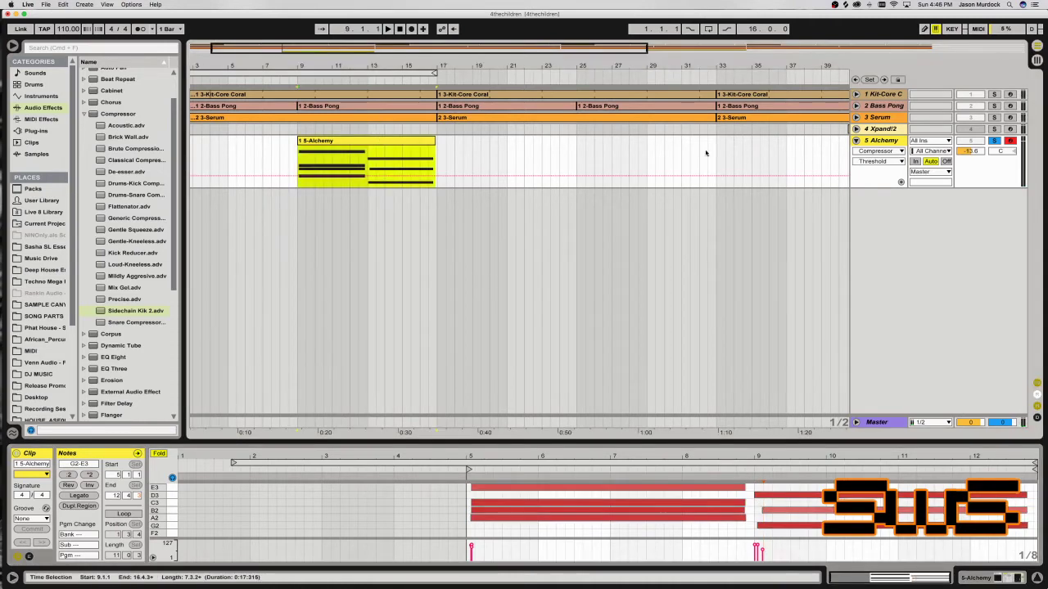
key(space)
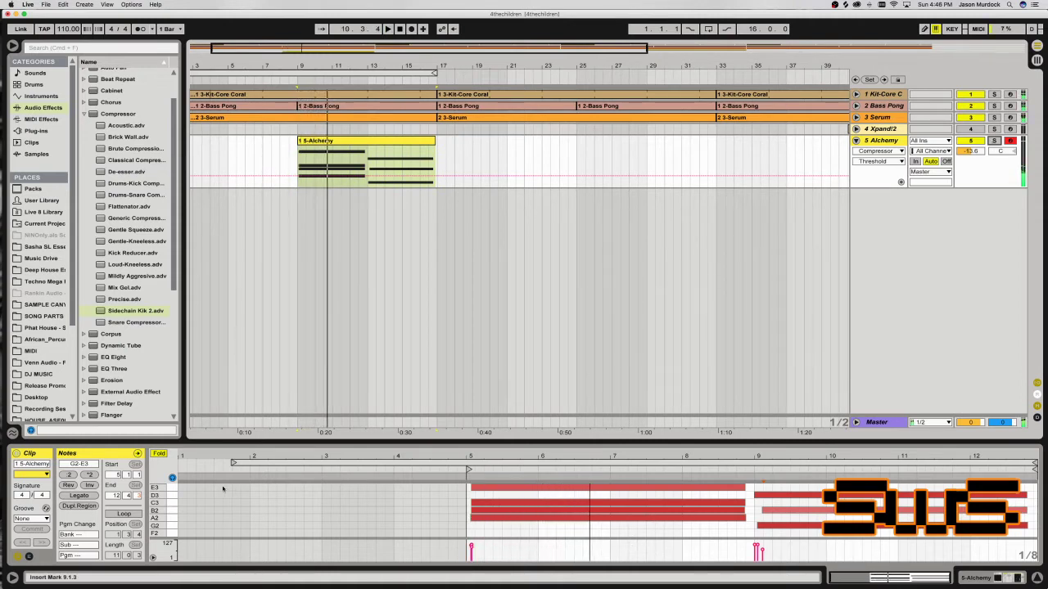
Add a C3 note to the second chord at 9.1.1 and lengthen it to 11.4.3.
click(159, 453)
click(160, 454)
click(160, 453)
click(160, 453)
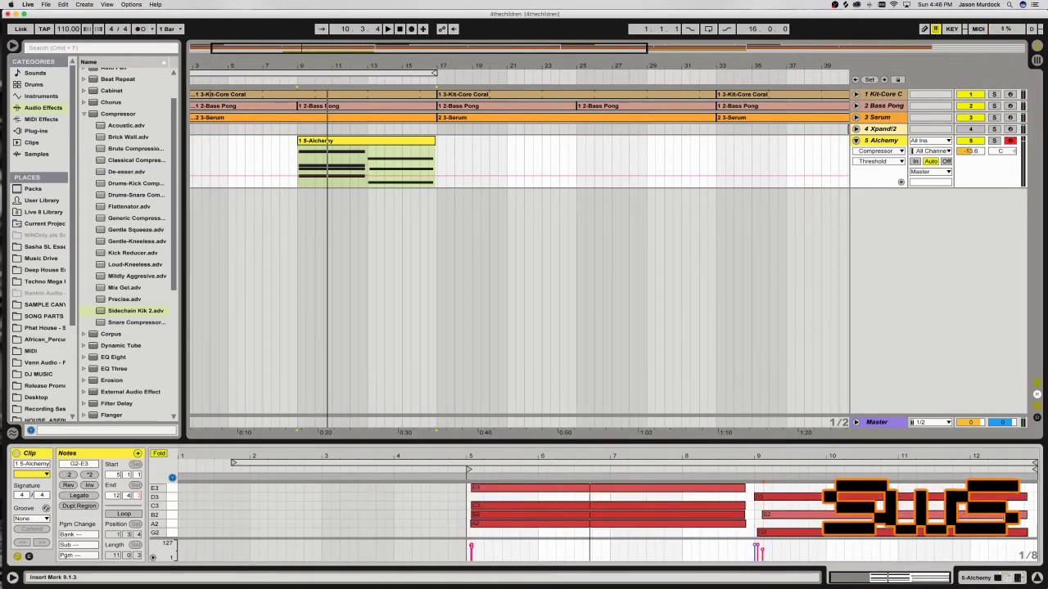
click(760, 506)
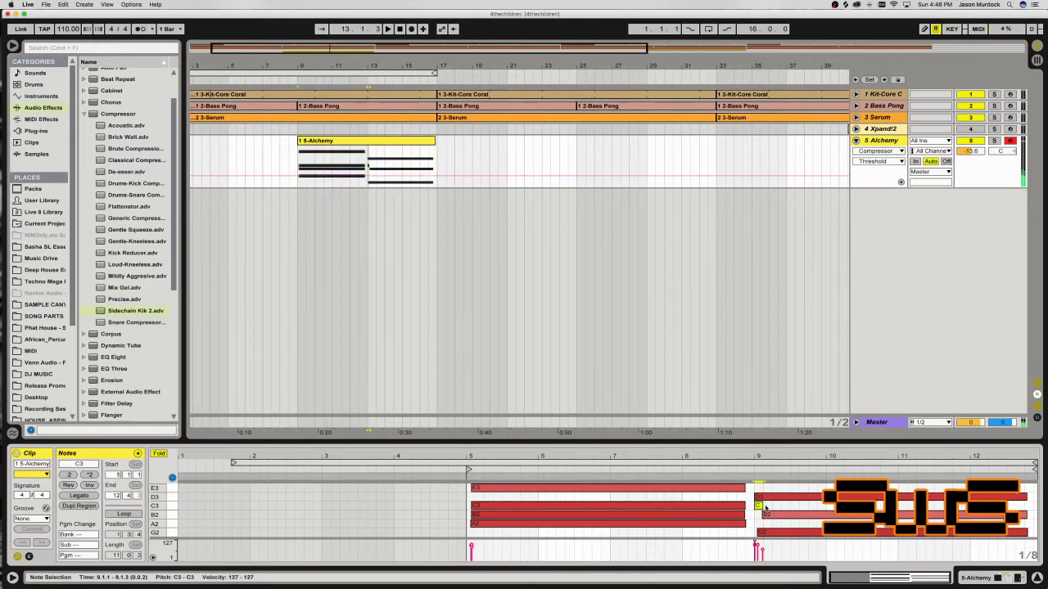
drag(761, 506, 962, 506)
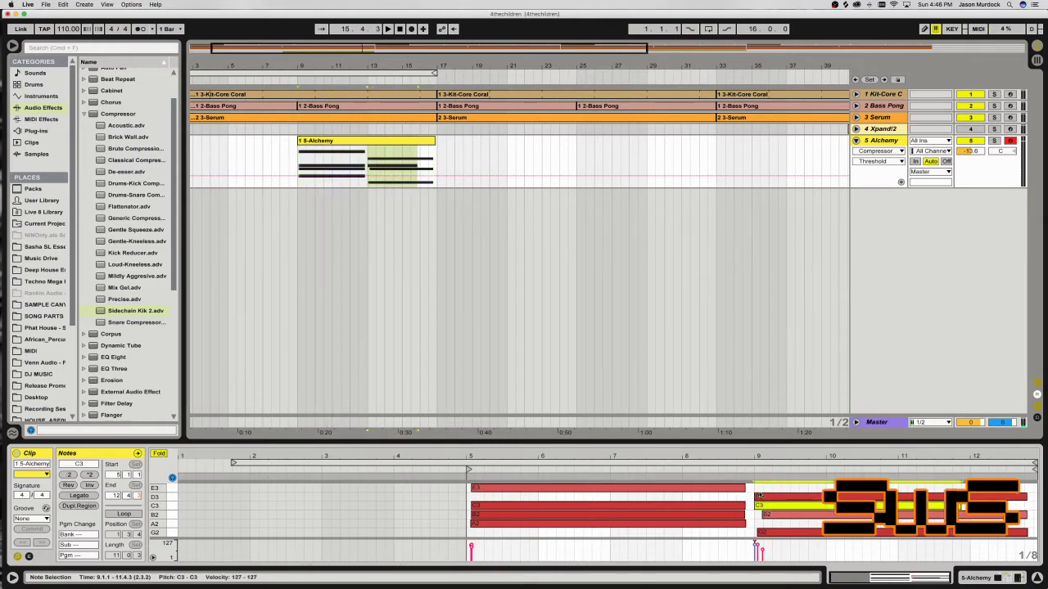
Select the second chord's G2, B2, C3 and D3 notes to audition them.
shift+click(769, 497)
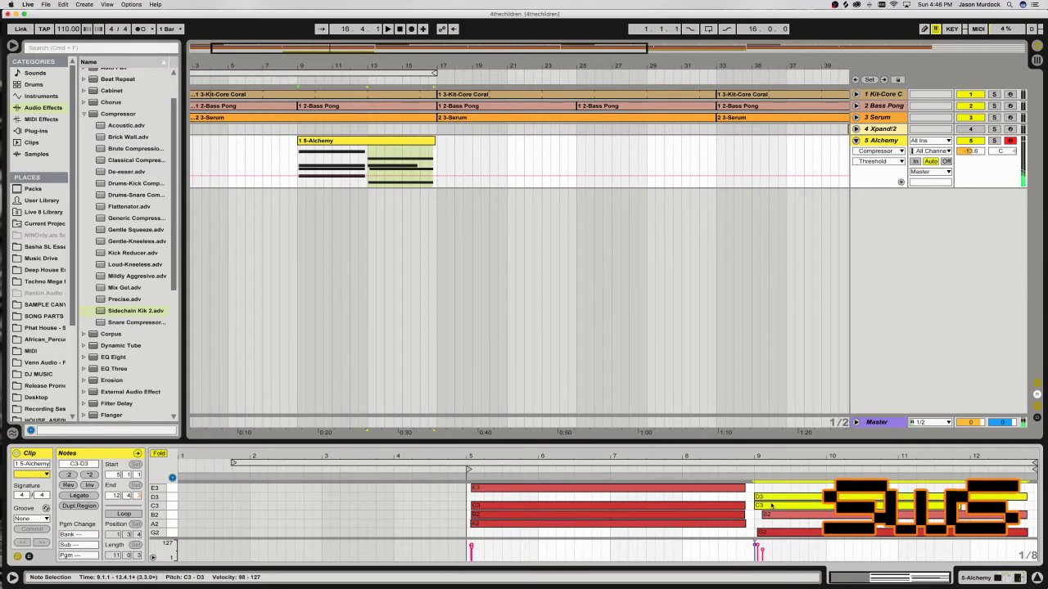
shift+click(773, 516)
shift+click(775, 507)
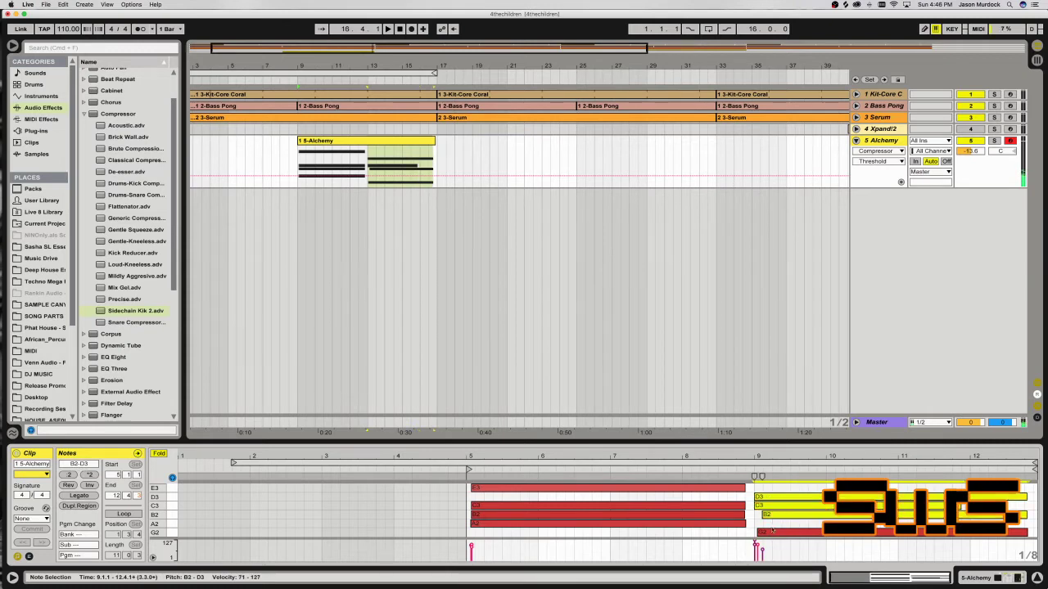
shift+click(772, 532)
shift+click(760, 497)
shift+click(761, 505)
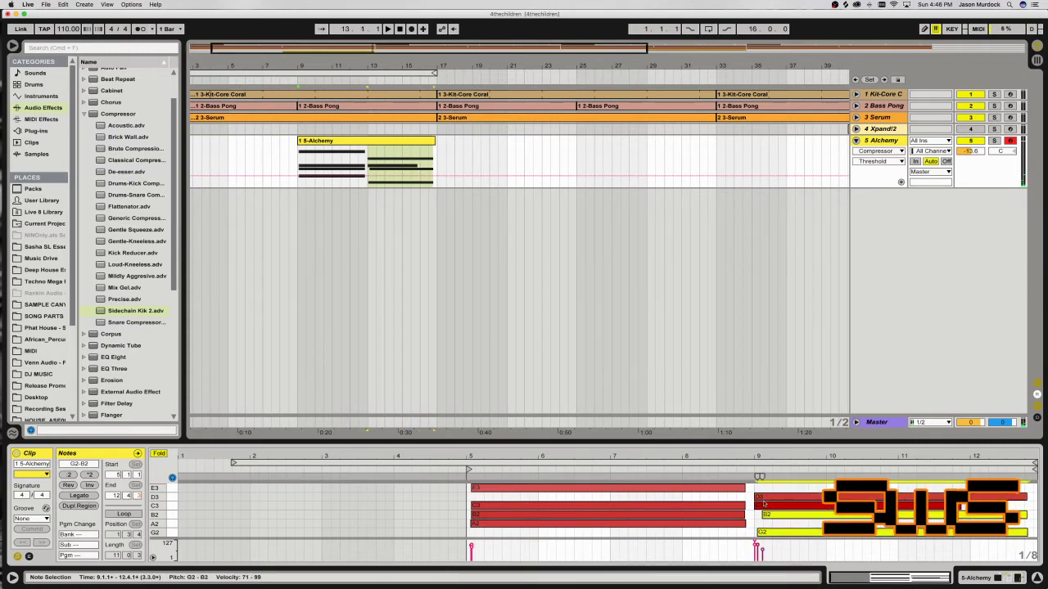
shift+click(759, 497)
shift+click(771, 513)
shift+click(772, 513)
shift+click(769, 533)
shift+click(770, 533)
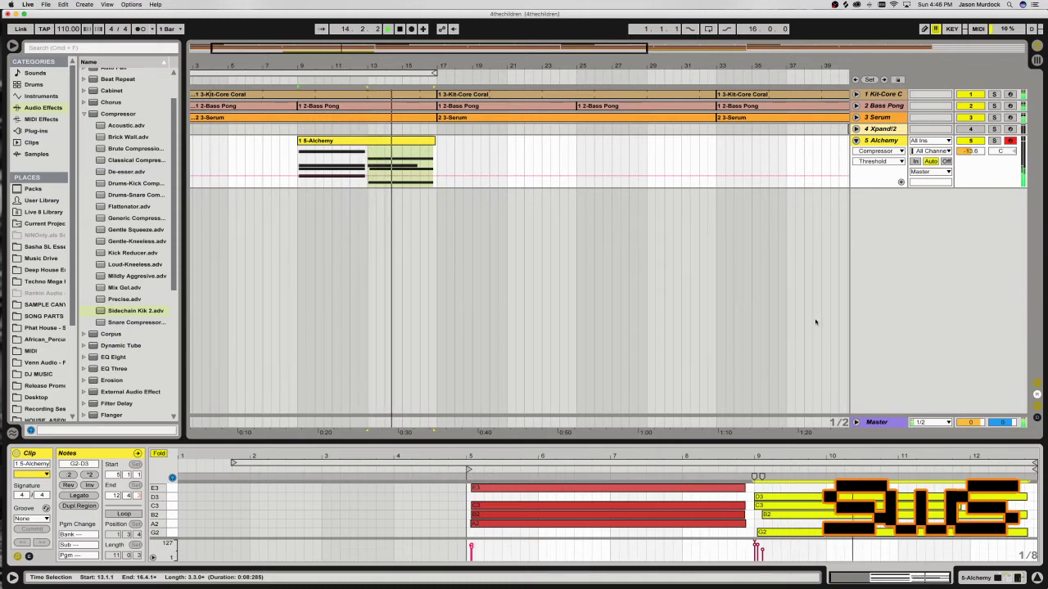
Solo 5 Alchemy and listen to the transition between the two chords from about bar 9.
click(995, 141)
click(386, 136)
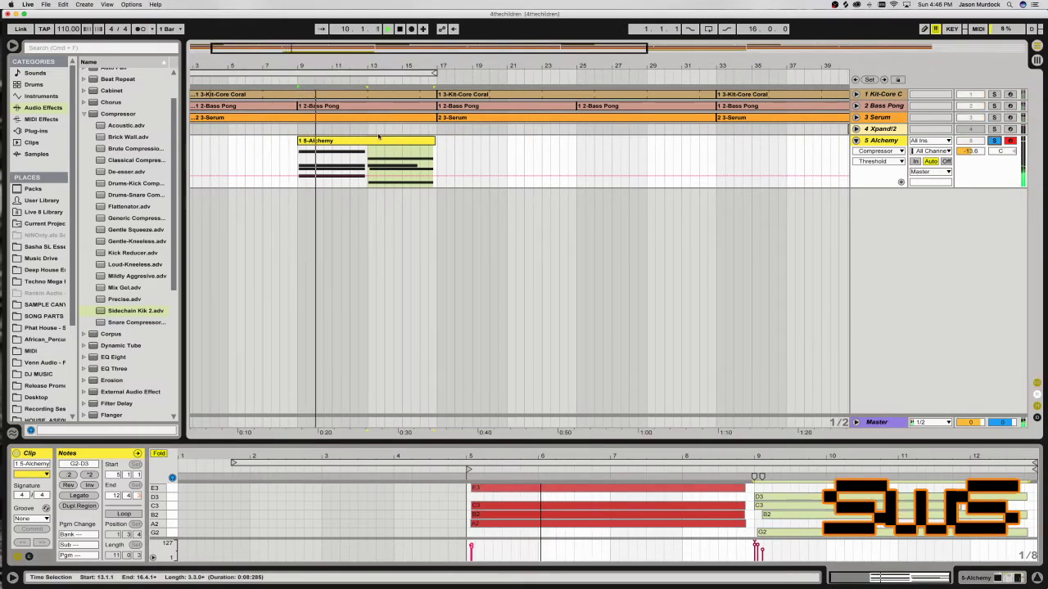
click(739, 481)
drag(740, 456, 691, 455)
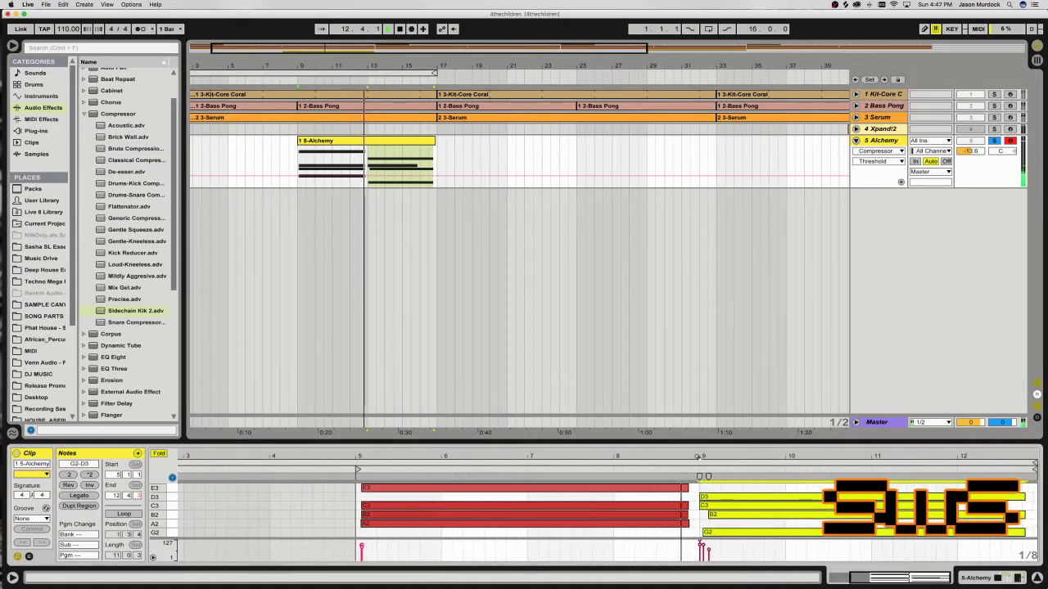
Transpose the second chord's added C3 note up four semitones to E3.
click(717, 506)
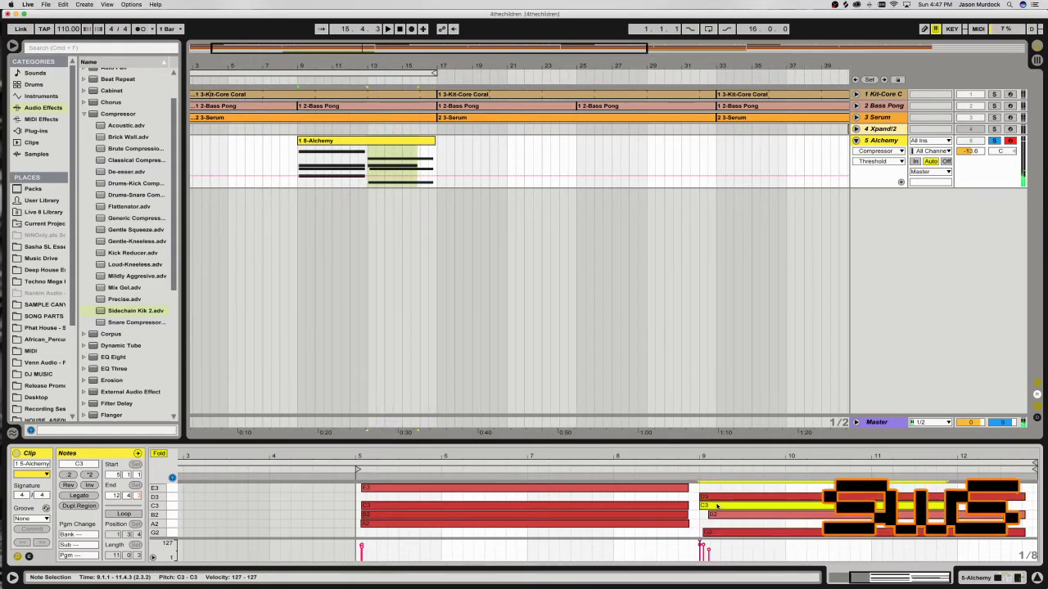
key(Up)
key(Up)
key(Up)
key(Up)
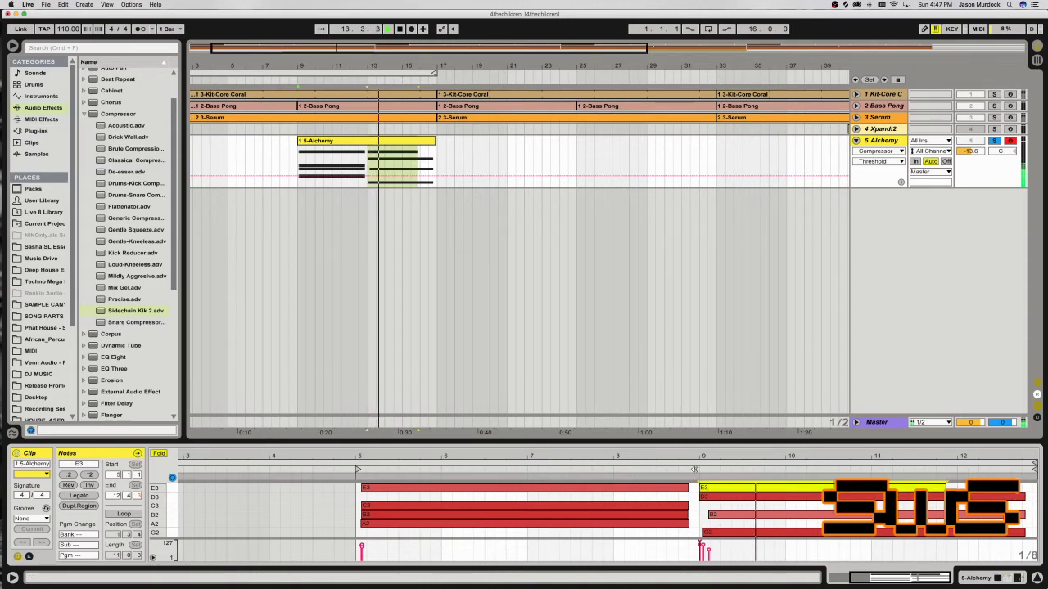
Play the choir part from bar 9 in solo, then turn the solo off and listen to it with the full arrangement.
click(300, 164)
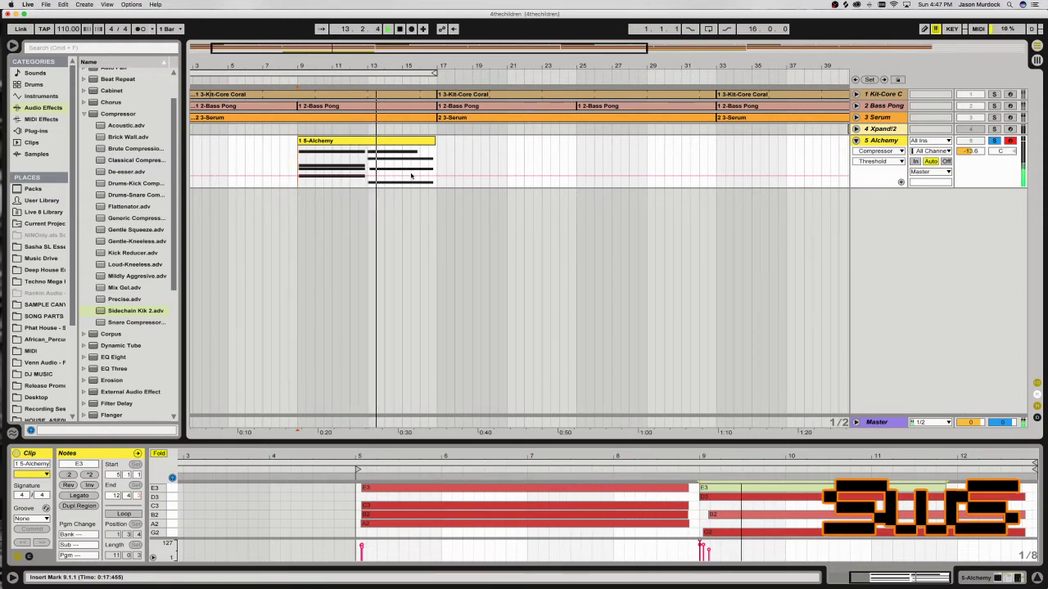
drag(696, 555, 697, 562)
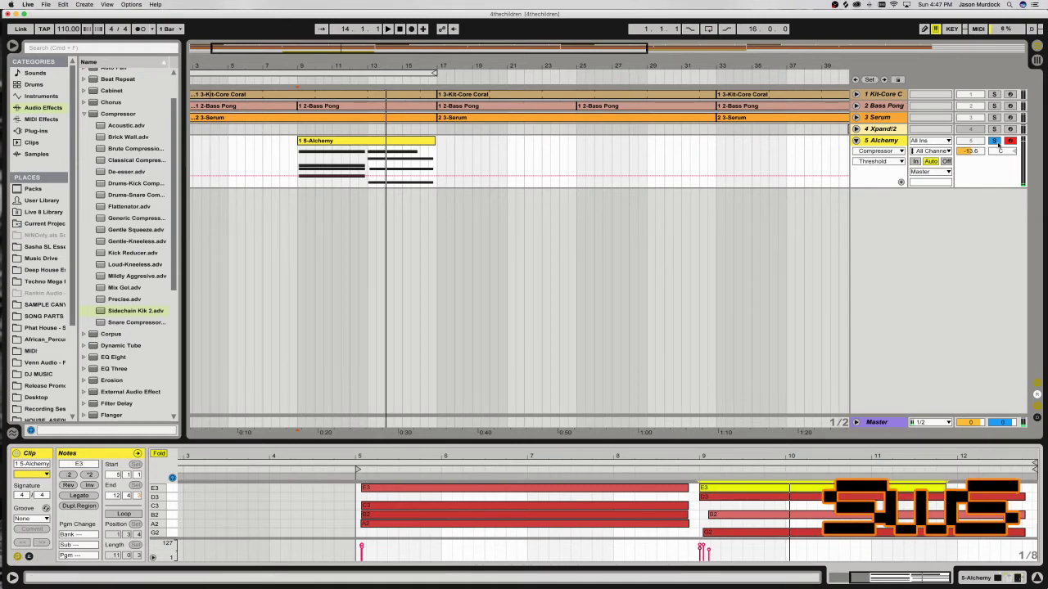
click(668, 137)
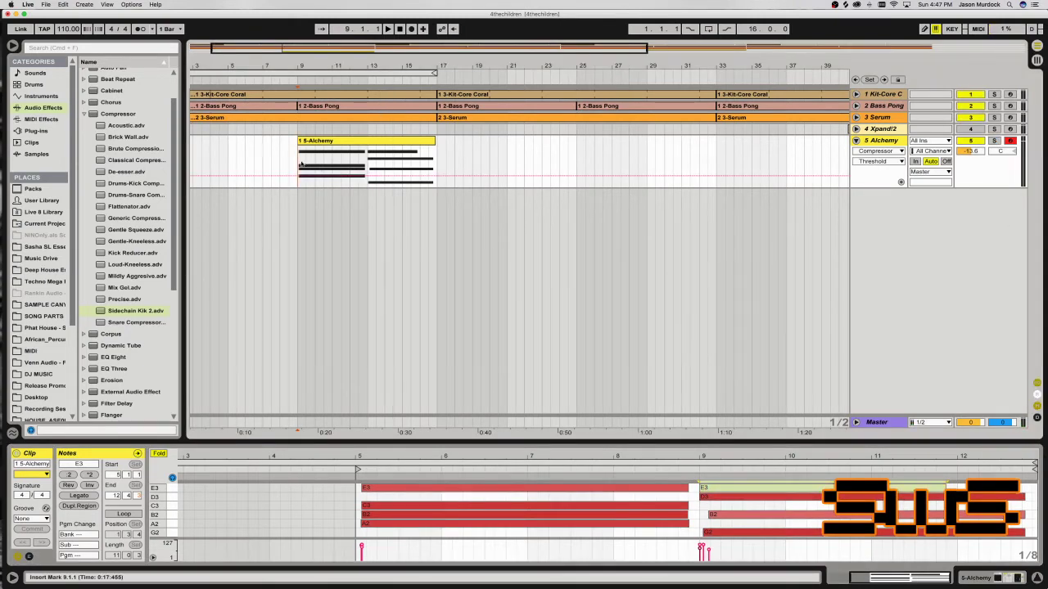
mouse_move(357, 46)
mouse_down()
mouse_move(352, 54)
mouse_move(366, 62)
mouse_up()
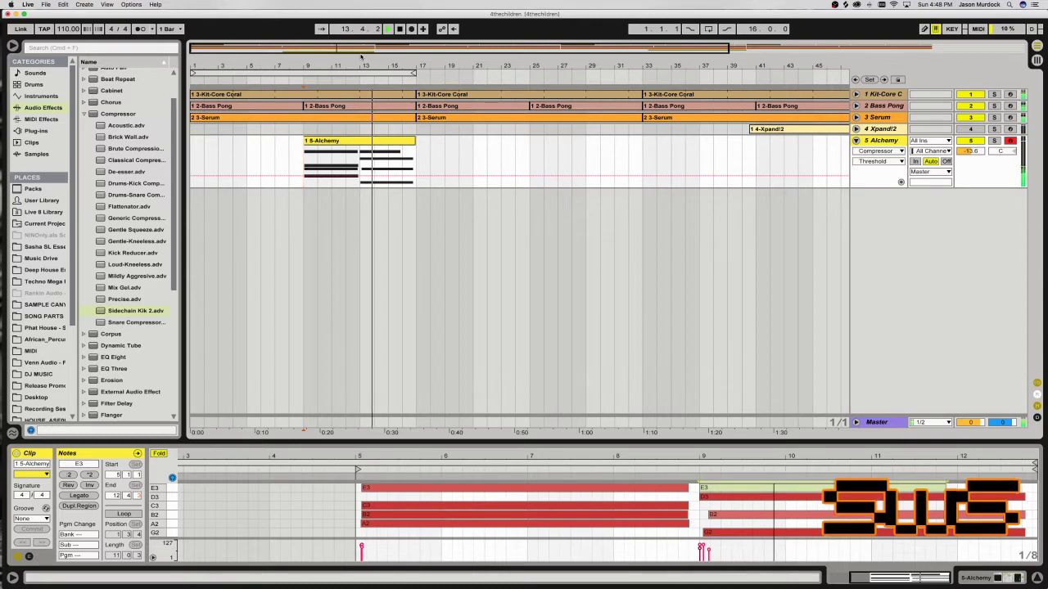
key(minus)
key(minus)
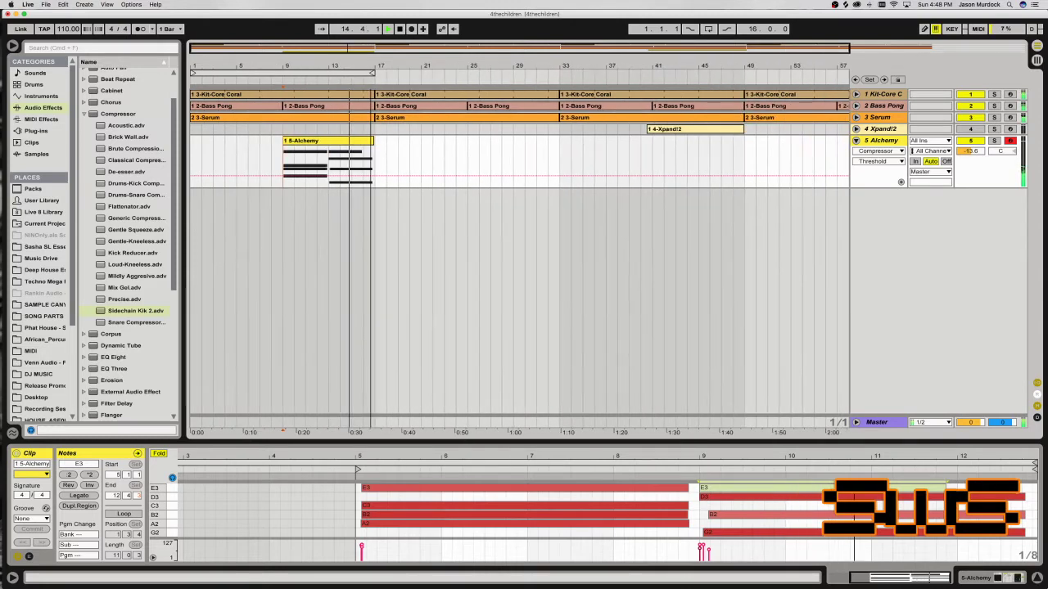
Duplicate the 5-Alchemy choir clip from bar 9 so that a copy starts at bar 17.
drag(374, 163, 329, 162)
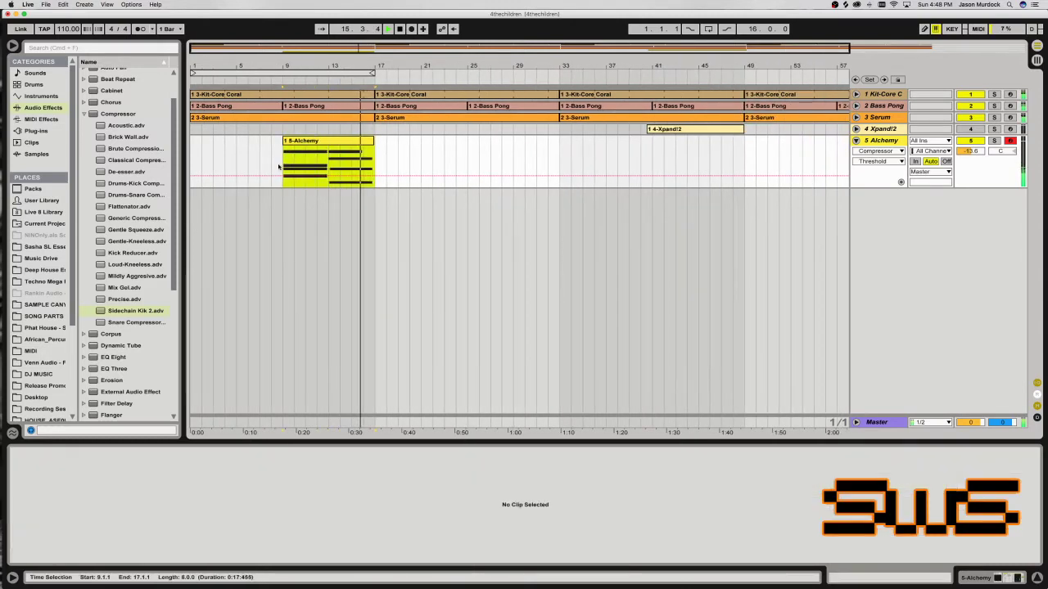
click(320, 141)
key(ctrl+d)
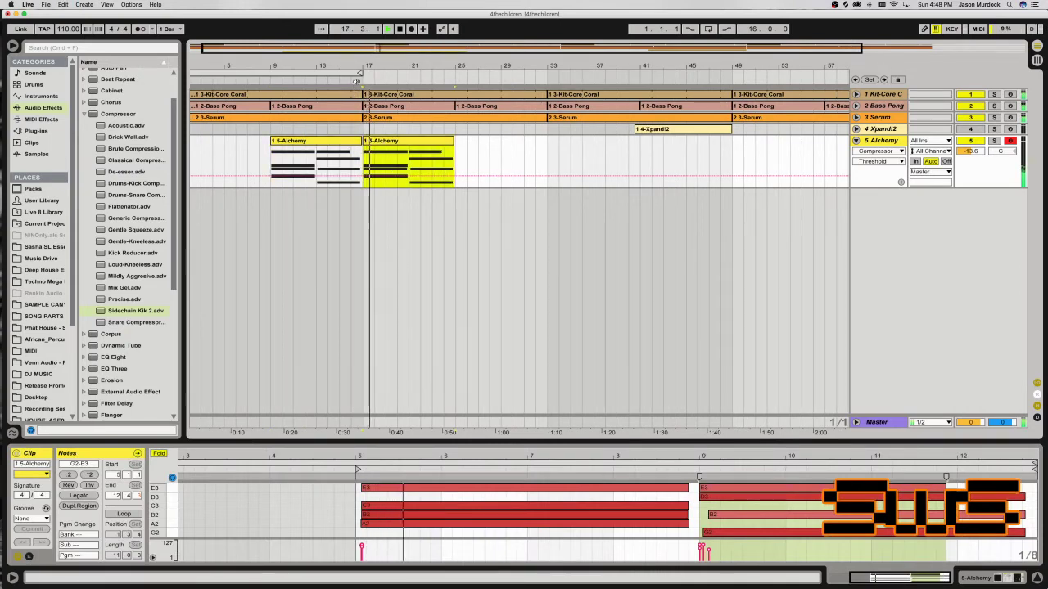
Extend the arrangement loop to a length of 49 bars.
drag(190, 164, 744, 164)
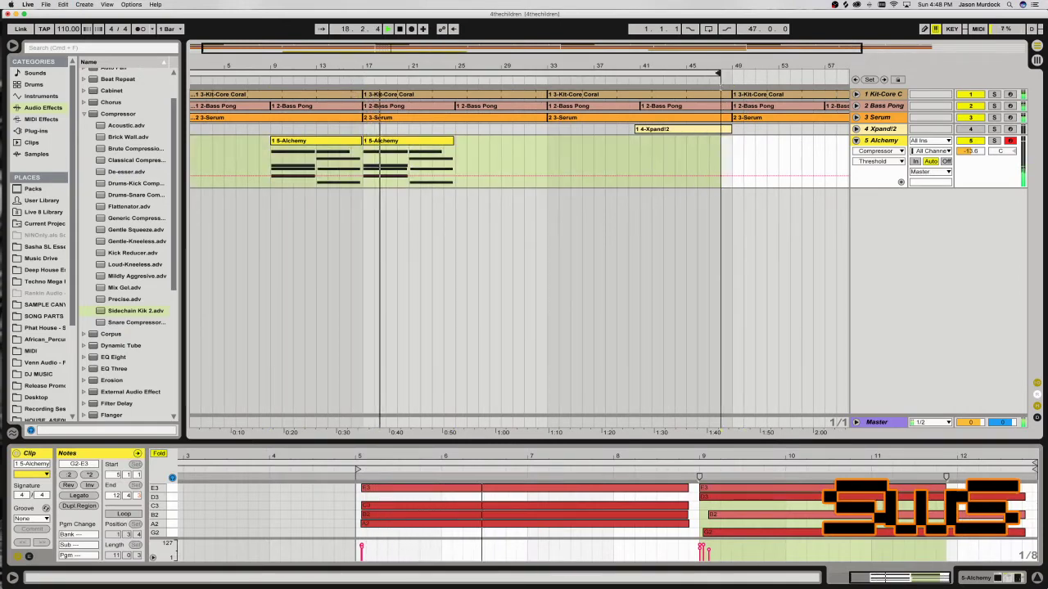
click(696, 160)
click(696, 117)
click(696, 160)
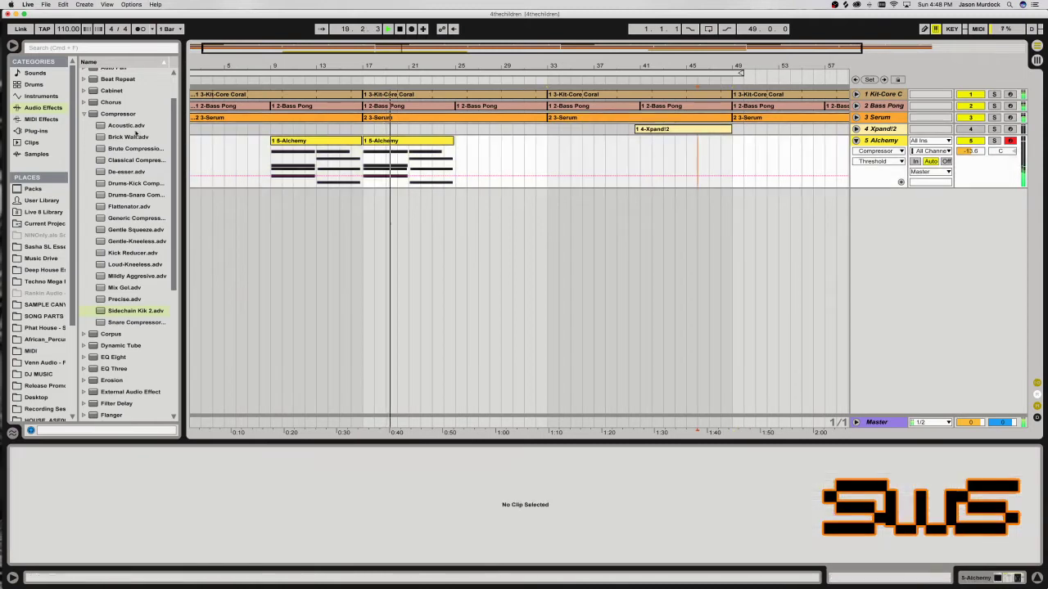
Move the sidechained Compressor behind the plain Compressor in the 5 Alchemy device chain.
click(119, 114)
key(shift+Tab)
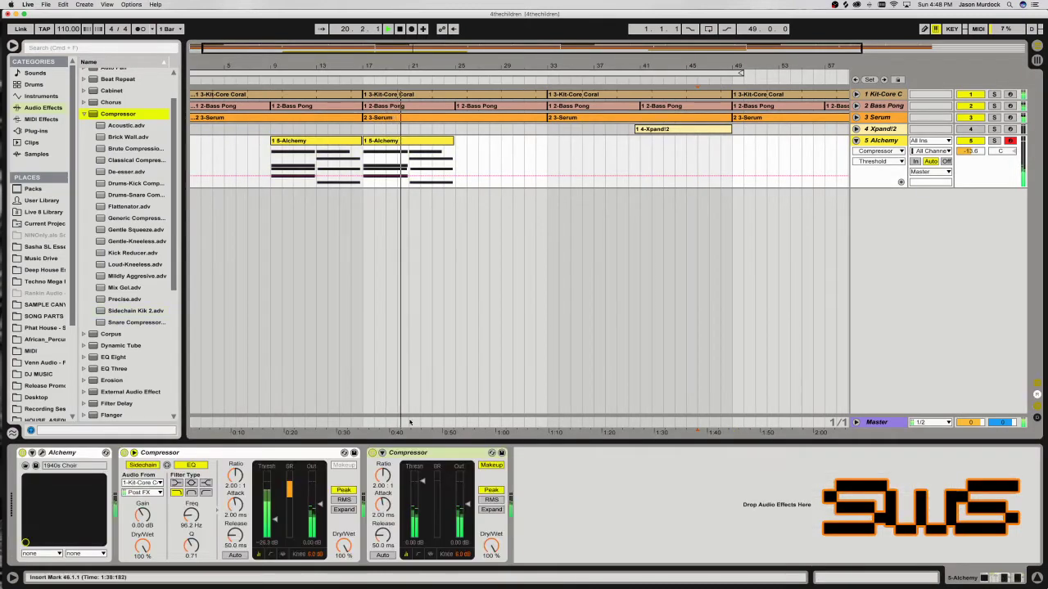
click(225, 455)
drag(225, 454, 512, 492)
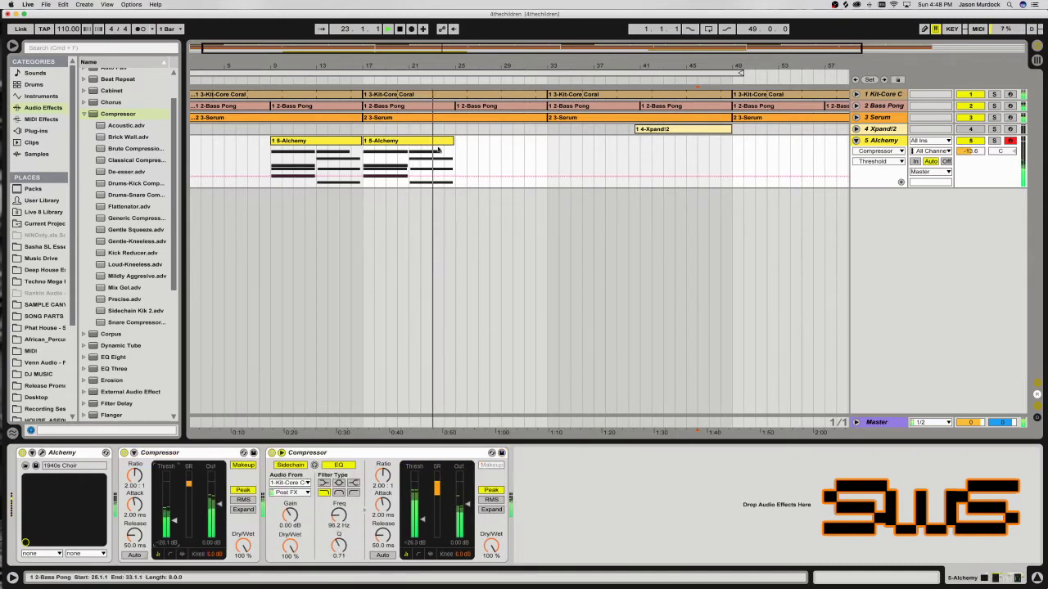
Lower the 5 Alchemy track volume to -17.2 dB and audition the choir from bar 9.
drag(970, 150, 970, 163)
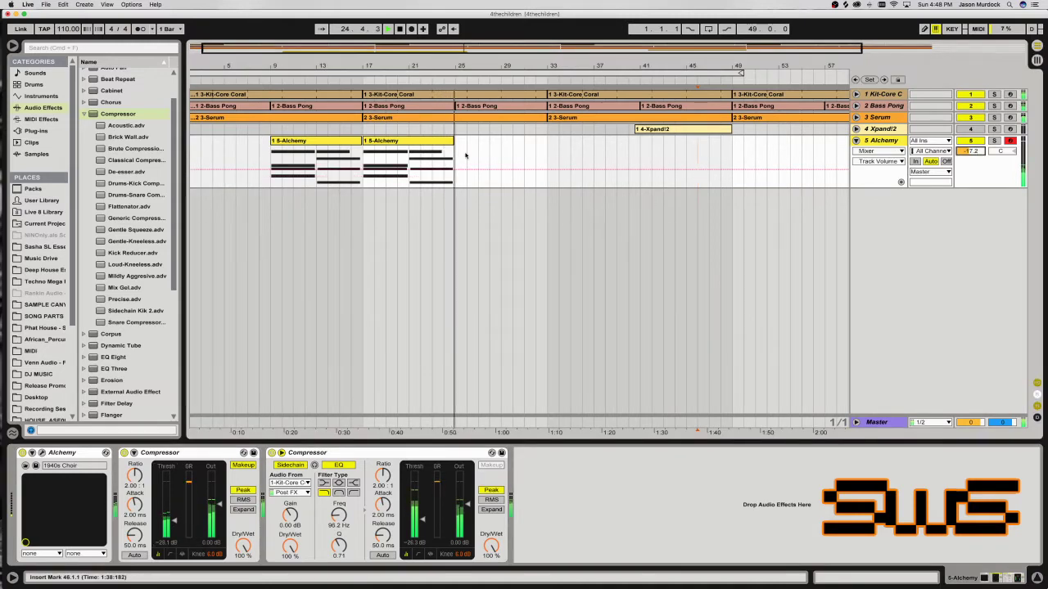
key(space)
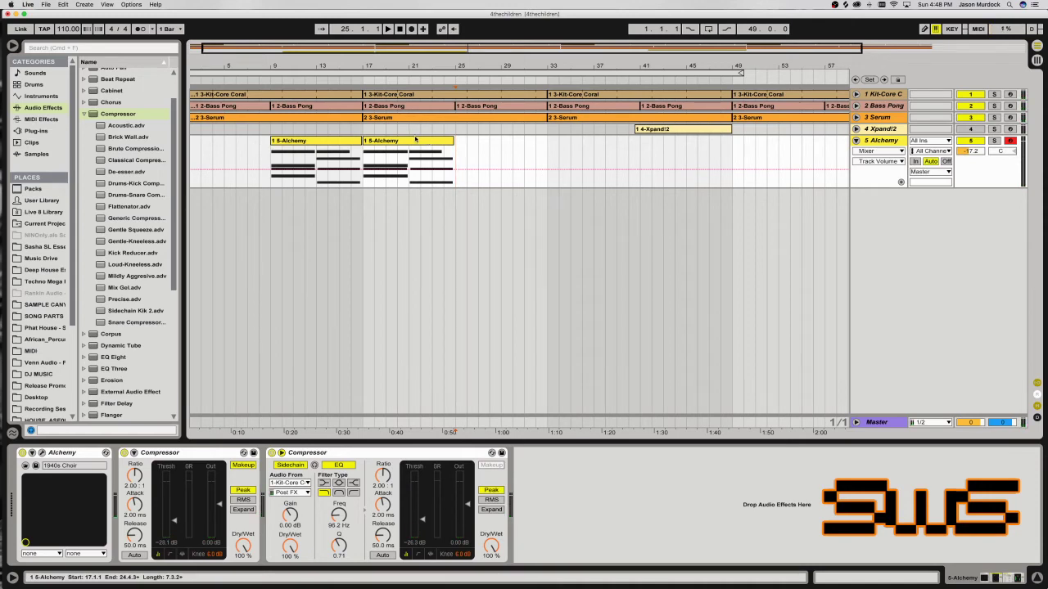
click(413, 143)
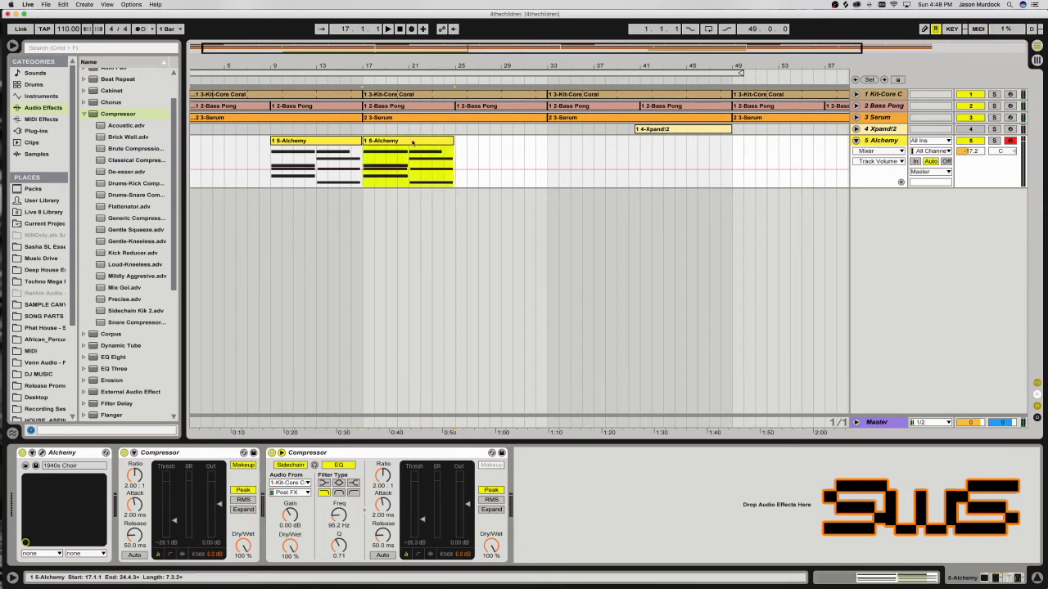
click(289, 141)
key(space)
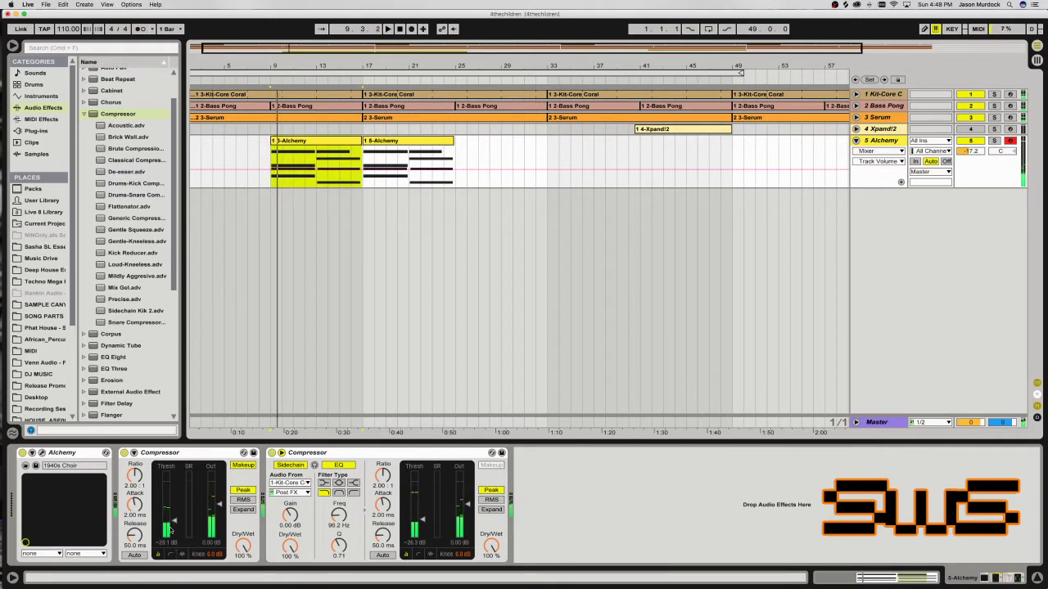
key(space)
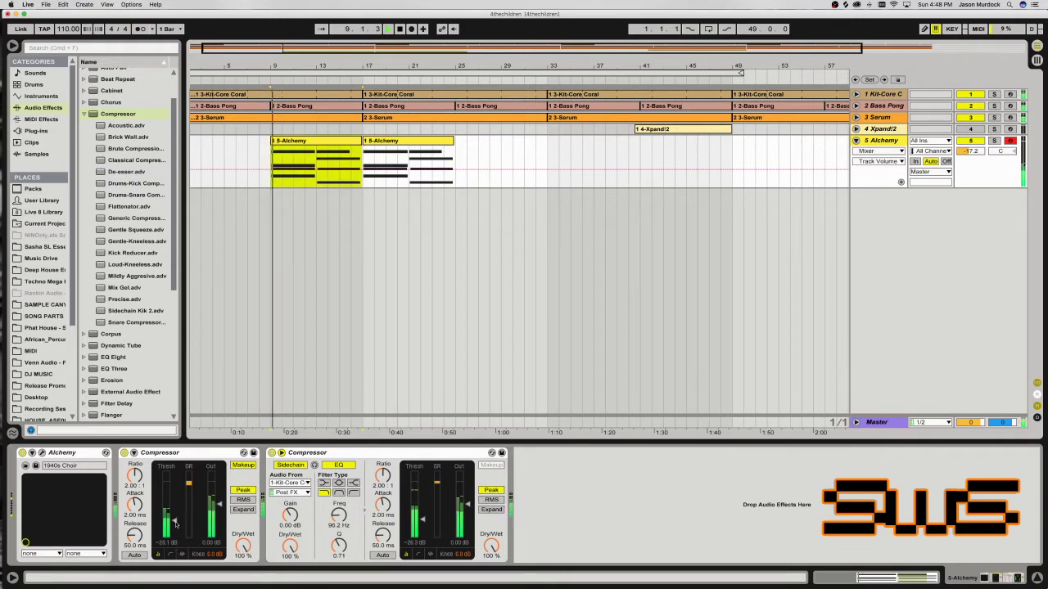
Switch the plain Compressor off and back on during playback to compare its effect, and stop playback.
click(123, 453)
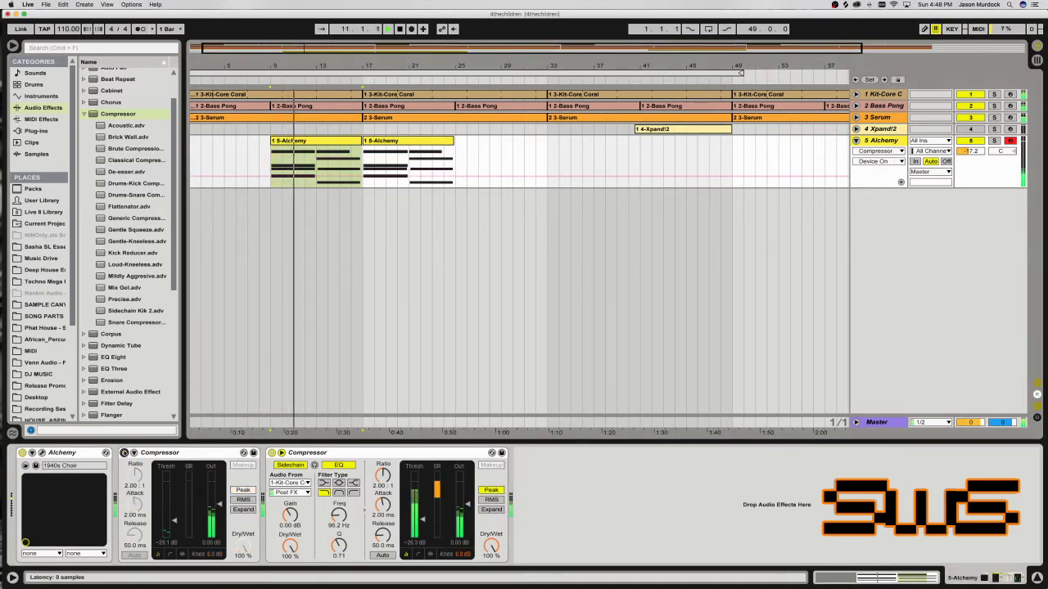
click(124, 453)
key(space)
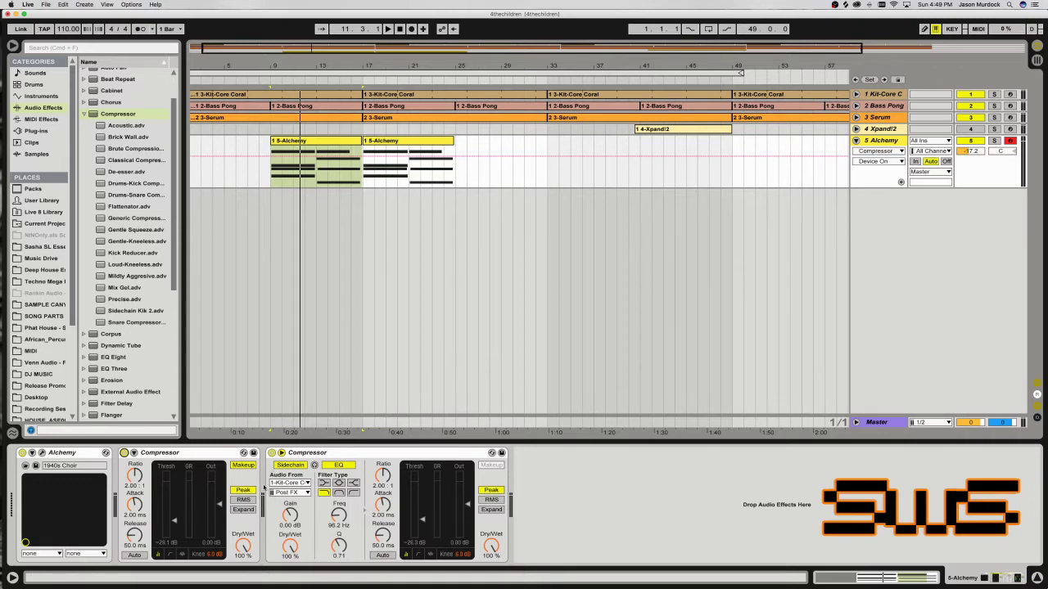
click(195, 458)
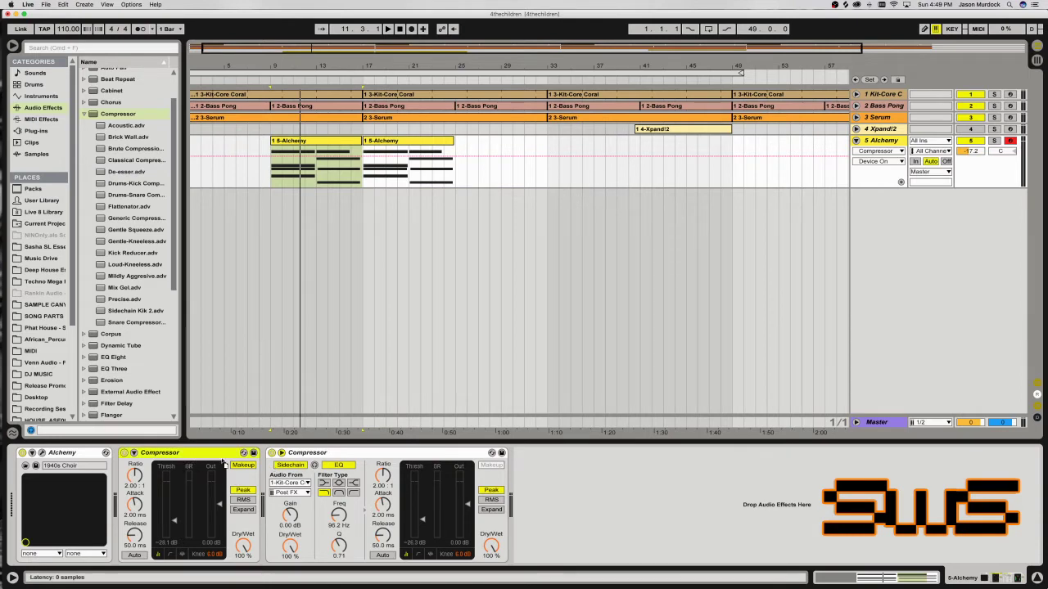
click(333, 454)
click(202, 452)
click(353, 453)
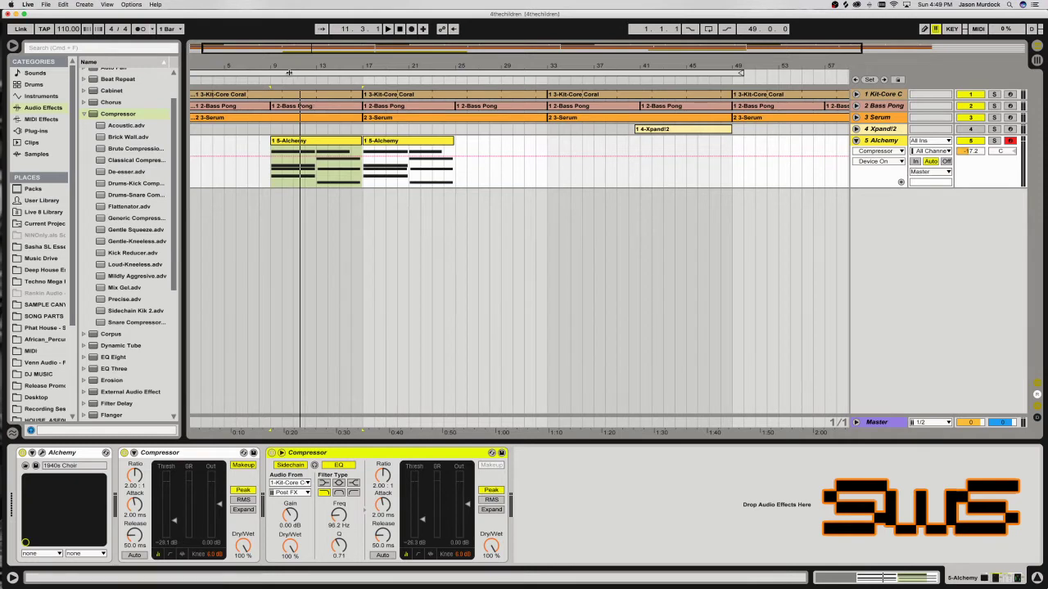
Listen to the full arrangement from the first choir clip at bar 9.
click(321, 142)
key(space)
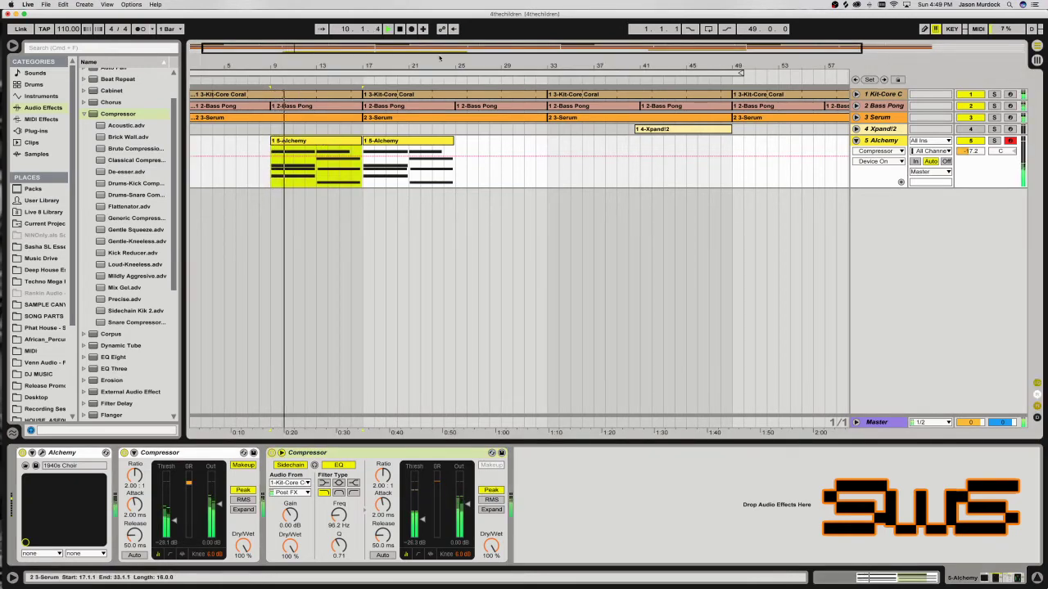
drag(444, 49, 445, 180)
key(space)
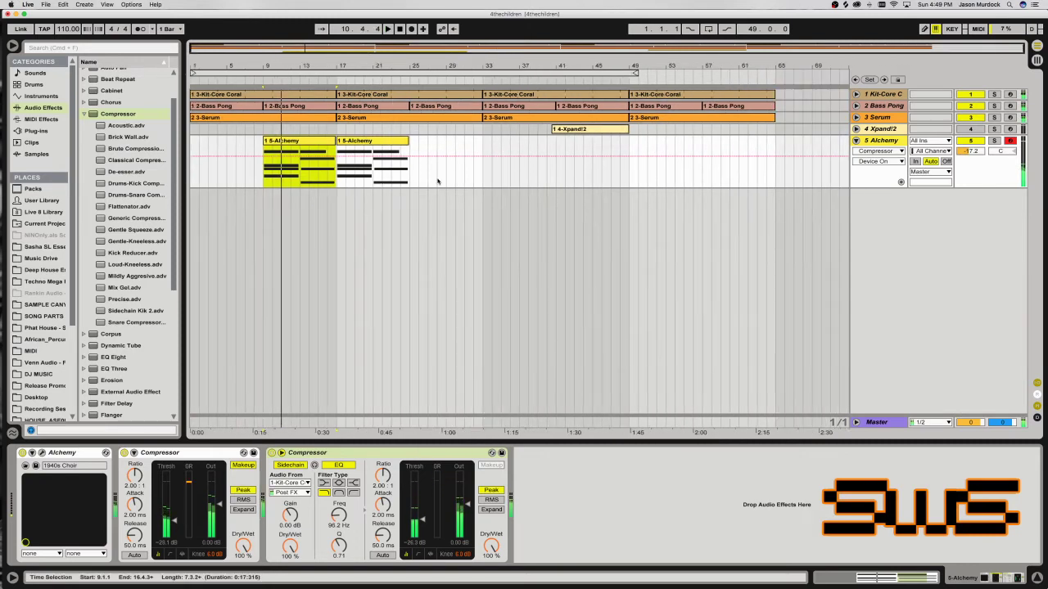
Activate and unfold the 4 Xpand!2 track and trim its clip's start to bar 41.
click(338, 188)
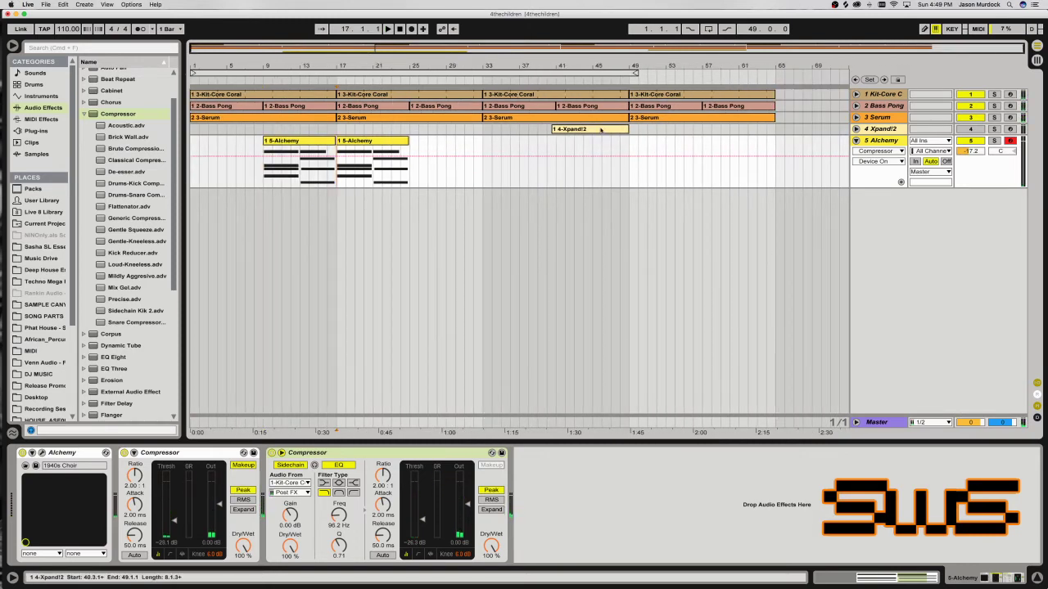
click(550, 129)
click(858, 128)
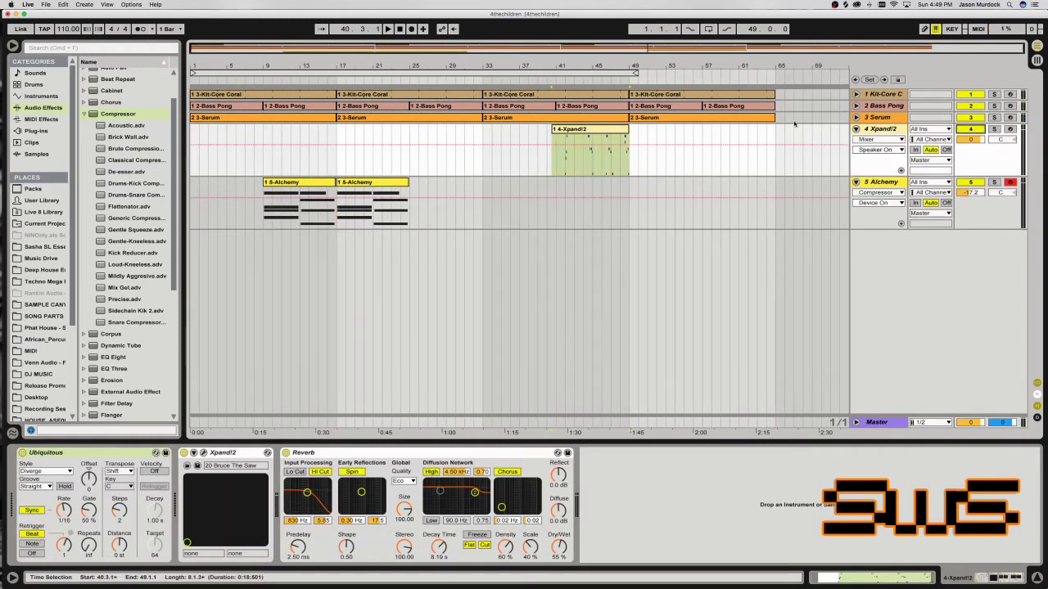
drag(552, 129, 556, 129)
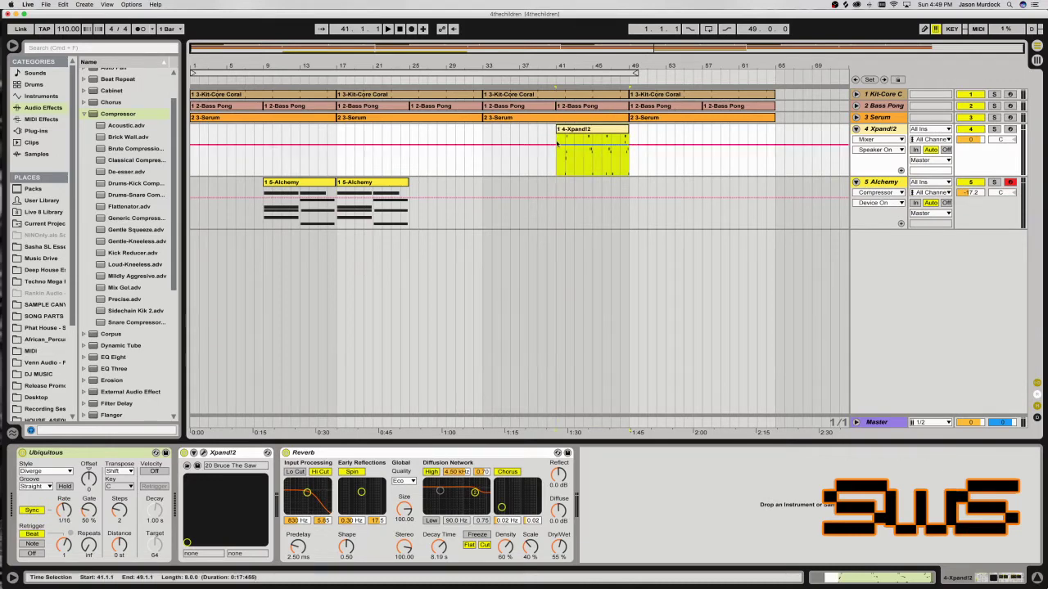
Move the 4-Xpand!2 clip to bar 17, above the second choir clip, and solo its track.
drag(623, 132, 400, 145)
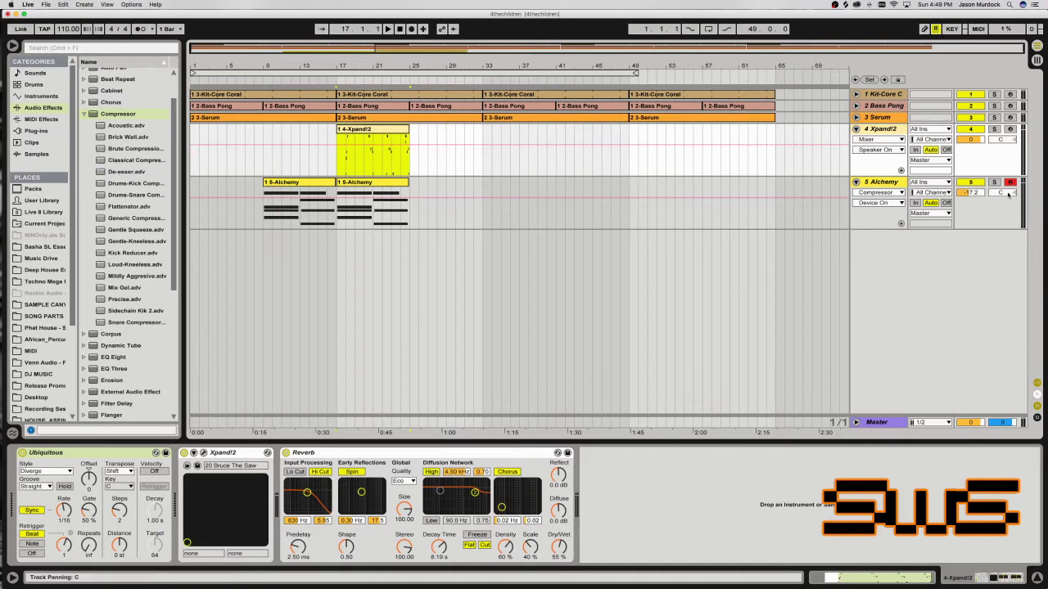
click(993, 130)
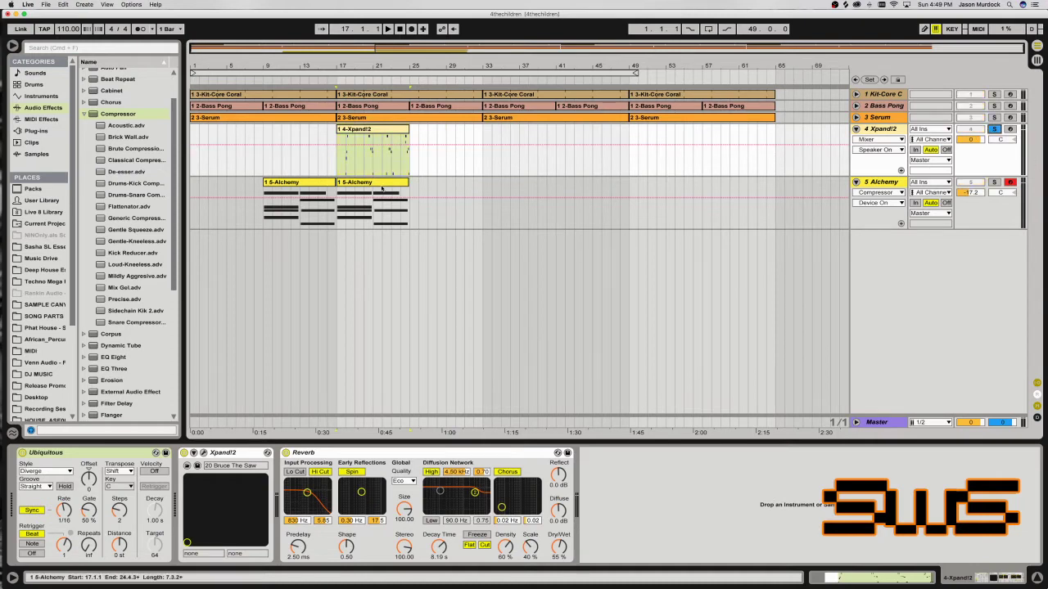
click(335, 167)
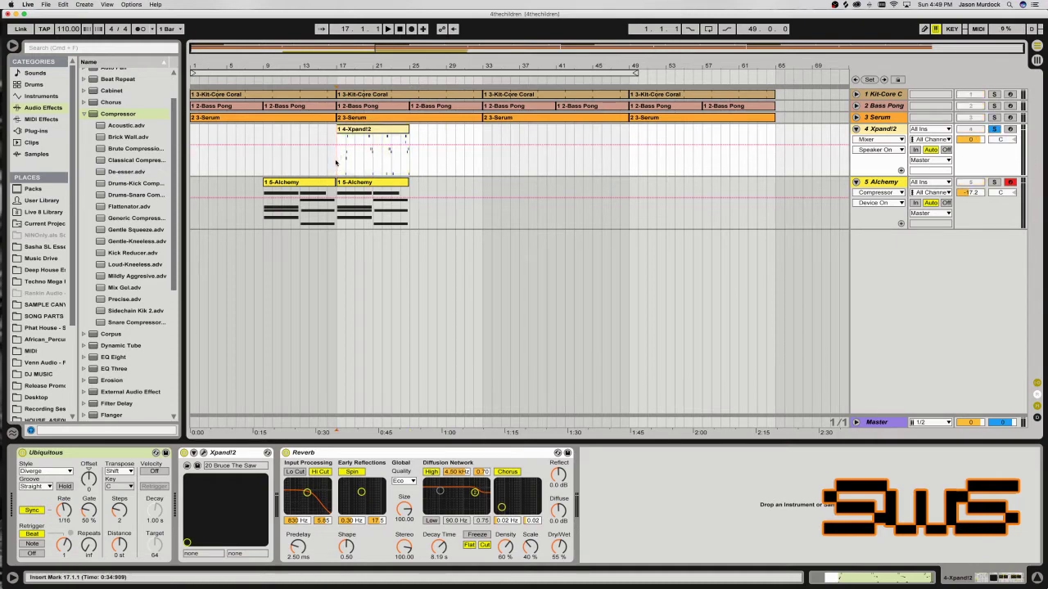
click(344, 182)
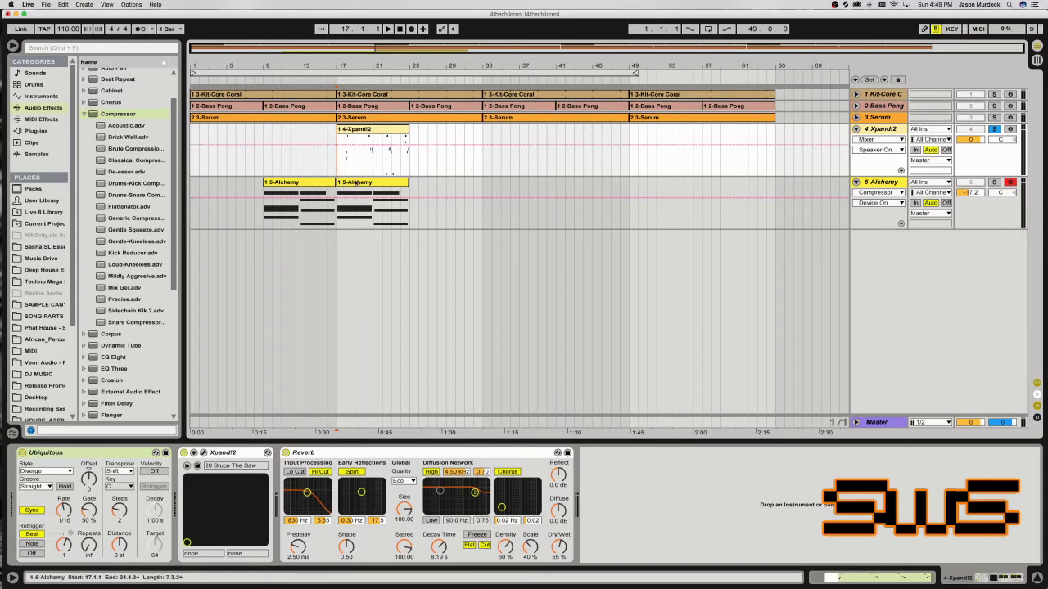
click(356, 183)
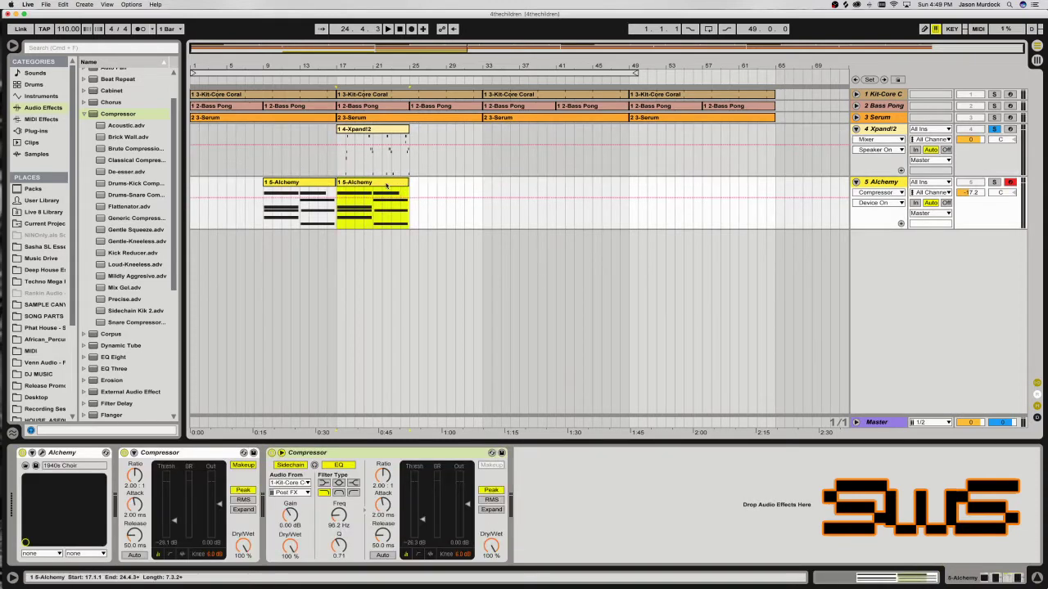
click(303, 183)
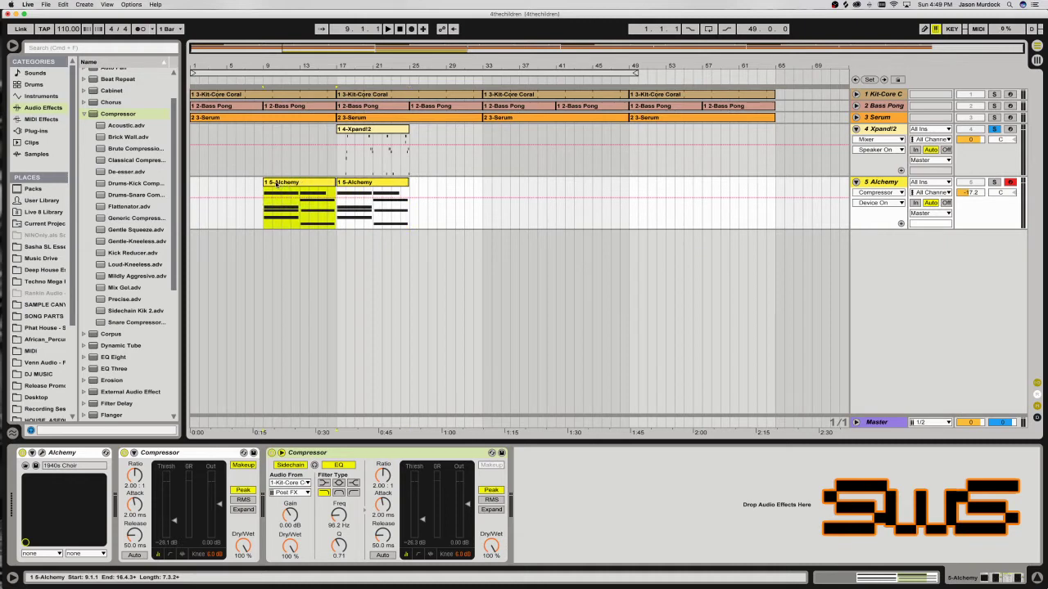
click(338, 170)
drag(387, 51, 391, 249)
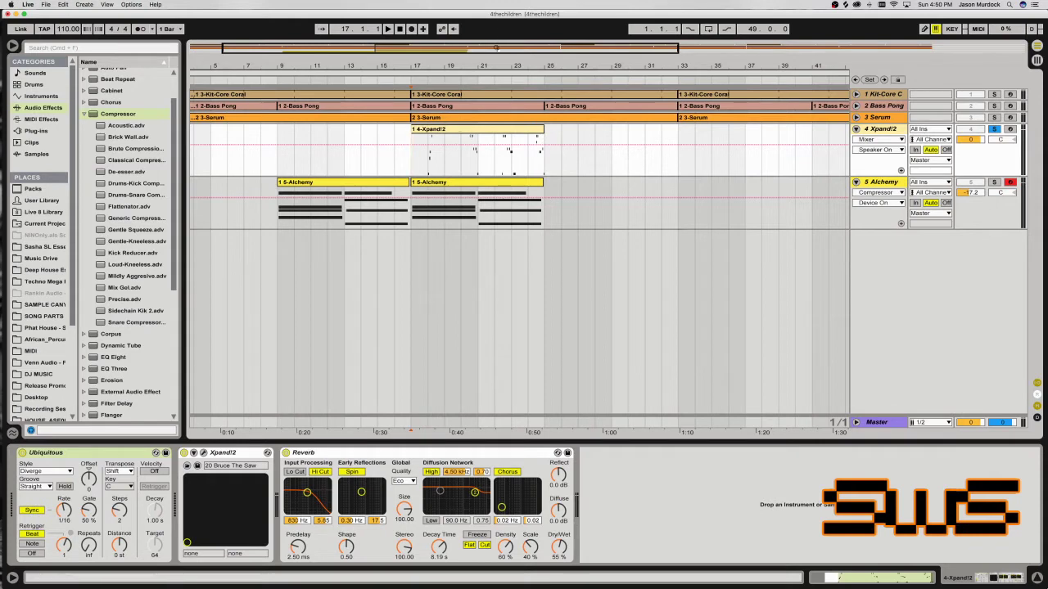
key(minus)
key(plus)
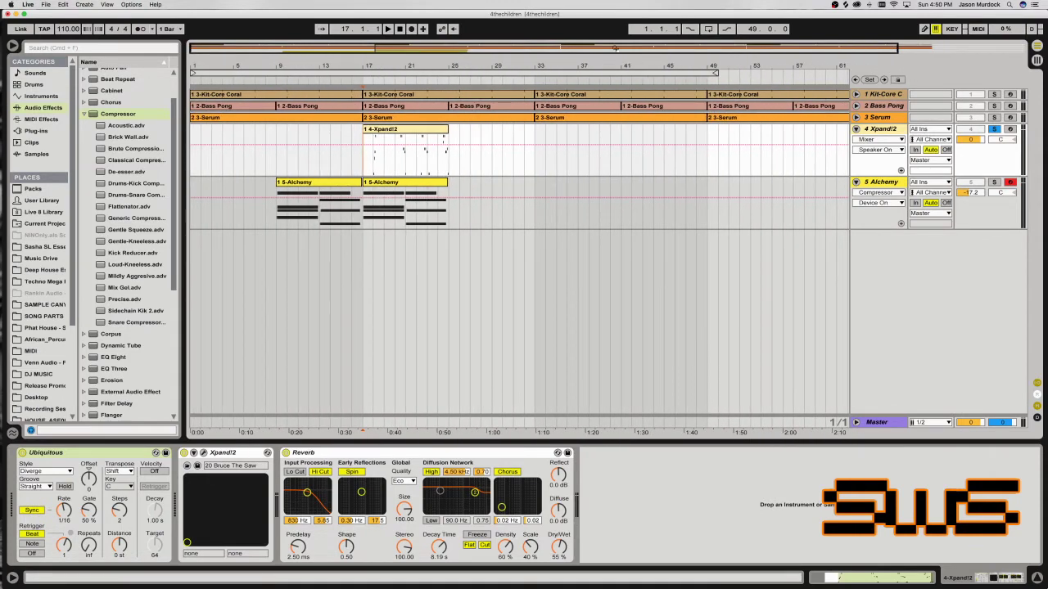
click(390, 132)
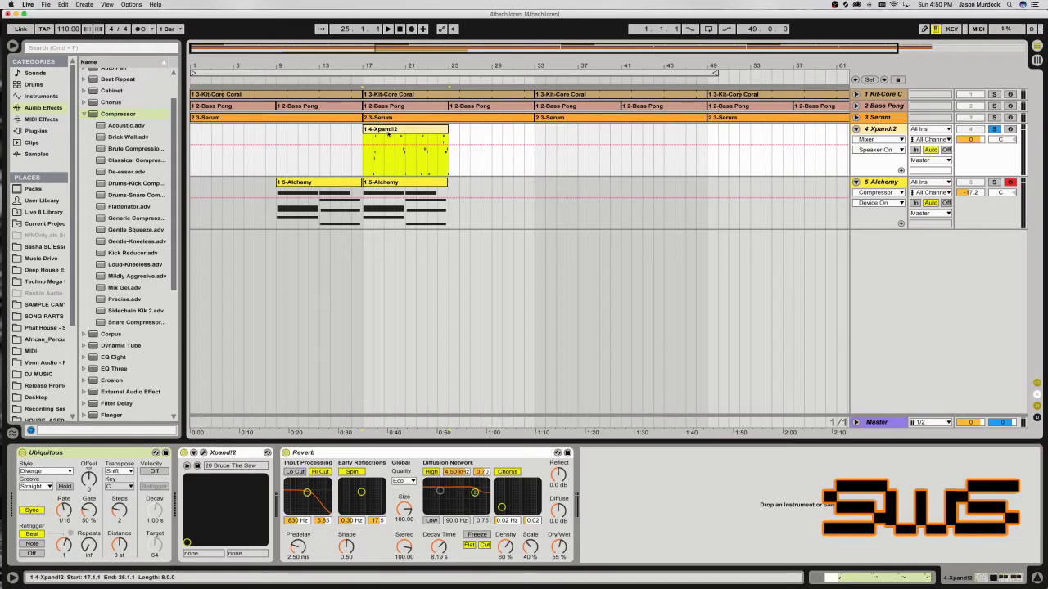
Play the soloed 4 Xpand!2 part from about bar 18 to hear its reverb.
click(371, 171)
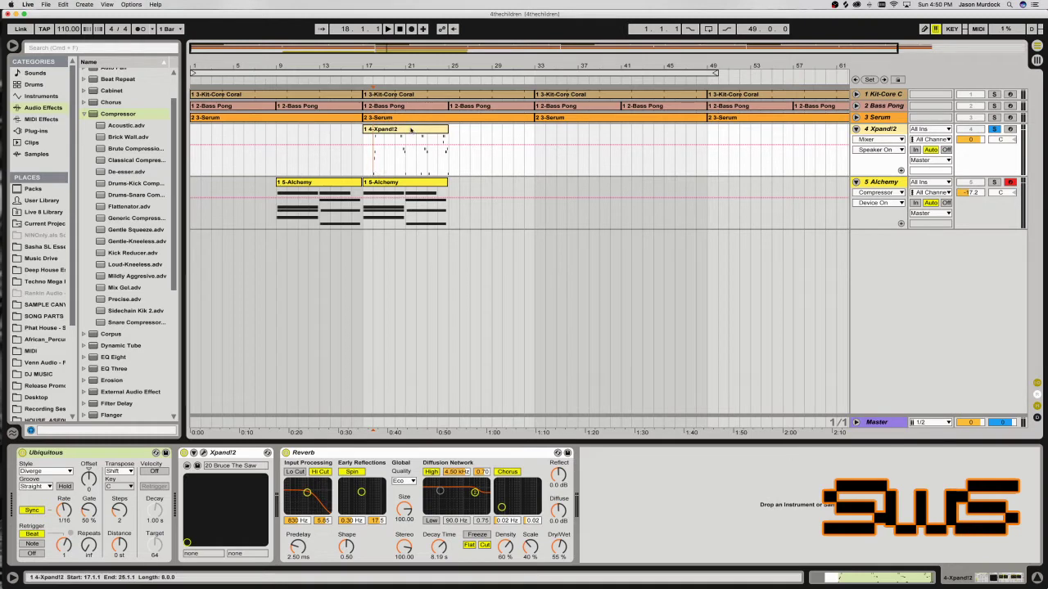
click(381, 162)
key(space)
click(374, 176)
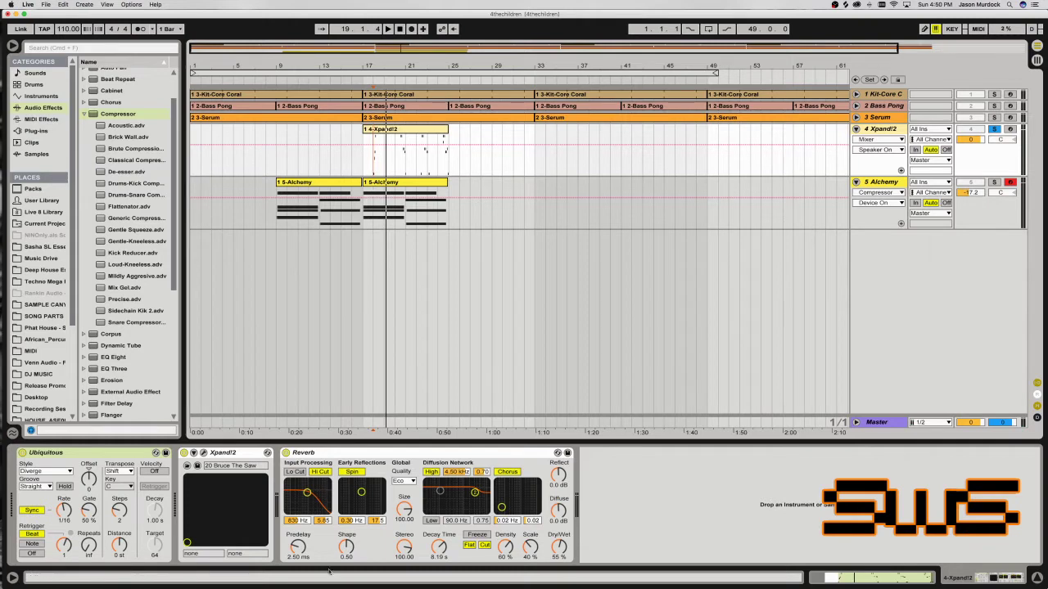
Turn on the low cut in the 4 Xpand!2 Reverb and shift its input filter to 2.12 kHz.
click(295, 473)
drag(306, 492, 313, 492)
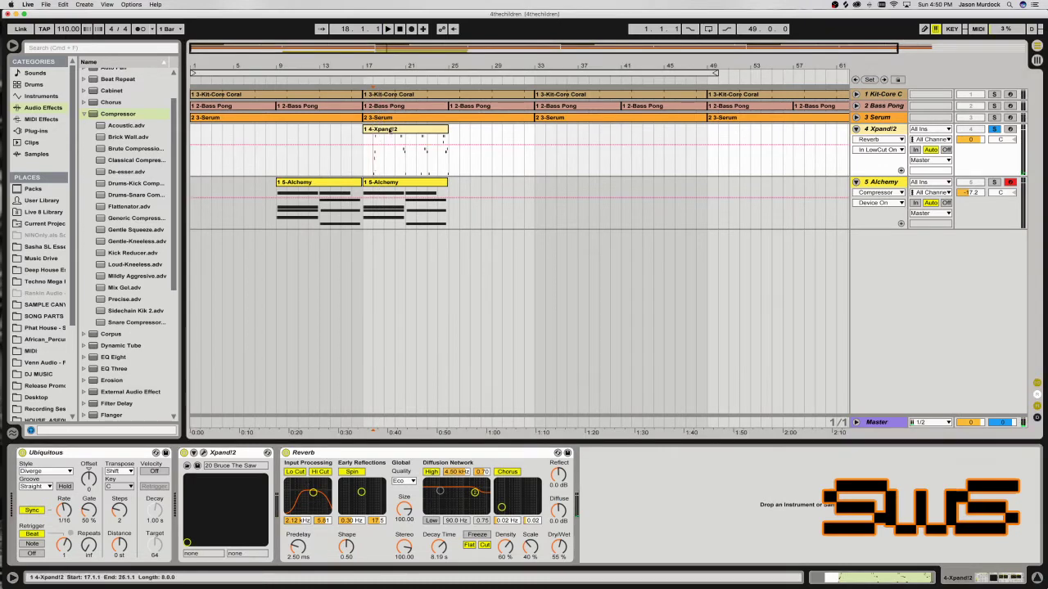
Move the 4-Xpand!2 clip from bar 17 to bar 49.
click(372, 166)
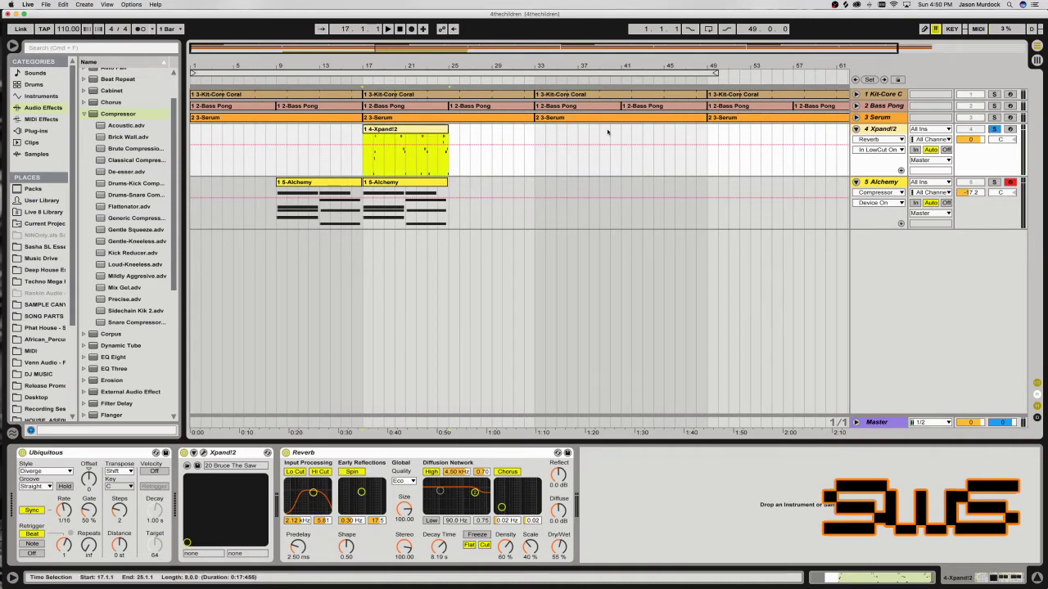
drag(400, 129, 742, 129)
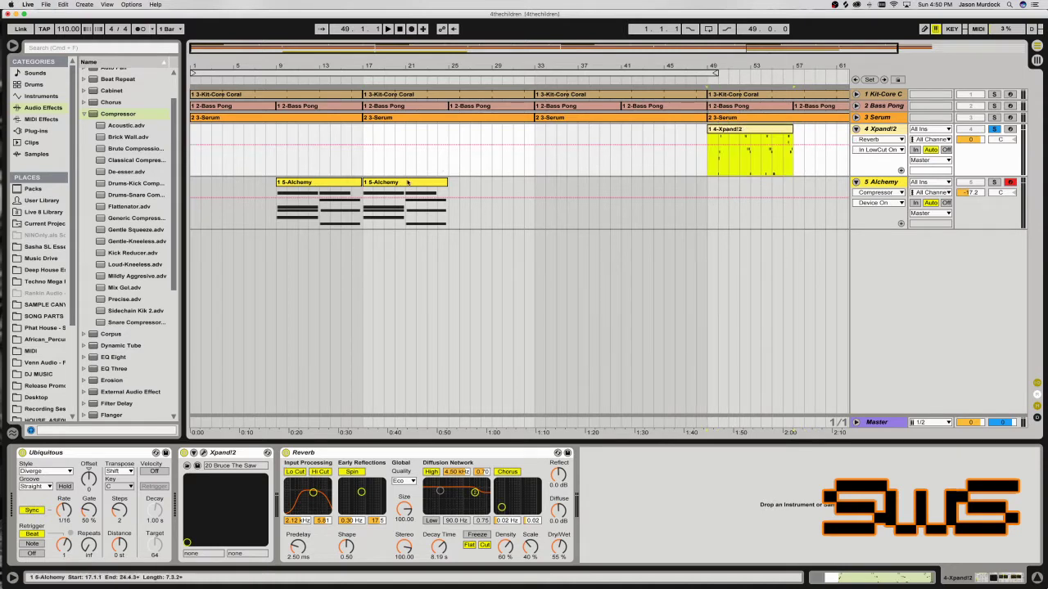
Duplicate the 5-Alchemy clip at bar 17 repeatedly to carry the choir chords through to about bar 49.
click(407, 182)
key(super+d)
key(super+d)
key(super+d)
key(super+d)
key(super+d)
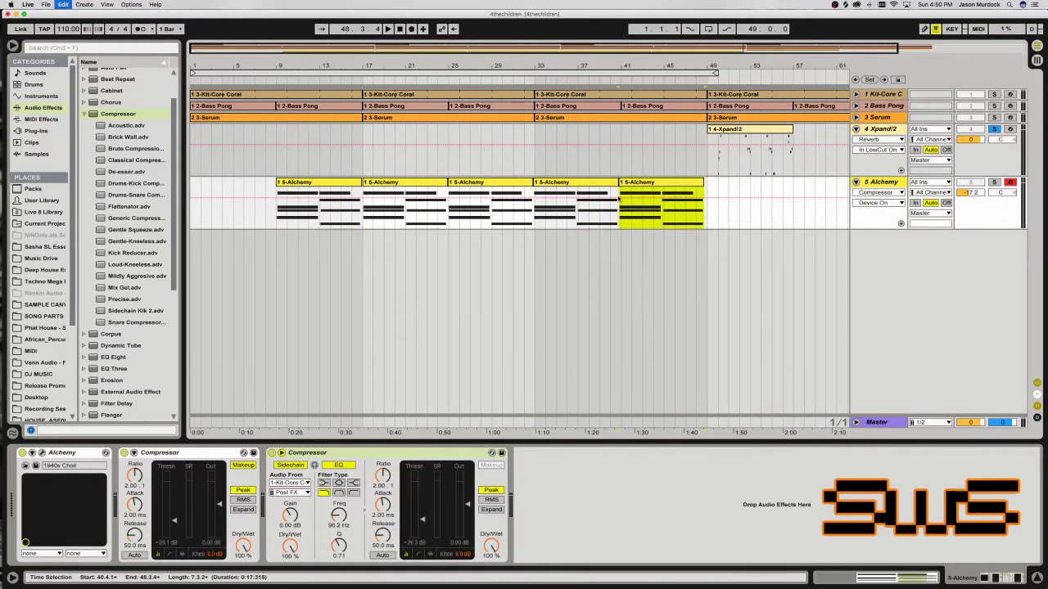
Duplicate the 5-Alchemy clip past bar 57 and align the later copies with bars 41 and 49.
drag(678, 199, 689, 199)
click(660, 187)
scroll(660, 187, left, 5)
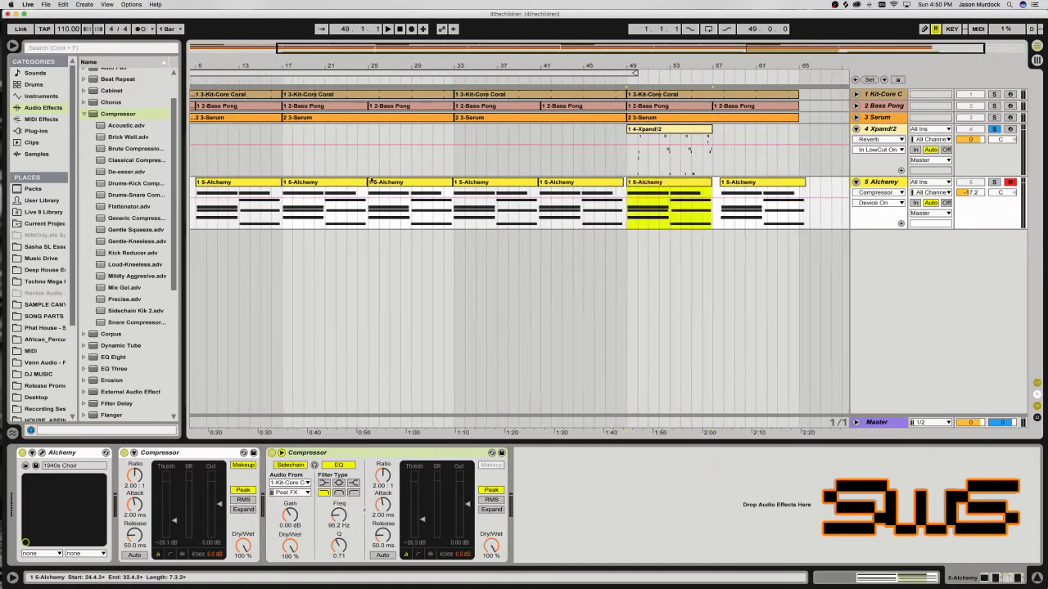
click(478, 188)
click(573, 190)
click(653, 190)
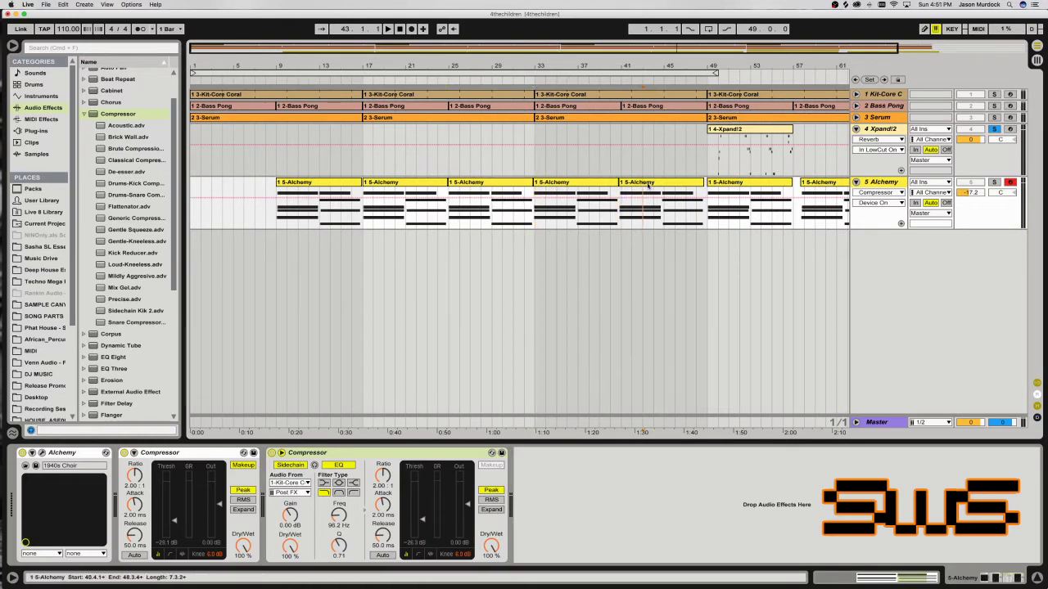
click(647, 183)
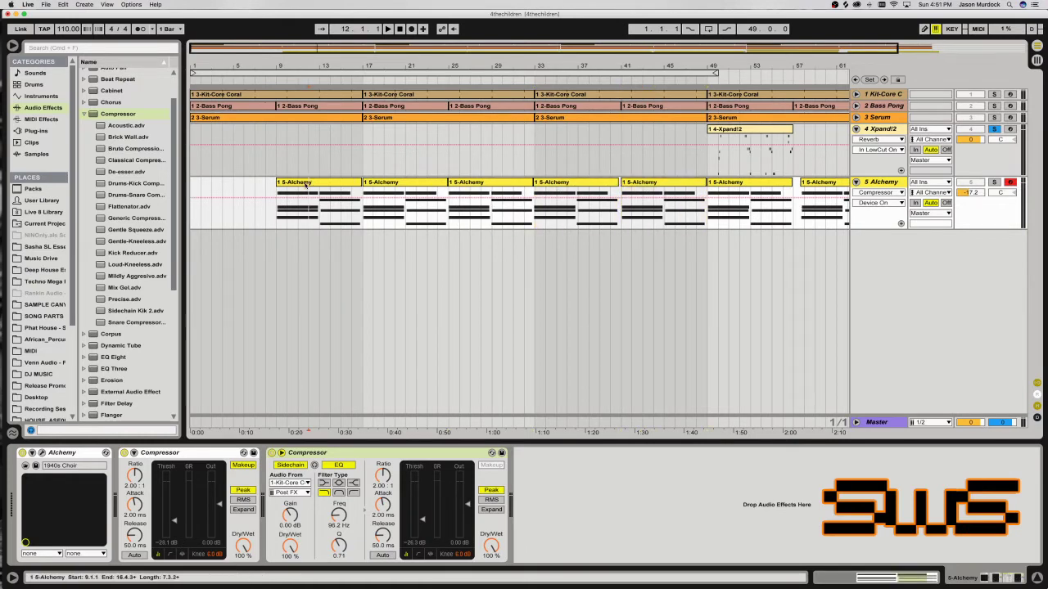
Delete the 5-Alchemy clip at bar 9 so the choir starts at bar 17.
double_click(306, 183)
key(space)
key(Delete)
Crop the 5-Alchemy clip at bar 17 to its played region.
click(404, 204)
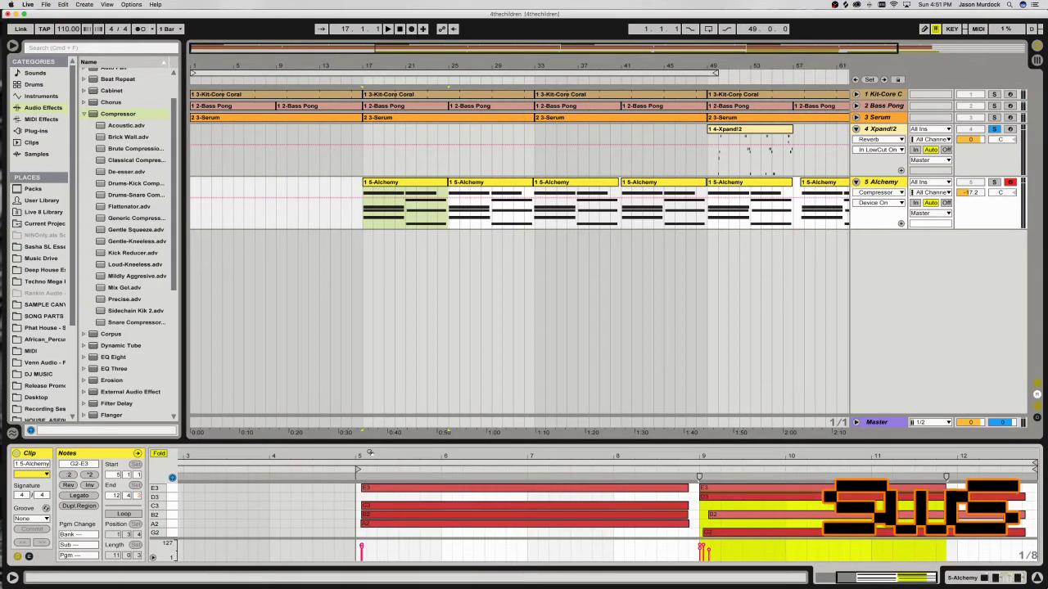
drag(369, 453, 381, 453)
click(433, 207)
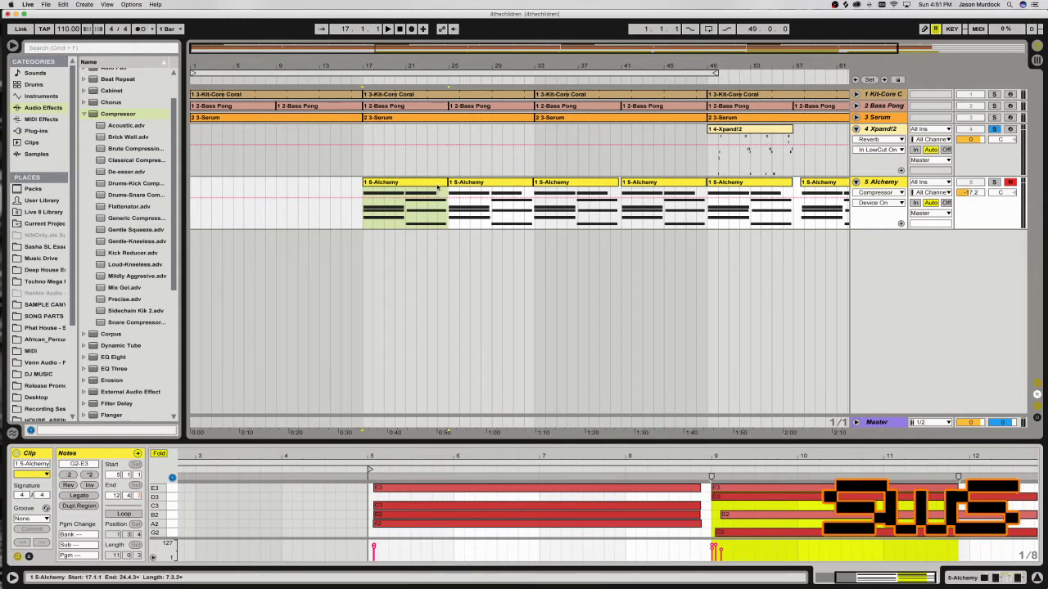
click(437, 186)
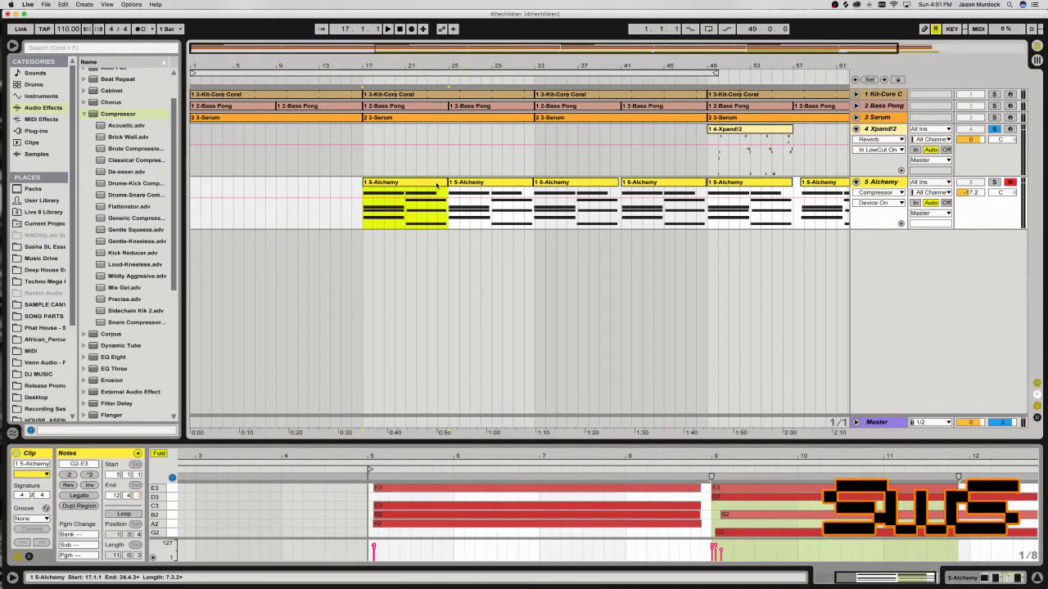
key(super+shift+j)
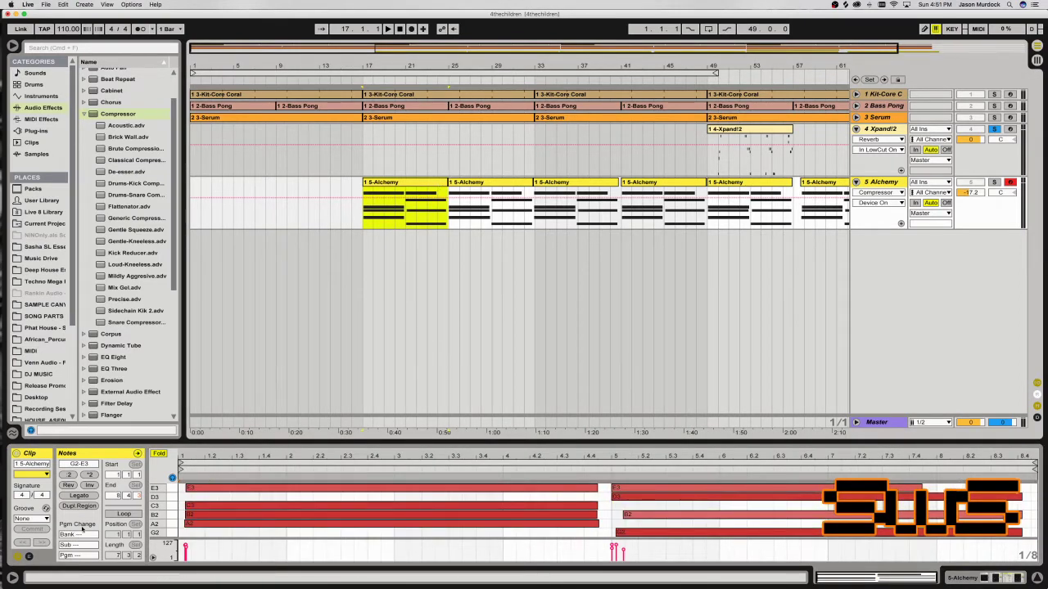
Turn on looping for the cropped 5-Alchemy clip and extend it over the following copies to about bar 68.
click(125, 514)
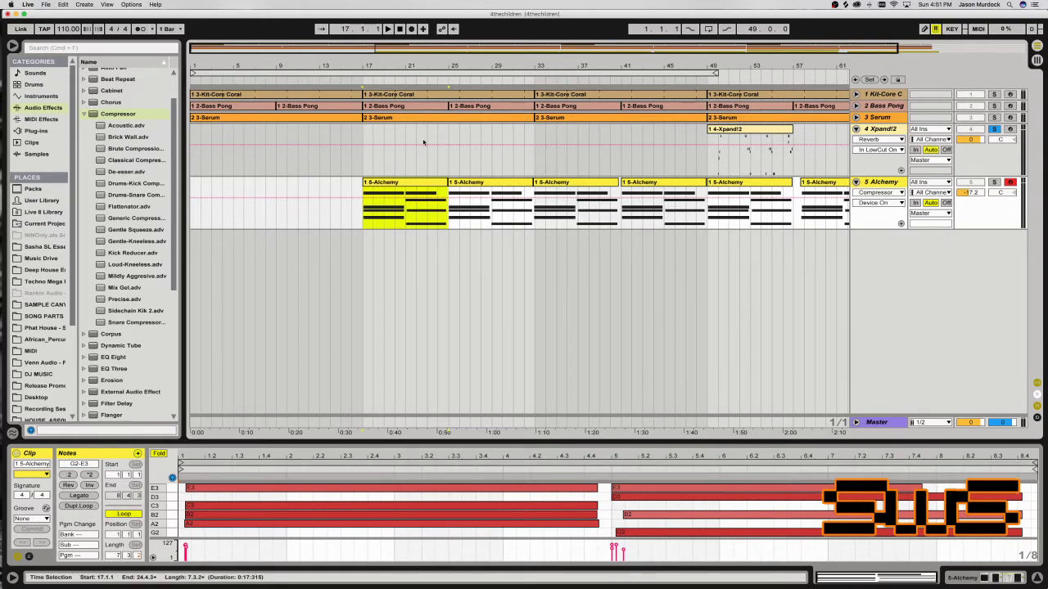
drag(443, 177, 849, 184)
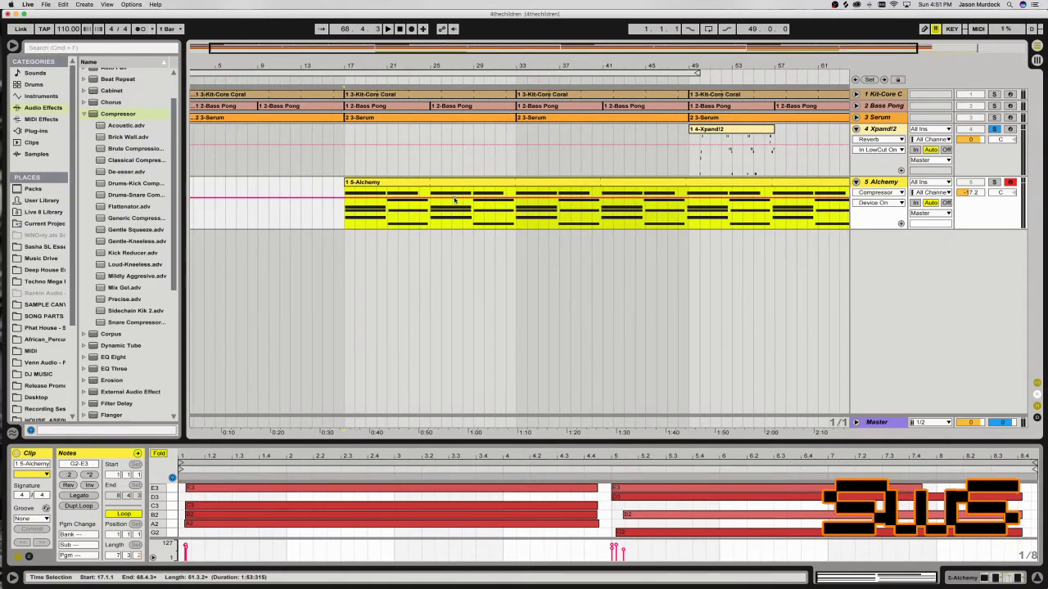
click(613, 300)
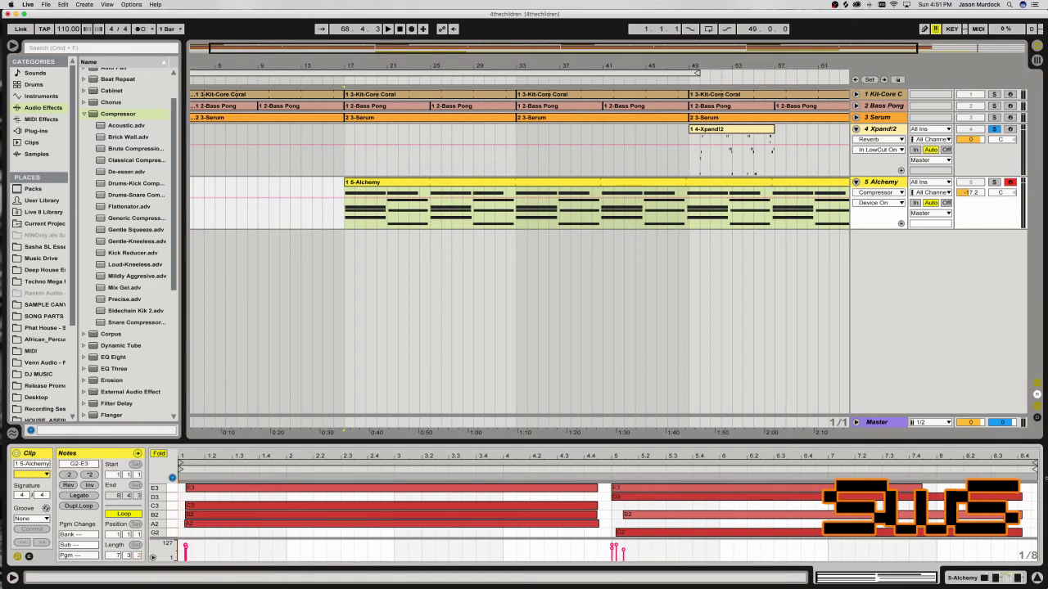
Shorten the 5-Alchemy clip's loop to its first four bars and play the track soloed.
click(1013, 464)
drag(1034, 465, 611, 464)
key(space)
click(993, 181)
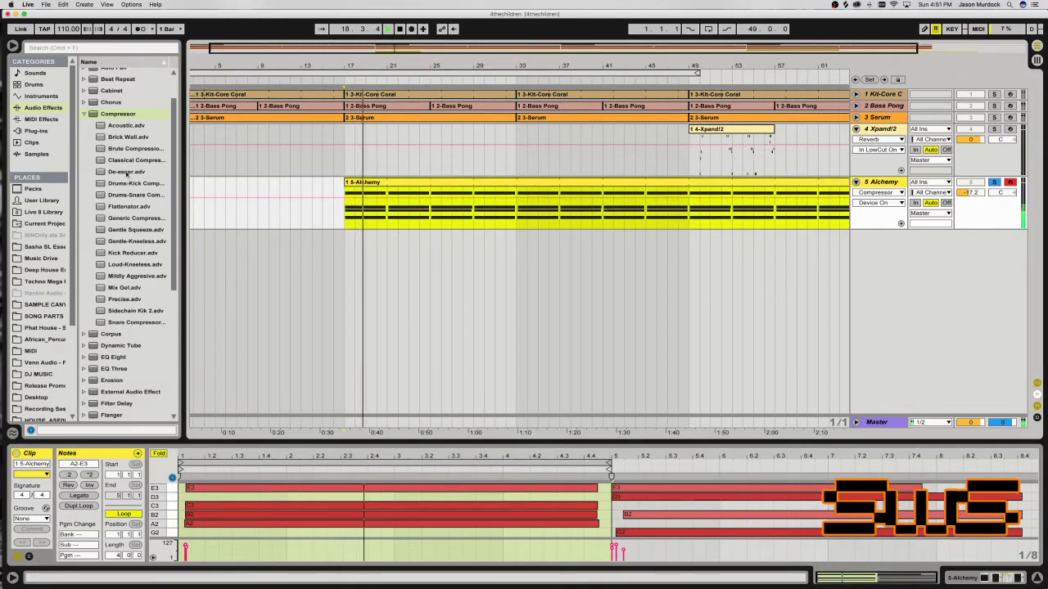
Add an Auto Filter with a 657 Hz low-pass cutoff to 5 Alchemy, ahead of the sidechained Compressor.
click(118, 114)
scroll(104, 95, up, 2)
double_click(104, 96)
drag(656, 517, 607, 512)
drag(351, 459, 592, 462)
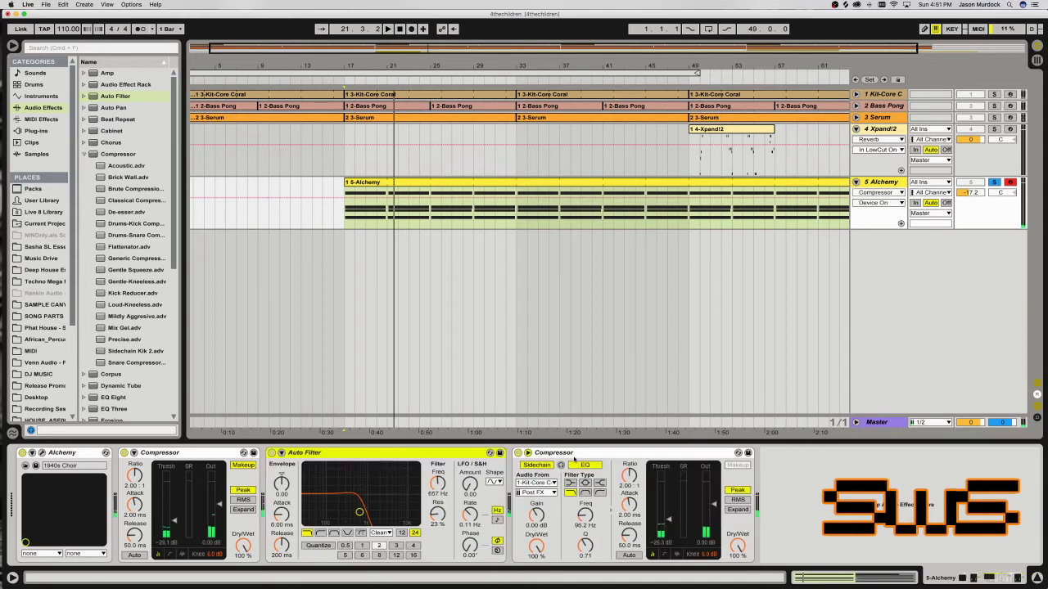
Automate the Auto Filter Frequency on 5 Alchemy to rise from bar 17 to fully open at bar 49.
click(429, 477)
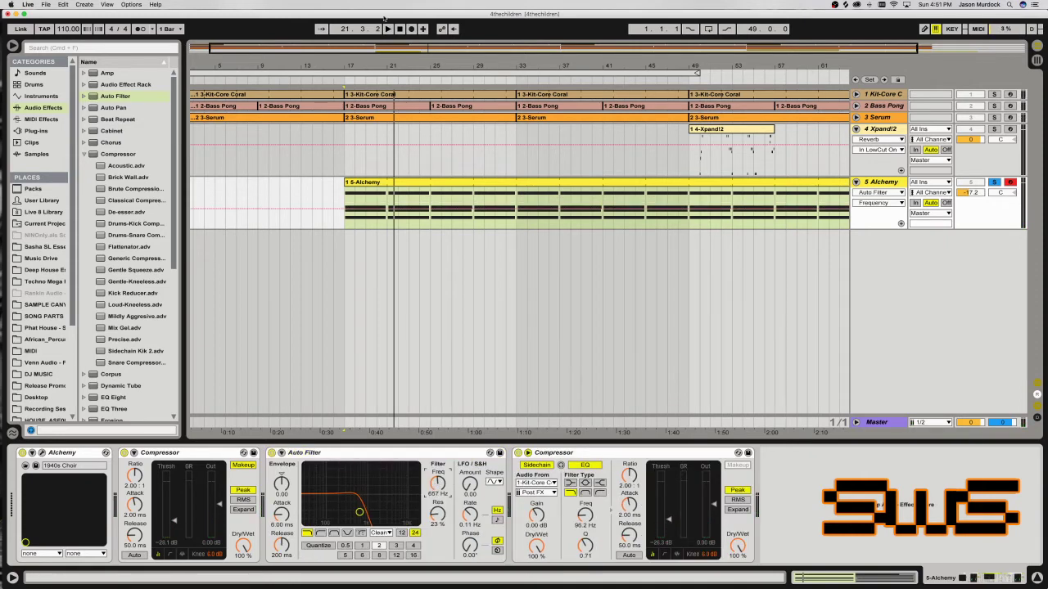
key(minus)
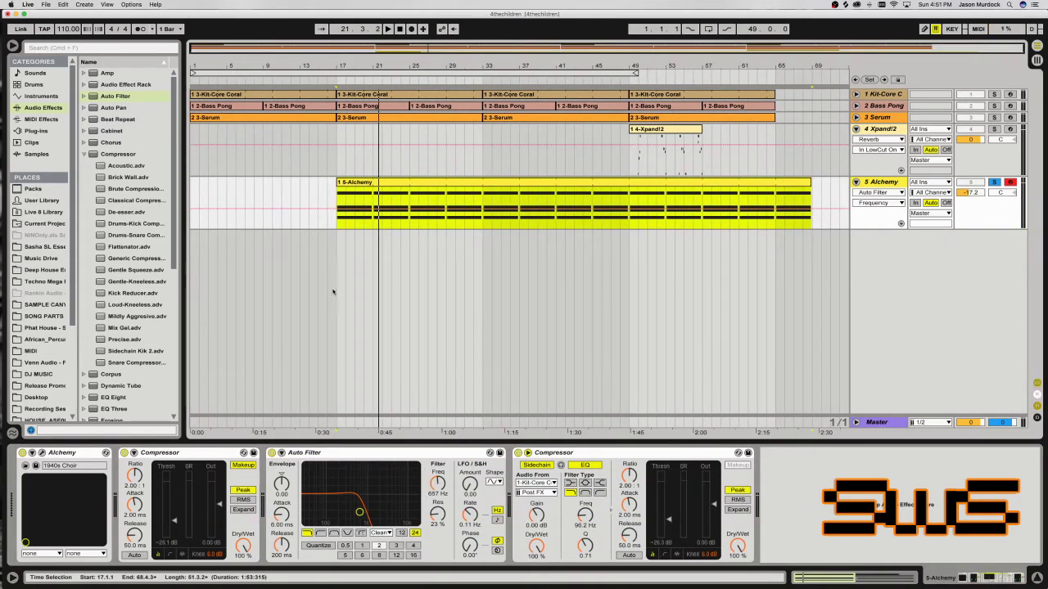
click(336, 208)
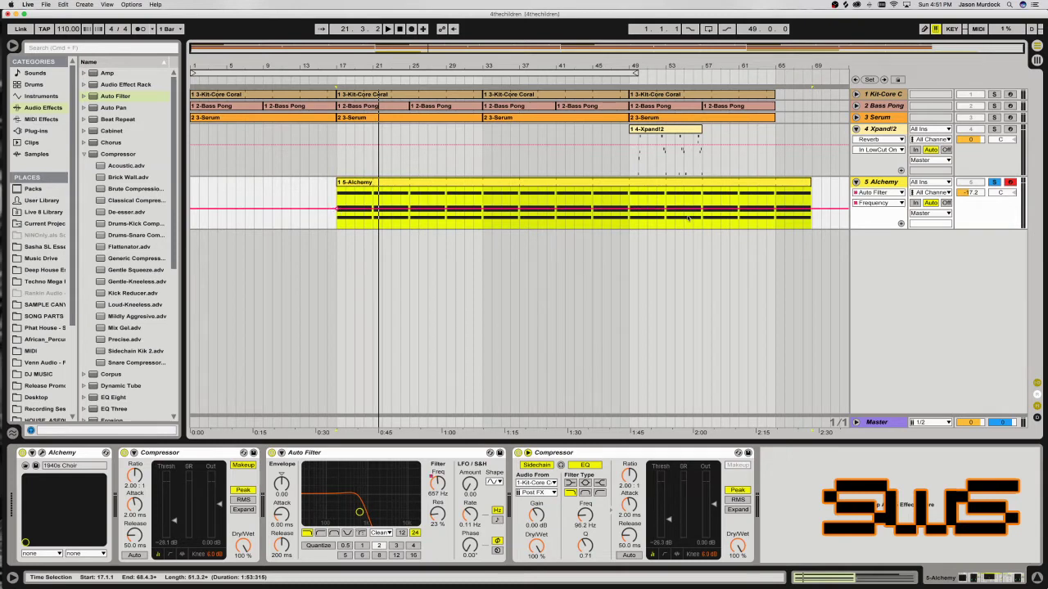
drag(633, 210, 633, 187)
click(586, 183)
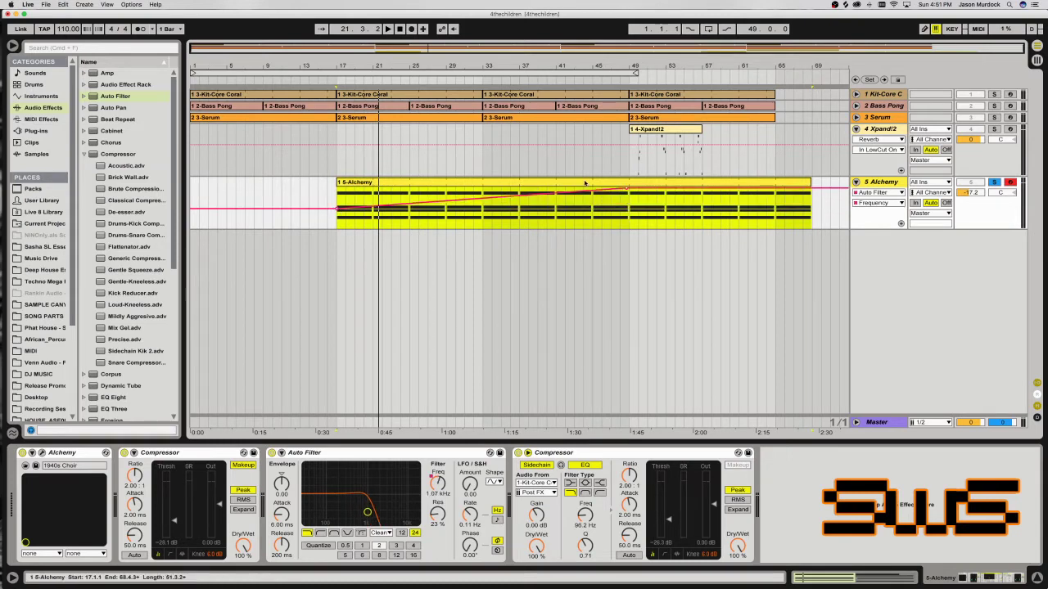
Play the unsoloed mix from bar 17 and add a breakpoint that fully opens the filter sweep at bar 25.
key(space)
click(815, 307)
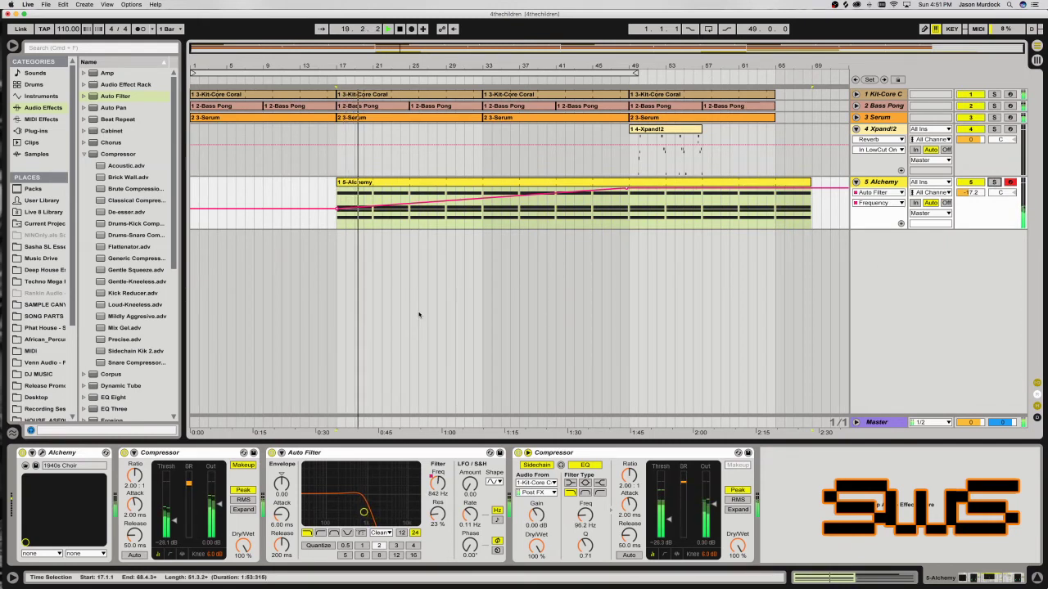
click(391, 207)
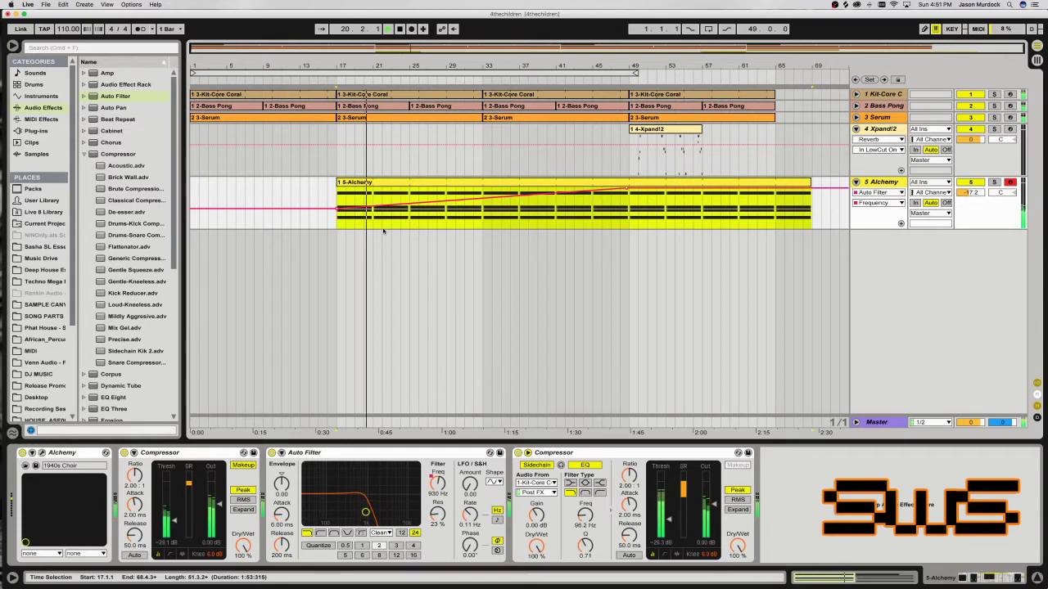
drag(390, 207, 411, 191)
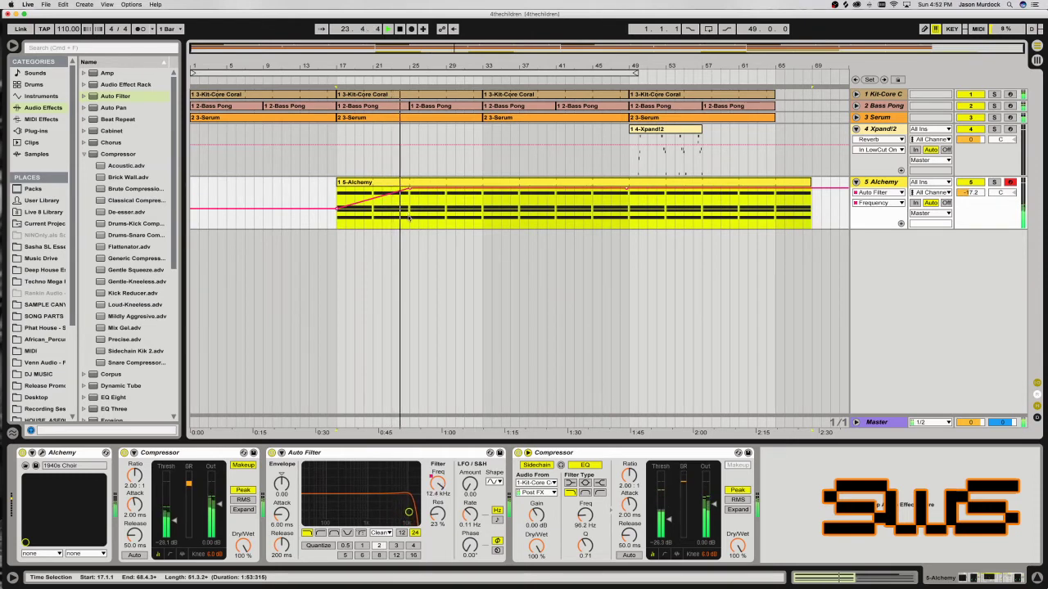
Set the sidechained Compressor to -17.5 dB threshold, 4.67:1 ratio, 0.02 ms attack and 1.05 s release, with 5 Alchemy's volume at -11.4 dB.
click(631, 487)
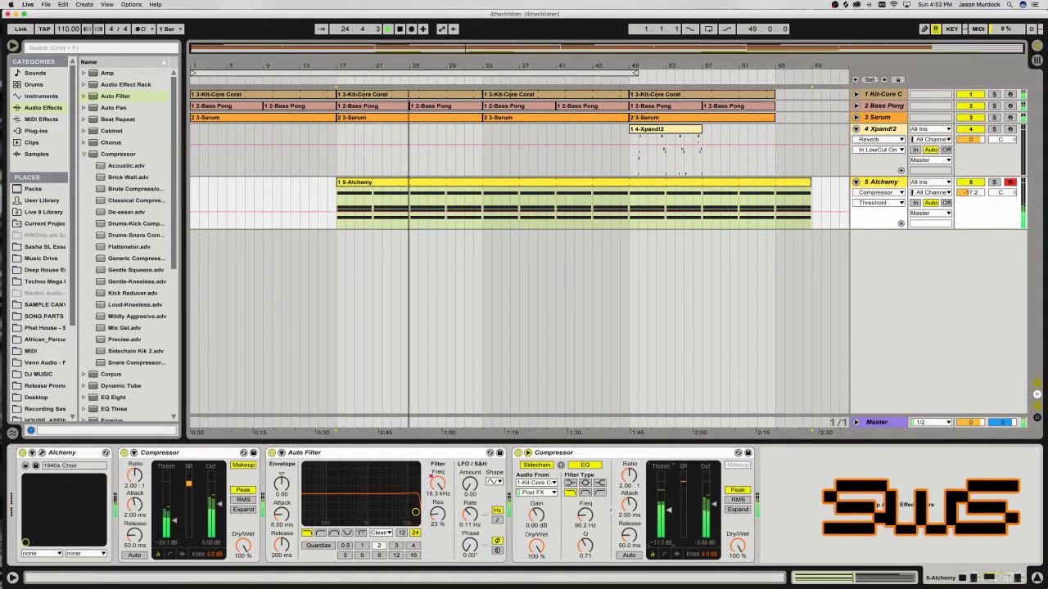
drag(632, 491, 631, 488)
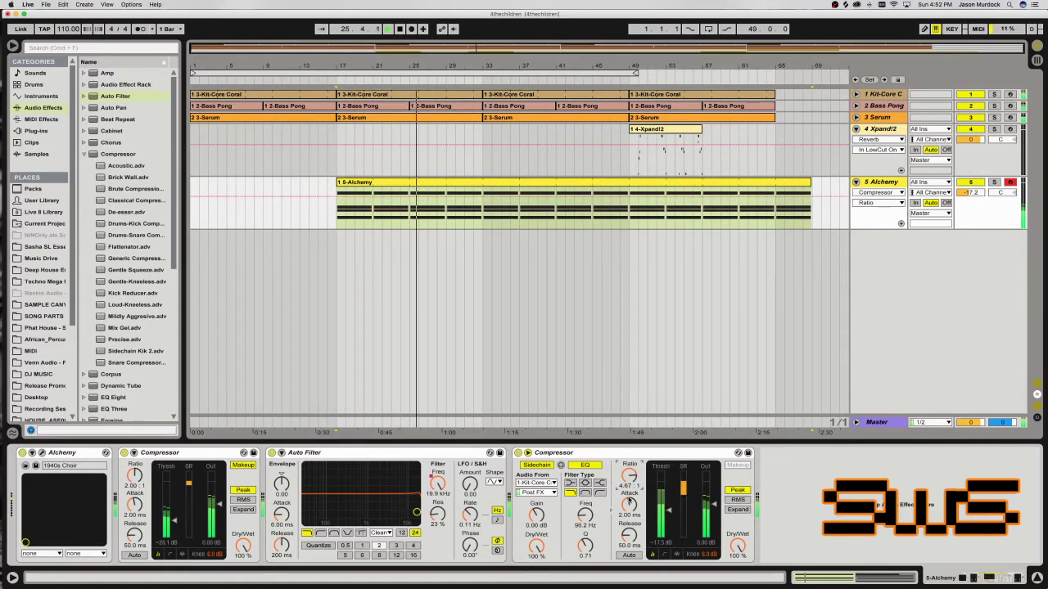
drag(630, 538, 629, 535)
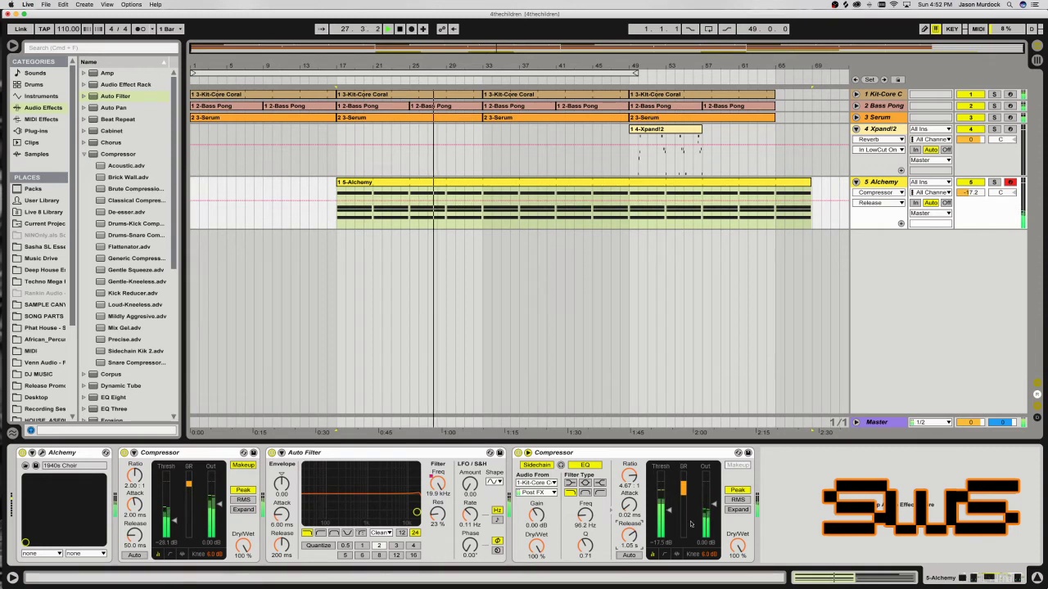
drag(971, 193, 970, 181)
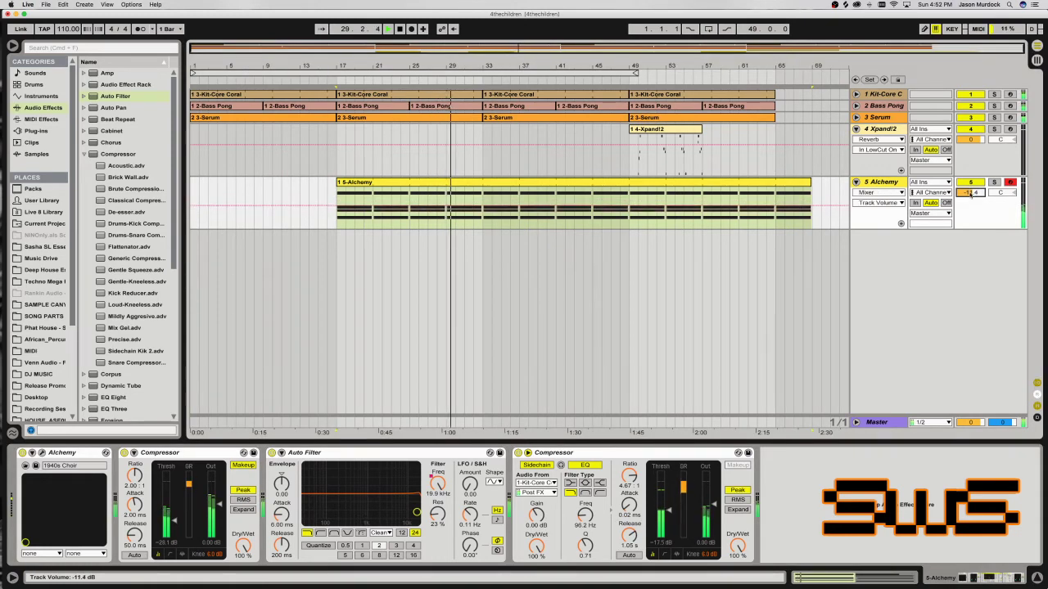
Move the filter automation's open breakpoint from bar 25 to bar 33 for a longer sweep.
click(438, 484)
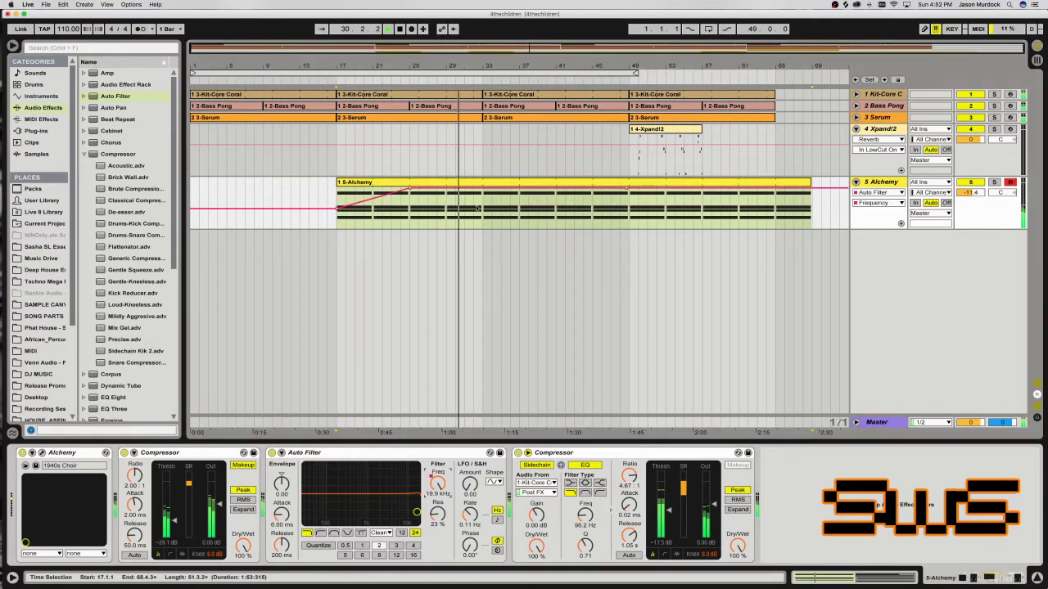
click(478, 191)
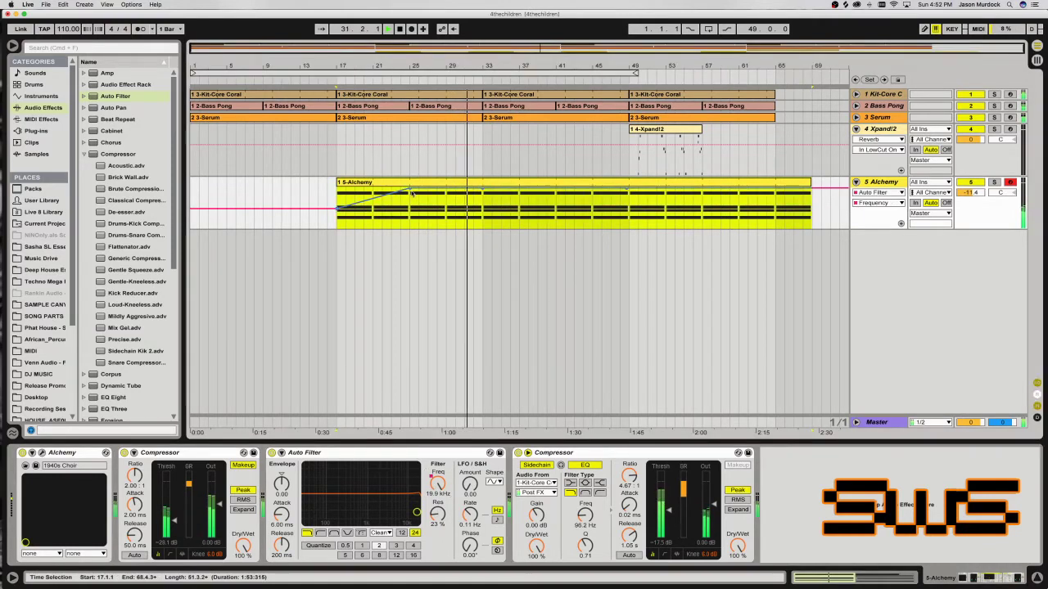
drag(412, 190, 480, 187)
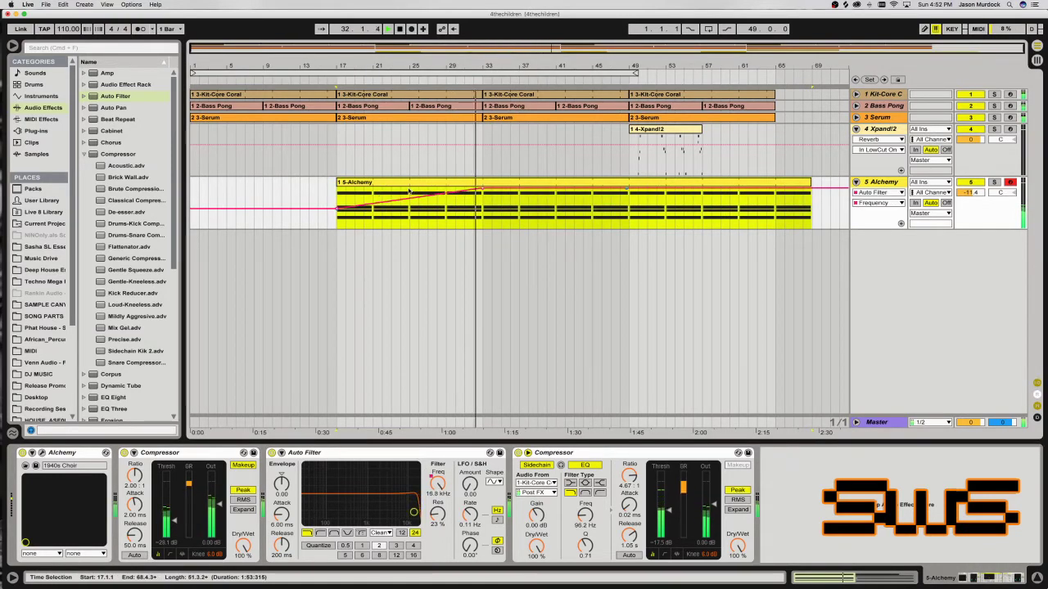
Set the sidechained Compressor's release to 146 ms and the 5 Alchemy track volume to -13.9 dB.
drag(629, 534, 629, 547)
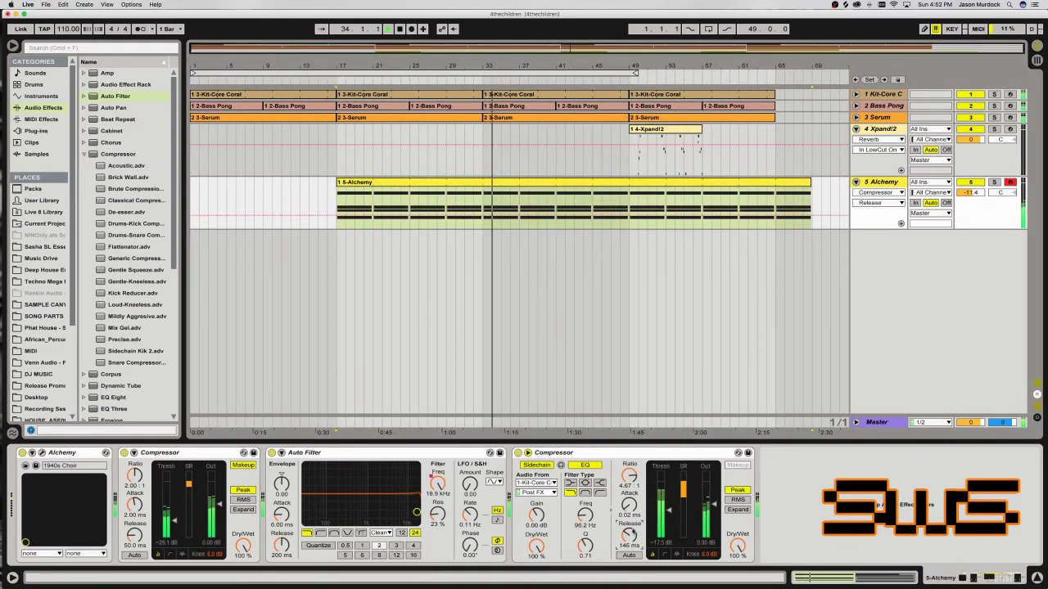
drag(970, 192, 971, 197)
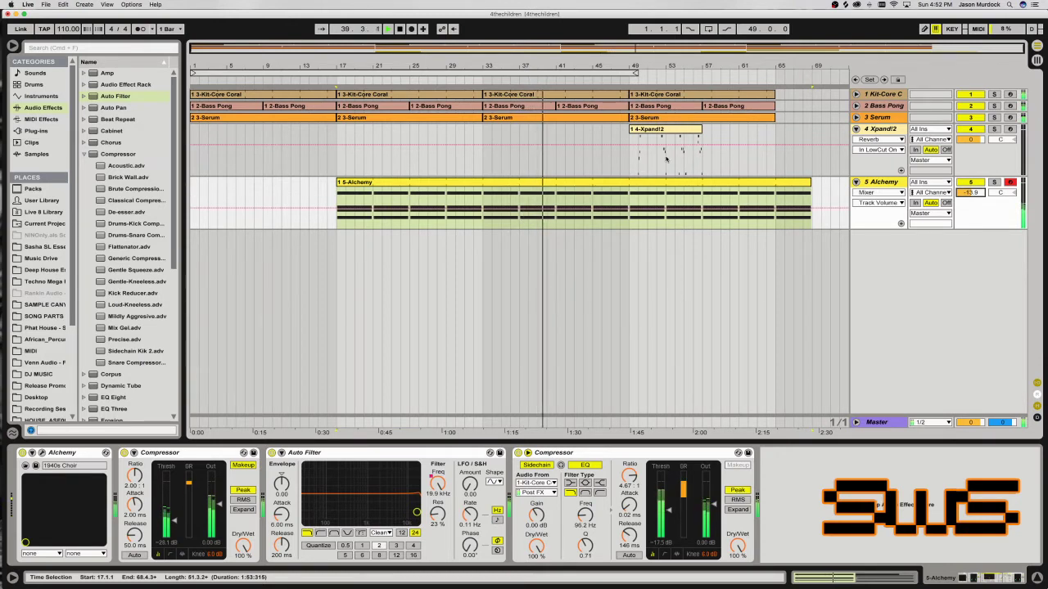
Move the 4-Xpand!2 clip from bar 49 to bar 41 and play the arrangement from bar 17.
drag(659, 129, 584, 150)
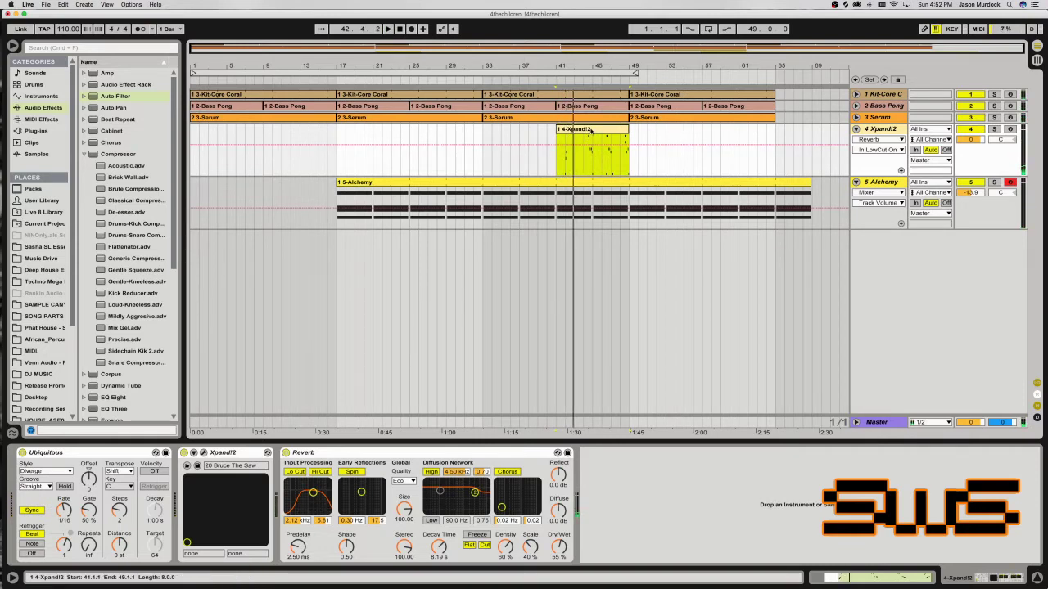
click(499, 189)
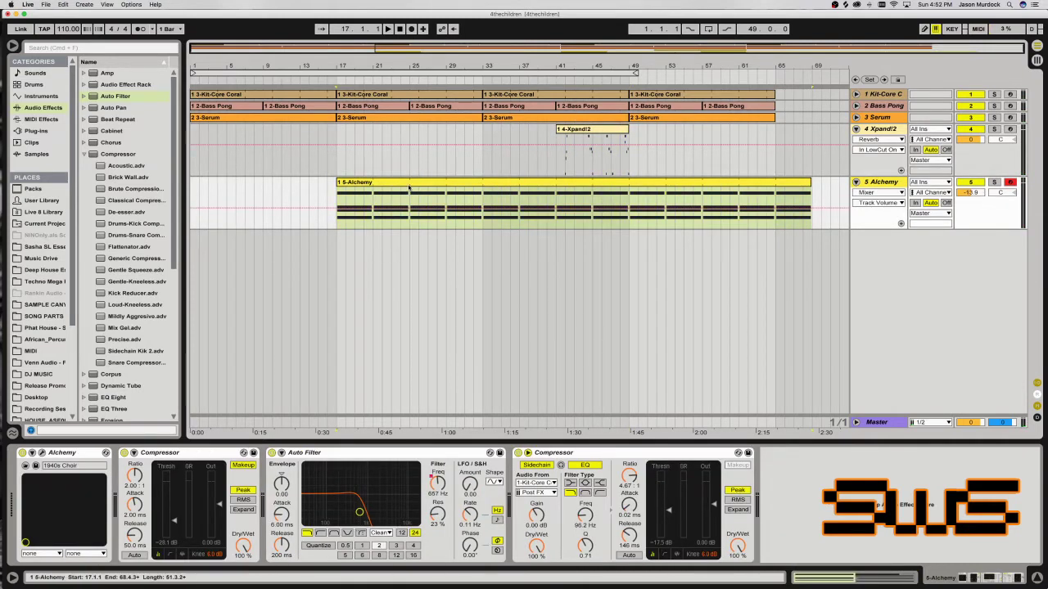
key(space)
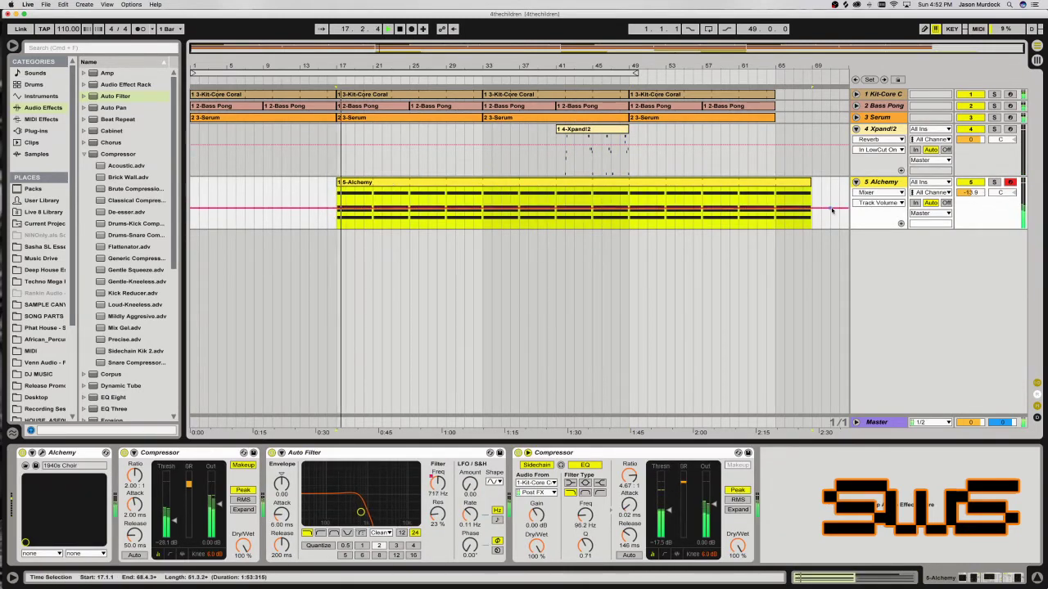
Show the Auto Filter Frequency automation on 5 Alchemy and split the long 5-Alchemy clip at bar 33.
click(879, 192)
click(859, 223)
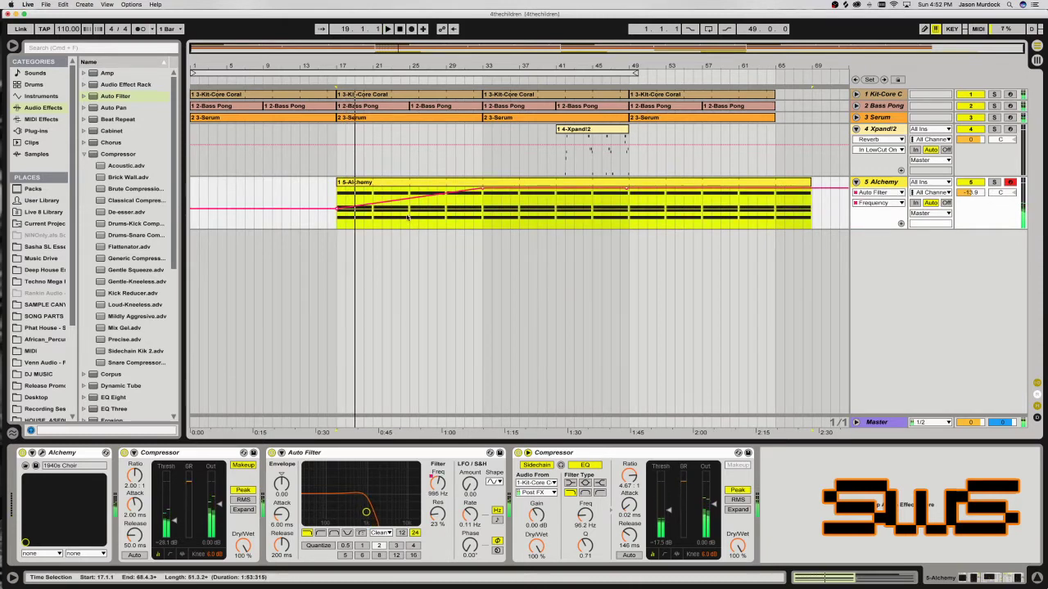
click(483, 219)
key(super+e)
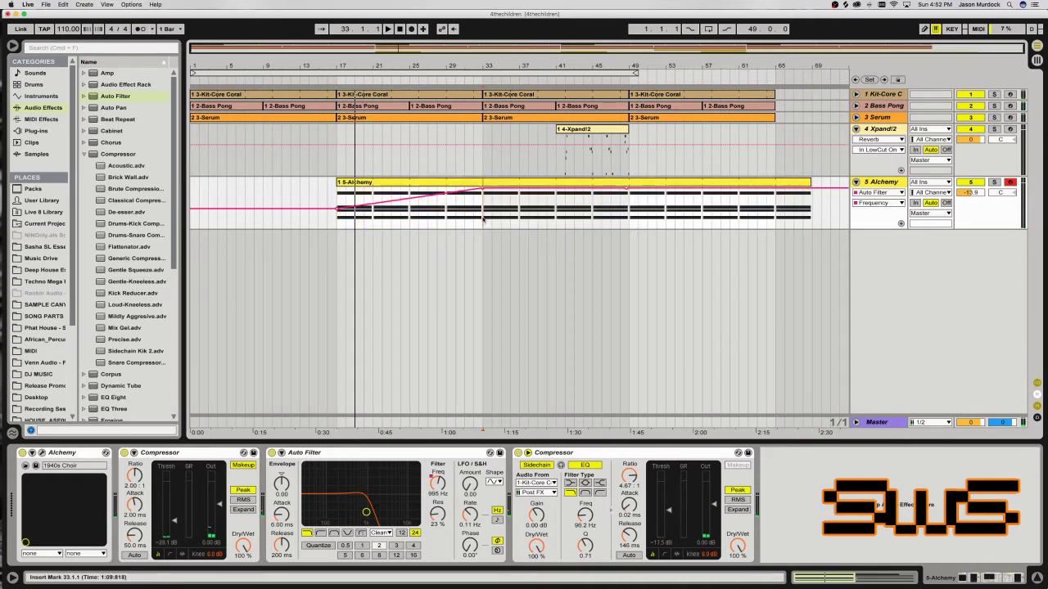
Extend the loop of the 5-Alchemy clip at bar 33 to a length of 8.2.0 and play from there.
double_click(491, 219)
click(620, 541)
drag(610, 474, 1033, 474)
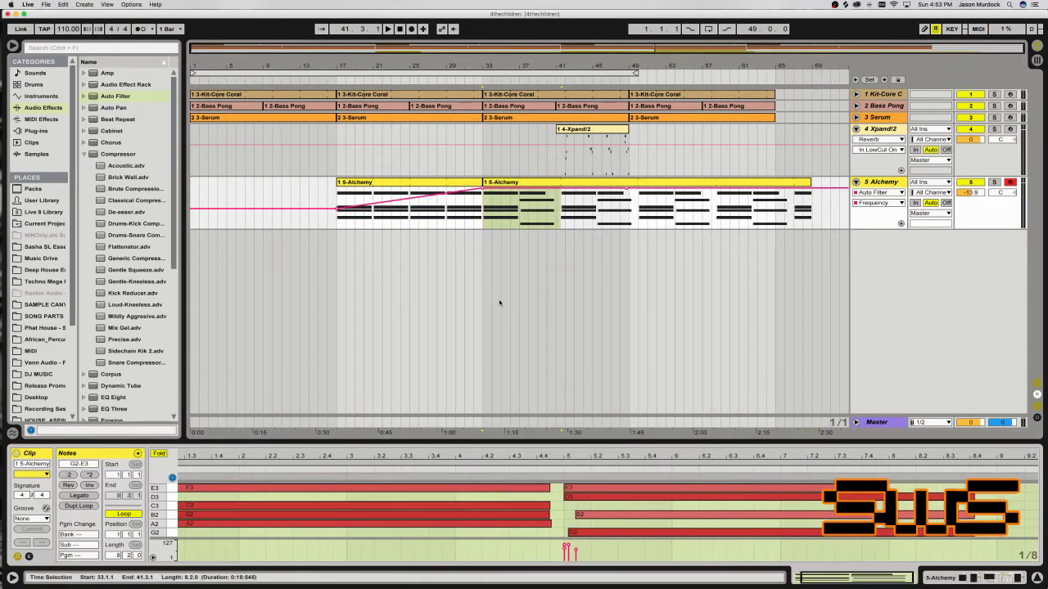
key(space)
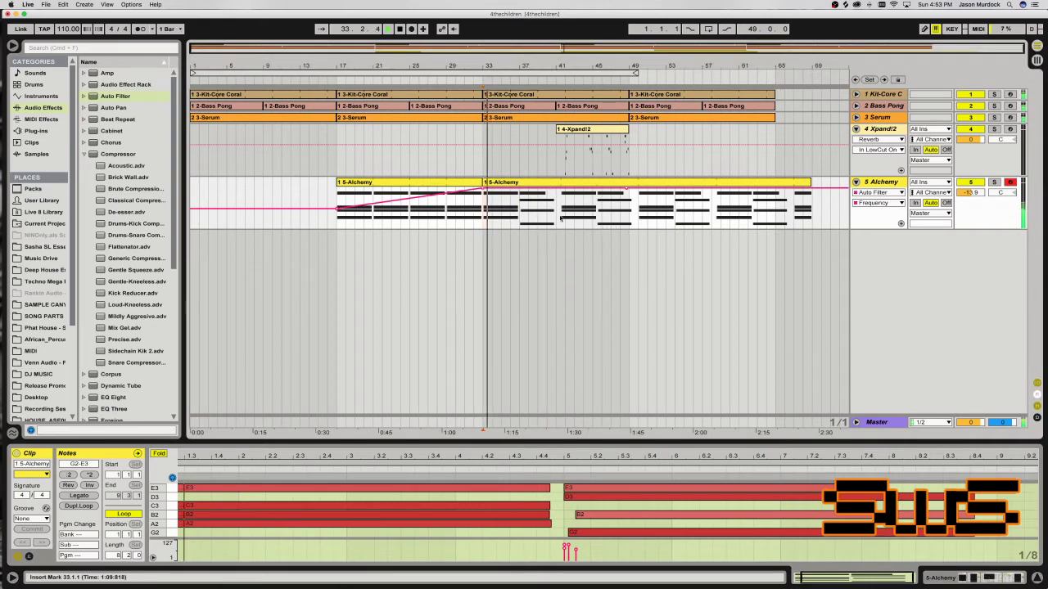
Set the loop length of the 5-Alchemy clip at bar 33 to 8.0.0 and move the 4-Xpand!2 clip to bar 36.
drag(1034, 469, 986, 464)
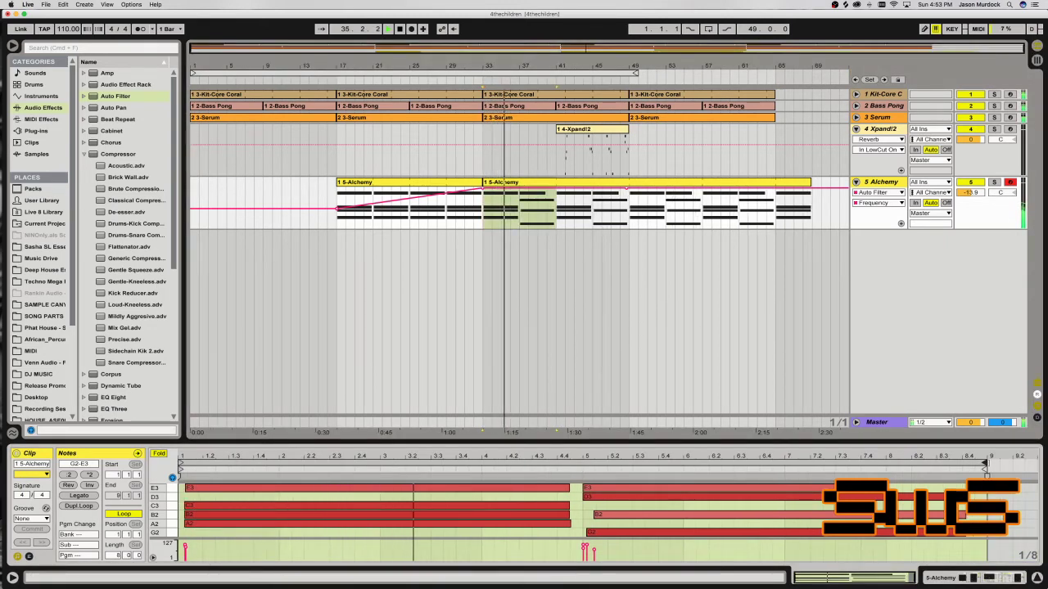
drag(575, 142, 530, 140)
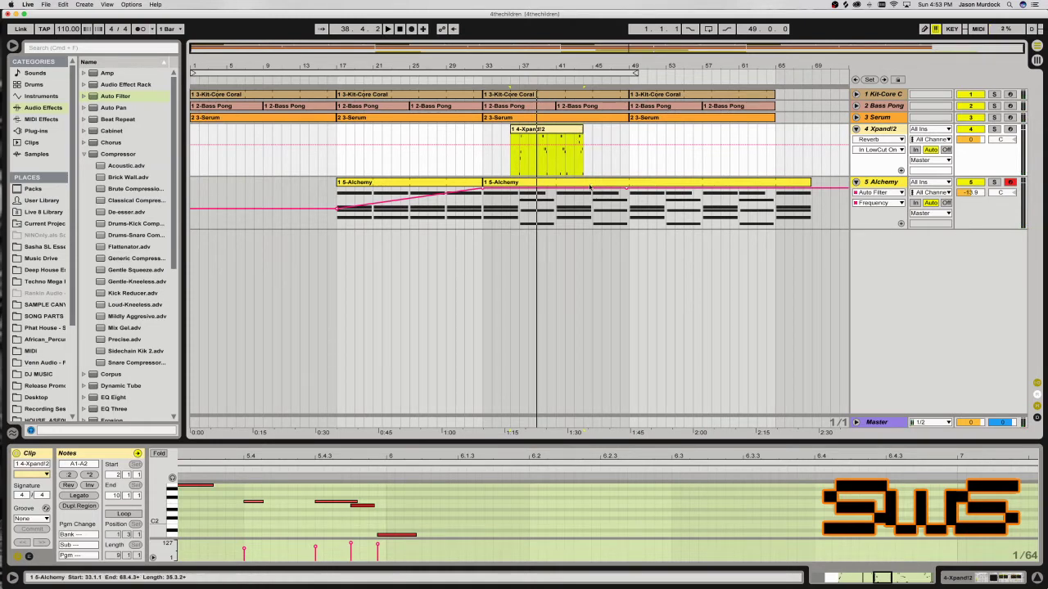
click(624, 192)
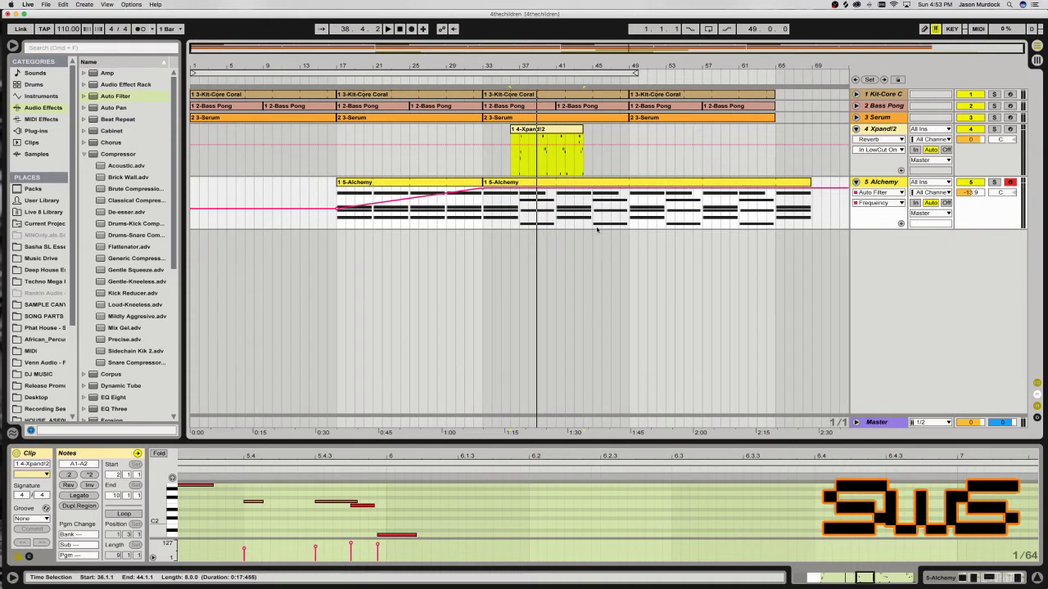
click(546, 228)
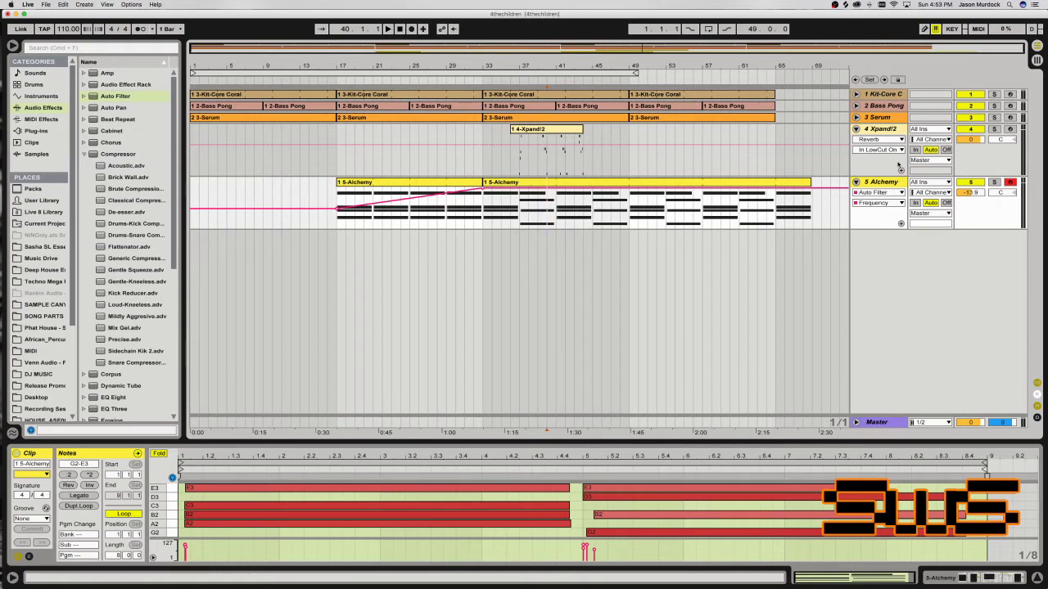
Select the 4 Xpand!2 track and unfold the Kit-Core drum track in the arrangement.
click(875, 136)
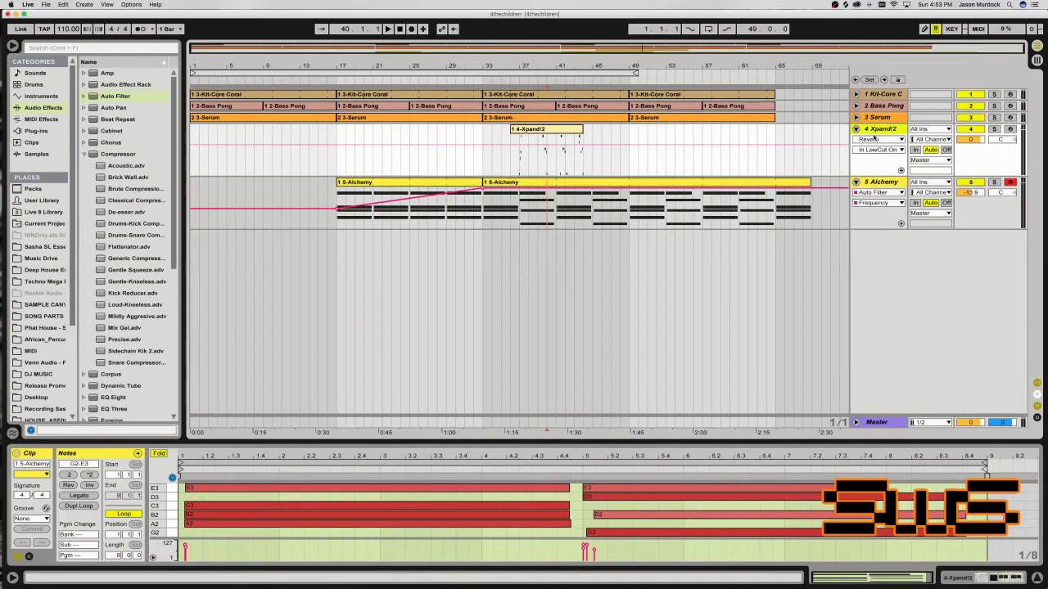
click(856, 94)
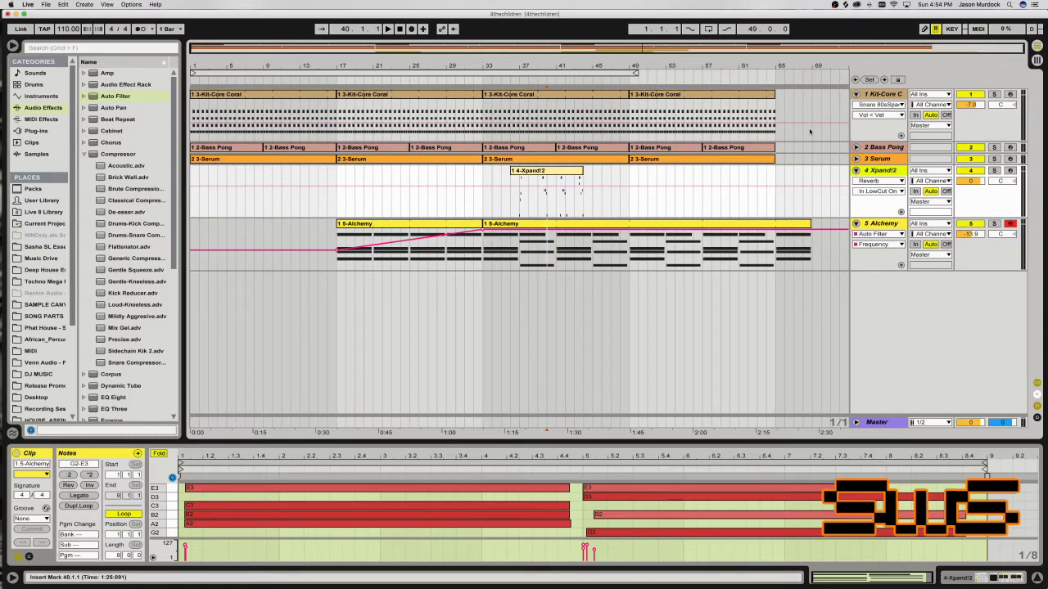
Unfold the Bass Pong and Serum tracks and listen to the Serum track in solo from bar 40.
click(855, 147)
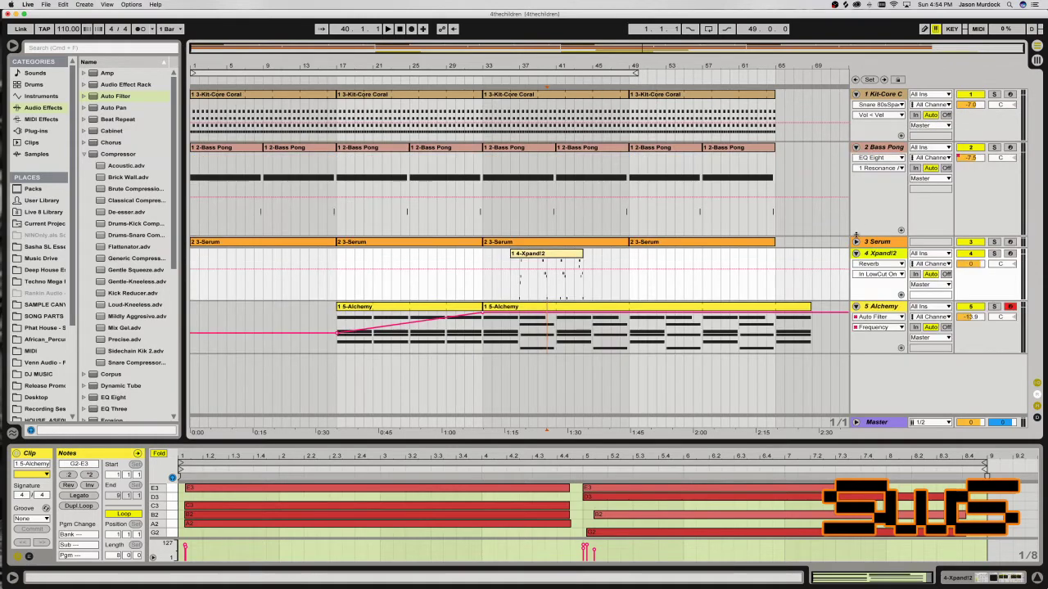
click(856, 241)
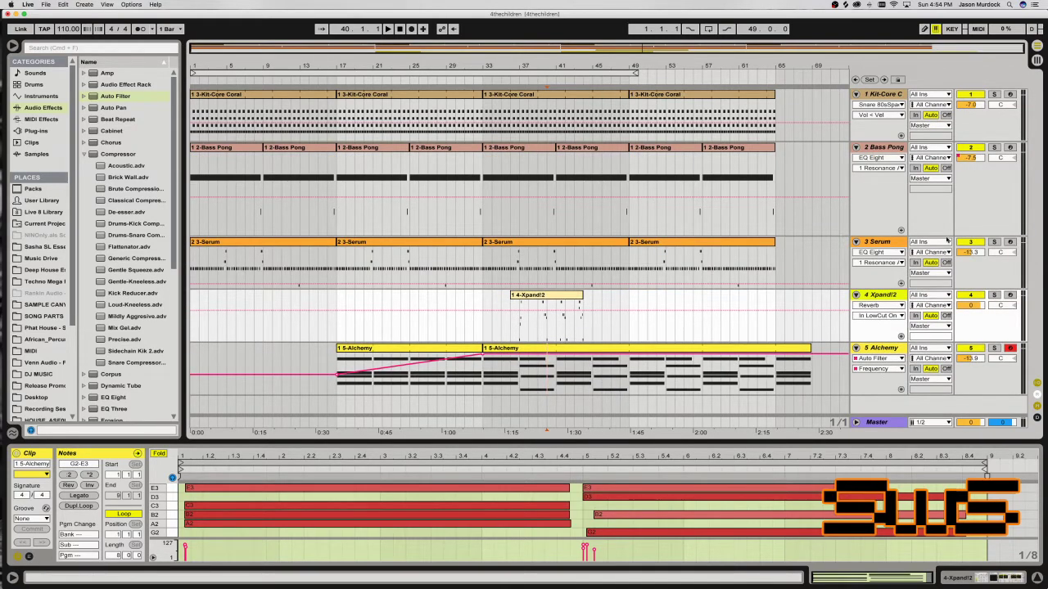
key(space)
click(995, 242)
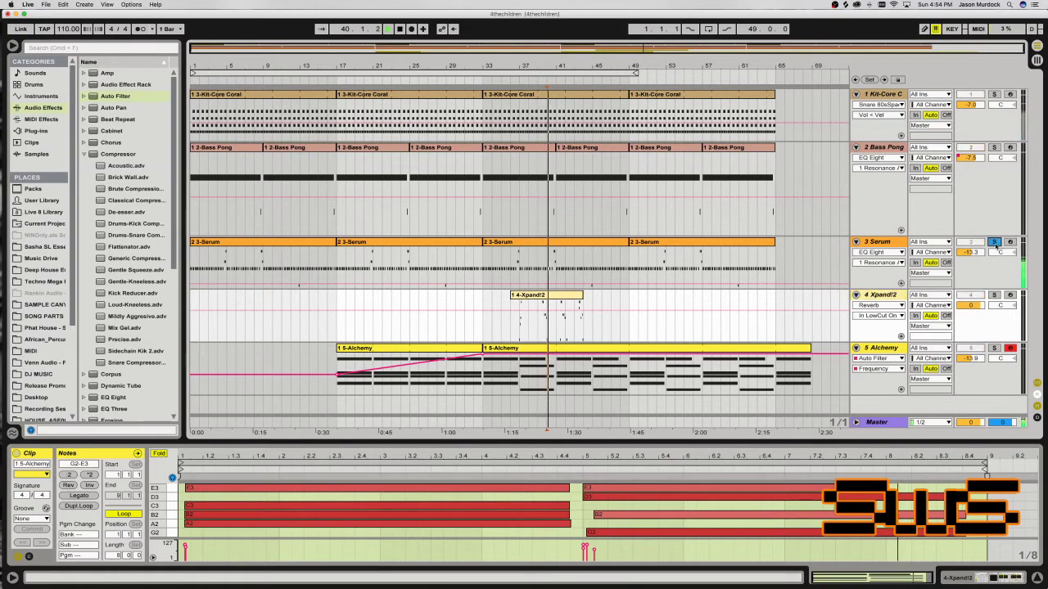
key(space)
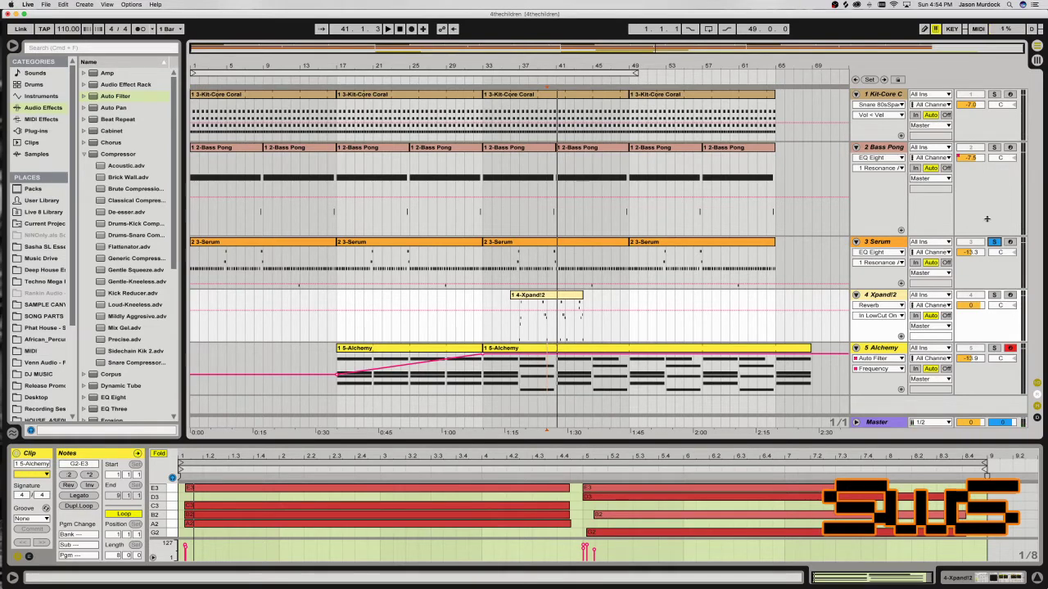
Listen to the Kit-Core drum track in solo and show its device chain.
key(space)
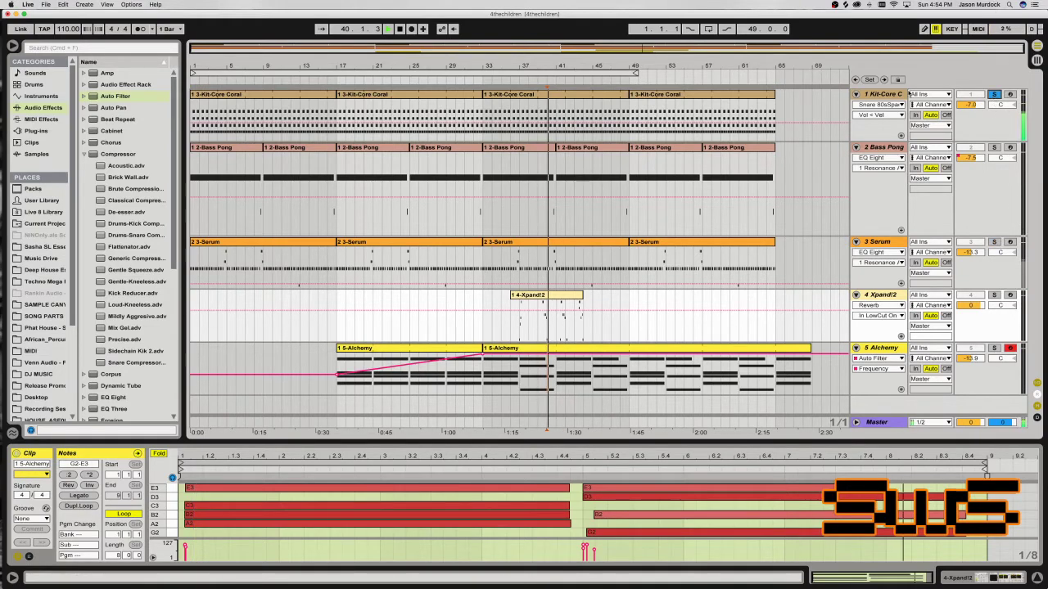
click(884, 123)
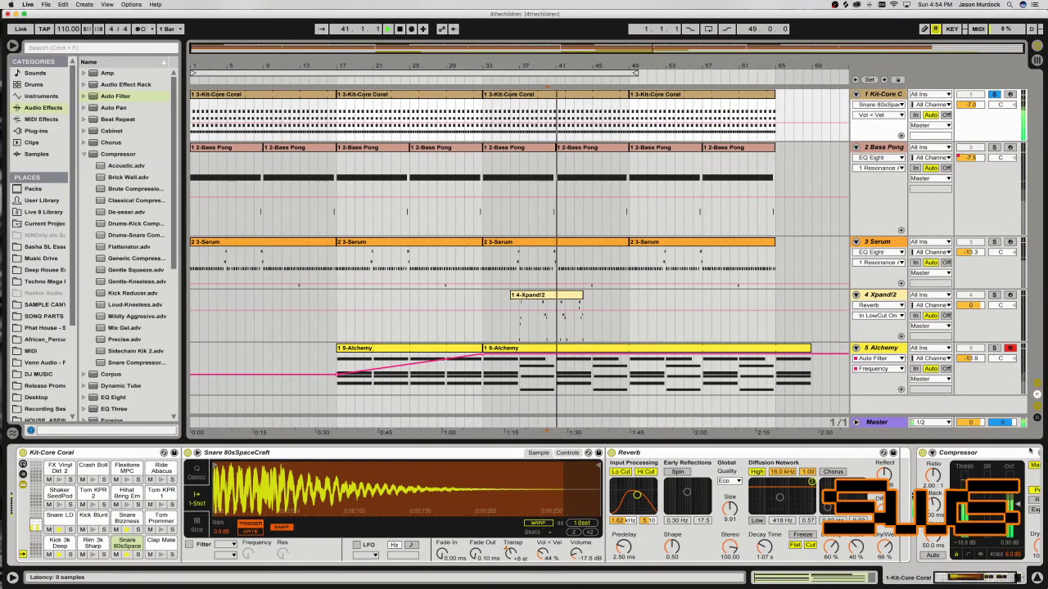
click(1000, 579)
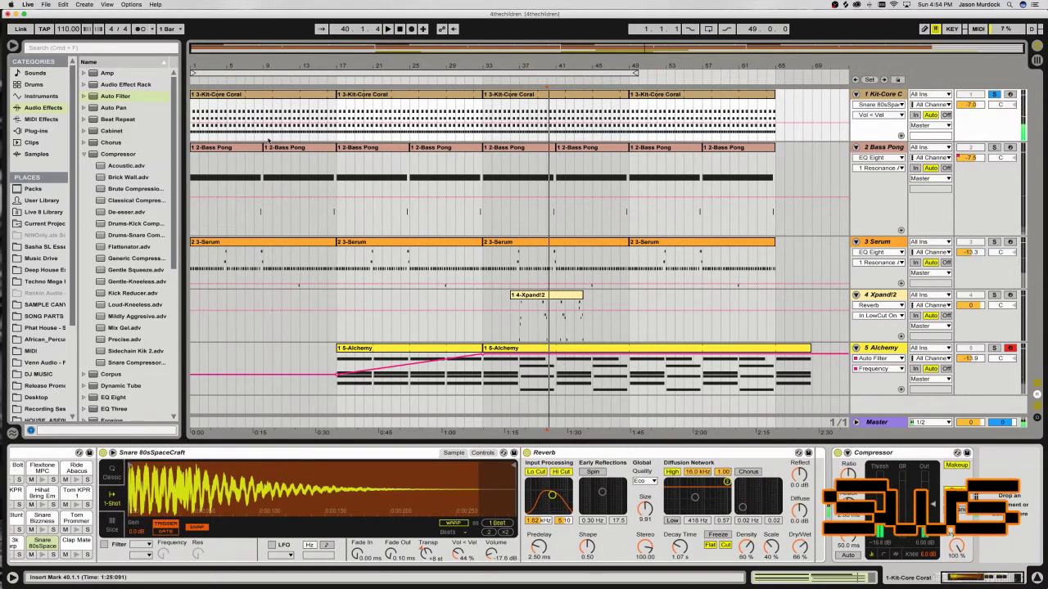
Split the first Kit-Core clip at bar 9 and deactivate the snare notes in its first half, leaving the kick active.
click(250, 94)
click(263, 115)
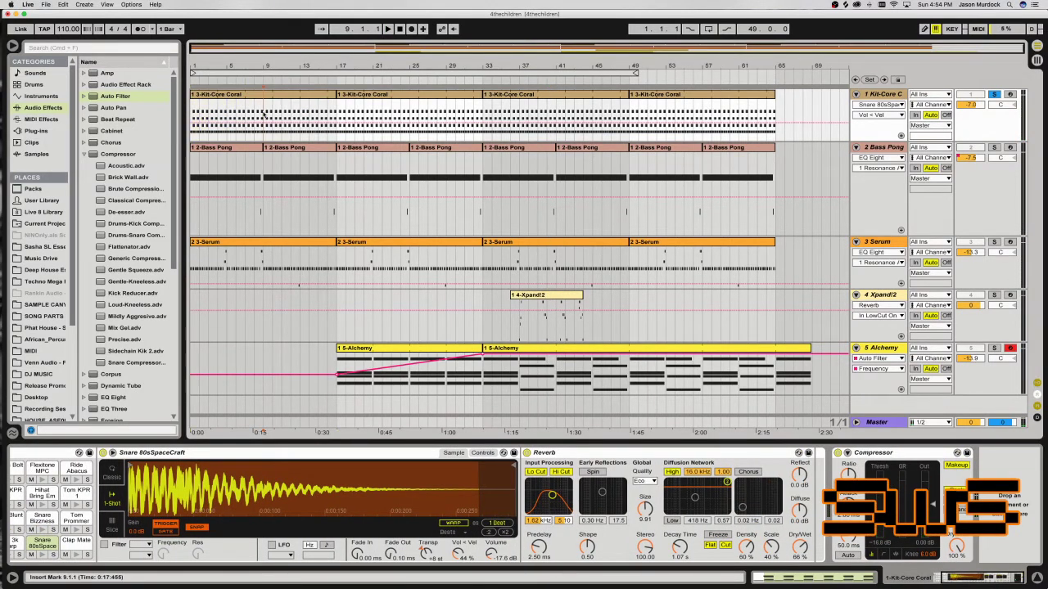
double_click(240, 98)
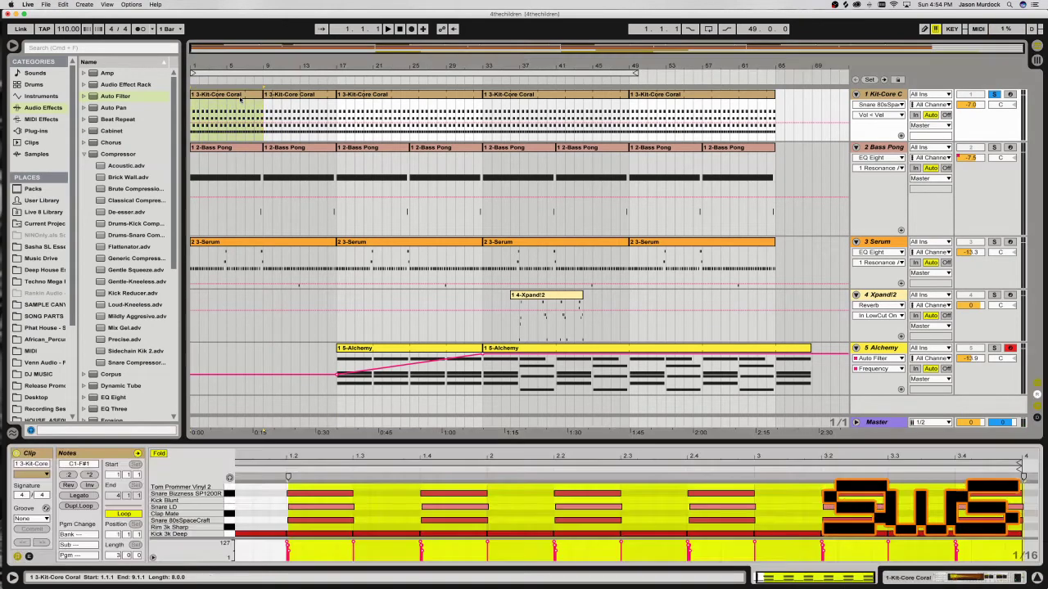
drag(231, 526, 235, 494)
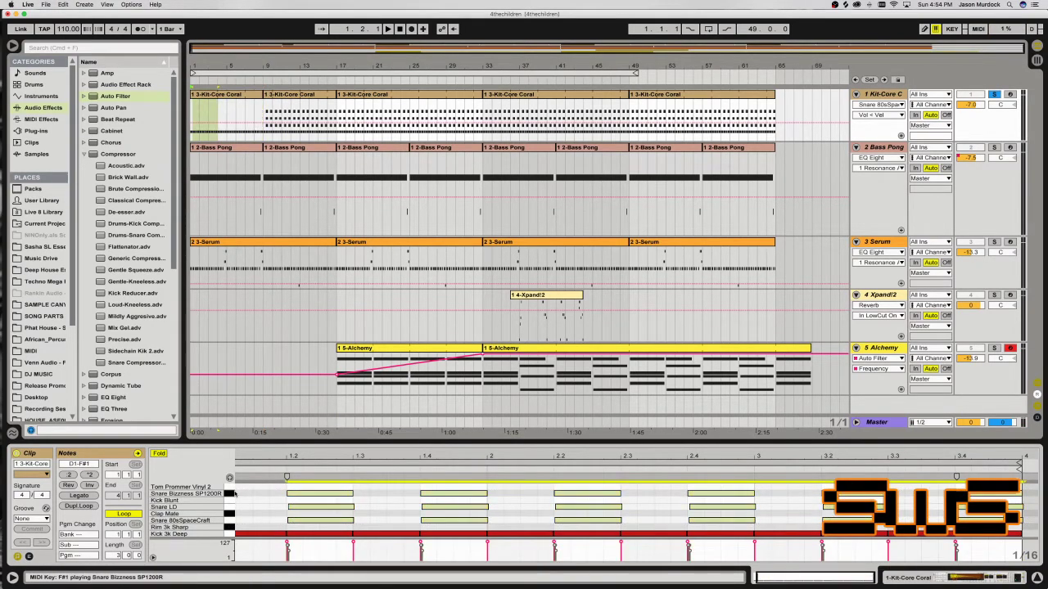
Add an EQ Eight to the end of the Kit-Core device chain and set band 1 as a low cut at 139 Hz.
key(space)
click(865, 95)
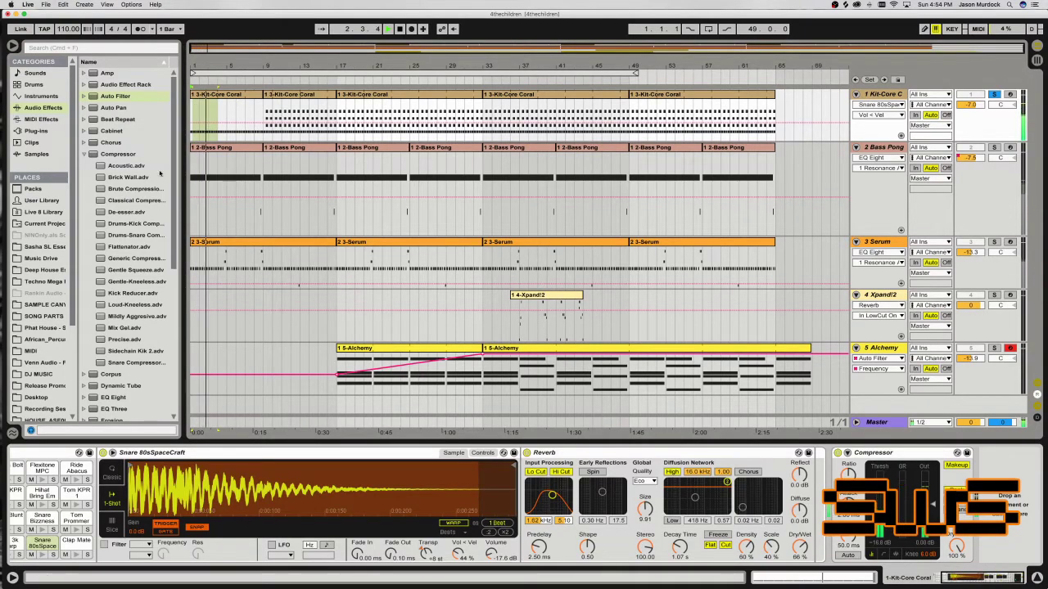
click(84, 154)
key(Down)
key(Down)
key(Down)
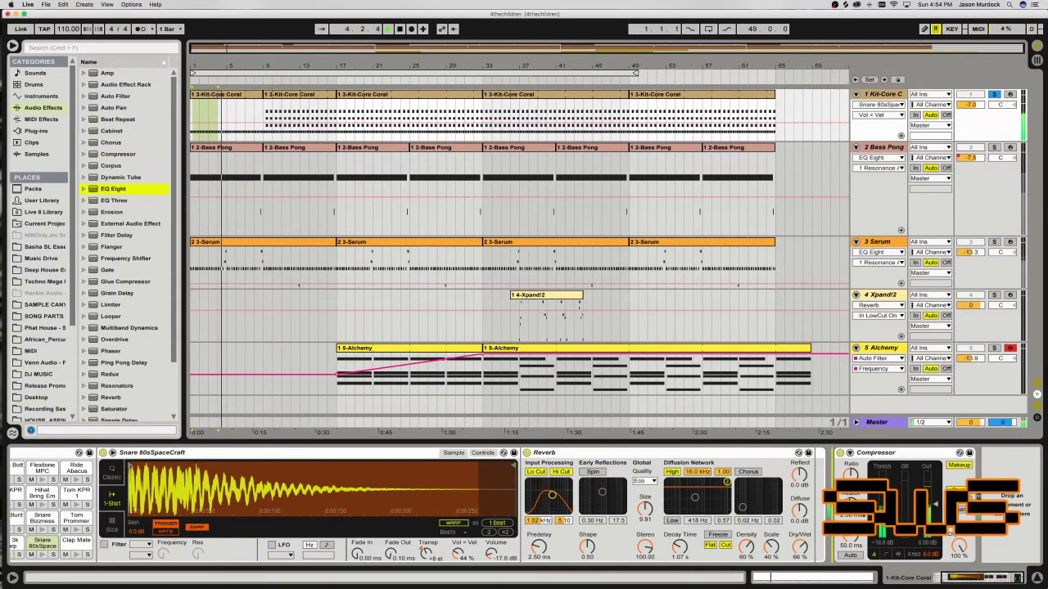
key(Return)
click(784, 474)
drag(776, 500, 830, 511)
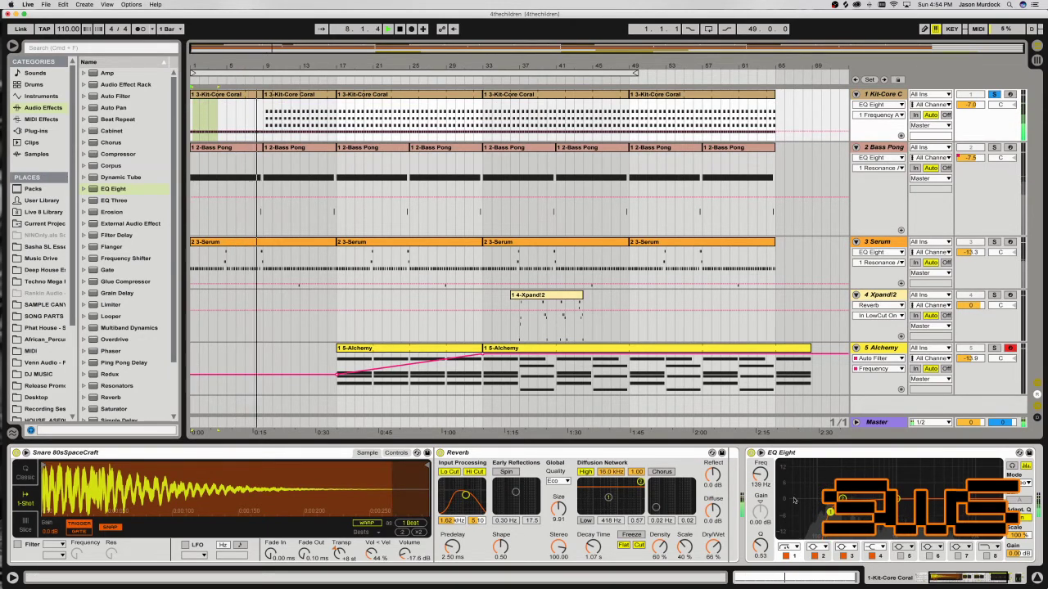
Automate the Kit-Core EQ Eight's band 1 frequency to drop to 30 Hz at bar 9 and play the transition.
click(315, 177)
click(253, 123)
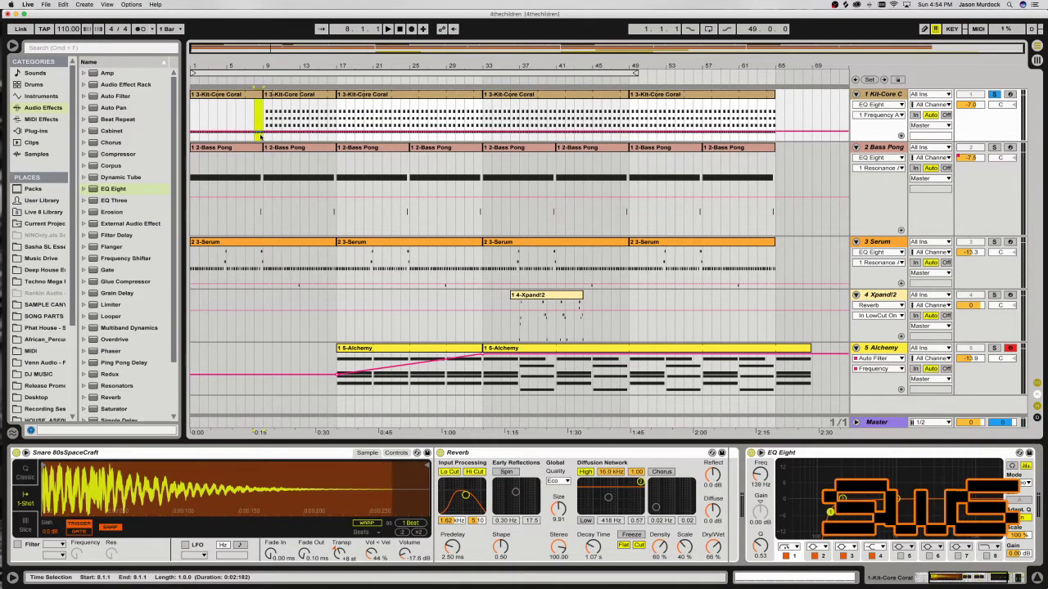
drag(261, 135, 257, 141)
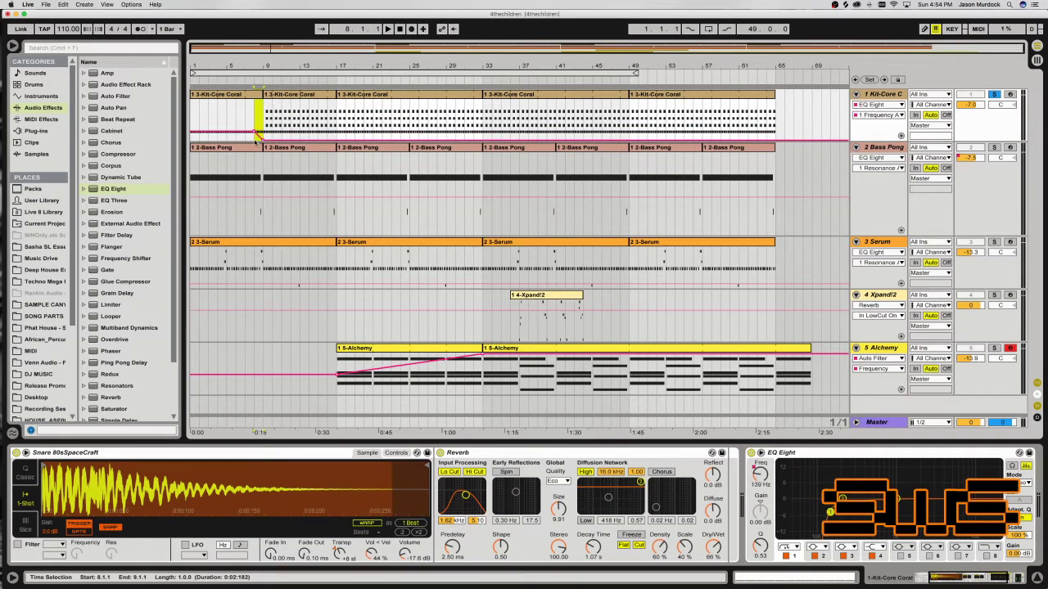
click(258, 131)
key(space)
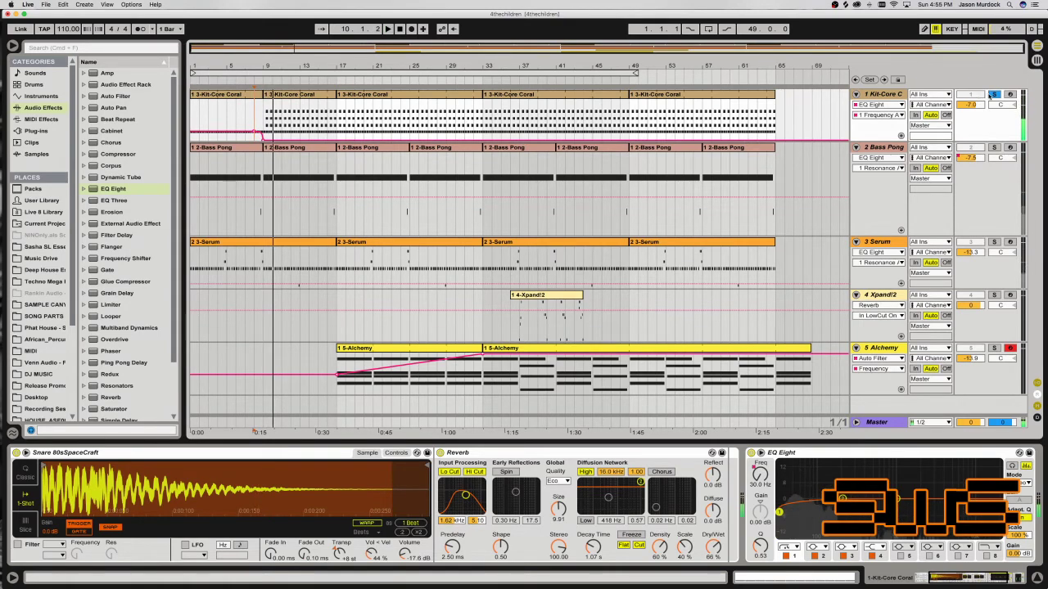
key(space)
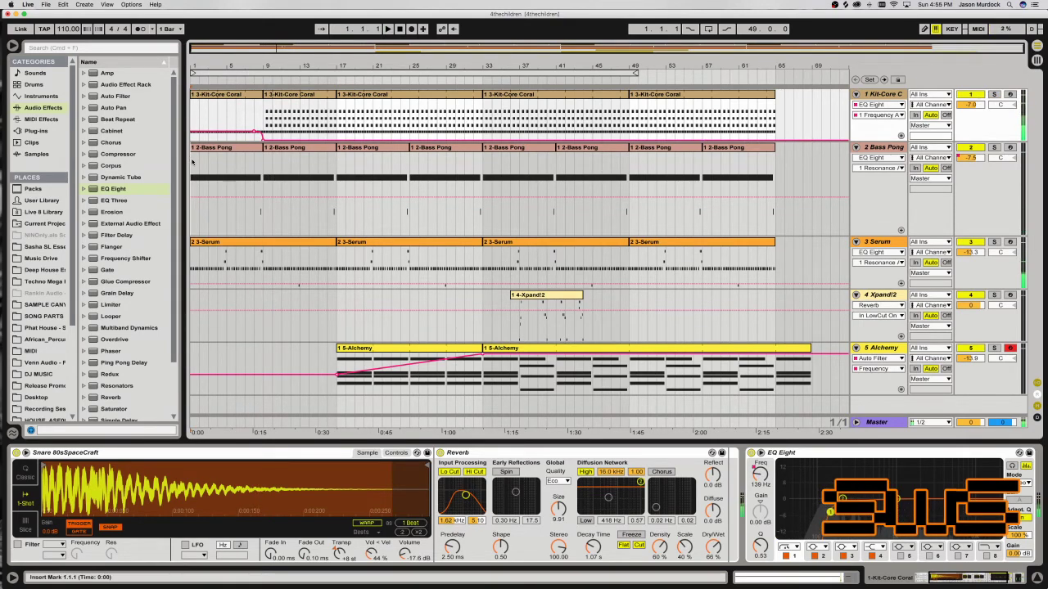
Change band 1 of the Serum track's EQ Eight to a low cut at 44.8 Hz with a Q of 0.35.
click(948, 197)
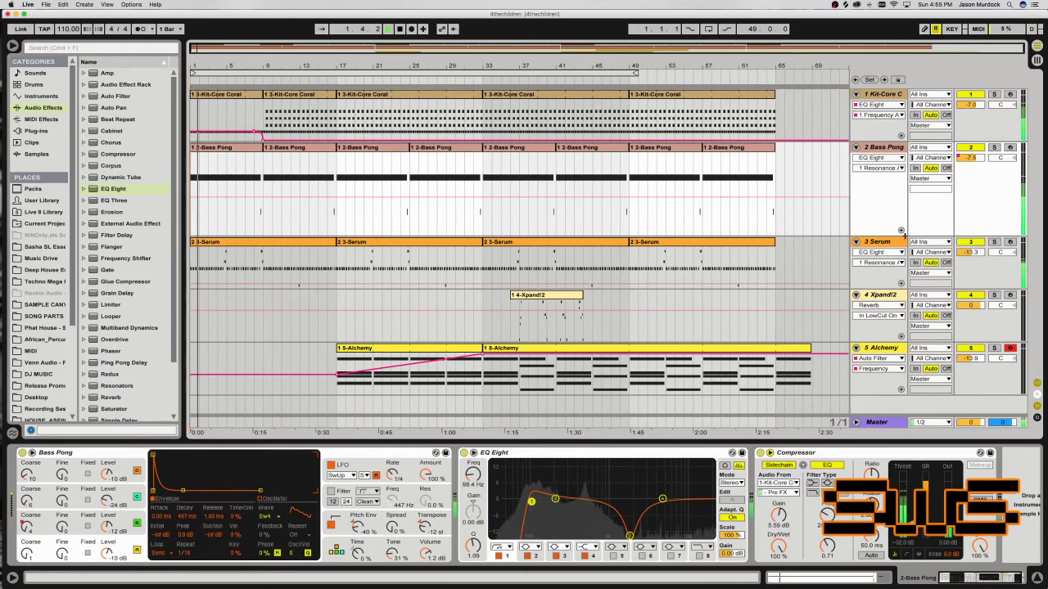
click(898, 243)
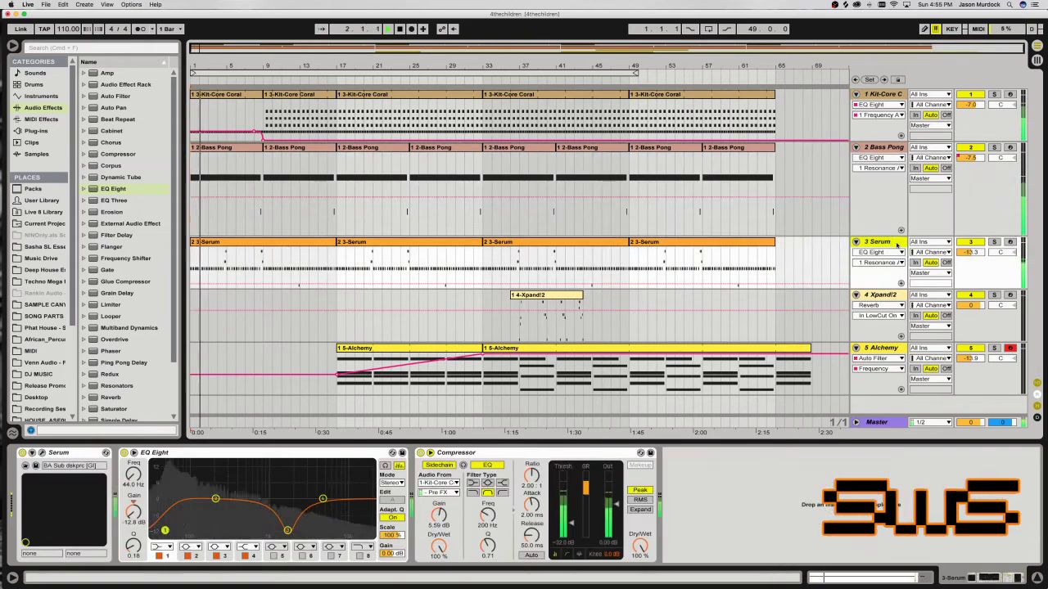
click(161, 546)
mouse_move(163, 500)
mouse_down()
mouse_move(166, 528)
mouse_move(166, 512)
mouse_up()
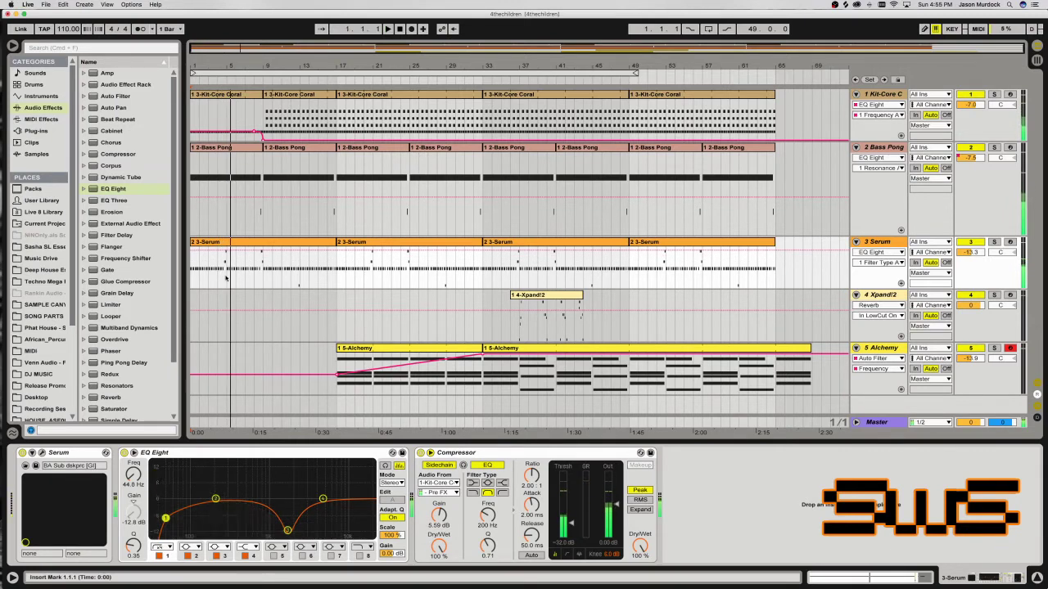
Split off the first two bars of the Serum clip and duplicate them repeatedly up to bar 9.
drag(209, 275, 226, 275)
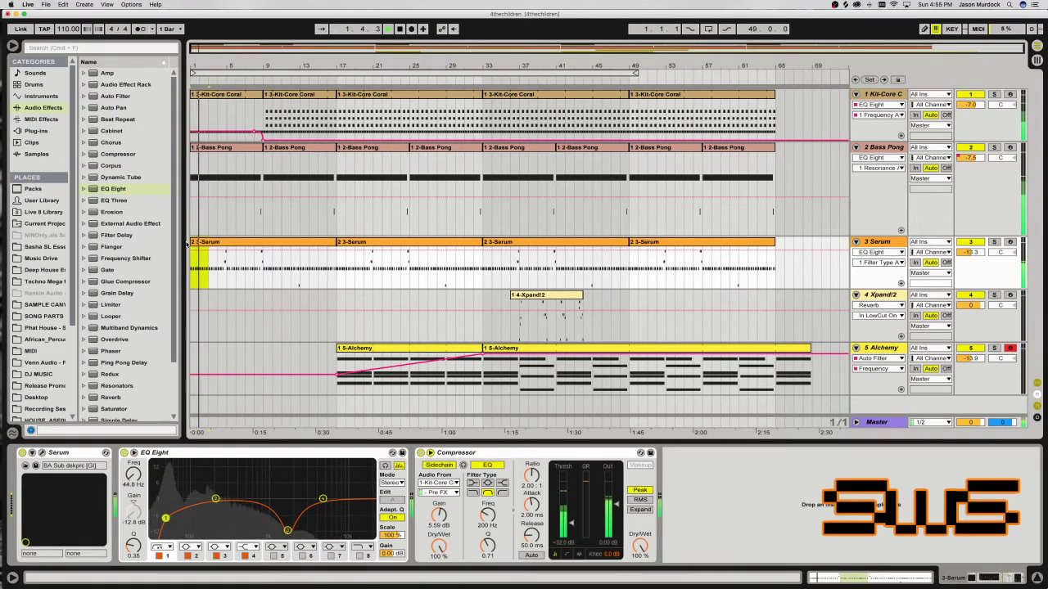
key(super+e)
key(super+d)
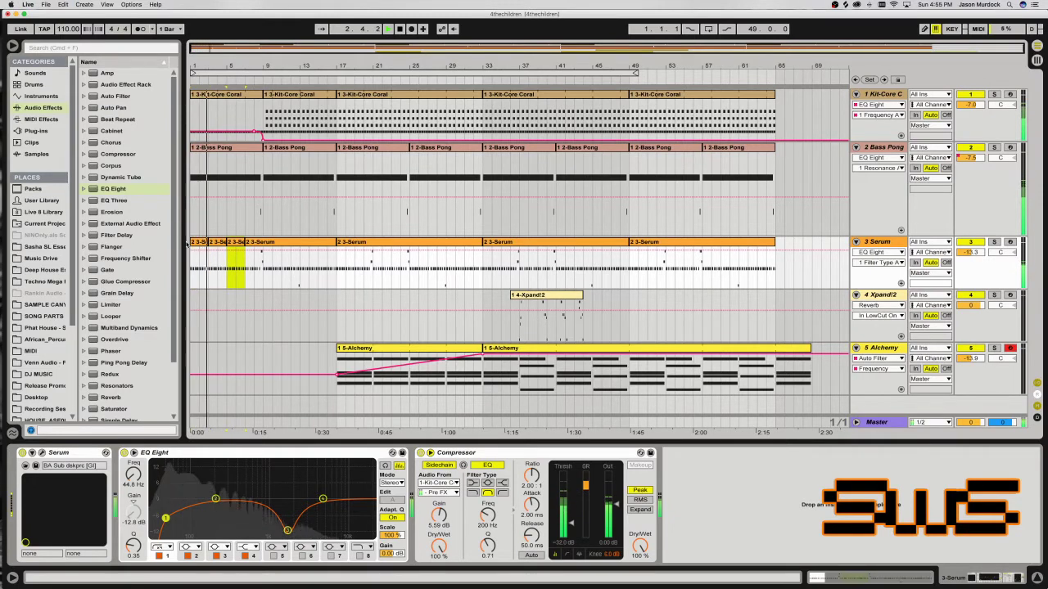
key(super+d)
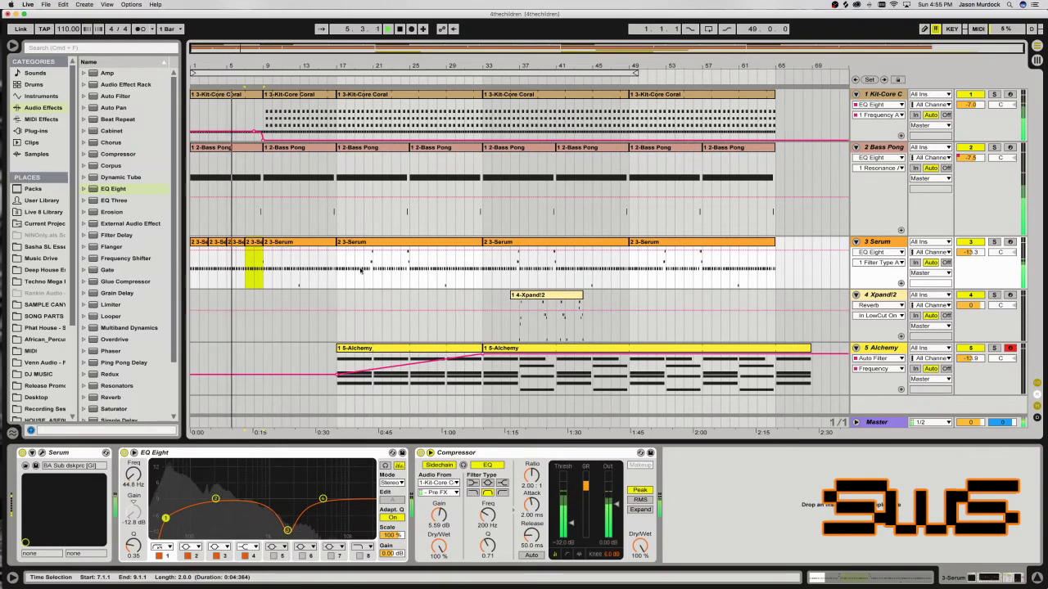
Extend the first Alchemy clip back to bar 9 and move the start of its Auto Filter frequency ramp there.
click(280, 97)
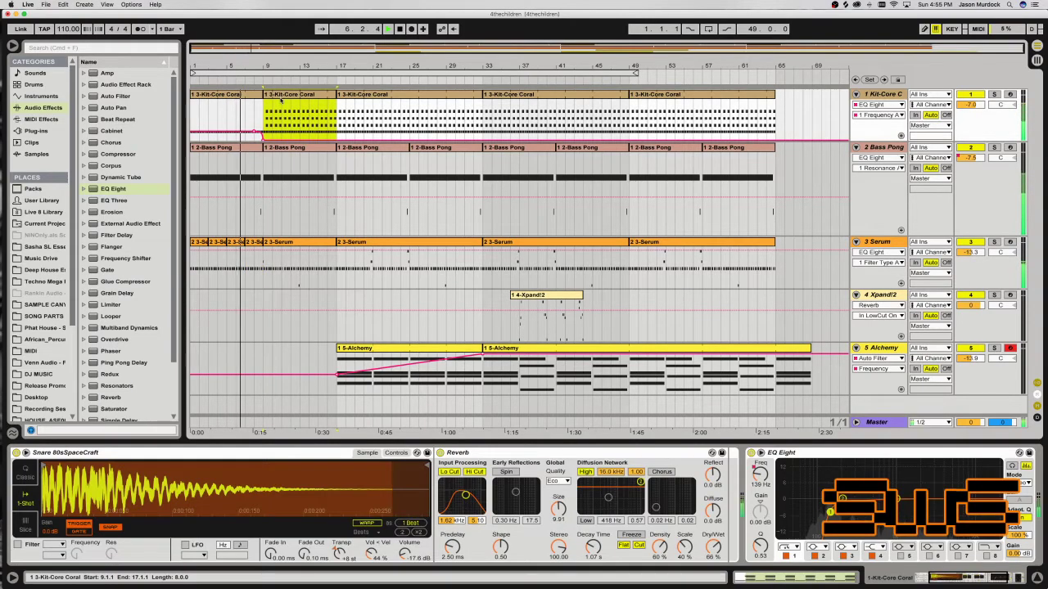
drag(336, 365, 263, 381)
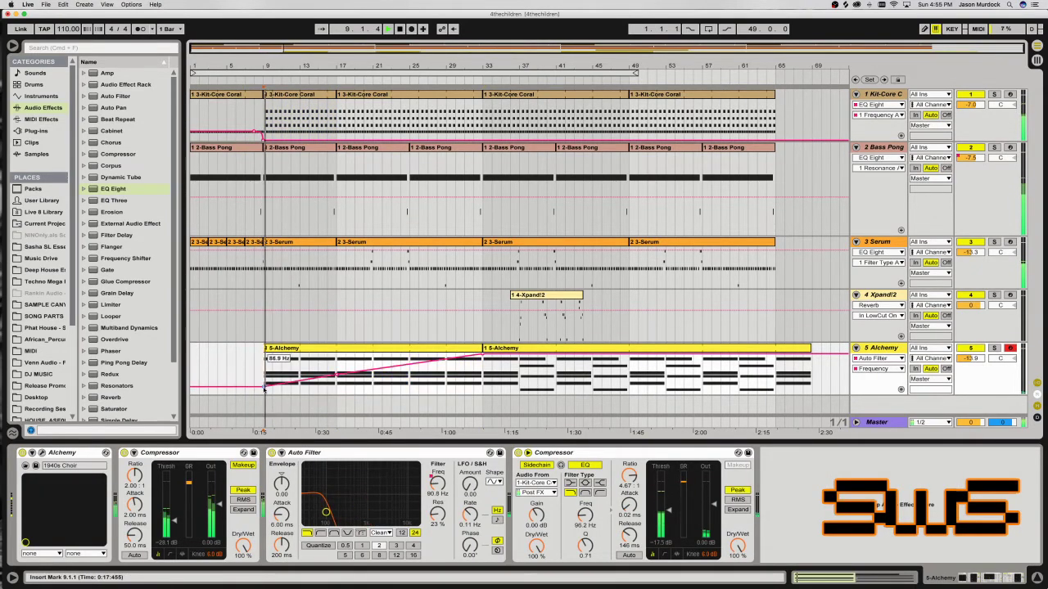
drag(264, 382, 263, 383)
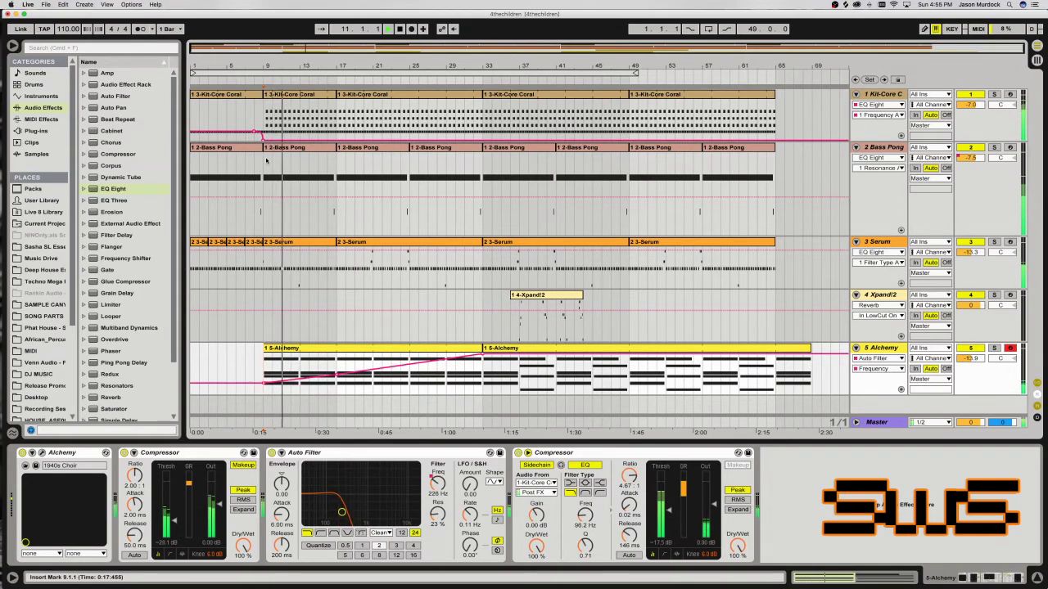
Split off bar 16 of the Kit-Core clip, deactivate the kick notes in that bar, and play from bar 15.
click(318, 99)
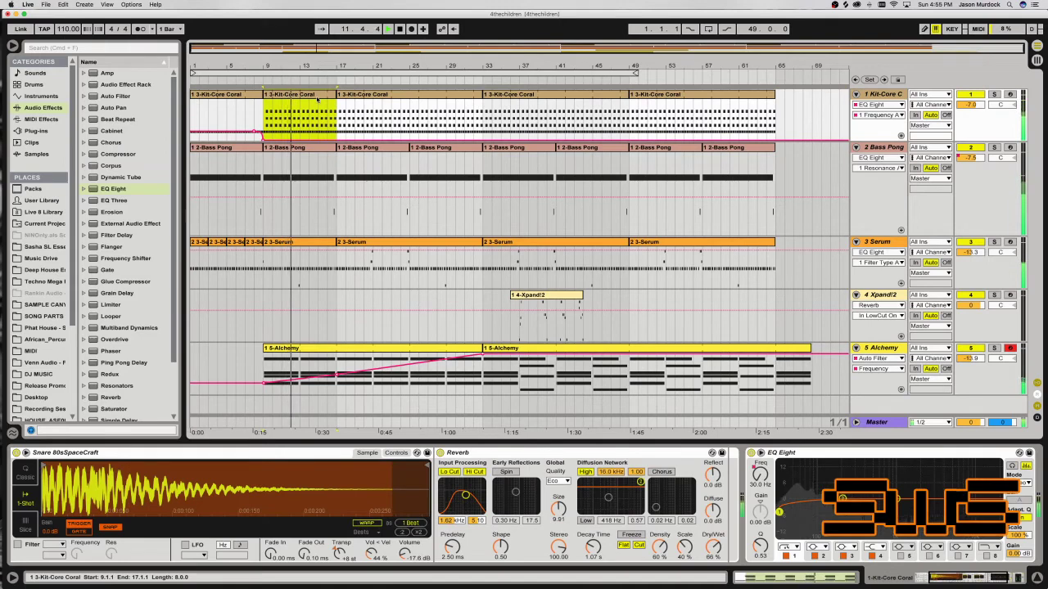
double_click(317, 99)
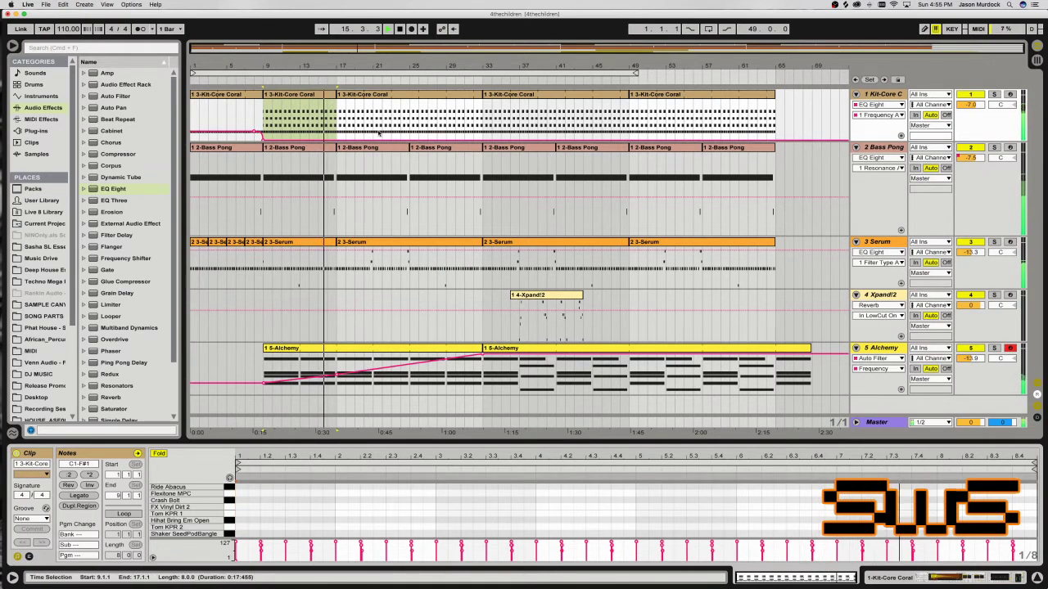
key(space)
drag(331, 114, 338, 96)
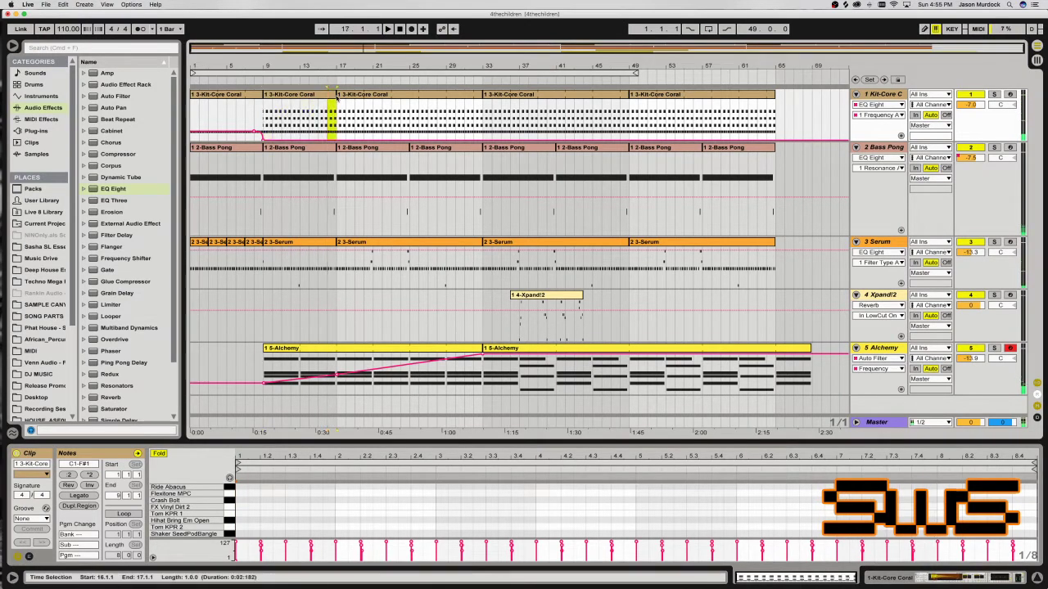
click(337, 95)
click(332, 30)
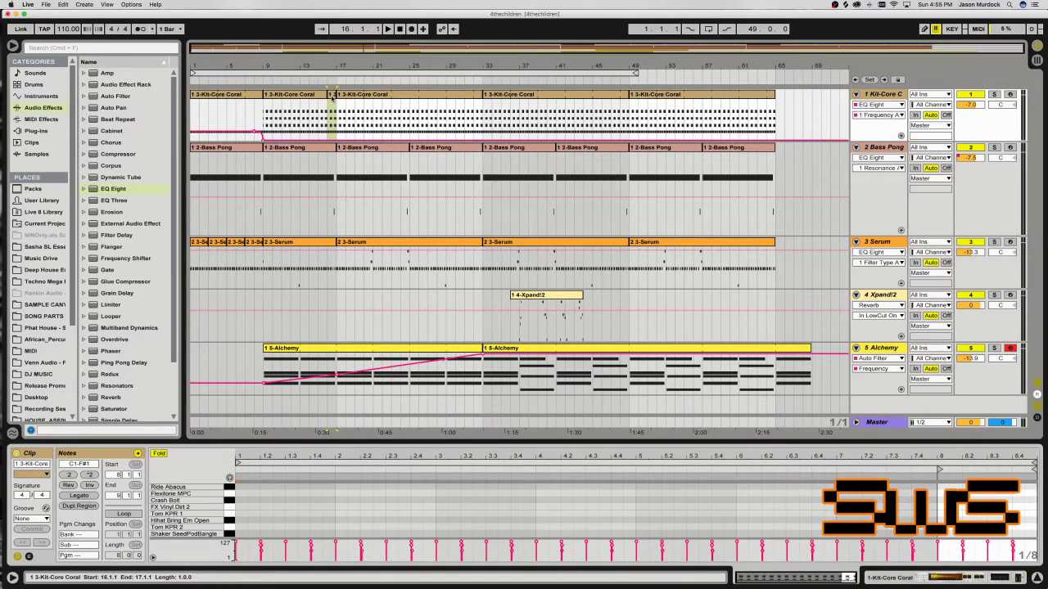
click(939, 553)
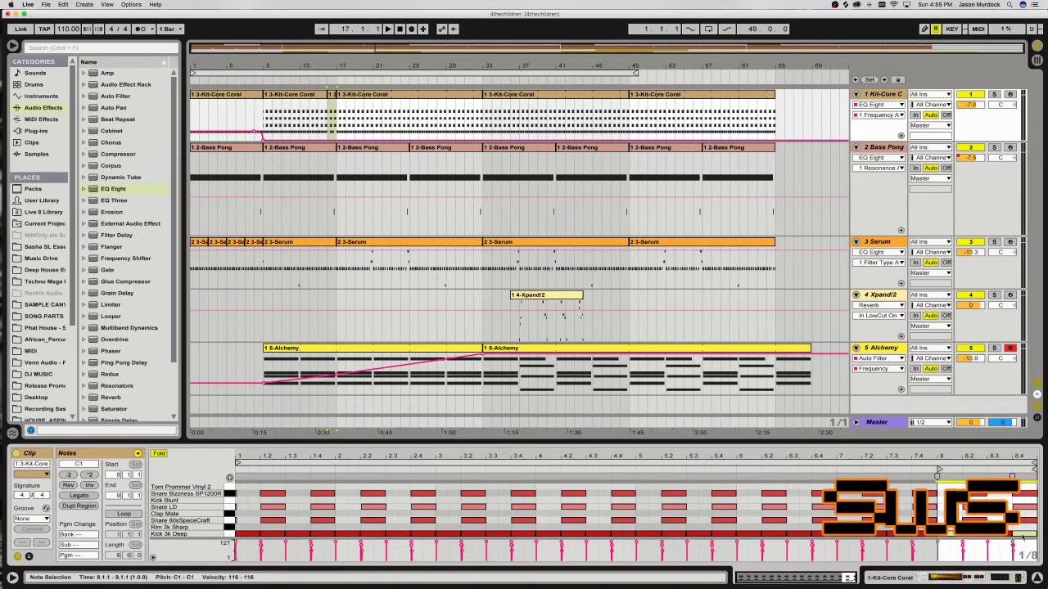
click(319, 213)
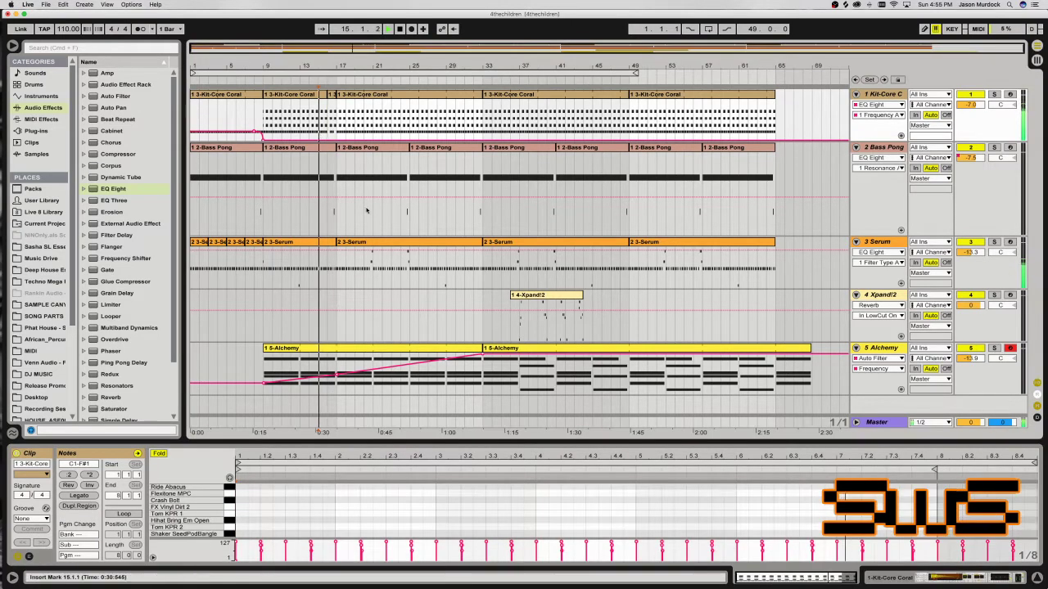
Draw automation for the Serum EQ Eight's band 1 frequency, raising it to 81.5 Hz during bar 16.
click(265, 213)
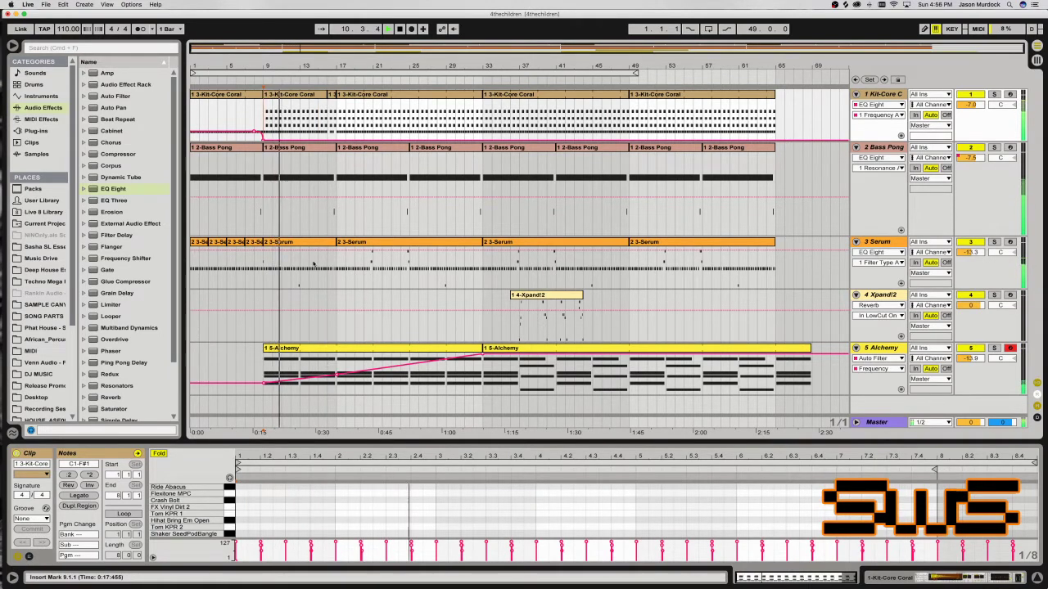
click(876, 252)
click(876, 279)
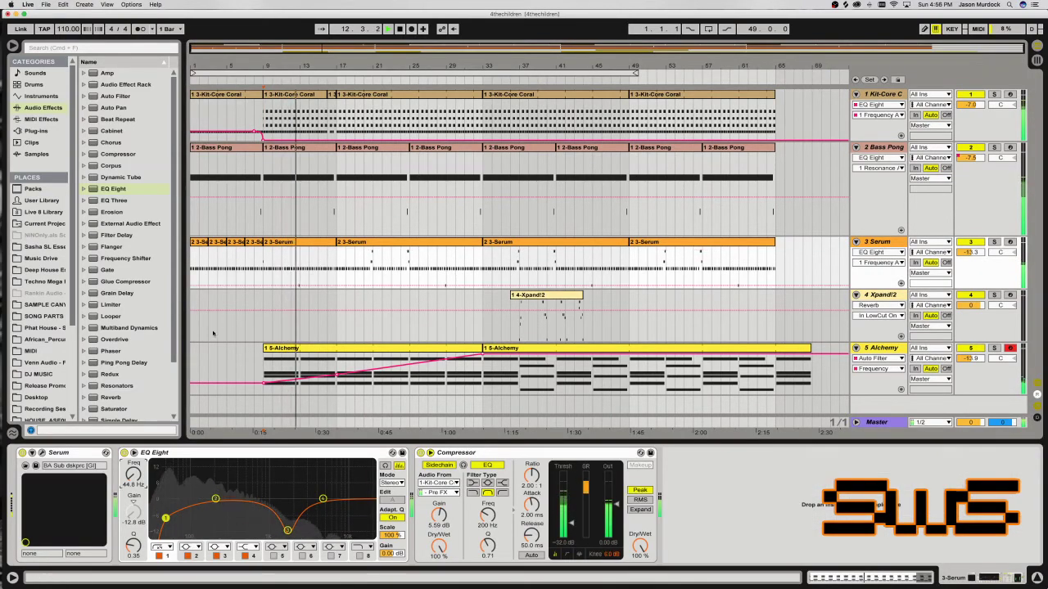
key(b)
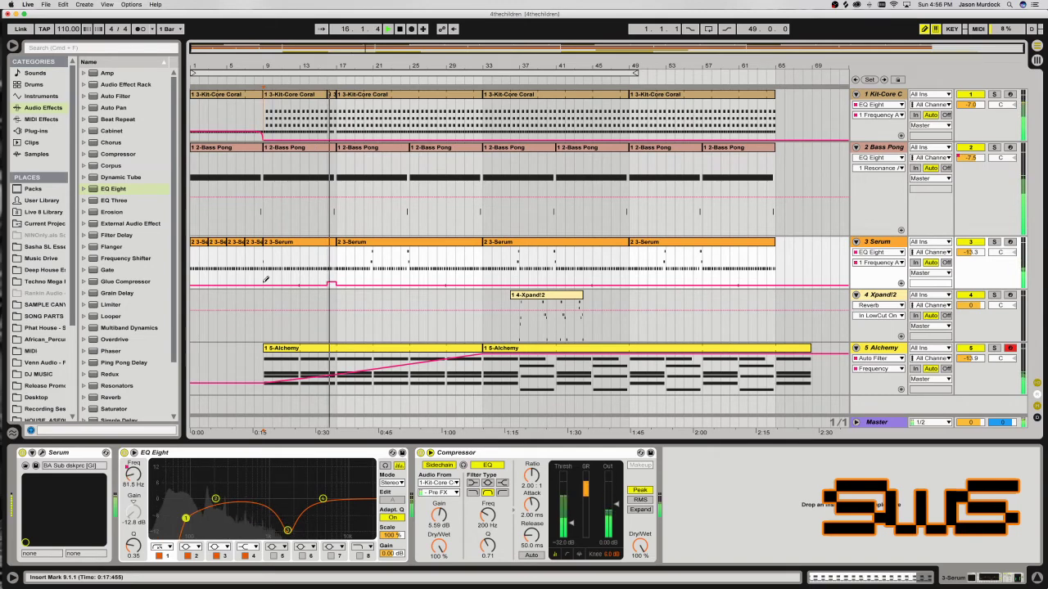
Reactivate the kick note on the first beat of bar 16 in the split Kit-Core clip and play that bar.
click(332, 114)
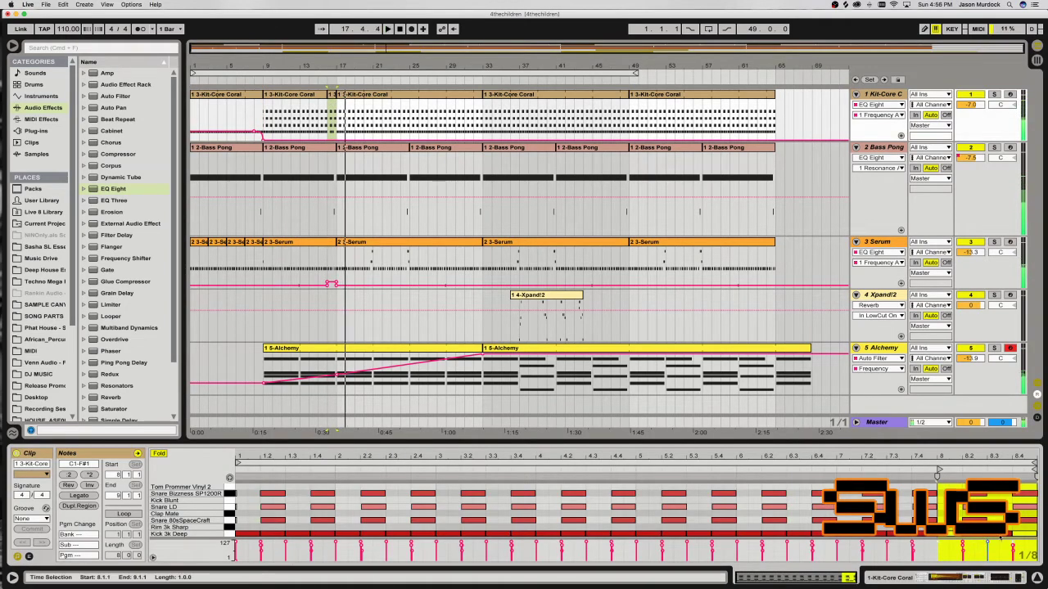
key(space)
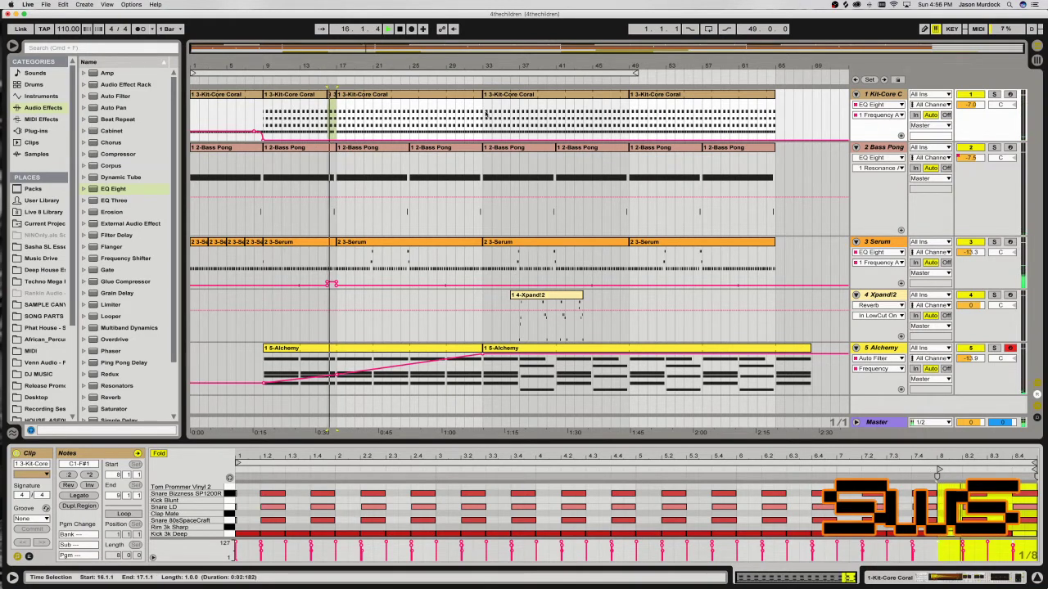
click(980, 533)
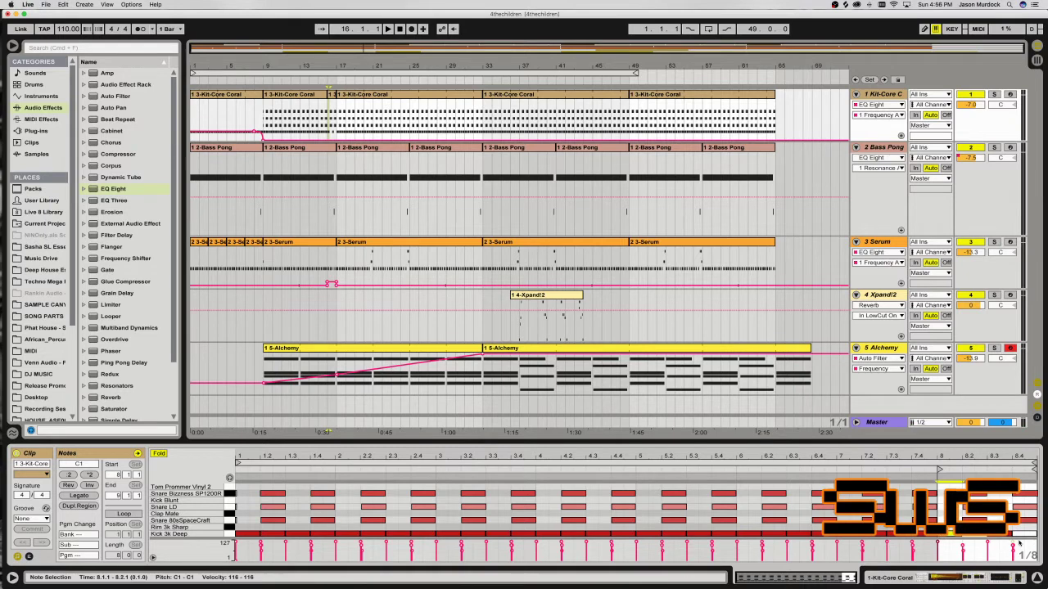
key(space)
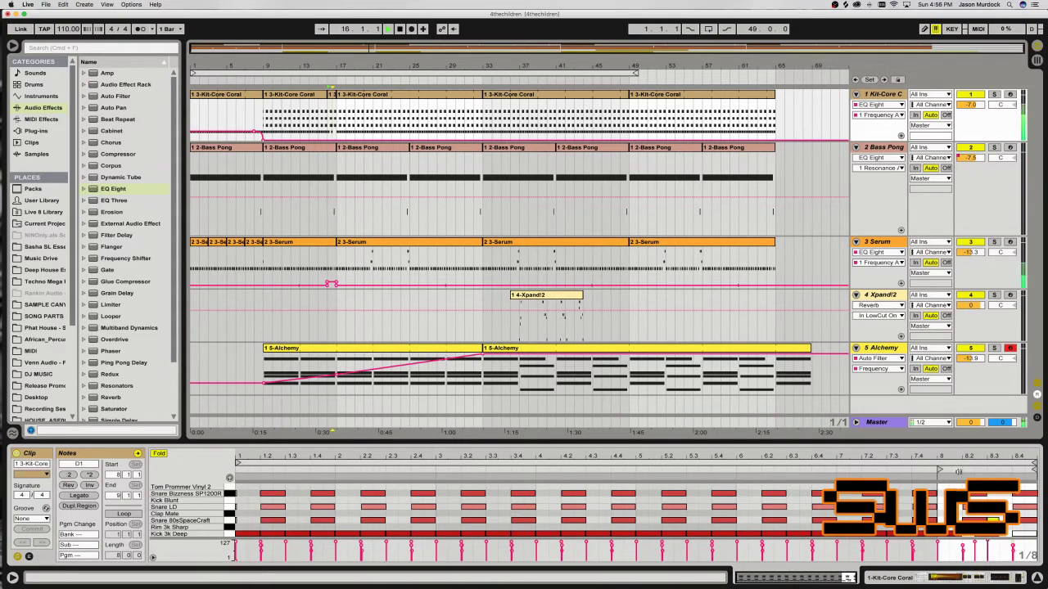
Add a short Snare 80sSpaceCraft note at 8.3.3 and a kick at 8.3.4 in the bar 16 clip, and lower the last hits' velocity.
click(974, 537)
drag(975, 537, 1008, 530)
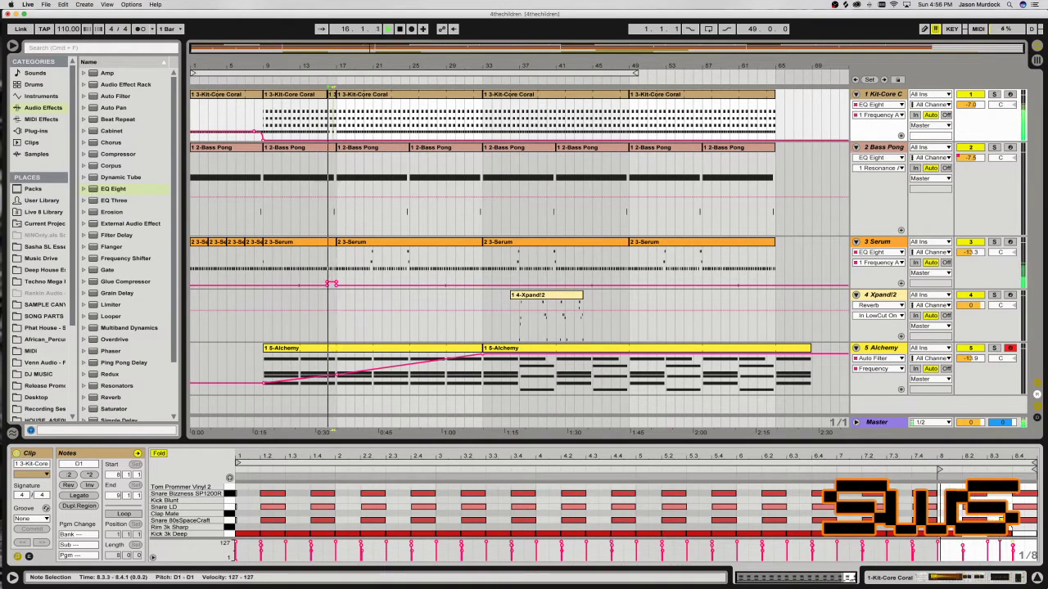
key(plus)
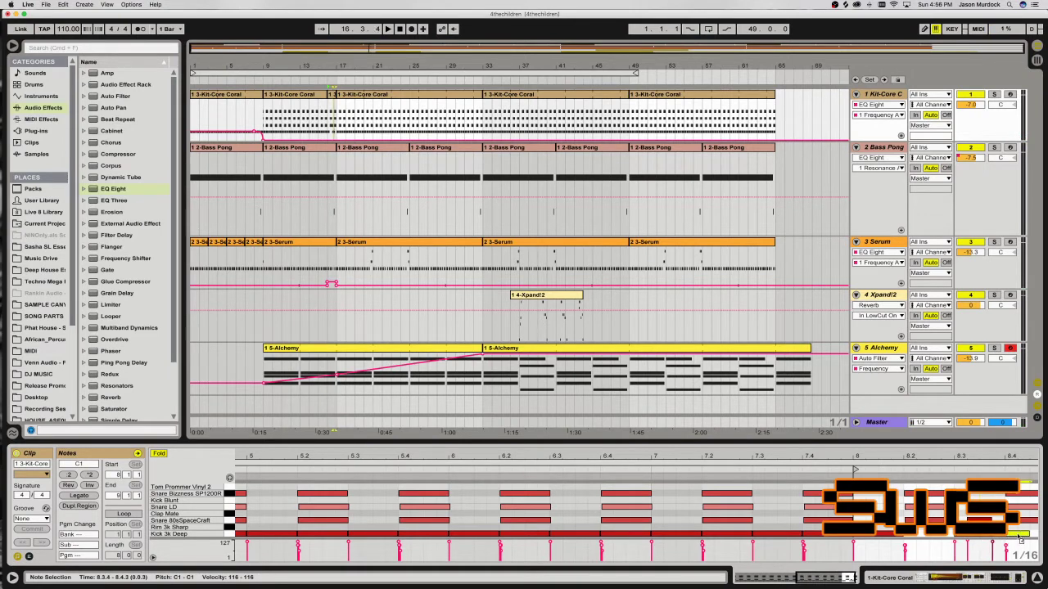
drag(1000, 548, 994, 546)
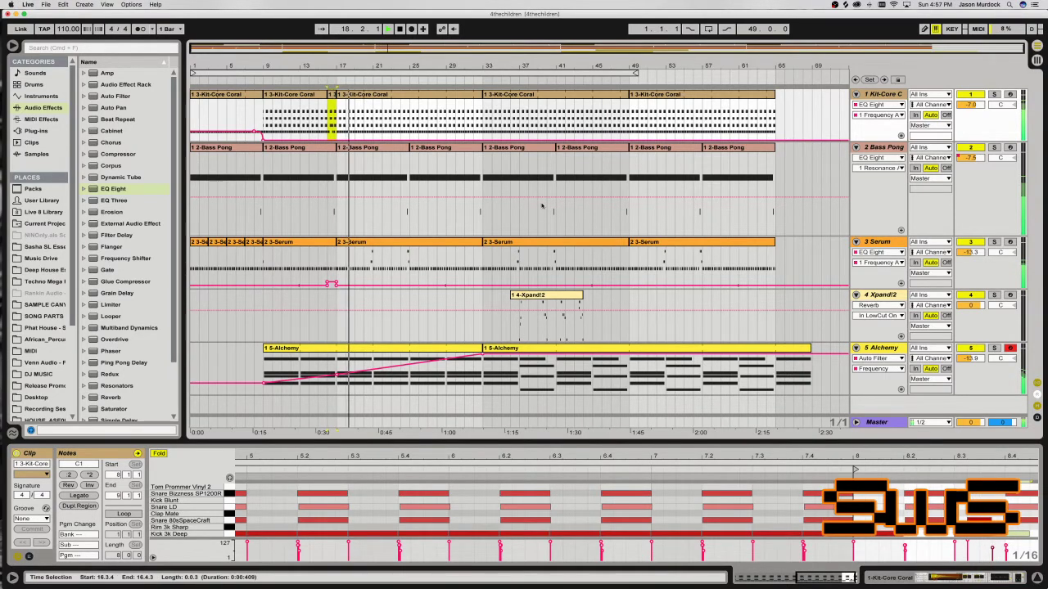
Add an 81.5 Hz breakpoint shortly before bar 17 in the Serum EQ frequency automation so it slopes down, and play from 16.2.3.
key(plus)
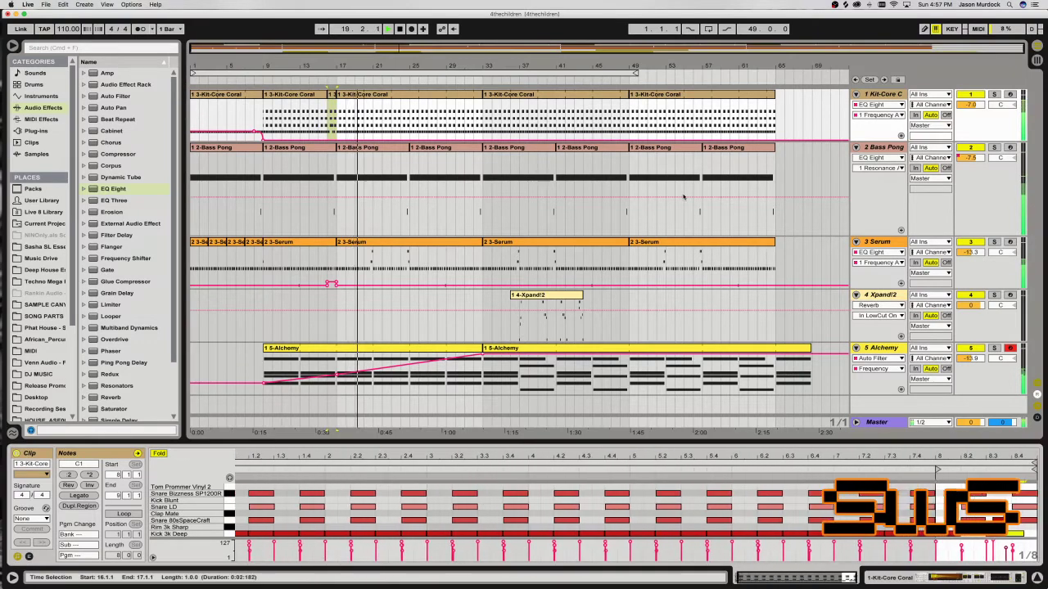
key(plus)
key(plus)
key(plus)
key(plus)
key(plus)
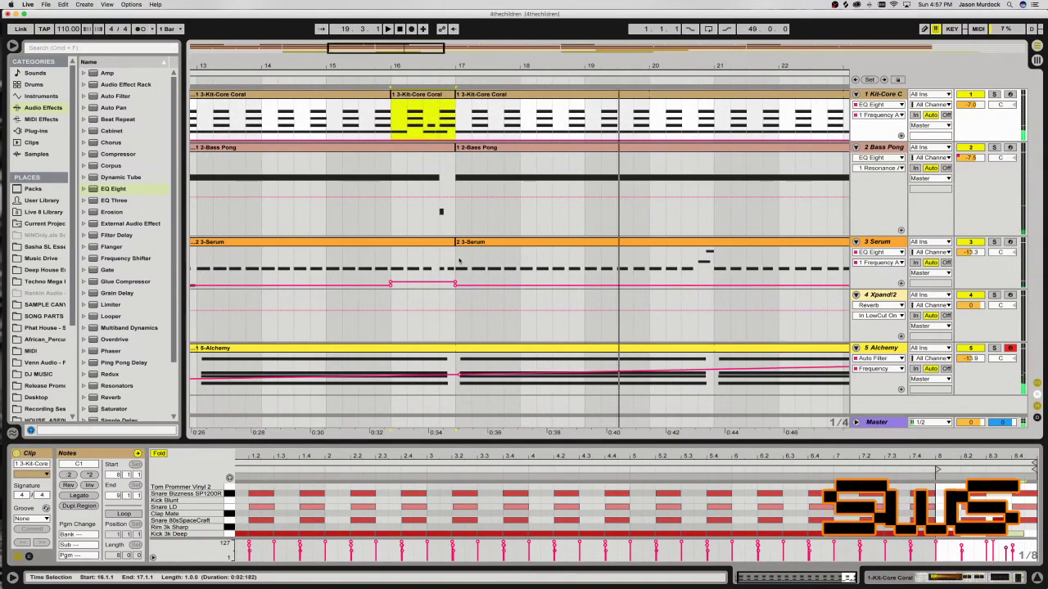
drag(436, 47, 421, 49)
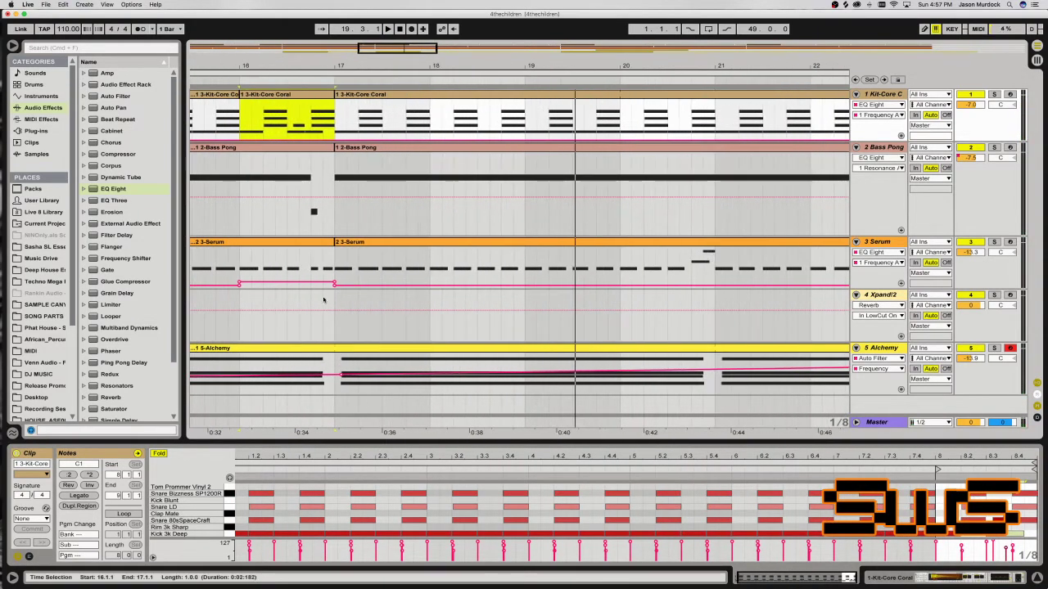
click(324, 284)
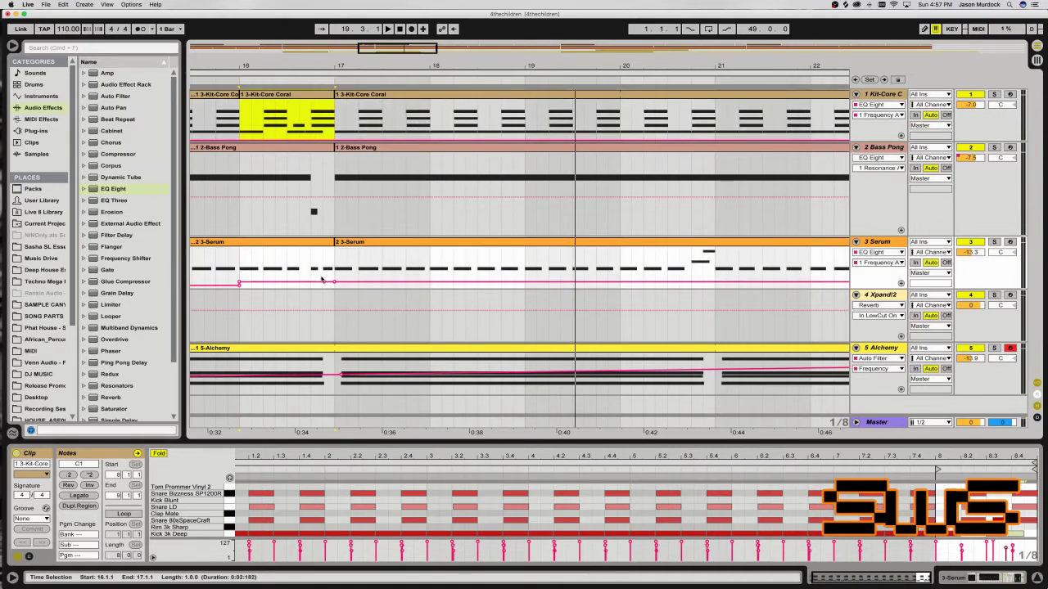
drag(323, 280, 325, 284)
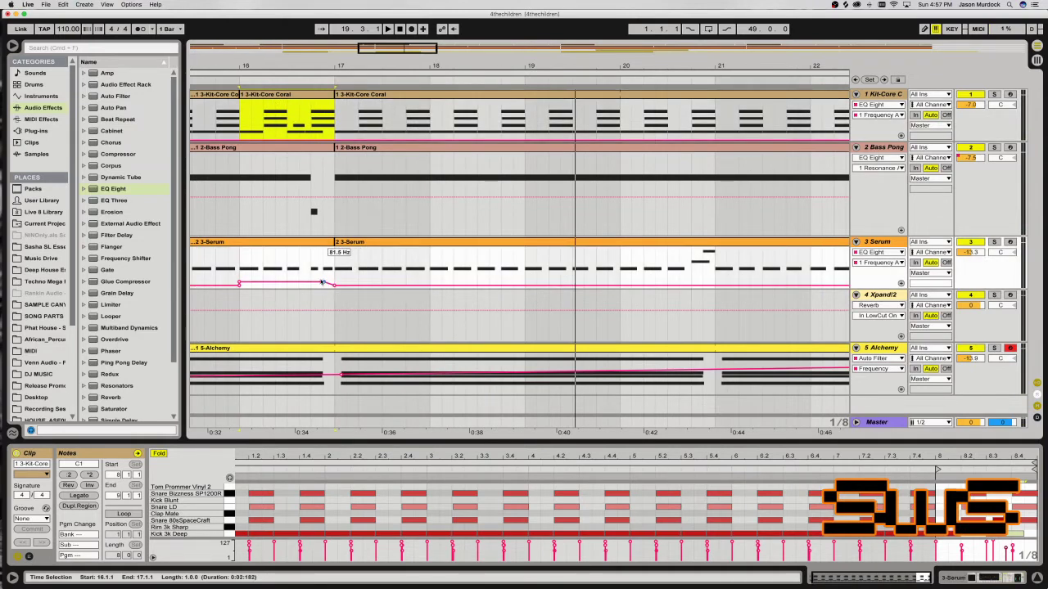
click(298, 276)
click(278, 270)
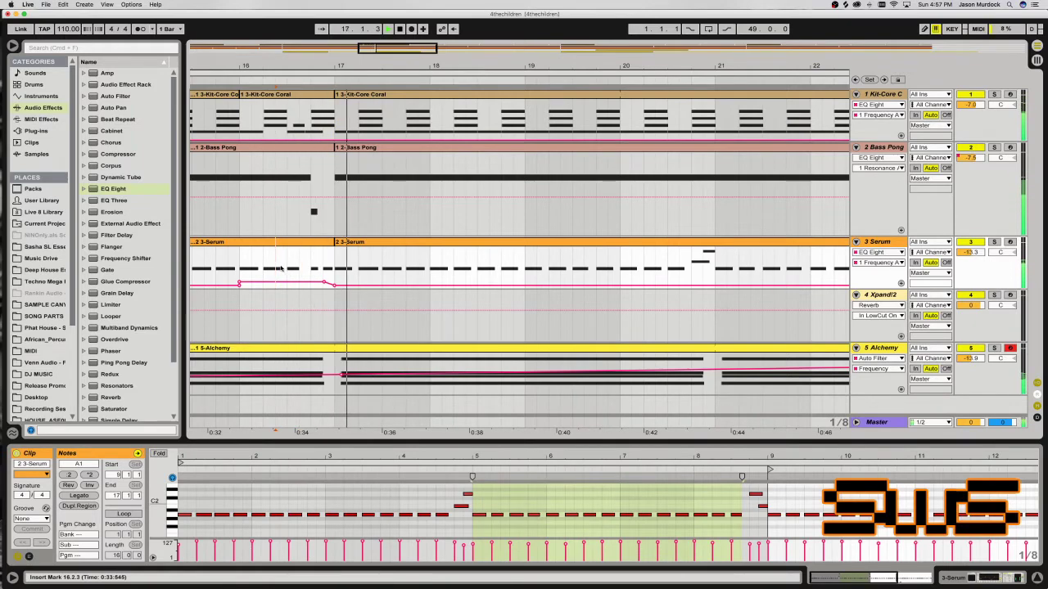
key(minus)
key(minus)
key(minus)
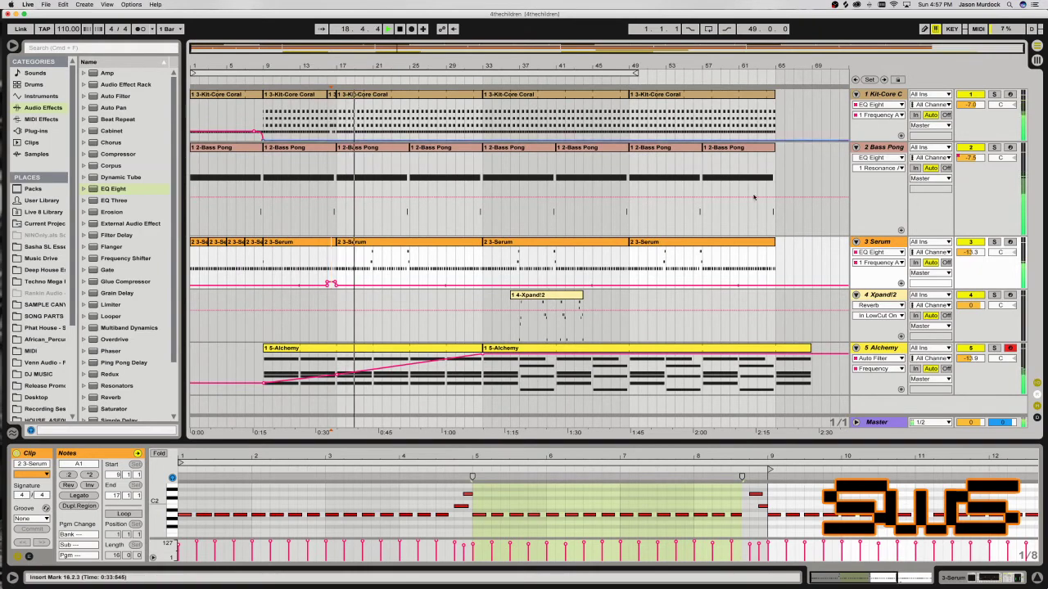
Expose Alchemy's Reverb Mix control for automation at 50 % and raise its envelope to 1.00 at bar 9, ramping down to bar 33.
click(899, 351)
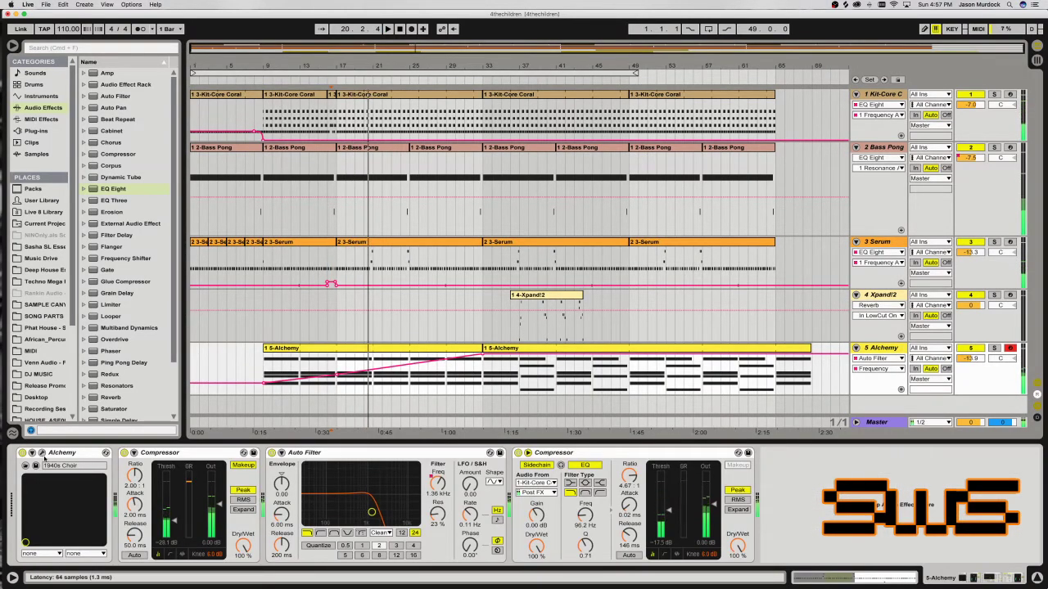
click(42, 453)
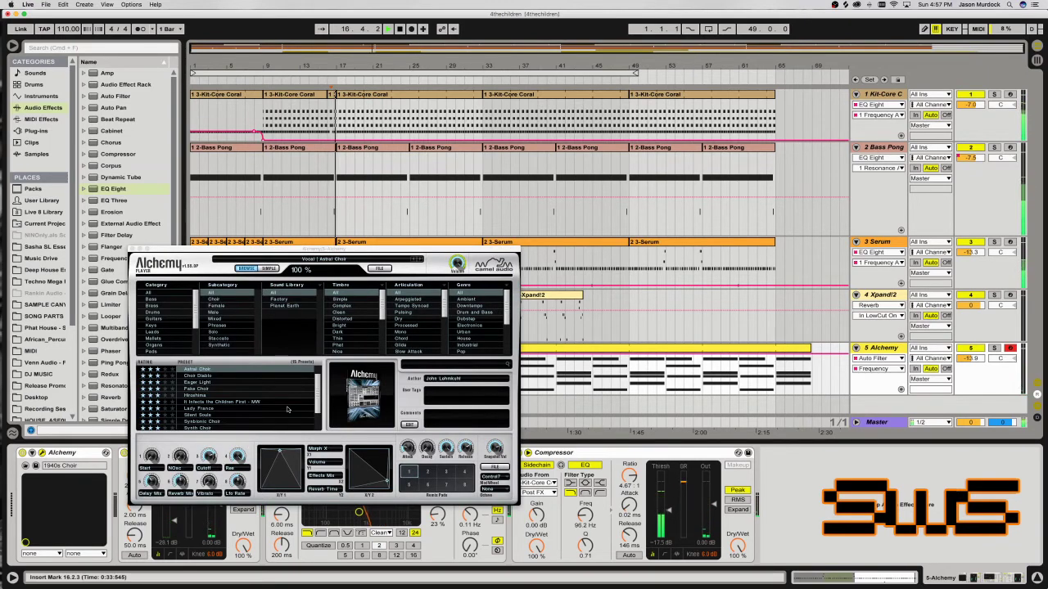
click(184, 485)
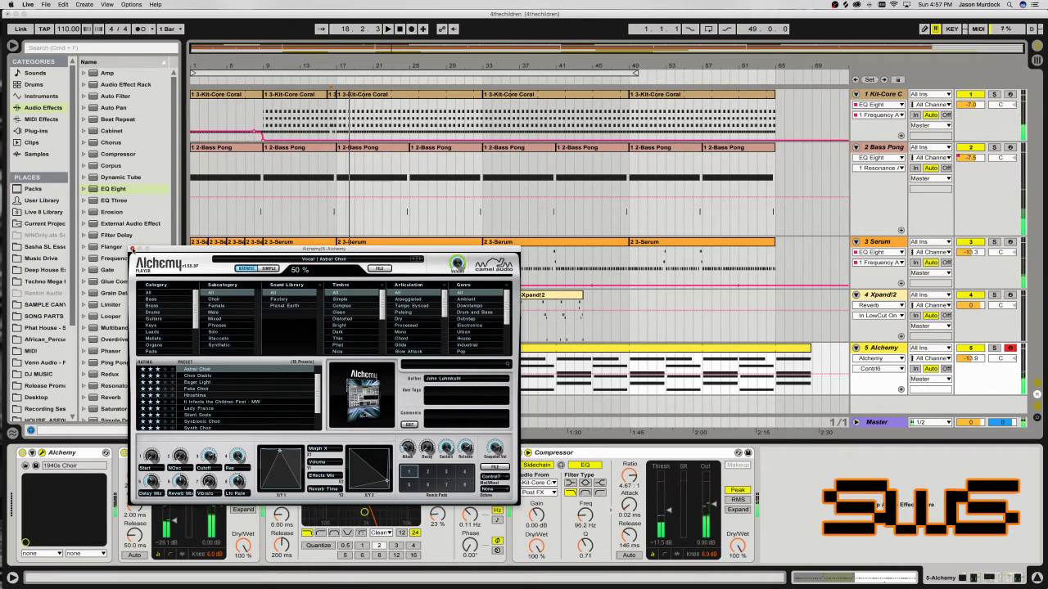
click(132, 248)
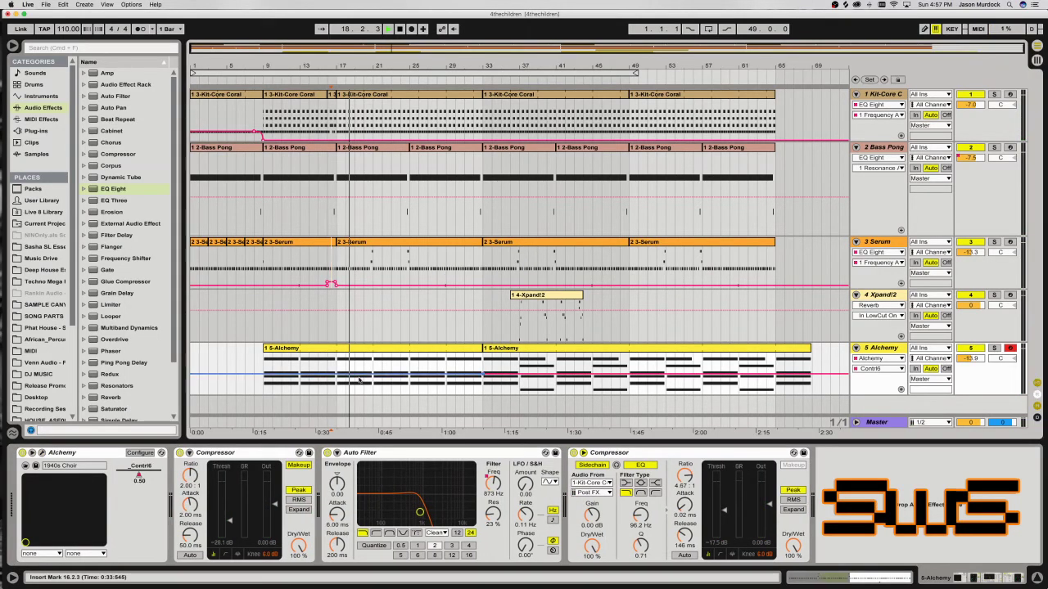
key(space)
drag(265, 375, 263, 355)
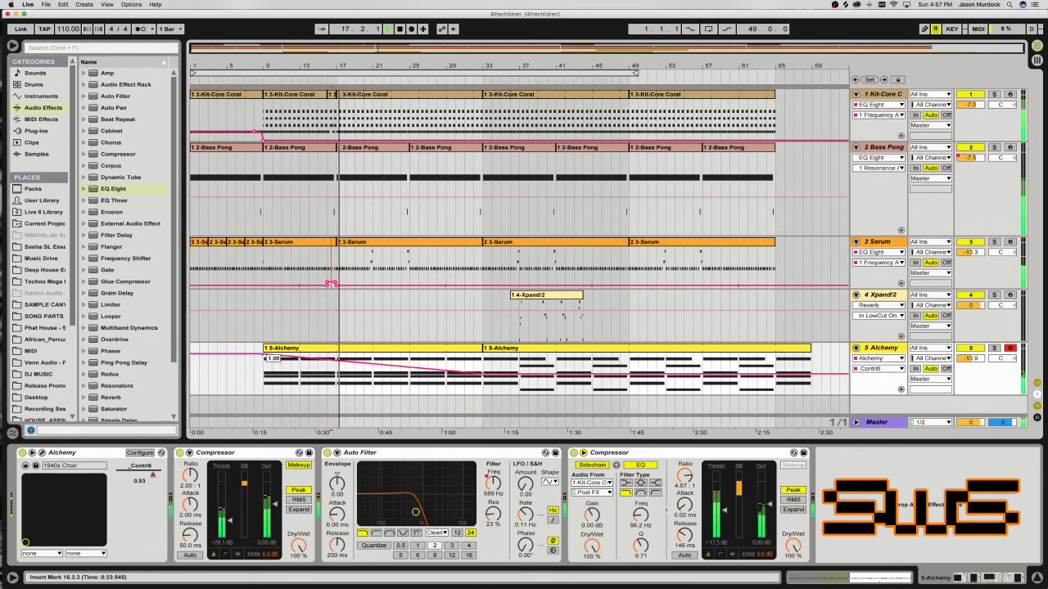
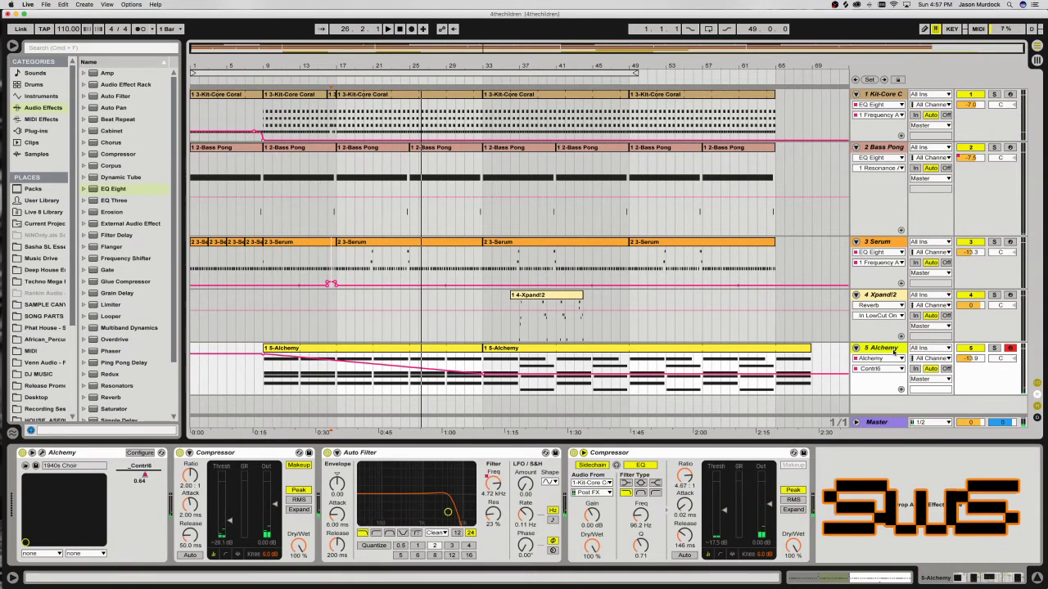
Insert a new MIDI track below Alchemy and load the Xpand!2 plug-in on it.
key(super+shift+t)
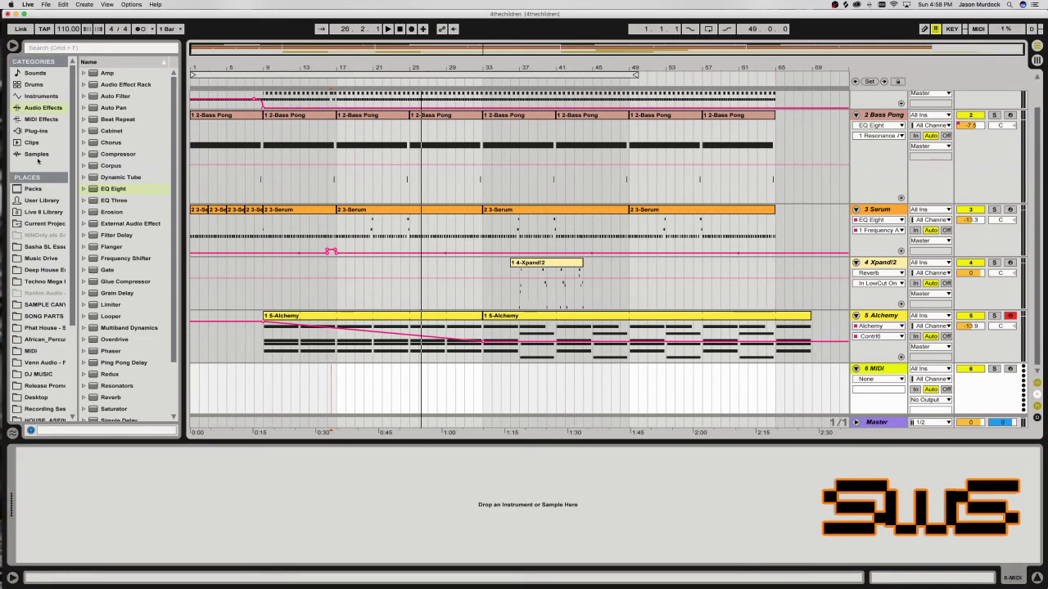
click(35, 131)
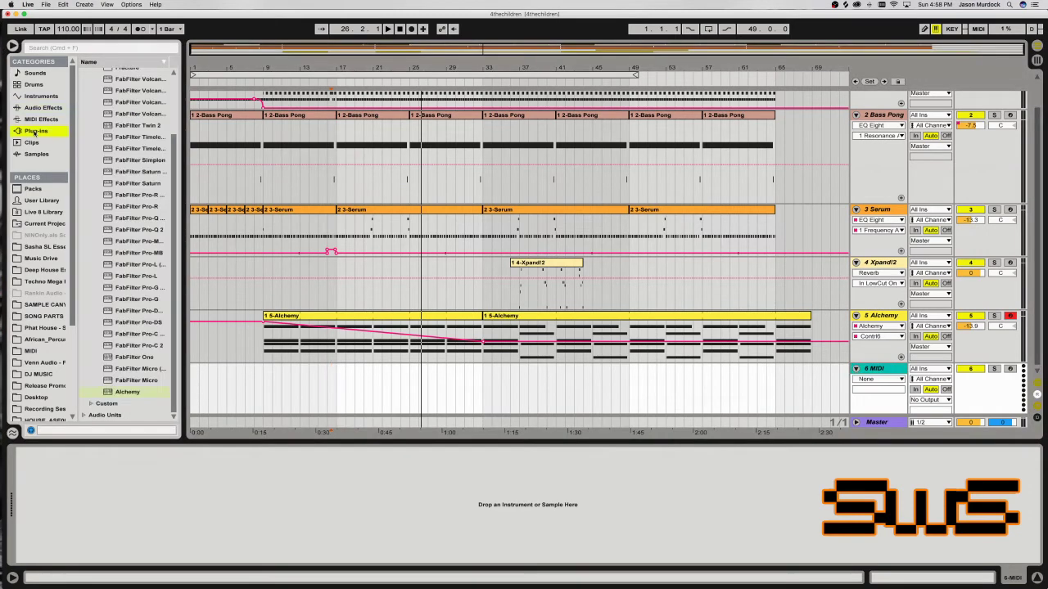
scroll(123, 166, up, 5)
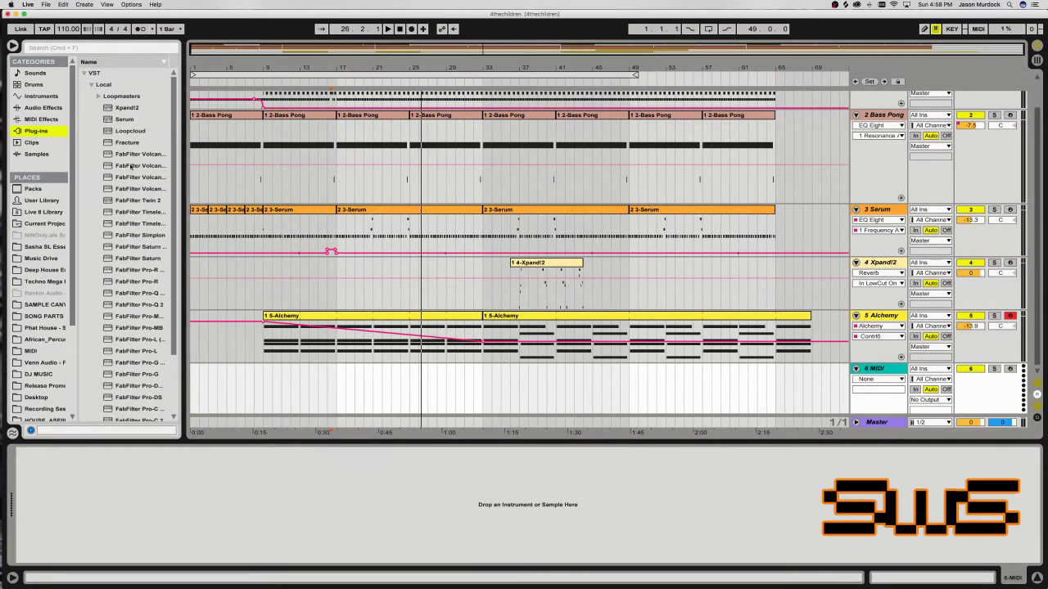
double_click(127, 108)
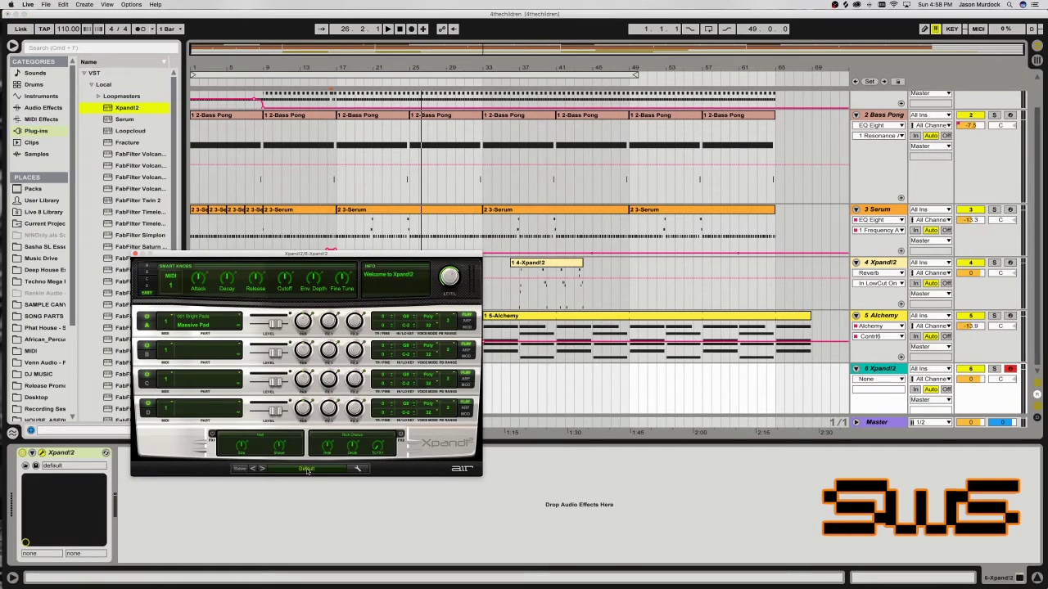
Load the +01 Mark 2 electric piano preset in Xpand!2, start playback and close the plug-in window.
click(307, 469)
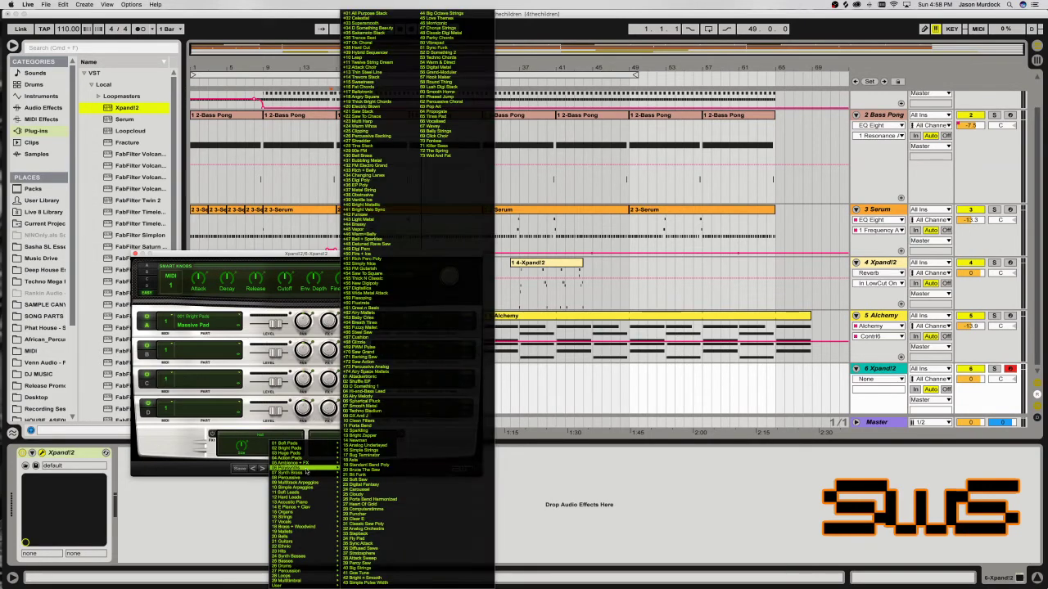
mouse_move(305, 476)
mouse_move(301, 529)
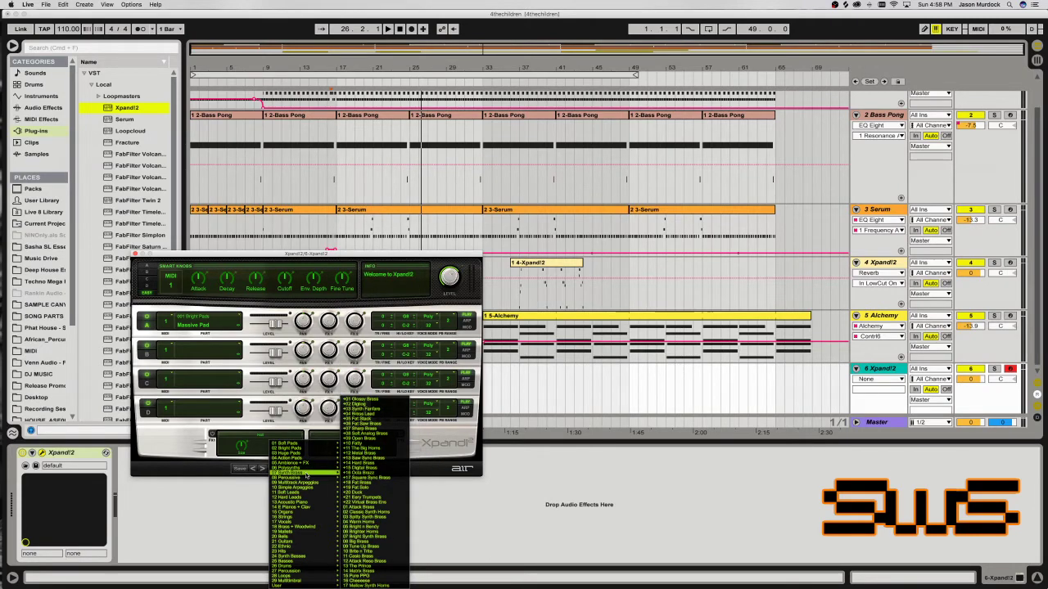
mouse_move(301, 509)
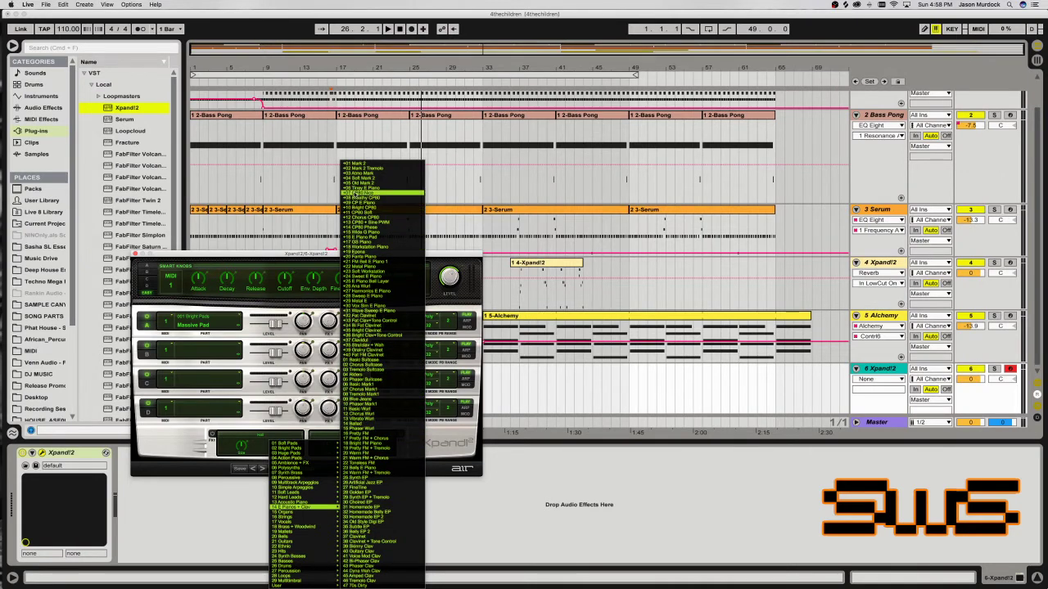
click(361, 163)
key(space)
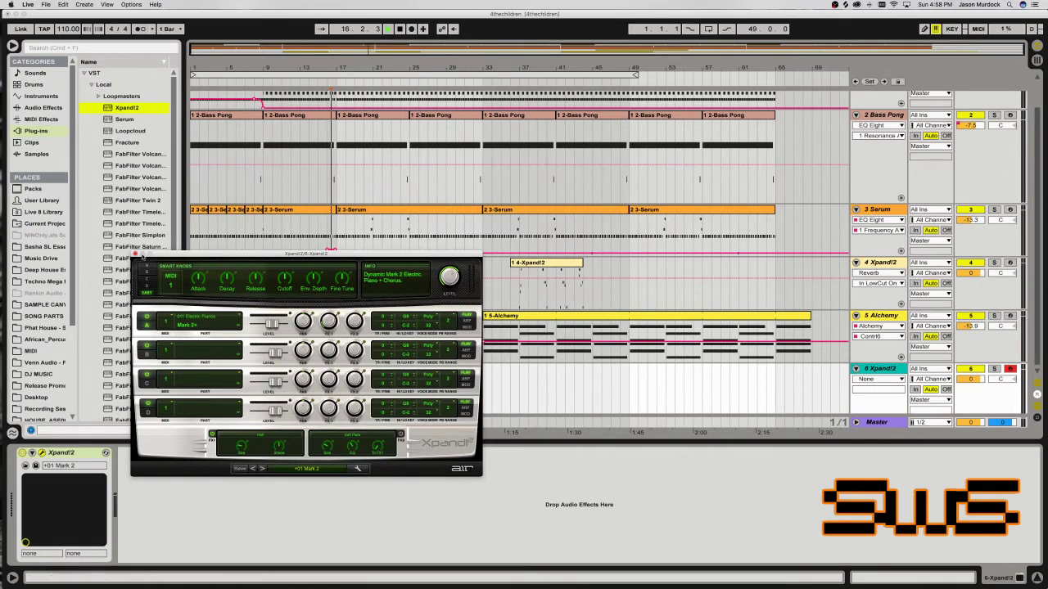
click(135, 255)
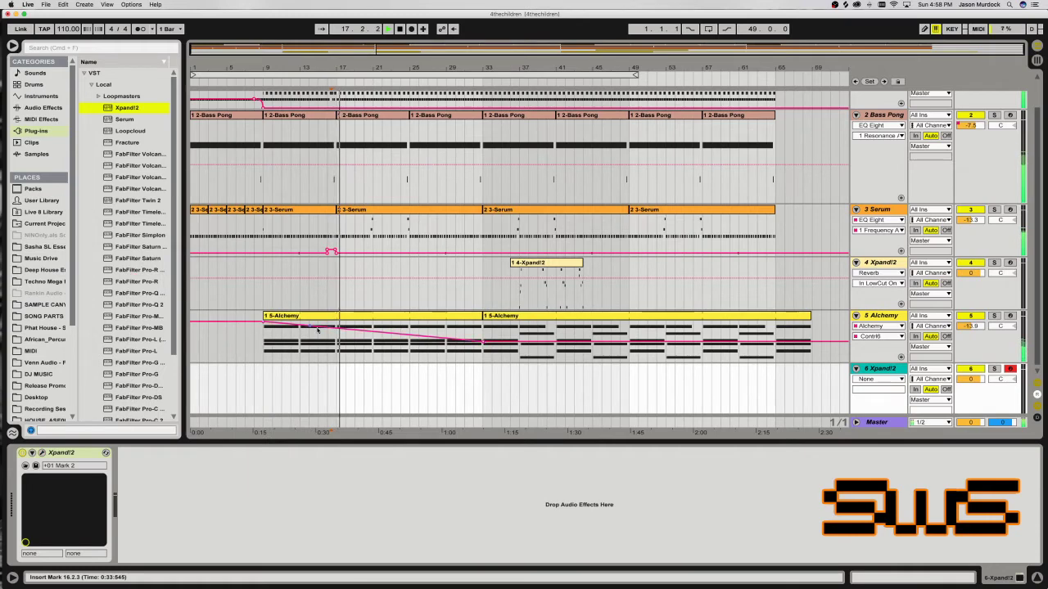
Create an empty four-bar MIDI clip on the new Xpand!2 track from bar 25 to bar 29 and open its notes.
click(401, 405)
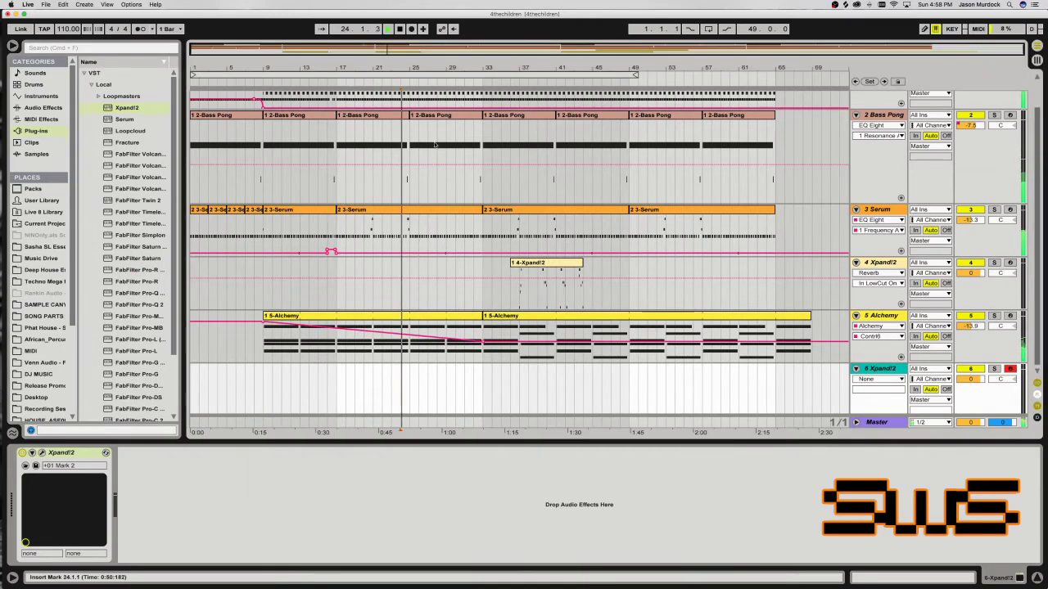
key(plus)
key(plus)
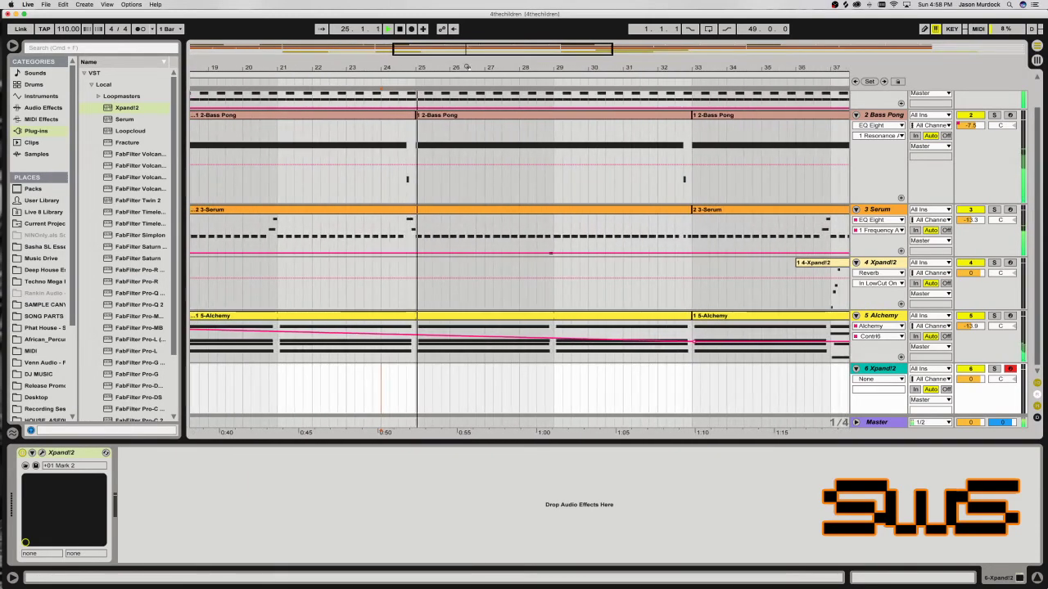
drag(419, 375, 552, 370)
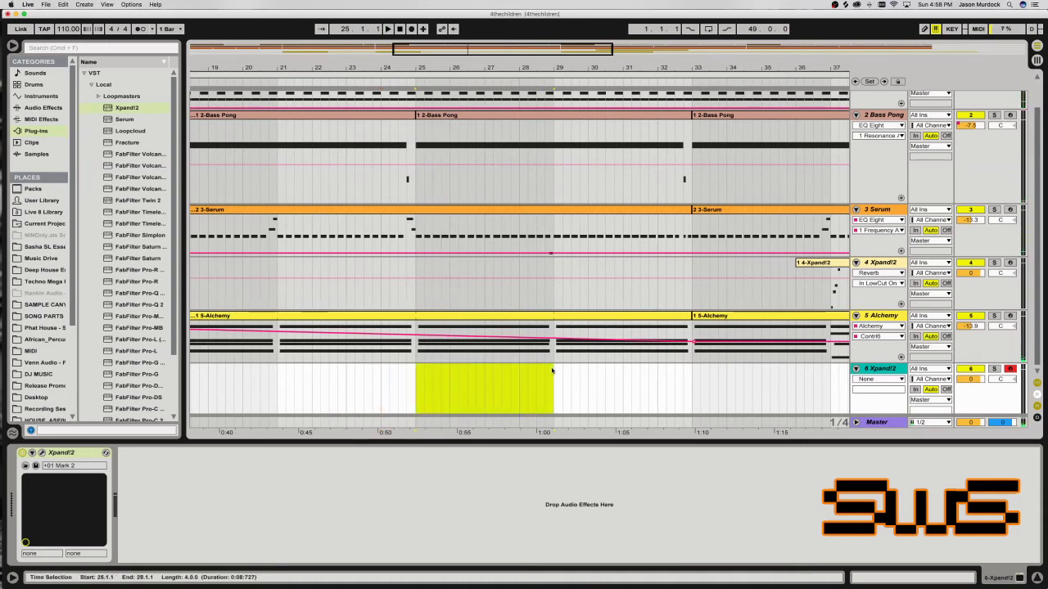
key(super+shift+m)
double_click(519, 373)
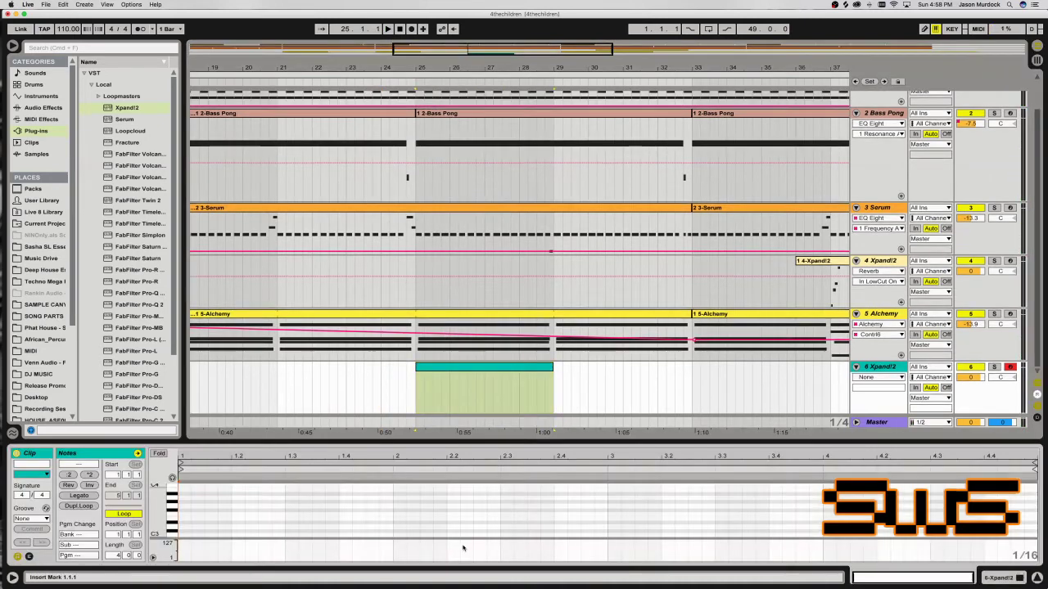
Draw three long notes with staggered starts in the new clip, sustaining the chord almost to the end of its four bars.
click(218, 513)
double_click(218, 492)
mouse_move(218, 491)
mouse_down()
mouse_move(189, 489)
mouse_move(235, 486)
mouse_up()
double_click(225, 501)
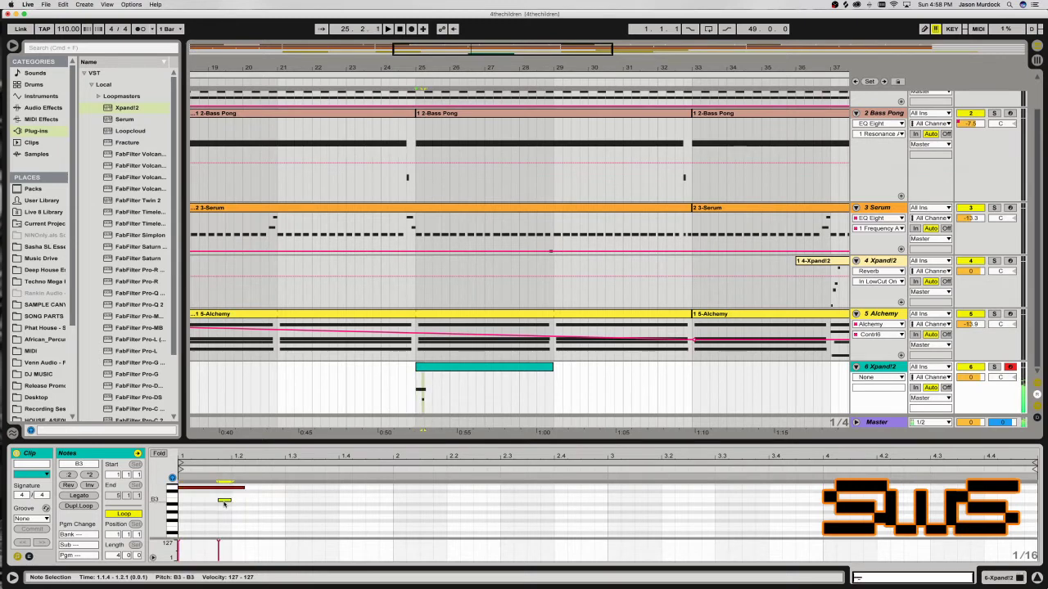
drag(266, 497, 980, 460)
double_click(252, 508)
key(super+a)
Lower the new Xpand!2 track's volume to -6.8 dB and show its device chain.
drag(970, 377, 970, 393)
click(896, 368)
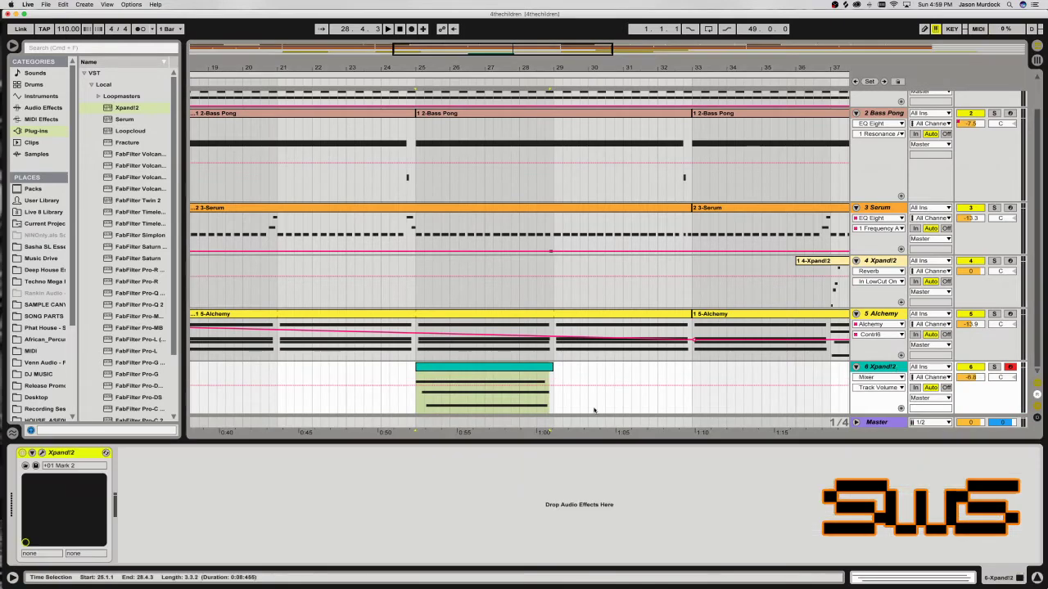
Open the Xpand!2 plug-in and its clip during playback, and start the G3 note at 1.2.3.
key(space)
key(super+alt+p)
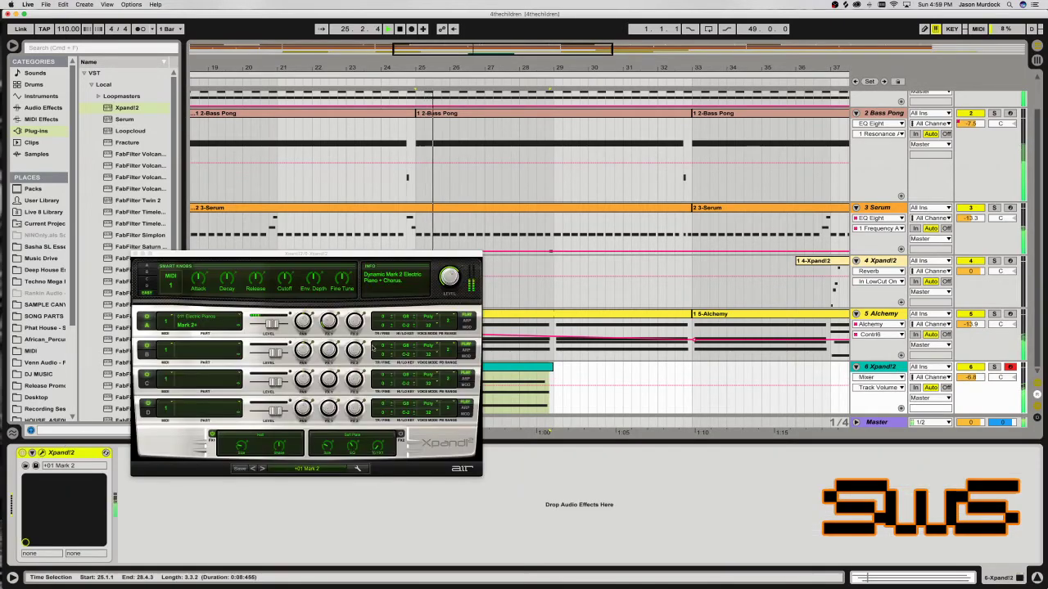
double_click(514, 383)
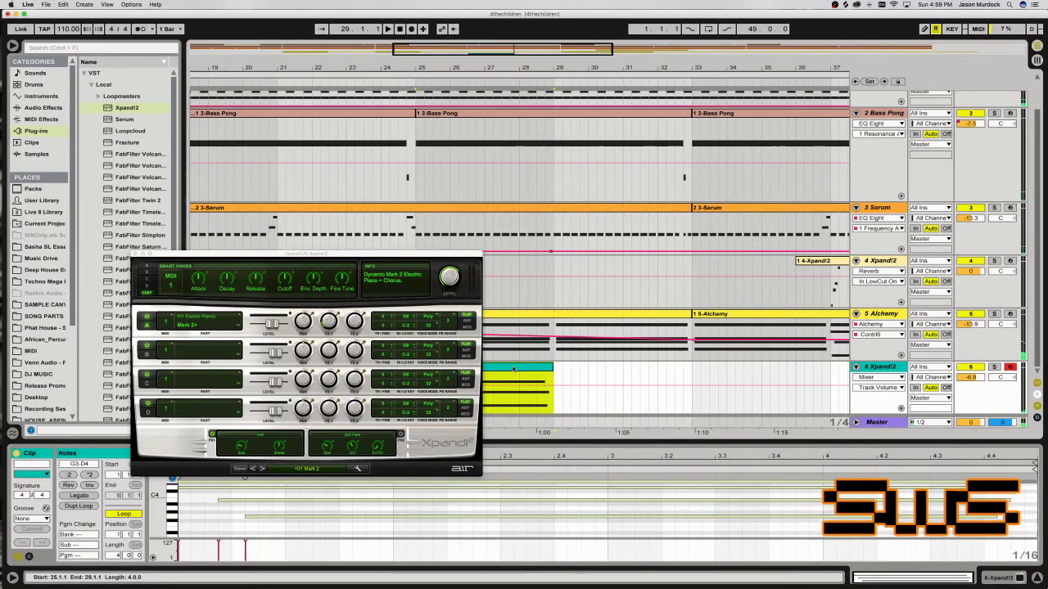
click(309, 517)
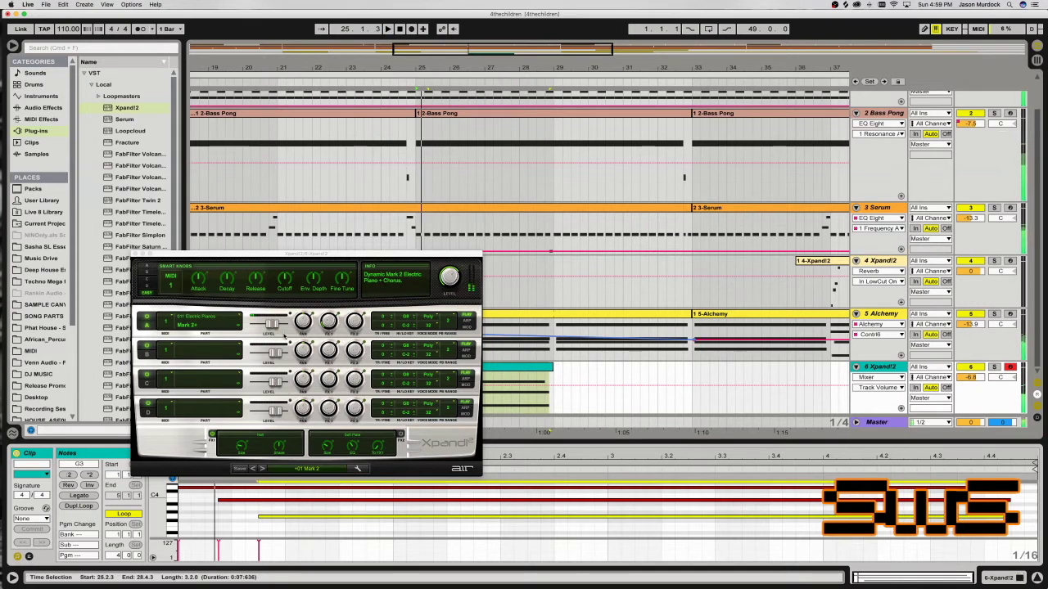
Solo the new Xpand!2 track, step through presets to +04 Soft Mark 2 while playing, and close the plug-in window.
click(262, 468)
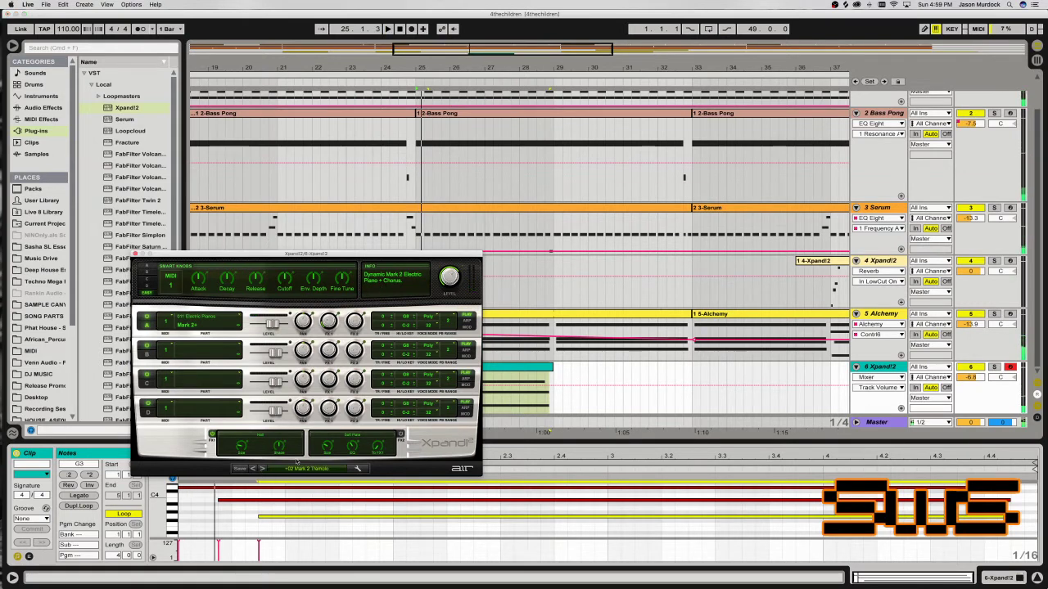
click(994, 368)
key(space)
click(262, 468)
click(262, 468)
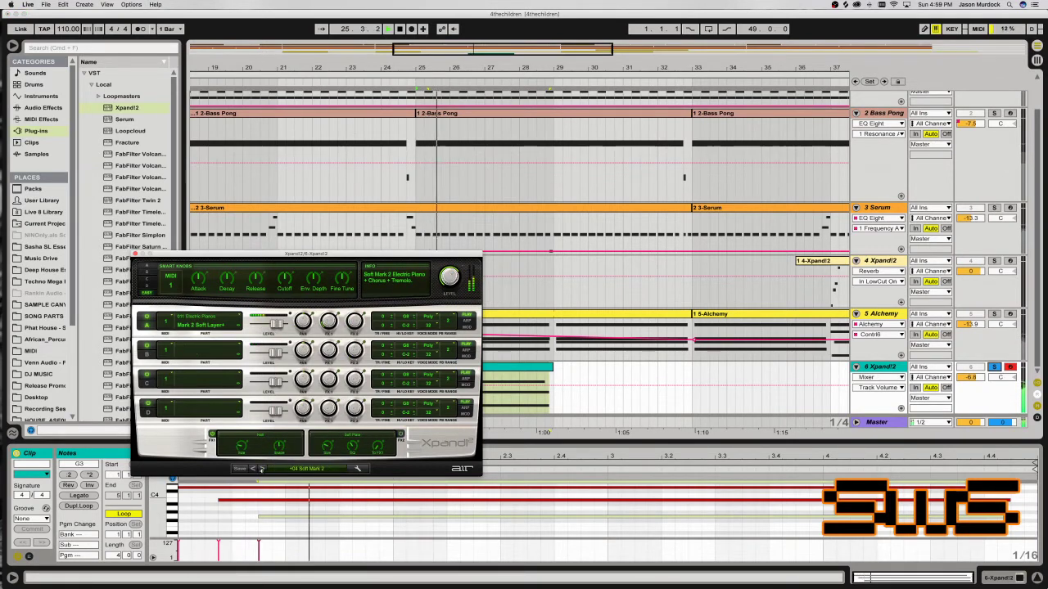
key(space)
click(137, 255)
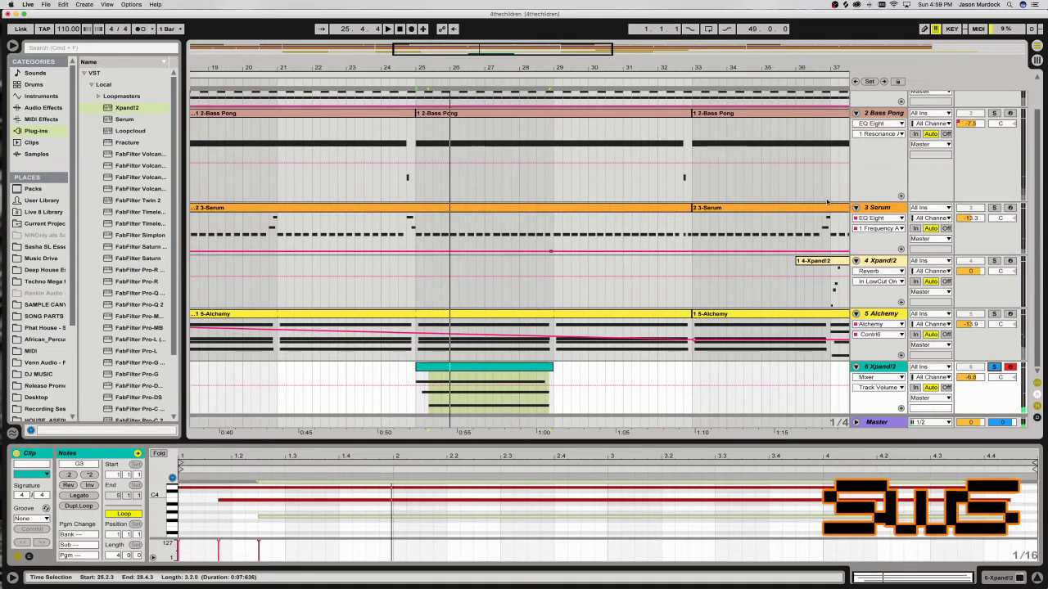
Copy the sidechain Compressor from the Serum track and return to the new Xpand!2 track's device chain.
click(872, 208)
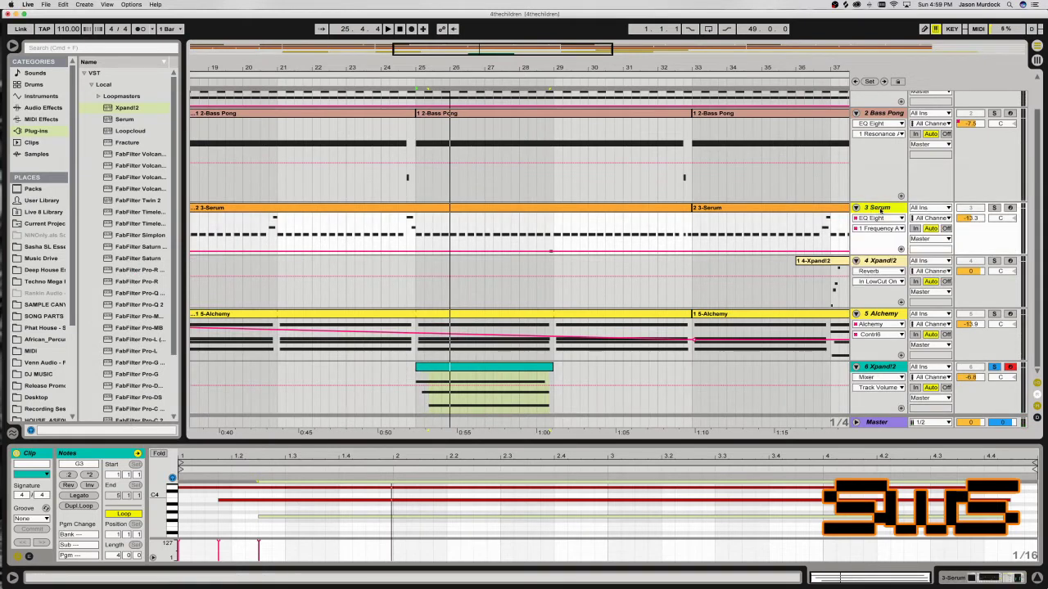
key(shift+Tab)
click(516, 453)
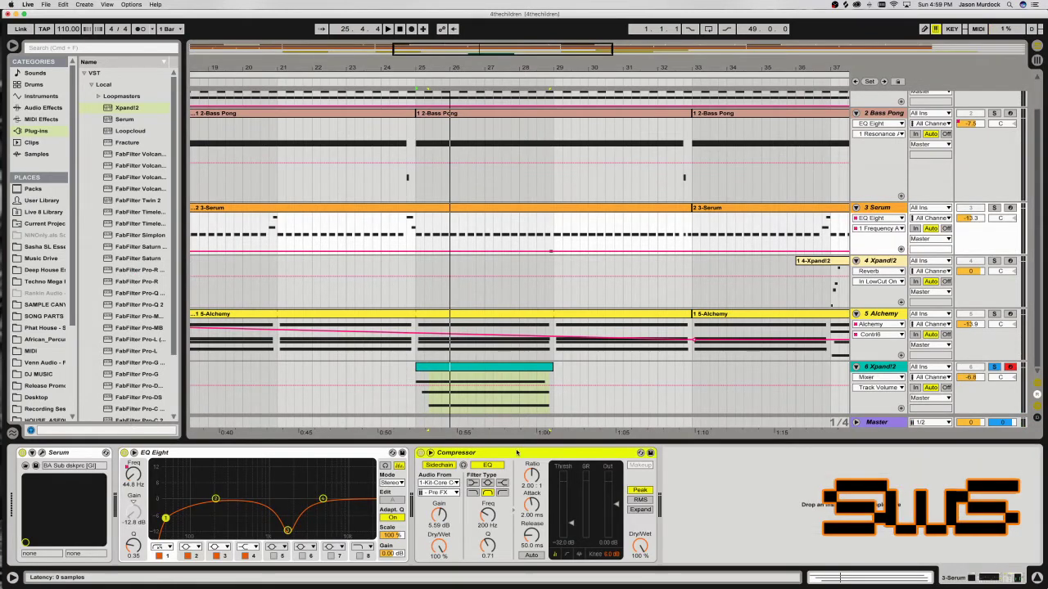
click(884, 367)
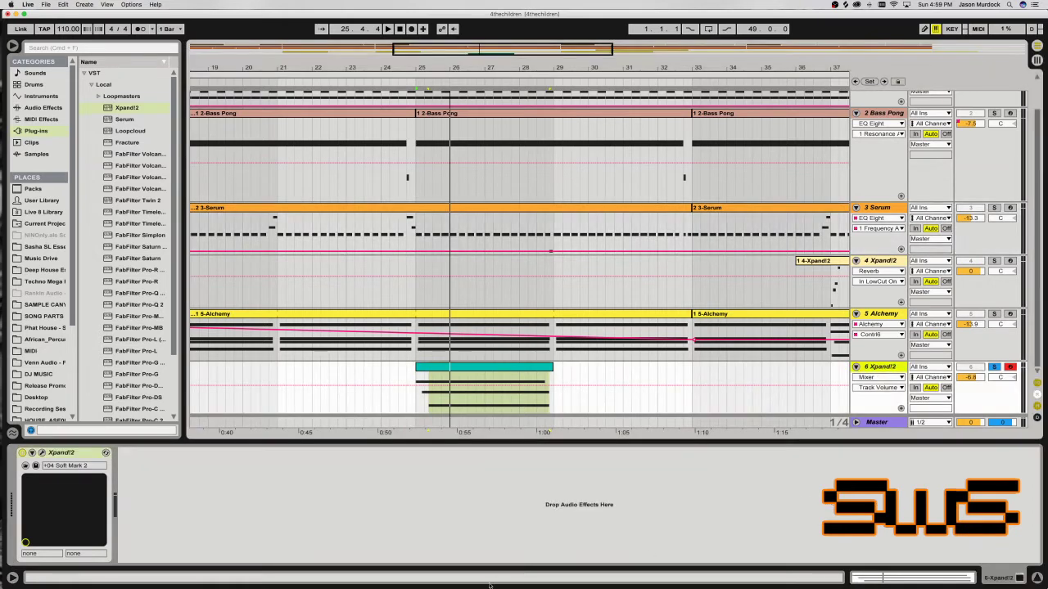
Add a Ping Pong Delay to the Xpand!2 track with a delay time of 2, 65% feedback and 46% dry/wet.
click(37, 108)
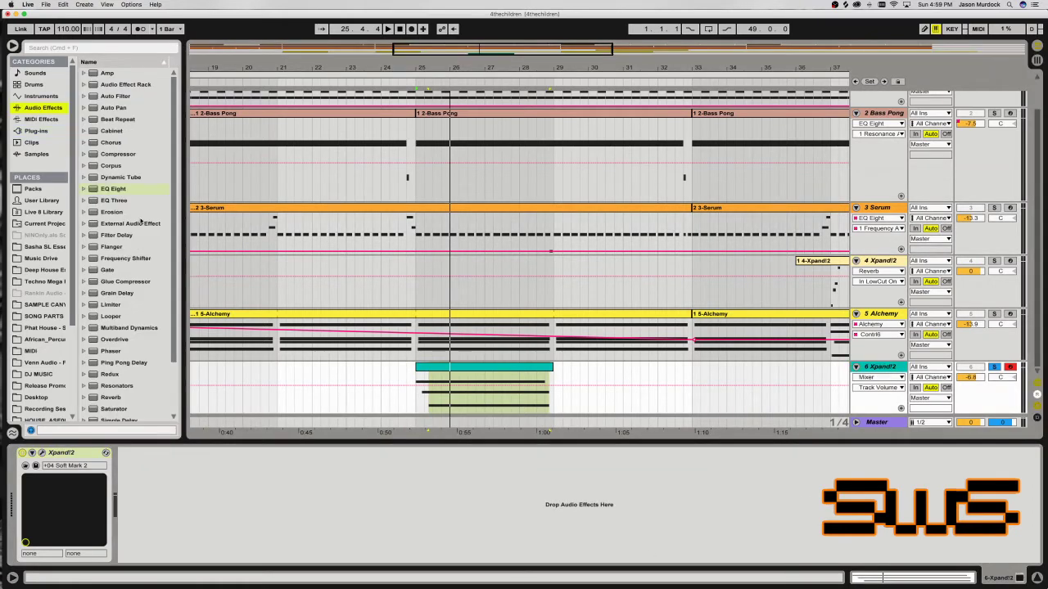
double_click(121, 365)
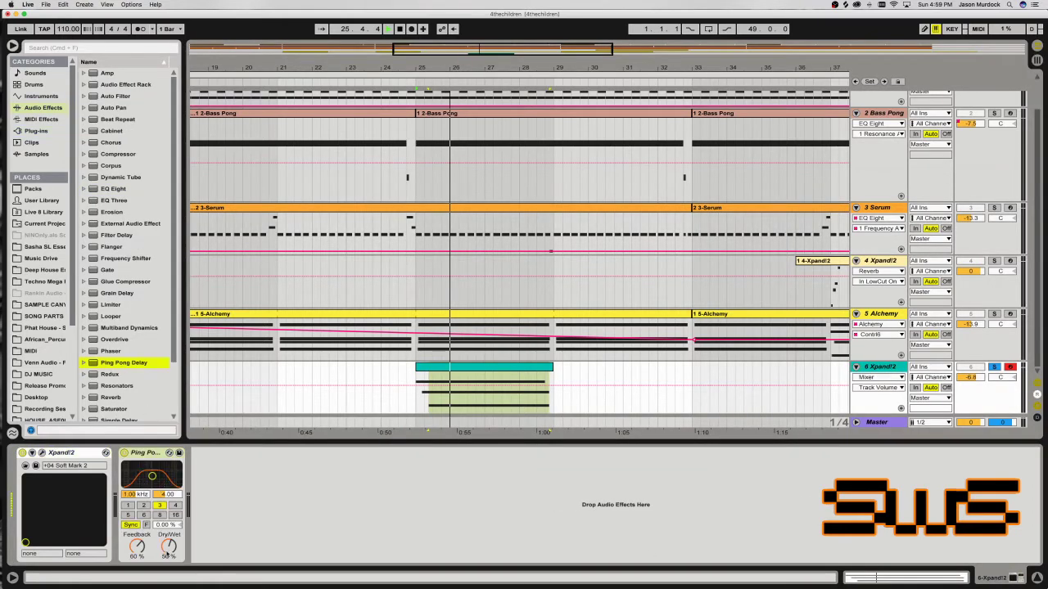
drag(167, 556, 167, 567)
click(143, 505)
drag(138, 547, 163, 535)
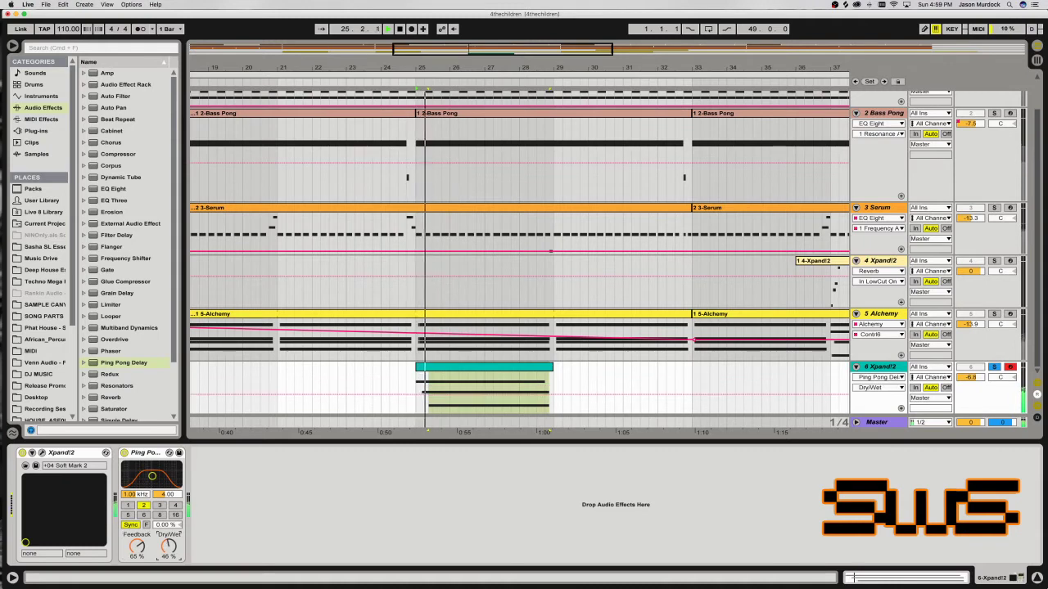
Paste the Compressor after the Ping Pong Delay and set its EQ frequency to 608 Hz, attack to 0.03 ms and release to 79.6 ms.
key(ctrl+v)
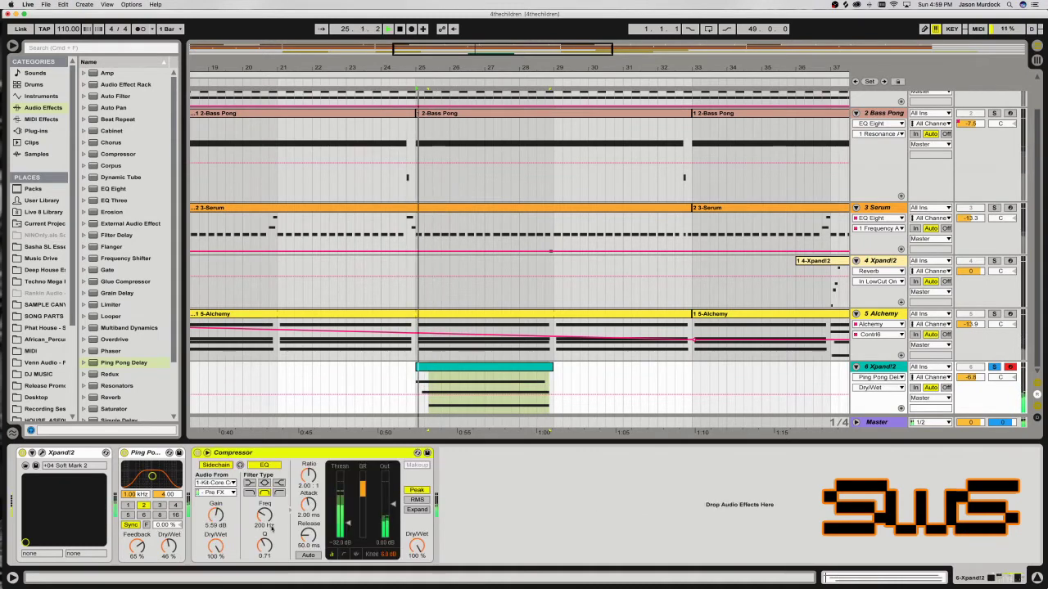
drag(264, 515, 263, 501)
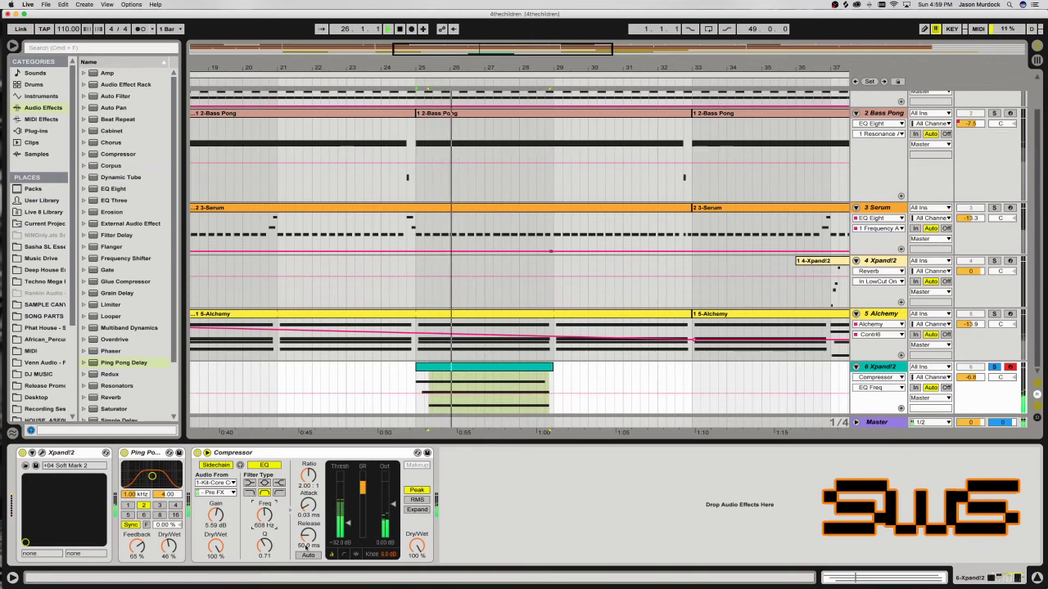
drag(309, 537, 309, 531)
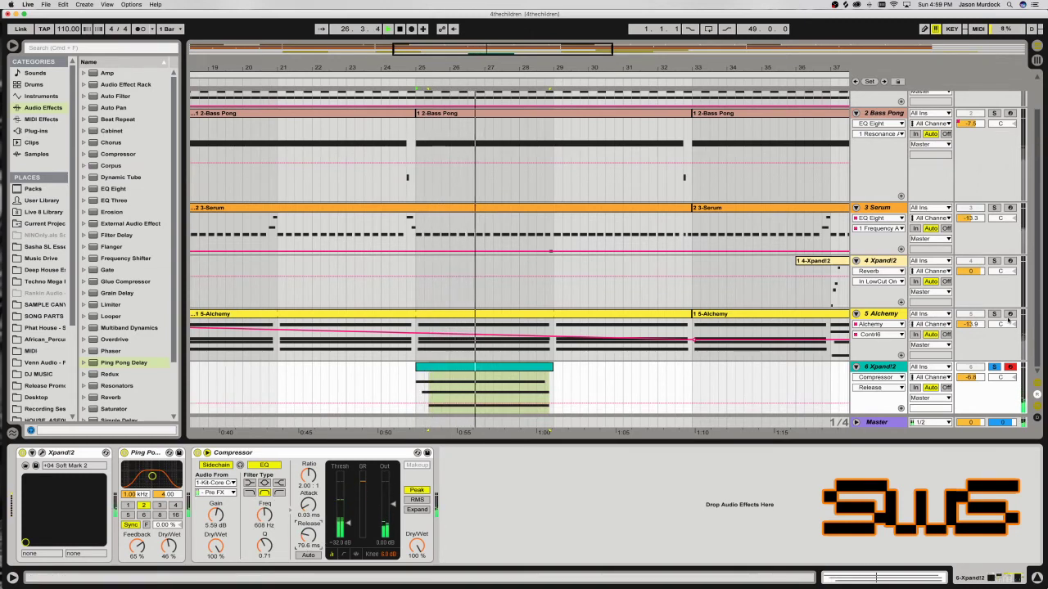
key(space)
Unsolo the Xpand!2 track and move its clip to start at 25.3.1, checking the timing by playing from bar 25.
click(396, 373)
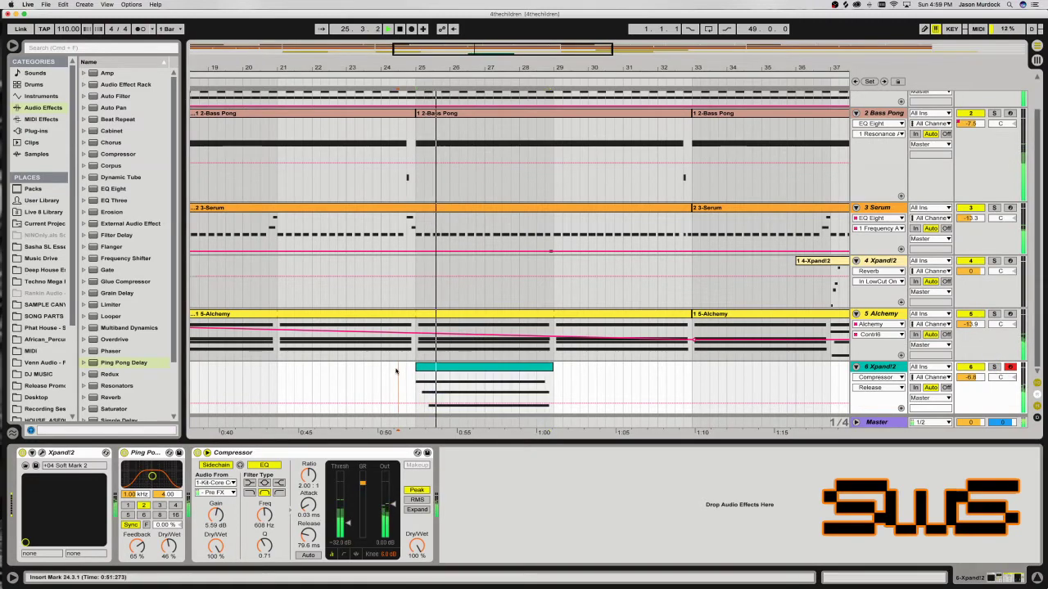
click(429, 366)
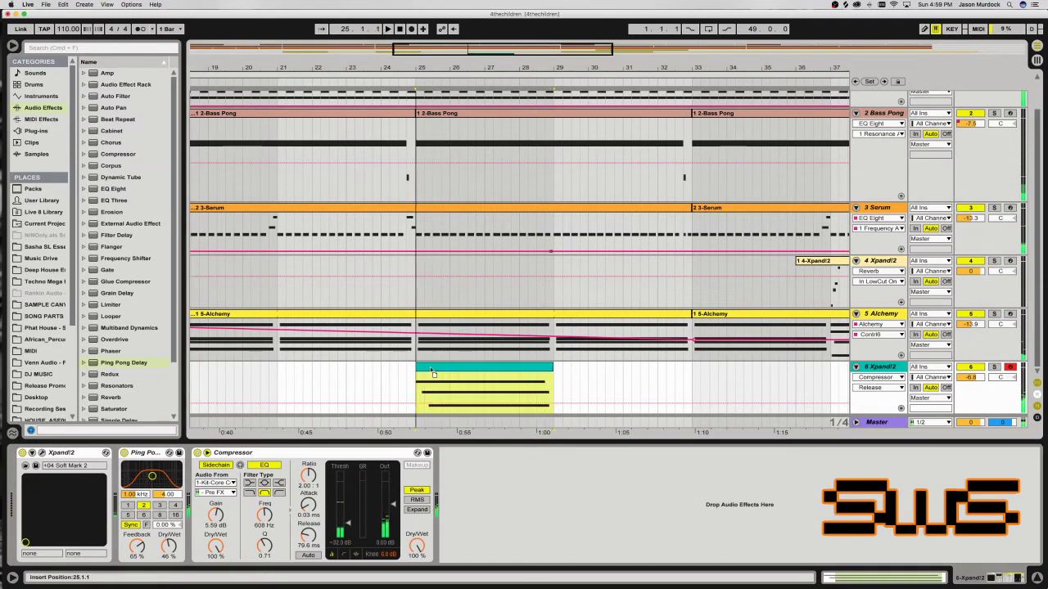
drag(452, 374, 478, 374)
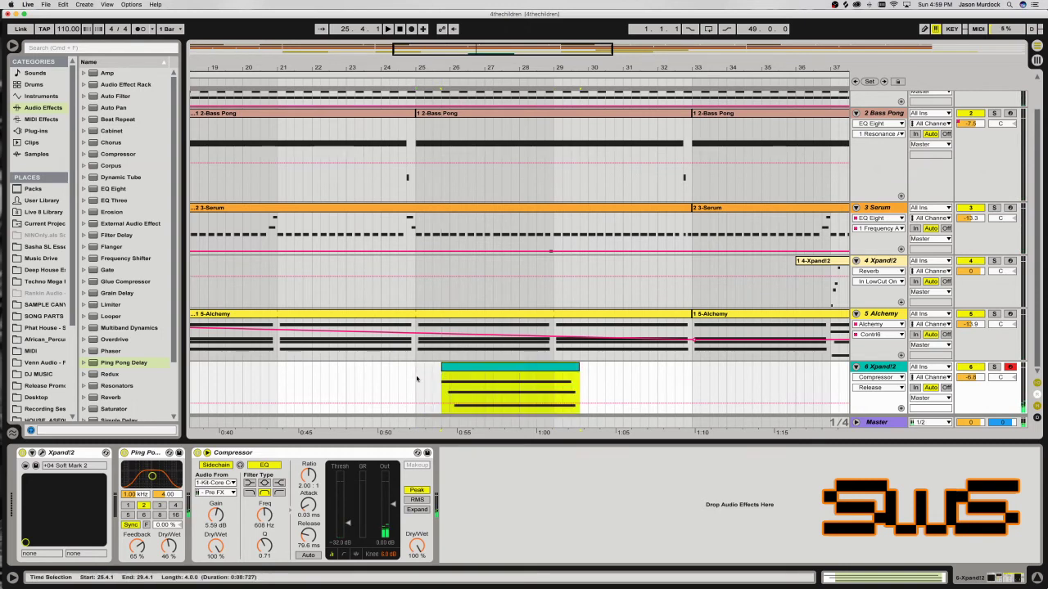
click(428, 365)
key(space)
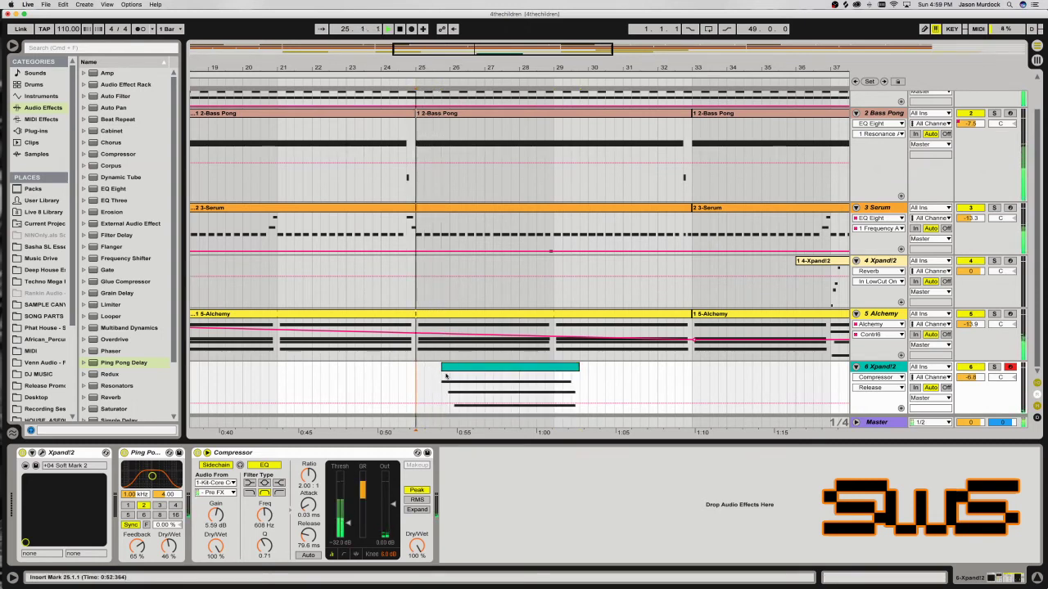
click(437, 378)
drag(437, 378, 429, 378)
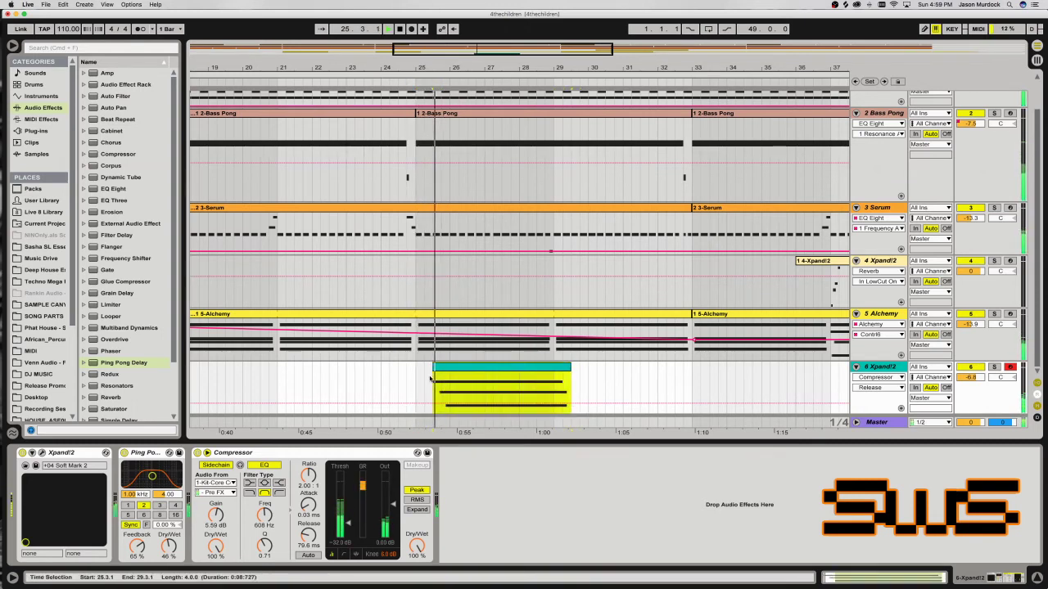
click(415, 386)
key(space)
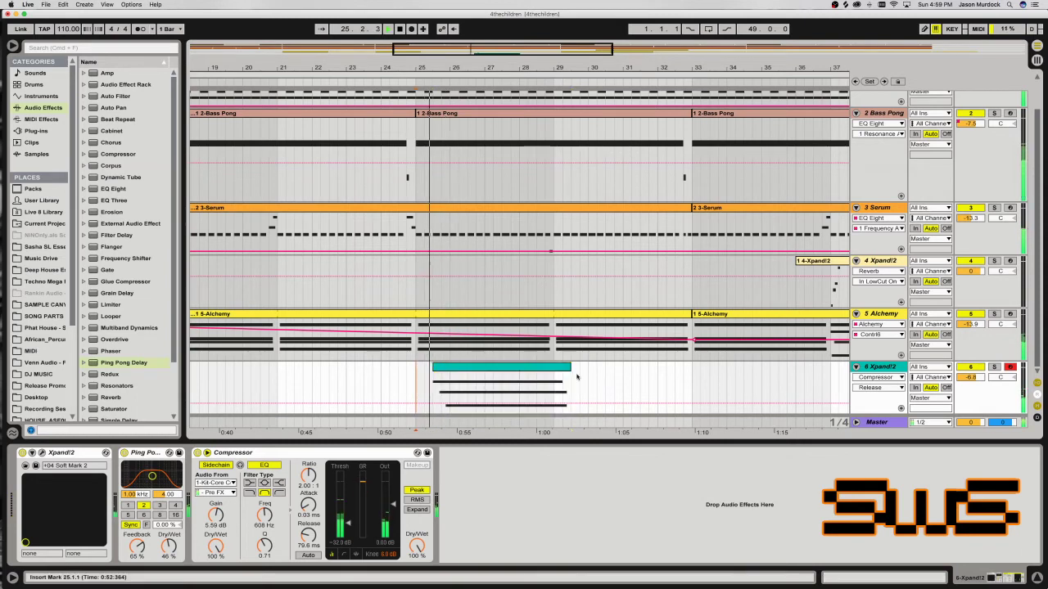
Lower the Compressor's threshold to -44.1 dB and duplicate the Xpand!2 clip so that the copy ends at bar 33.
click(875, 368)
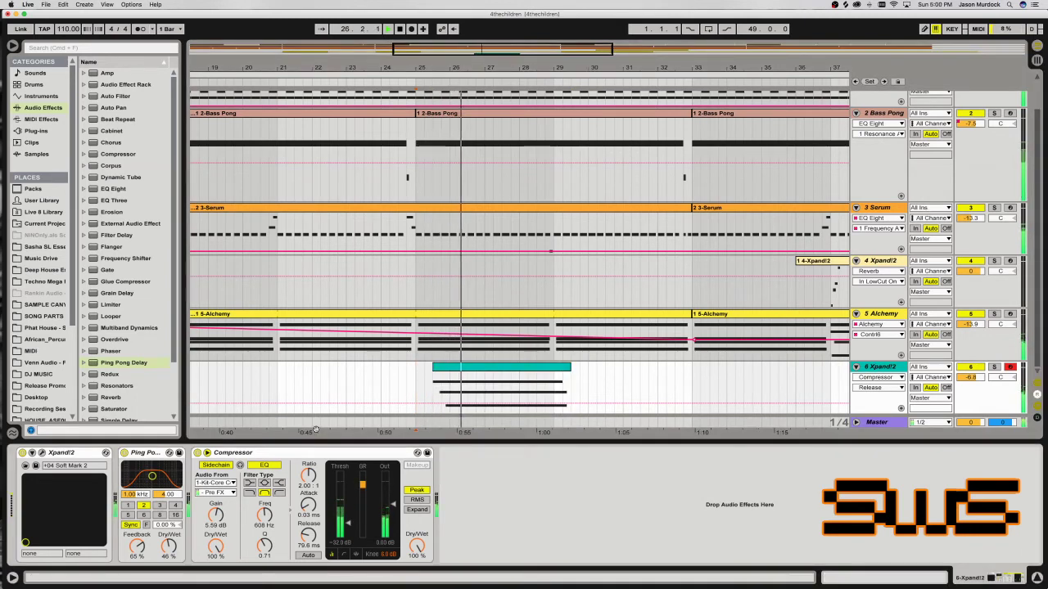
click(553, 366)
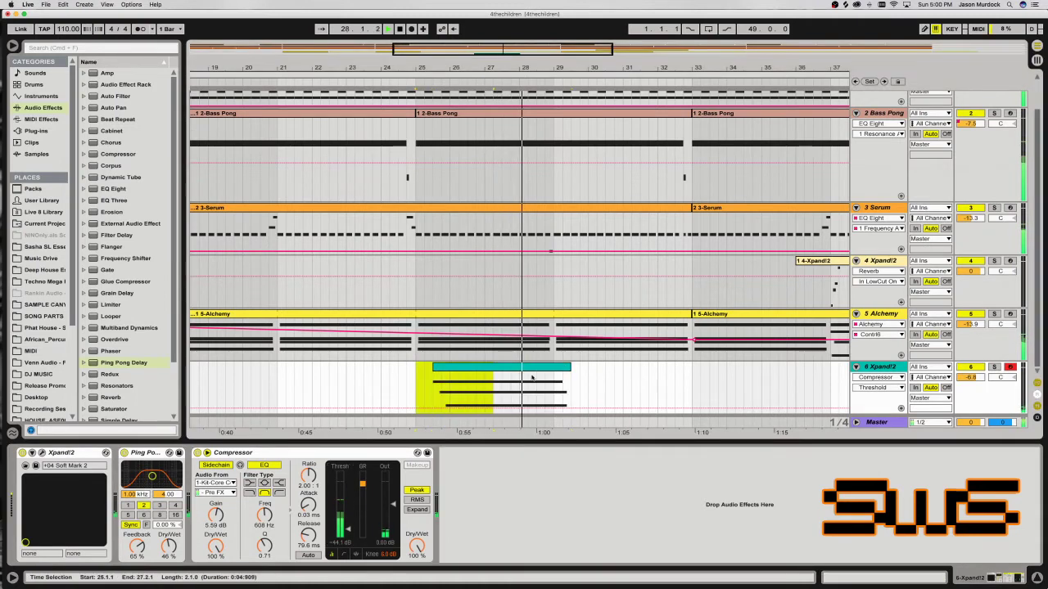
key(super+d)
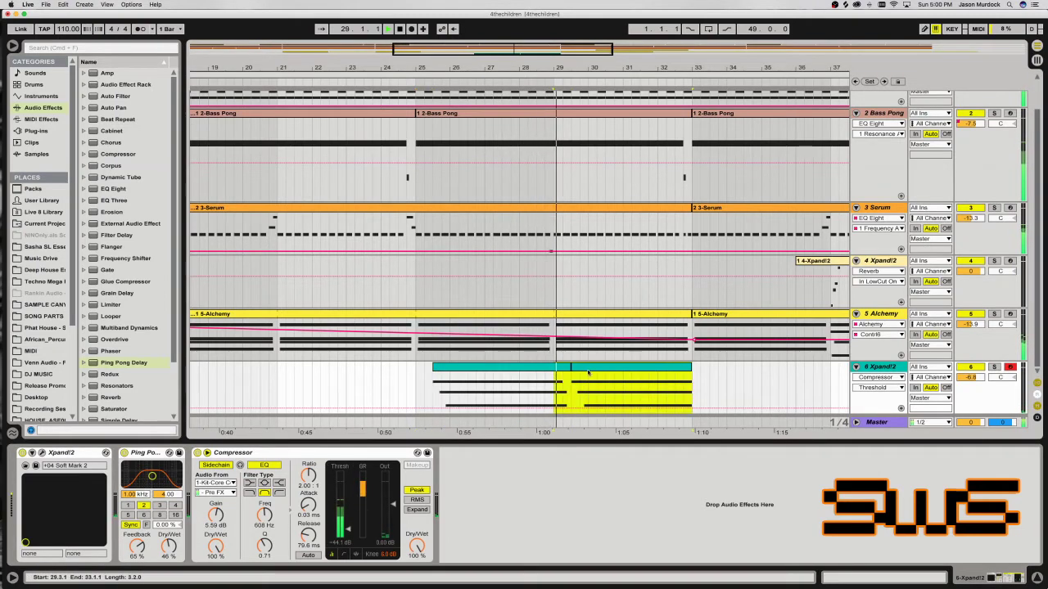
Repitch the outer notes in the duplicated clip to form a different chord around B3 and C4, and play from 28.4.1.
key(shift+Tab)
mouse_move(340, 489)
mouse_down()
mouse_move(341, 533)
mouse_move(345, 503)
mouse_up()
click(340, 517)
click(545, 391)
key(space)
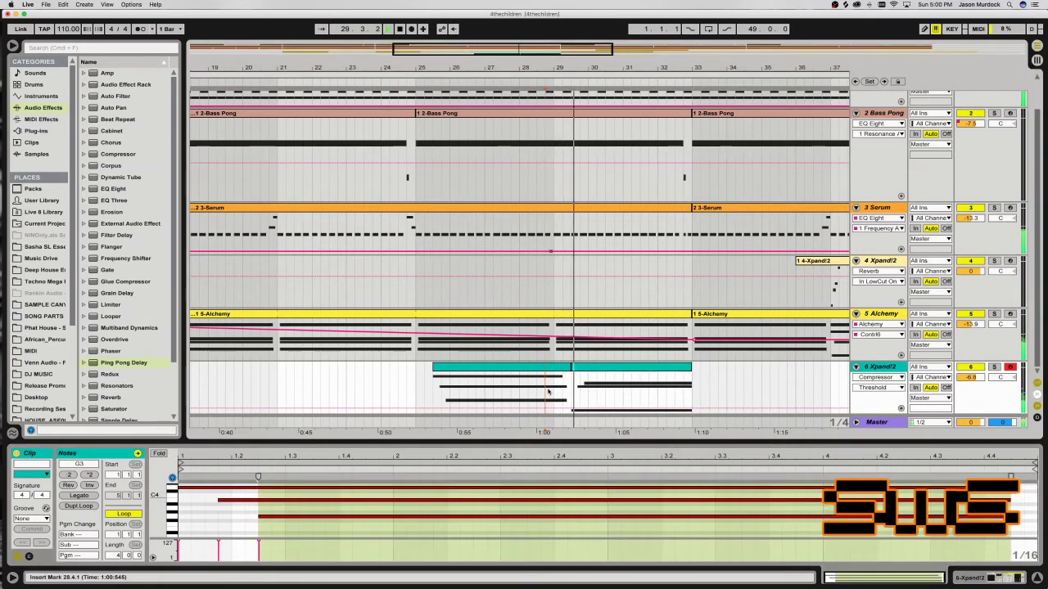
Play from bar 25 with the Alchemy clip's notes shown, and return to the Xpand!2 track's device chain.
click(448, 354)
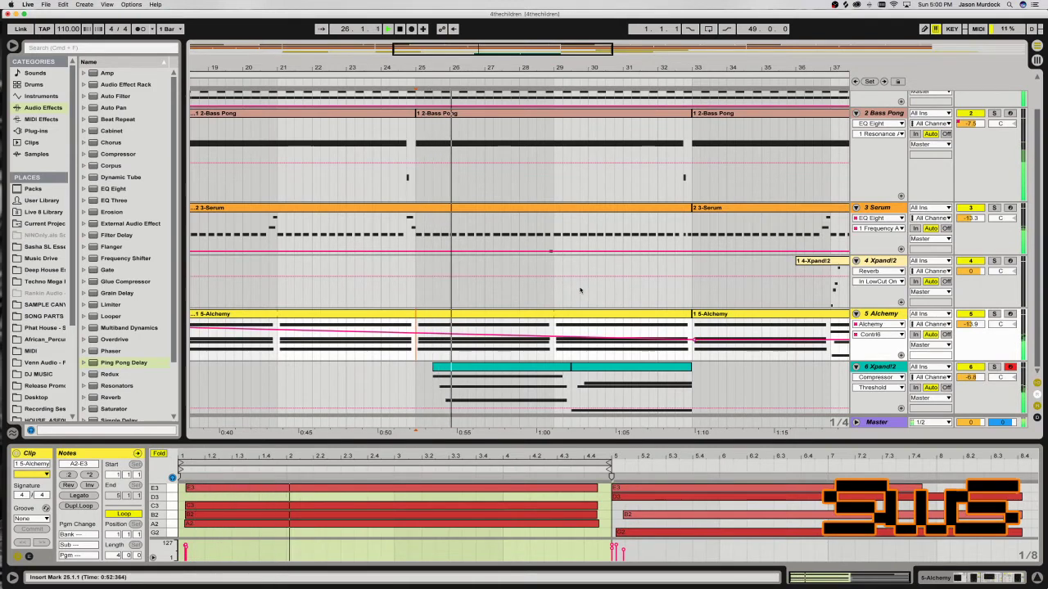
click(880, 377)
click(875, 414)
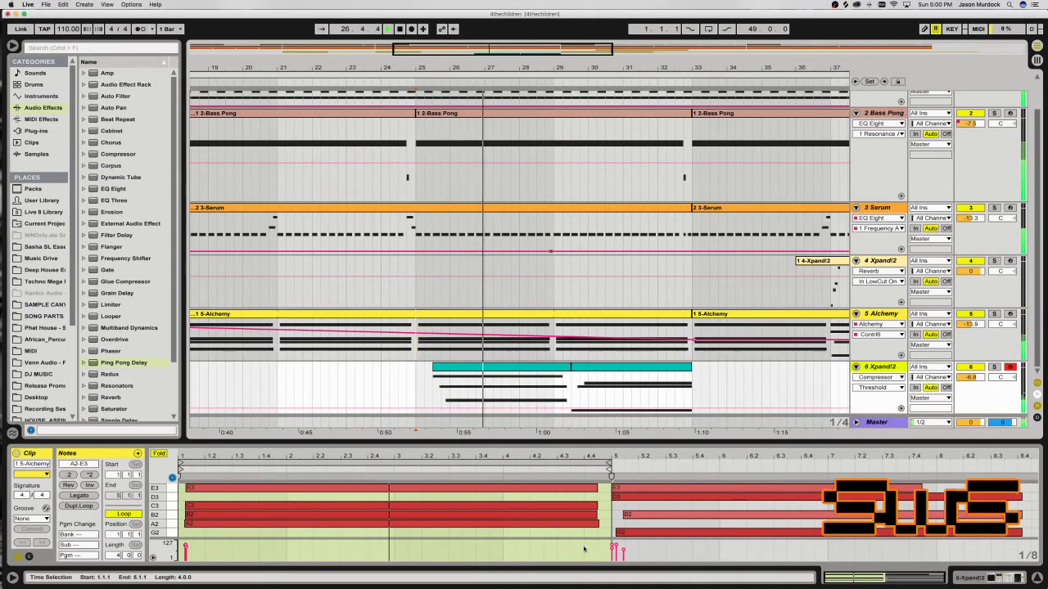
key(shift+Tab)
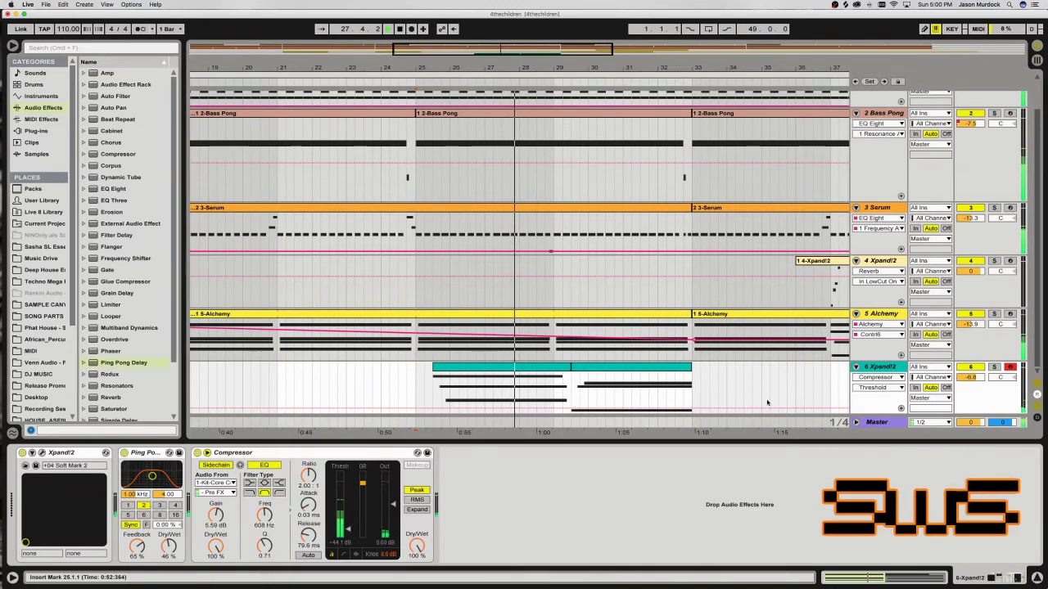
Review the notes of both electric piano clips, selecting the contents of each and starting and stopping playback to compare the chords.
click(548, 370)
double_click(548, 370)
key(space)
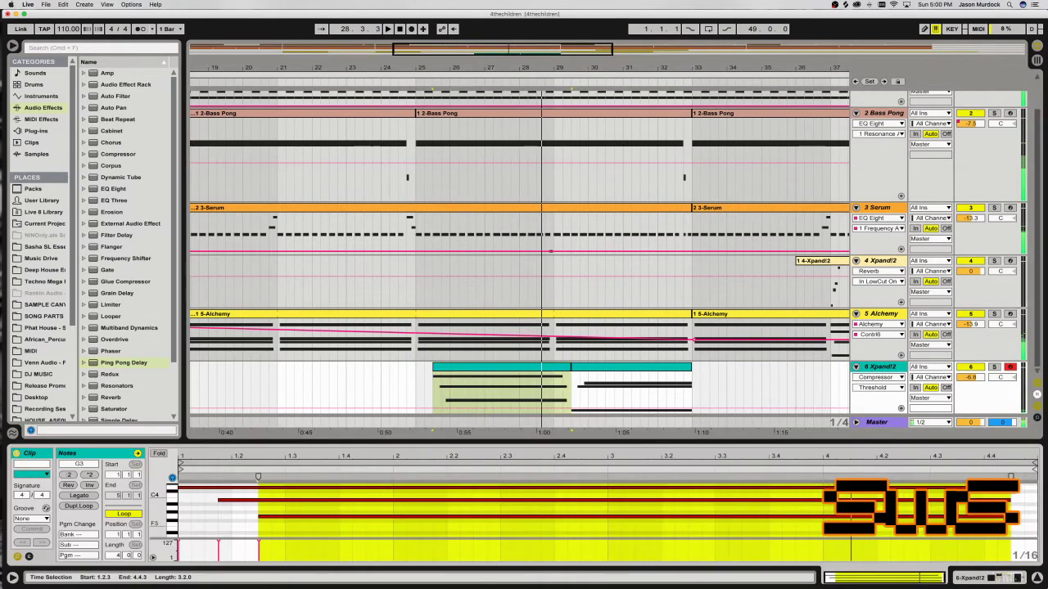
key(super+a)
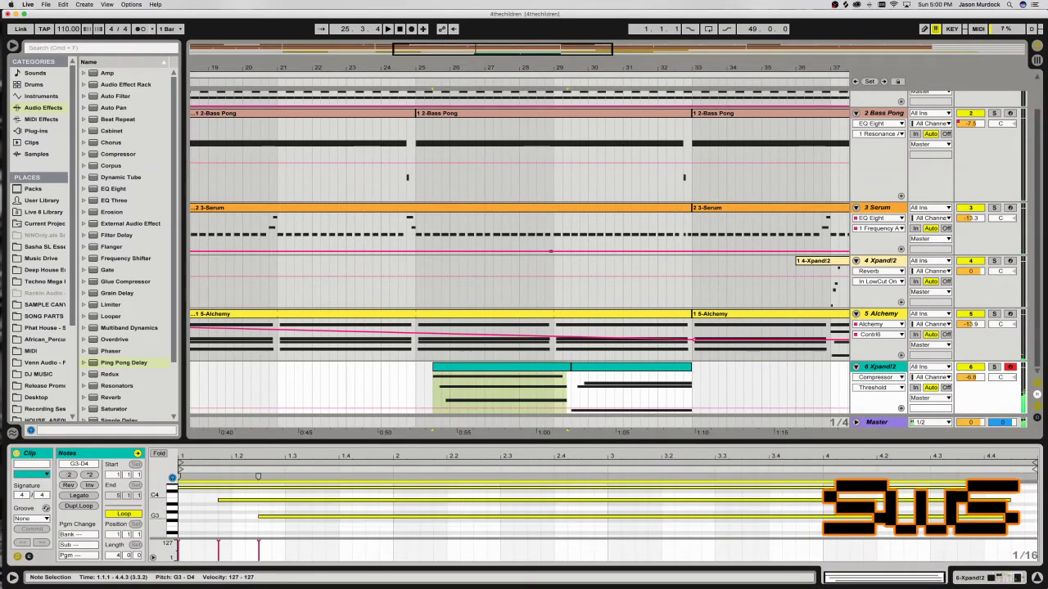
click(643, 385)
key(space)
click(653, 370)
click(988, 536)
key(super+a)
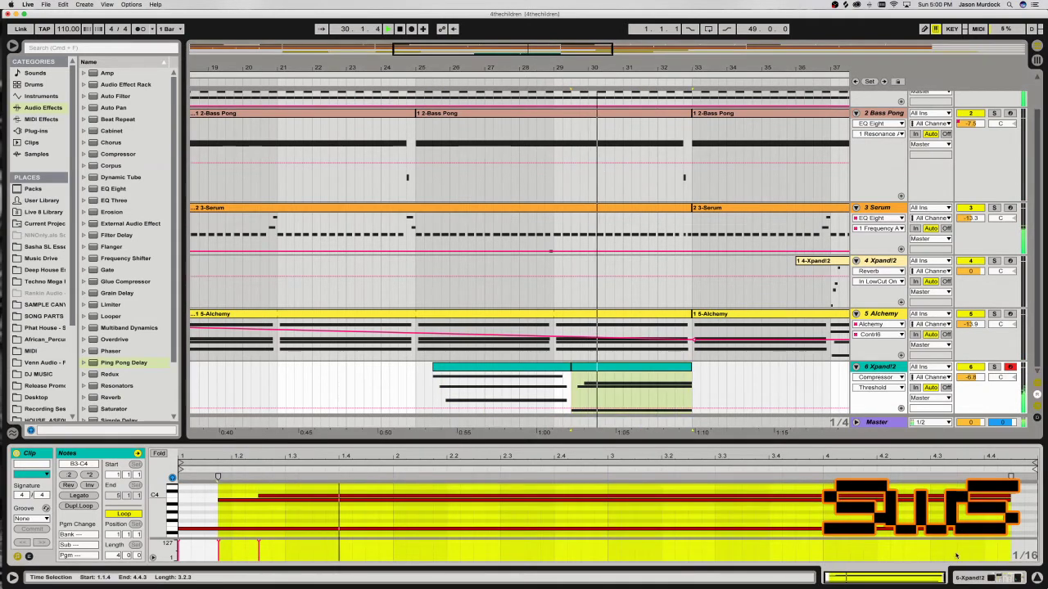
key(space)
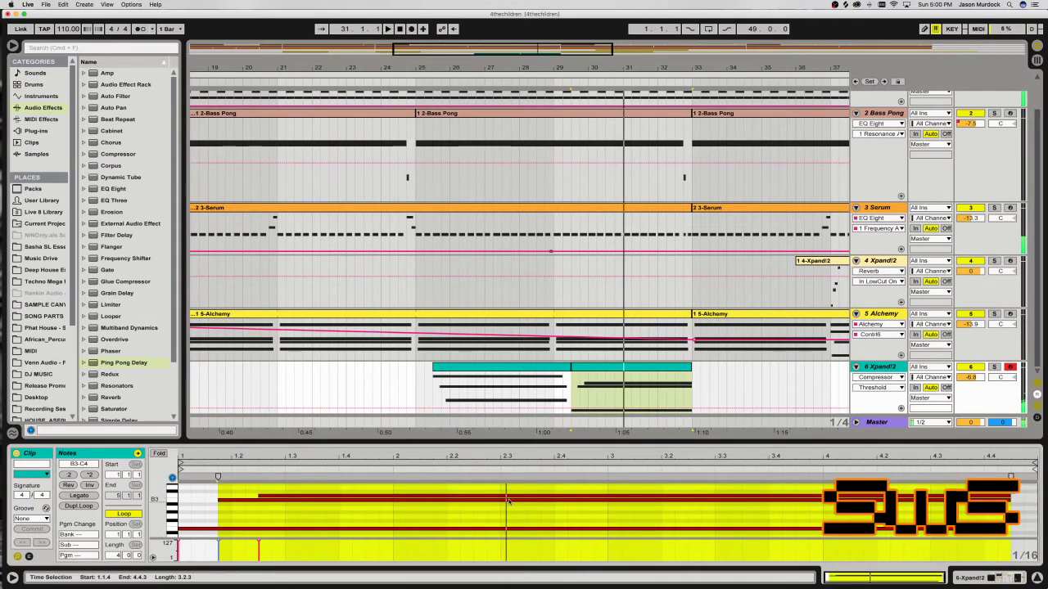
Add a long G4 note from 2.2.1 to 4.3.1 in the second electric piano clip.
scroll(573, 507, up, 2)
click(480, 500)
double_click(479, 490)
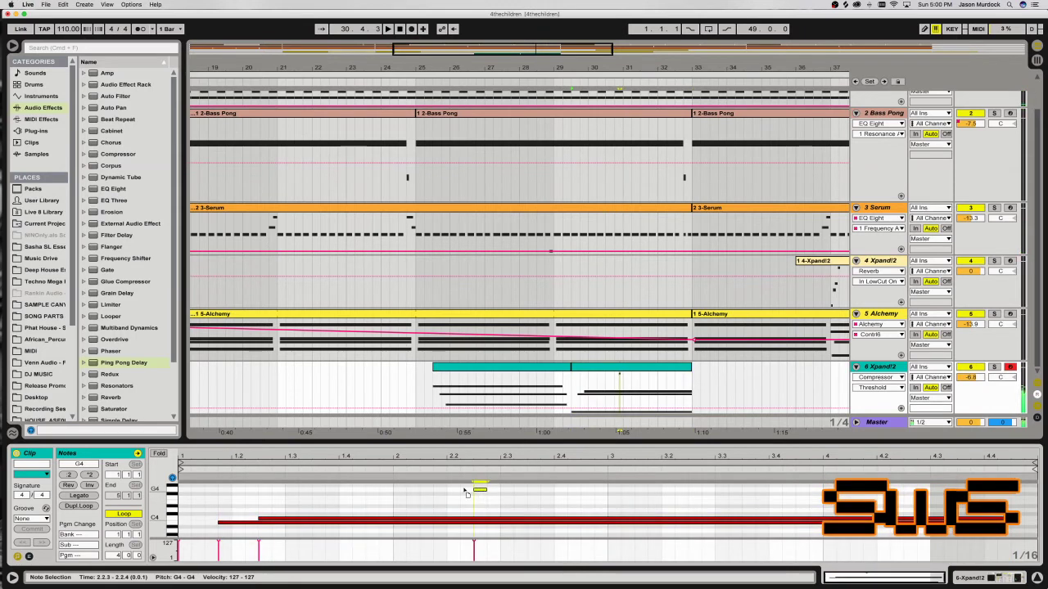
drag(482, 489, 930, 485)
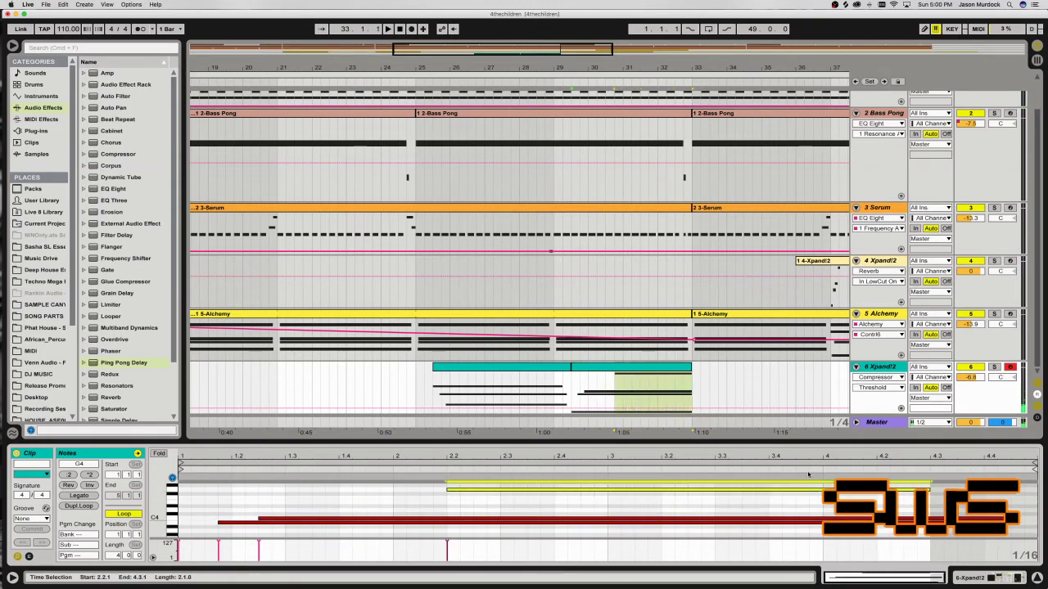
Add a short B4 note at 2.2.3 above the G4 note in the second clip.
scroll(484, 497, up, 2)
double_click(480, 502)
key(Up)
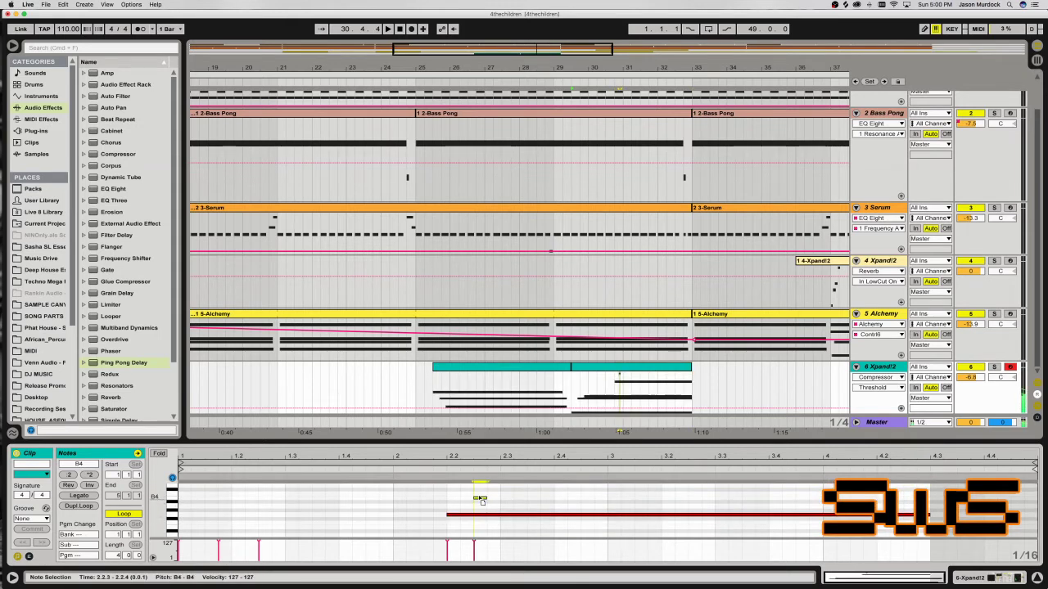
Lengthen the B4 note to end at 4.3.2 and add a D5 note from 2.3.1 to the same end point.
drag(486, 498, 943, 497)
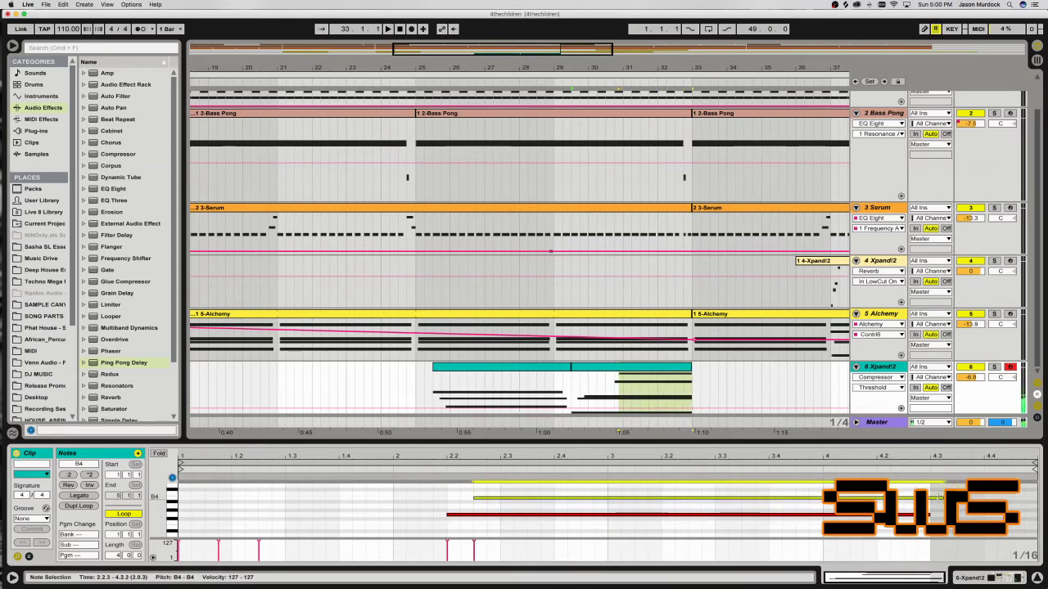
double_click(492, 484)
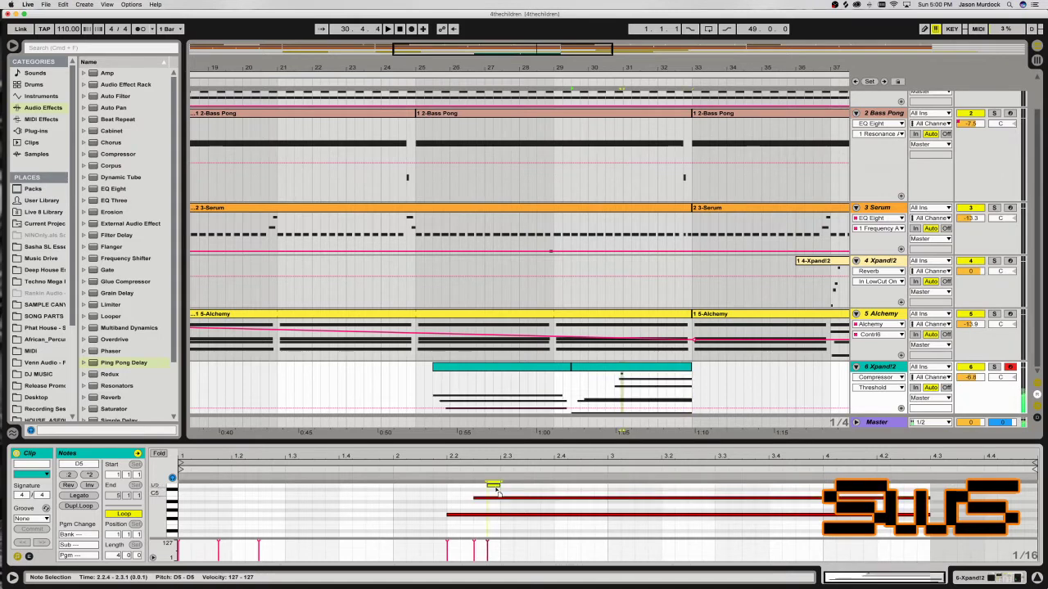
drag(498, 486, 514, 485)
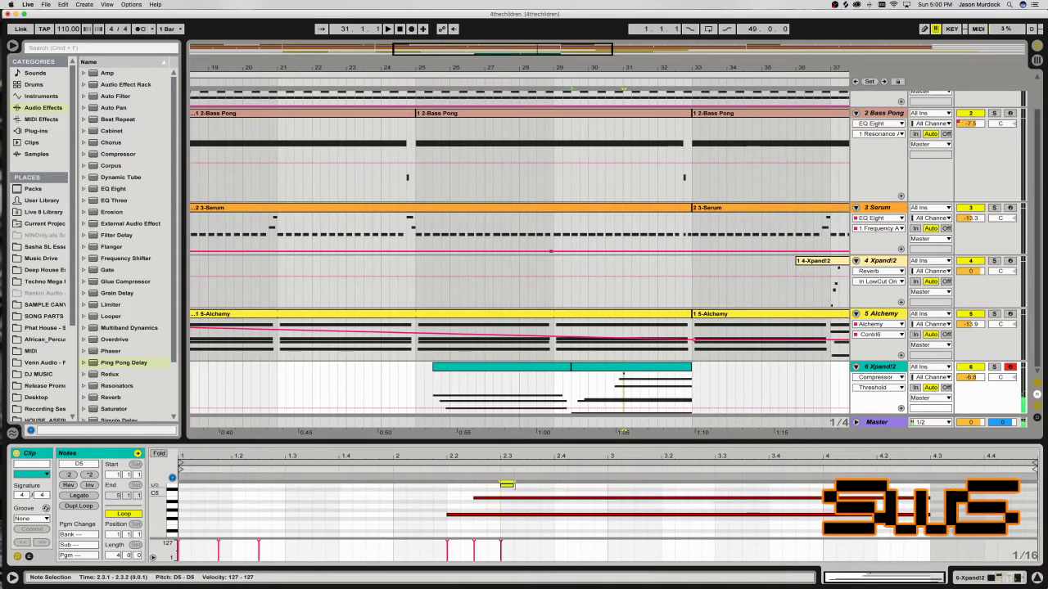
drag(743, 490, 944, 485)
Play the arrangement from 29.3.1 to hear the extended second electric piano chord in the mix.
key(space)
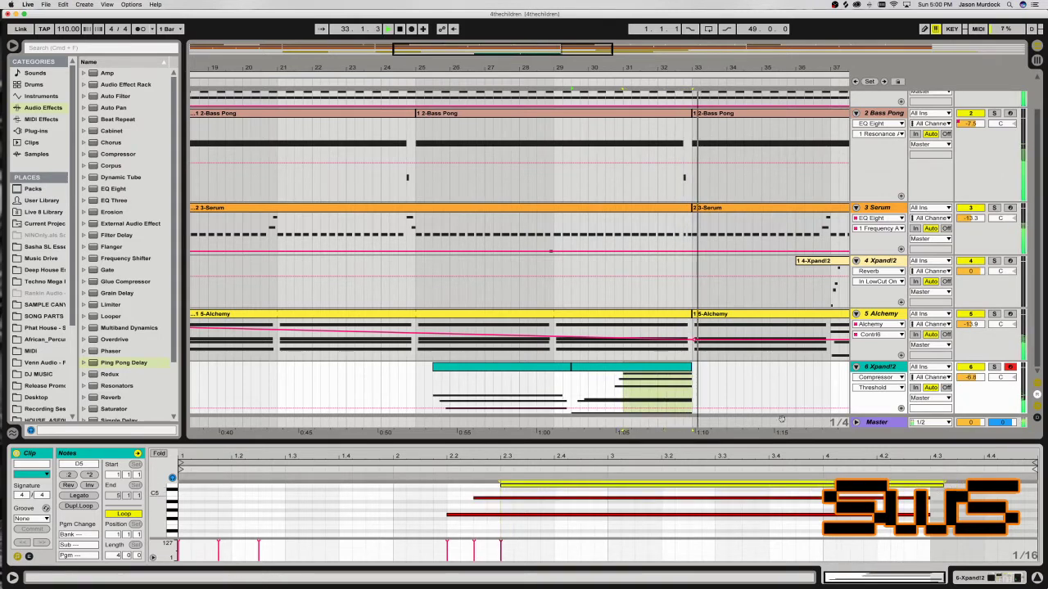
click(566, 383)
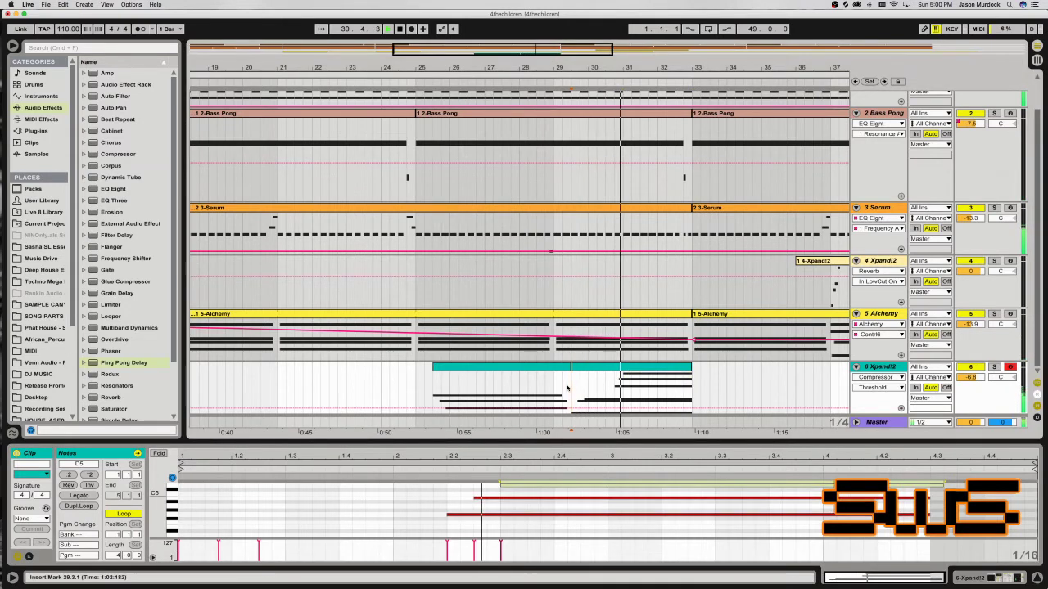
scroll(877, 290, up, 1)
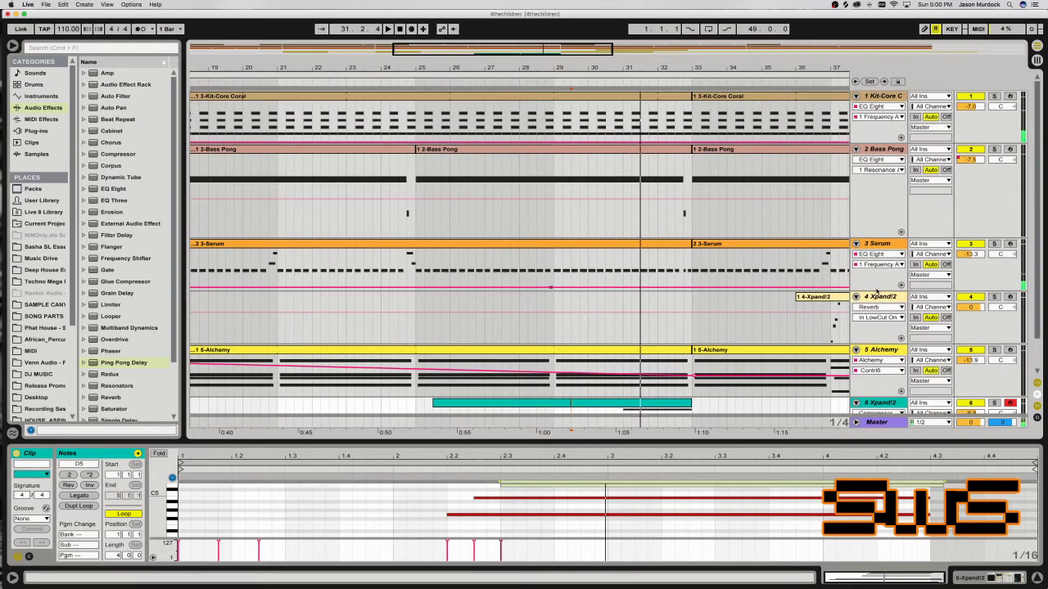
Show the Serum track's device chain, solo the track and listen to it from 29.3.1.
click(886, 244)
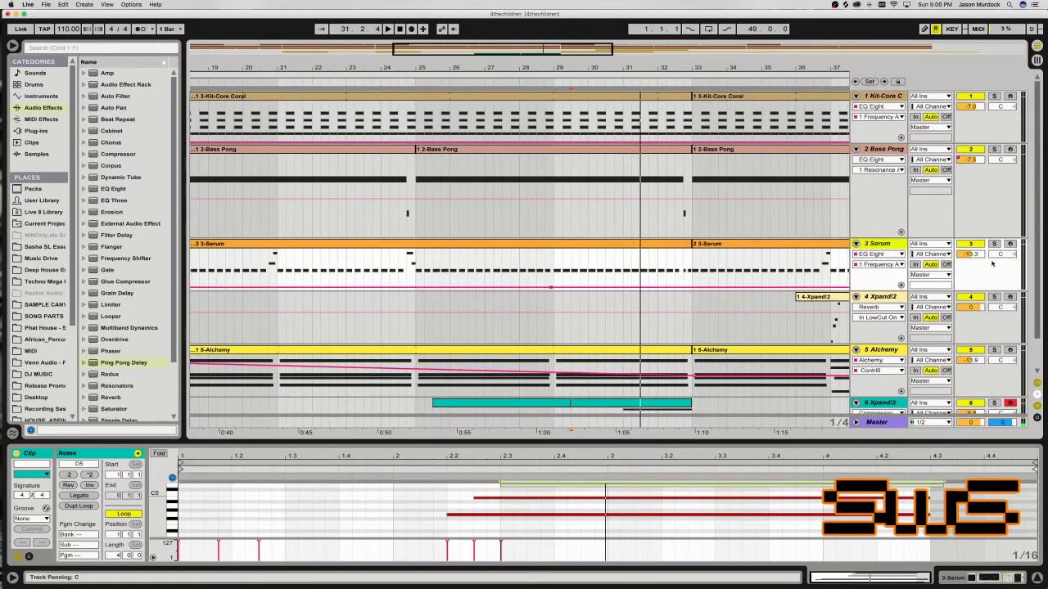
scroll(969, 286, down, 1)
scroll(929, 284, up, 1)
double_click(876, 244)
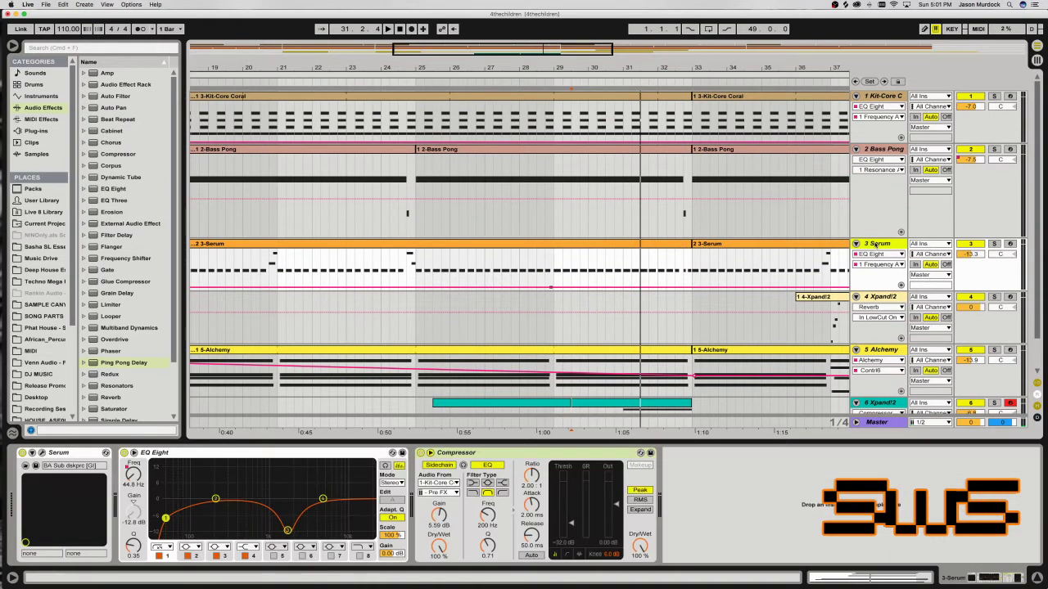
click(993, 245)
click(577, 301)
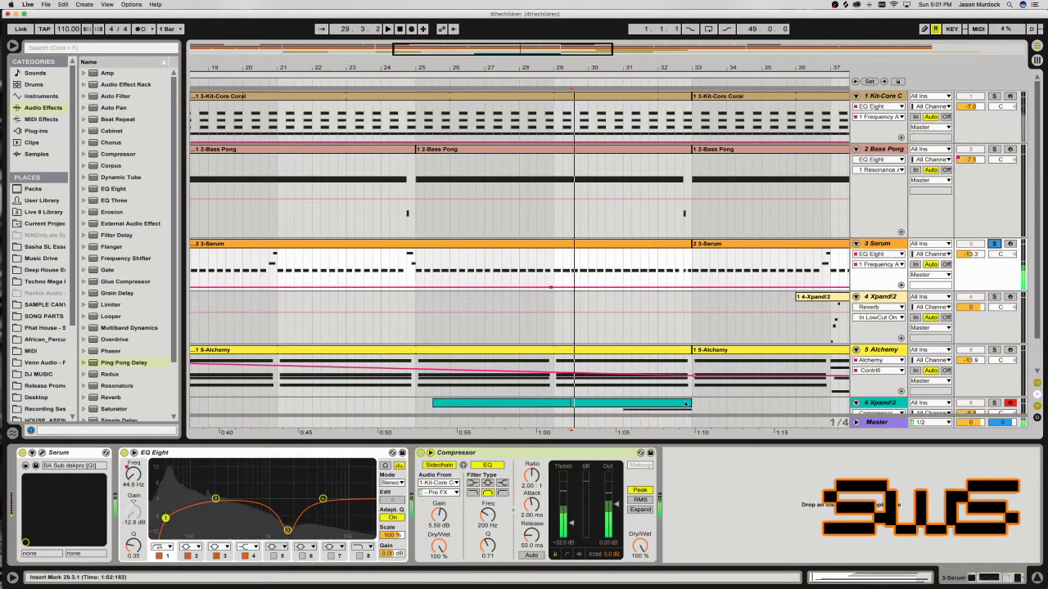
Add Multiband Dynamics between Serum and EQ Eight, and set the low band's above threshold to -11.9 dB during playback.
drag(128, 328, 113, 519)
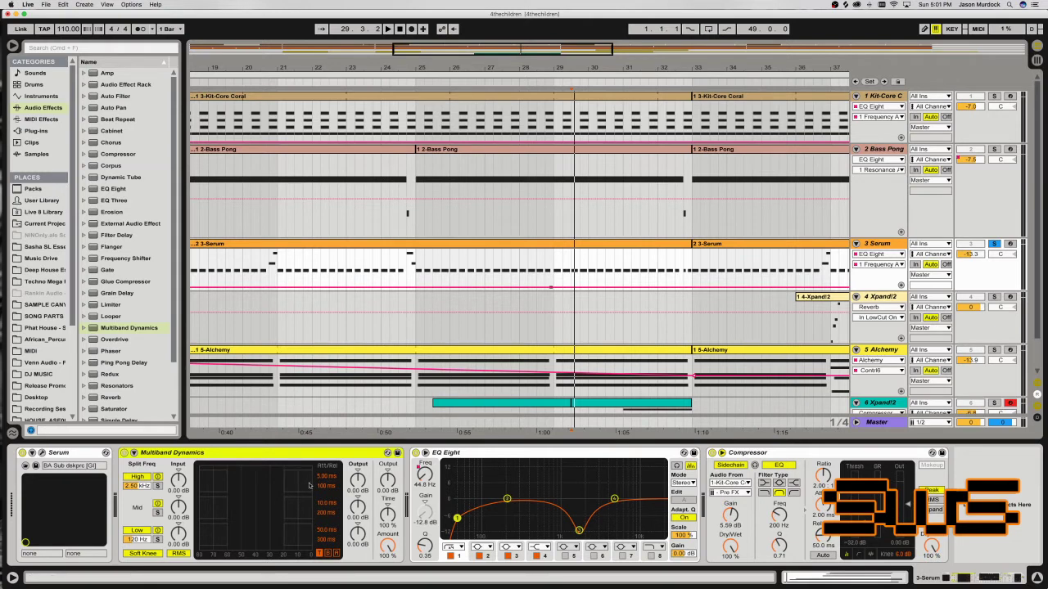
click(335, 554)
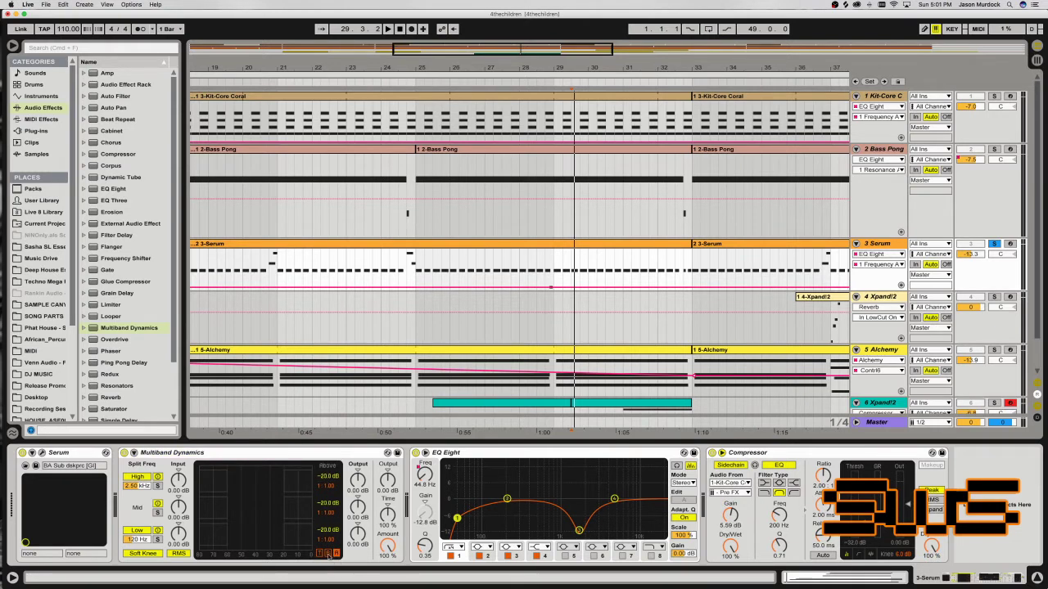
key(space)
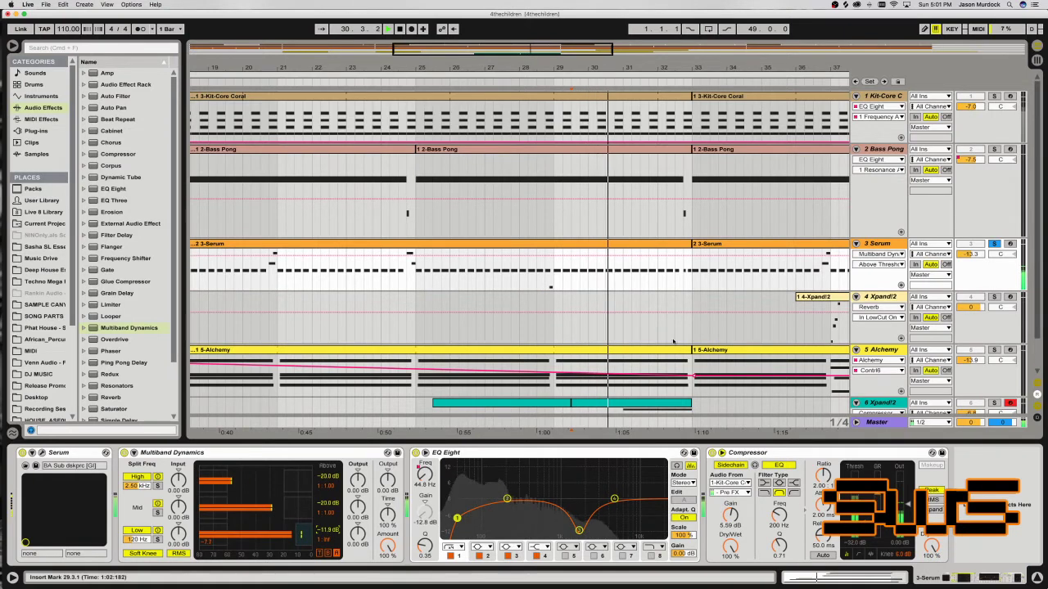
key(space)
Take the Serum track out of solo and play the full mix from 29.3.1.
click(993, 244)
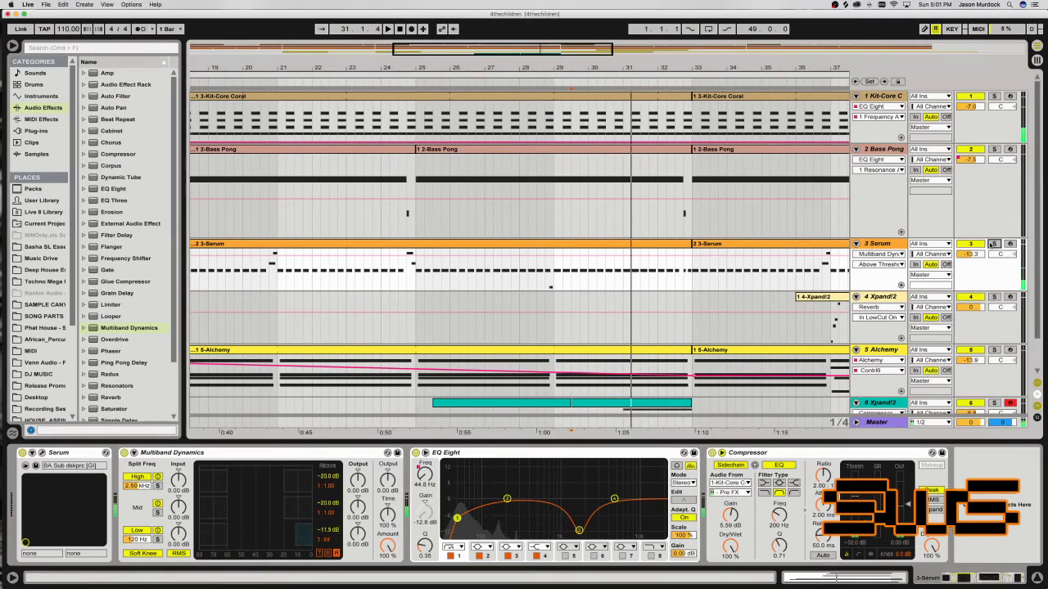
key(space)
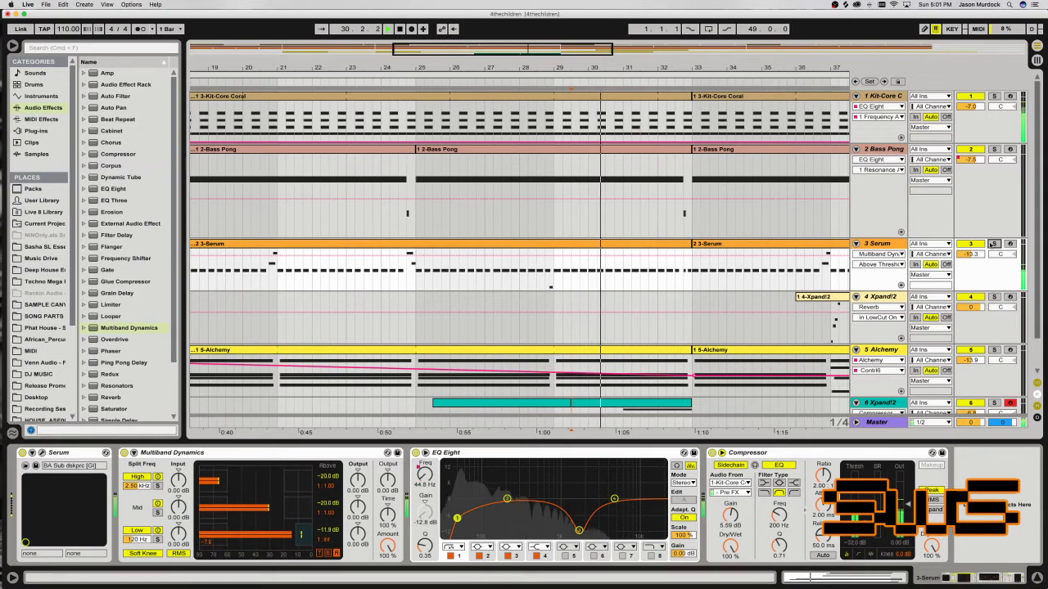
key(space)
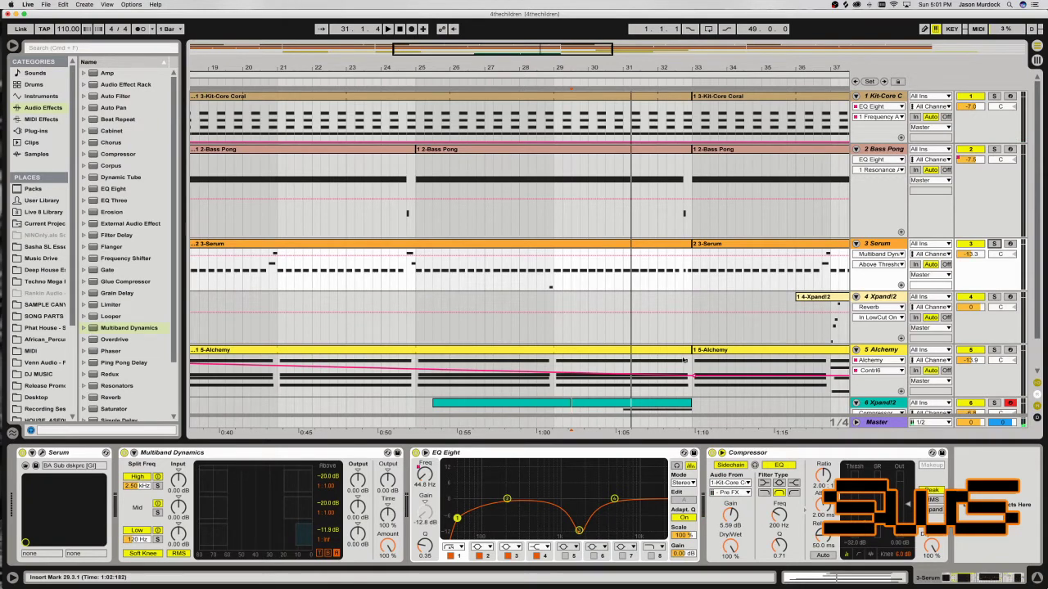
Switch to OBS Studio and select the MY FACE scene for the preview.
mouse_move(10, 134)
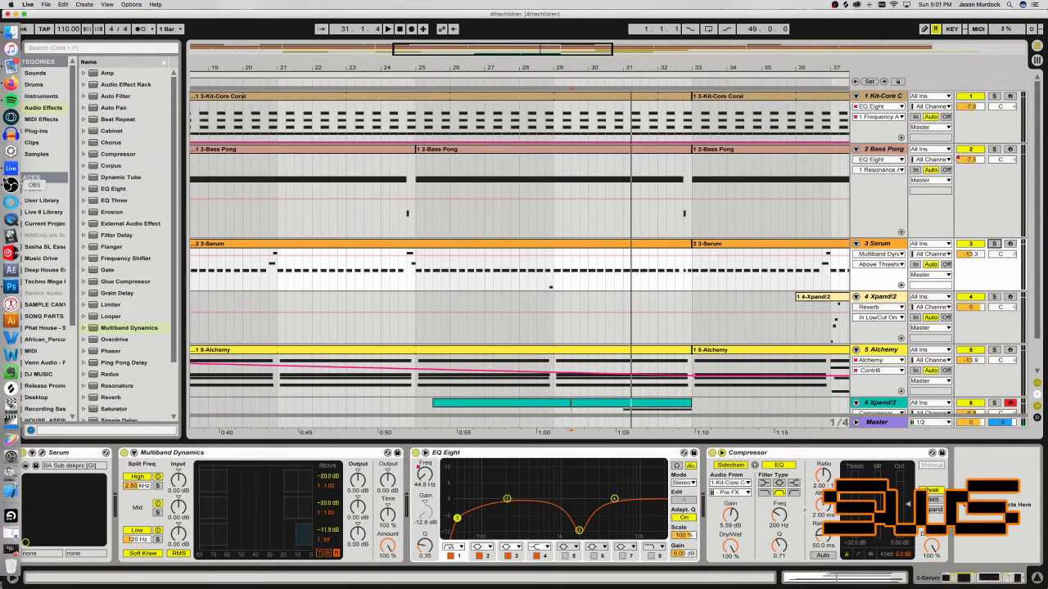
click(10, 184)
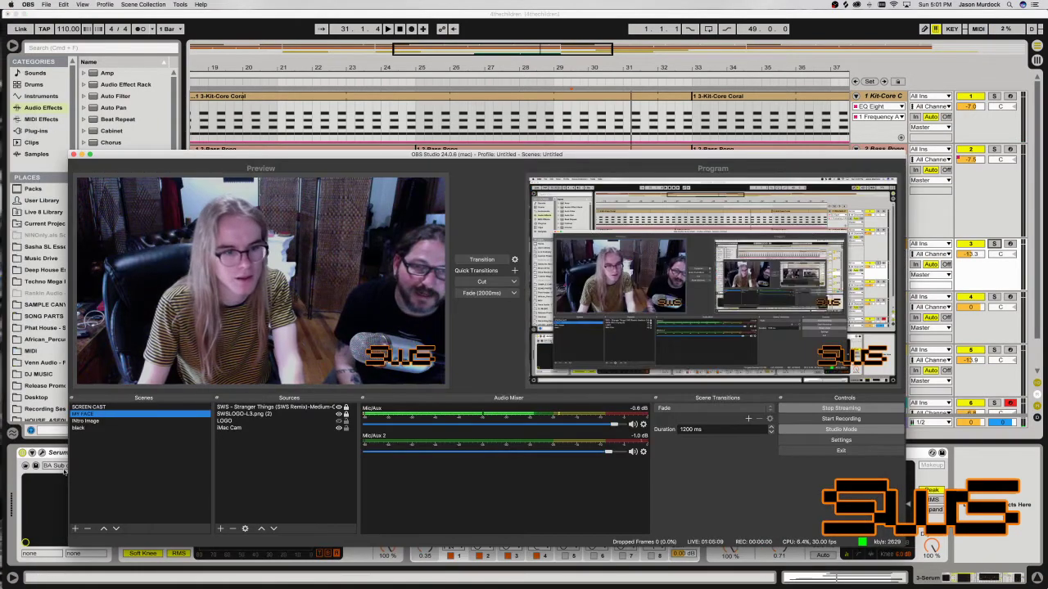
key(Up)
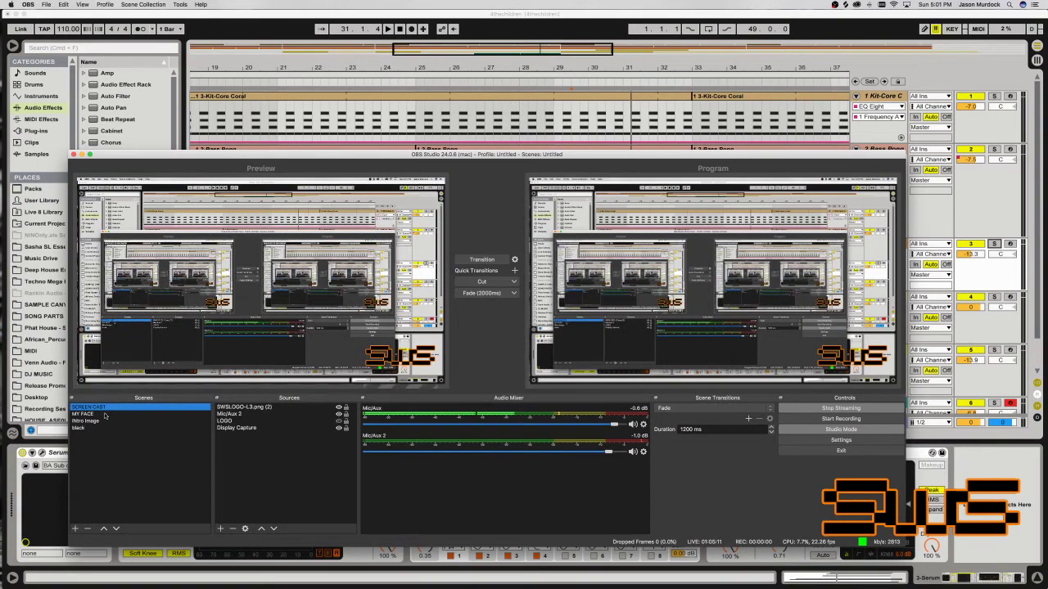
click(103, 420)
click(103, 415)
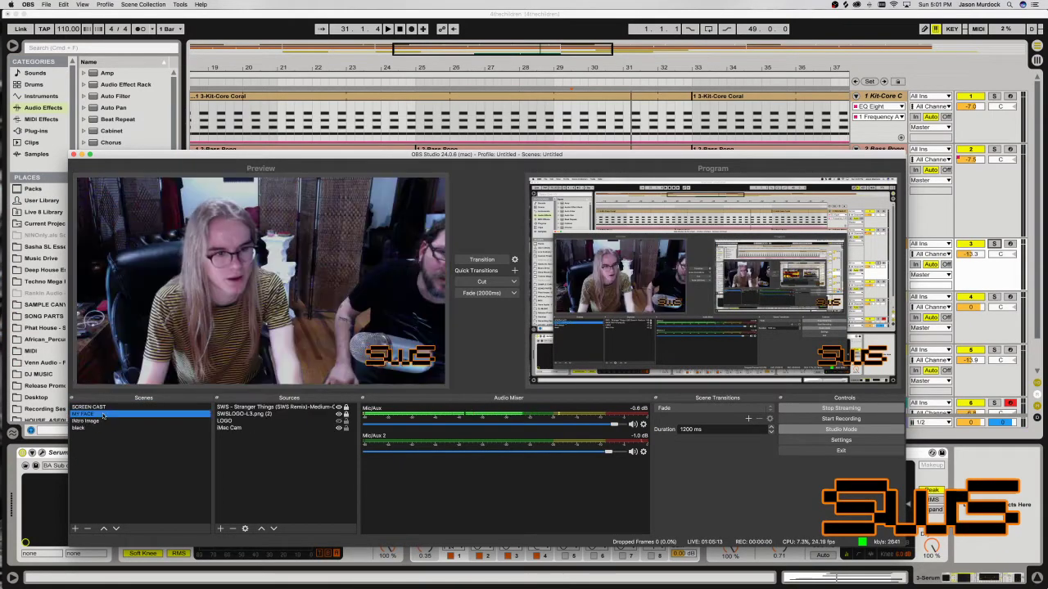
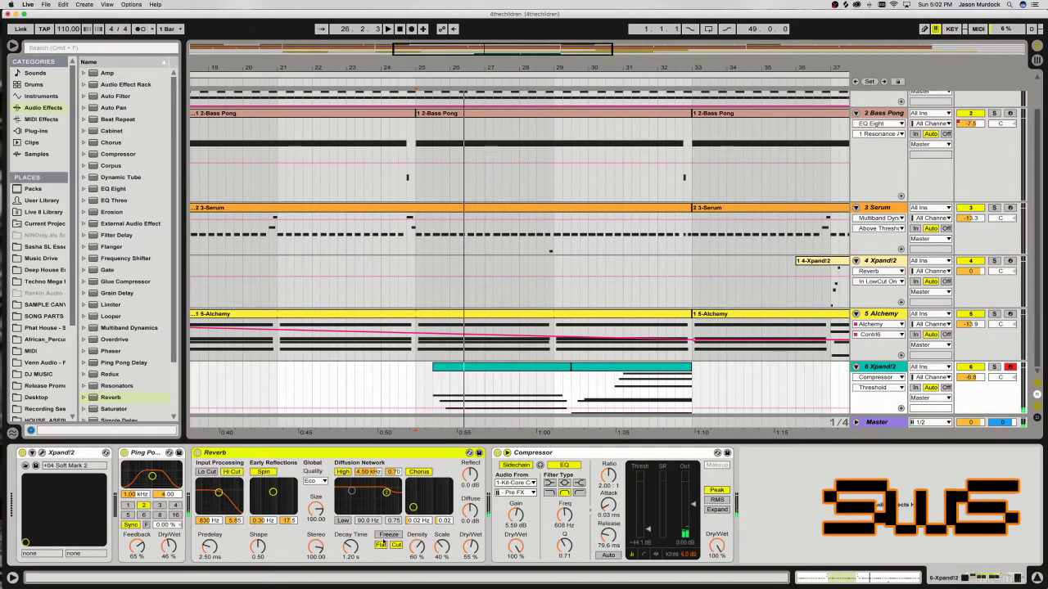
On the electric piano's Reverb, turn off the input high cut and set decay time 5.45 s, size 53.69 and quality High.
drag(372, 555, 316, 523)
click(316, 481)
click(316, 508)
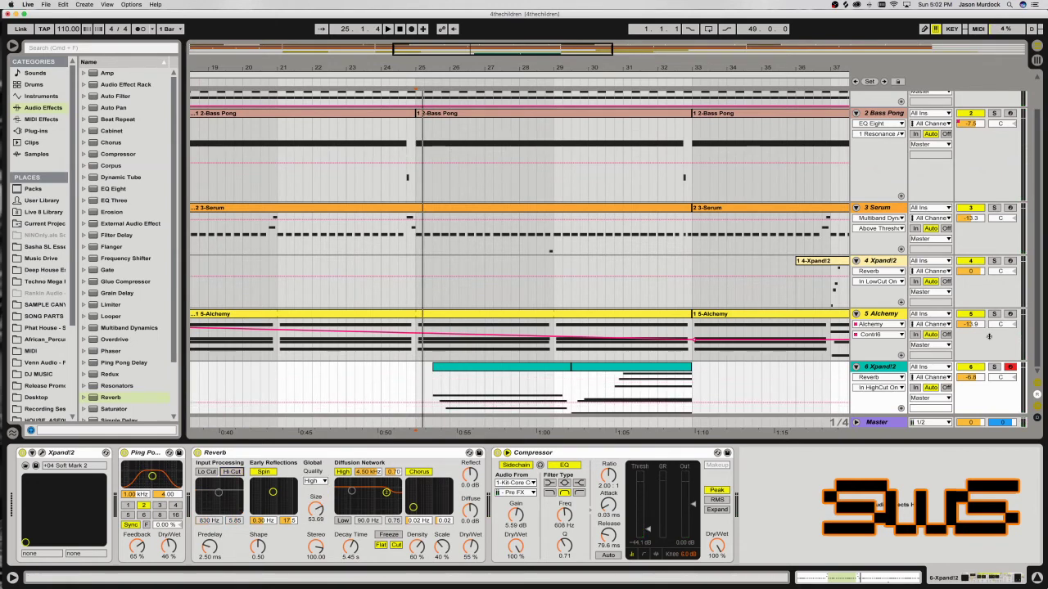
Solo the electric piano track during playback and set its Reverb decay time to 6.18 s.
click(994, 369)
key(space)
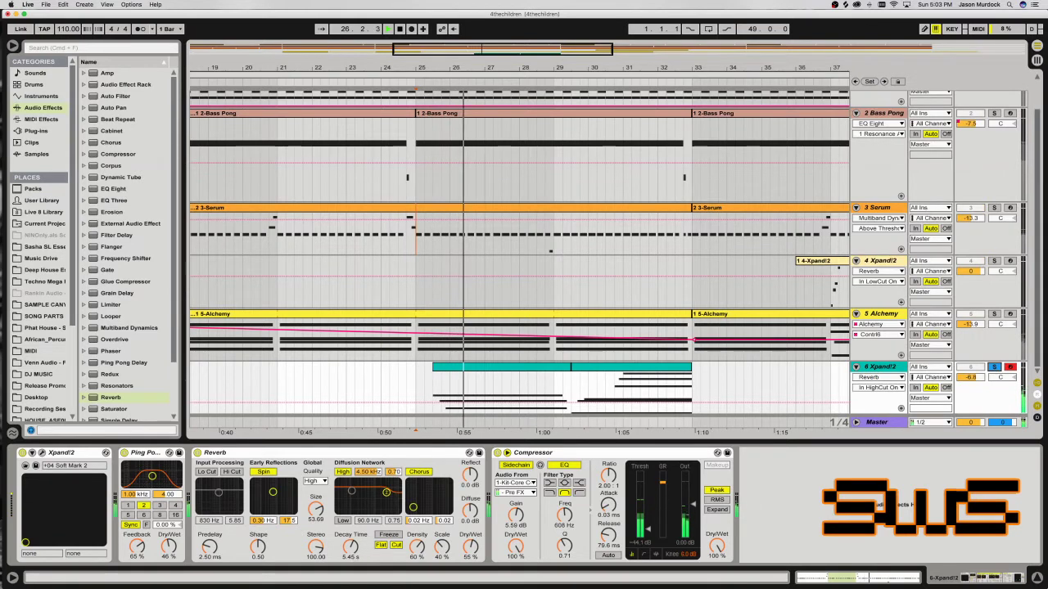
drag(357, 556, 357, 544)
Add EQ Eight after the electric piano's Compressor with a band at 601 Hz and -0.62 dB, and unsolo the track.
drag(113, 189, 701, 499)
drag(921, 498, 904, 501)
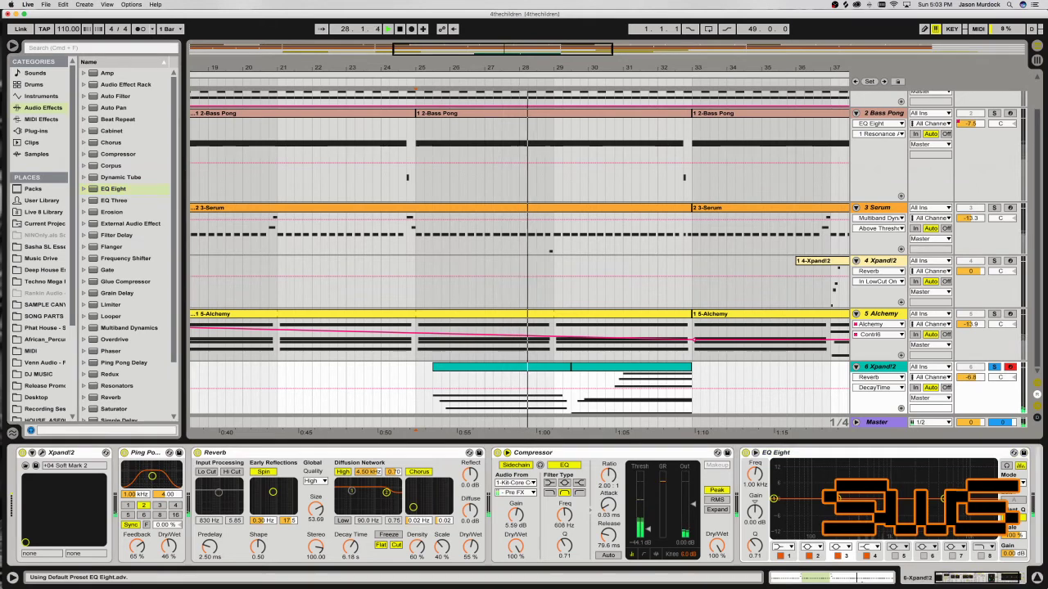
click(994, 367)
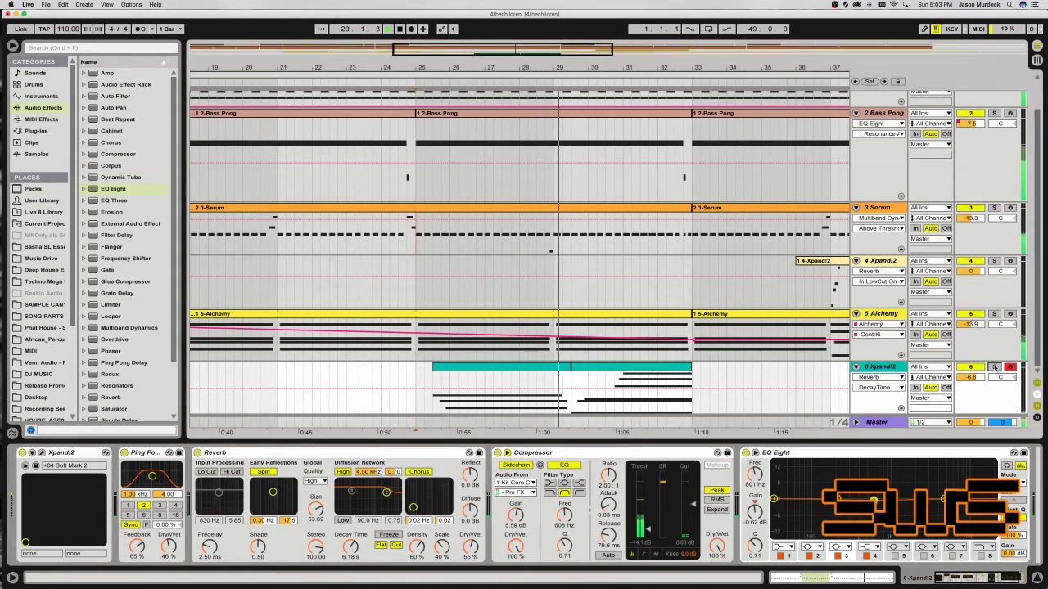
Set the electric piano's Reverb dry/wet to 32 % and its track volume to -5.9 dB while playing the mix.
click(970, 377)
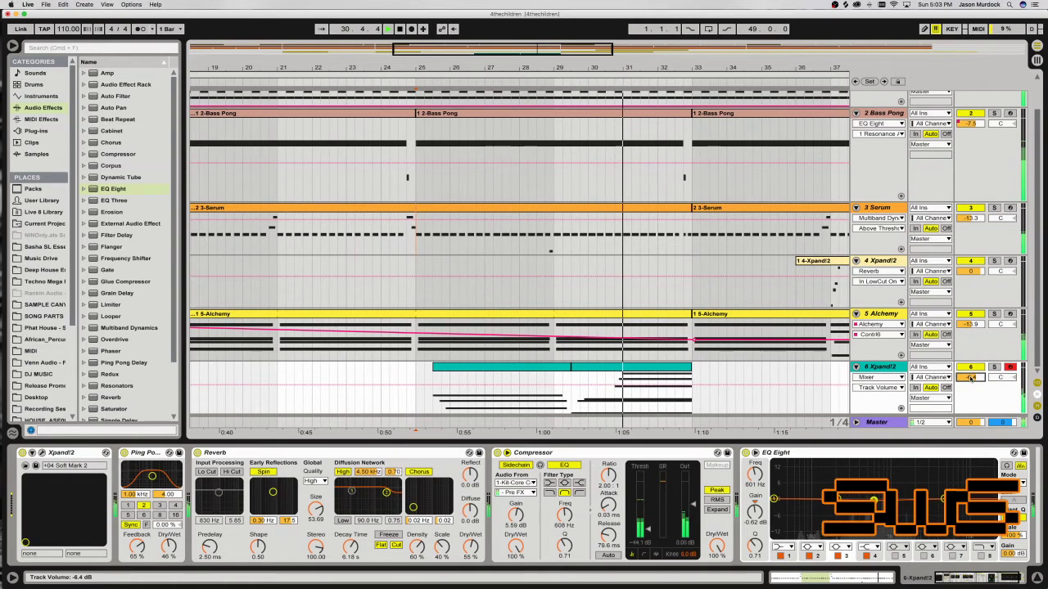
click(573, 85)
drag(470, 547, 467, 559)
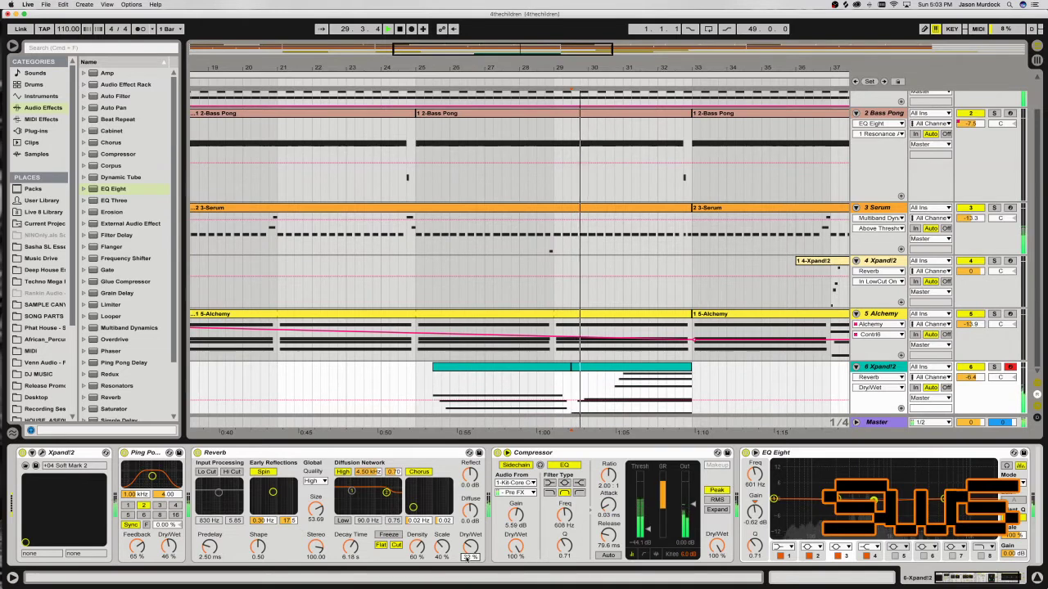
click(970, 378)
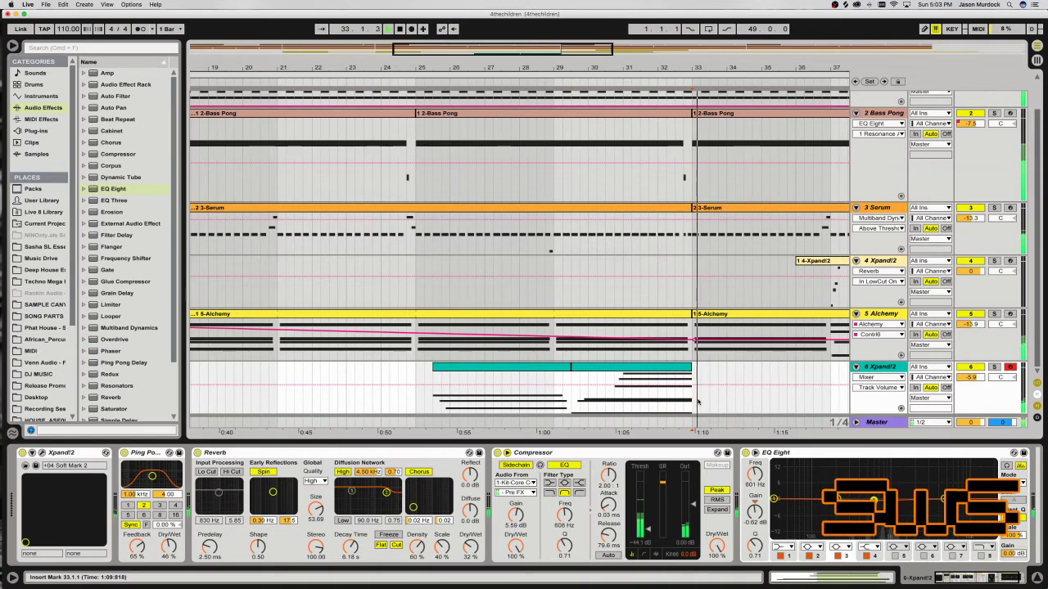
Stop playback and move the 4-Xpand!2 clip to start at bar 33.
key(minus)
key(minus)
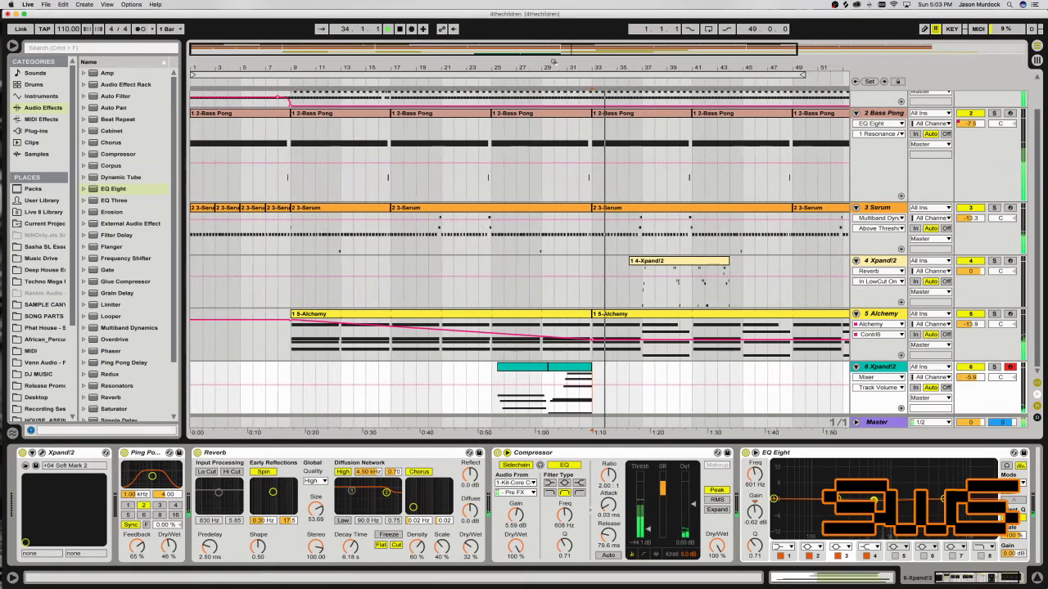
click(645, 272)
key(space)
click(644, 272)
drag(644, 272, 609, 278)
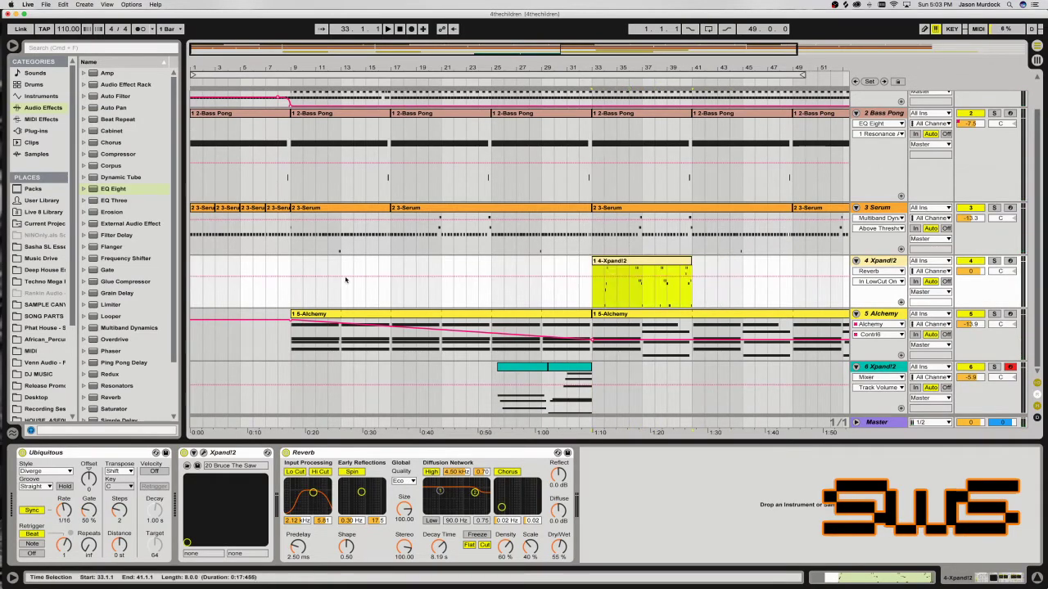
Play the track from bar 1, muting and unmuting the Serum track to compare the intro.
click(197, 298)
key(space)
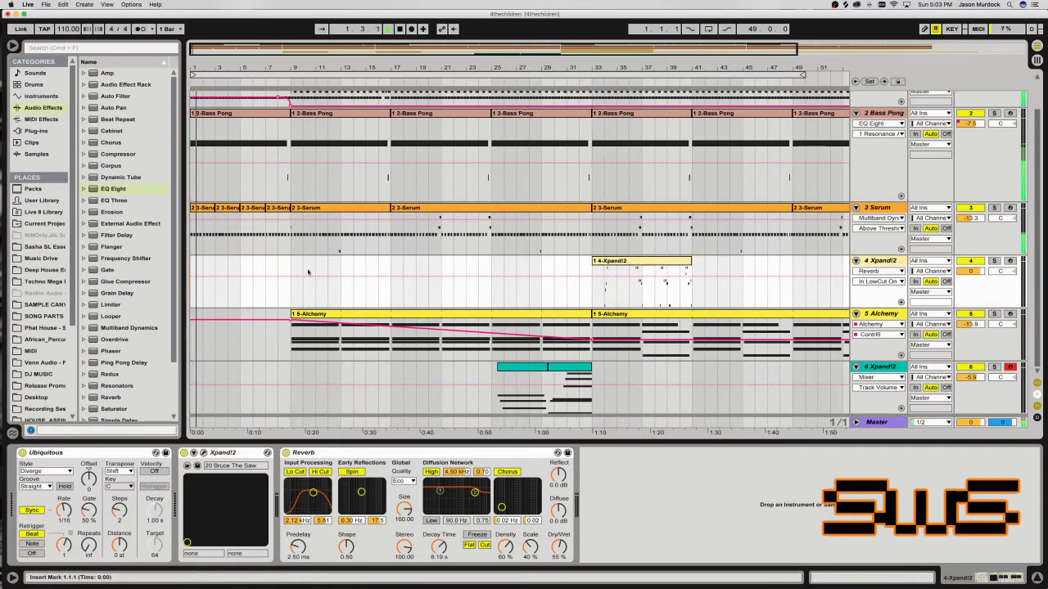
scroll(916, 222, up, 1)
click(971, 245)
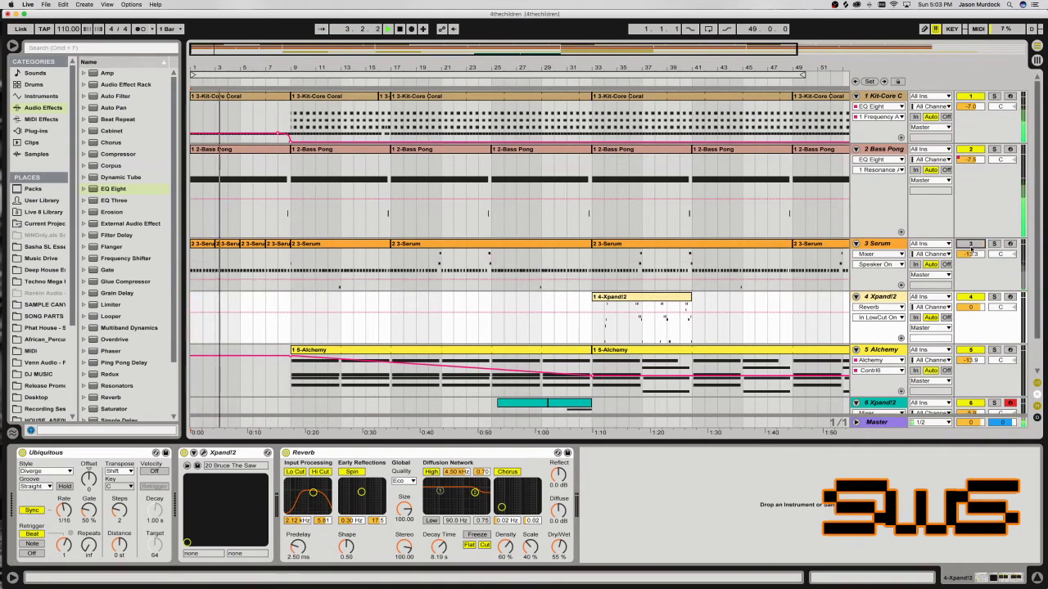
click(971, 245)
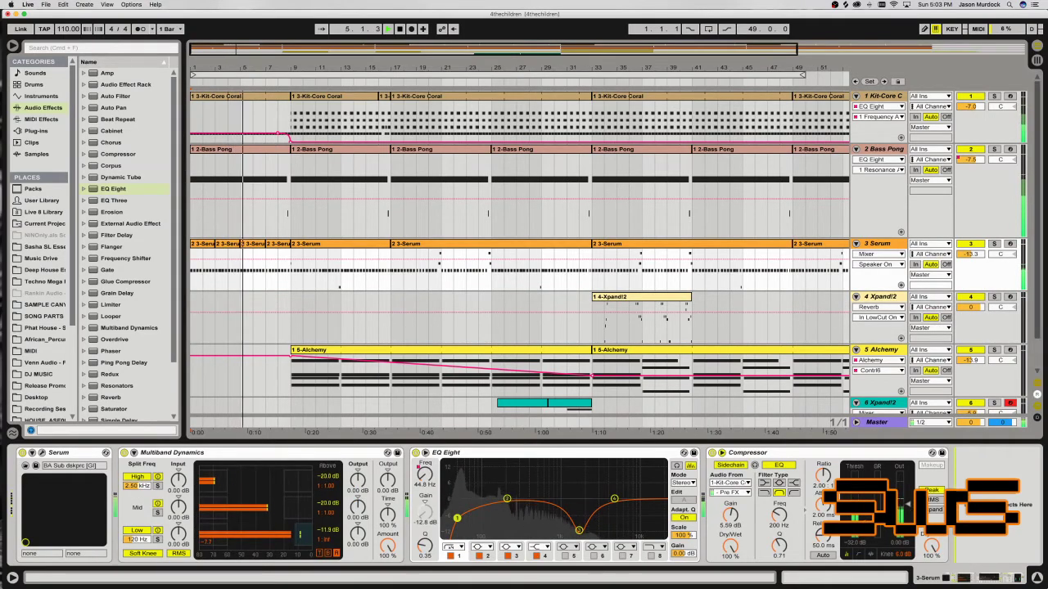
Add a Utility audio effect to the end of the Serum track's device chain.
click(36, 131)
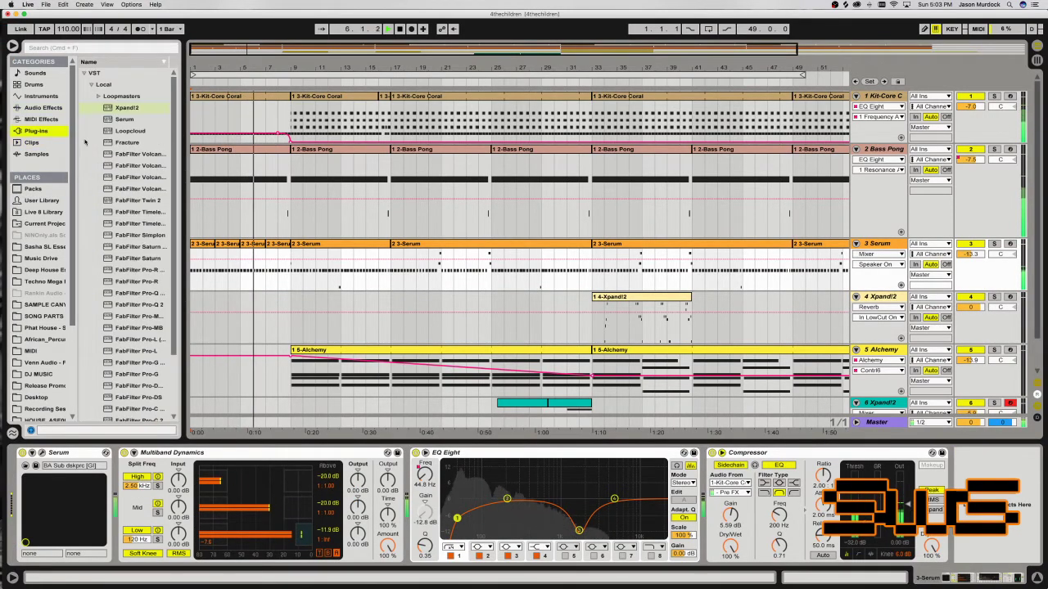
click(41, 107)
scroll(121, 245, down, 5)
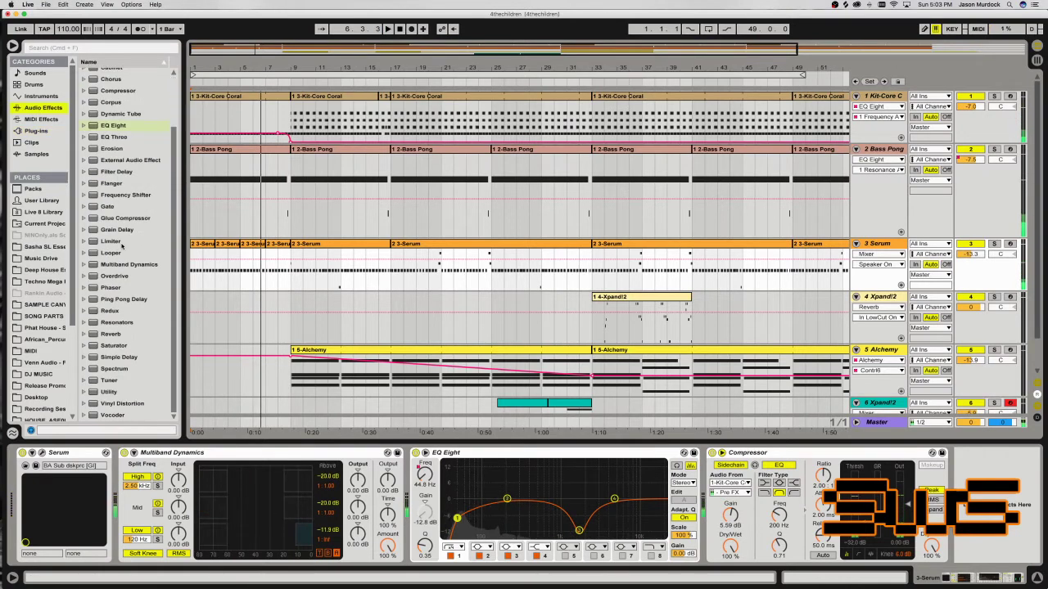
double_click(115, 392)
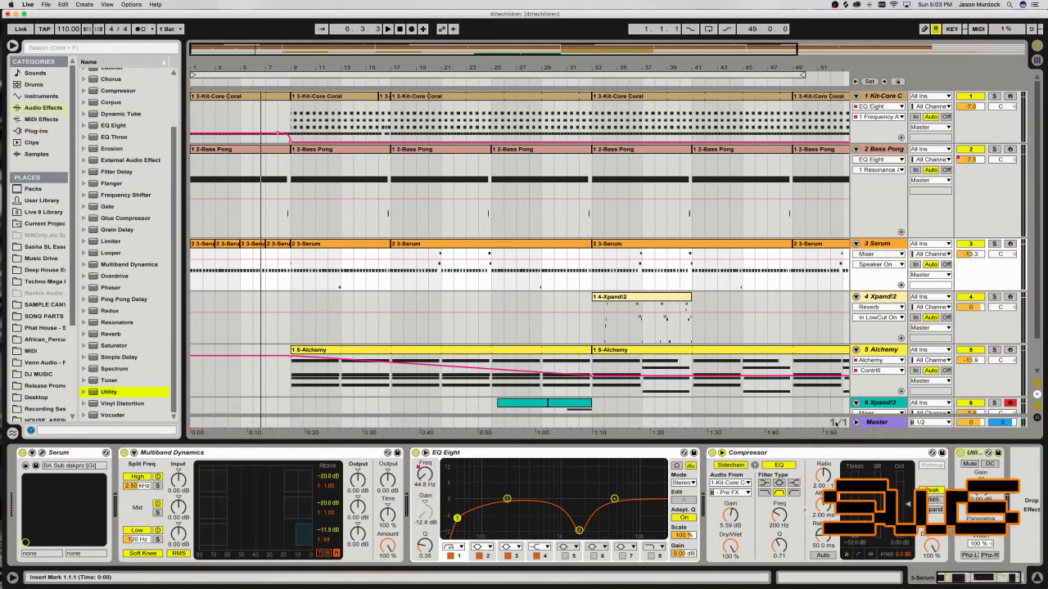
Automate the Serum track's Utility Gain as a rising ramp from bar 1 to bar 9, using solo and playback to check it.
click(980, 485)
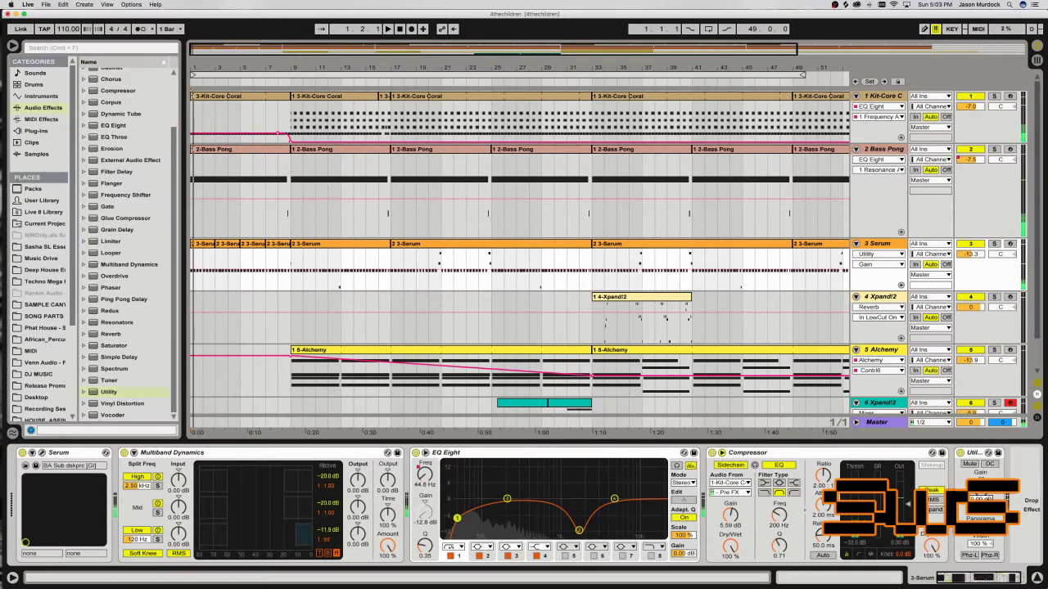
click(994, 150)
key(space)
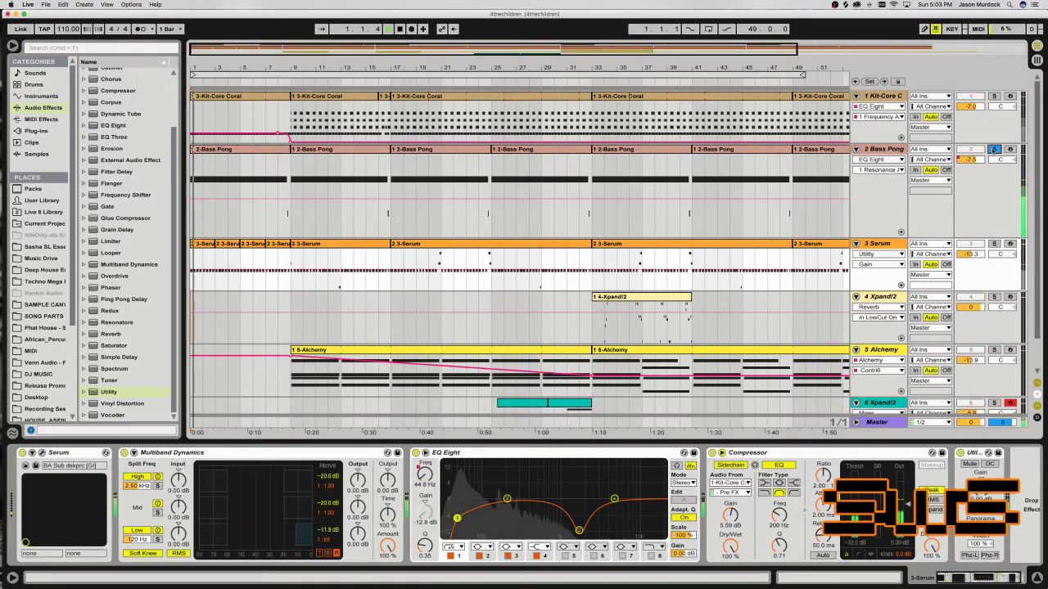
key(space)
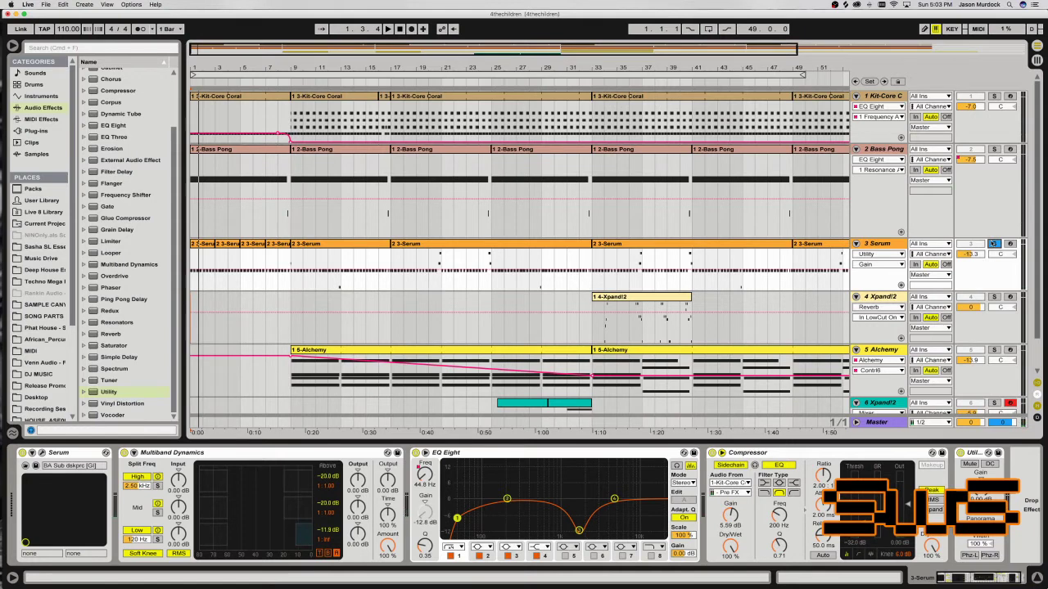
key(space)
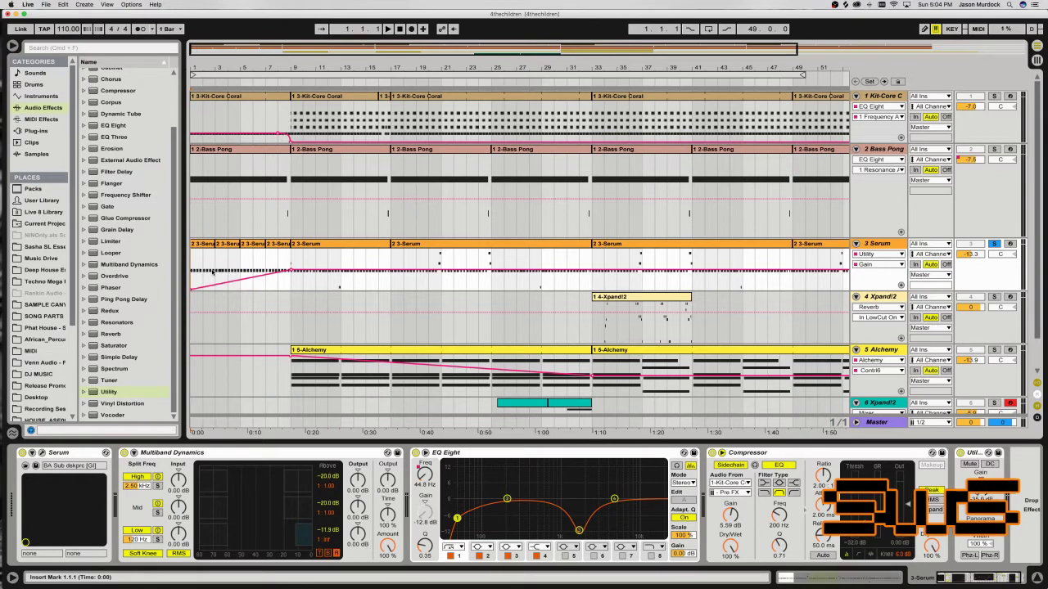
key(space)
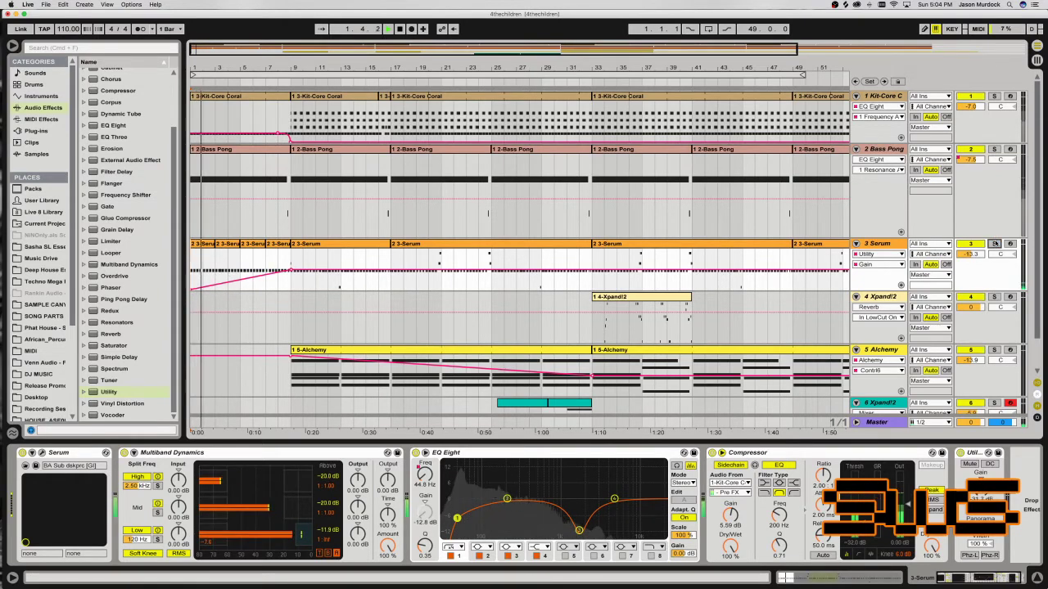
Shape Bass Pong's EQ Eight 1 Resonance automation as a curved rise from bar 1 to bar 9.
key(Up)
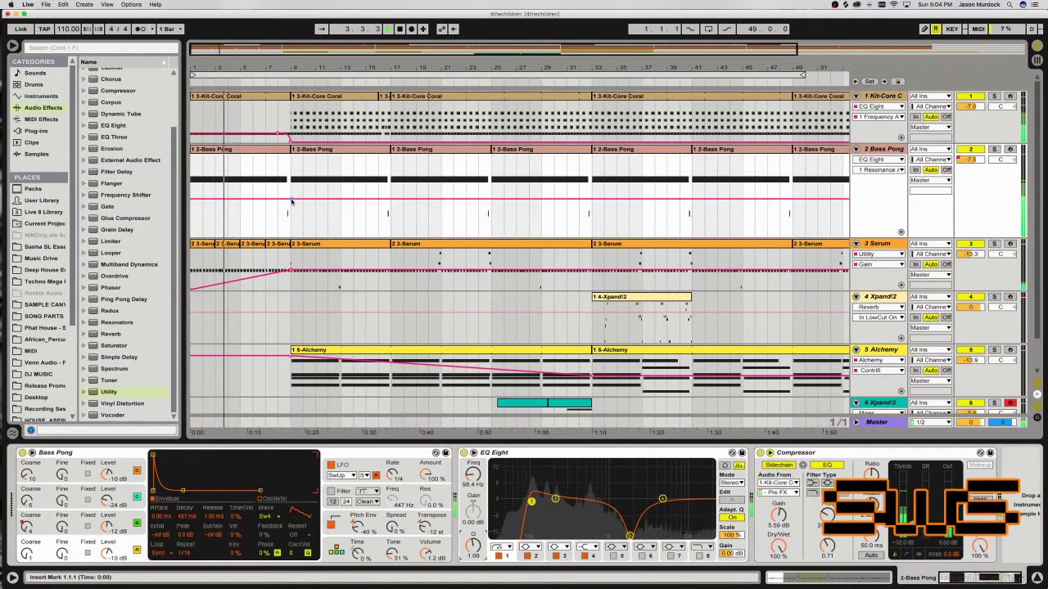
drag(192, 202, 241, 212)
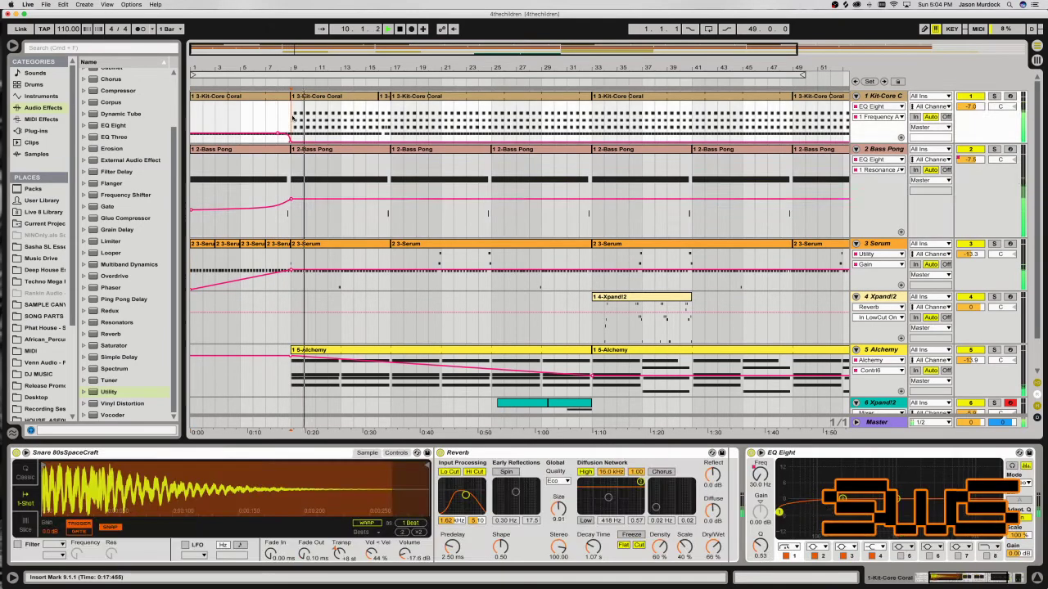
click(291, 133)
Show the Alchemy track's Auto Filter Frequency automation and raise the start of its ramp at bar 9.
scroll(911, 370, down, 1)
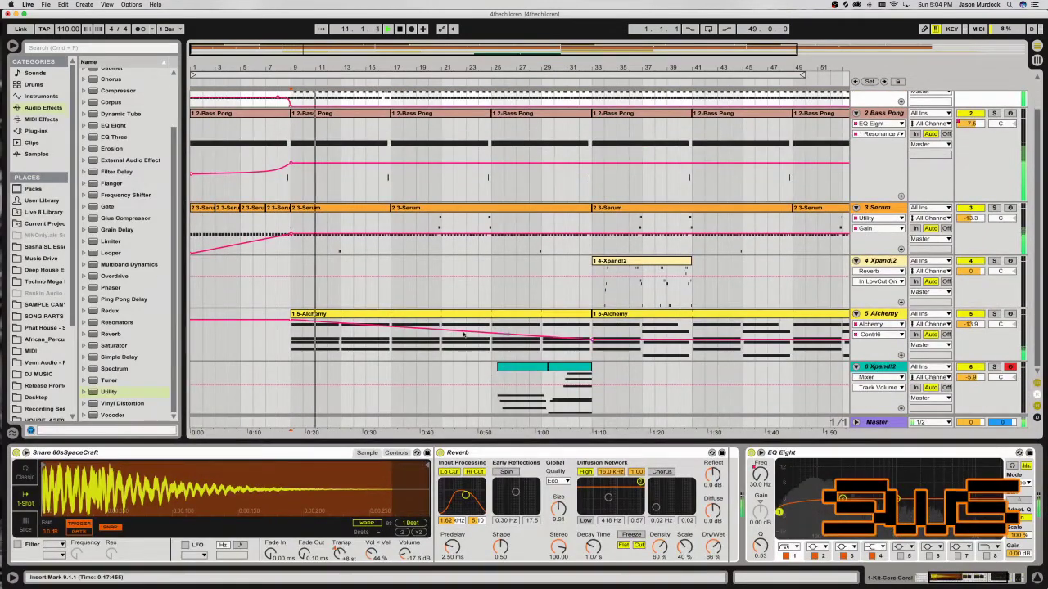
click(882, 318)
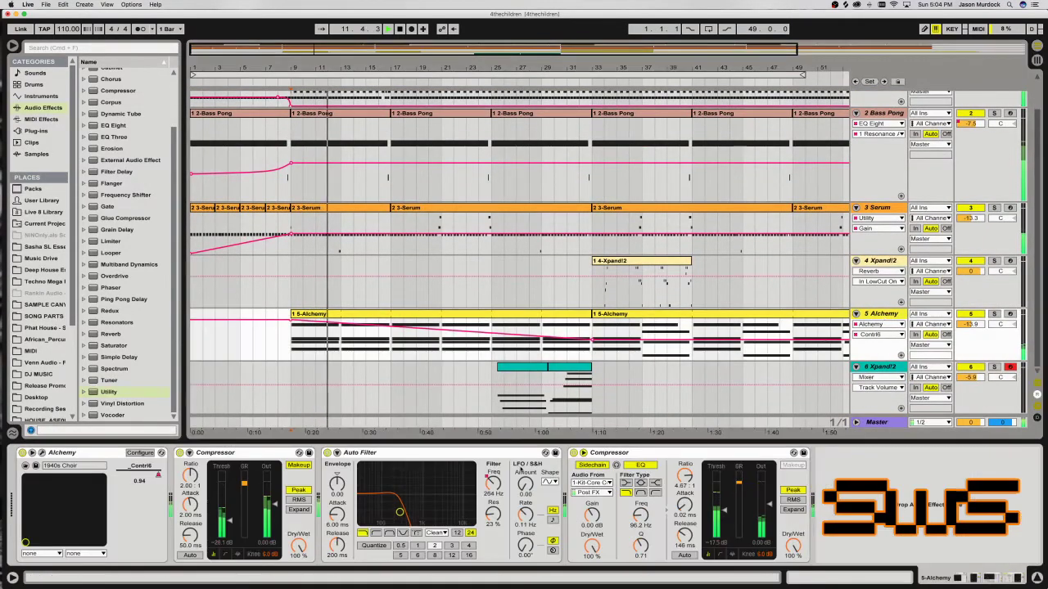
click(493, 483)
drag(290, 352, 291, 347)
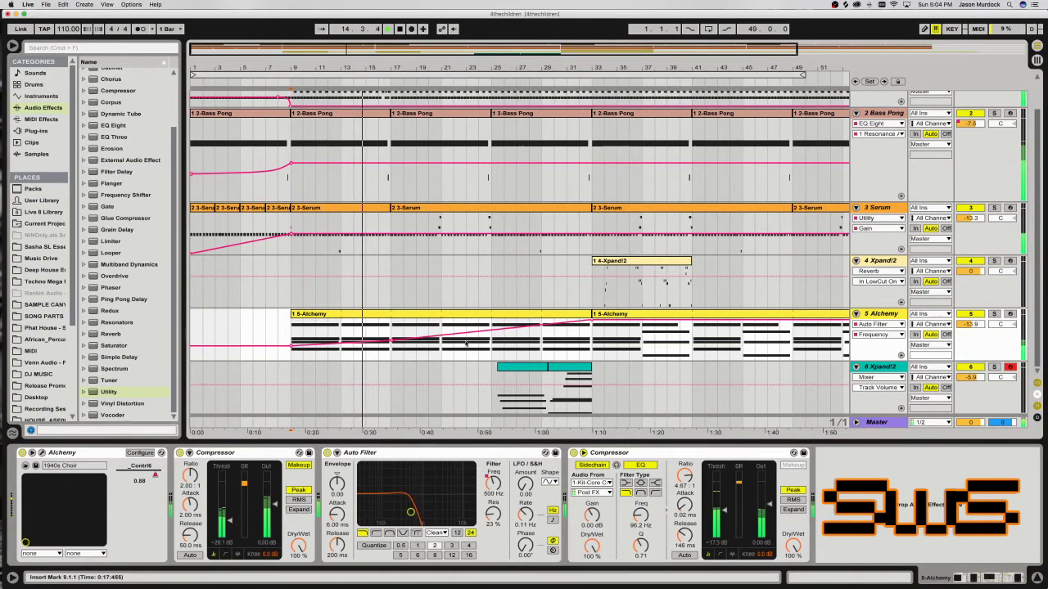
Stop playback and open the notes of the one-bar Kit-Core Coral clip at bar 16.
scroll(384, 335, up, 2)
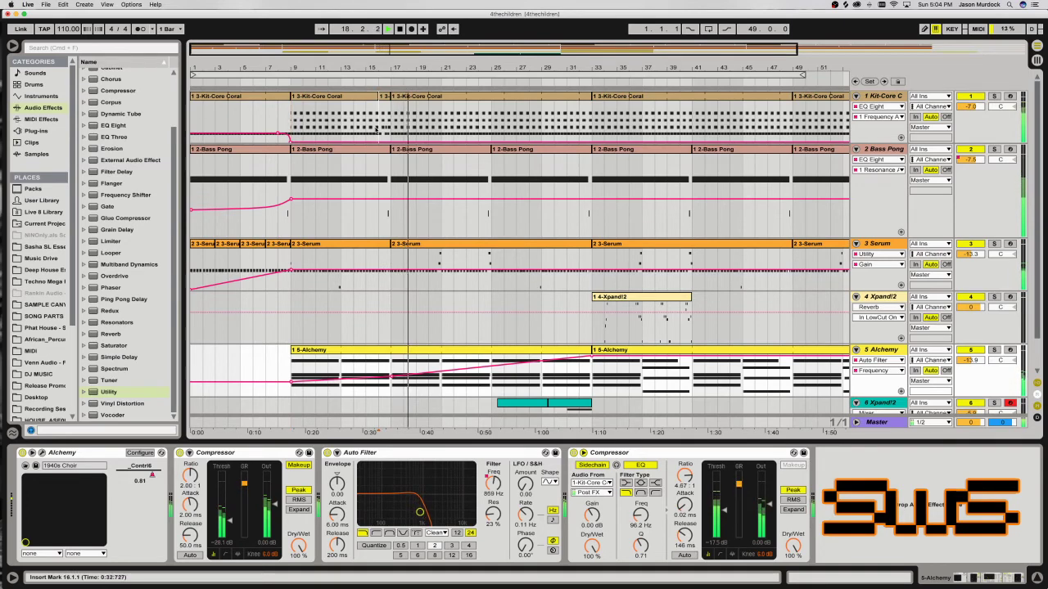
click(415, 143)
key(space)
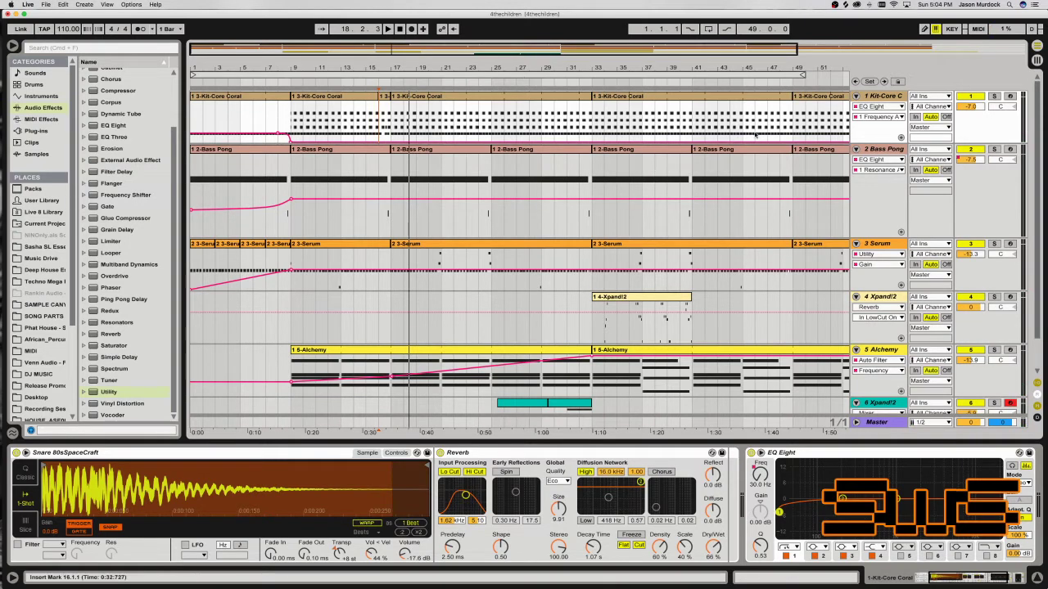
click(412, 102)
double_click(383, 100)
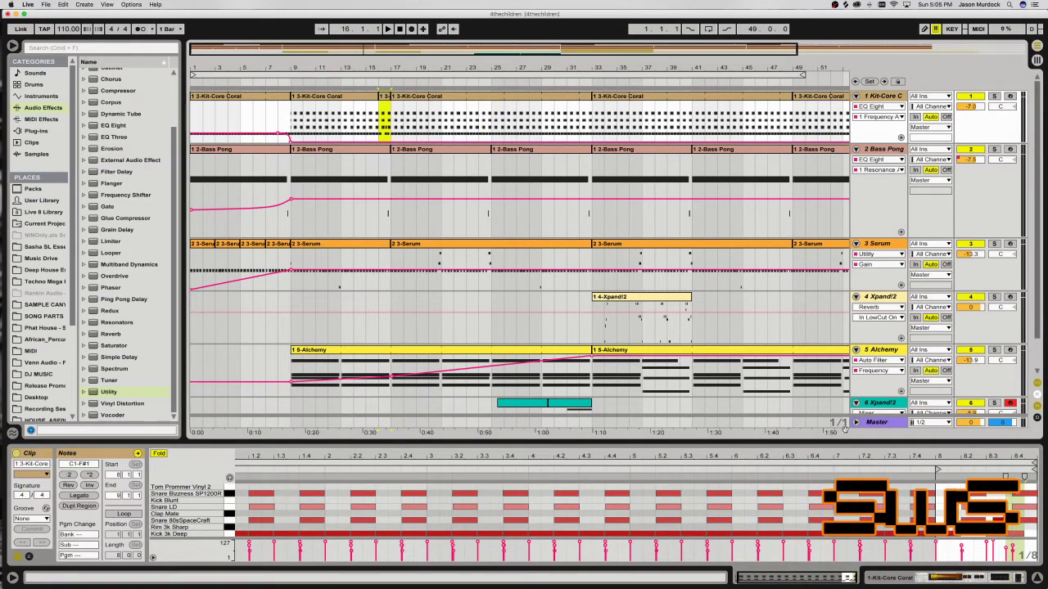
Show the Kit-Core Coral drum rack and check its pads for a suitable hi-hat sound.
click(873, 98)
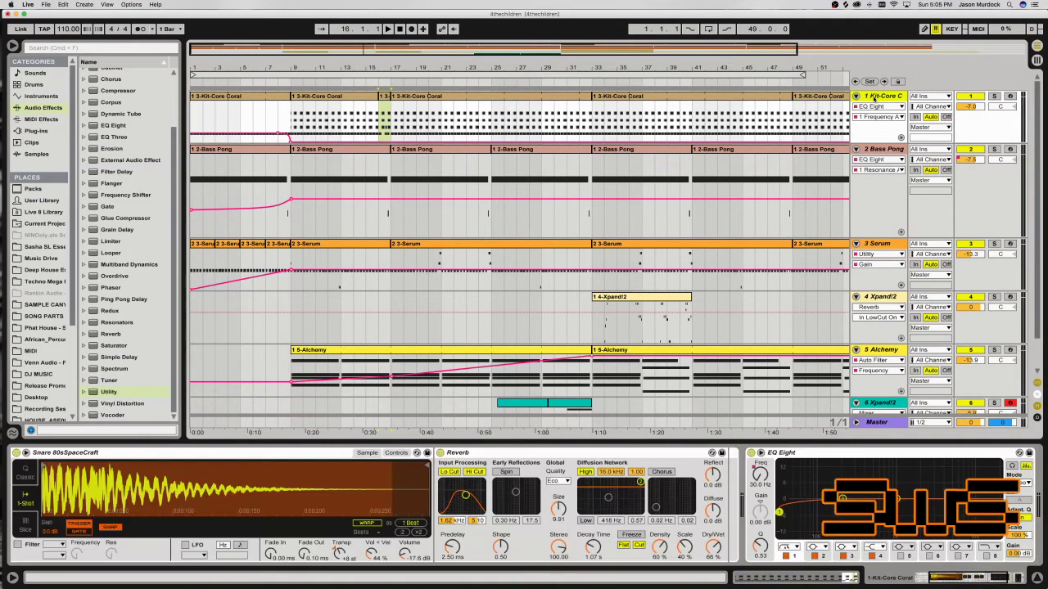
click(940, 583)
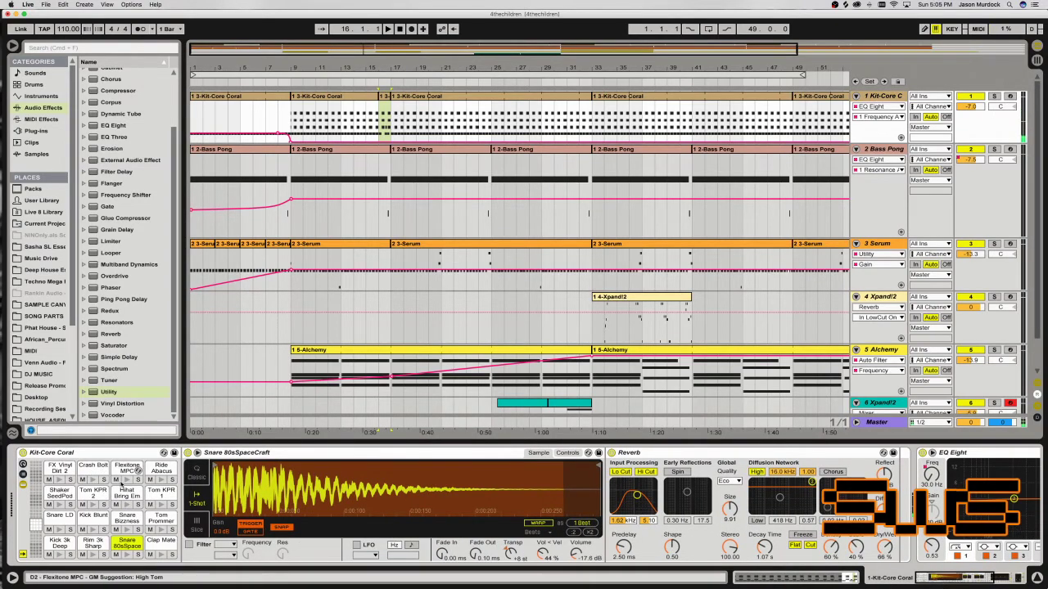
click(130, 483)
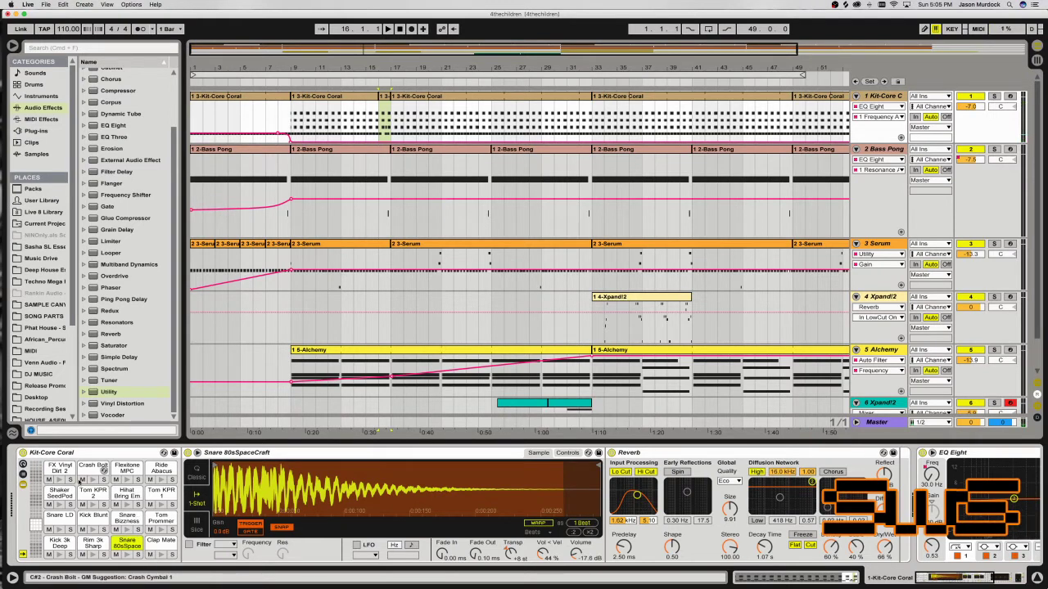
click(39, 514)
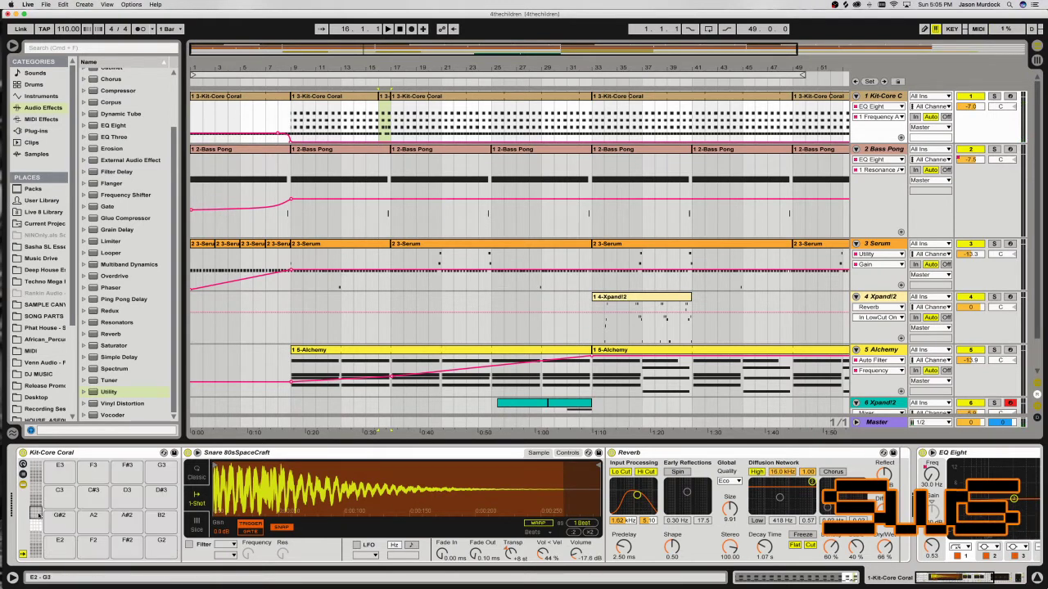
click(35, 525)
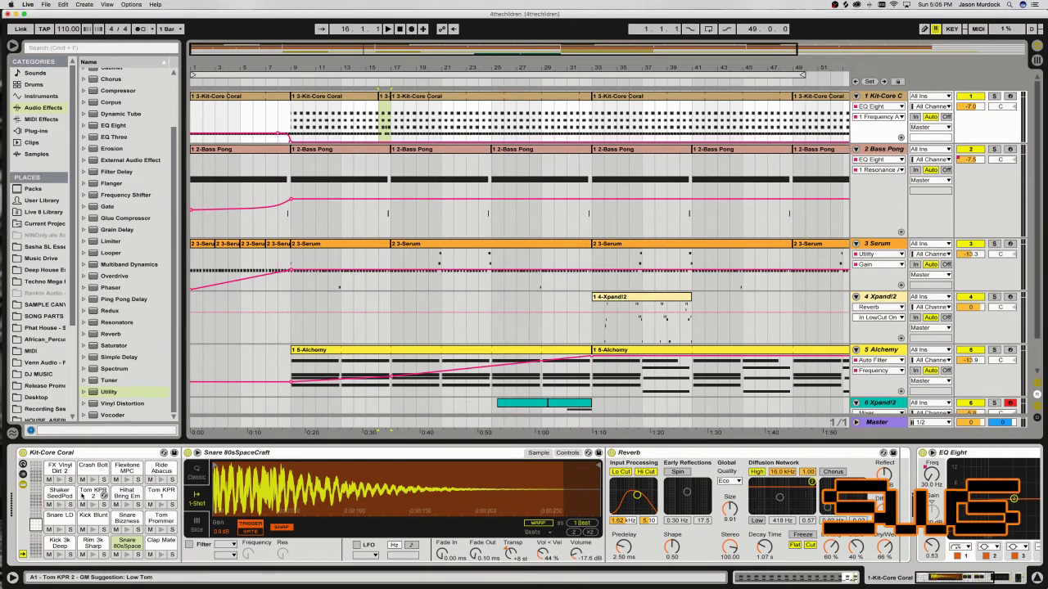
Audition the Hihat samples in Hot-Swap Mode and replace the Crash Bolt pad's sample with "hat short chick".
click(93, 473)
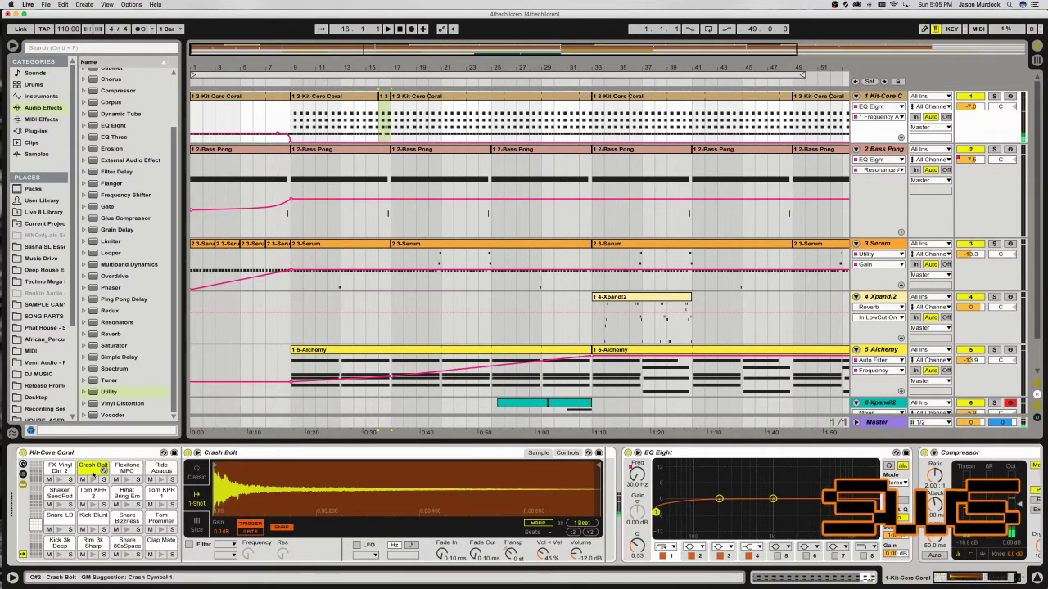
click(103, 471)
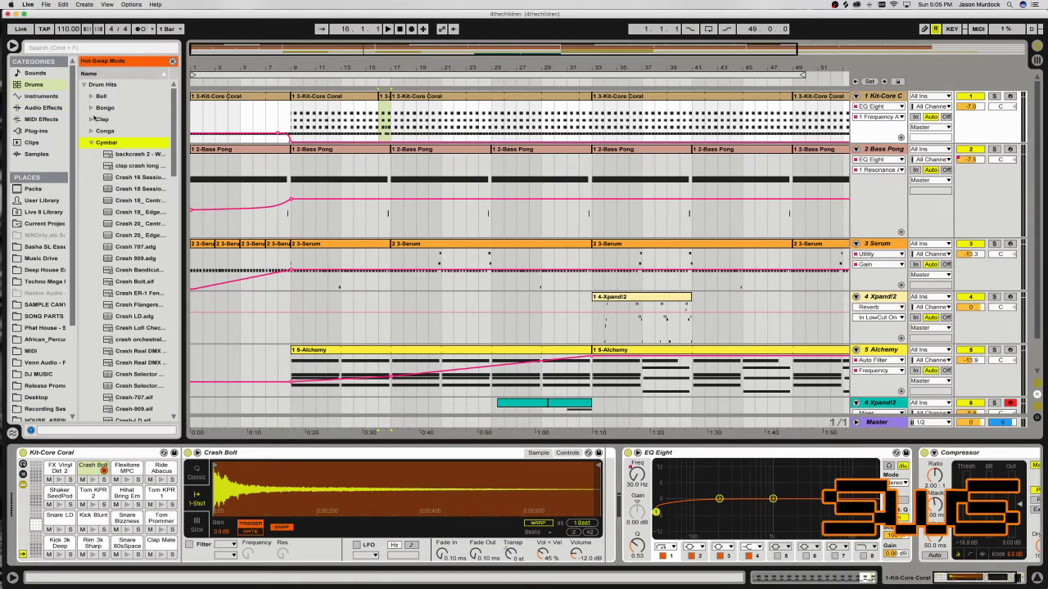
click(92, 143)
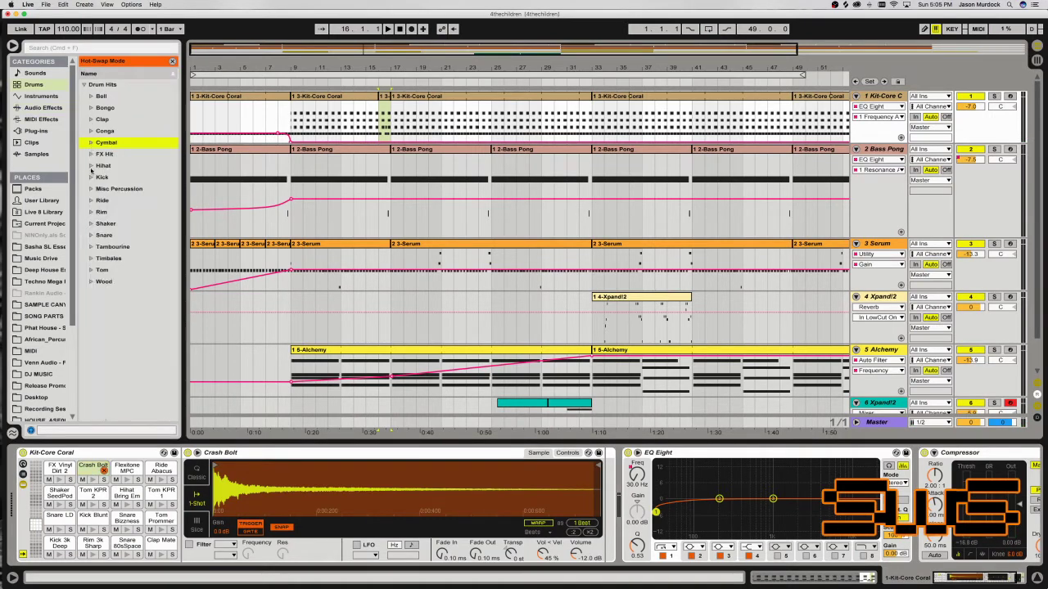
click(91, 166)
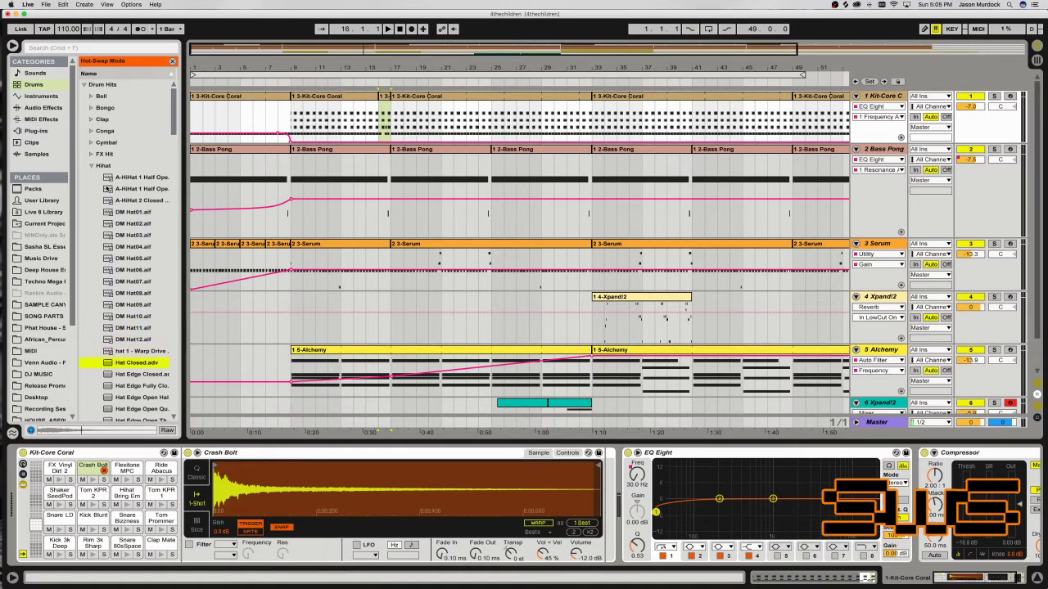
key(Down)
key(Down)
key(Down)
key(Down)
key(Down)
key(Down)
key(Down)
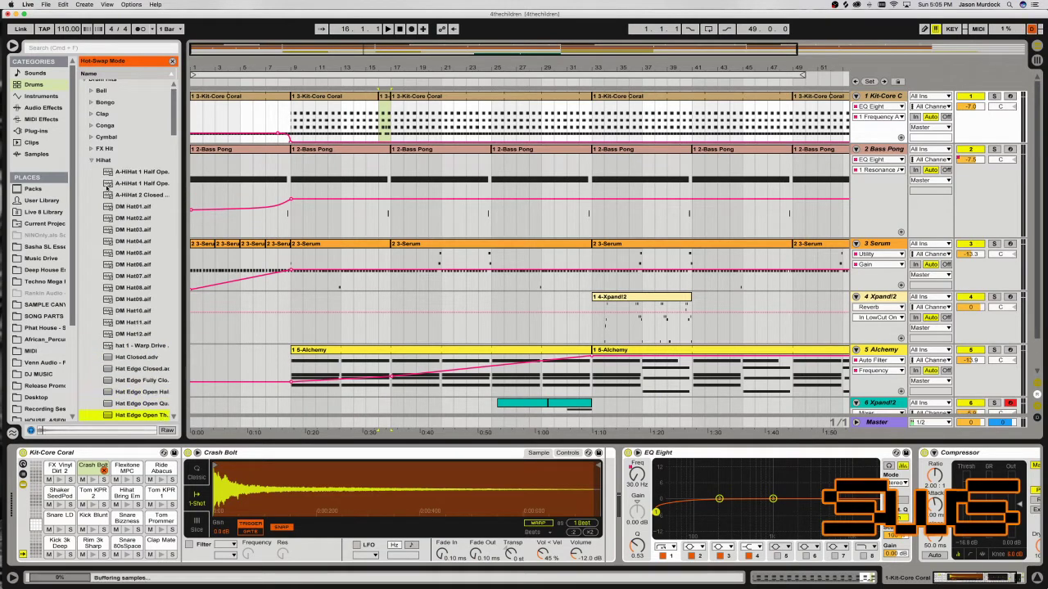
key(Down)
key(Down)
key(Down)
key(Down)
key(Down)
key(Down)
key(Down)
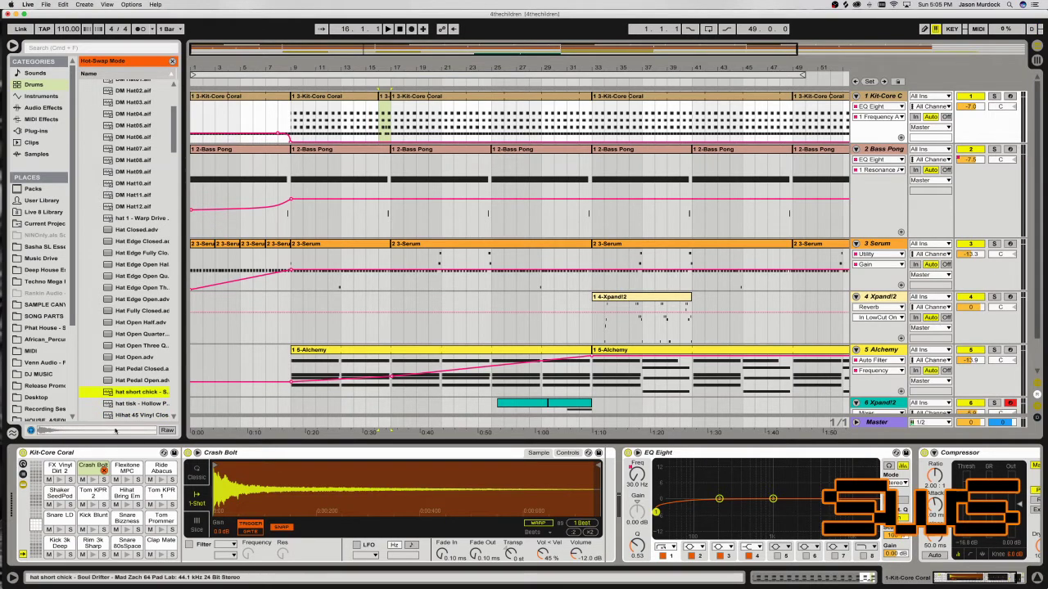
double_click(119, 392)
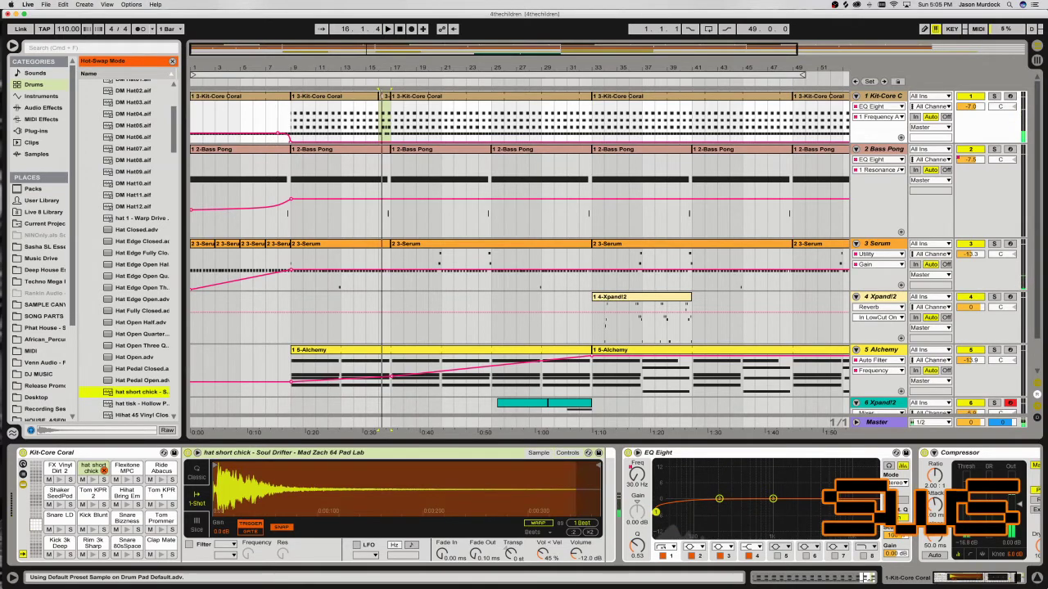
Reopen the Kit-Core Coral clip at bar 16 and place a new note at 8.1.3.
click(382, 98)
double_click(382, 98)
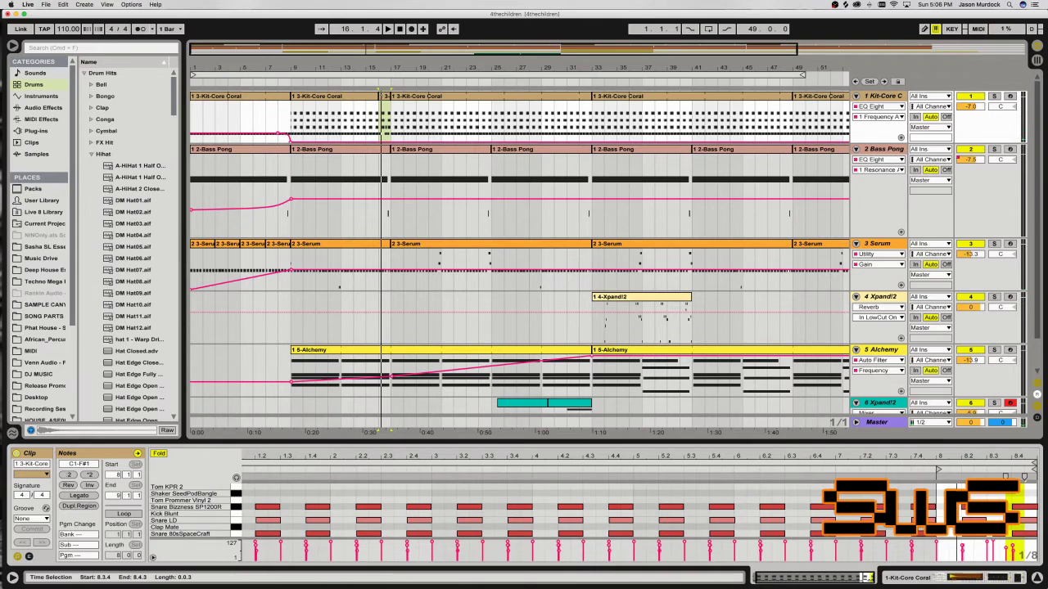
scroll(956, 492, up, 2)
click(957, 484)
drag(957, 484, 951, 532)
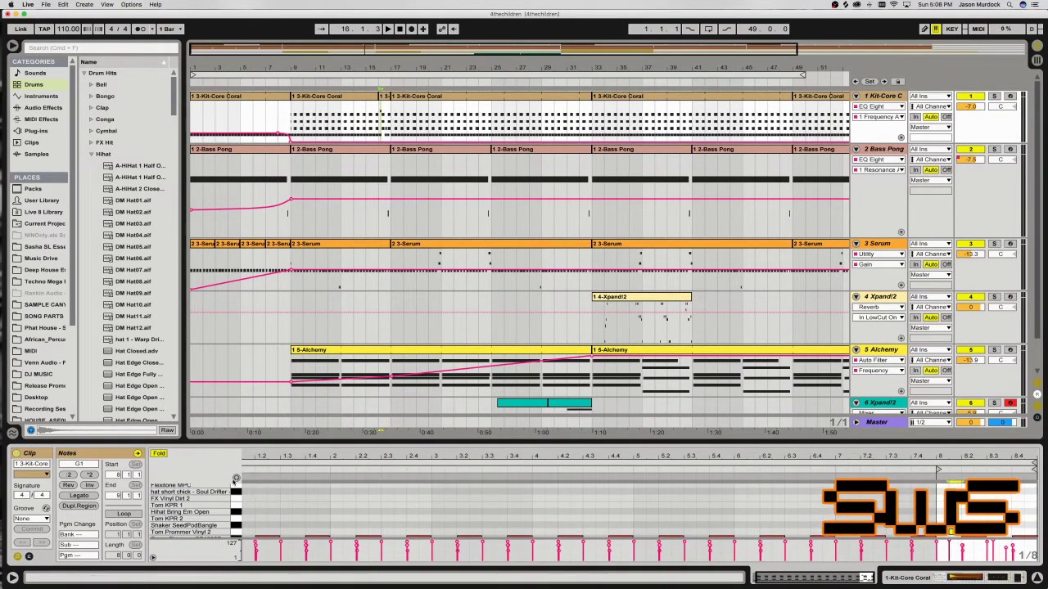
Move the new note to C#2, the "hat short chick" pad, and play the bar to check it.
drag(951, 532, 958, 508)
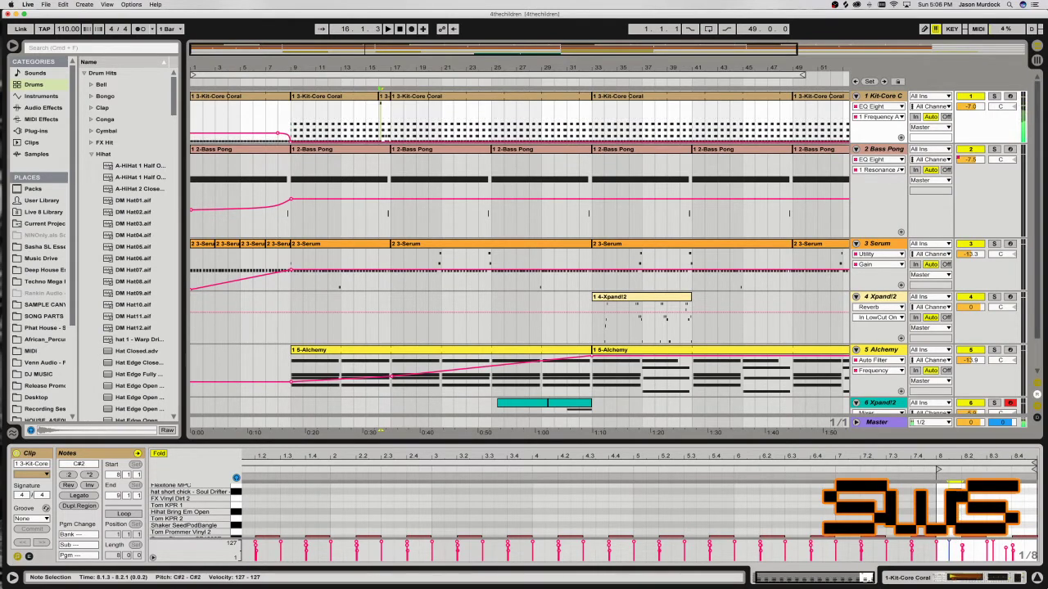
key(Up)
key(Up)
key(Up)
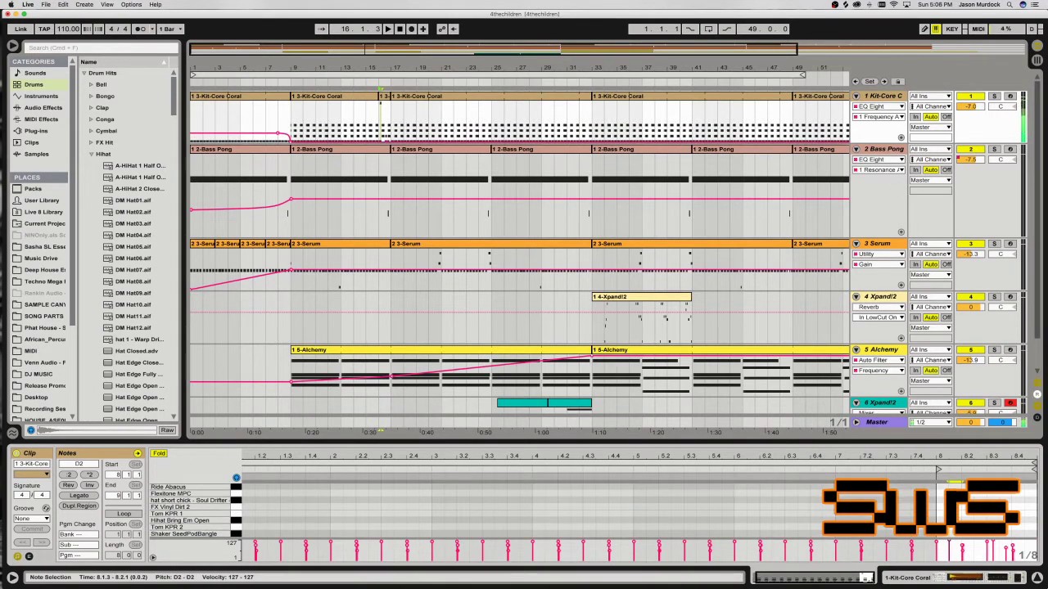
key(Down)
key(Down)
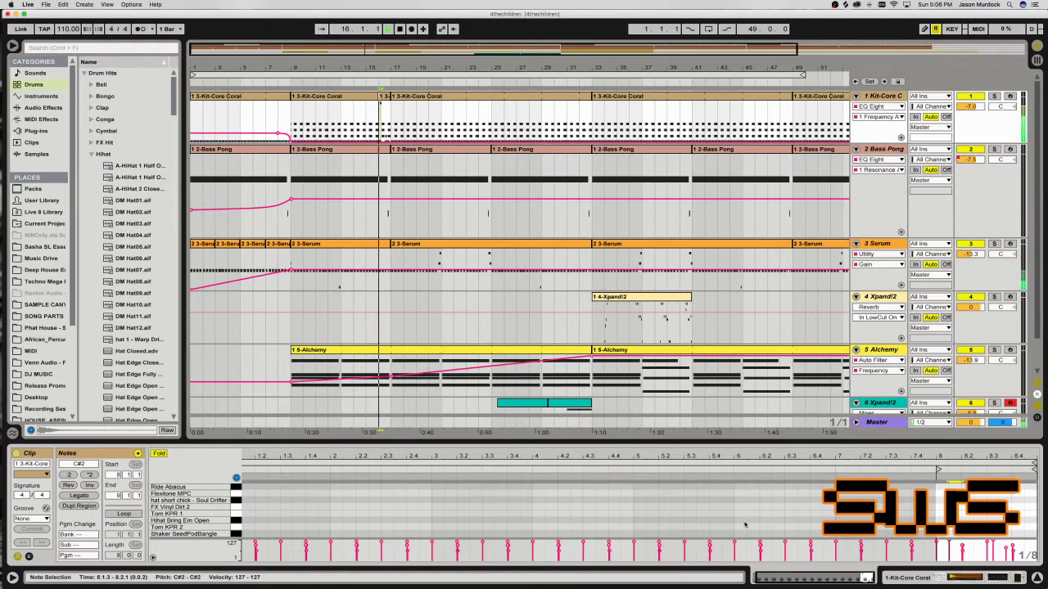
key(space)
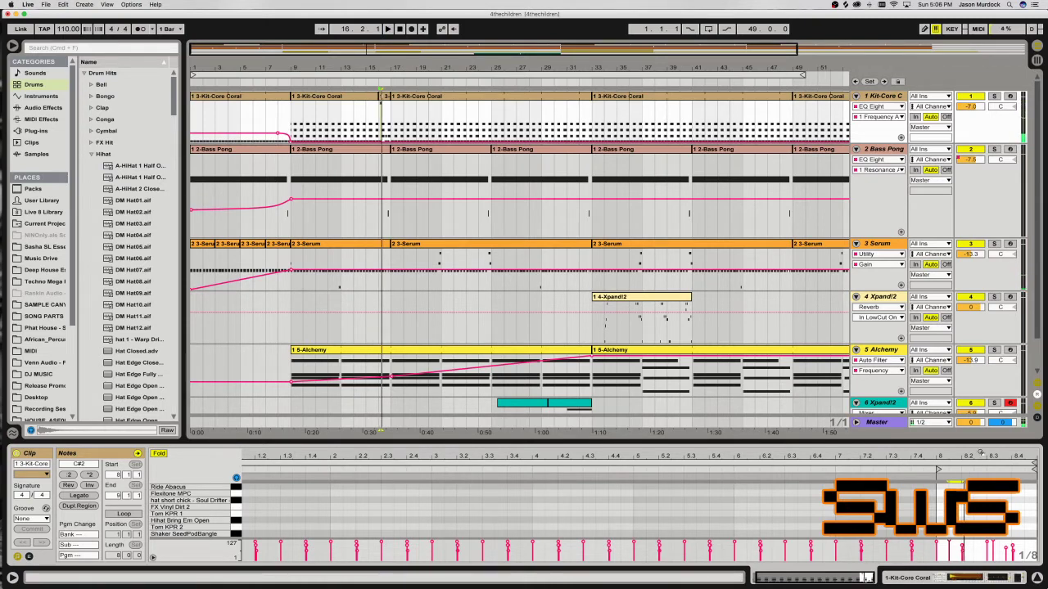
Copy the "hat short chick" note to 8.2.3, 8.3.3 and 8.4.3 to complete the offbeat pattern.
key(plus)
key(plus)
drag(813, 500, 761, 499)
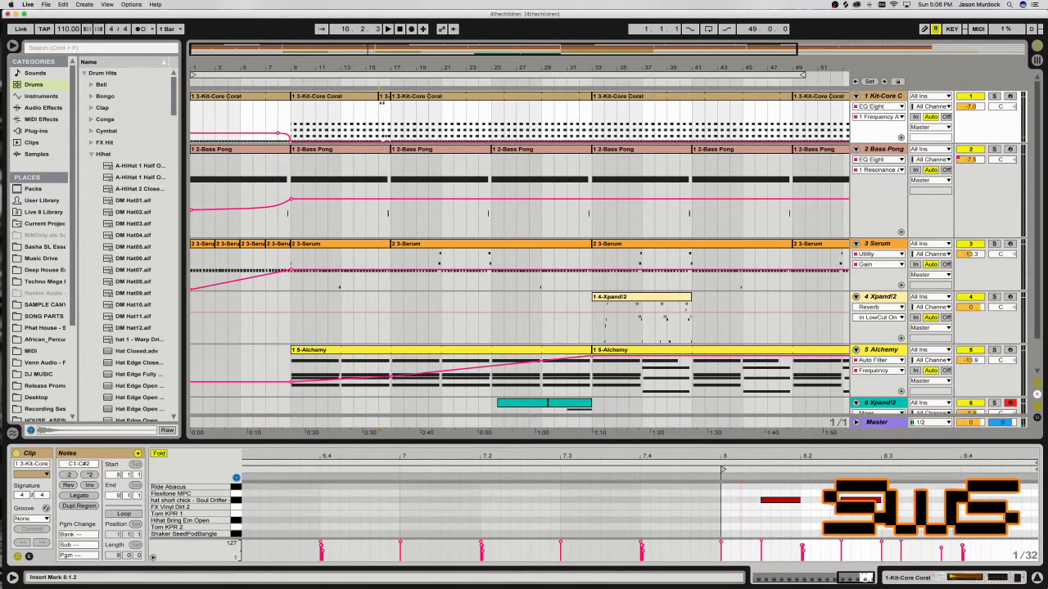
shift+click(881, 506)
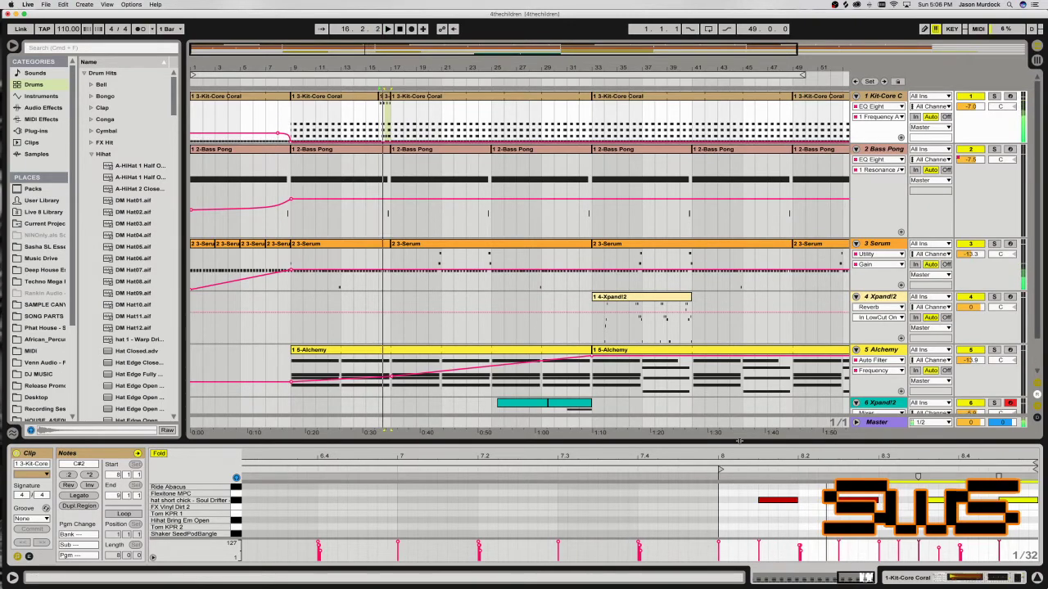
Expand the Kit-Core drum rack's chains in the mixer and lower the "hat short chick" chain volume during playback.
key(Tab)
click(231, 60)
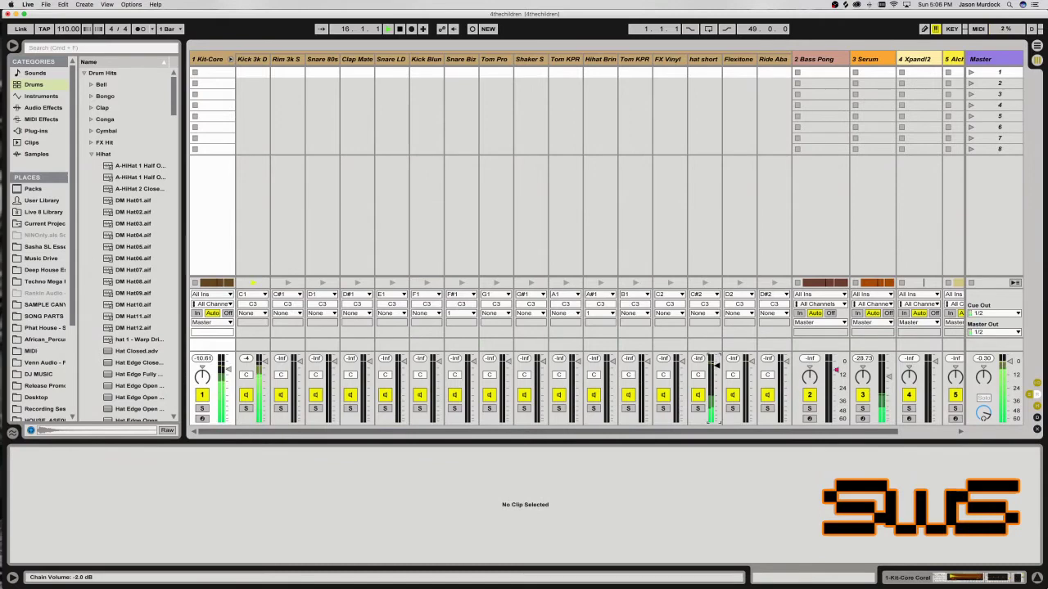
key(space)
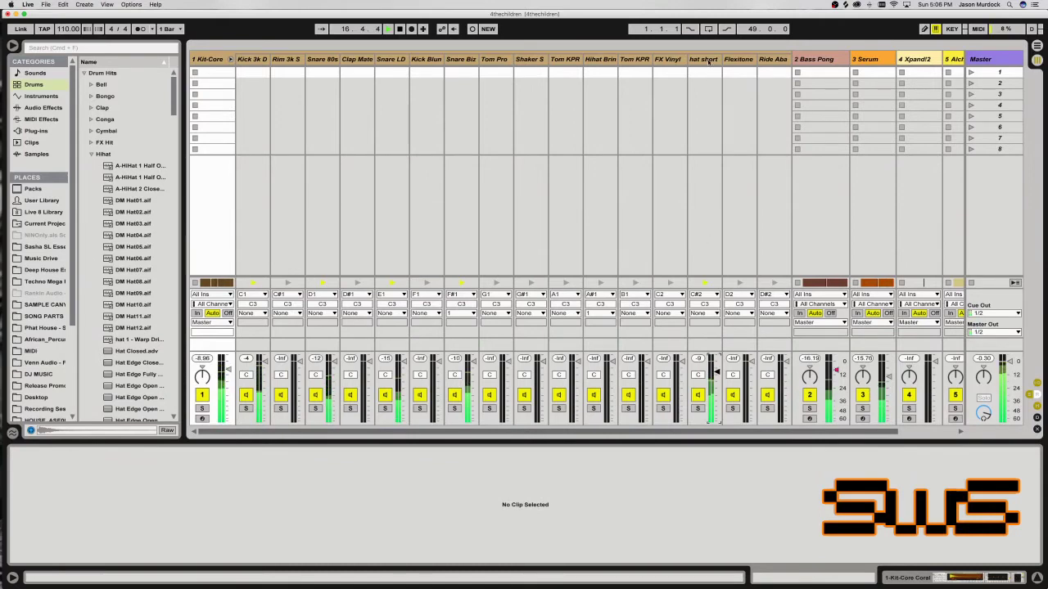
Open the "hat short chick" sample in Simpler, set its fade out to 125 ms and trim the sample end to about halfway.
click(706, 60)
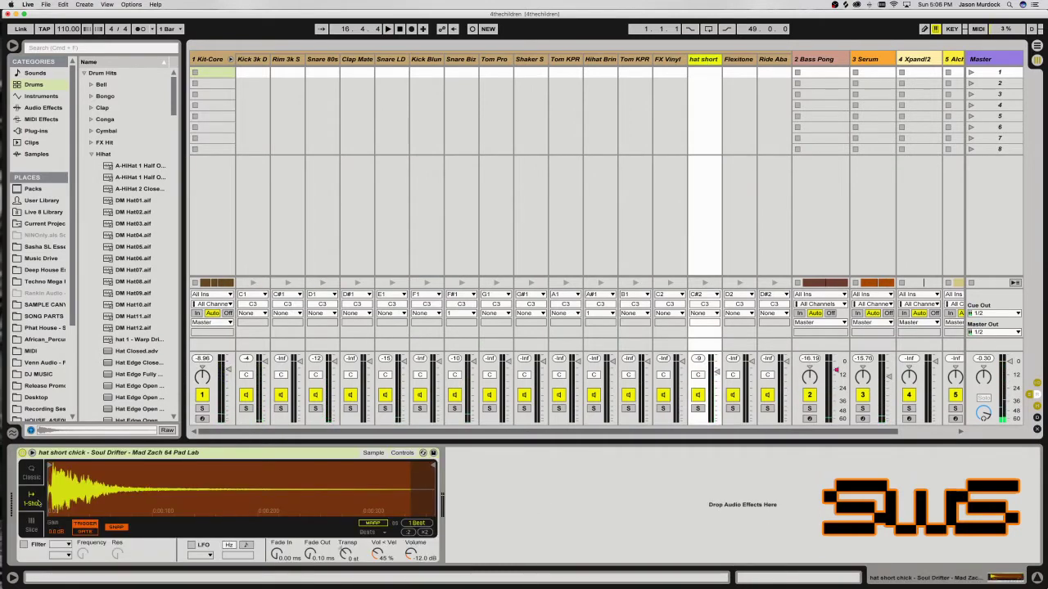
drag(268, 511, 269, 540)
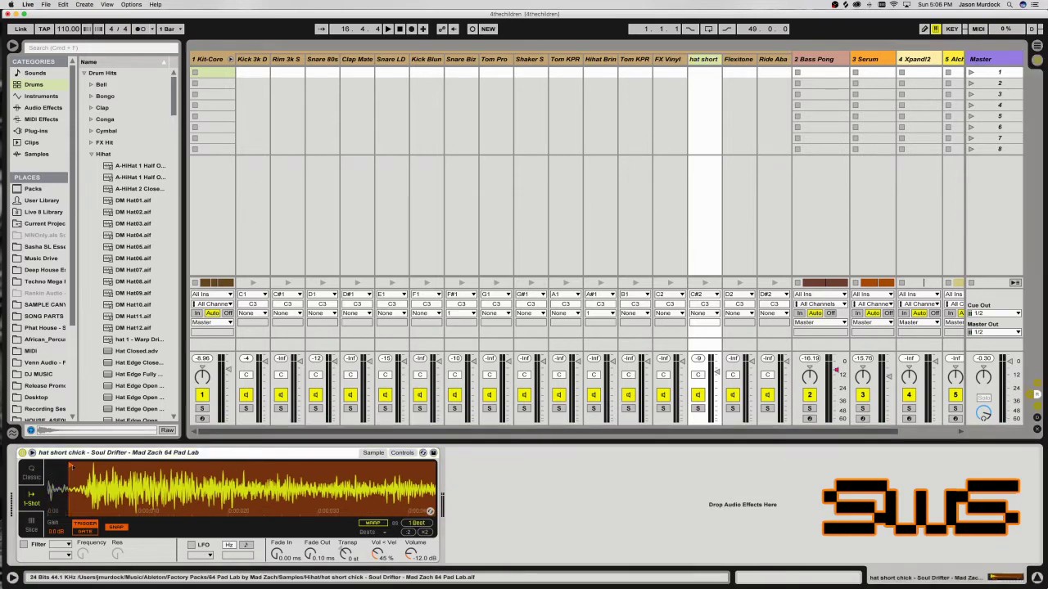
drag(332, 552, 332, 507)
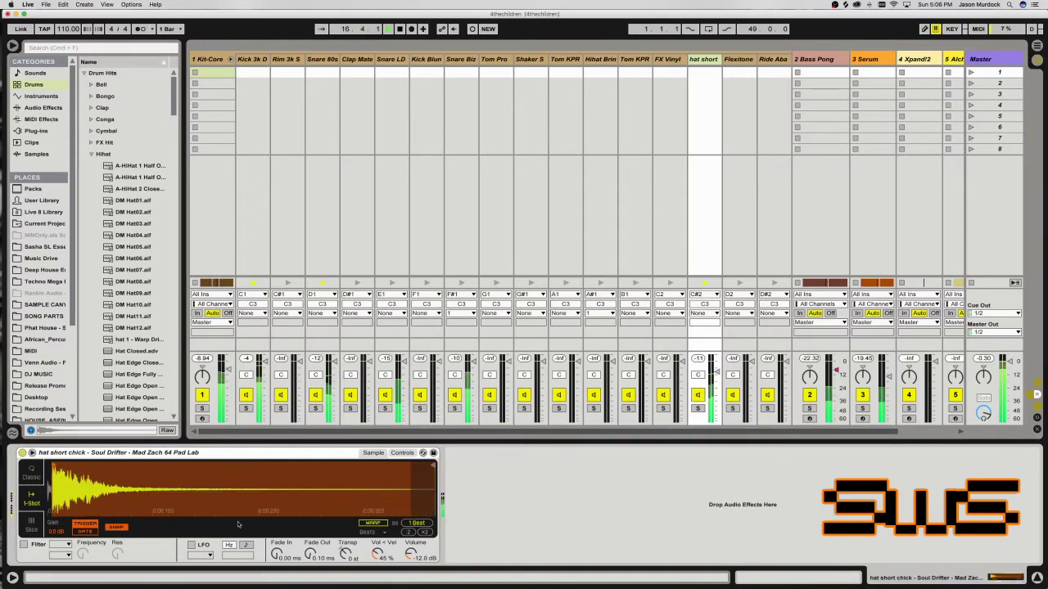
drag(332, 552, 333, 516)
drag(412, 471, 230, 465)
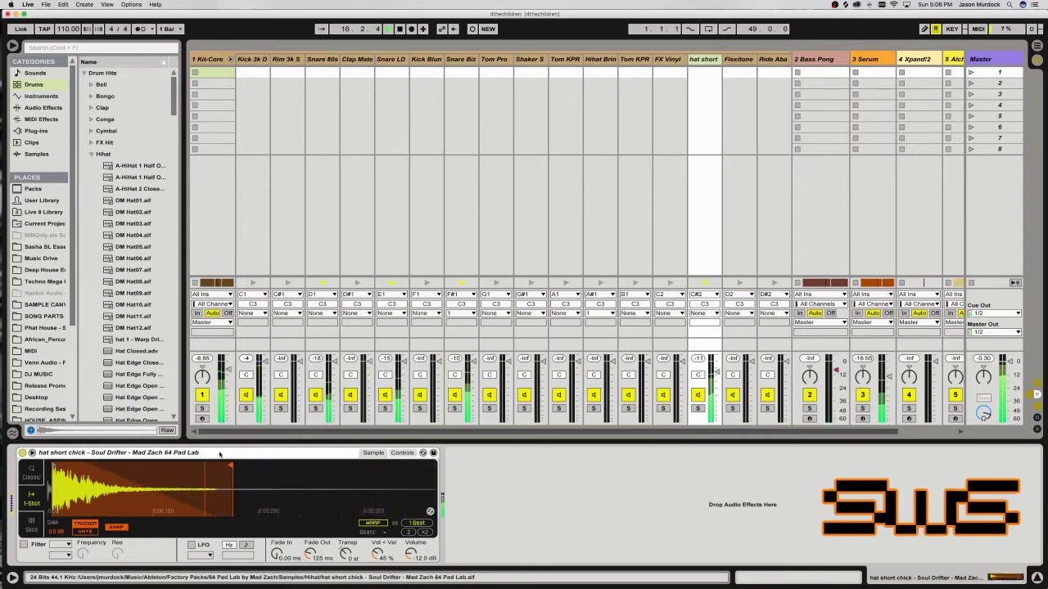
Add EQ Eight to the hat chain with a 1.10 kHz low cut, an upper-mid dip and a high boost of 4.83 dB at 7.62 kHz.
click(41, 108)
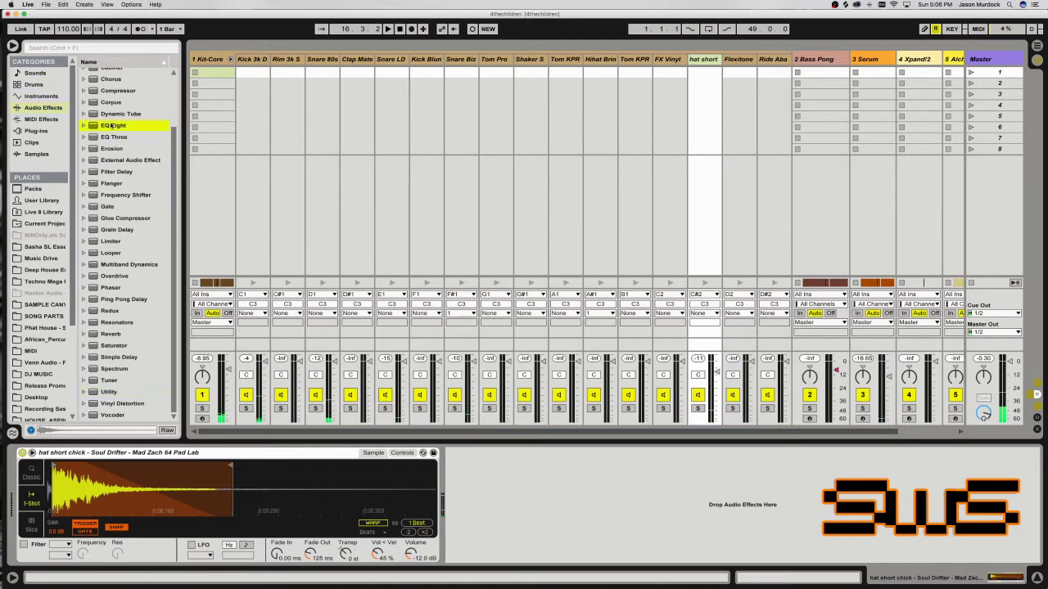
double_click(106, 125)
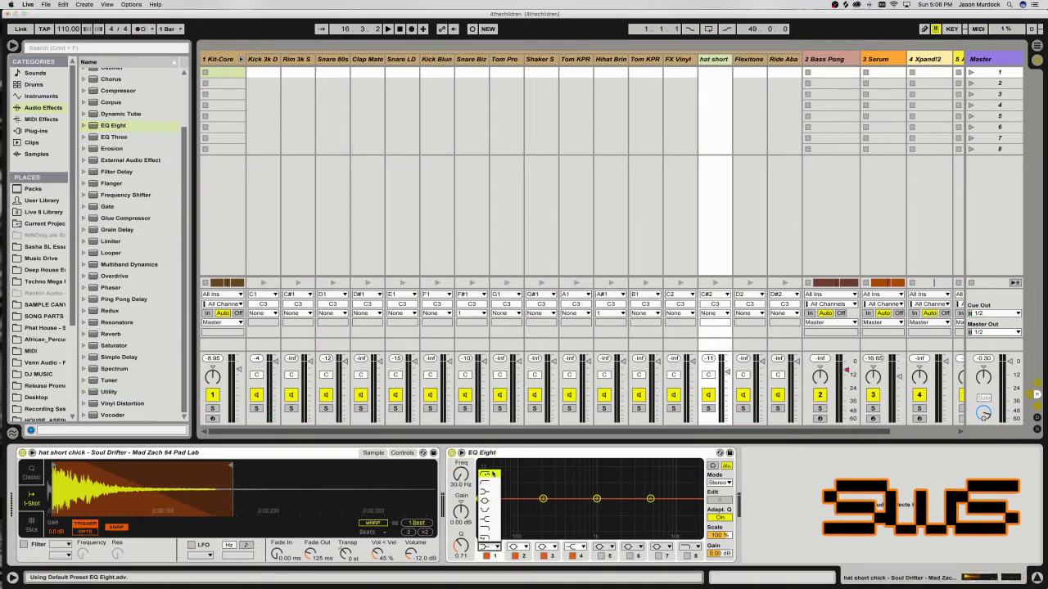
click(481, 501)
key(space)
drag(481, 504, 664, 487)
drag(596, 499, 647, 524)
click(599, 516)
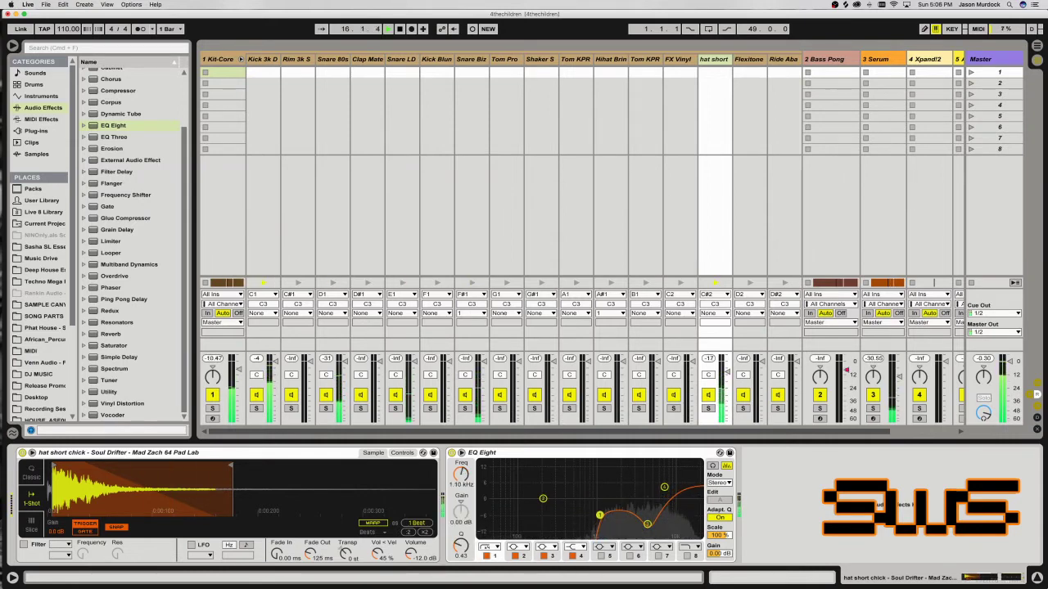
Add Reverb after EQ Eight with 593 ms decay and 0.50 ms predelay, input high cut off and low cut on at 1.13 kHz.
drag(110, 334, 786, 508)
click(880, 556)
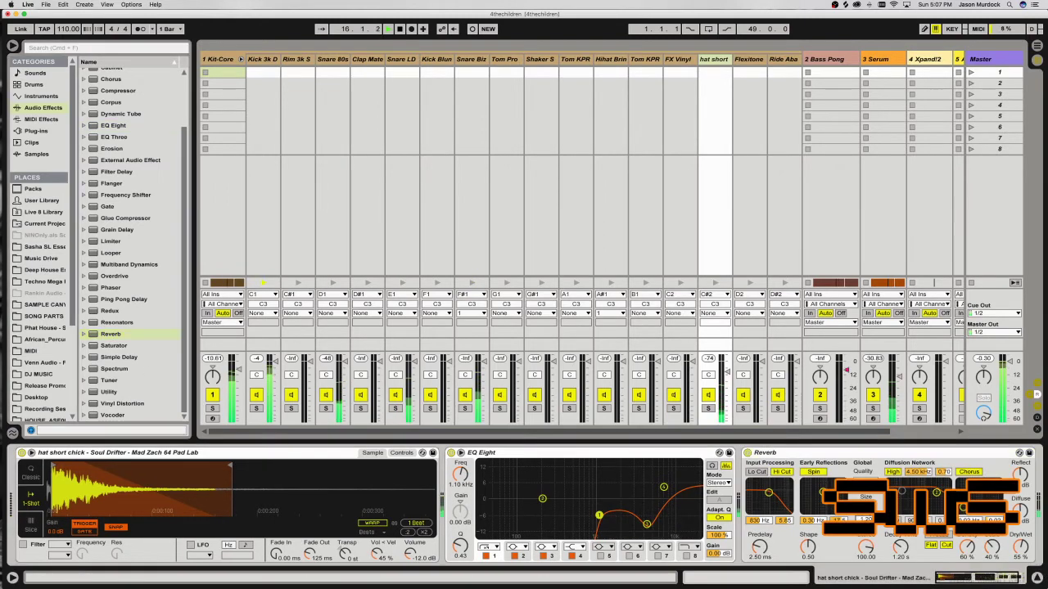
drag(880, 556, 881, 571)
click(783, 472)
click(782, 472)
click(757, 472)
drag(768, 491, 770, 496)
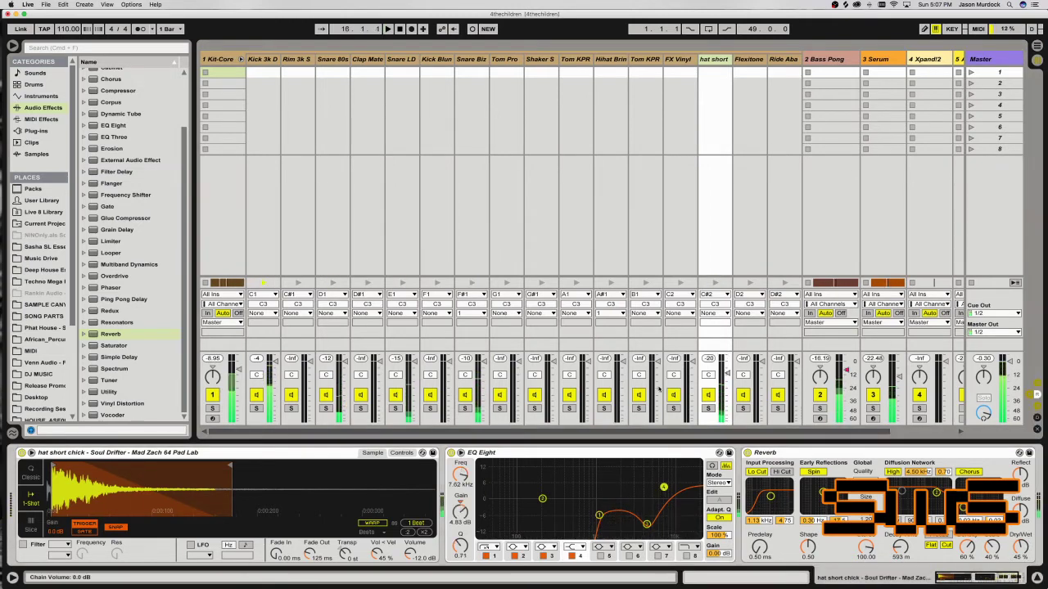
Return to the arrangement, play the hi-hat fill at bar 16 and open the Kit-Core Coral clip starting at bar 17.
key(Tab)
key(space)
key(shift+Tab)
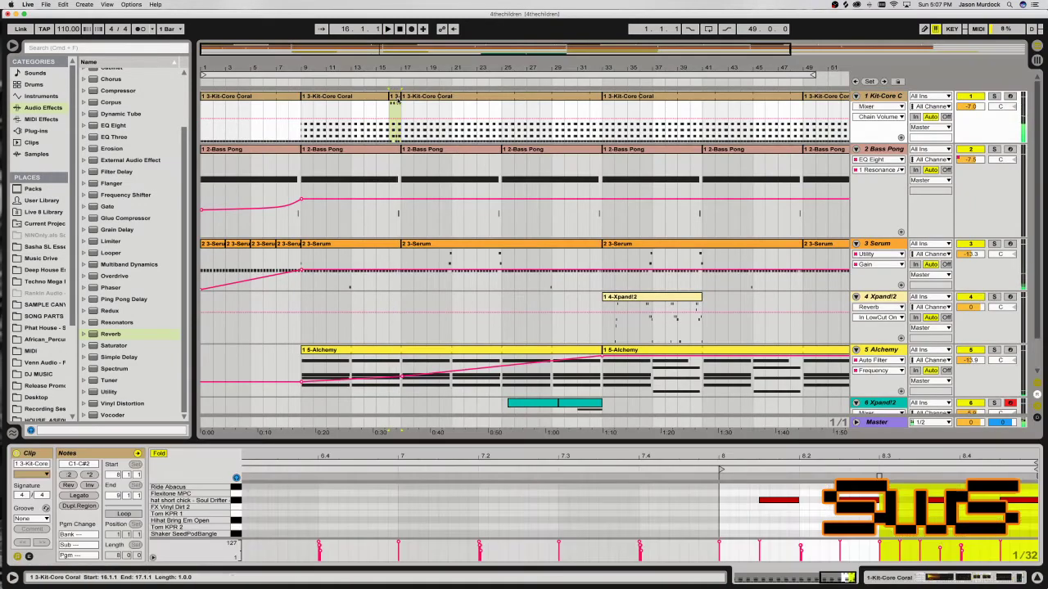
key(space)
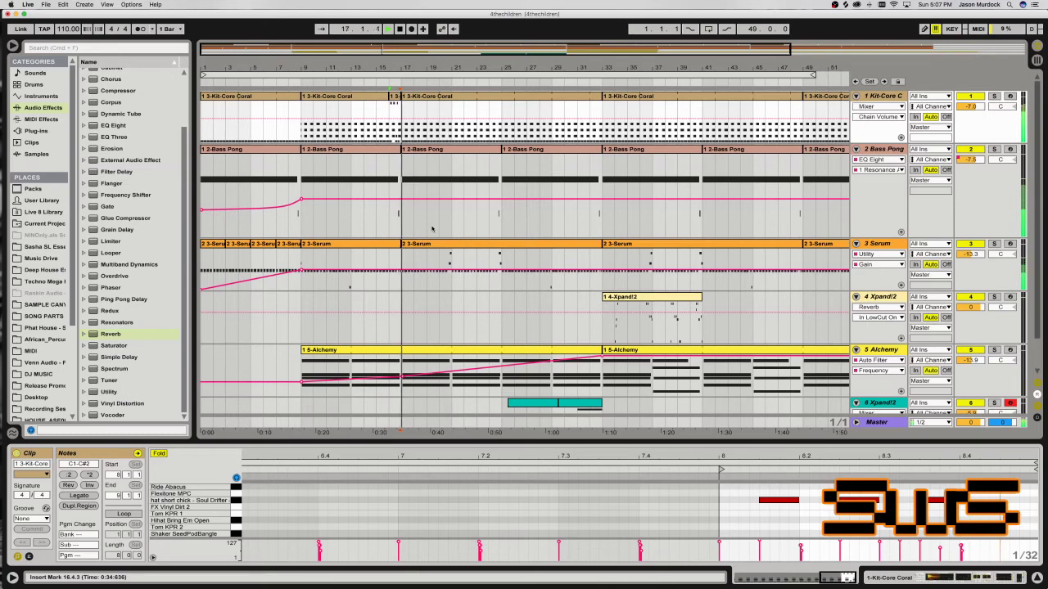
click(436, 96)
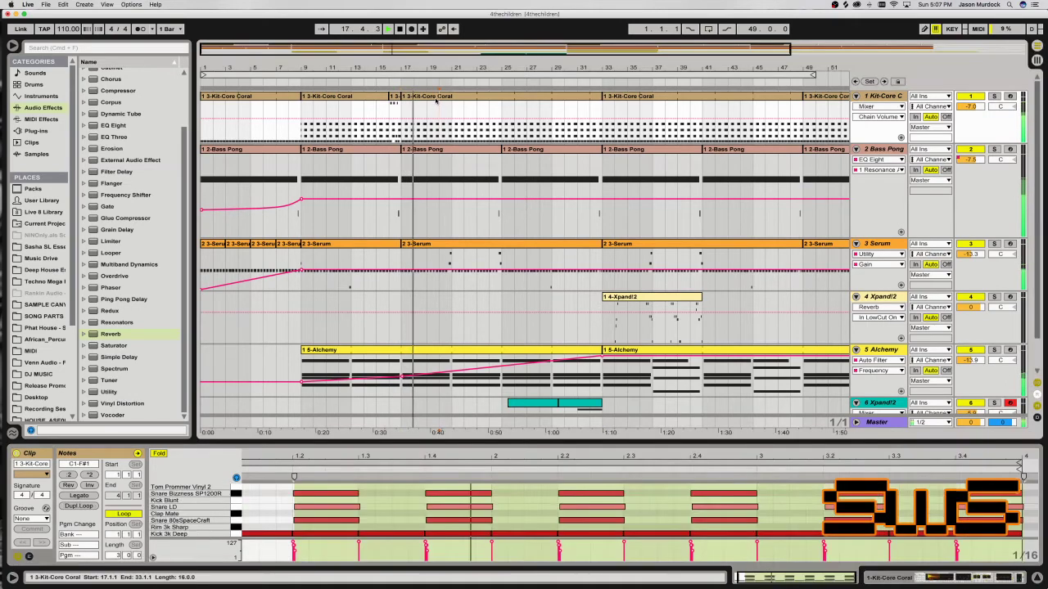
click(436, 99)
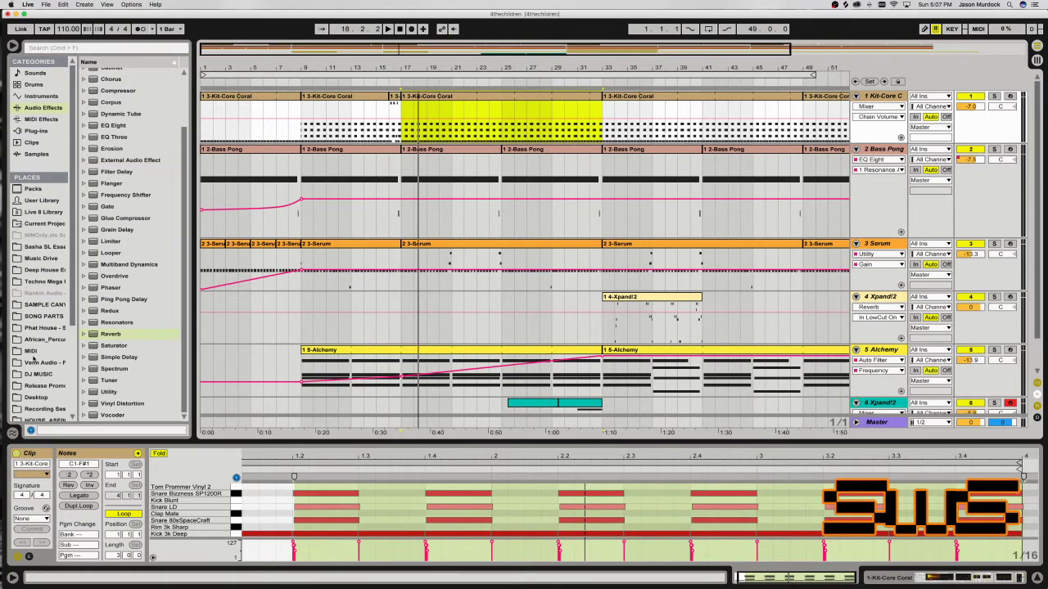
Search the sample folder for "tamb" and expand the Apple Loops for GarageBand results.
click(38, 306)
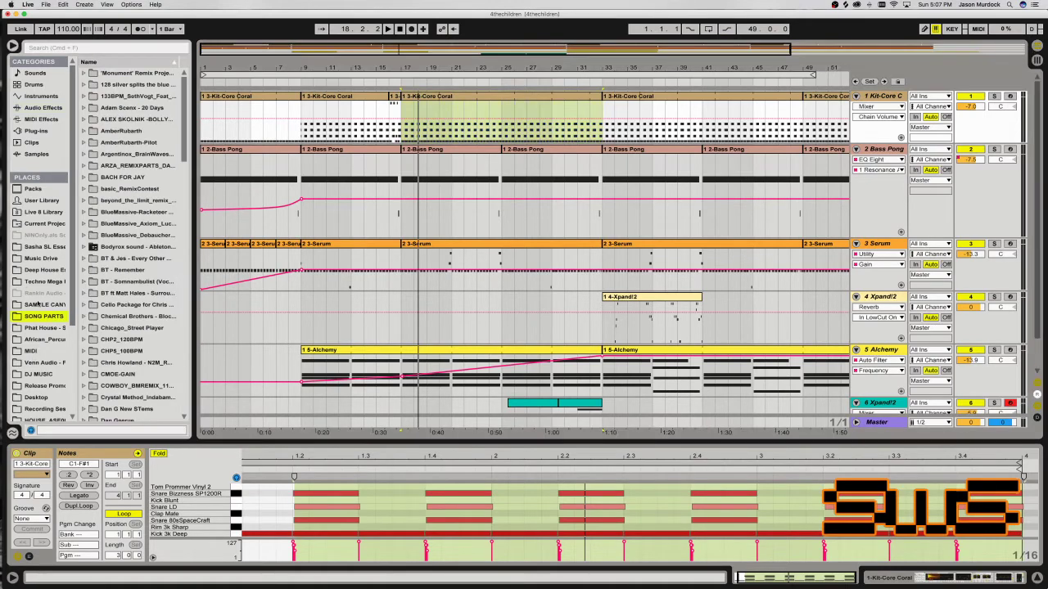
click(100, 49)
text(tamb)
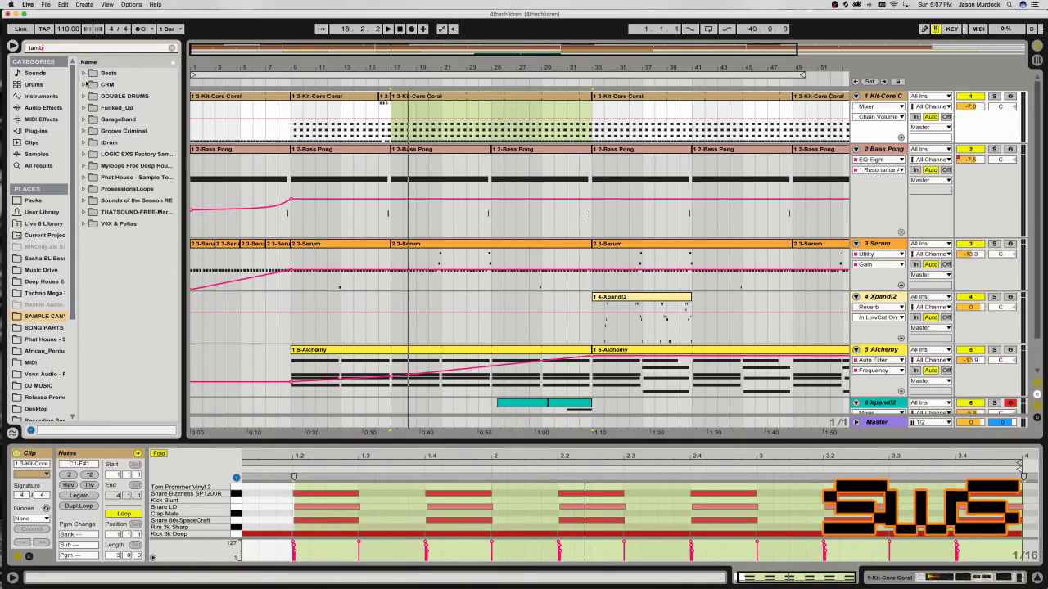
click(85, 121)
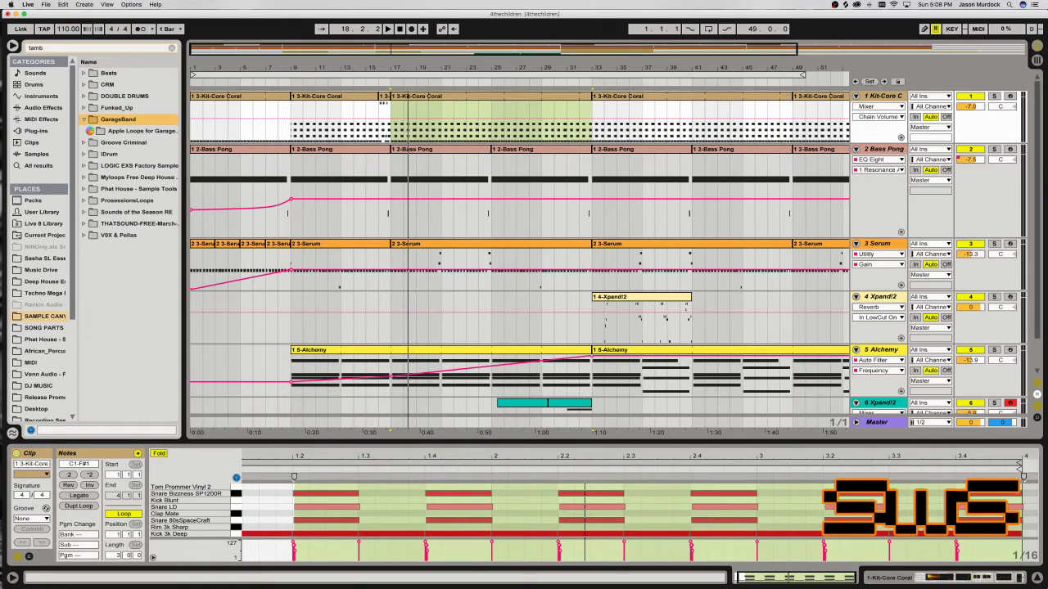
click(91, 131)
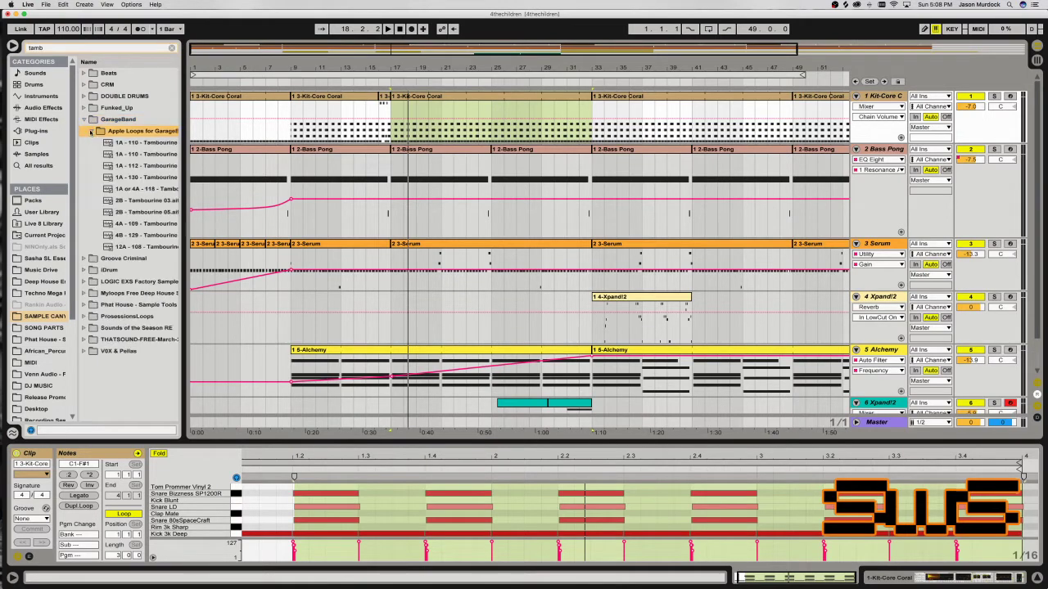
Audition the tambourine loops one after another and return to the first 1A - 110 Tambourine loop.
click(120, 144)
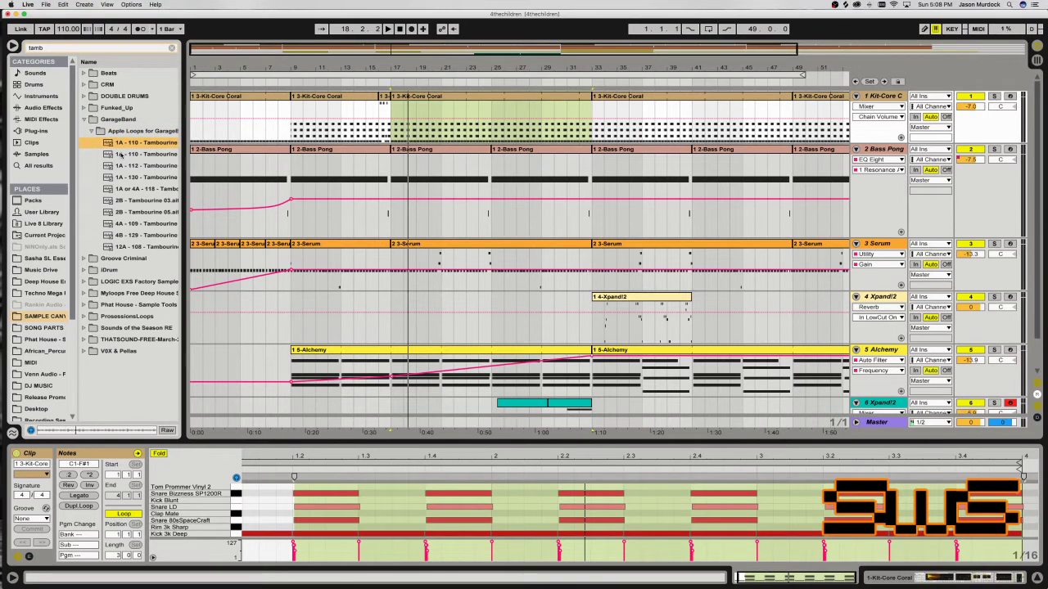
click(120, 154)
click(122, 165)
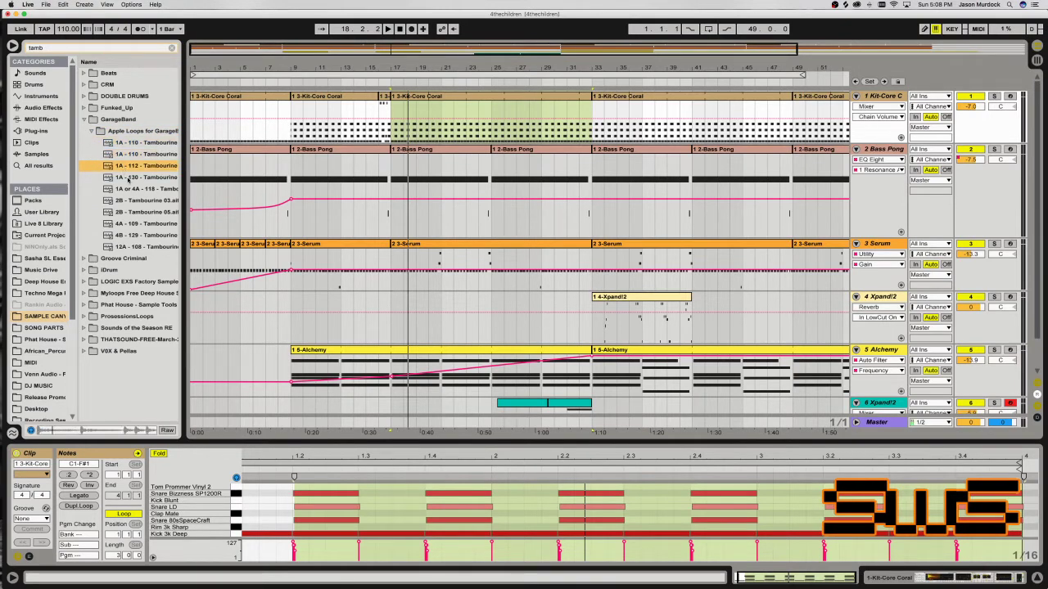
click(130, 177)
click(134, 191)
click(138, 203)
click(142, 214)
click(143, 224)
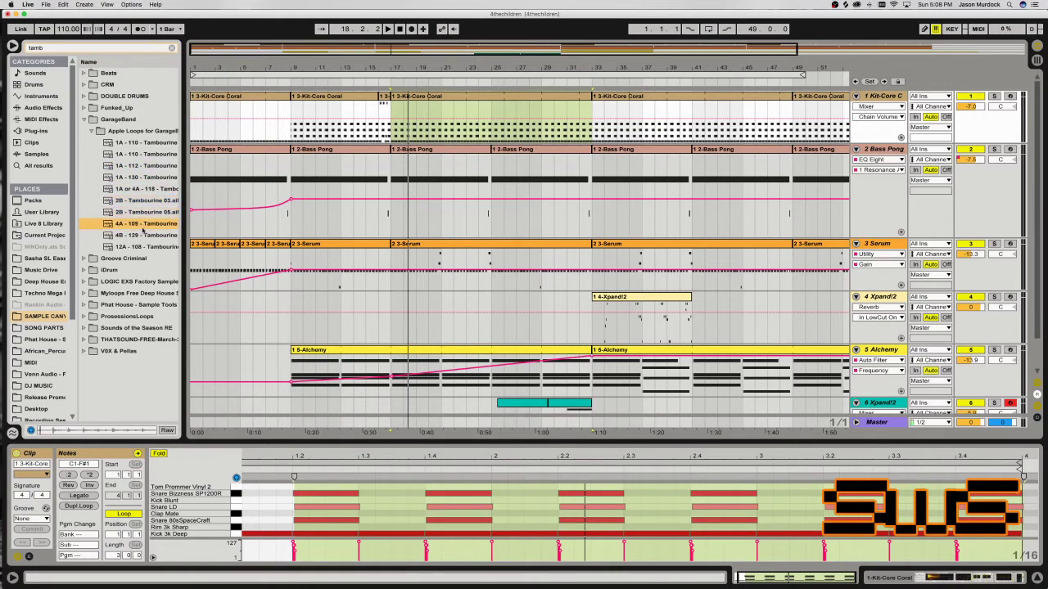
click(144, 144)
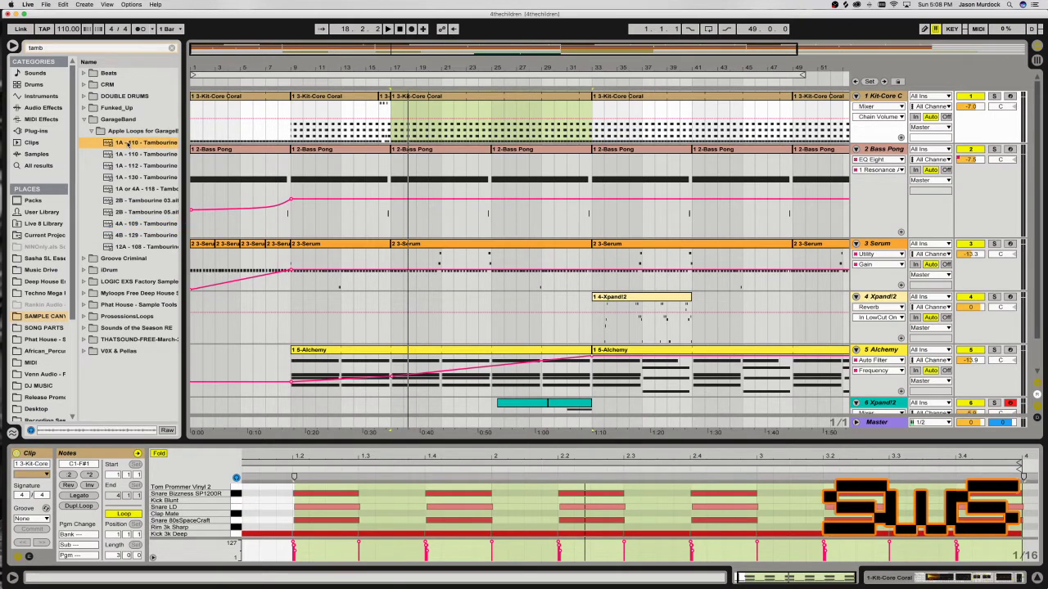
Insert an audio track below Kit-Core and place the 1A - 110 - Tambourine 04 loop on it from bar 17 to 33.
drag(128, 144, 449, 145)
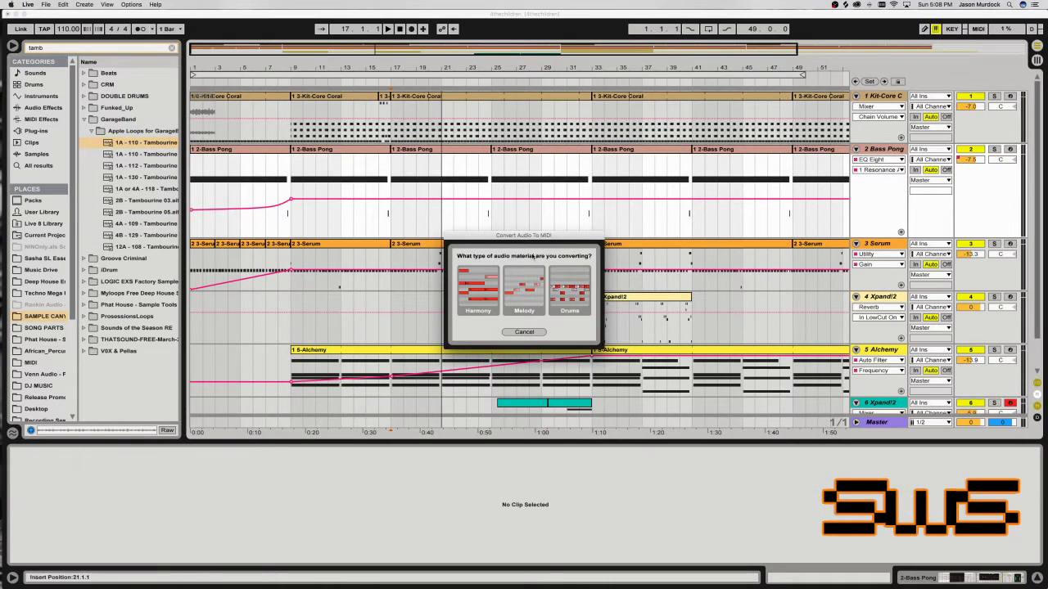
click(523, 331)
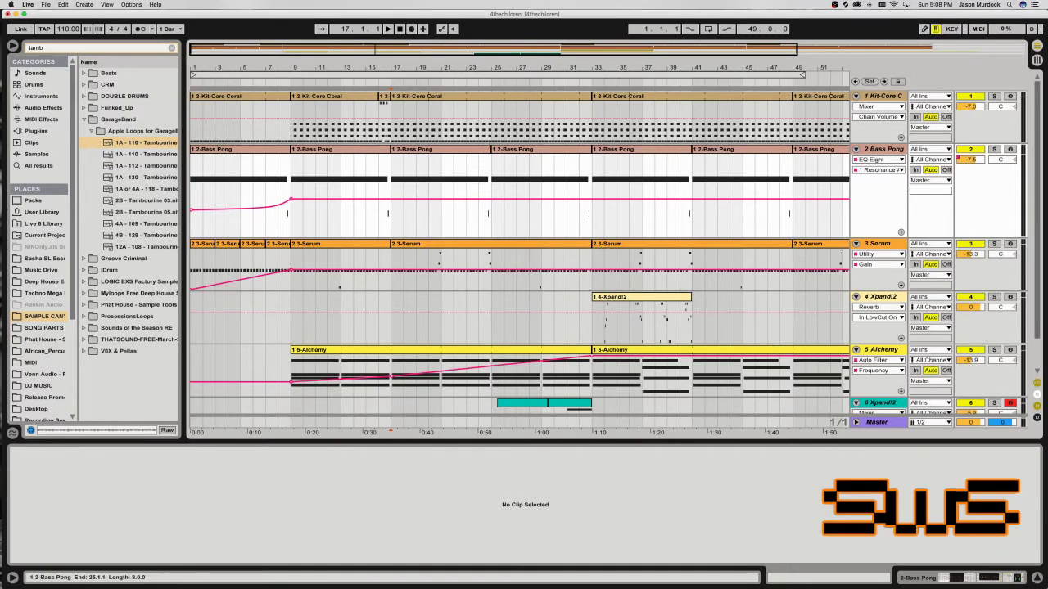
click(865, 96)
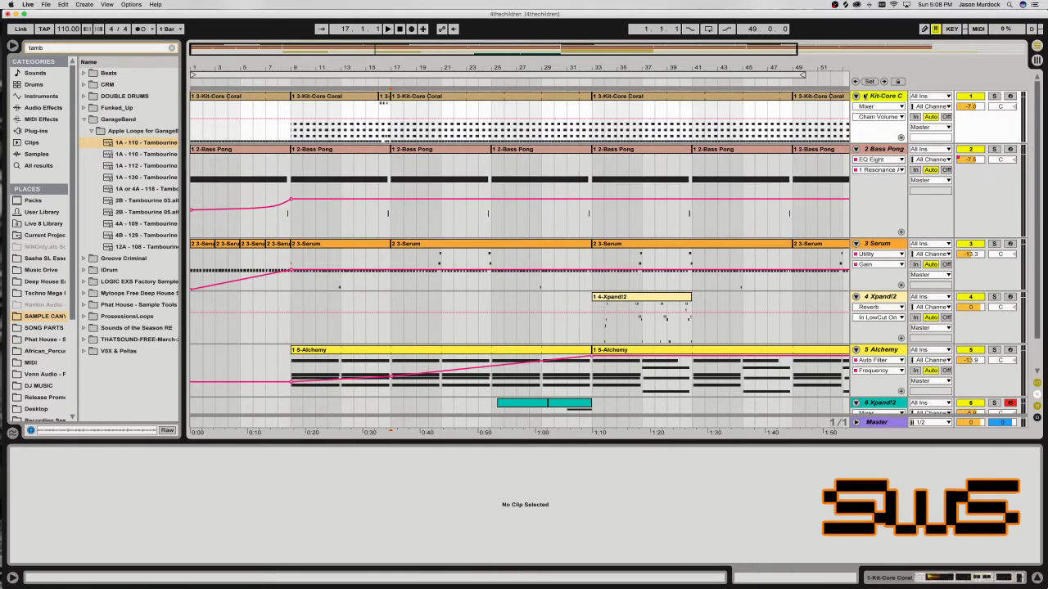
key(super+t)
drag(145, 143, 589, 162)
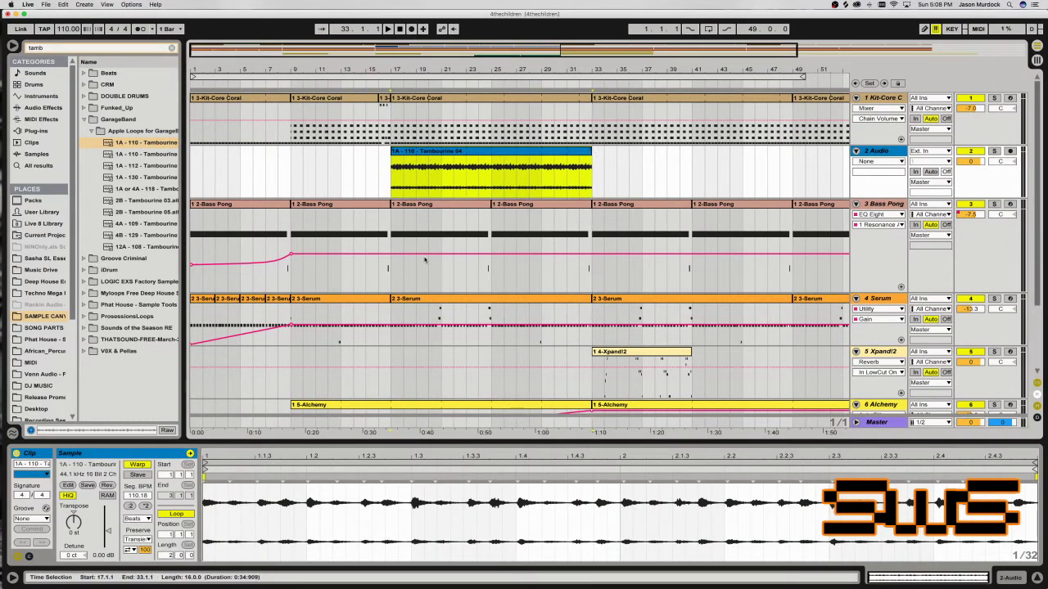
Turn off transient looping for the tambourine clip, set its transient envelope to 37 and play it with the track.
mouse_move(141, 551)
mouse_down()
mouse_move(131, 578)
mouse_move(144, 557)
mouse_up()
key(space)
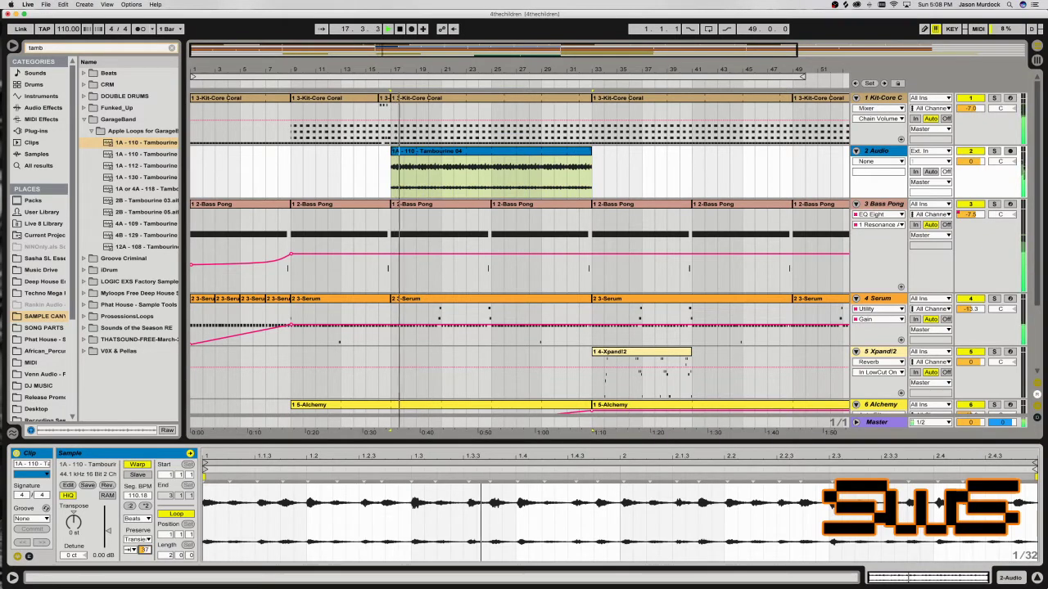
key(space)
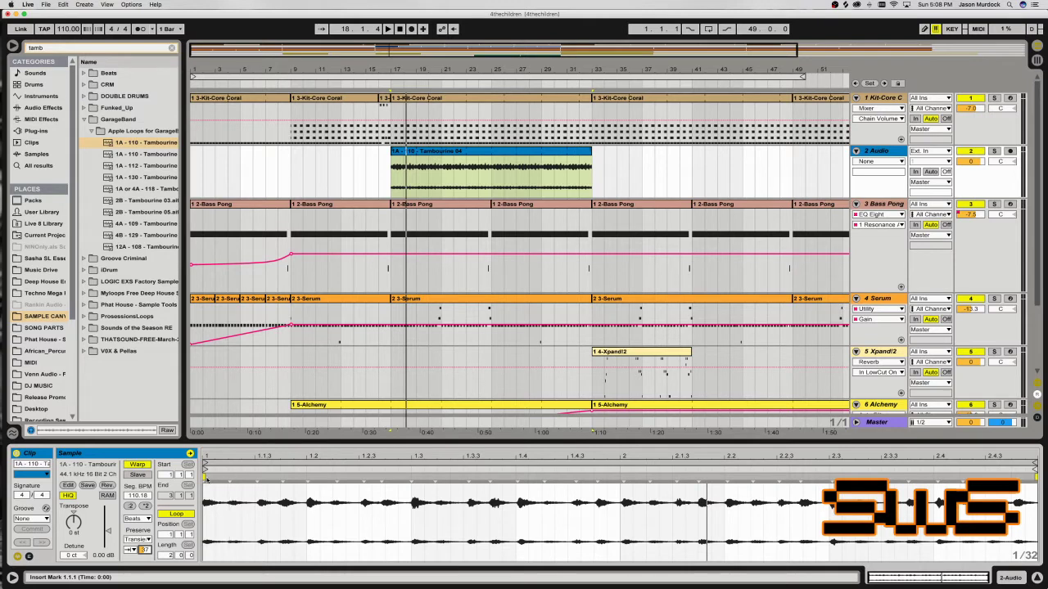
Try to warp the tambourine sample straight from the transient just after 1.1.2.
click(204, 475)
key(super+a)
click(229, 477)
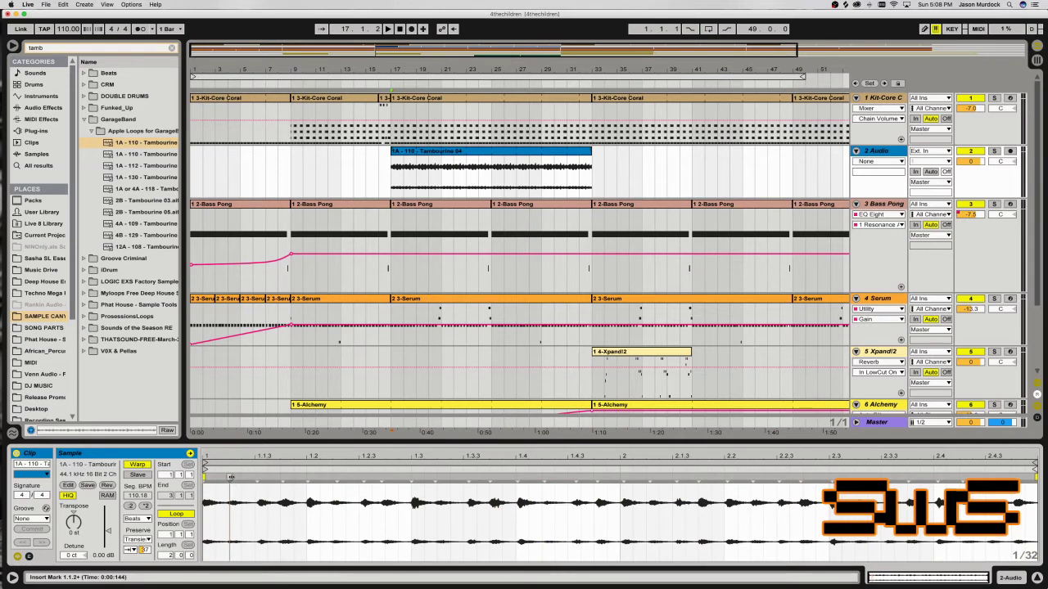
right_click(231, 477)
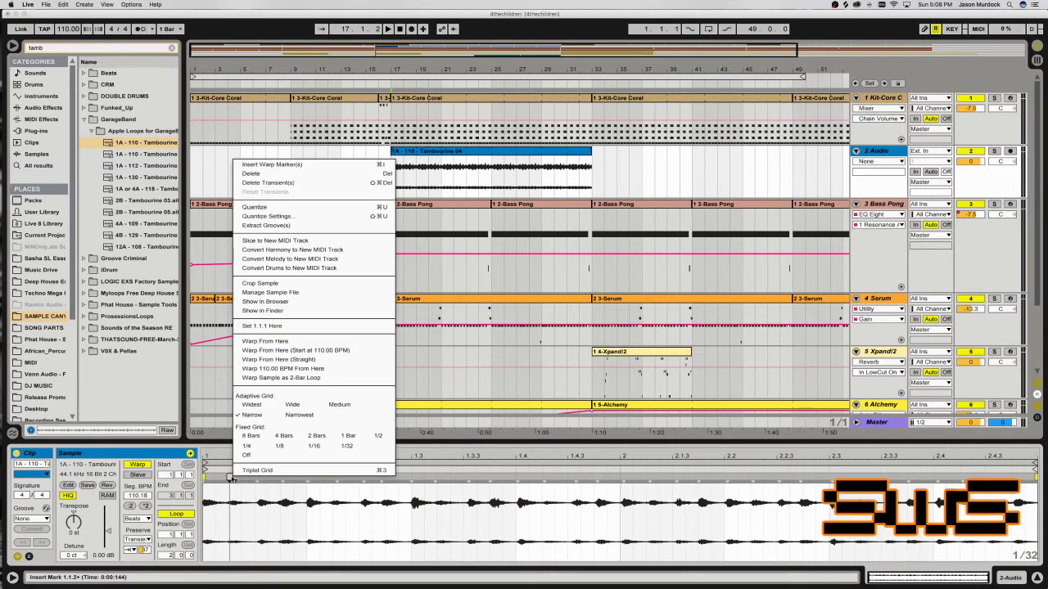
click(277, 360)
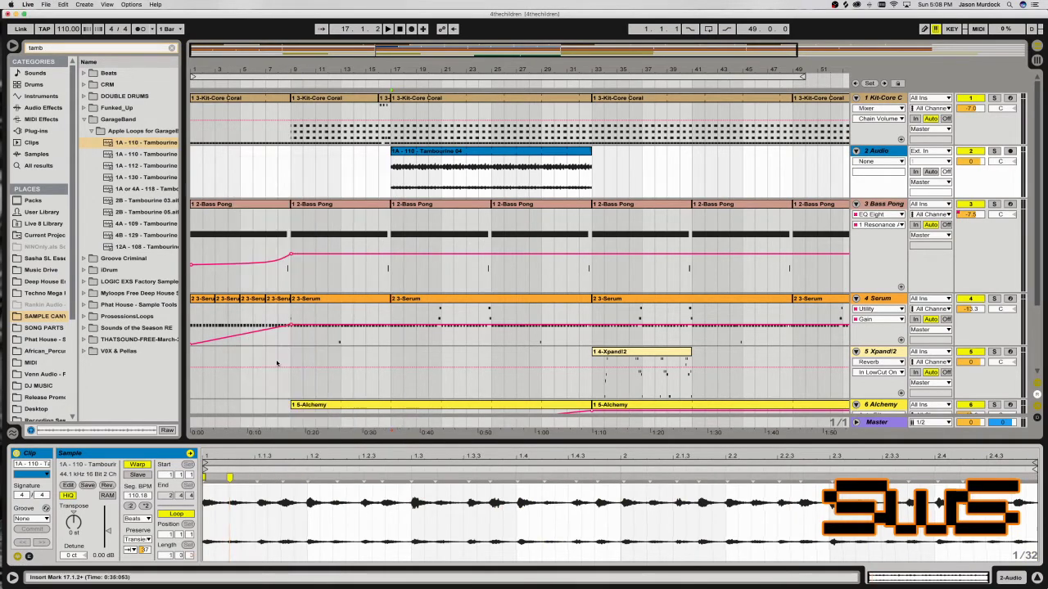
Select the whole tambourine sample, widen its grid to 1/8 and place warp markers along it at eighth-note intervals.
click(275, 509)
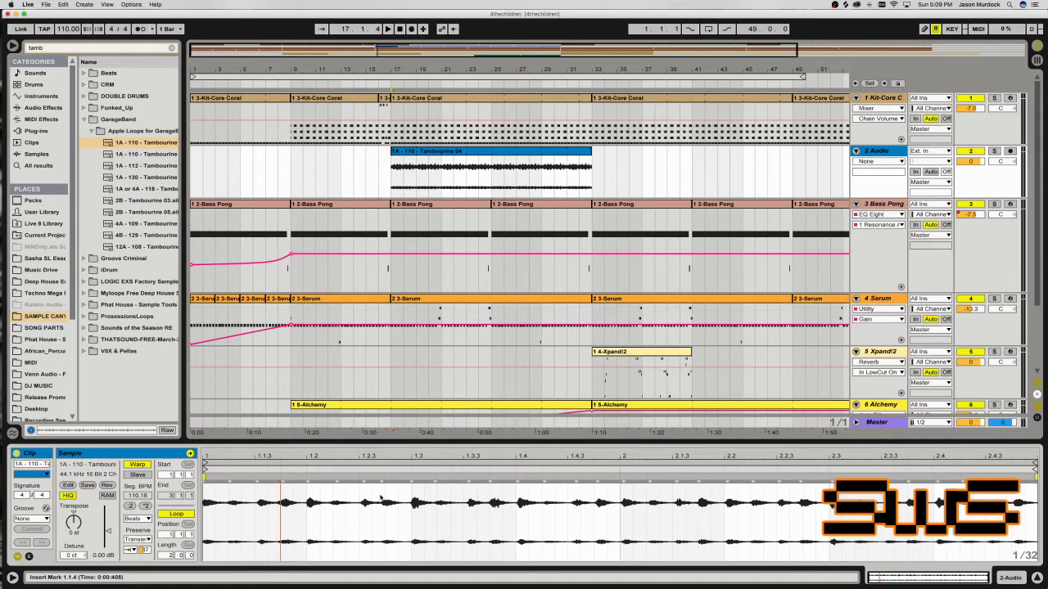
key(super+a)
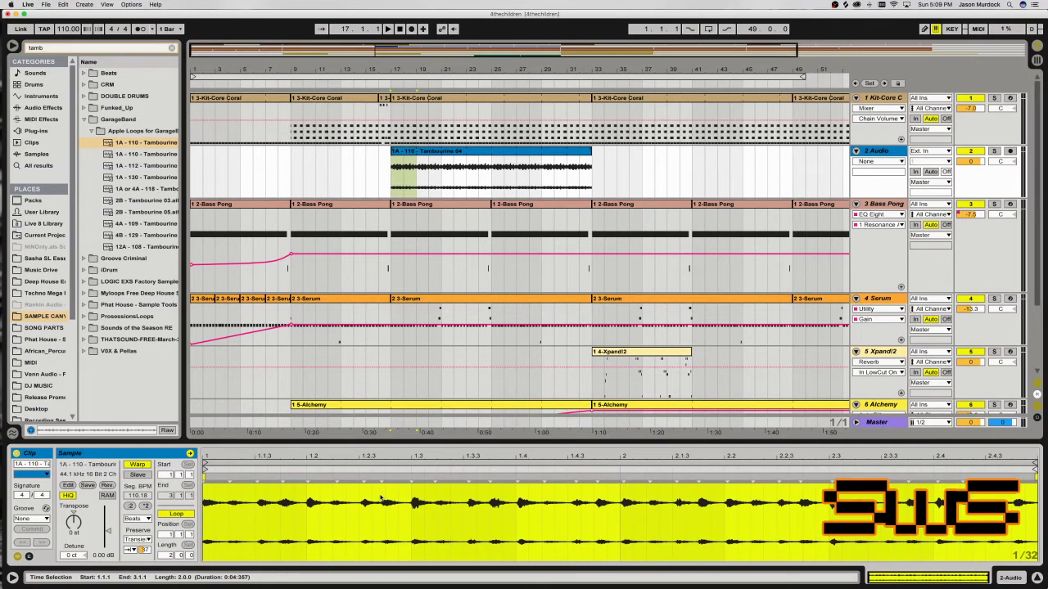
key(super+shift+i)
key(super+z)
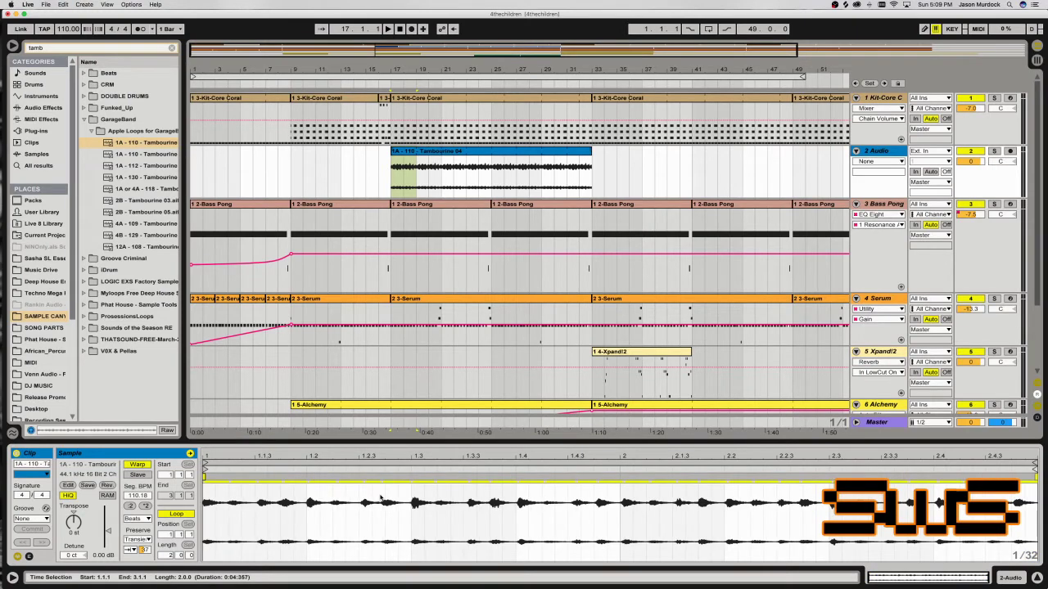
key(super+2)
key(super+2)
key(super+shift+i)
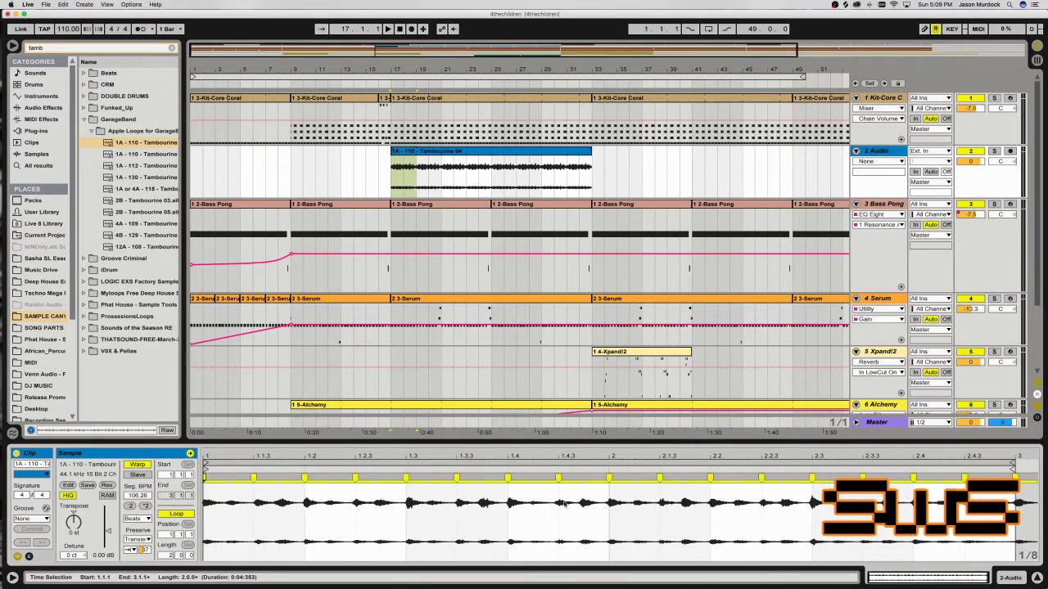
Solo the tambourine track and set the clip's transient envelope to 17 during playback.
click(993, 151)
key(space)
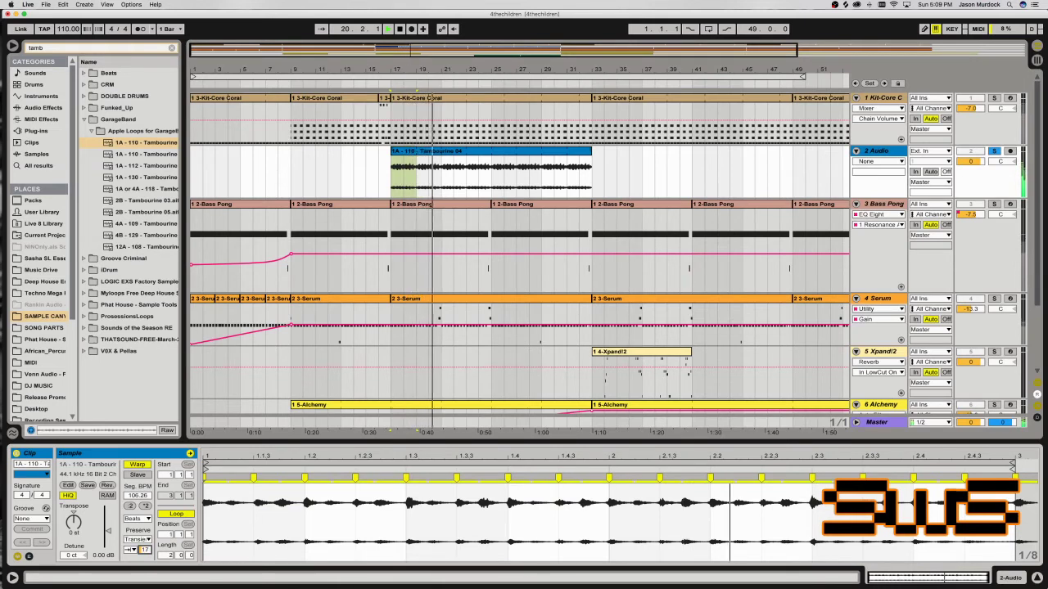
Try Complex Pro warp mode on the tambourine clip, then Texture with grain size 28.51 and flux 60.47, during playback.
click(136, 519)
click(140, 573)
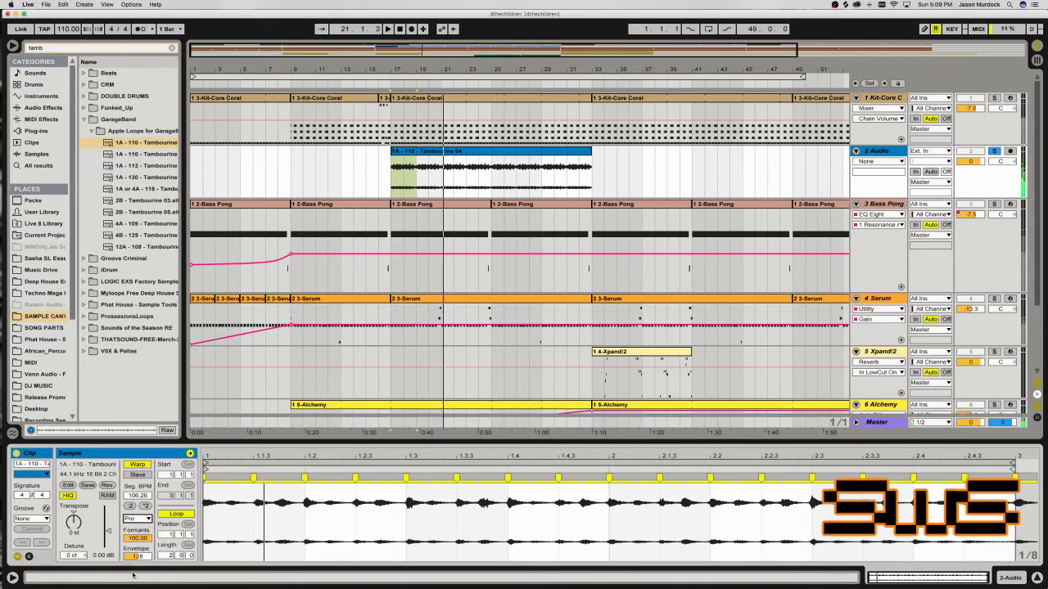
click(138, 519)
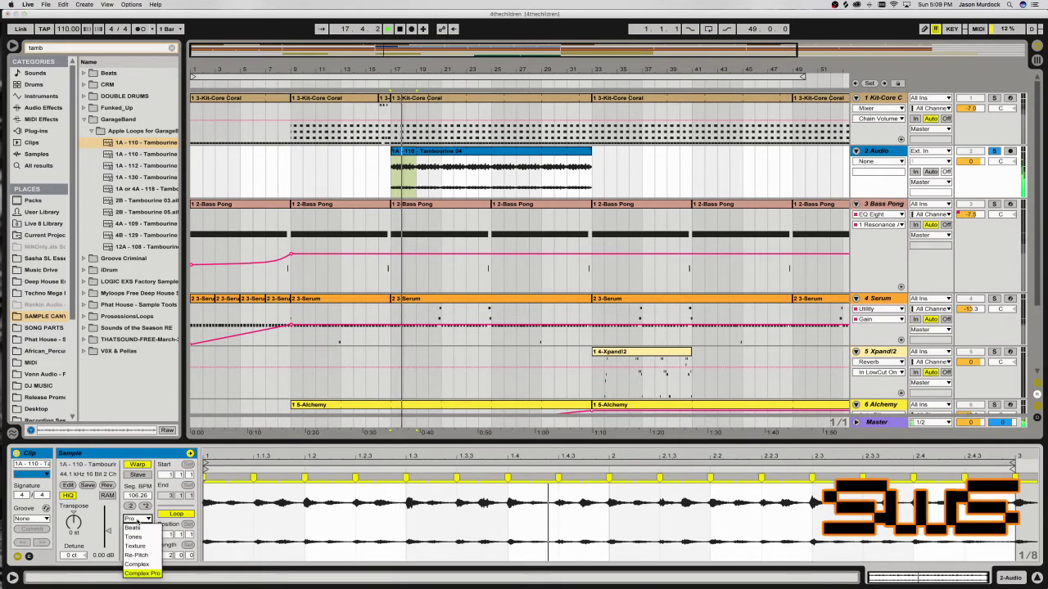
click(135, 546)
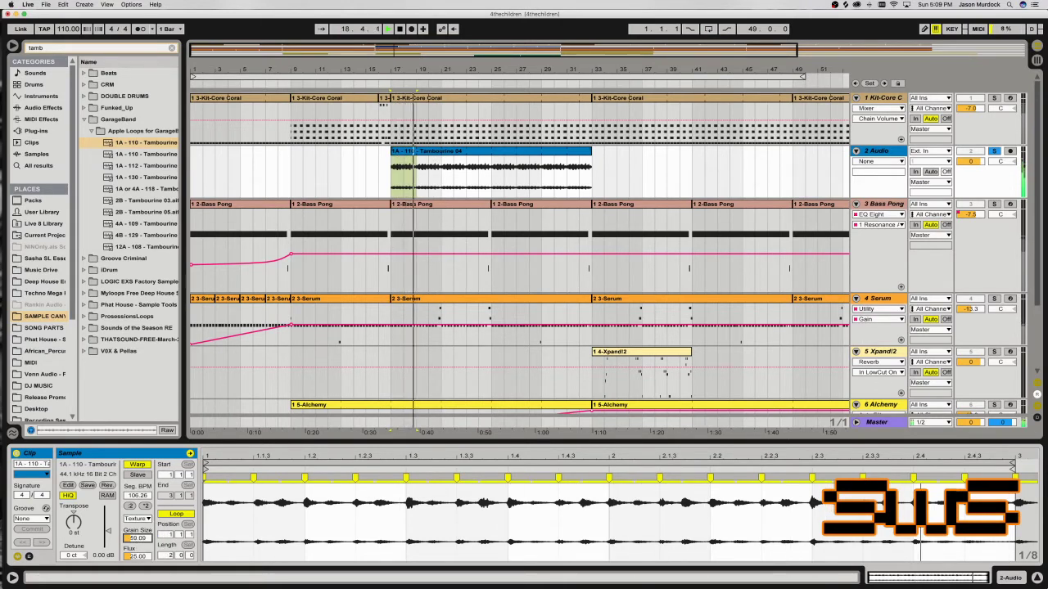
mouse_move(136, 556)
mouse_down()
mouse_move(136, 524)
mouse_move(136, 565)
mouse_up()
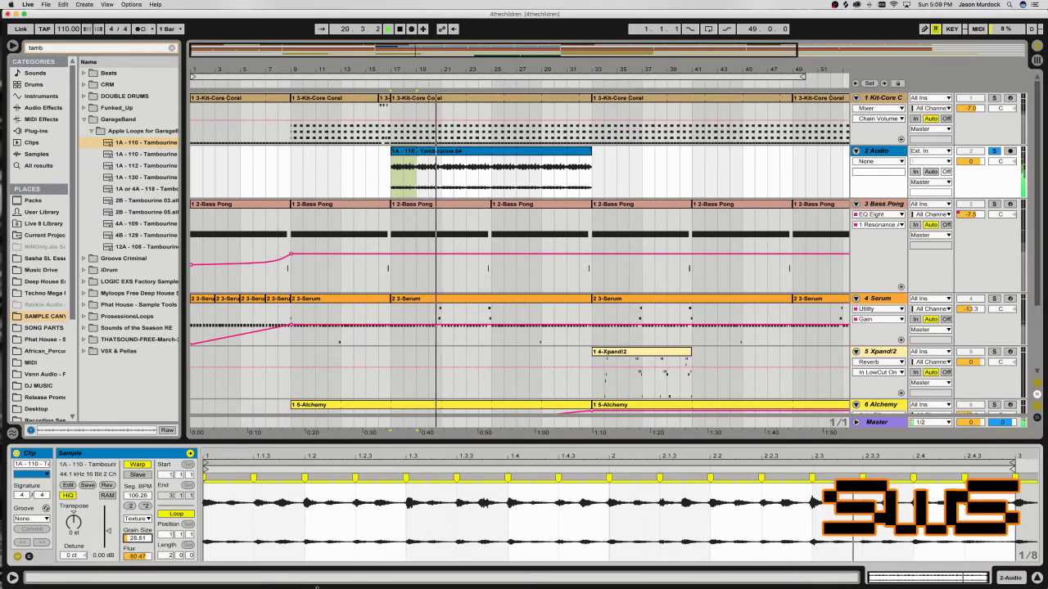
key(space)
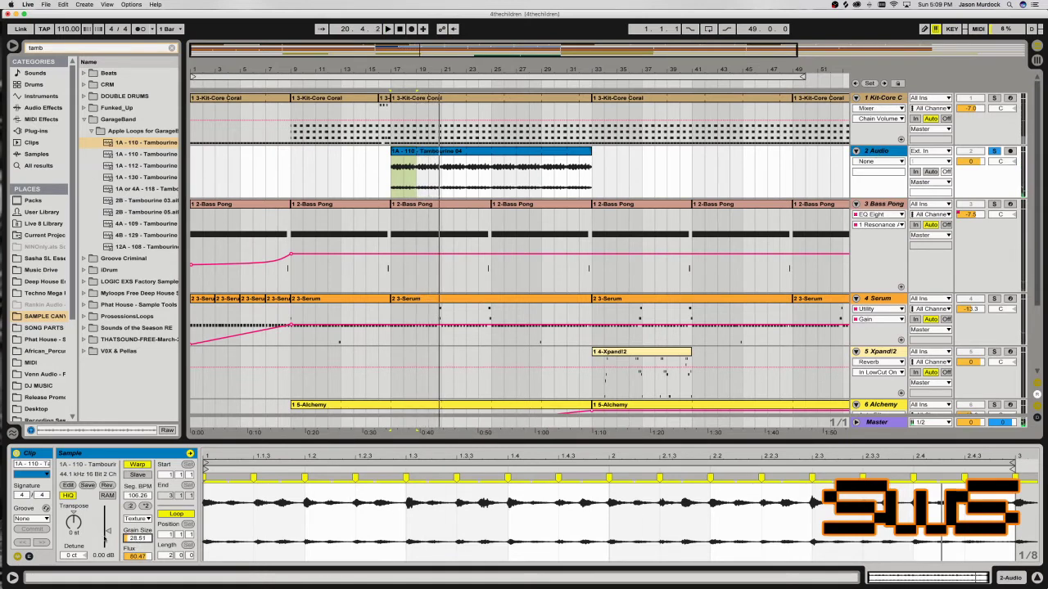
Audition the tambourine clip in Tones warp mode, then return it to Beats and readjust the transient envelope during playback.
click(137, 518)
click(136, 536)
key(space)
click(137, 518)
click(132, 528)
drag(144, 550, 144, 573)
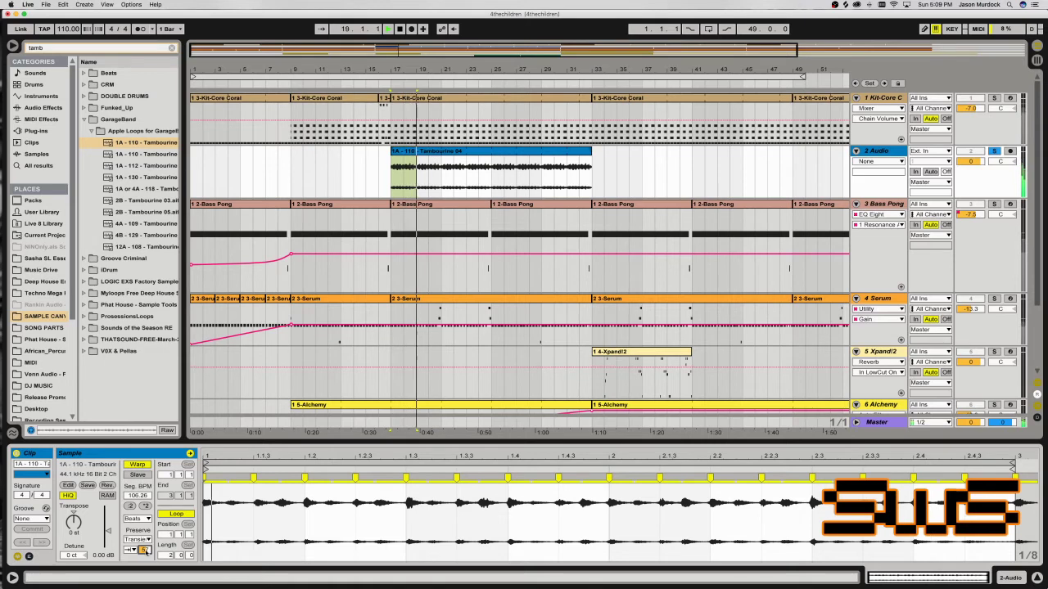
Clear the browser search and add an EQ Eight to the tambourine track.
click(889, 153)
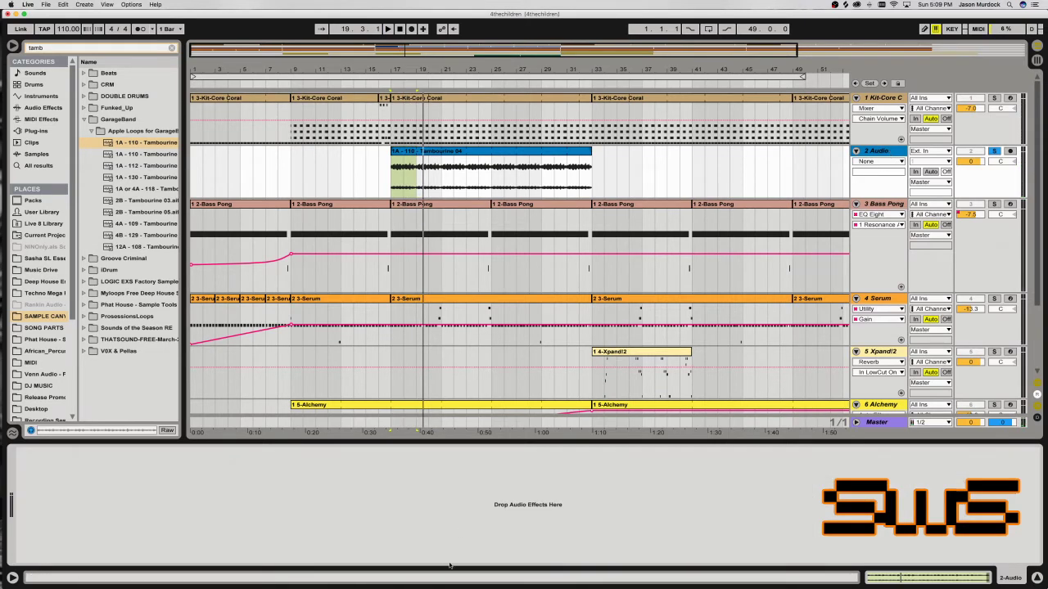
click(51, 109)
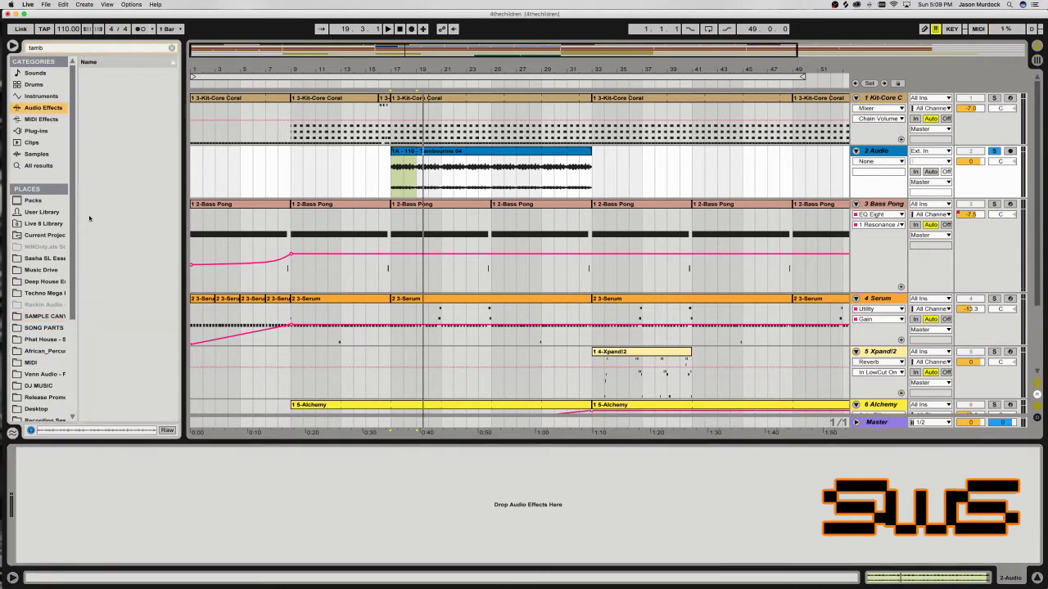
click(171, 46)
double_click(114, 125)
Make EQ Eight band 1 a steep low cut in the upper frequencies and lower band 3 slightly above it.
click(69, 545)
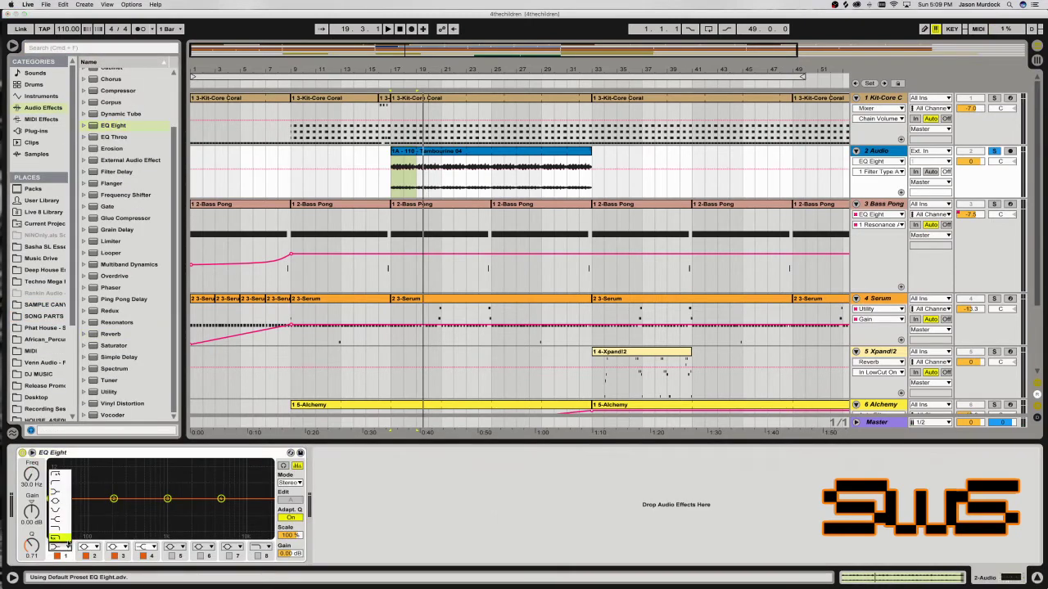
click(61, 474)
drag(50, 508, 230, 520)
Enable EQ Eight band 8 as a high cut at 17.7 kHz with Q 0.89 while playing the loop.
click(255, 556)
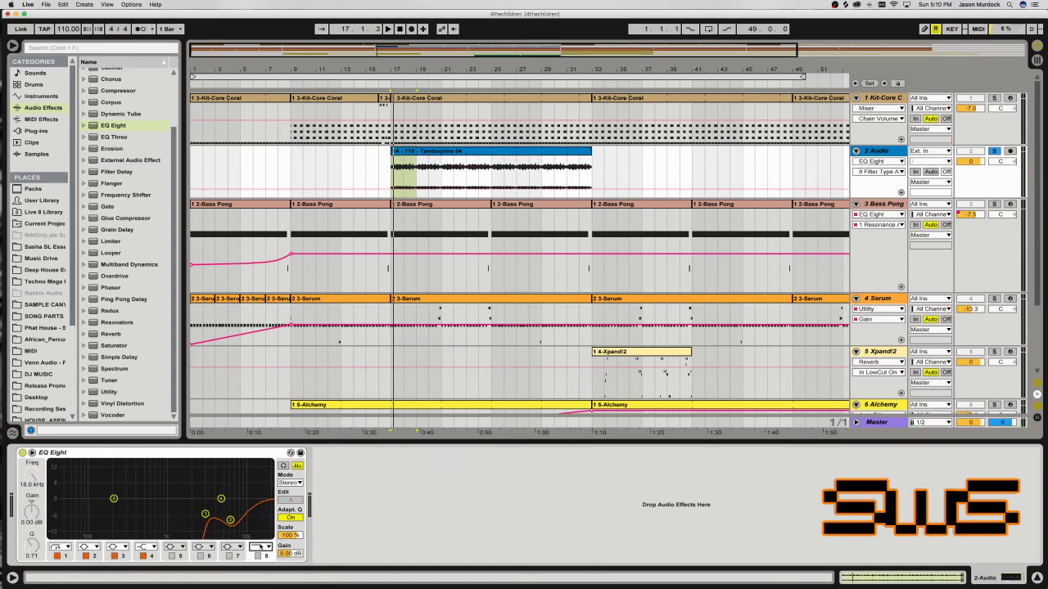
click(257, 556)
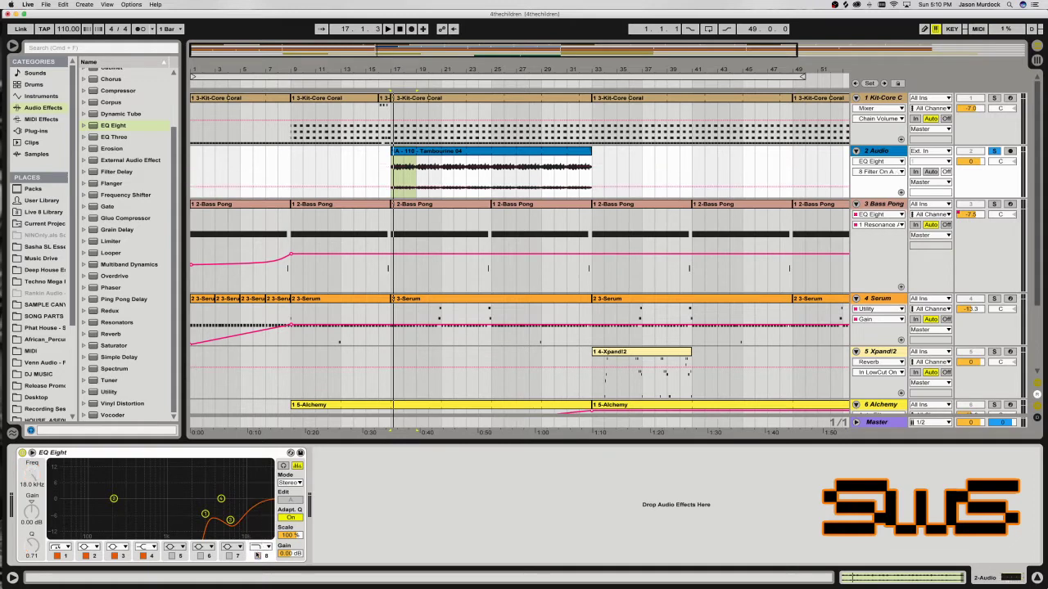
click(258, 556)
key(space)
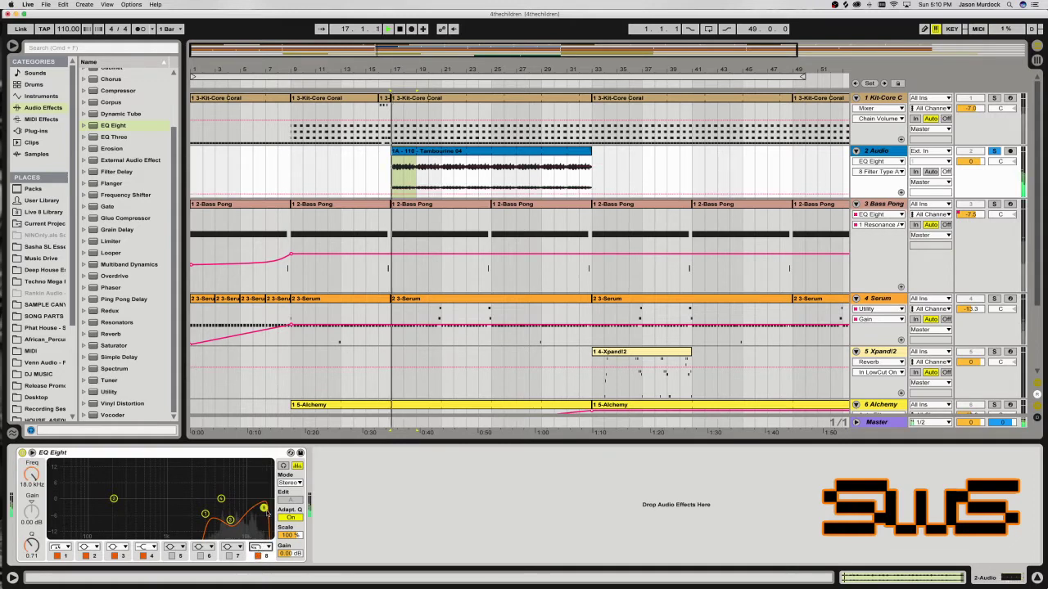
Add an Auto Pan after the EQ Eight with amount 66.7% and a tempo-synced rate of 1/2, and play the loop.
scroll(136, 155, up, 2)
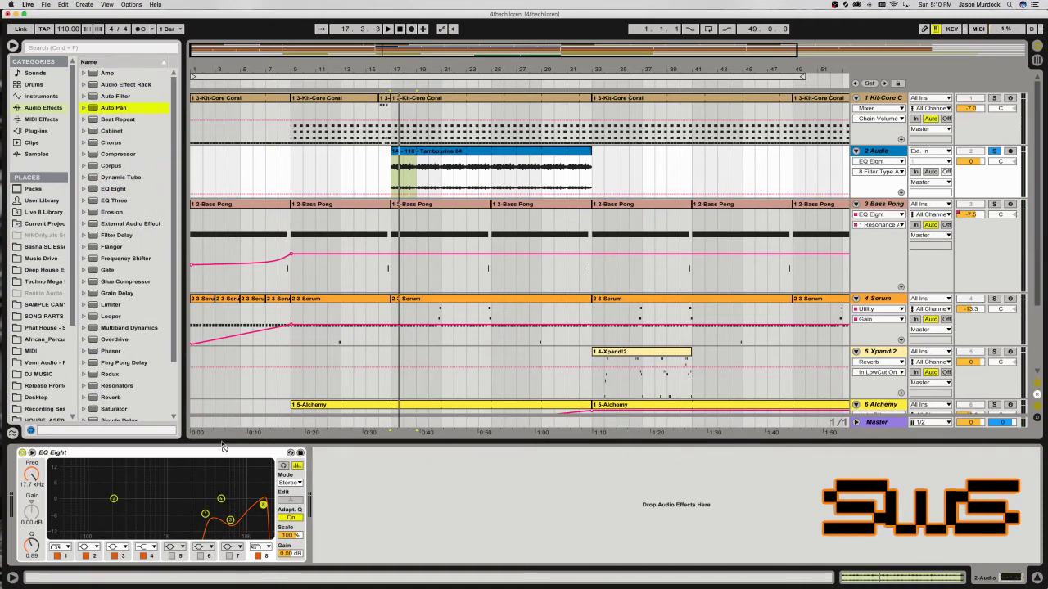
drag(318, 508, 328, 487)
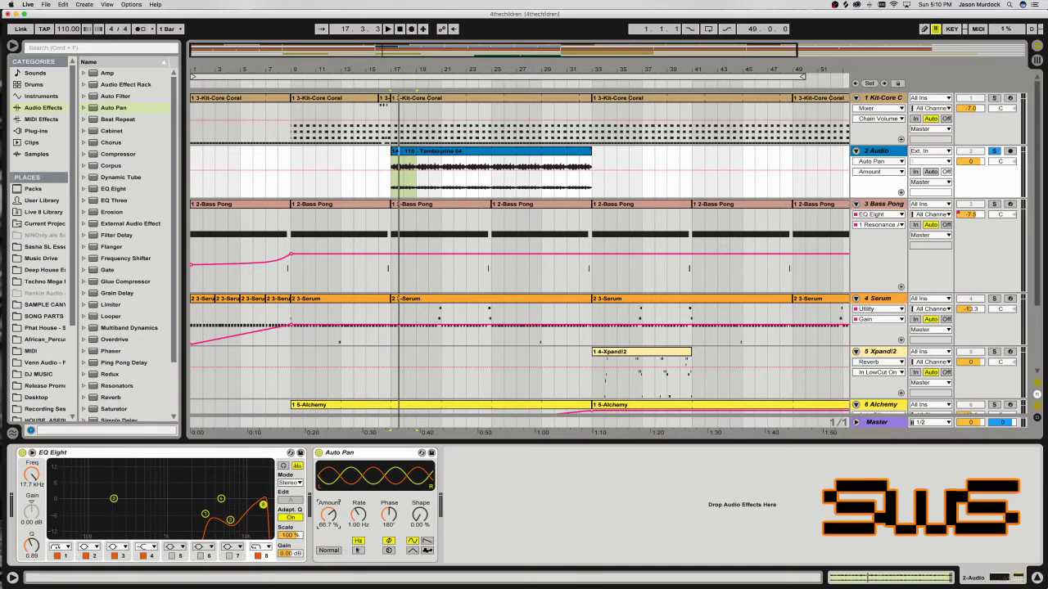
click(358, 550)
drag(357, 515, 358, 492)
key(space)
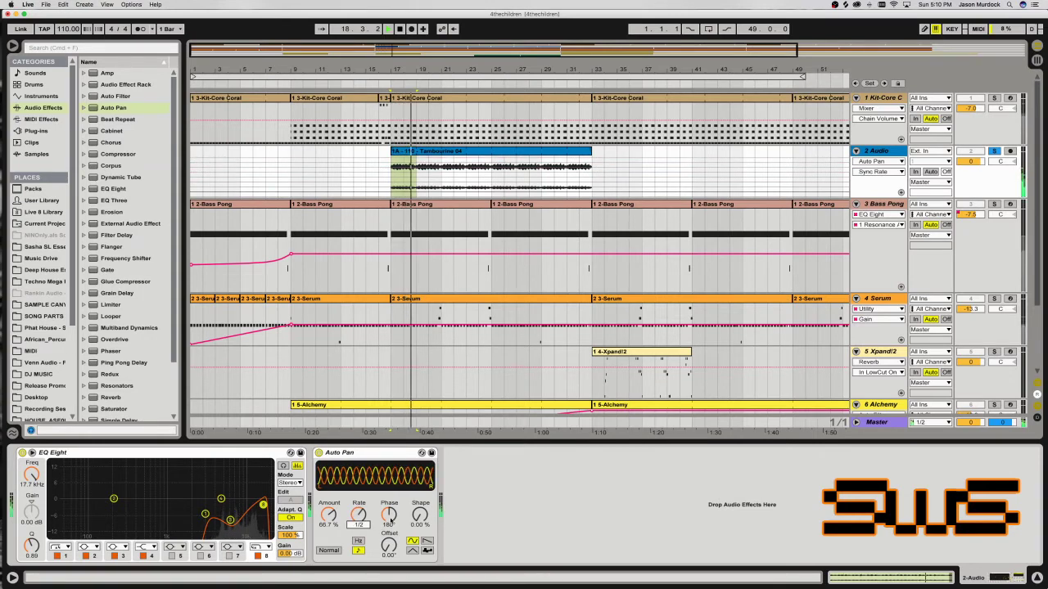
Set the Auto Pan's shape to 38.9%, its offset to 154° and its amount to 36.7%.
drag(420, 514, 420, 495)
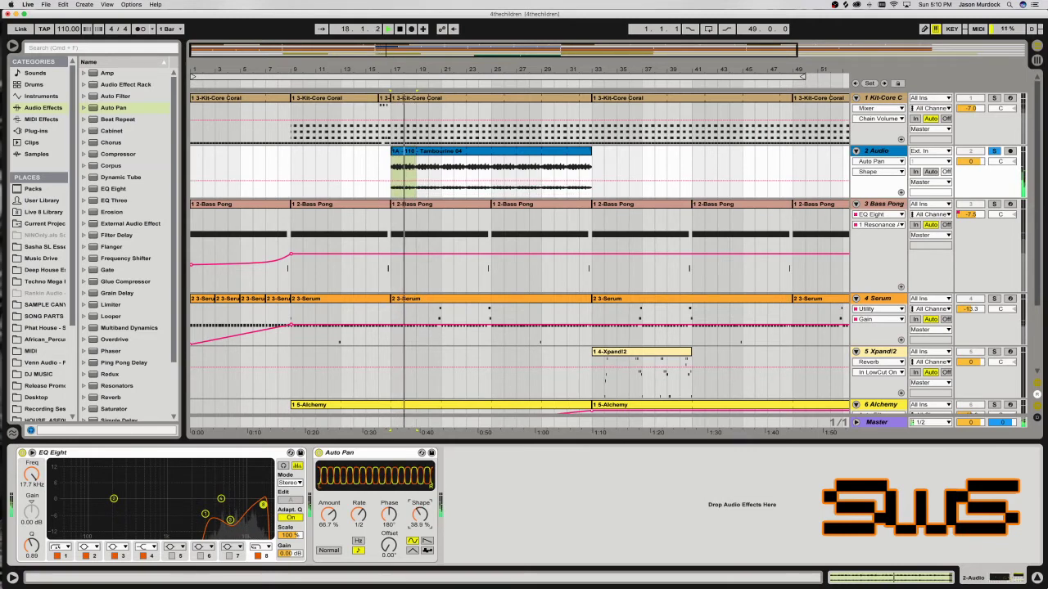
click(392, 525)
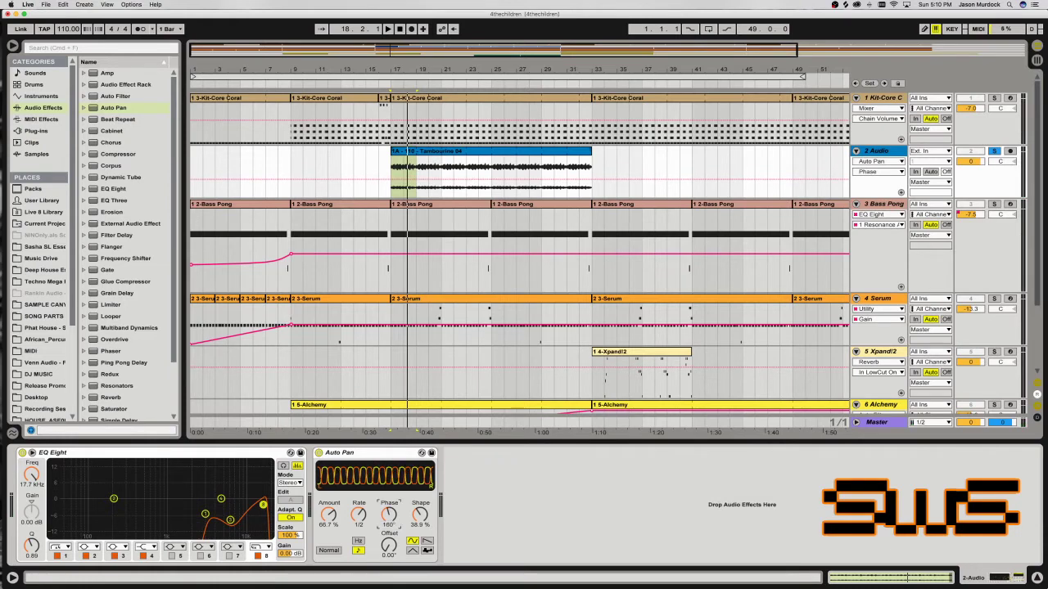
drag(391, 544, 390, 509)
key(space)
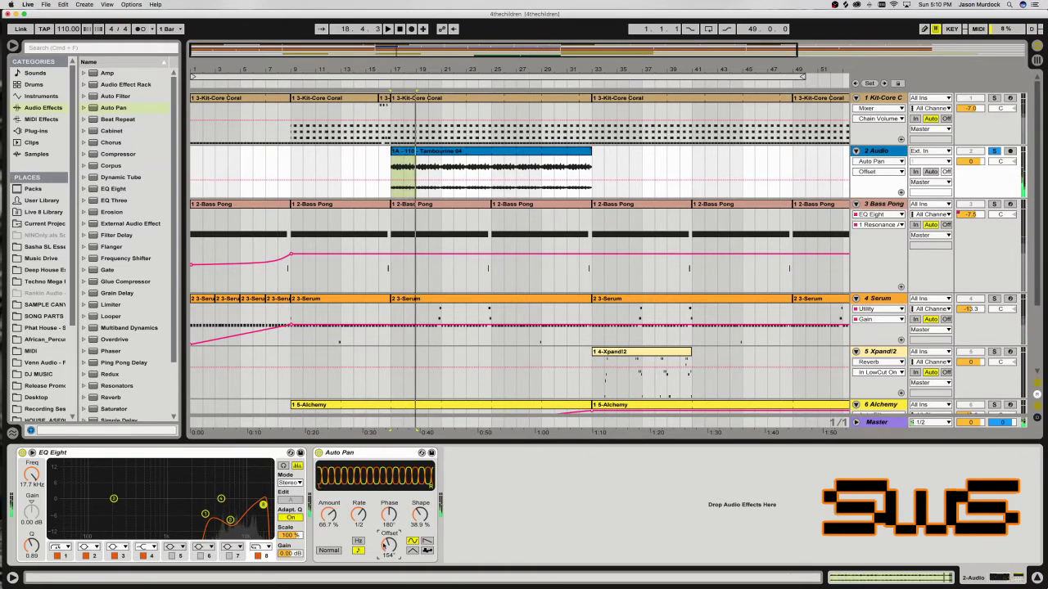
drag(328, 514, 328, 539)
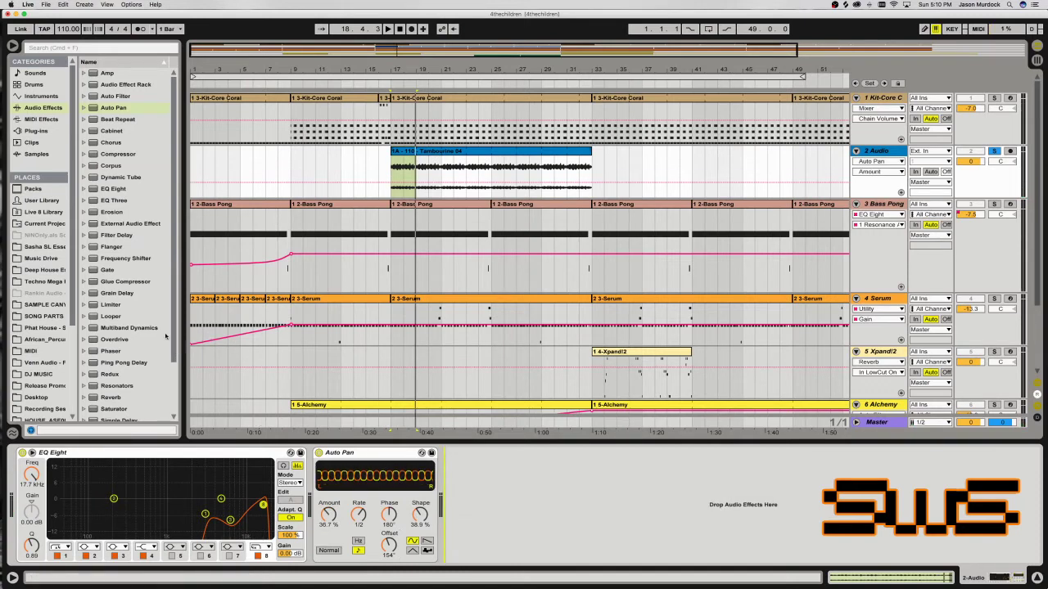
Add a Reverb to the tambourine track with dry/wet at 24% and place it before the Auto Pan.
scroll(143, 308, down, 5)
drag(115, 344, 455, 491)
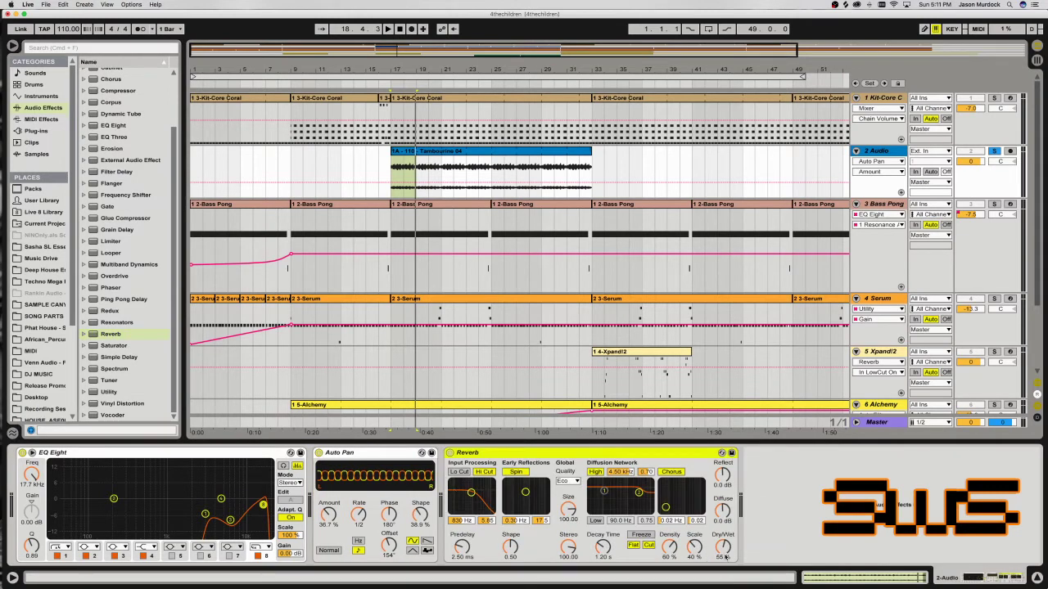
drag(725, 558, 725, 583)
drag(491, 452, 377, 497)
Set the Reverb to High quality, swap its input high cut for a low cut, and set predelay 0.50 ms and shape 0.13.
click(441, 482)
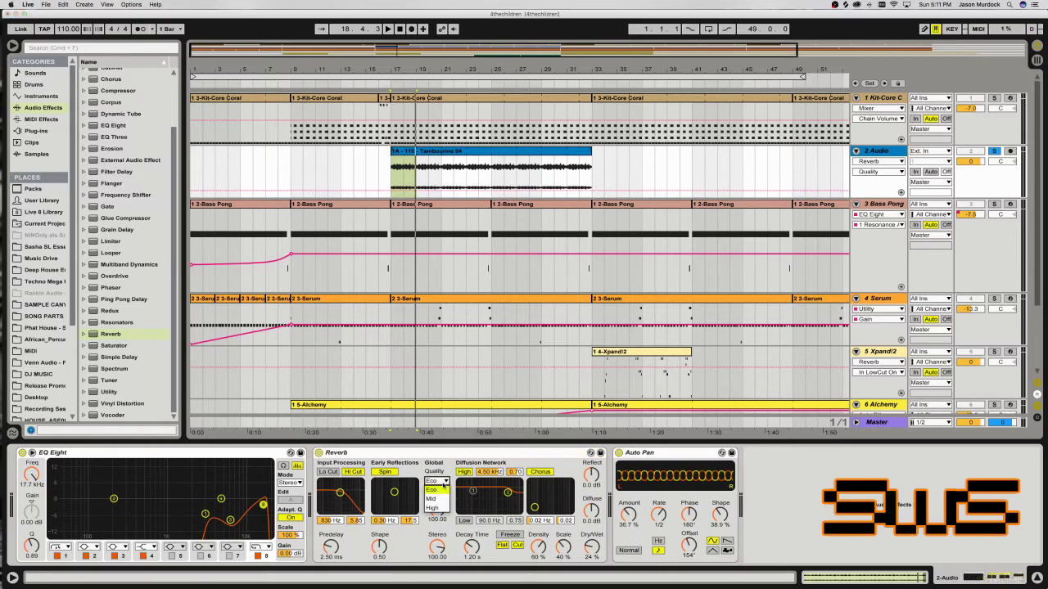
click(351, 472)
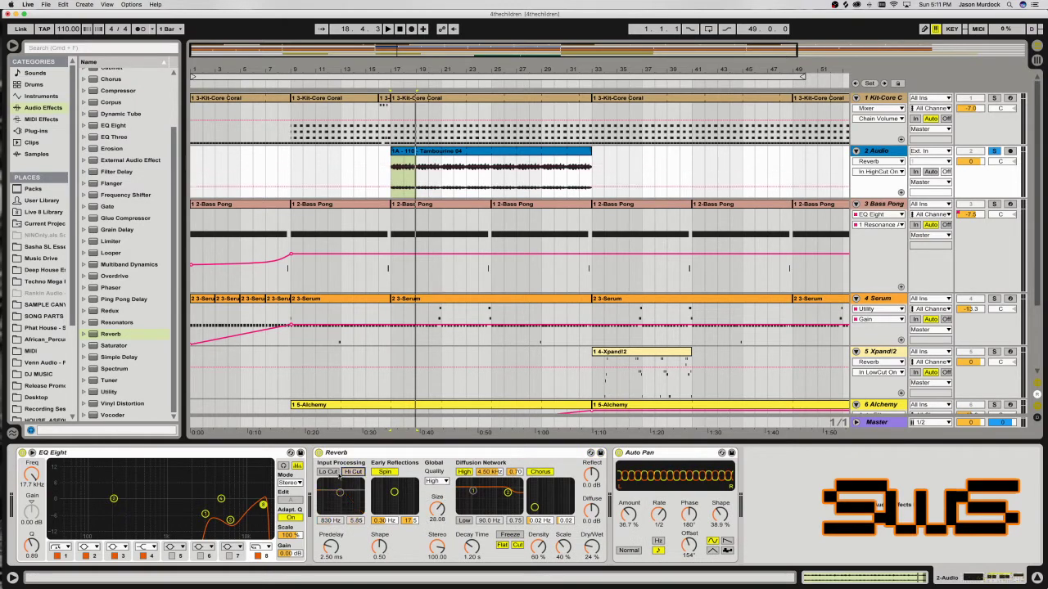
click(328, 472)
drag(330, 547, 379, 562)
Play the loop and set the Reverb's decay time to 1.14 s and dry/wet to 38%.
key(space)
drag(472, 546, 472, 551)
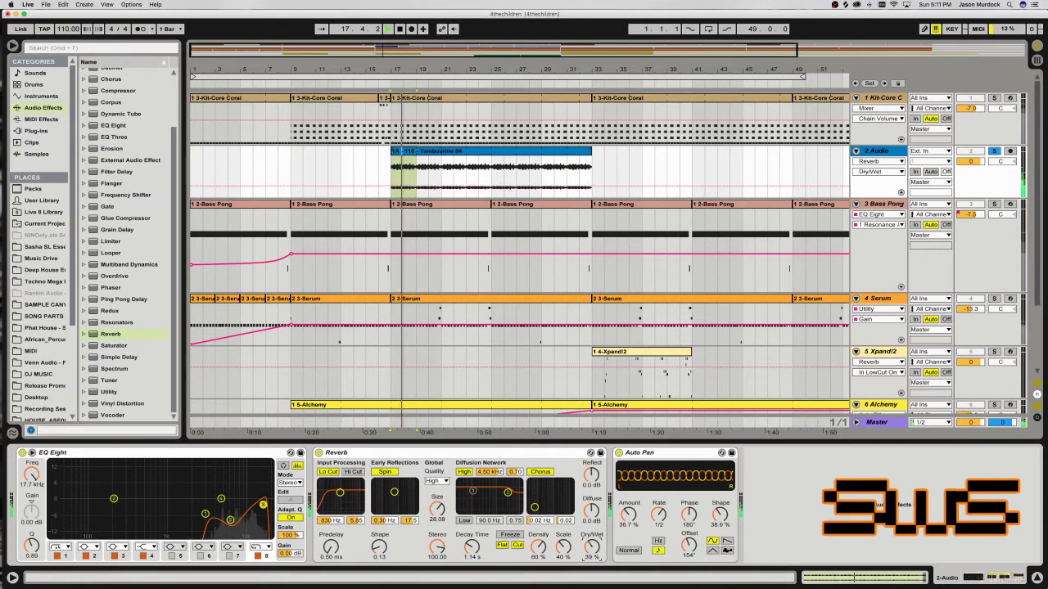
drag(591, 547, 591, 538)
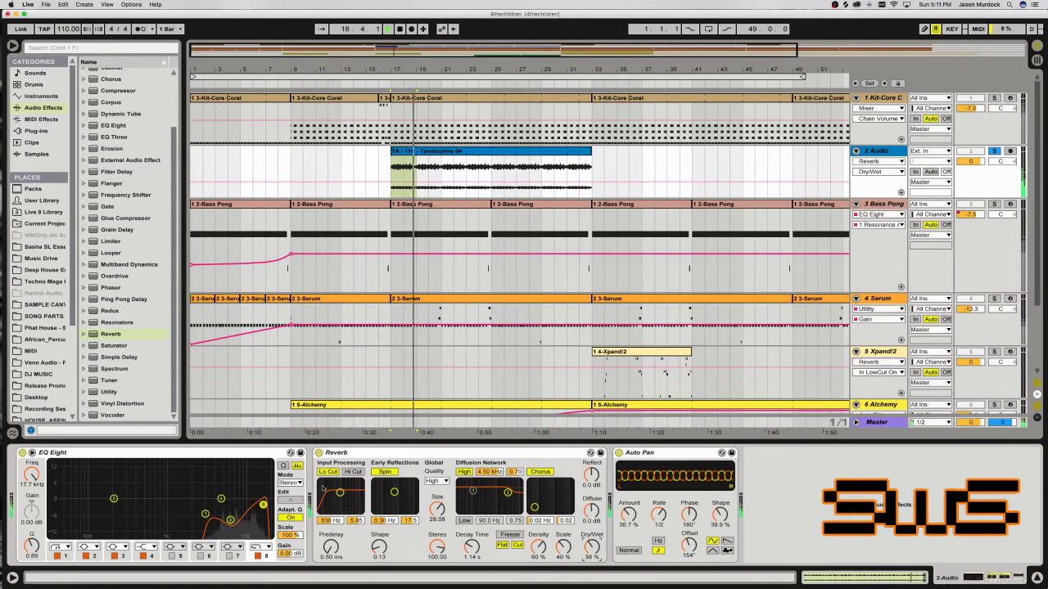
Adjust the threshold of the tambourine's kit-sidechained Compressor, unsolo the track and show the Compressor's Attack as its automation parameter.
click(899, 484)
drag(898, 484, 898, 484)
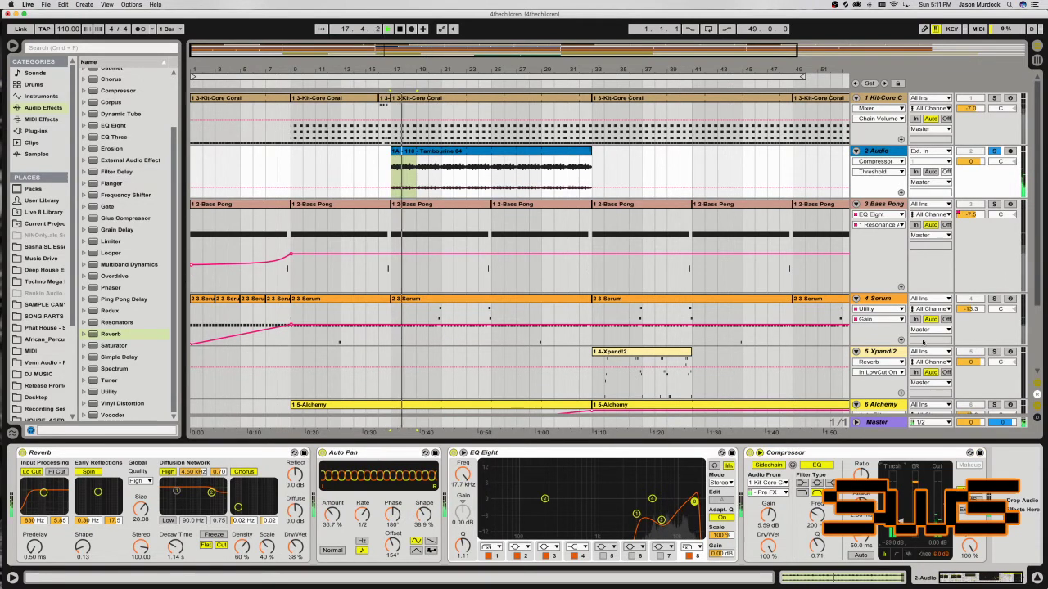
click(994, 150)
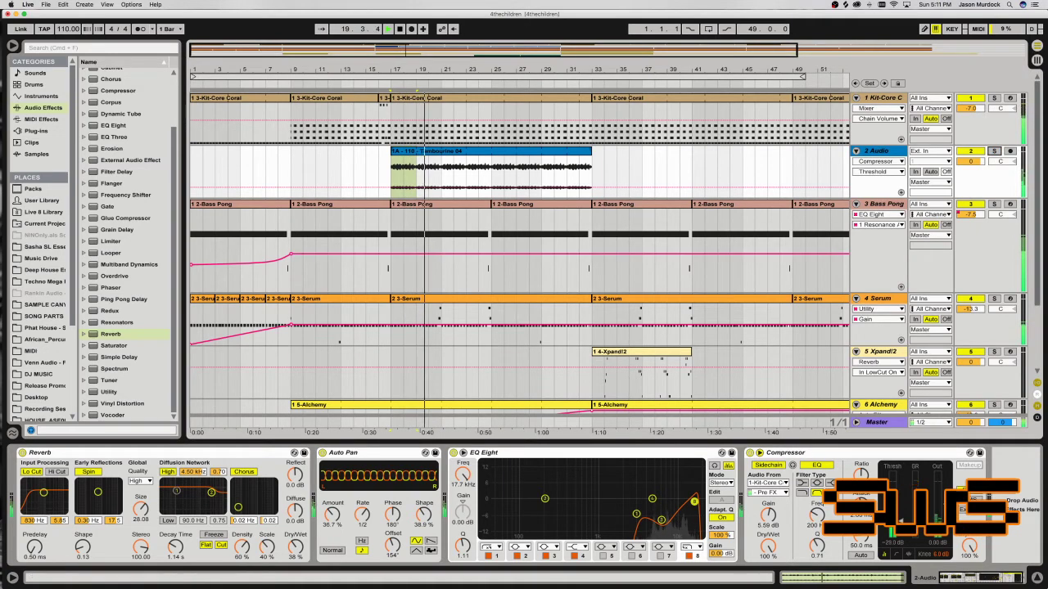
click(876, 171)
click(876, 191)
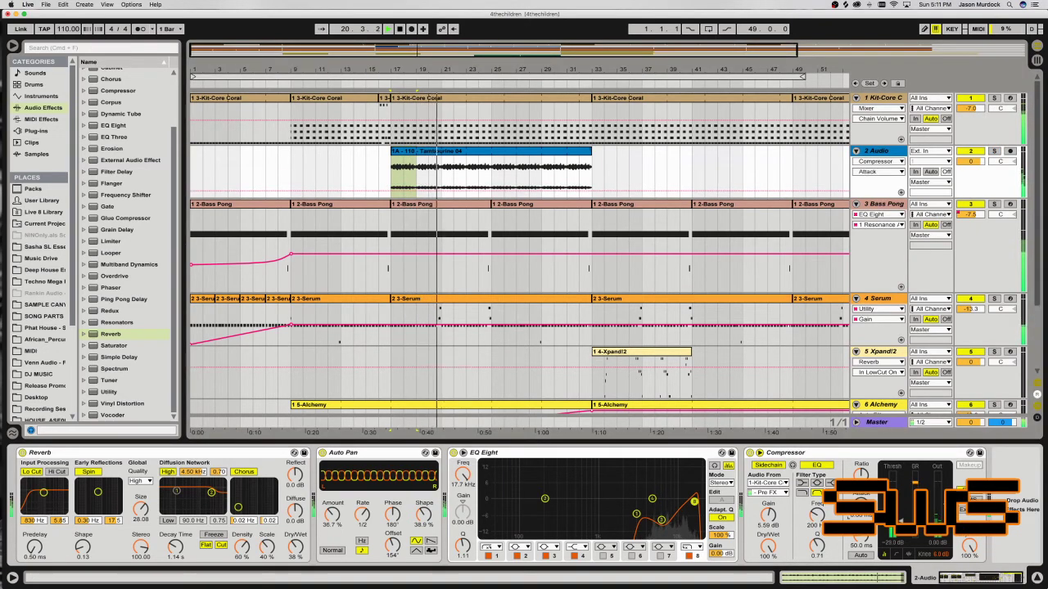
Open the tambourine clip, narrow its grid to 1/16 and place warp markers along the entire sample at sixteenth-note intervals.
click(425, 151)
key(space)
drag(417, 455, 417, 457)
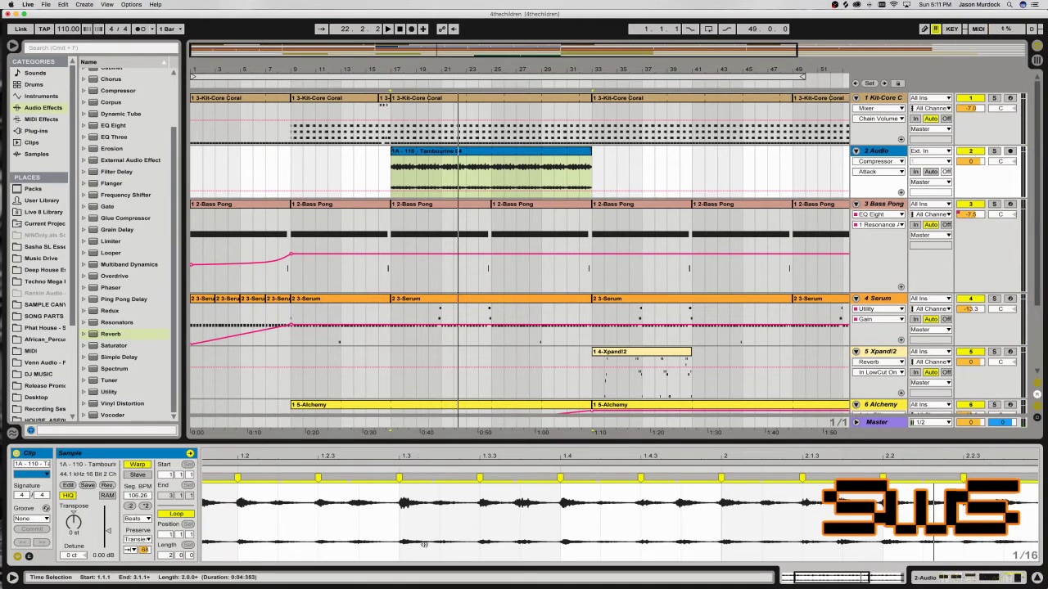
drag(521, 469, 522, 447)
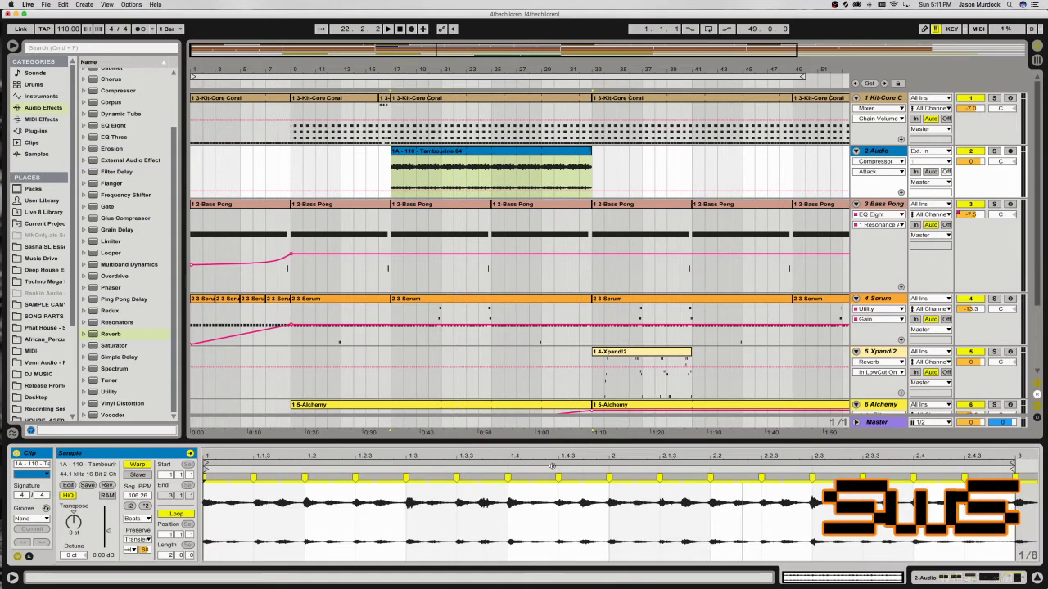
drag(583, 456, 583, 483)
click(584, 505)
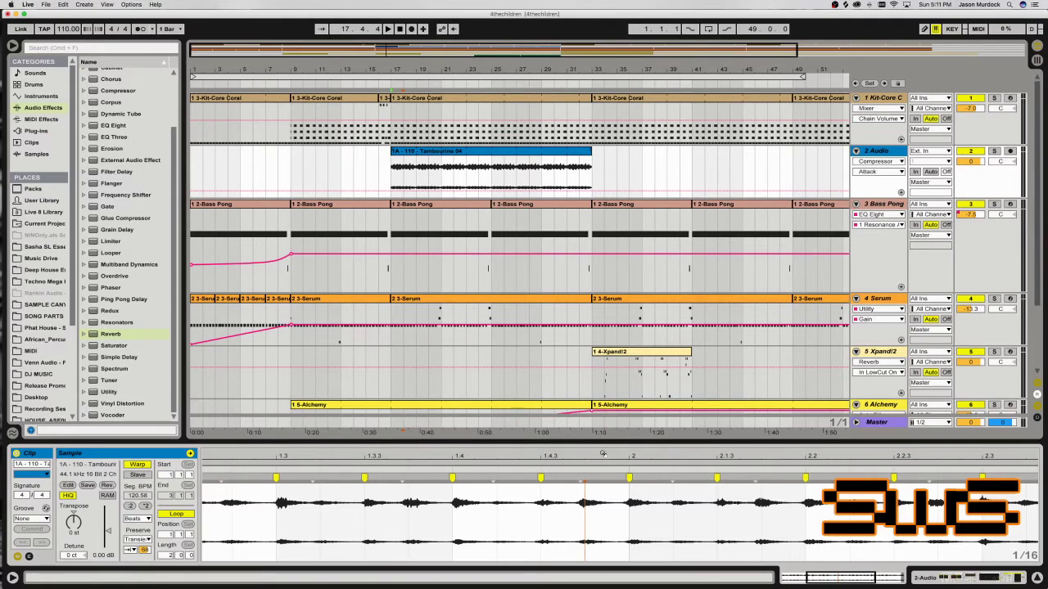
drag(602, 454, 603, 438)
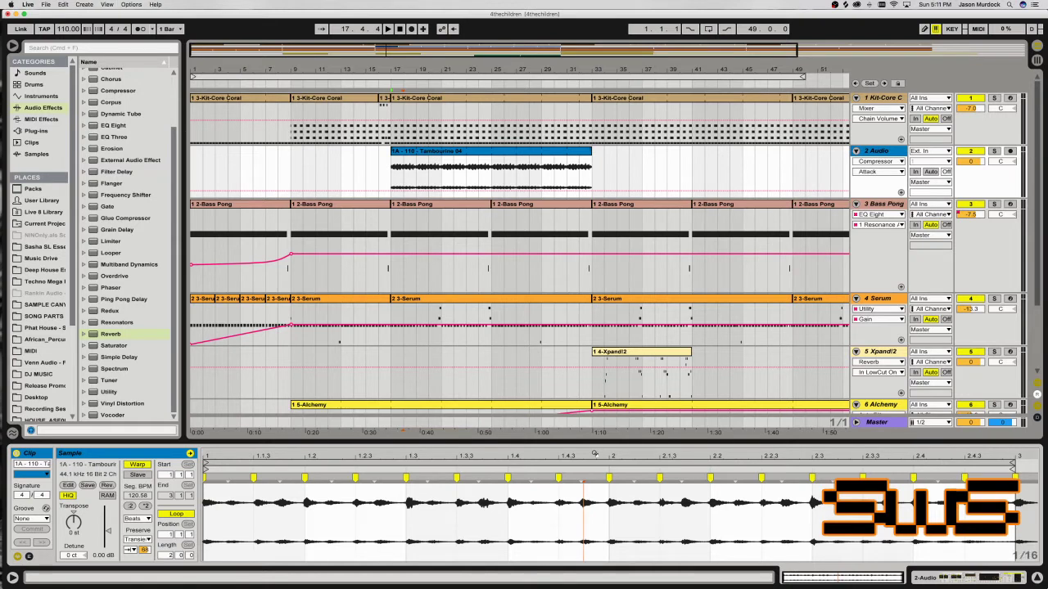
key(super+a)
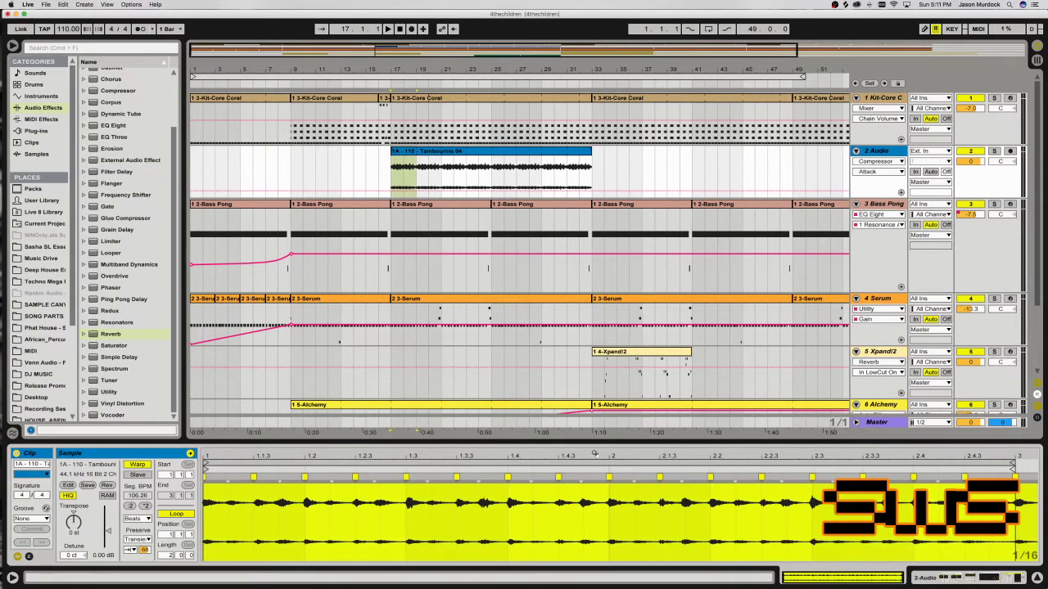
key(super+shift+i)
Play the tambourine clip with the full track and shorten its loop to one bar, ending at 2.1.1.
key(space)
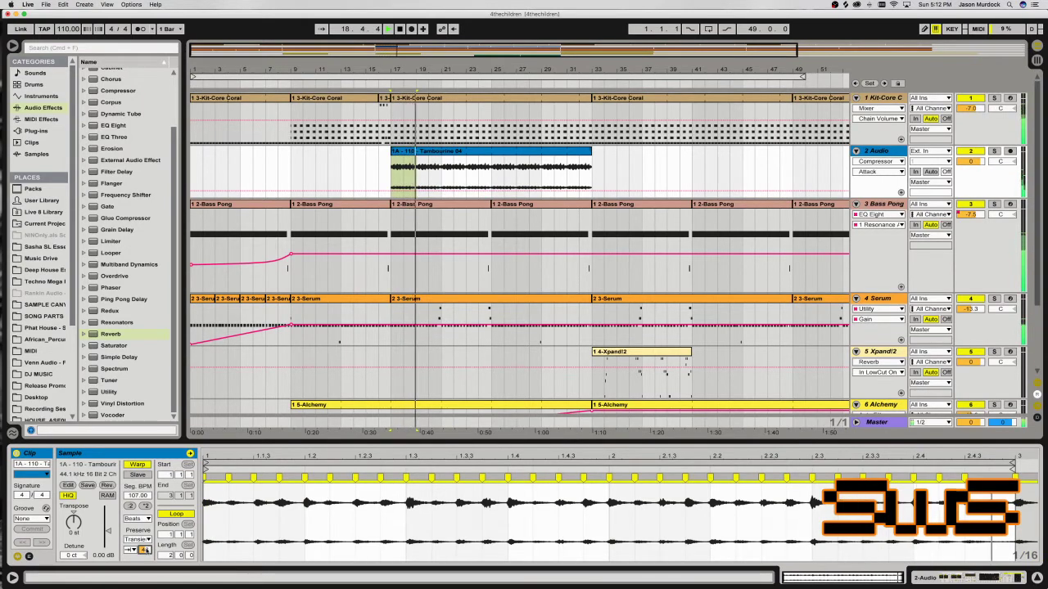
click(468, 249)
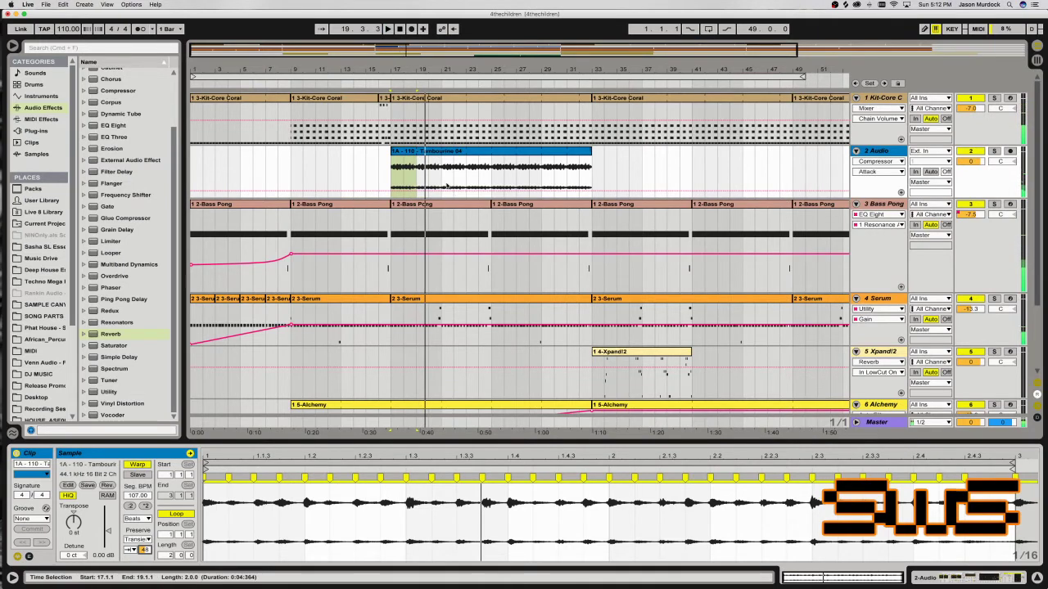
drag(1014, 464, 609, 465)
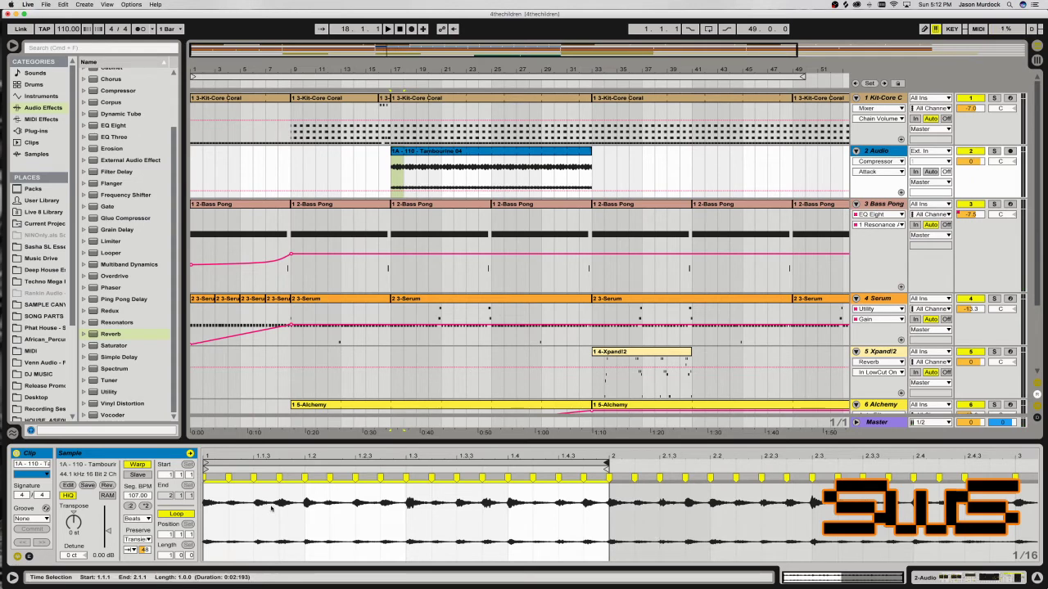
Audition the tambourine clip from bar 17 with the Logic 16 Swing 69 groove and set its groove back to None.
click(331, 369)
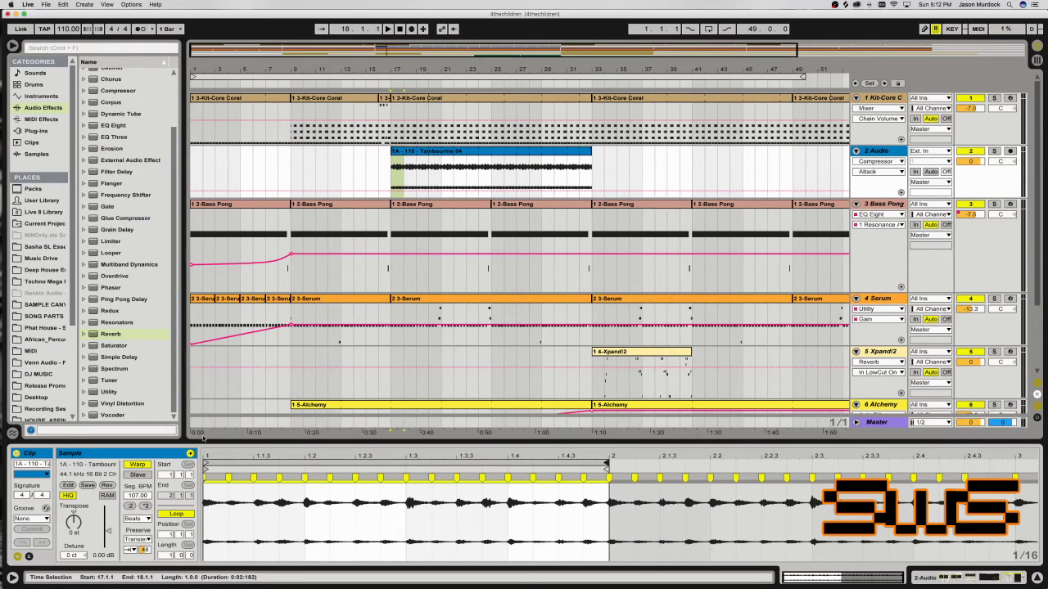
click(48, 519)
click(47, 521)
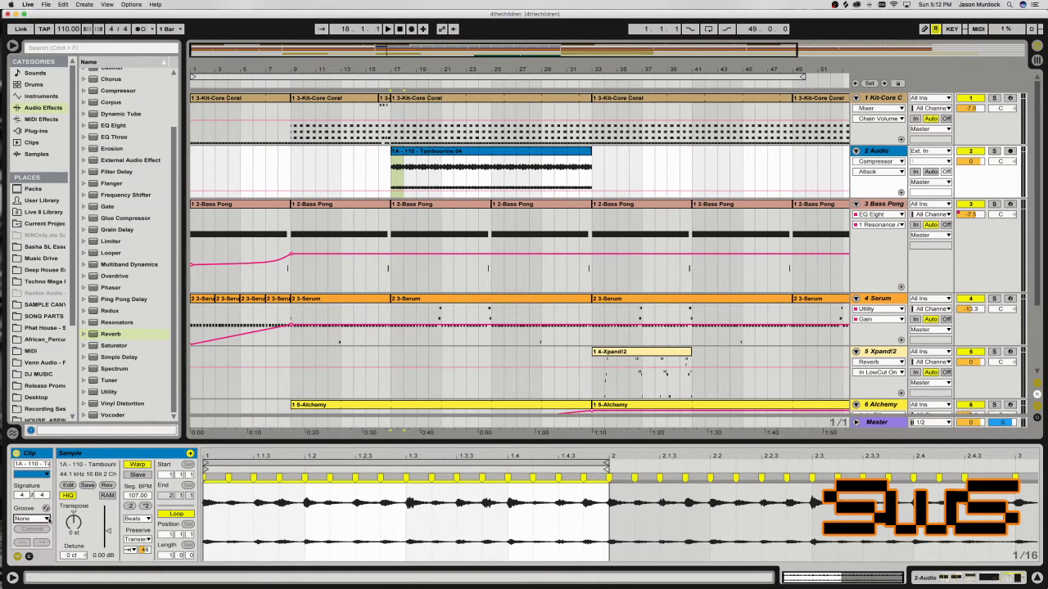
click(386, 167)
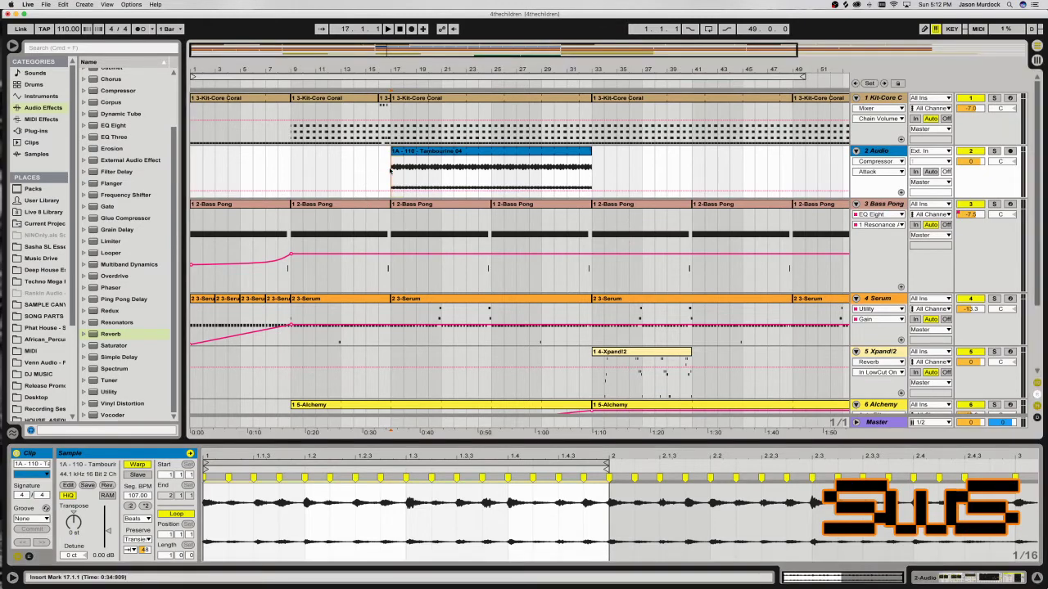
click(22, 519)
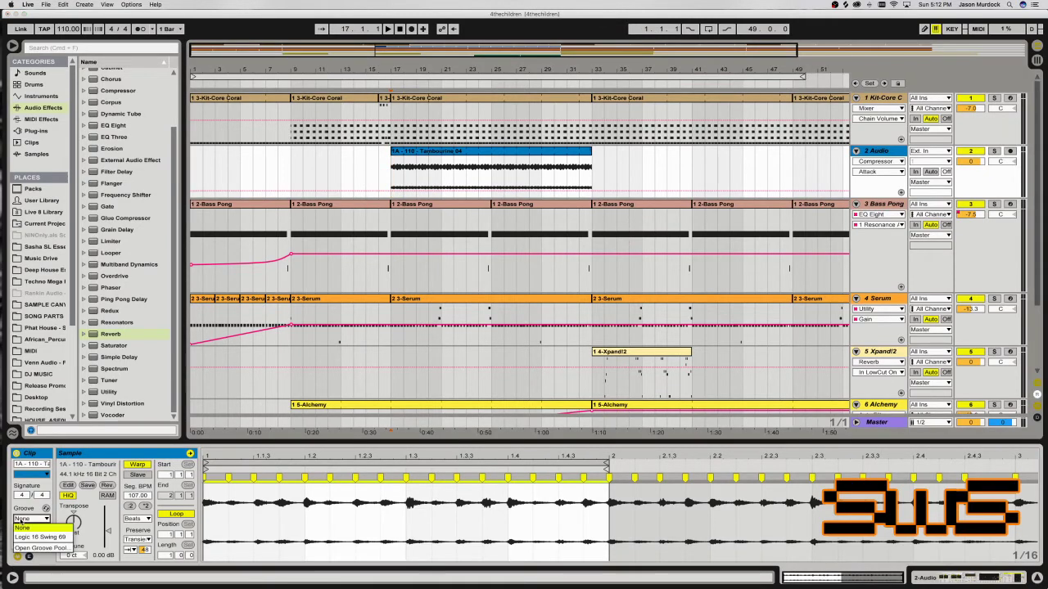
click(22, 519)
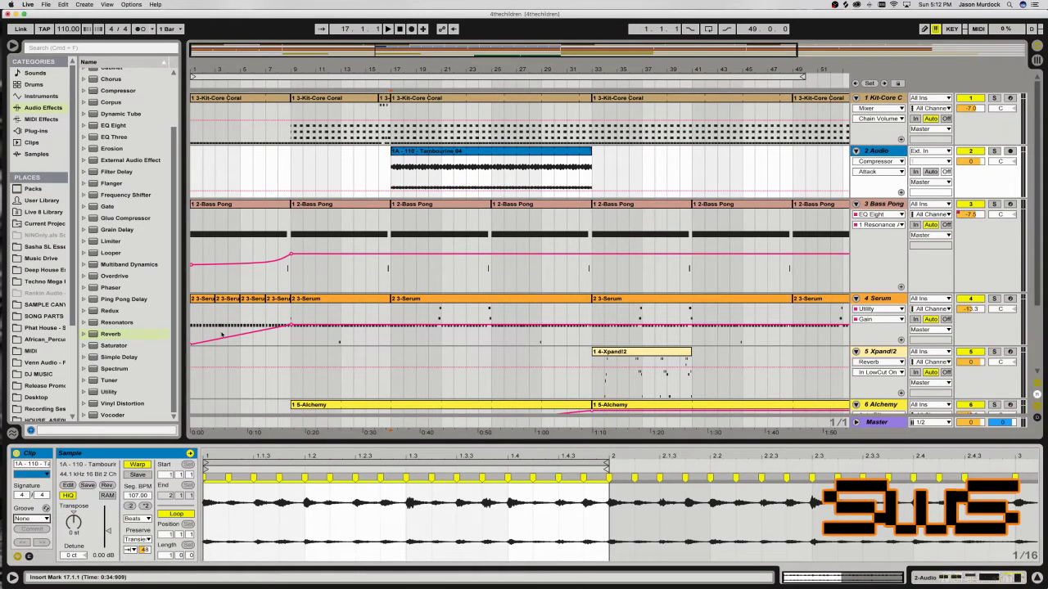
click(30, 519)
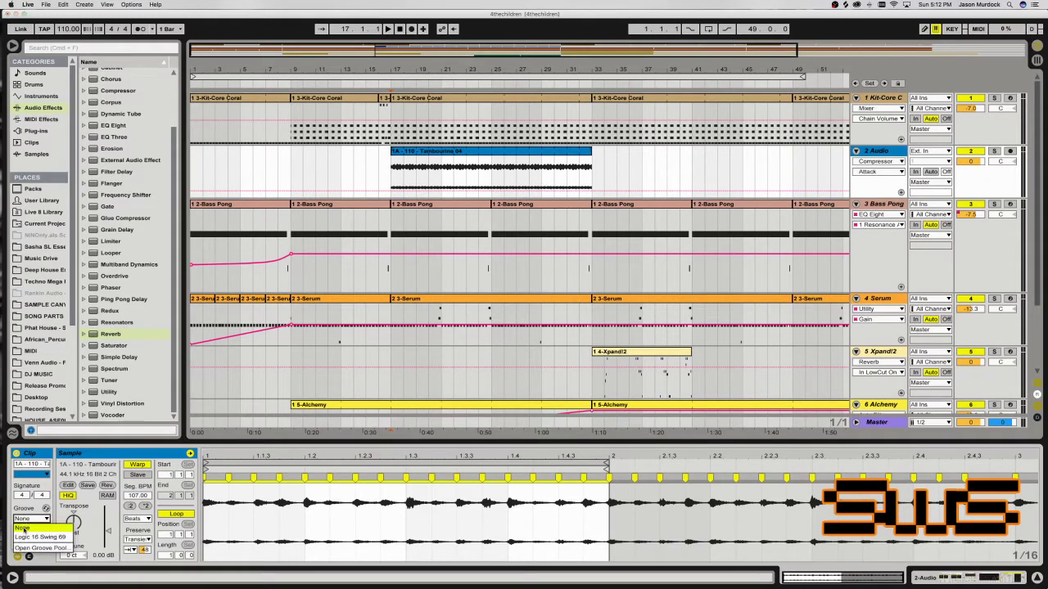
click(31, 538)
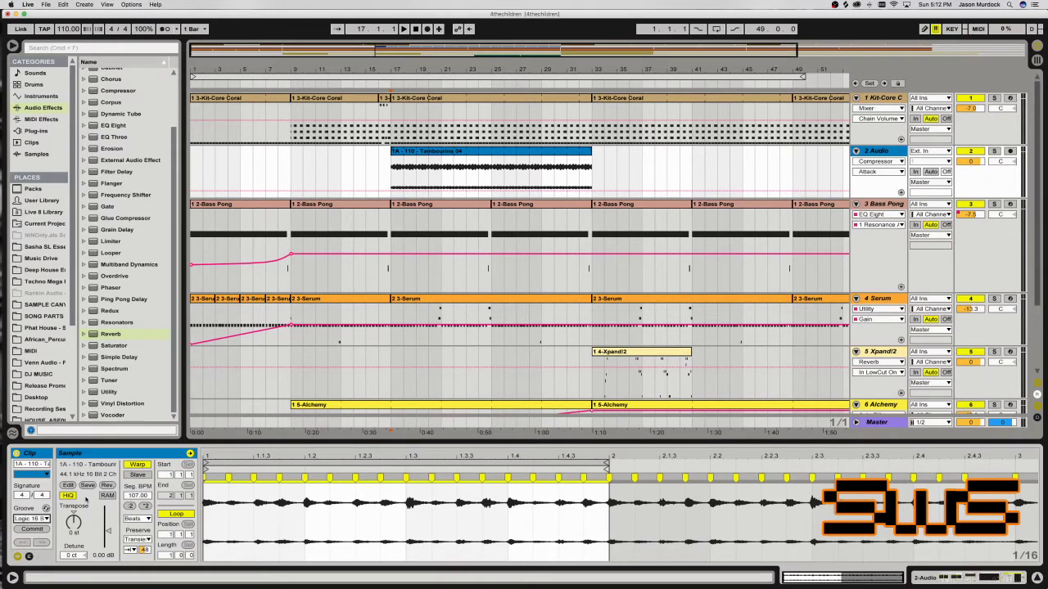
key(space)
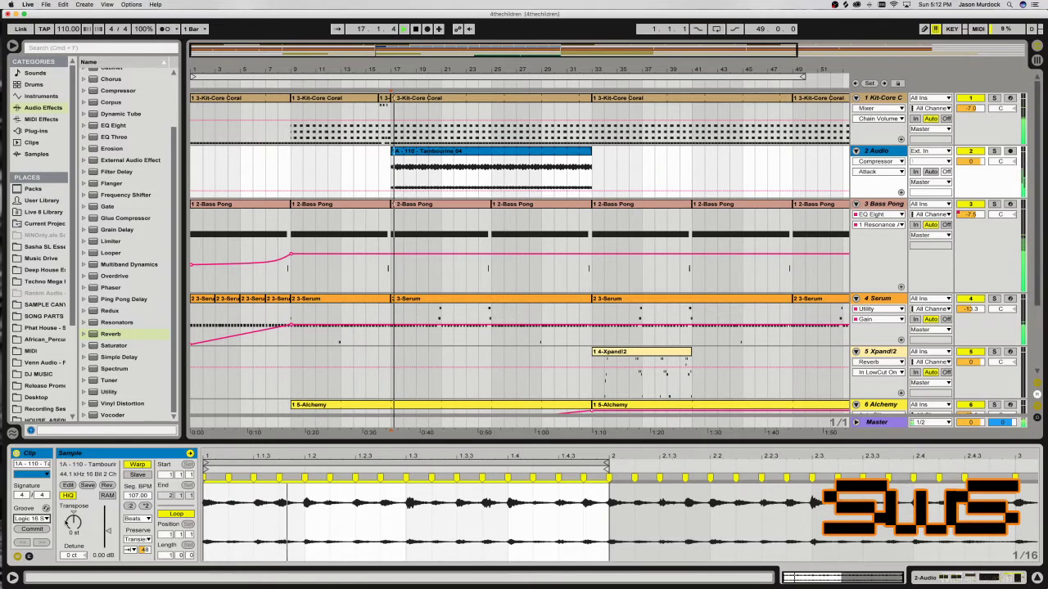
click(32, 519)
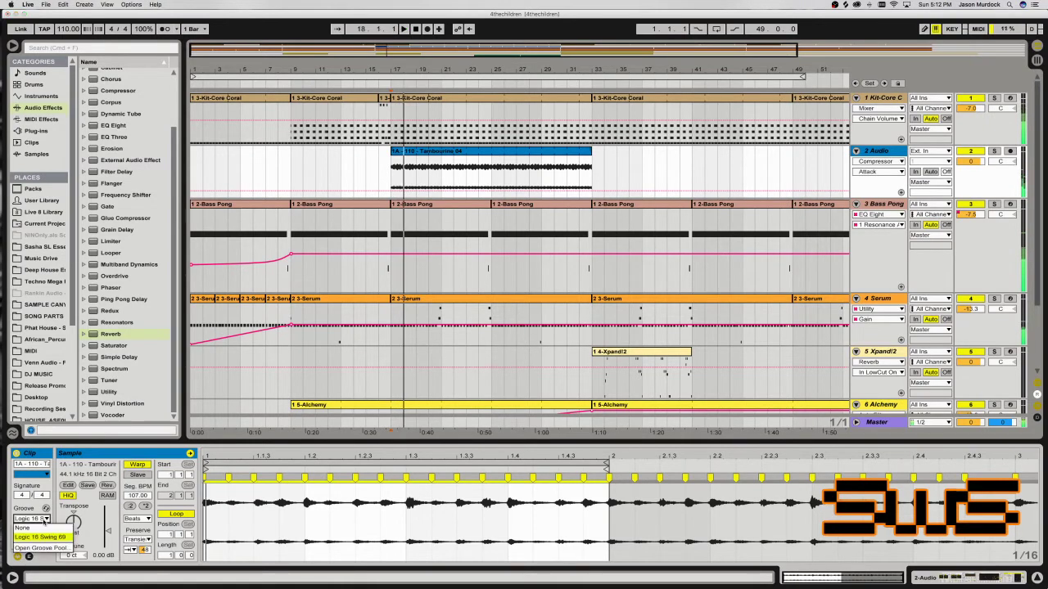
click(43, 529)
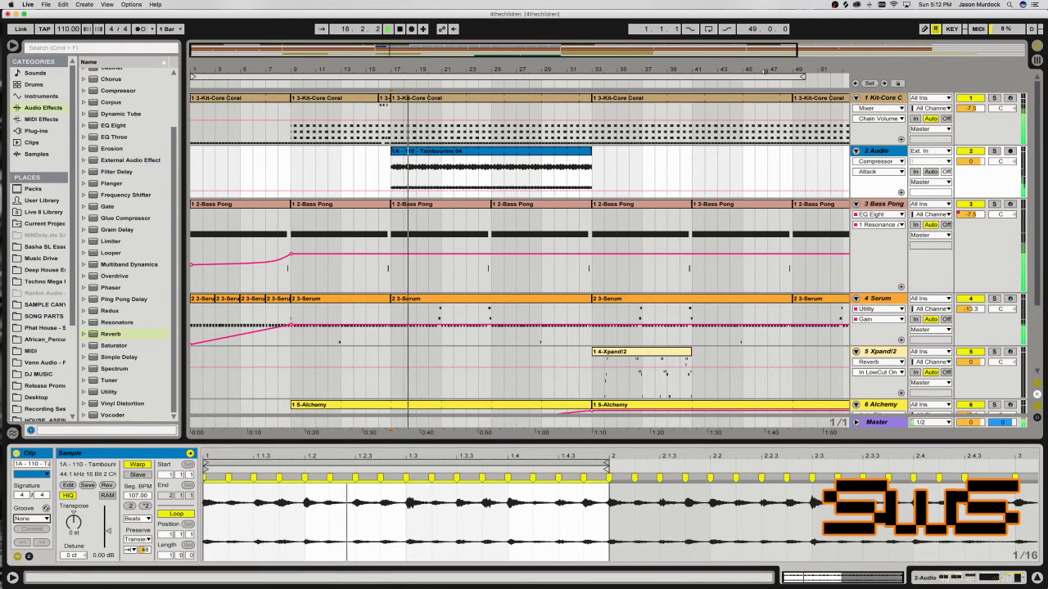
Lower the tambourine track's volume to -2.2 dB during playback, check its devices and stop playback with its clip selected.
click(882, 151)
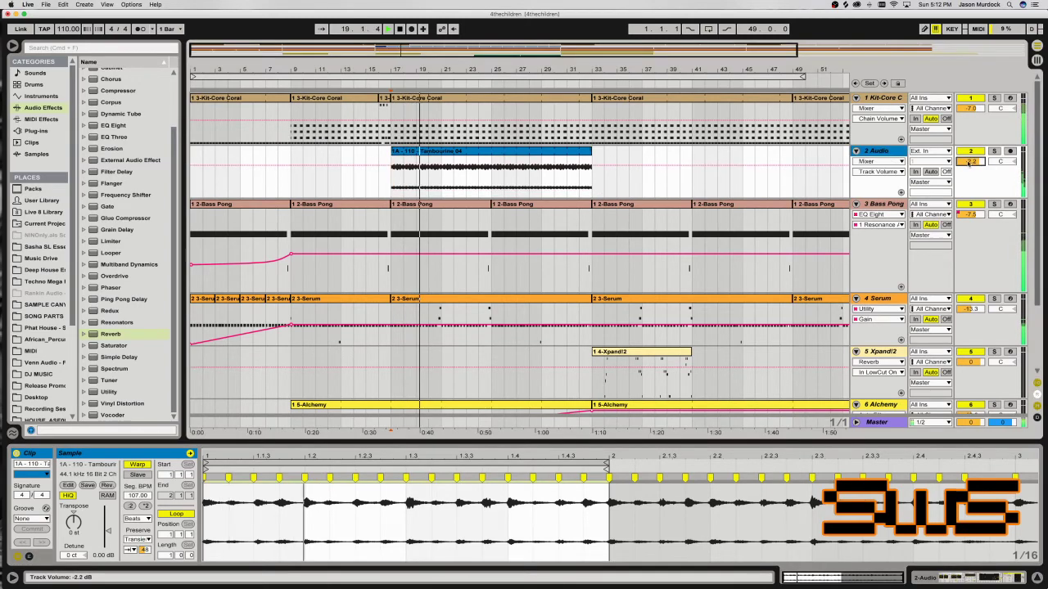
click(893, 152)
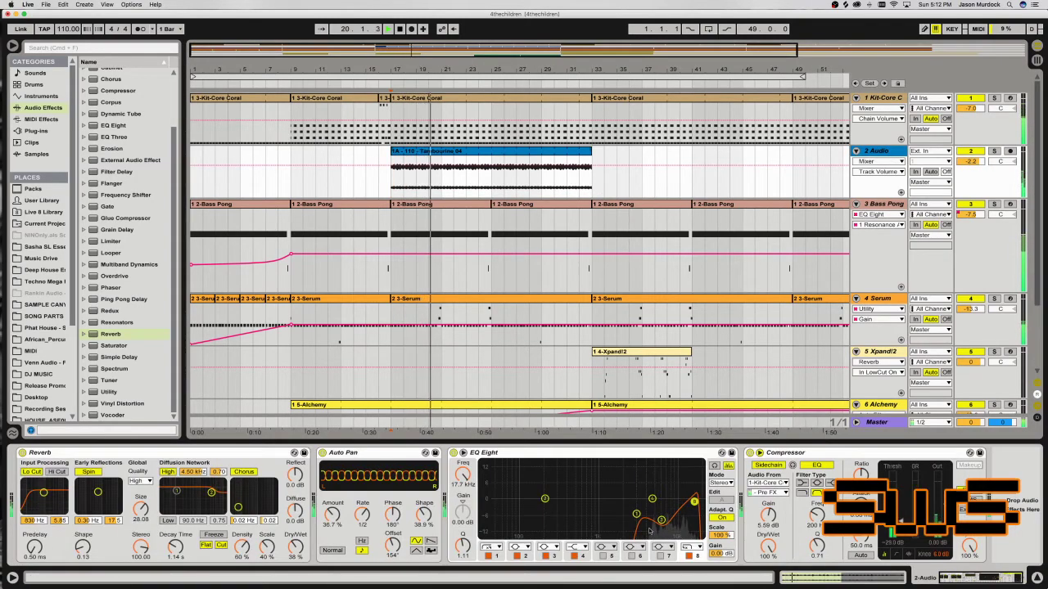
click(505, 152)
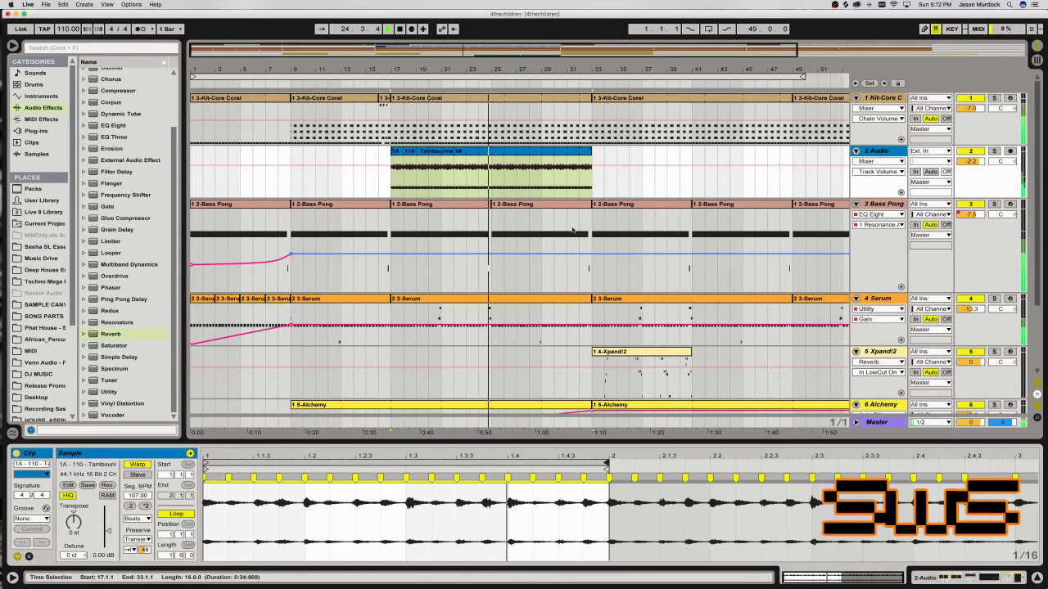
key(space)
Split the Kit-Core clip at 24.4.1 and 25.1.1 to isolate the last beat before bar 25.
click(486, 167)
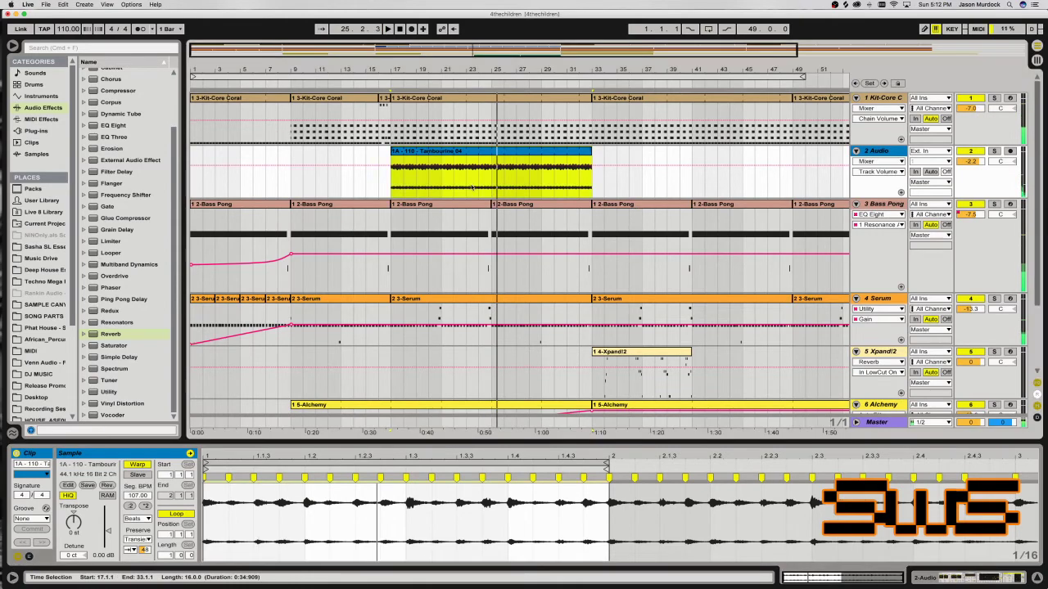
drag(560, 49, 472, 215)
click(493, 172)
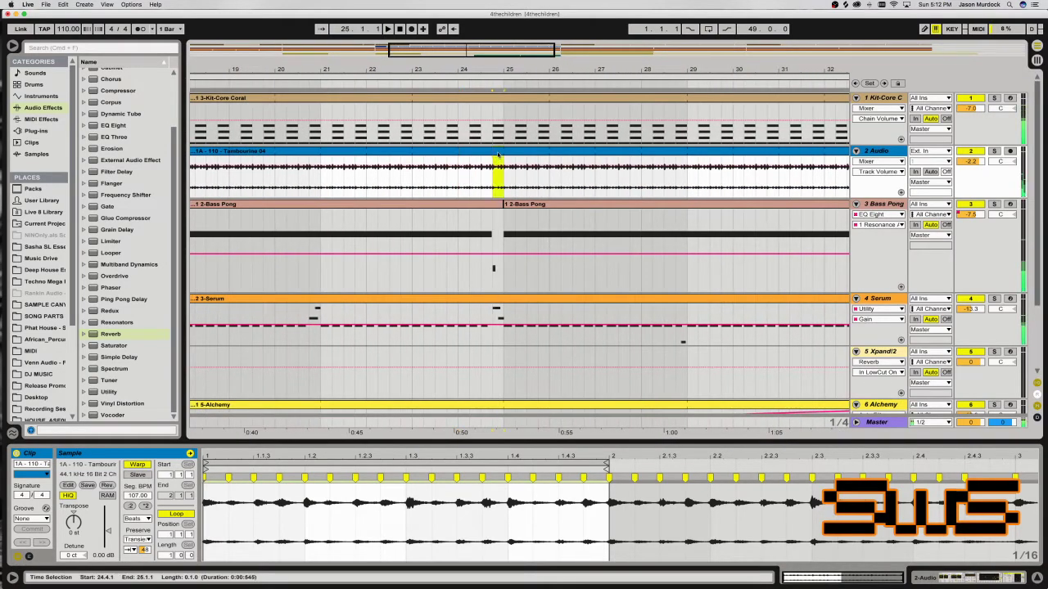
click(495, 133)
click(494, 128)
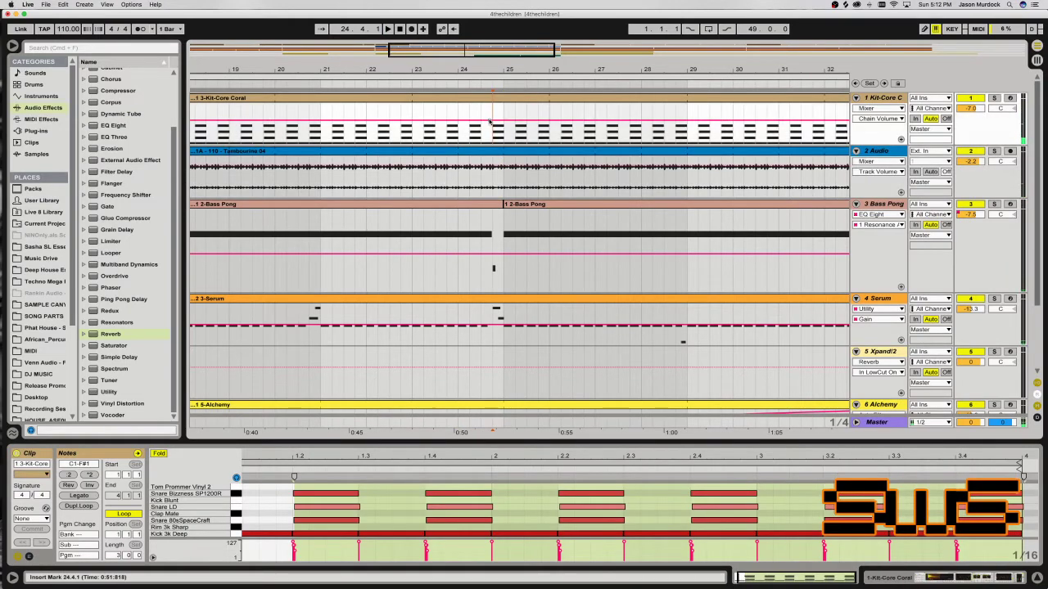
drag(495, 137, 503, 138)
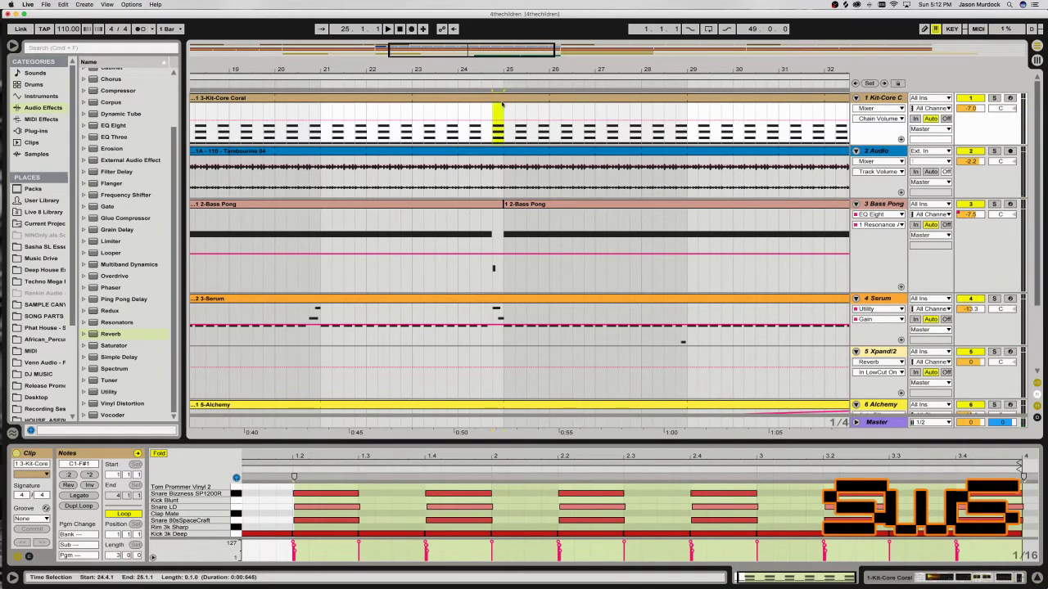
key(super+e)
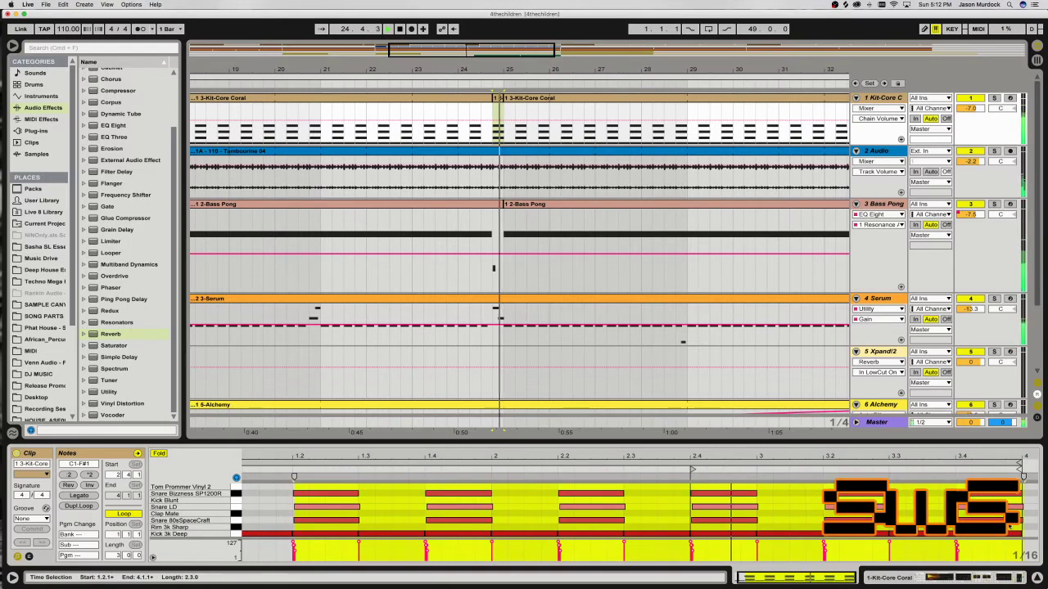
In the isolated one-beat kit clip, shorten the Kick 3k Deep note to 2.4.3, add a velocity 75 kick there and play it.
key(space)
click(754, 534)
key(space)
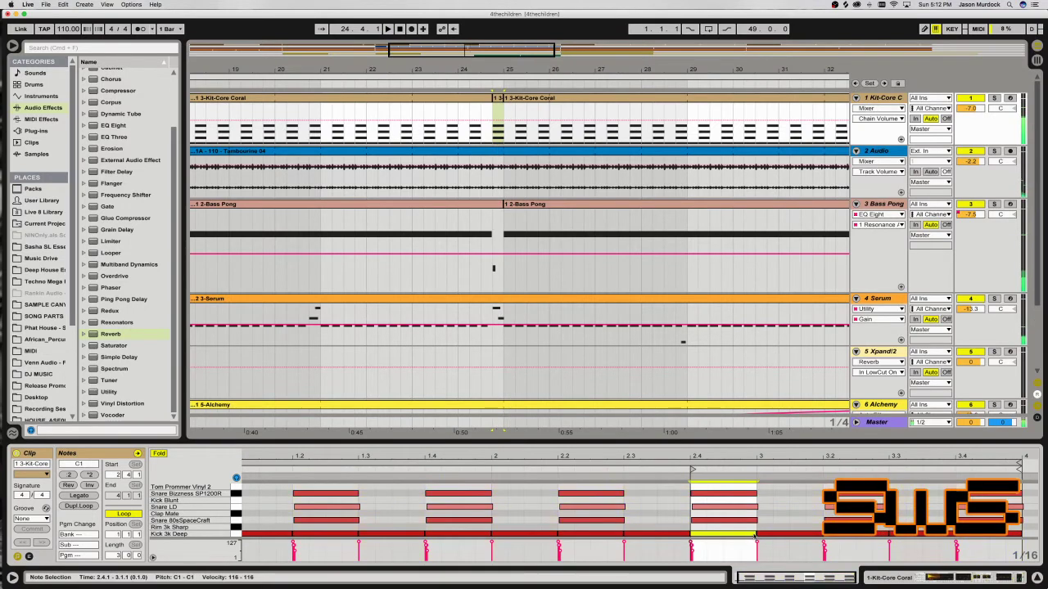
drag(755, 534, 724, 534)
click(727, 534)
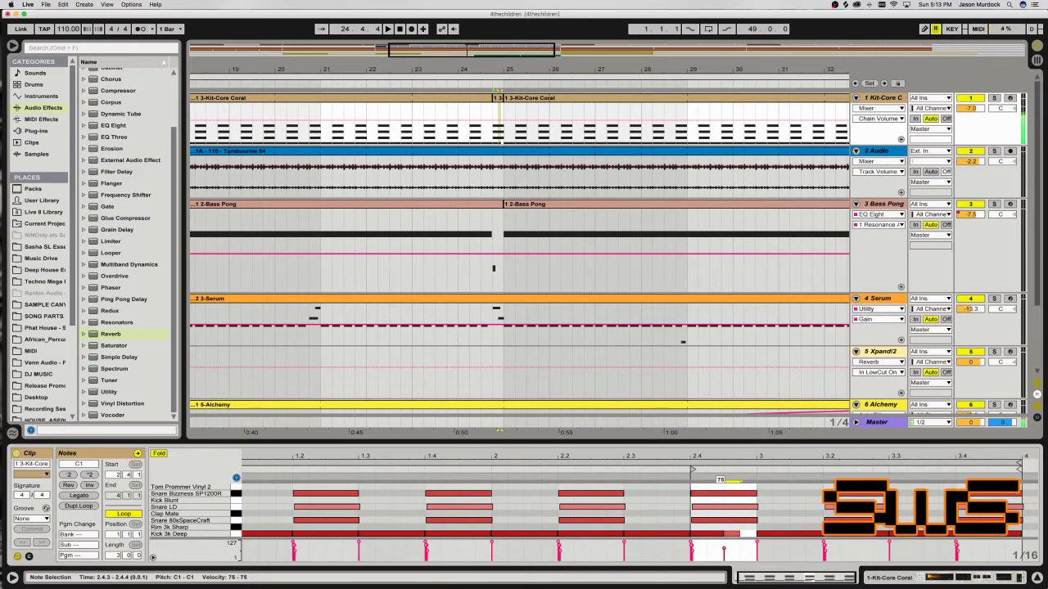
key(space)
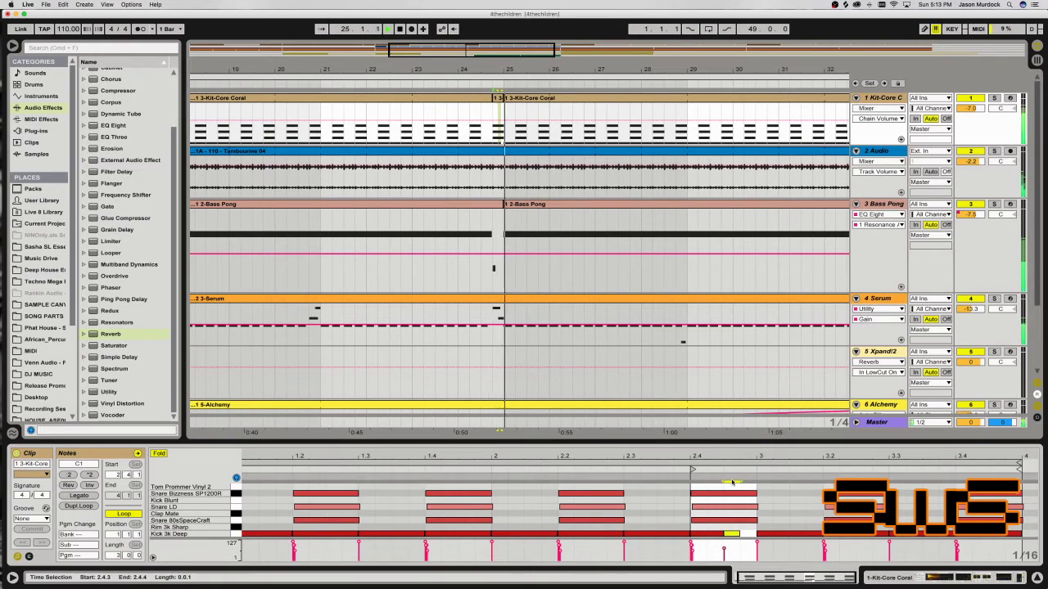
Show the devices of Xpand!2 track 7 and insert the Chord MIDI effect before the instrument.
click(444, 180)
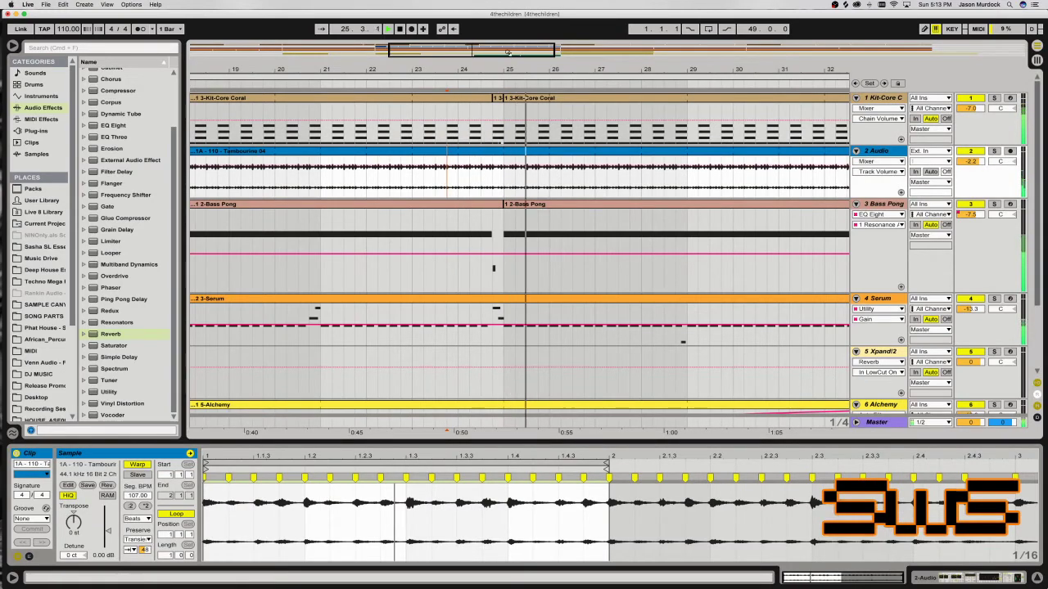
key(minus)
key(minus)
scroll(569, 298, down, 3)
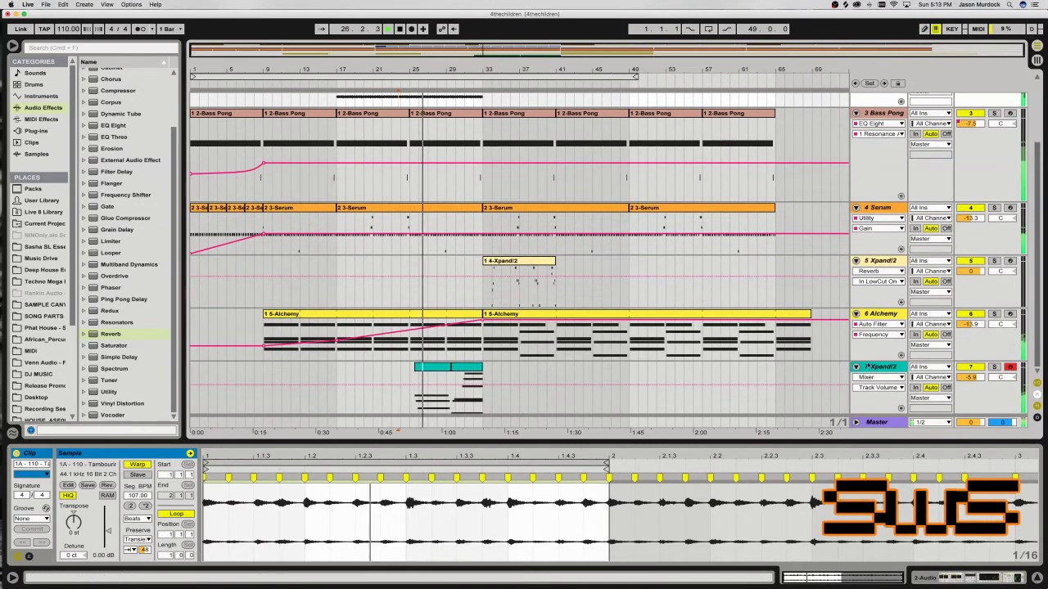
click(826, 402)
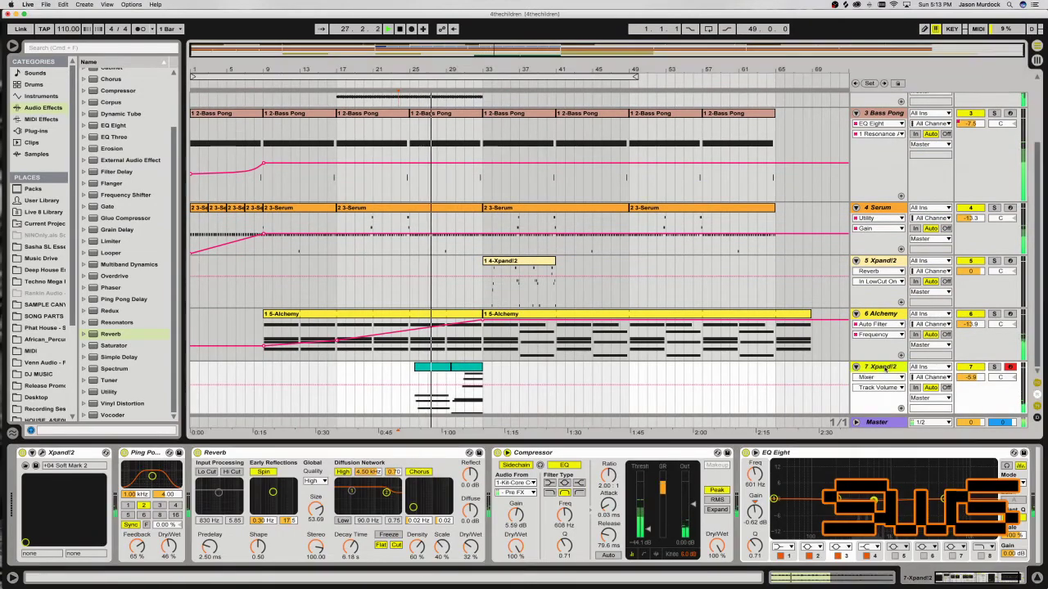
key(space)
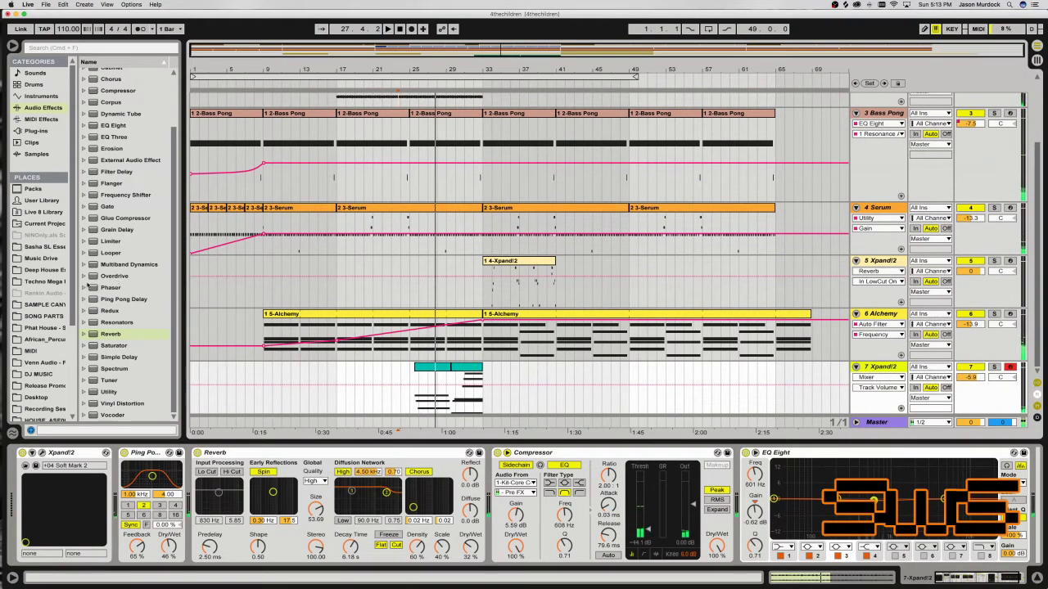
click(37, 130)
click(41, 121)
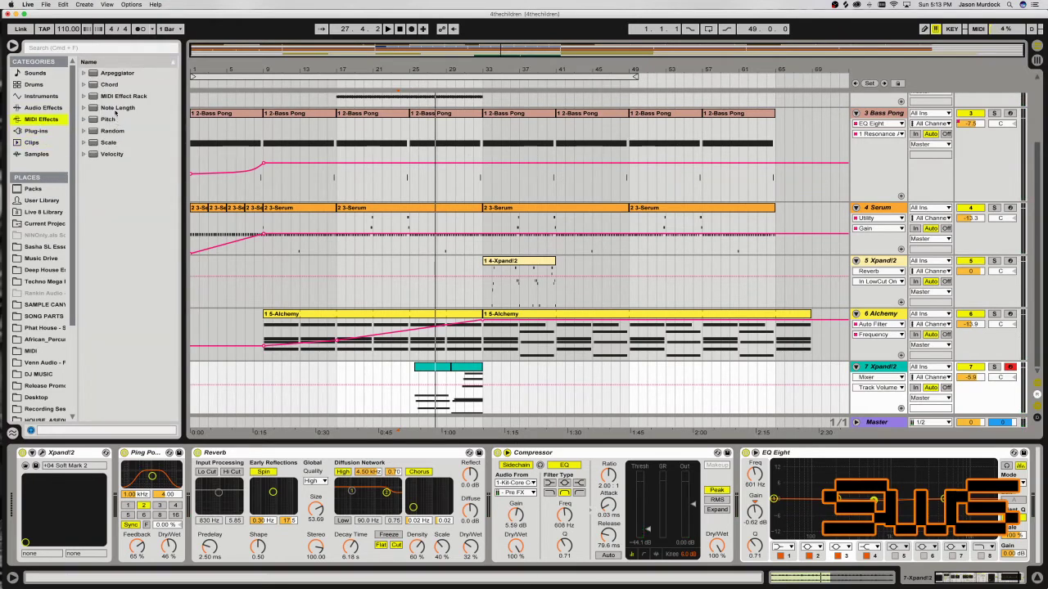
drag(109, 85, 68, 554)
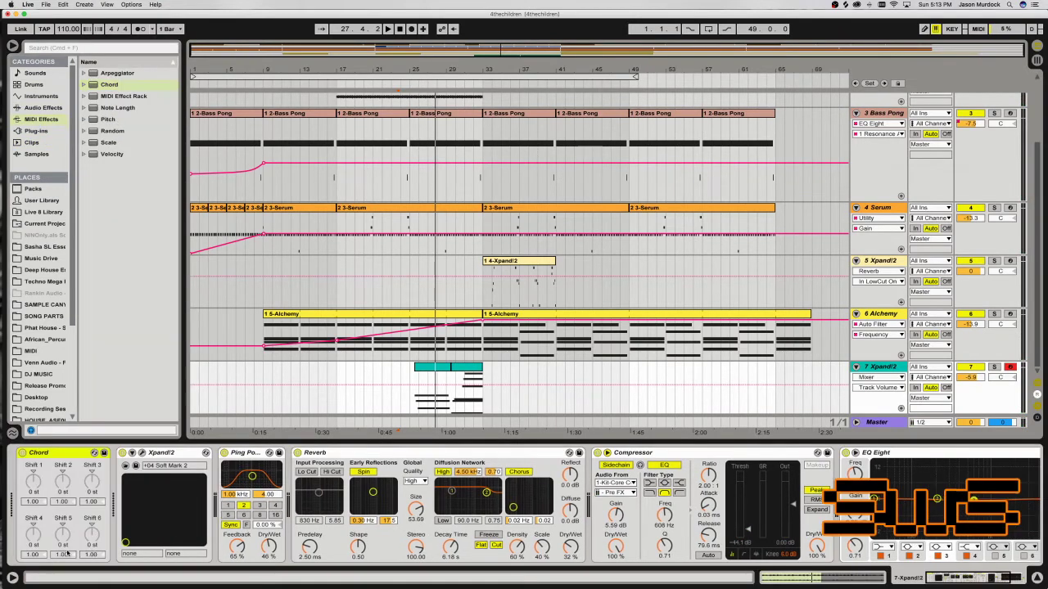
Audition the soloed Xpand!2 track 7 with Chord's Shift 1 at +12 st and Shift 2 at +7 and +9 st.
drag(44, 492, 63, 479)
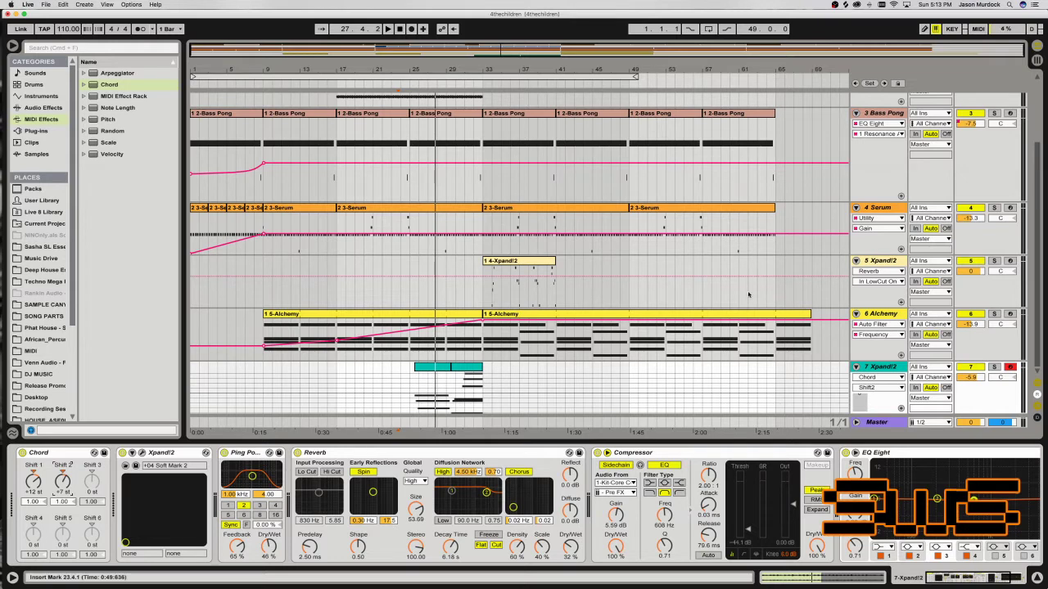
click(995, 262)
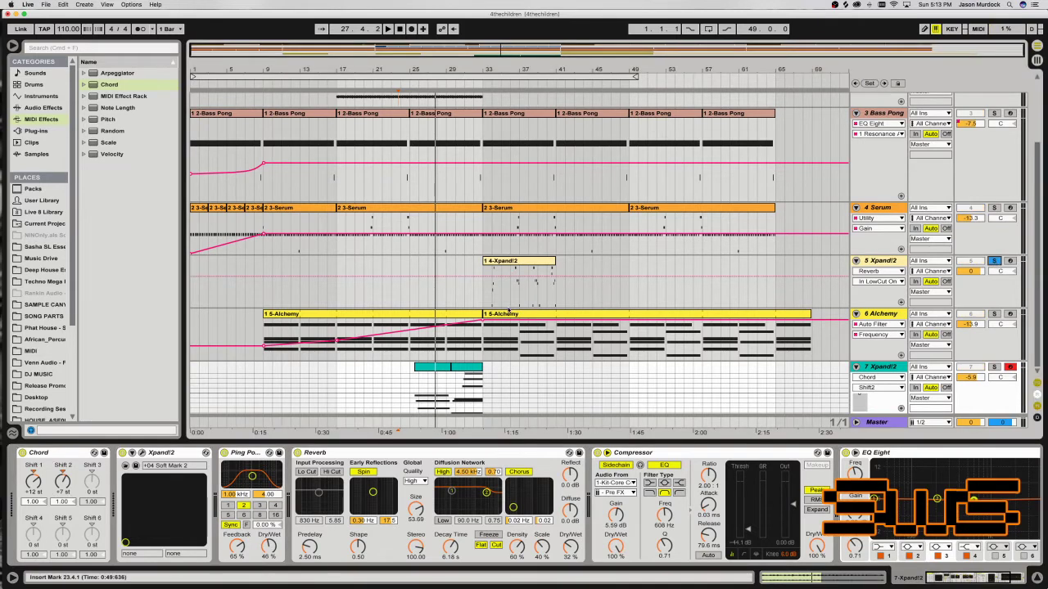
click(994, 366)
click(403, 402)
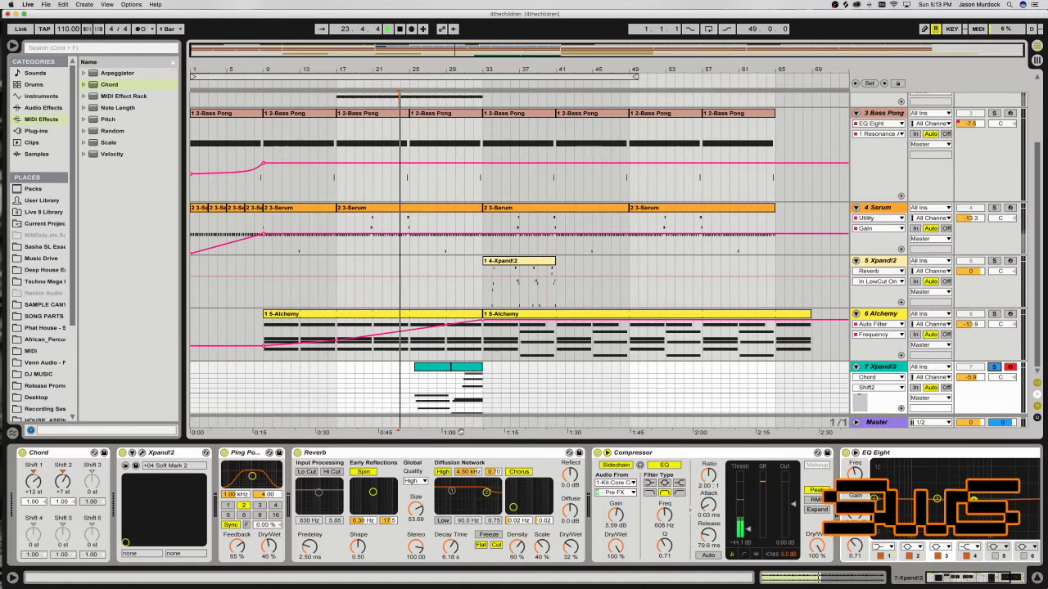
click(63, 492)
key(space)
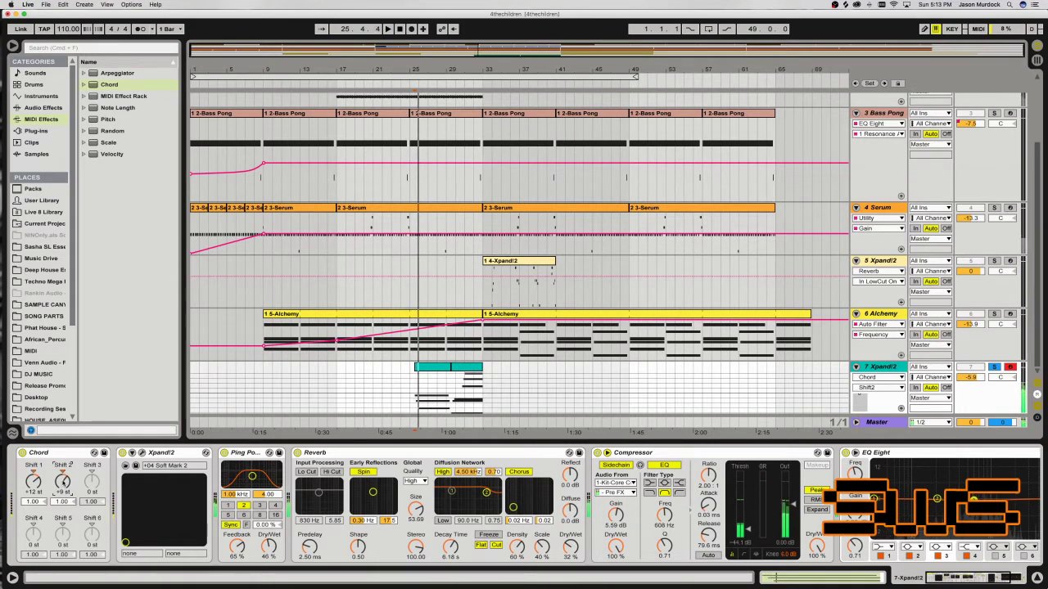
Reset Chord's Shift 2 to 0 st, set Shift 1 to -7 st and unsolo track 7, keeping Shift 1's velocity at 1.00.
drag(63, 492, 79, 502)
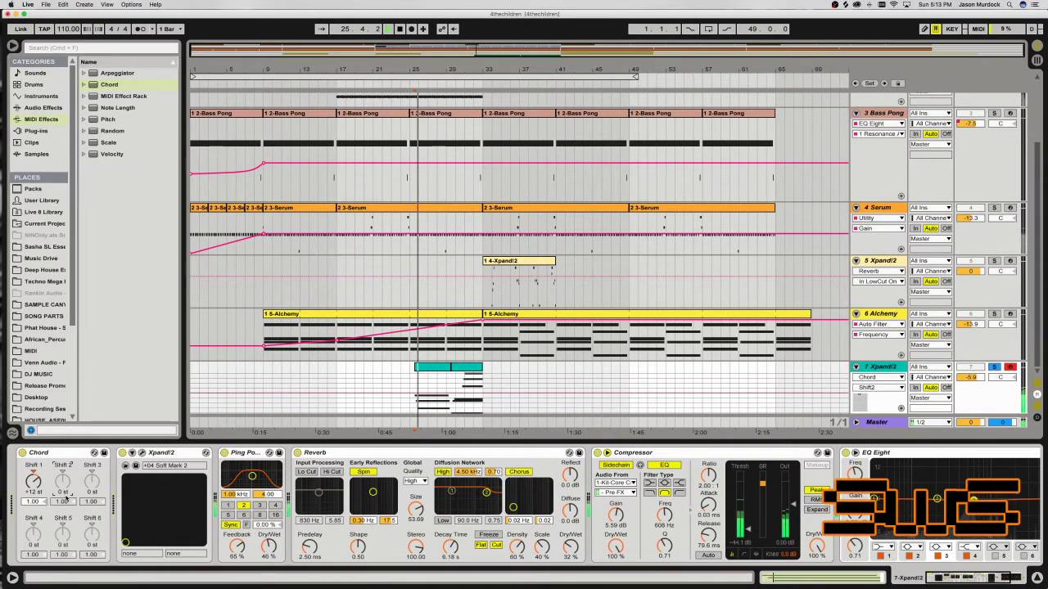
click(33, 492)
text(-7)
key(Return)
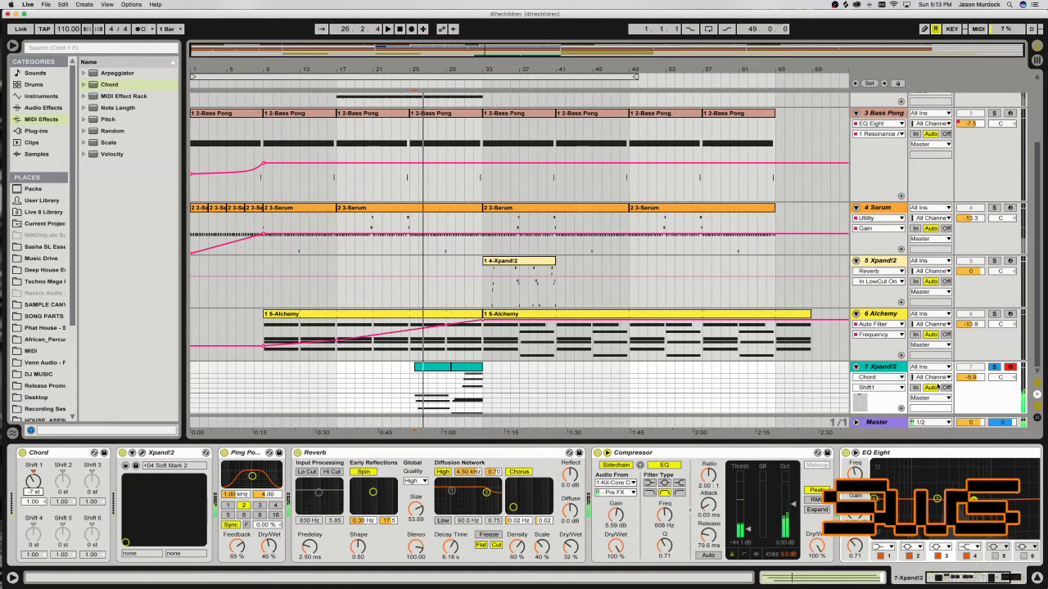
key(space)
key(space)
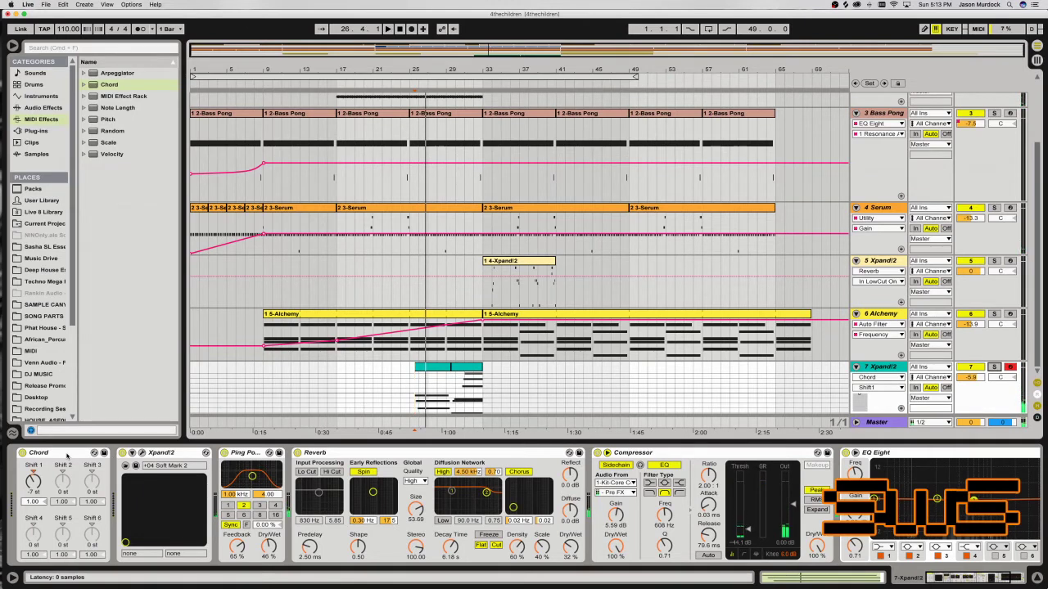
drag(37, 503, 47, 505)
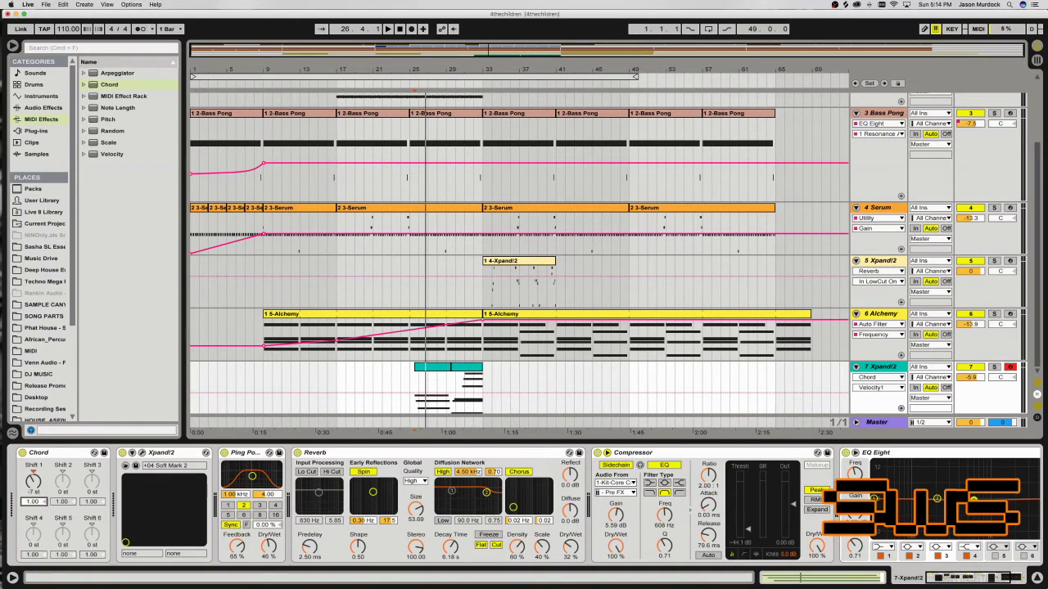
Solo Xpand!2 track 7 and audition Chord's -7 st Shift 1 voice at lowered velocity and at 1.00.
drag(46, 504, 47, 520)
key(space)
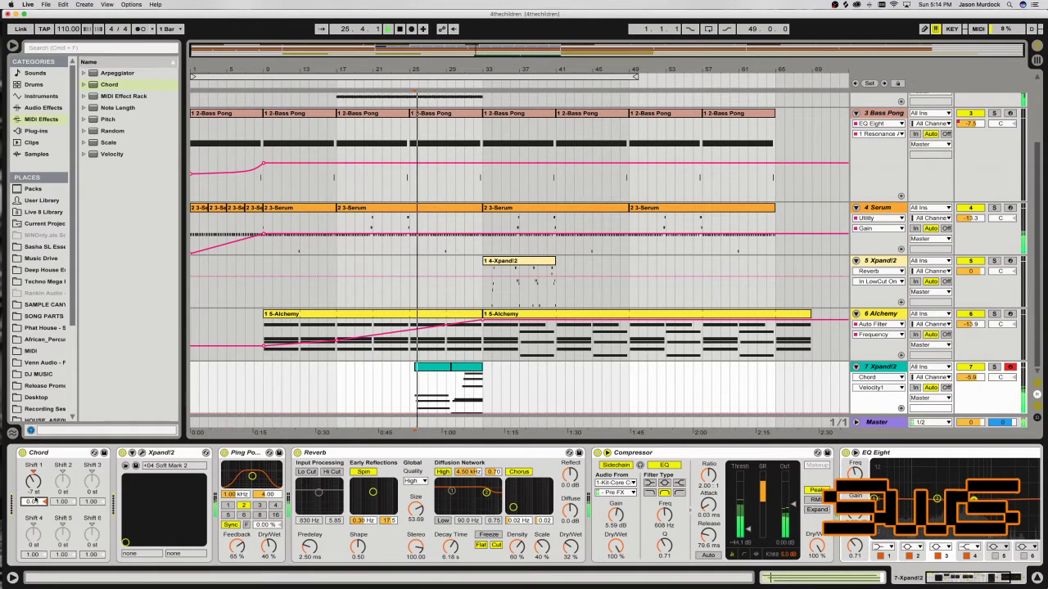
click(993, 367)
key(space)
key(space)
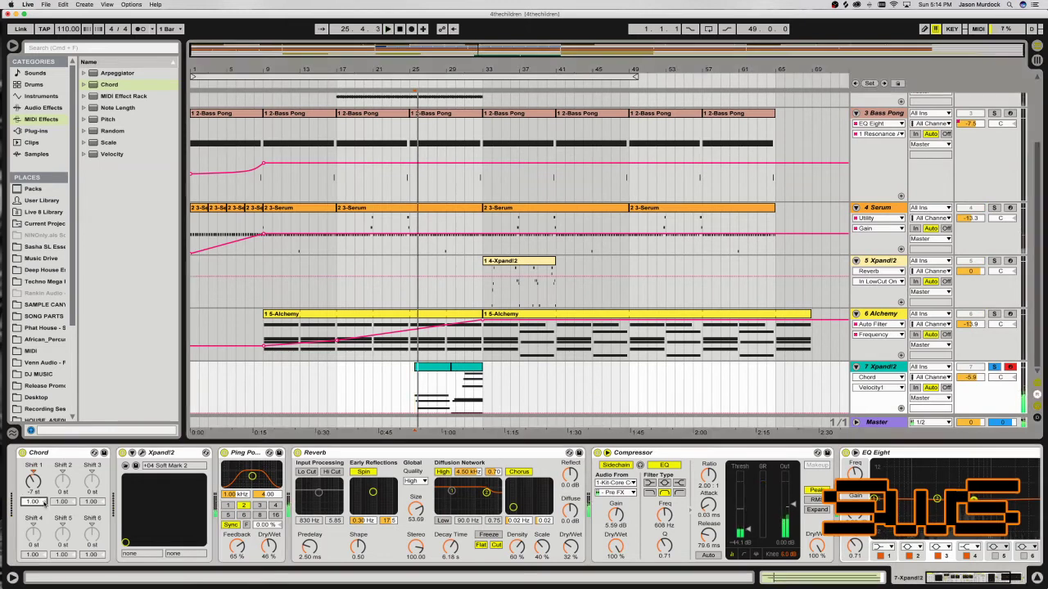
key(space)
key(space)
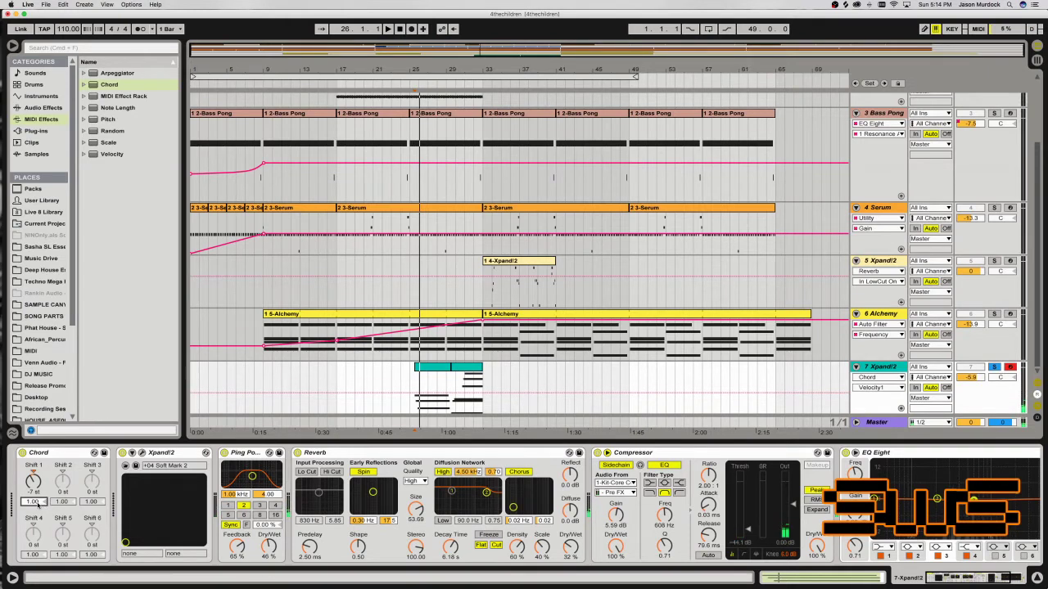
key(space)
key(space)
Set Chord's Shift 1 velocity to 0.49 and Shift 2 to +12 st at velocity 0.69, and play the unsoloed mix from bar 25.
drag(33, 501, 63, 459)
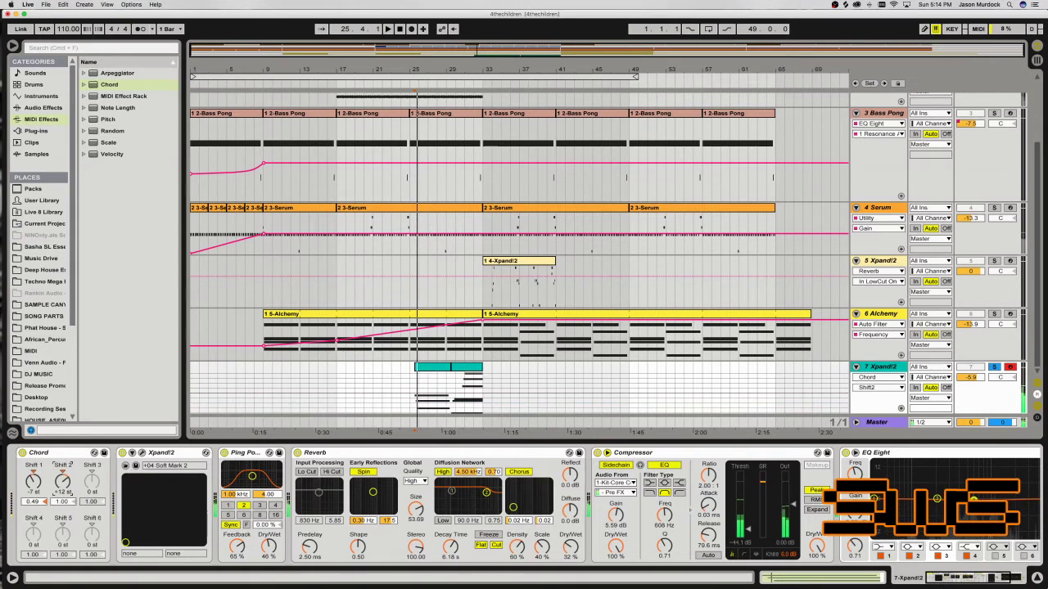
drag(63, 501, 63, 512)
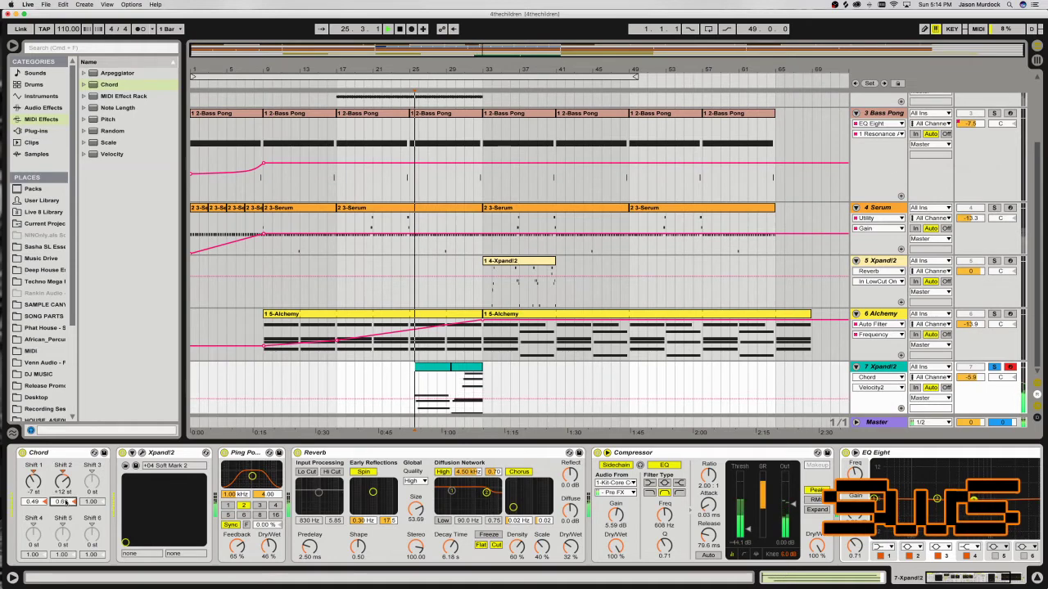
click(413, 346)
key(space)
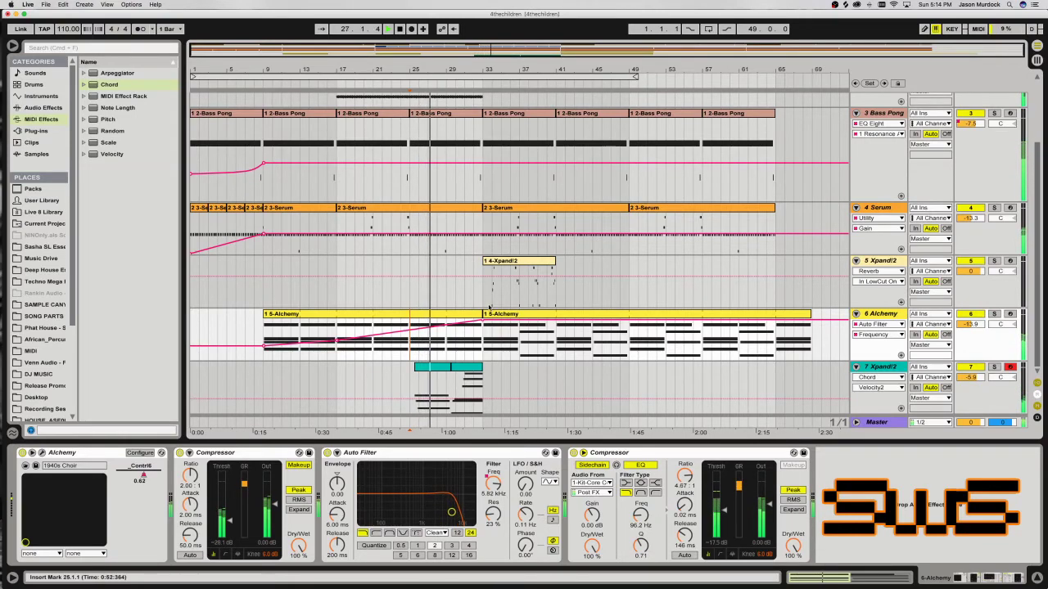
On the tambourine track's Reverb, set the diffusion network's High filter to 9.93 kHz with a value of 1.00.
scroll(490, 302, up, 3)
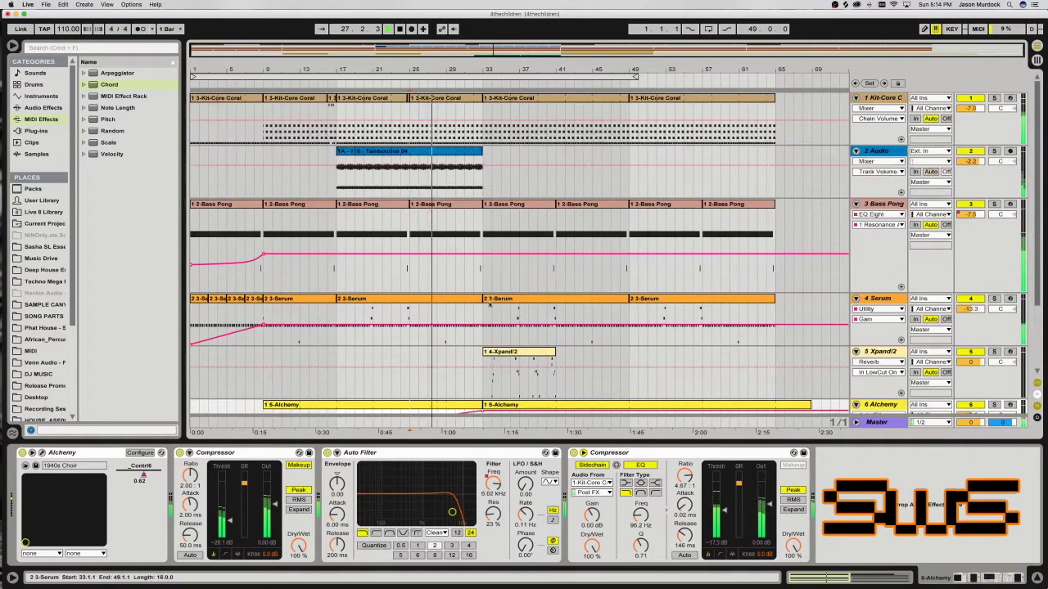
click(881, 153)
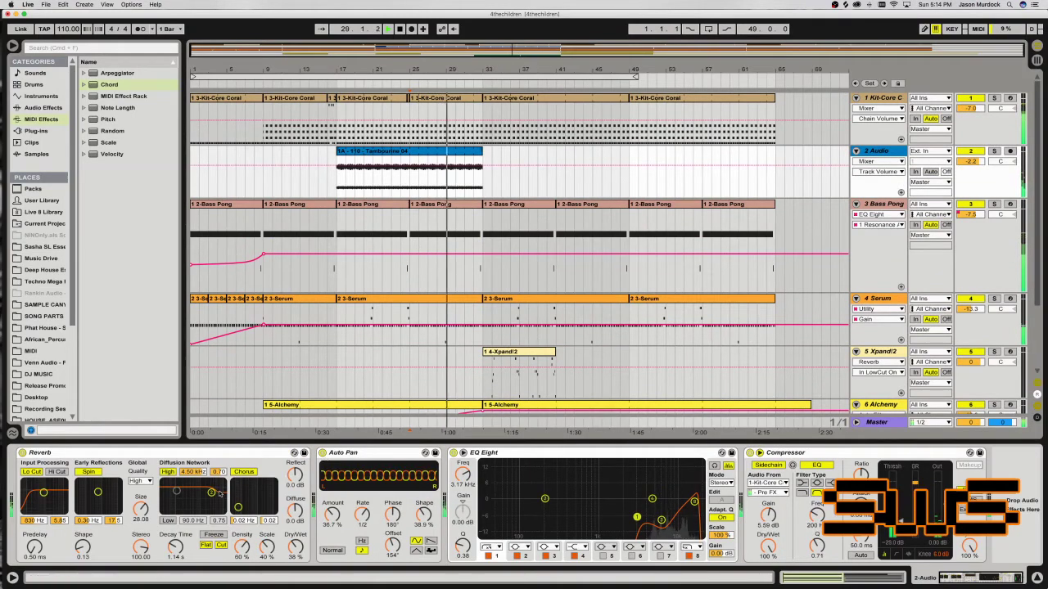
drag(212, 494, 219, 482)
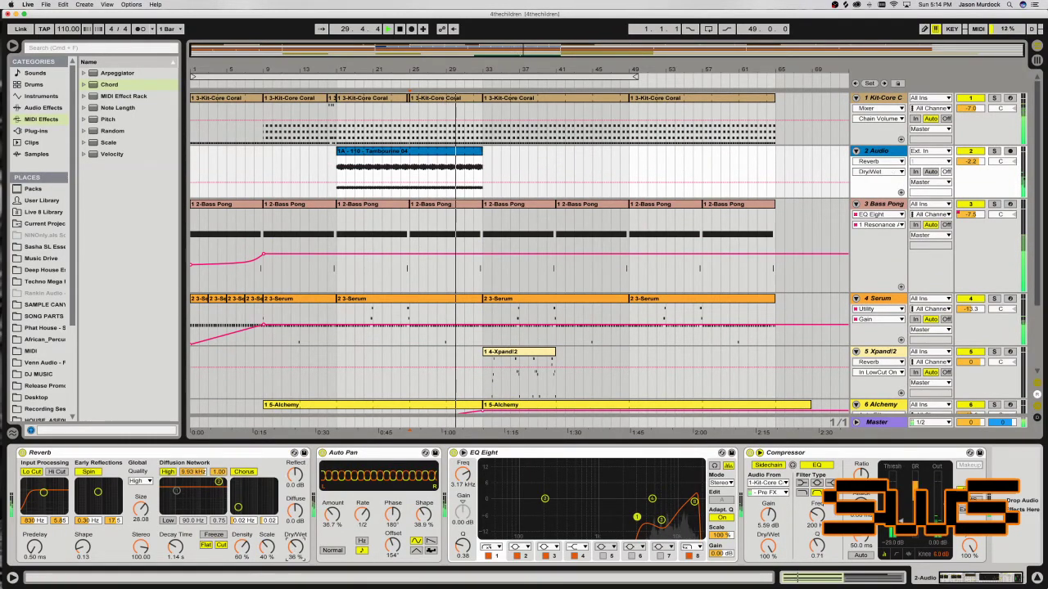
scroll(494, 330, down, 4)
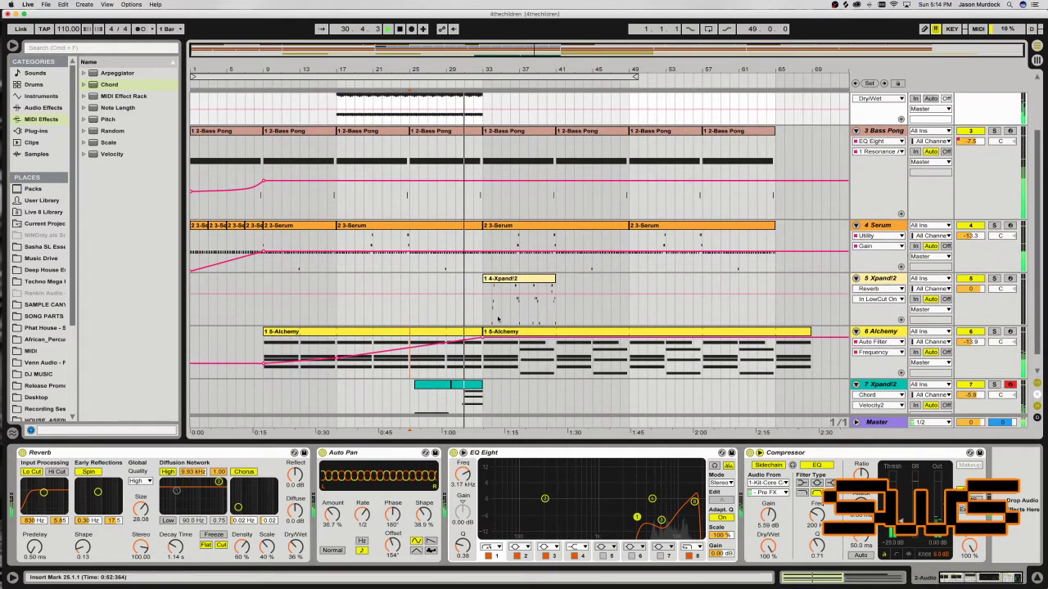
click(496, 318)
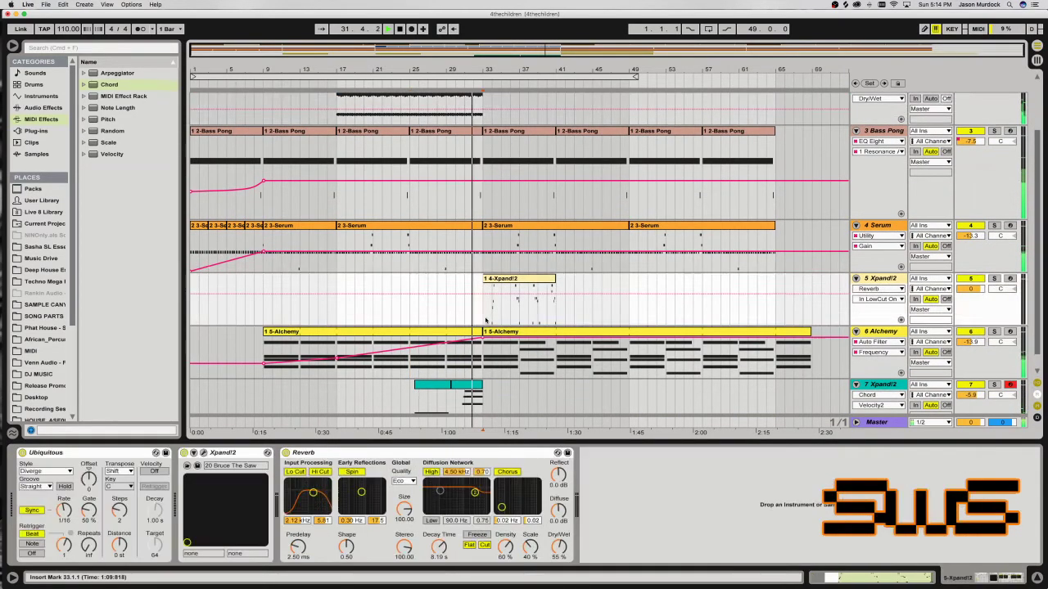
scroll(488, 315, up, 4)
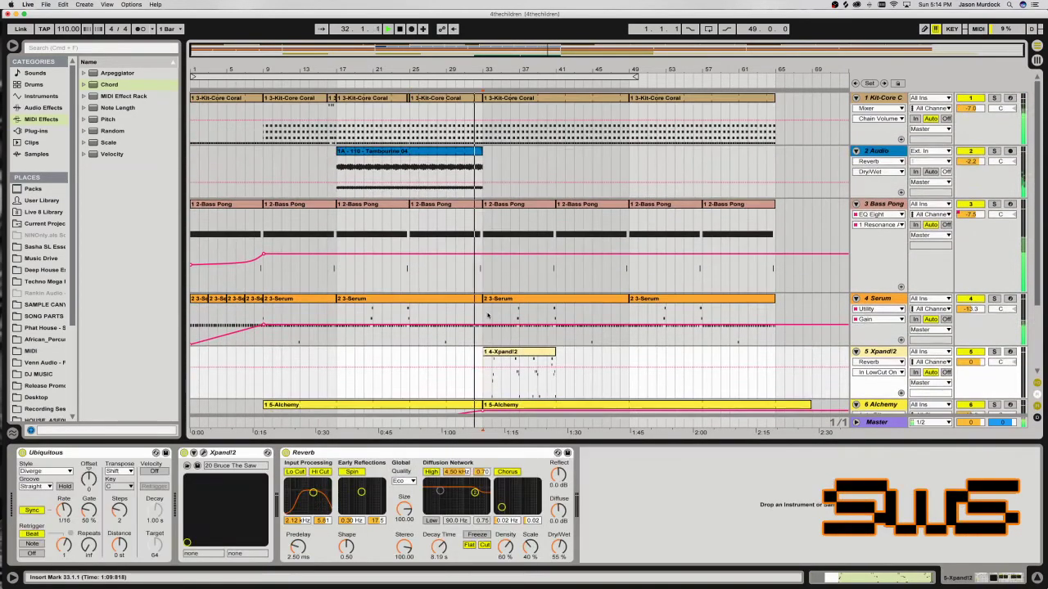
Copy the one-bar Kit-Core fill clip from bar 16 to bar 32 on track 1.
click(331, 98)
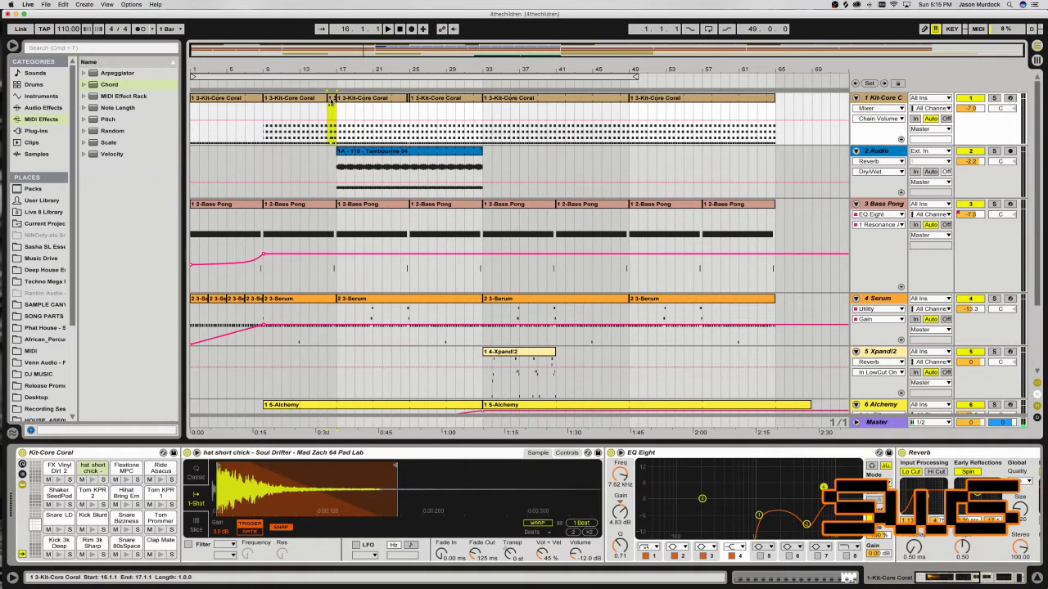
click(473, 114)
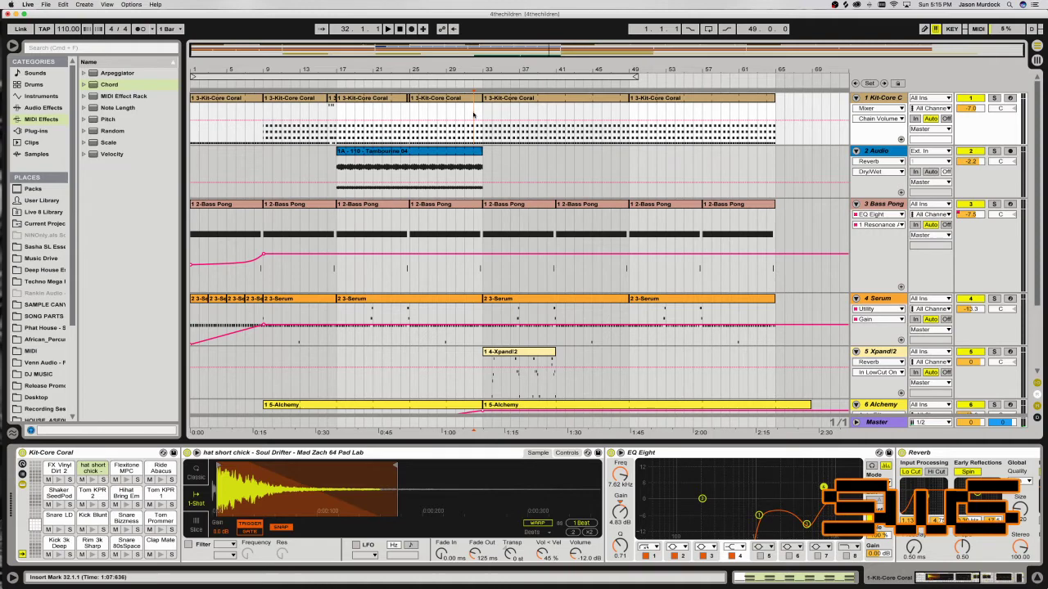
key(shift+Right)
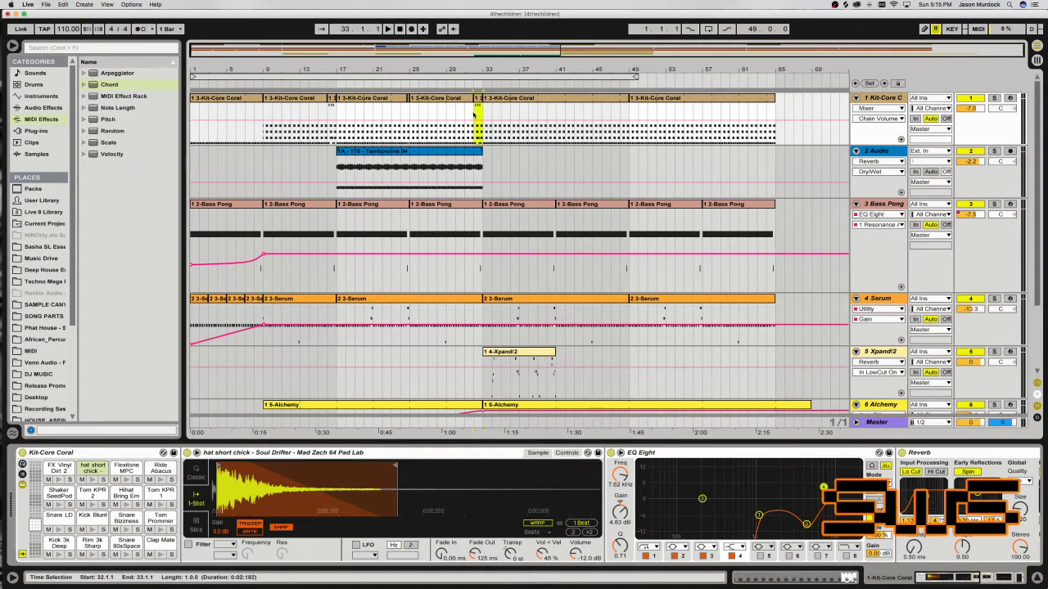
scroll(470, 131, down, 1)
scroll(467, 148, up, 1)
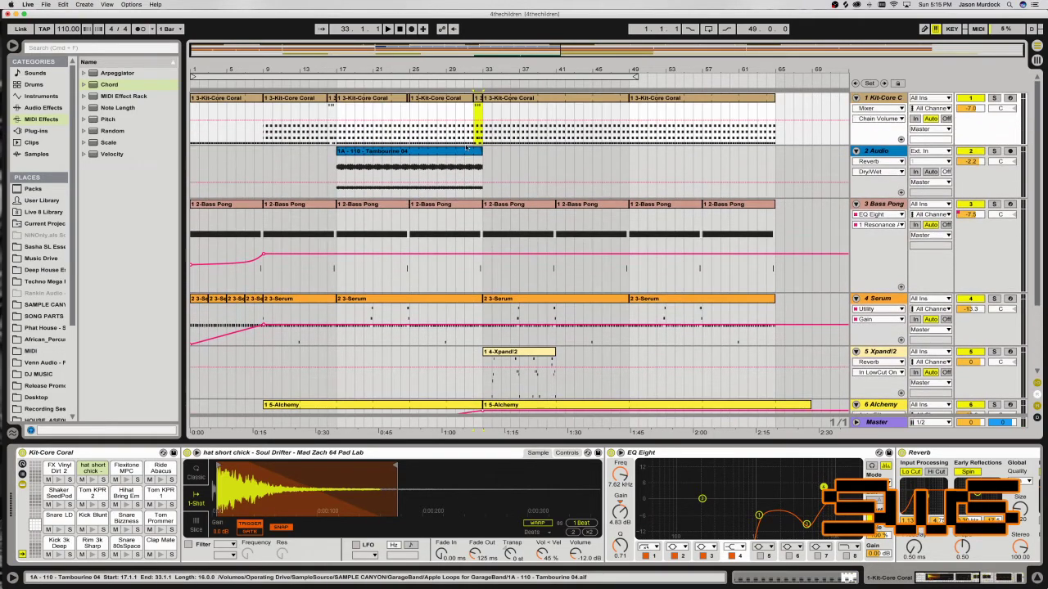
Play the mix from bar 32 to check the copied drum fill leading into bar 33.
scroll(467, 148, down, 3)
scroll(467, 148, up, 3)
scroll(476, 227, down, 3)
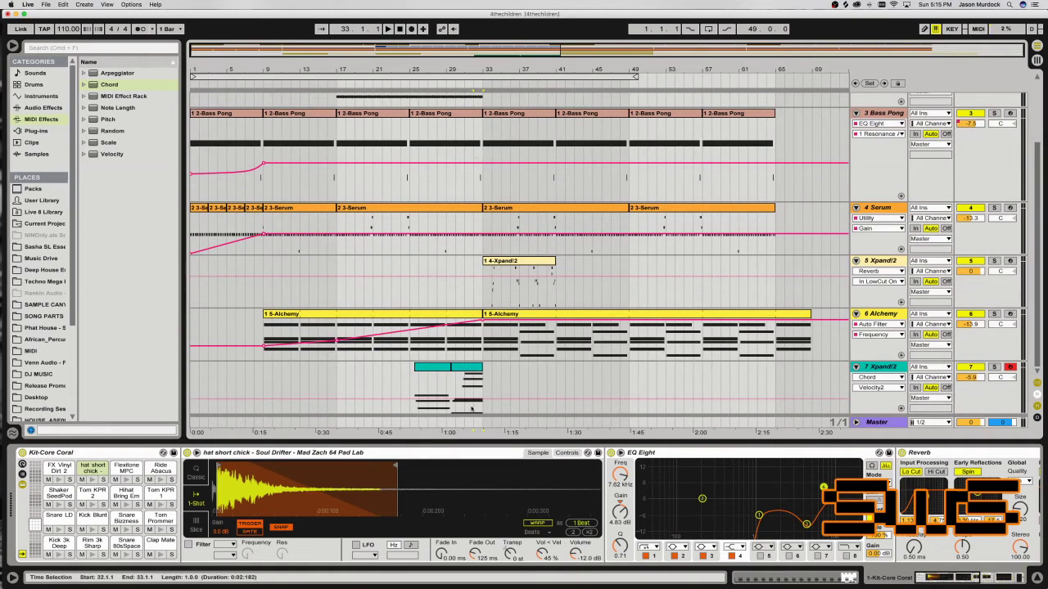
click(471, 409)
scroll(474, 405, up, 3)
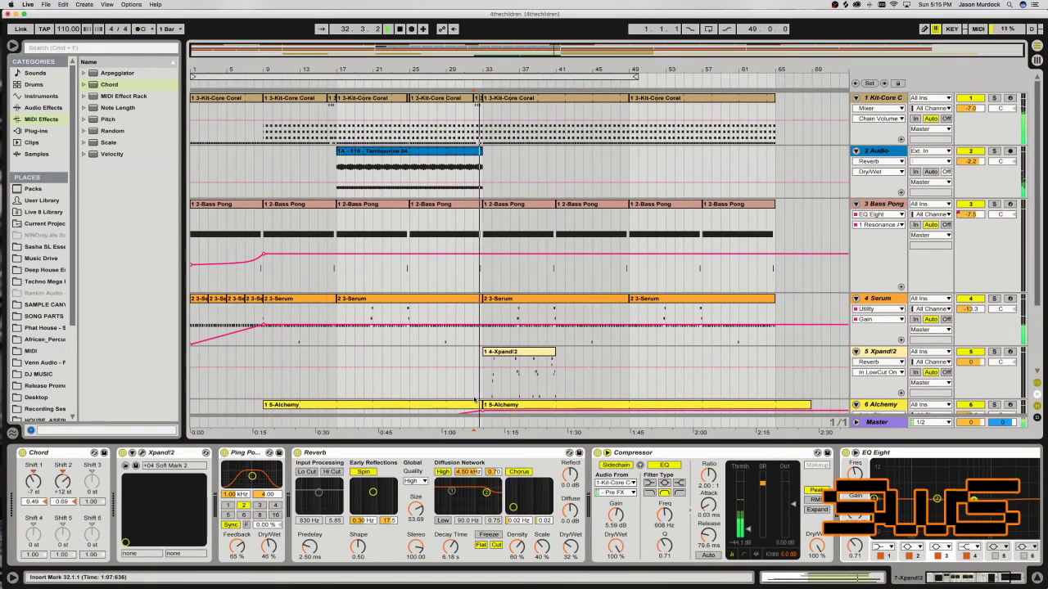
click(479, 98)
key(space)
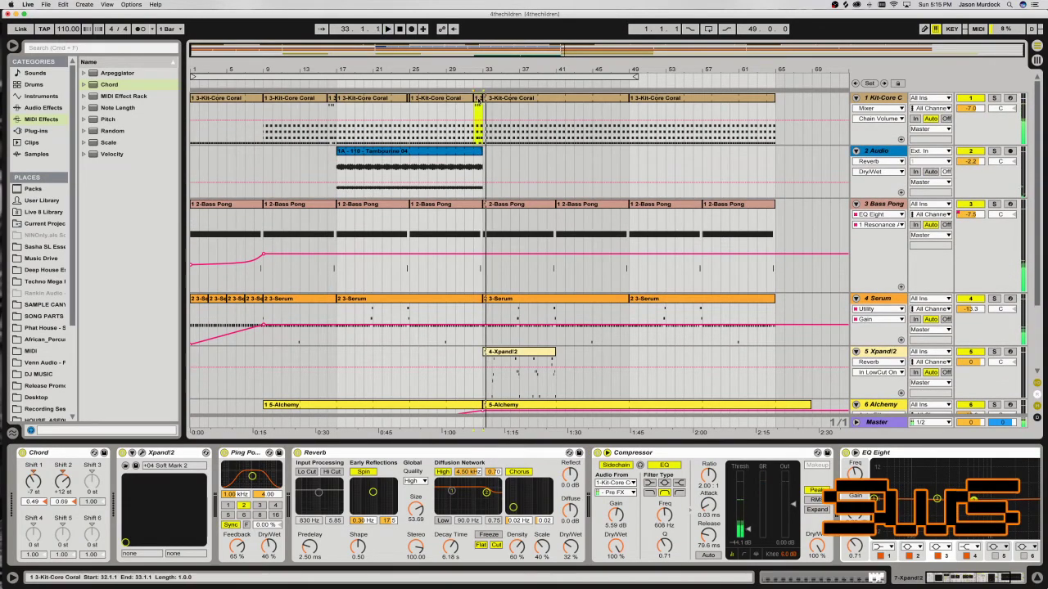
Insert a Simple Delay between EQ Eight and Reverb on the Kit-Core rack's hat short chick pad.
double_click(479, 98)
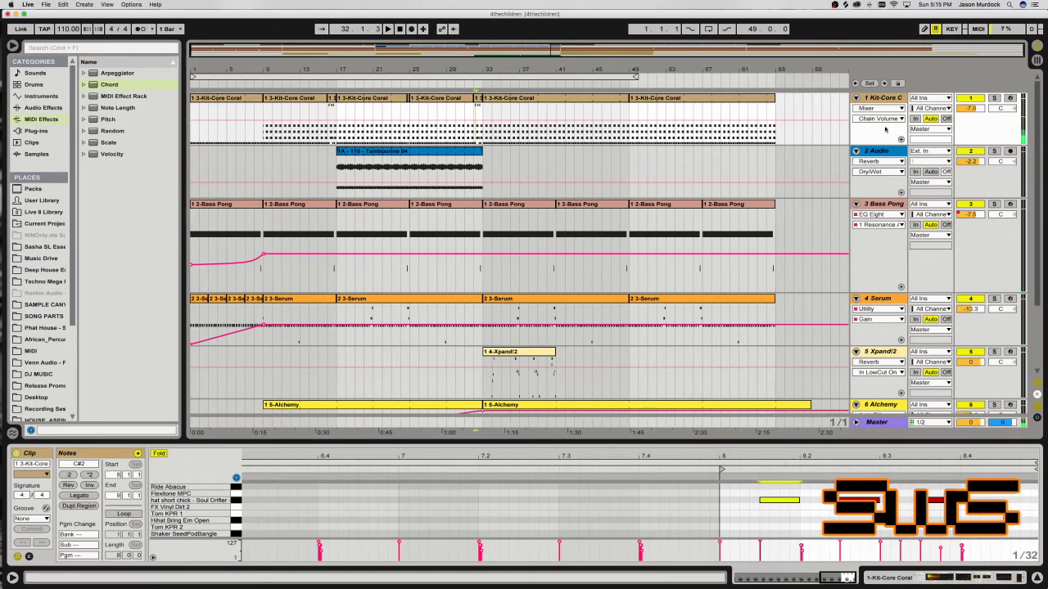
click(891, 96)
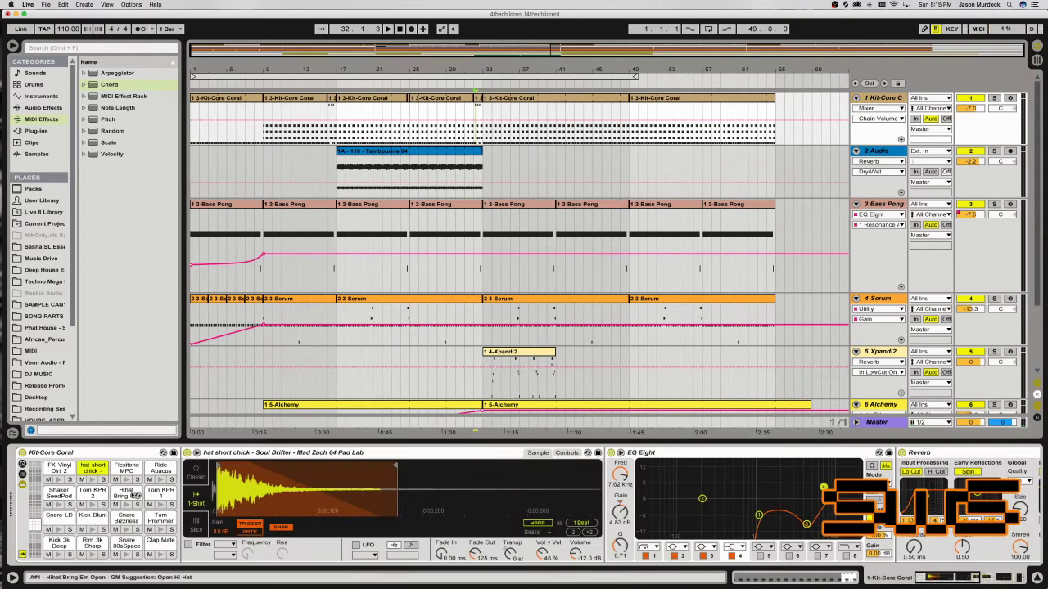
key(space)
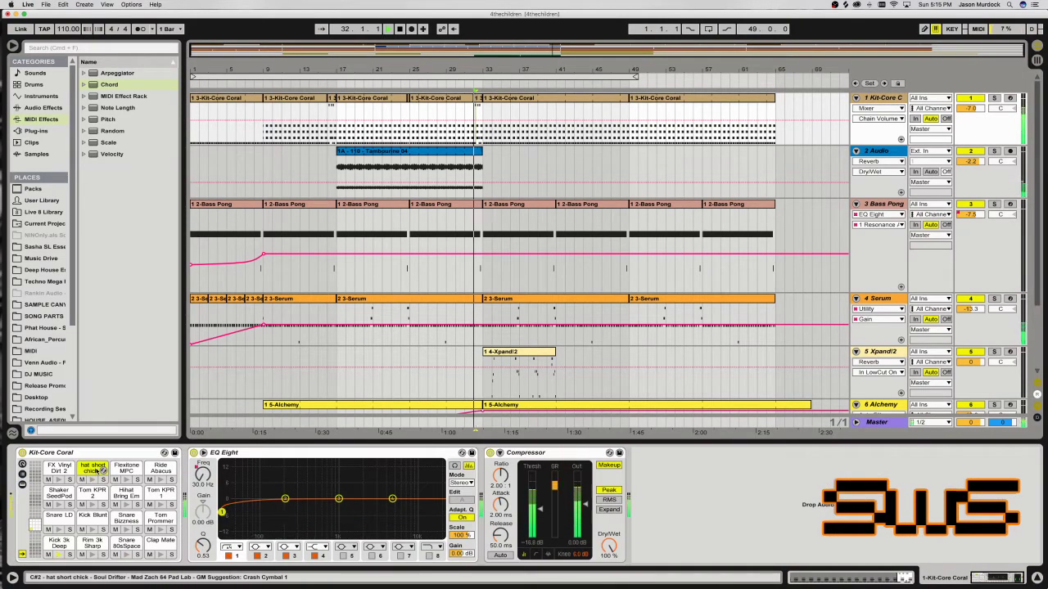
key(space)
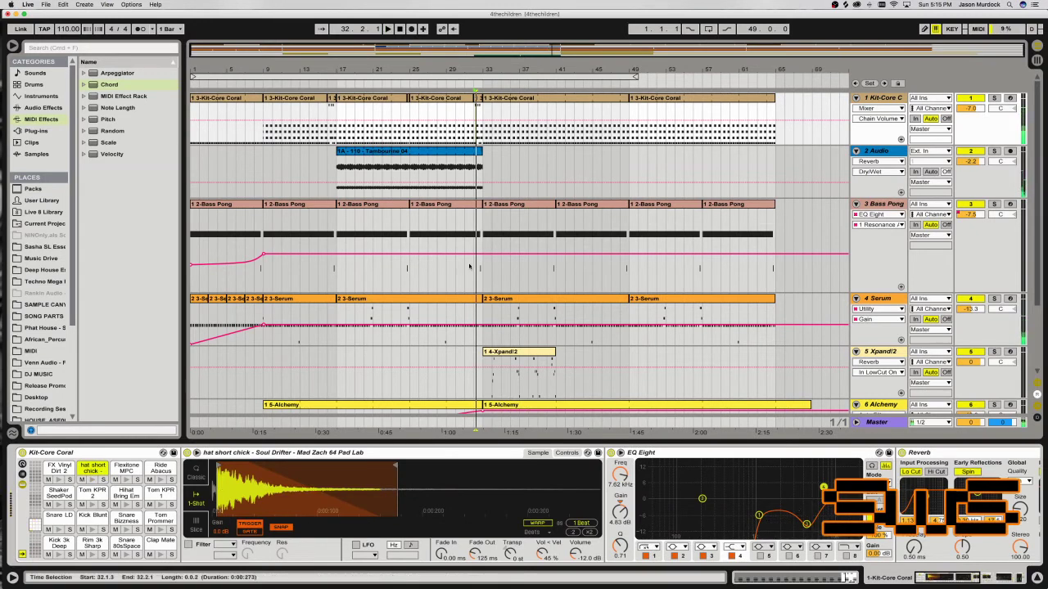
click(37, 107)
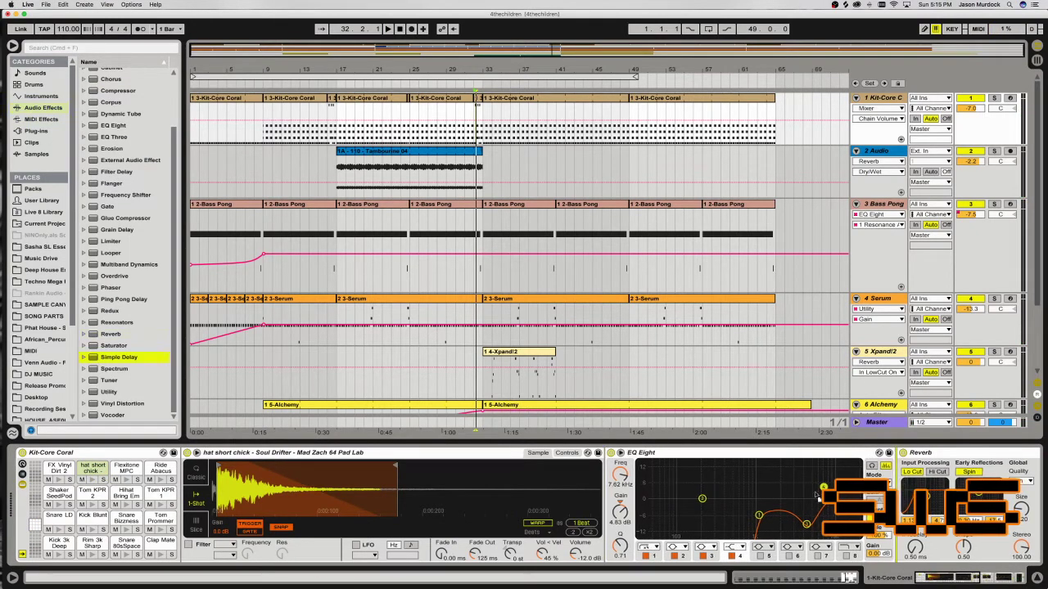
key(Return)
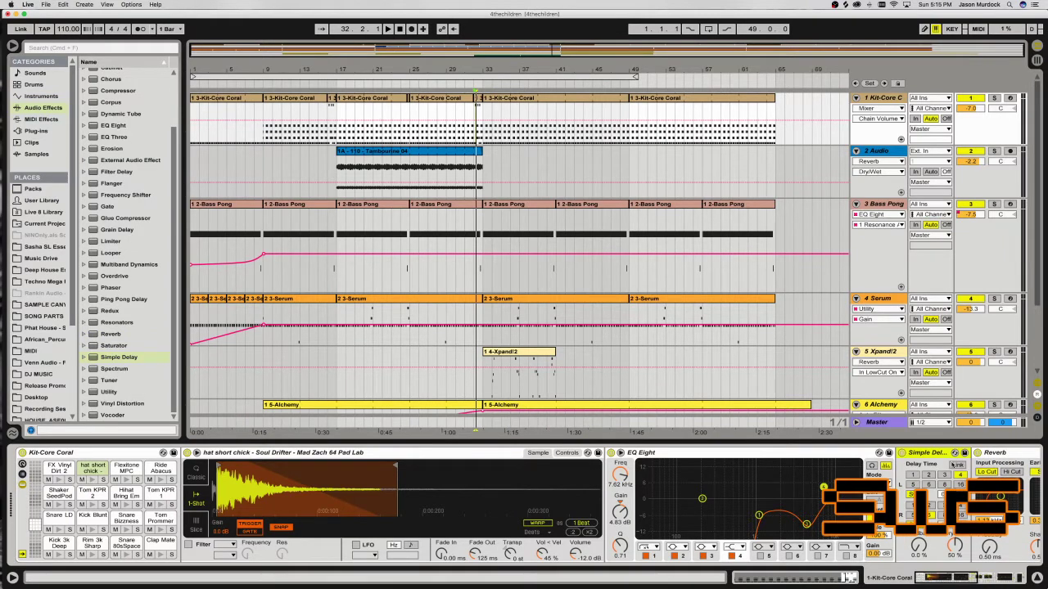
Link the Simple Delay's channels at delay time 1, set feedback to 39% and dry/wet to 45%, and audition with track 1 soloed.
click(928, 475)
drag(918, 547, 918, 533)
key(space)
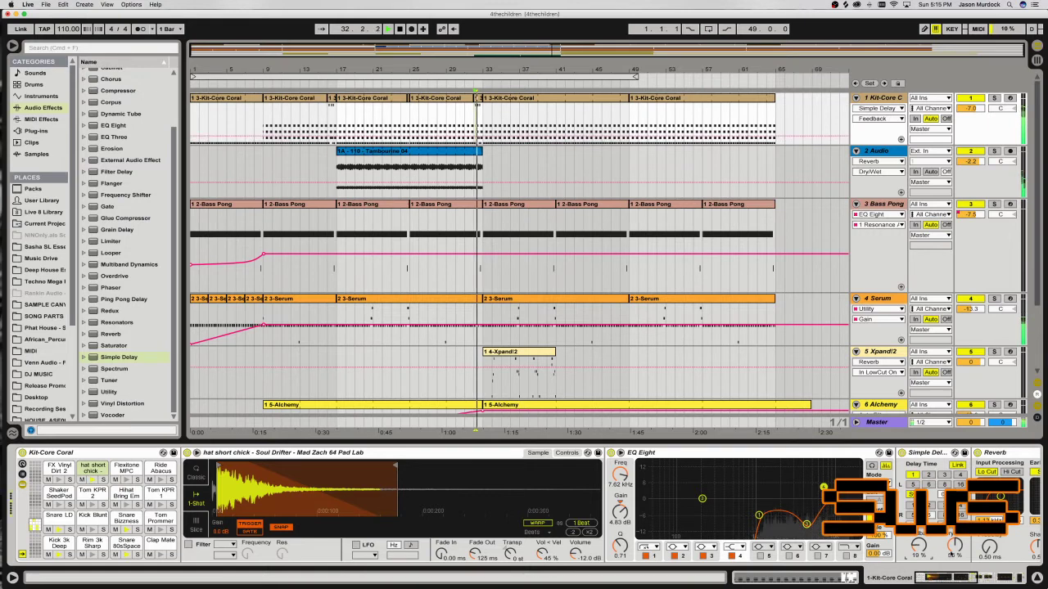
drag(918, 546, 954, 537)
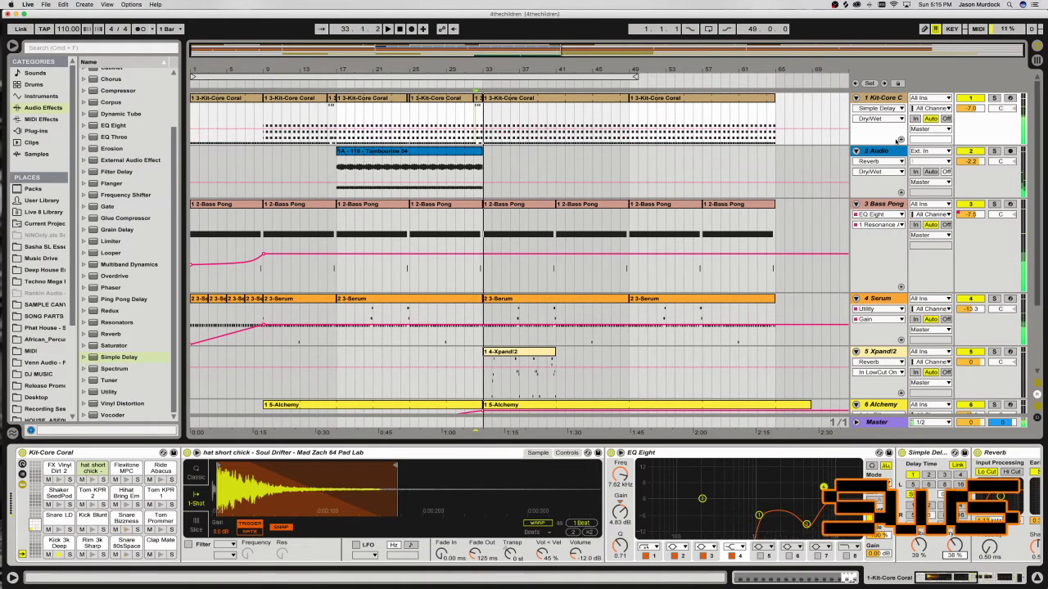
click(993, 98)
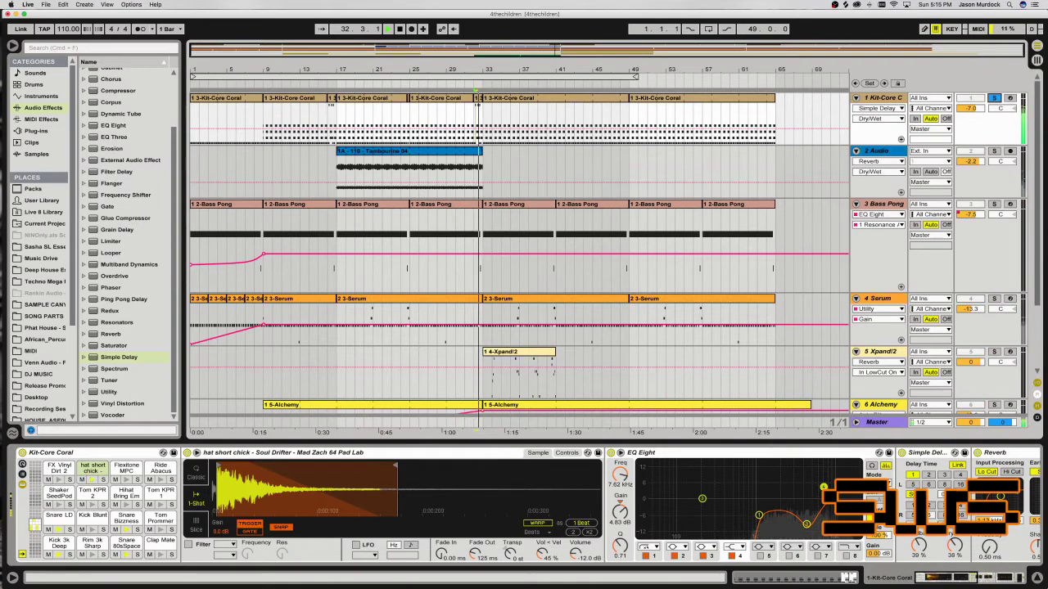
key(space)
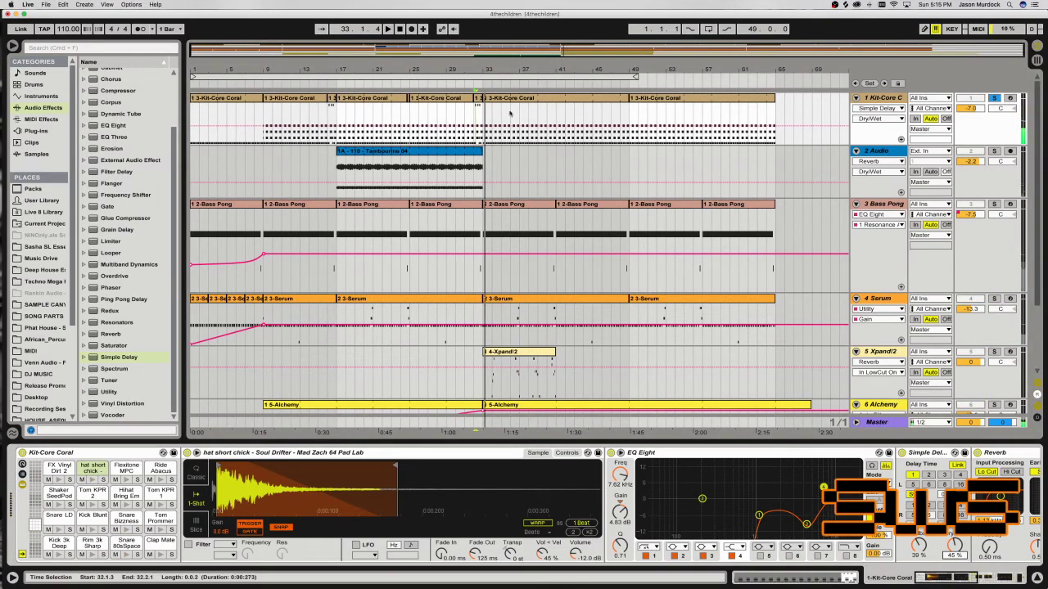
Open the bar 32 fill clip in an enlarged note editor and duplicate the Kick 3k Deep note at 8.3.4 to 8.4.3.
click(492, 114)
click(479, 115)
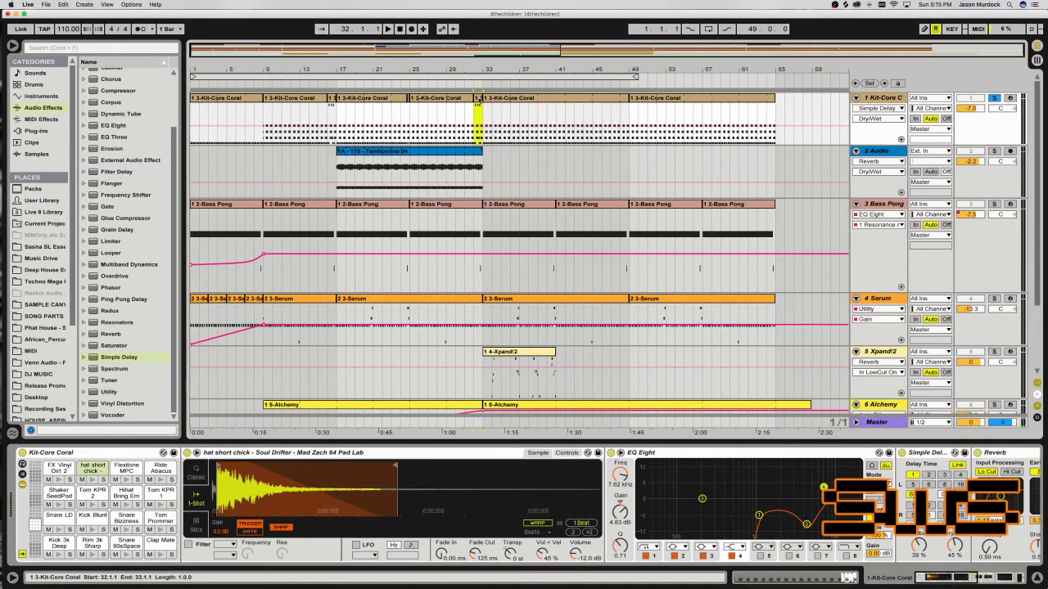
double_click(478, 114)
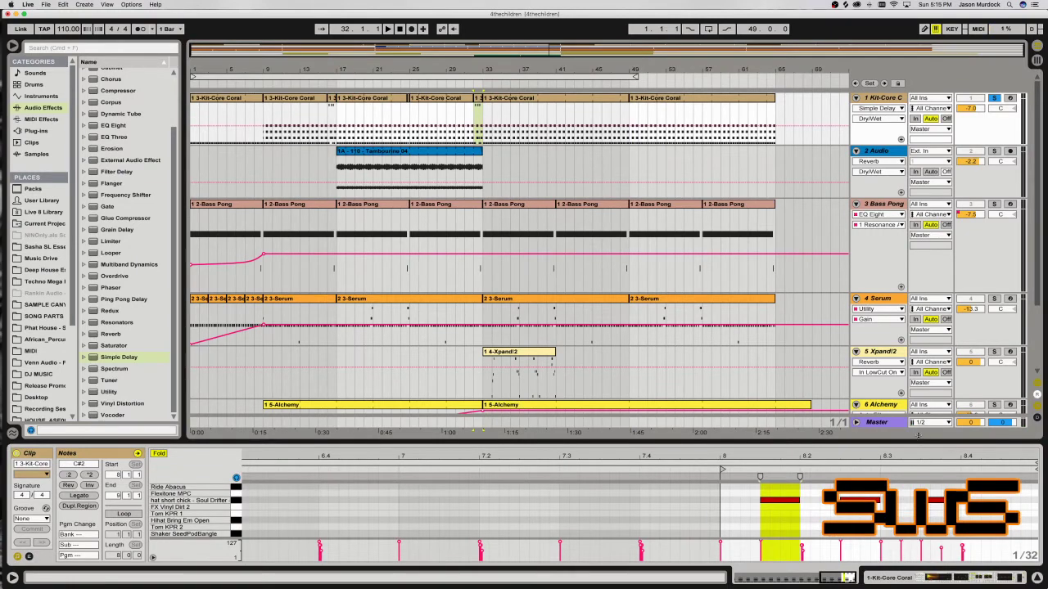
drag(919, 439, 918, 340)
click(950, 532)
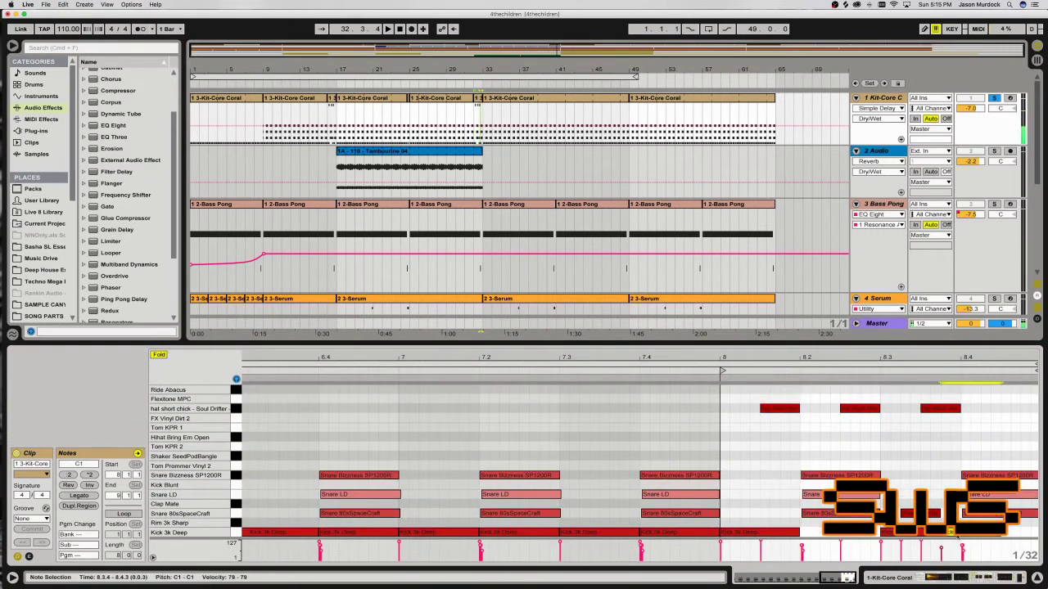
key(space)
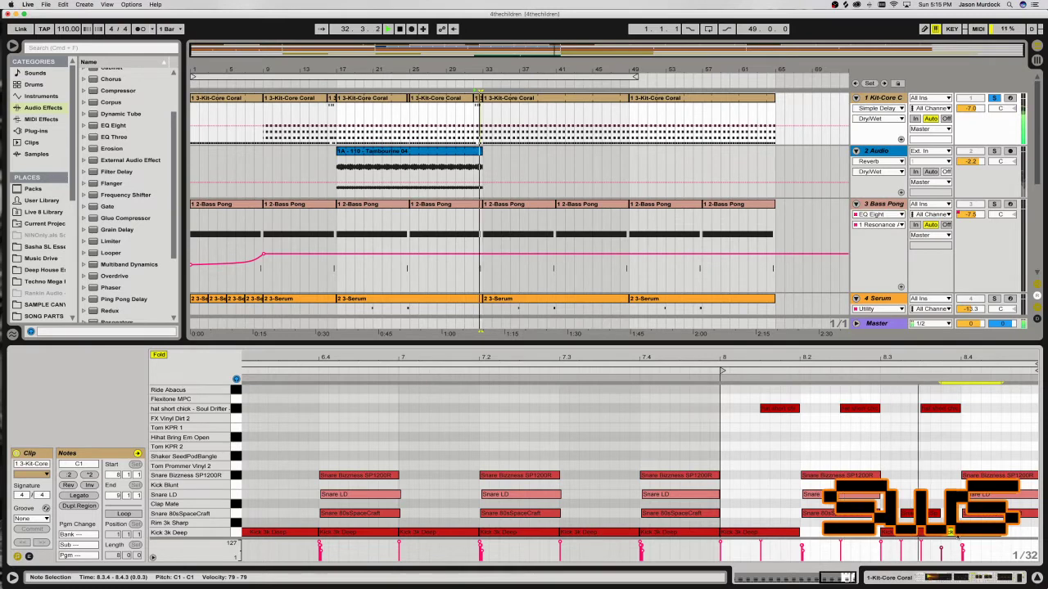
key(space)
key(super+d)
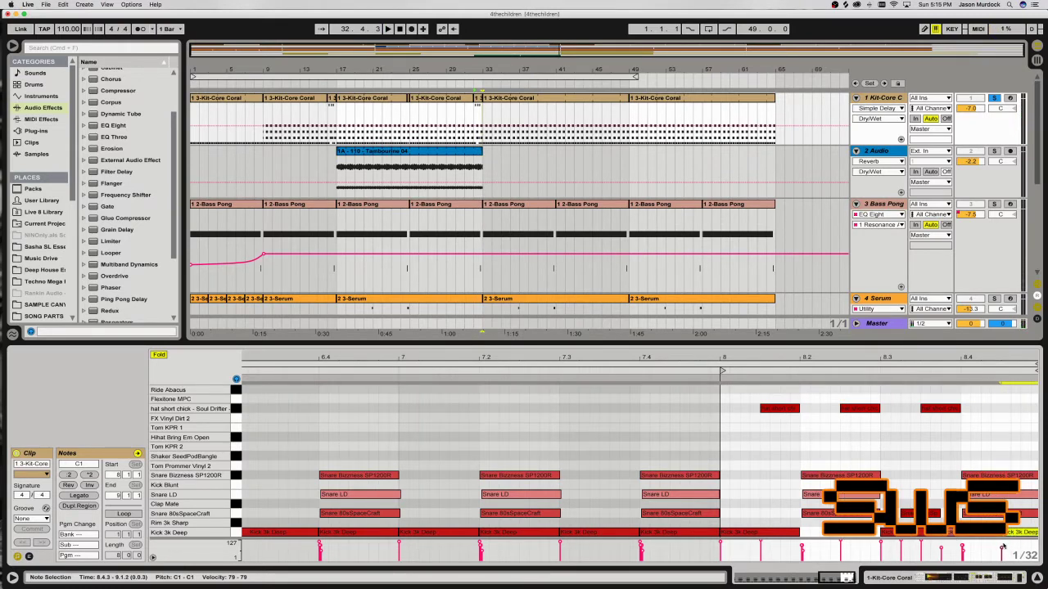
click(514, 100)
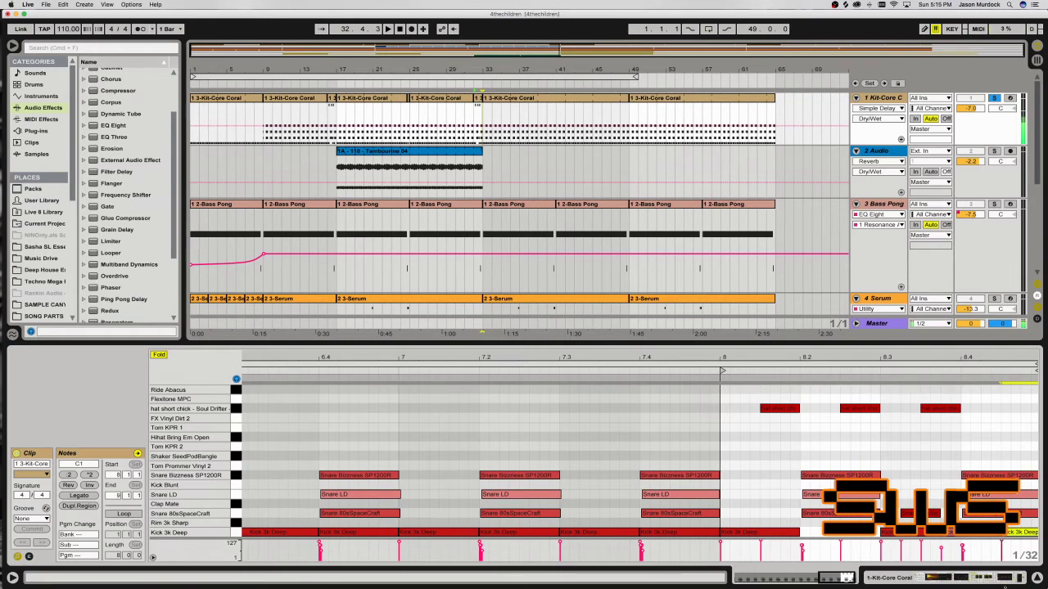
Add a Ride Abacus note at 8.4.3 in the Kit-Core track's bar 32 fill clip and lengthen it.
click(514, 99)
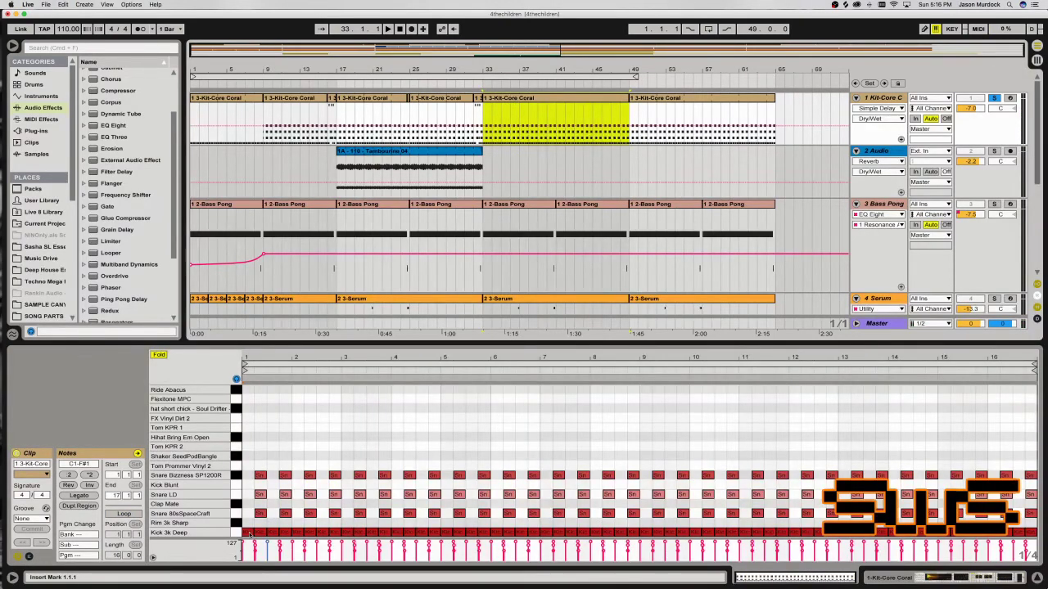
click(250, 534)
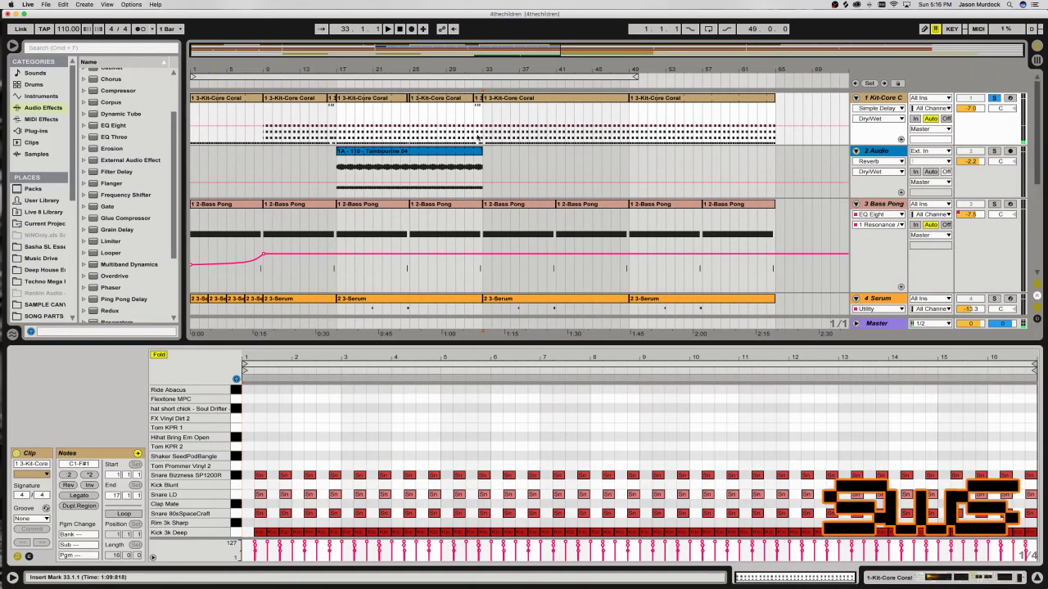
click(479, 105)
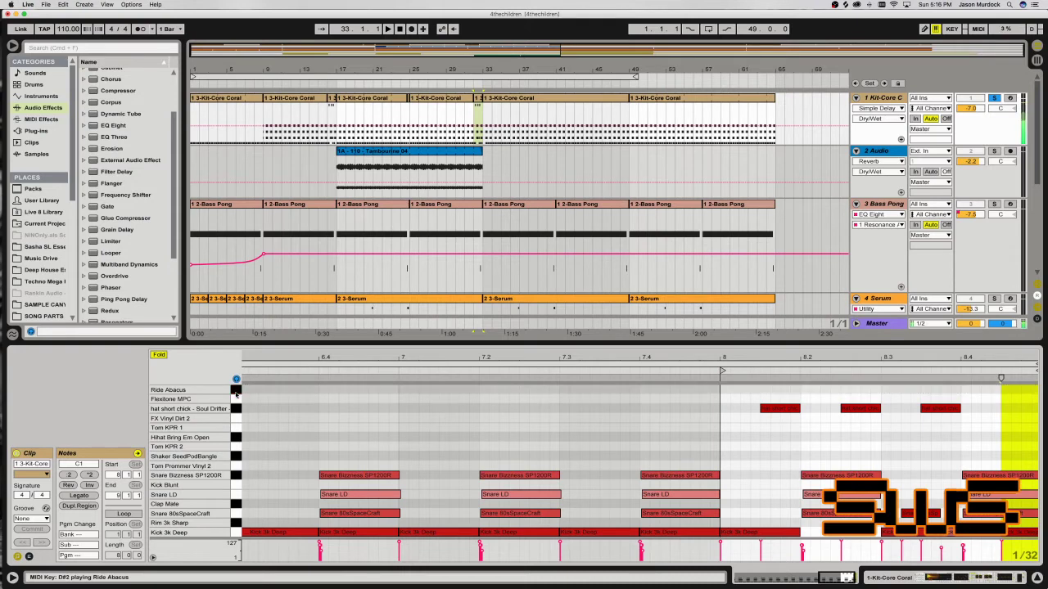
double_click(1006, 399)
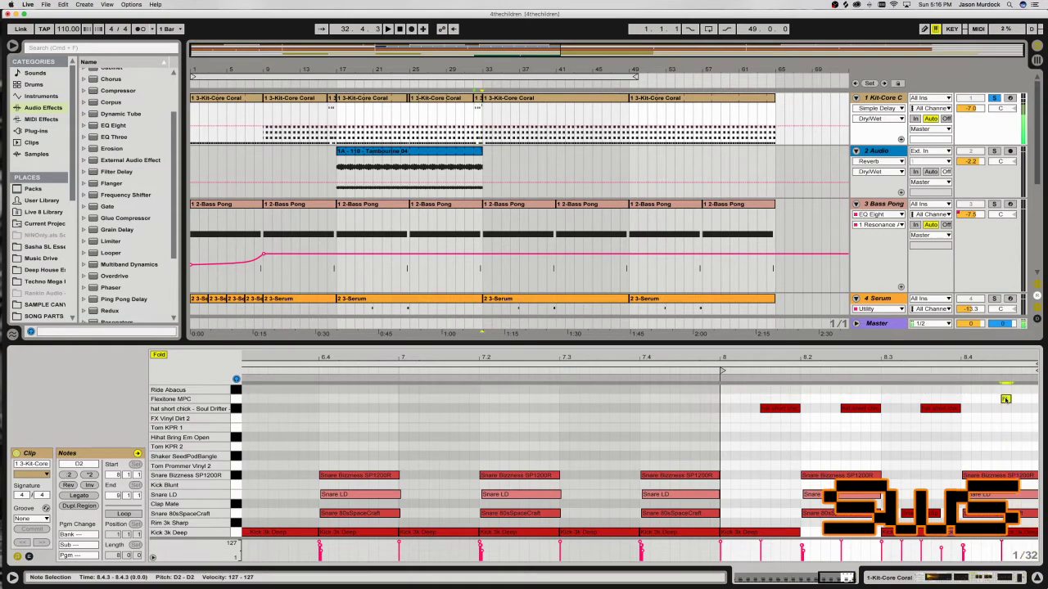
drag(1006, 400, 1010, 392)
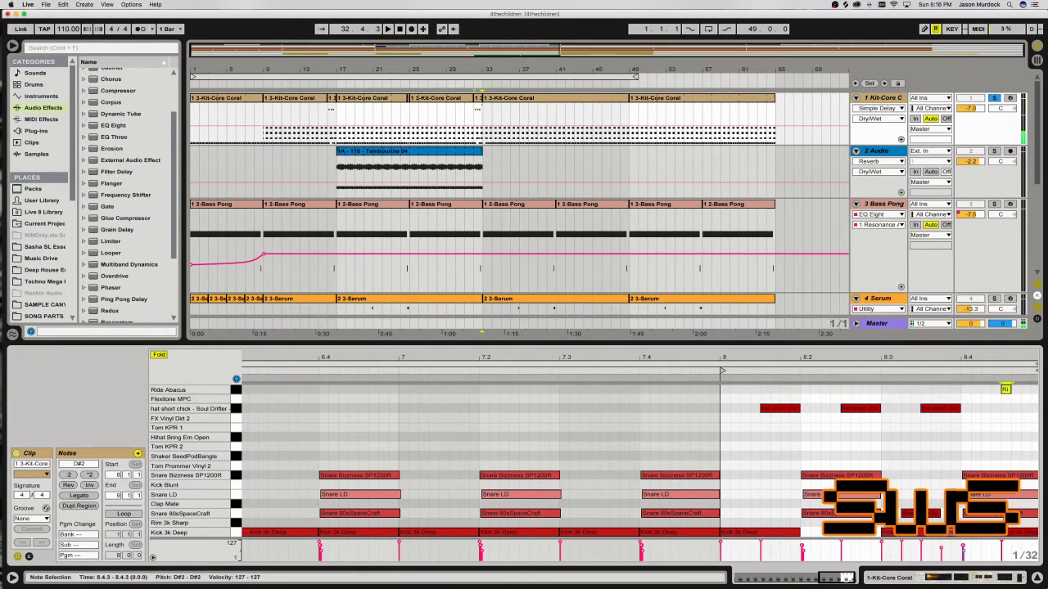
drag(1028, 390, 1030, 389)
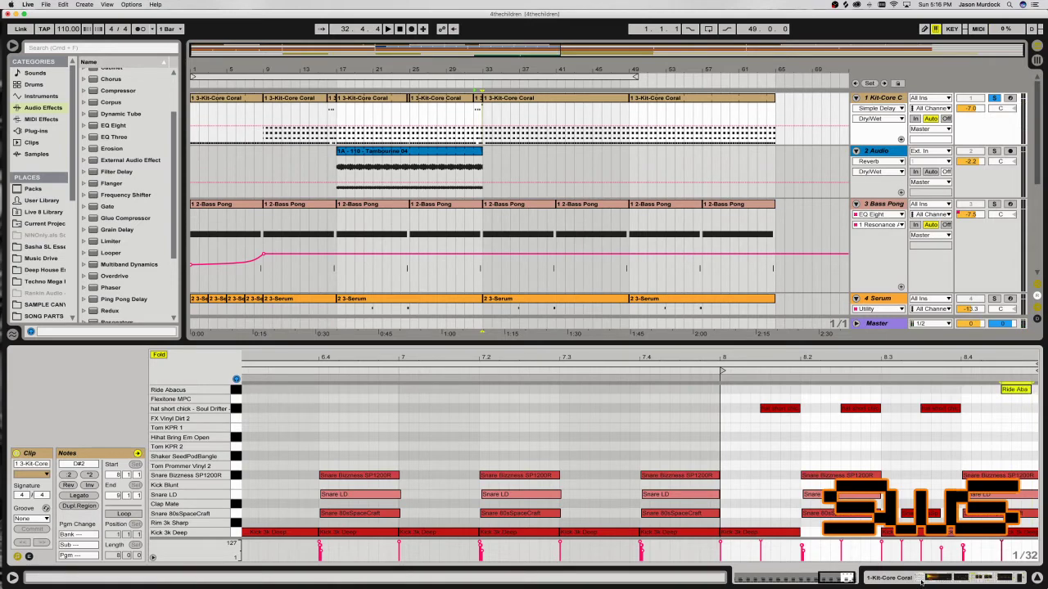
Start hot-swapping the Kit-Core rack's Ride Abacus pad and bring up the Ride samples from Ride Reso Synth onward.
key(shift+Tab)
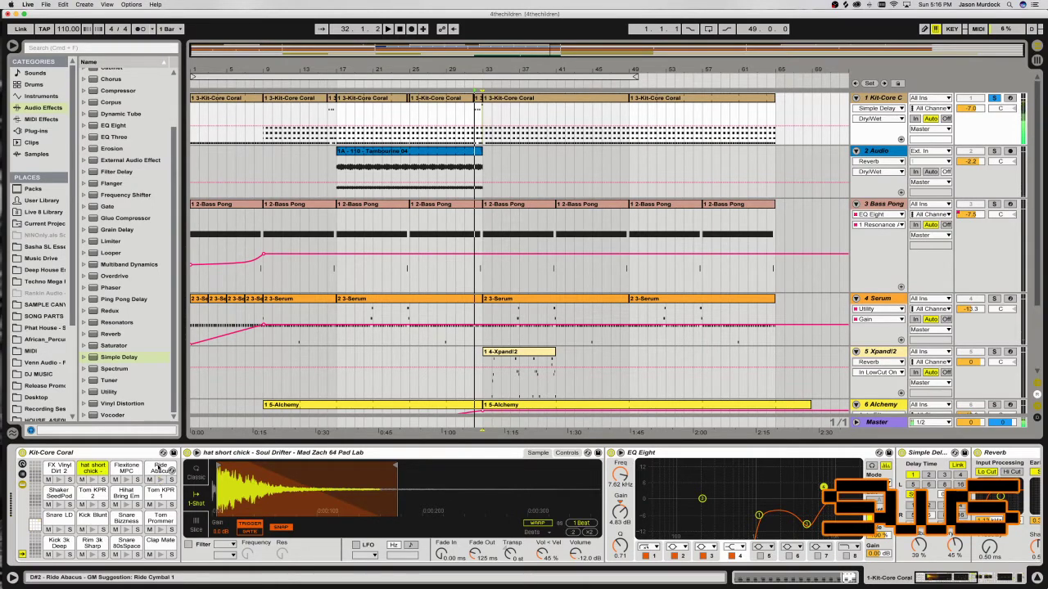
click(166, 470)
click(171, 471)
scroll(127, 270, down, 3)
click(136, 307)
click(139, 293)
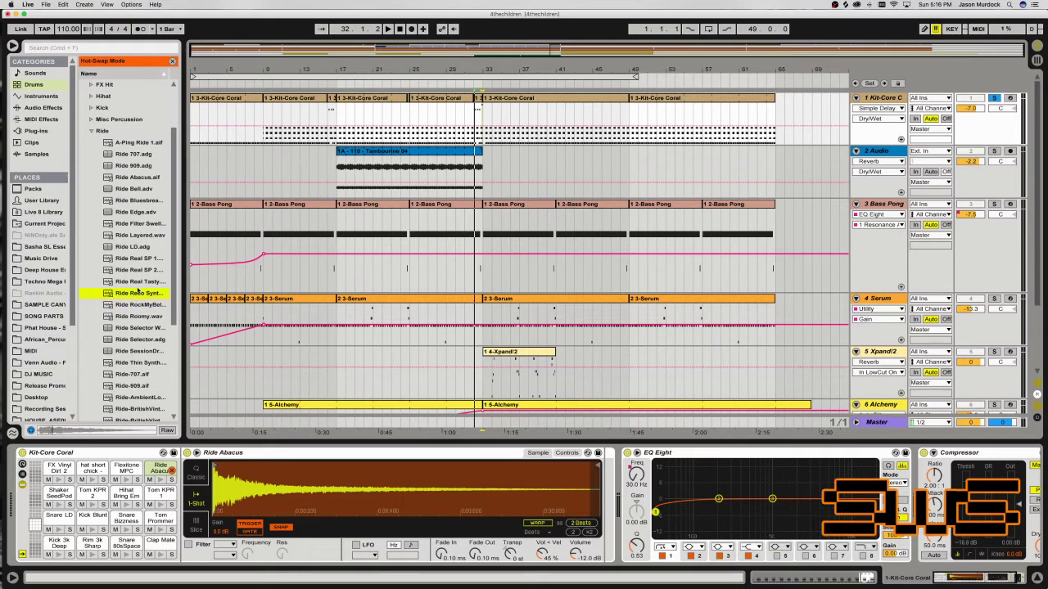
Audition the Ride samples, load Ride Thin Synth on the pad in place of Ride Abacus, and leave hot-swap mode.
key(Up)
key(Down)
key(Down)
key(Down)
key(Down)
key(Down)
key(Down)
key(Down)
key(Down)
key(Down)
key(Down)
key(Down)
key(Down)
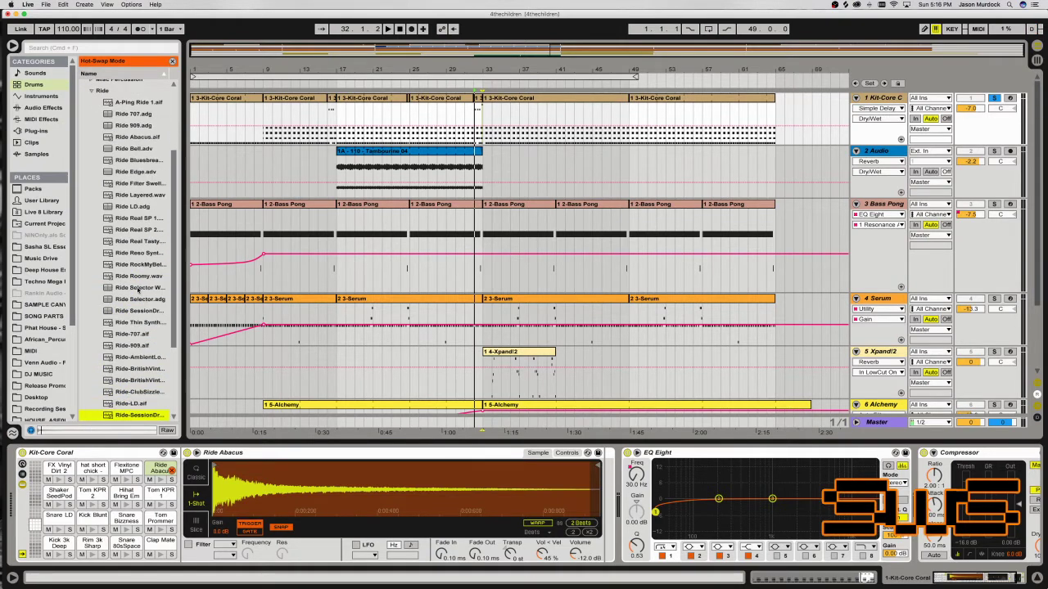
key(Page_Up)
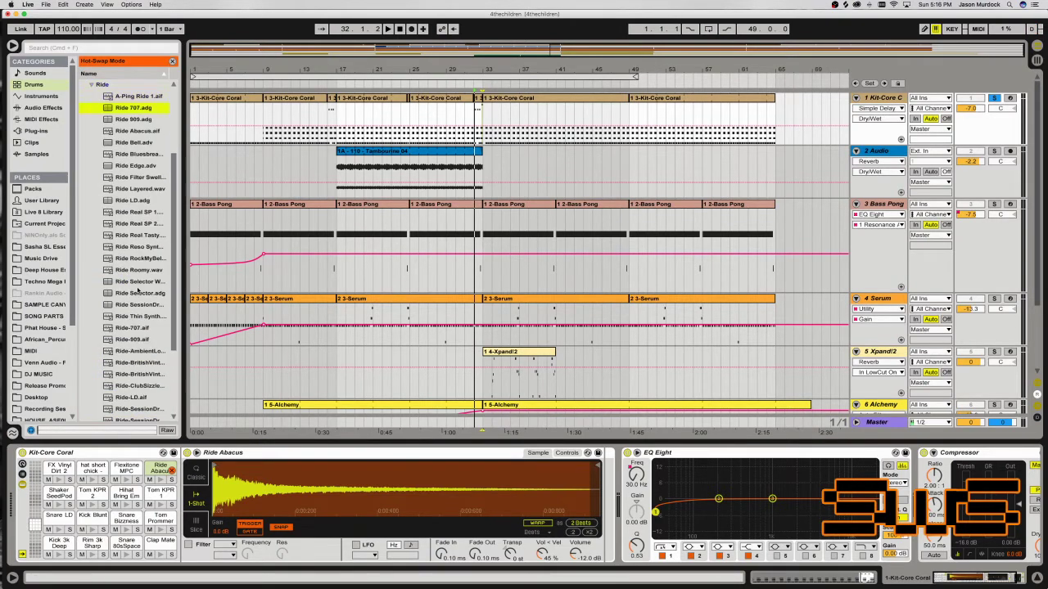
key(Down)
key(Down)
key(Down)
key(Down)
key(Down)
key(Down)
key(Down)
key(Down)
key(Down)
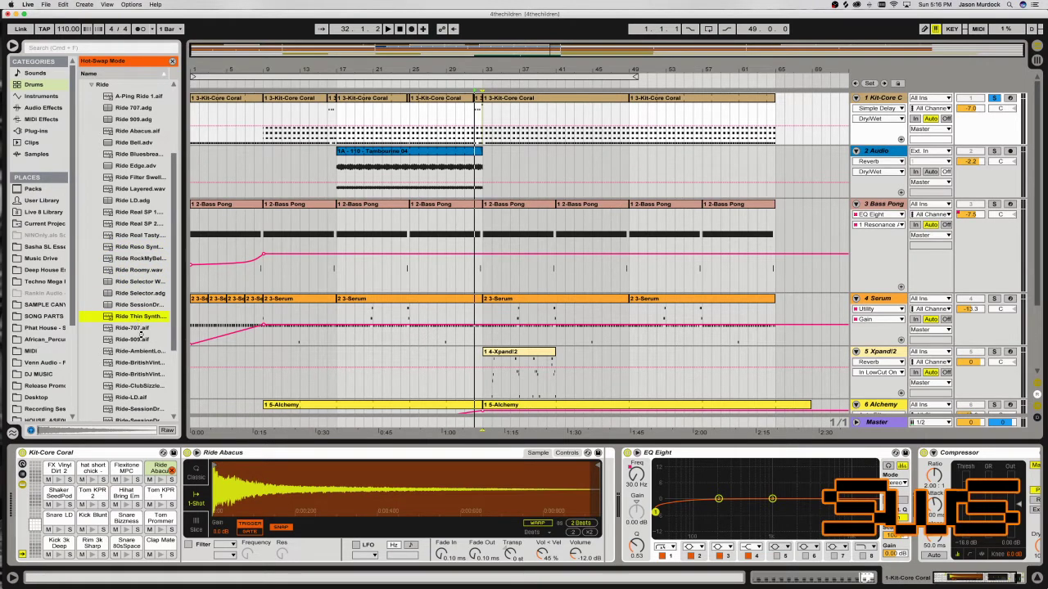
key(Return)
click(172, 472)
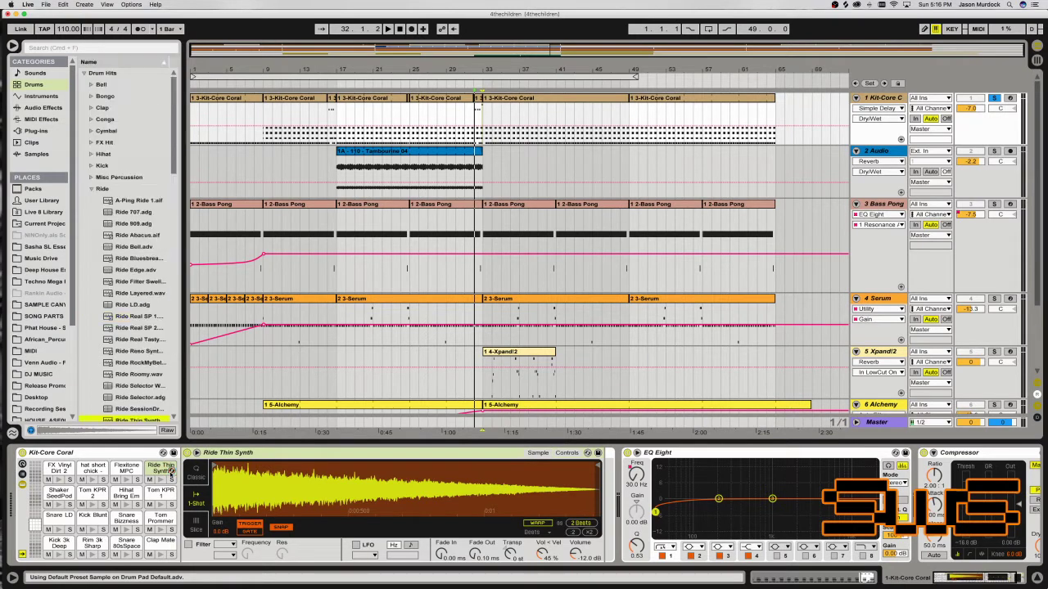
Insert an EQ Eight after Ride Thin Synth with a band 1 low cut and a -4.59 dB band 3 dip at 5.19 kHz.
click(31, 109)
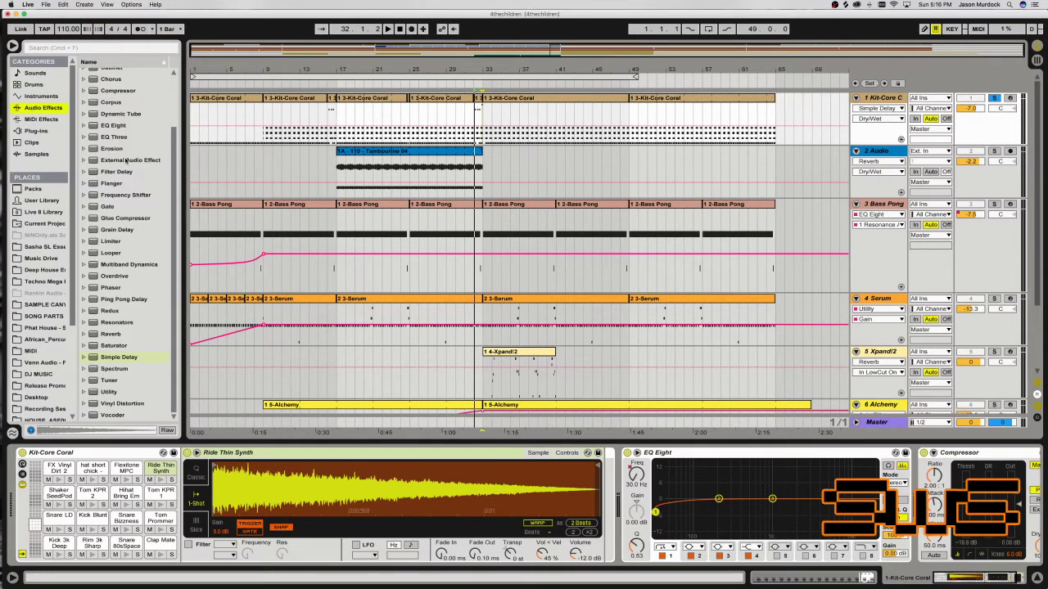
drag(117, 129, 810, 511)
click(647, 547)
click(655, 479)
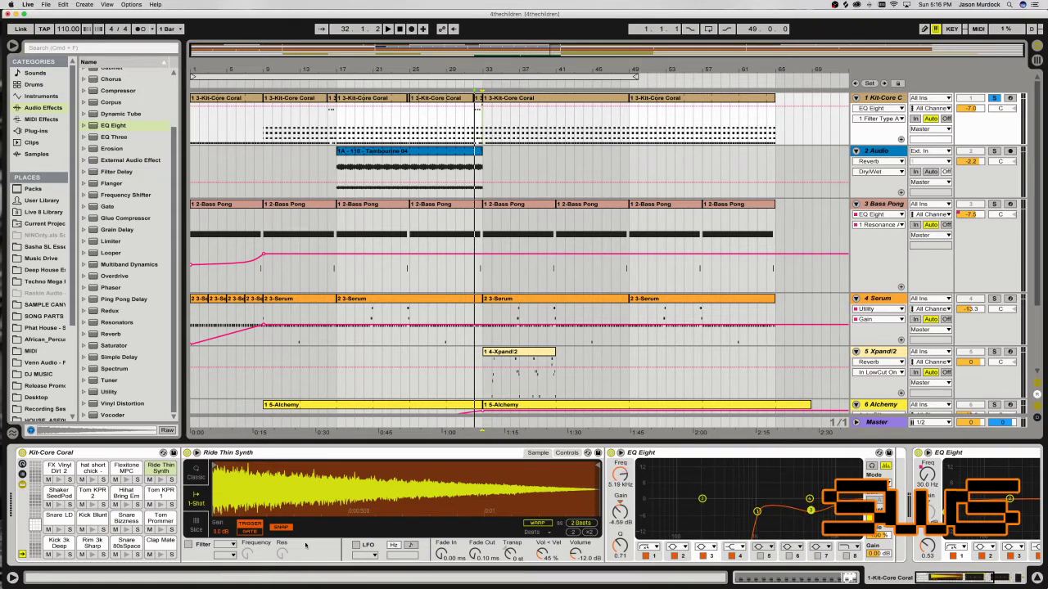
Set the ride EQ Eight's output gain to -4.69 dB, raise its low cut, and enable a band 8 high cut at 18.0 kHz.
click(163, 483)
click(880, 554)
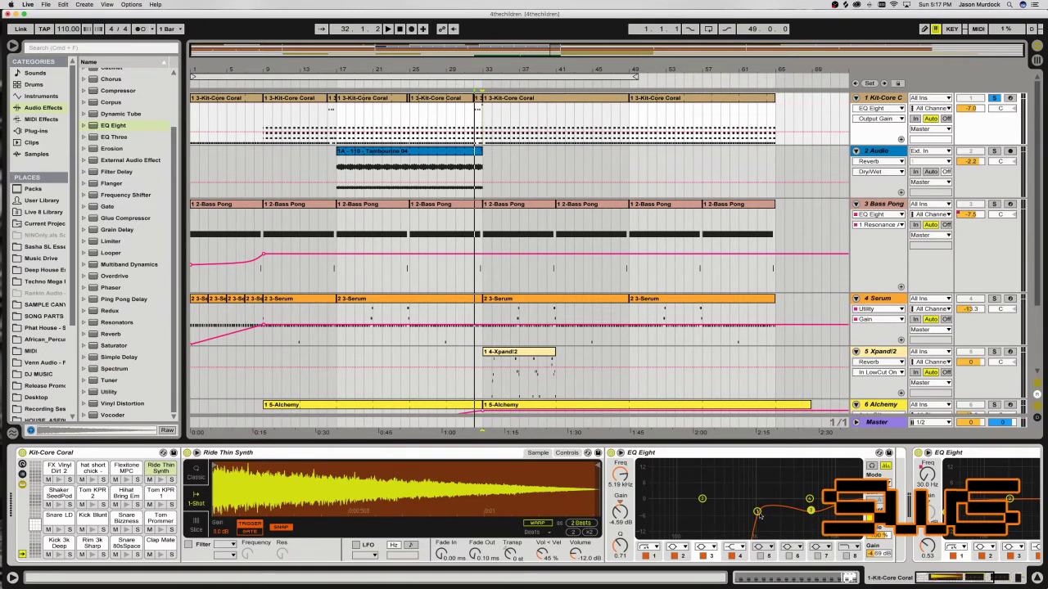
drag(759, 513, 775, 515)
click(848, 554)
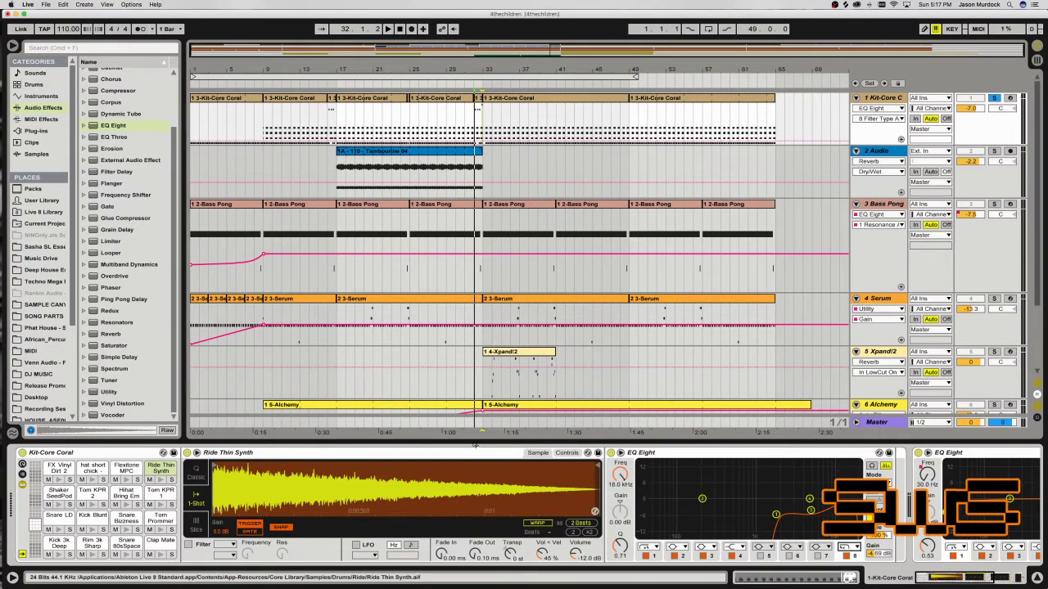
Insert a Reverb between Ride Thin Synth and its EQ Eight, with dry/wet at 40% and decay time at 2.32 s.
mouse_move(114, 334)
mouse_down()
mouse_move(492, 459)
mouse_move(864, 518)
mouse_up()
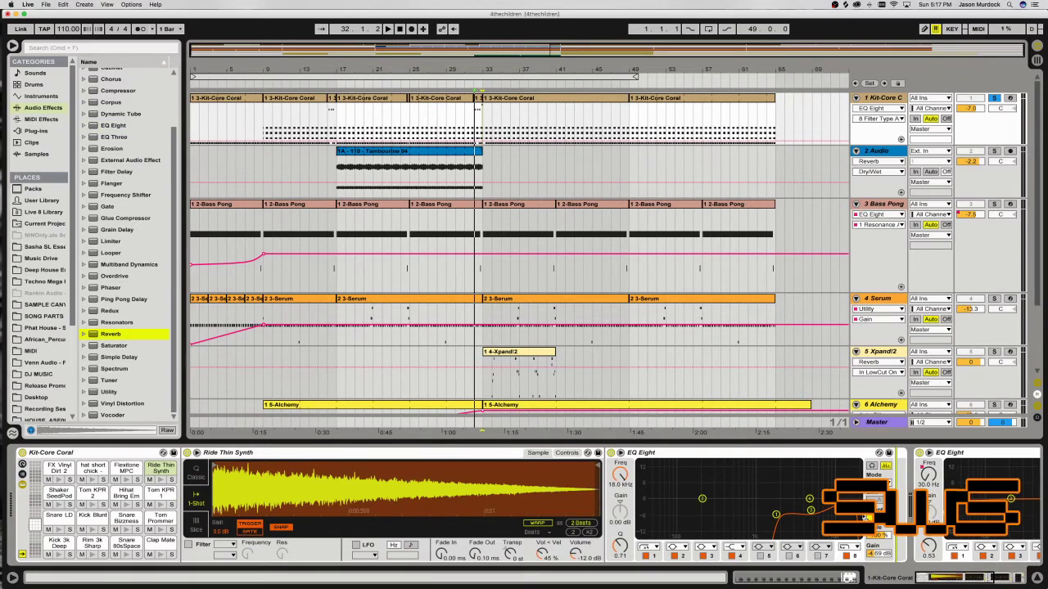
drag(734, 517, 730, 514)
drag(895, 552, 895, 564)
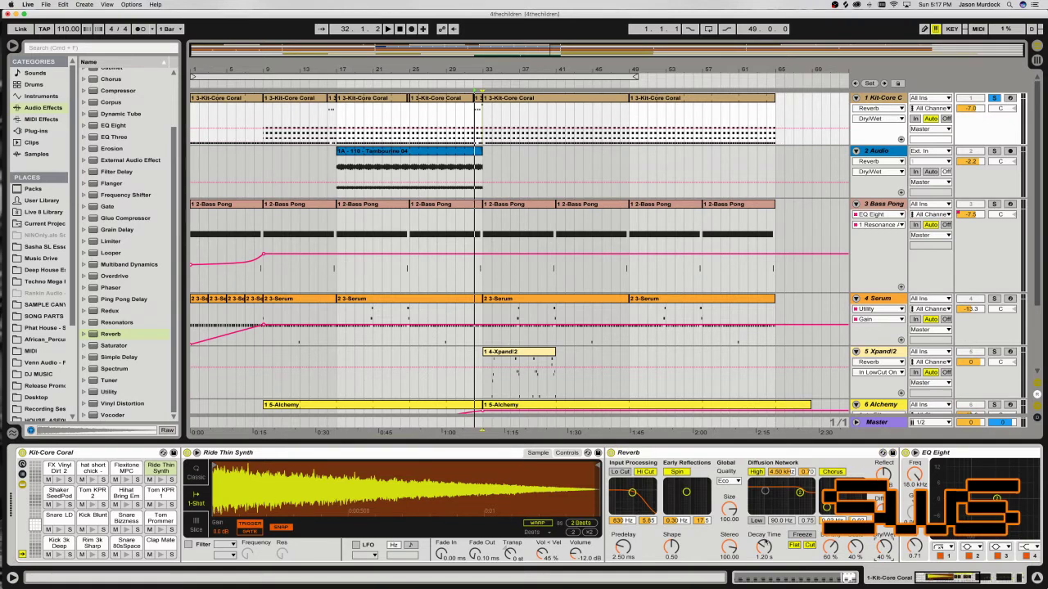
drag(774, 558, 773, 545)
Set the ride Reverb to High quality, size 24.84, predelay 0.50 ms, shape 0.00 and dry/wet 30%, with both input cuts disabled.
drag(729, 508, 728, 553)
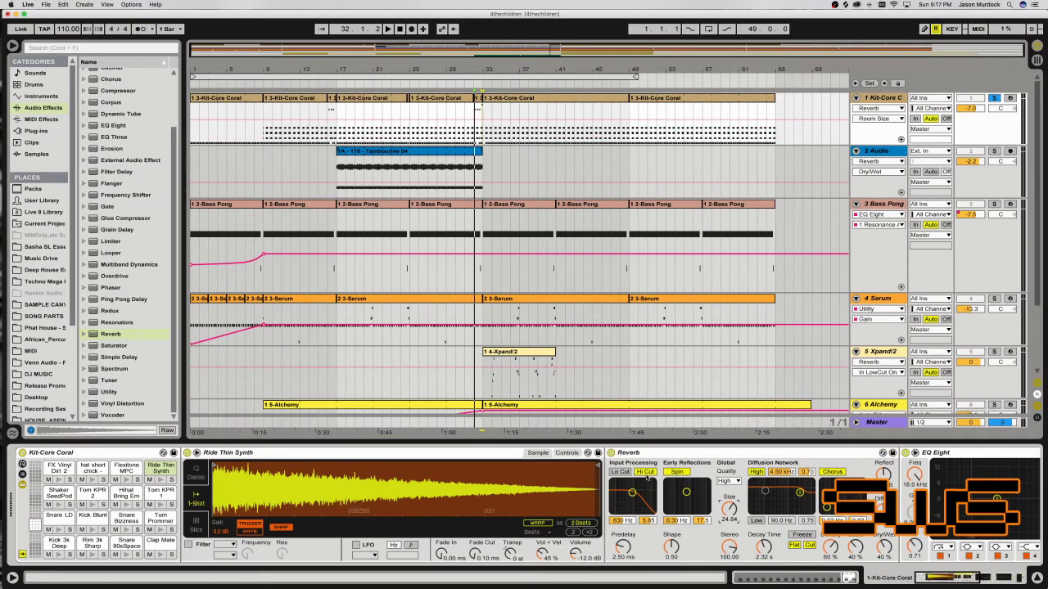
click(671, 548)
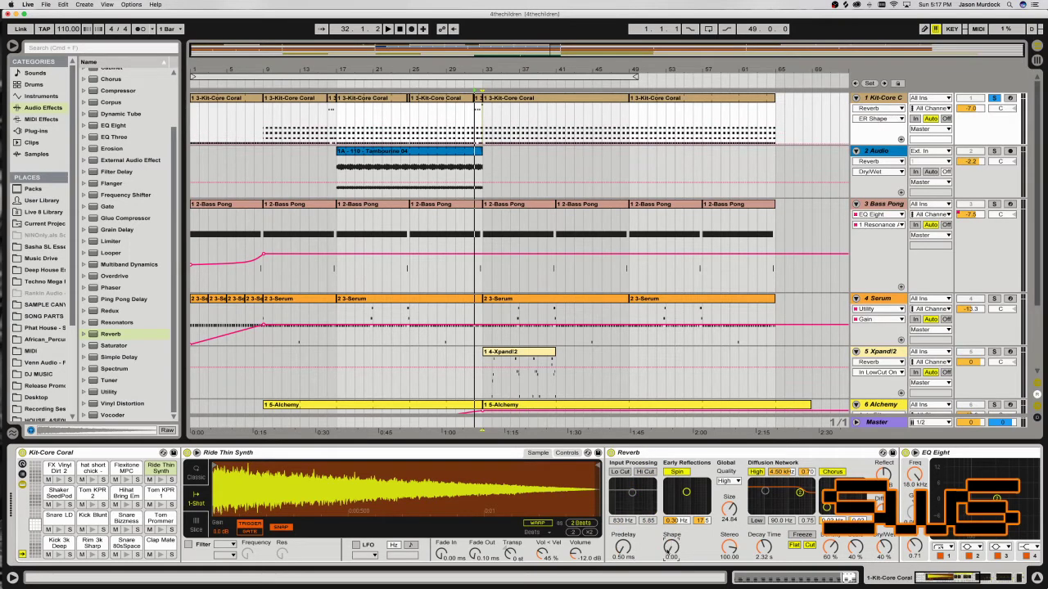
drag(883, 547, 884, 557)
Copy the sidechain Compressor from the Bass Pong track to the end of the Ride Thin Synth pad's chain, after EQ Eight.
click(969, 582)
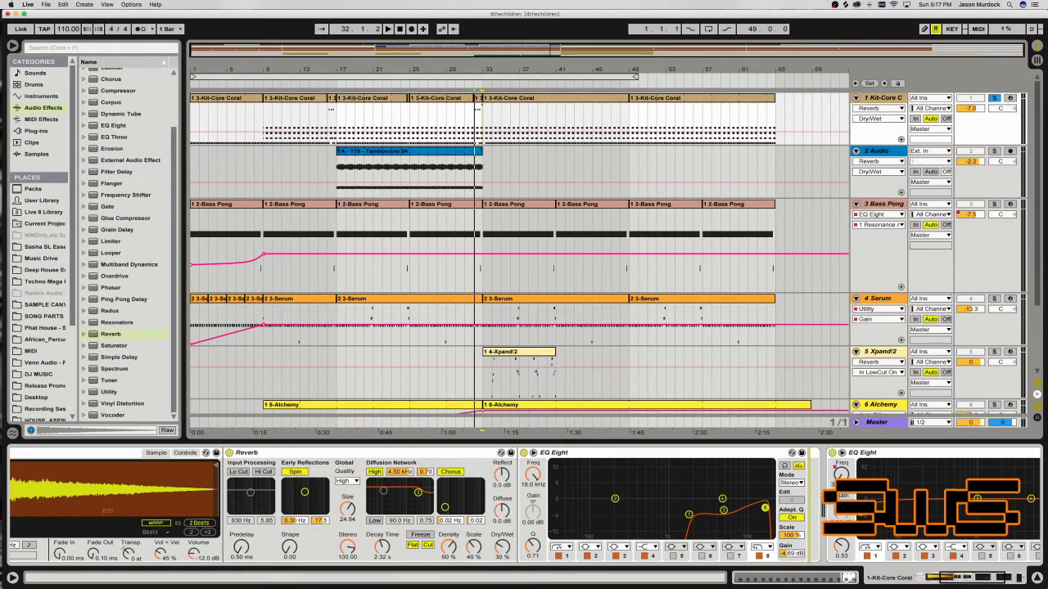
click(875, 204)
click(878, 455)
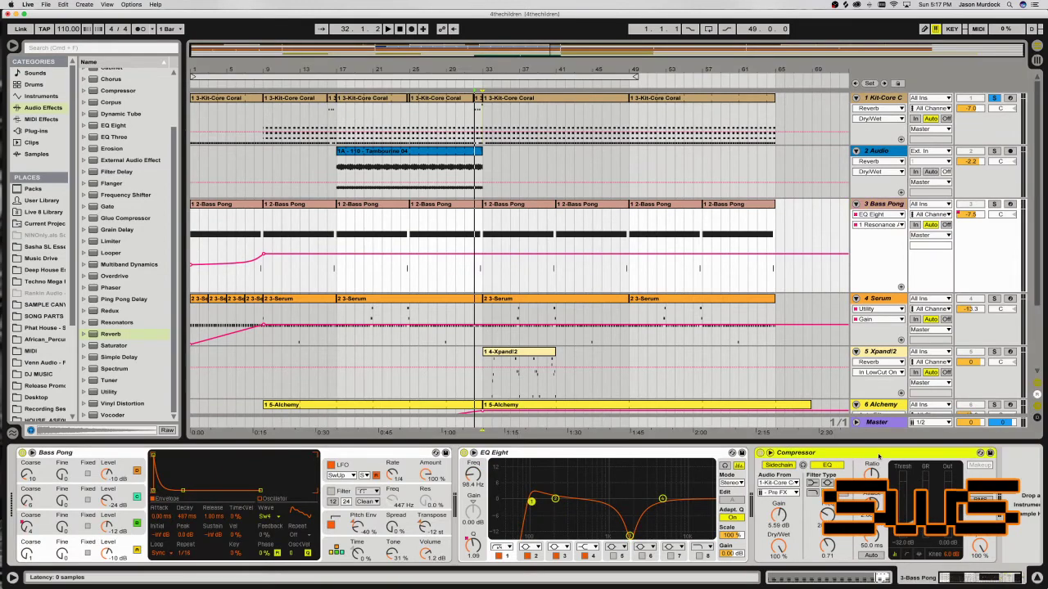
click(847, 400)
click(871, 99)
drag(929, 580, 972, 582)
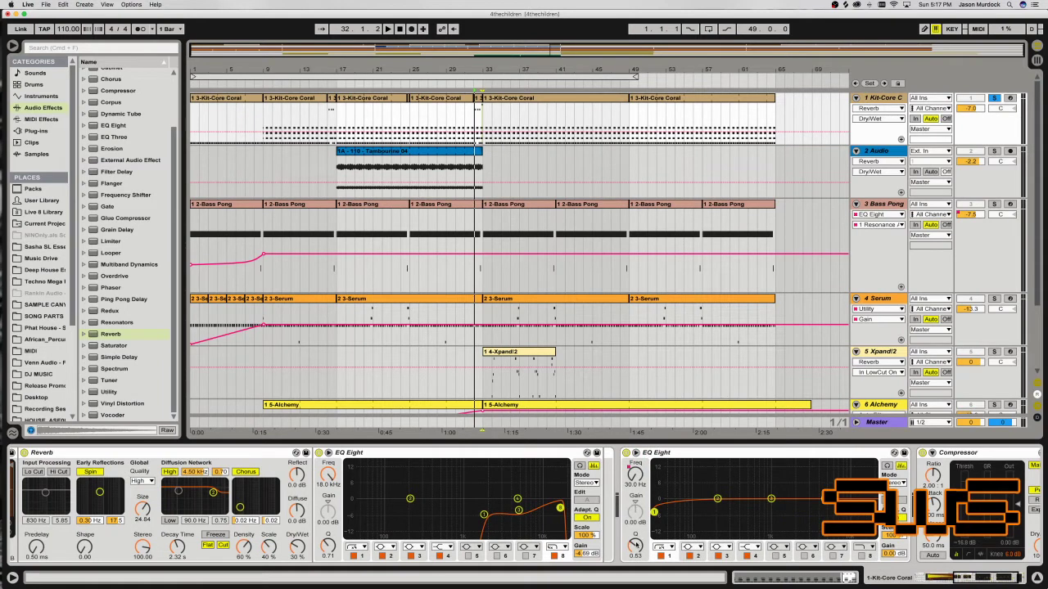
click(635, 475)
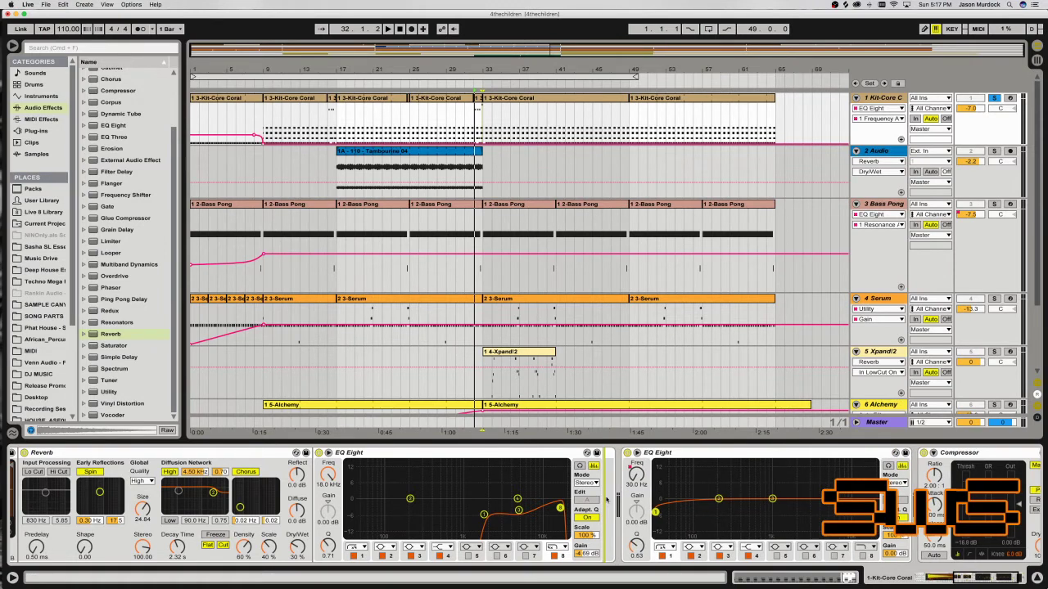
drag(607, 498, 607, 498)
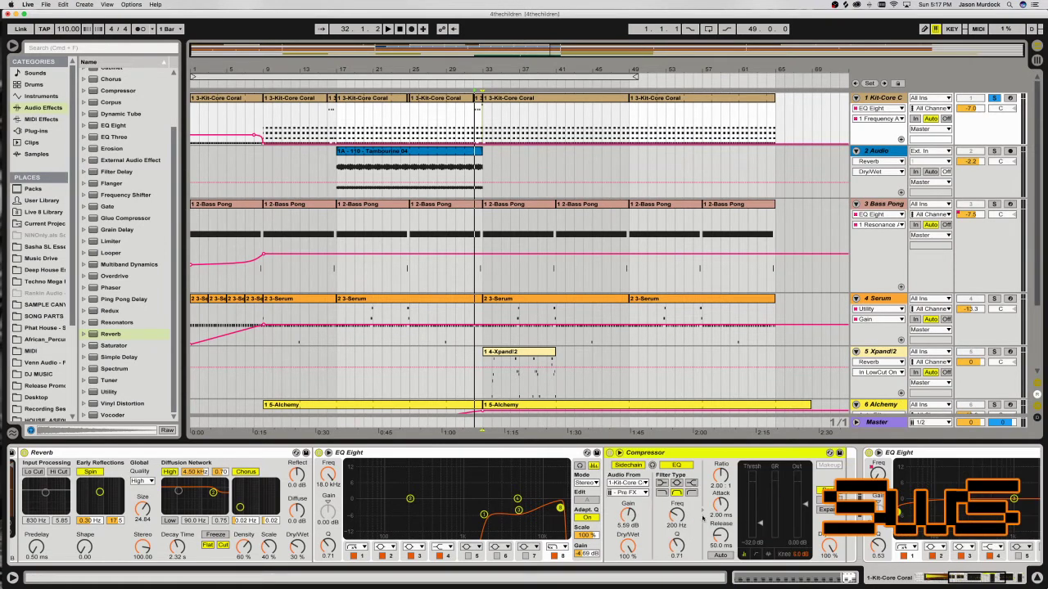
Set the ride Compressor's attack to 0.02 ms and threshold to -23.2 dB, and the ride EQ Eight's output gain to -5.25 dB.
click(715, 513)
drag(761, 525, 760, 517)
click(465, 90)
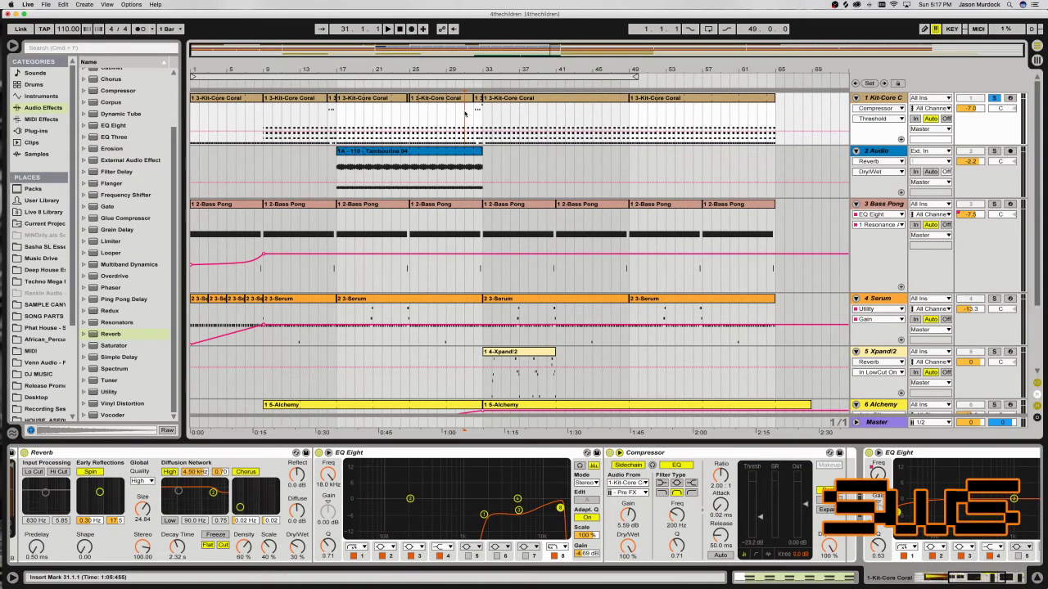
drag(979, 578, 961, 578)
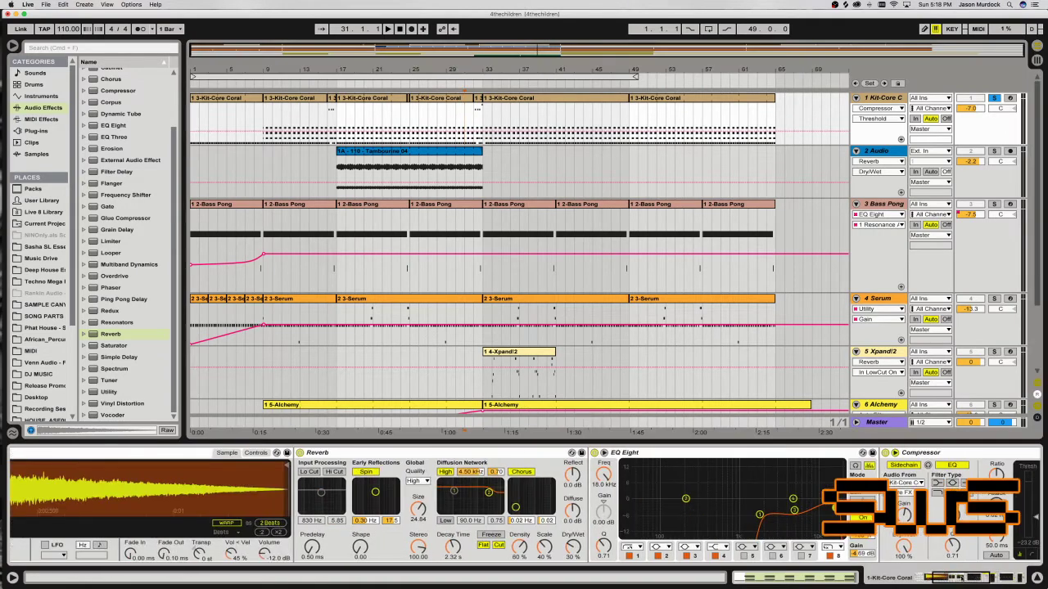
drag(857, 556, 857, 553)
Unsolo track 1 and play the full mix from bar 25 through the fill into bar 33.
click(473, 119)
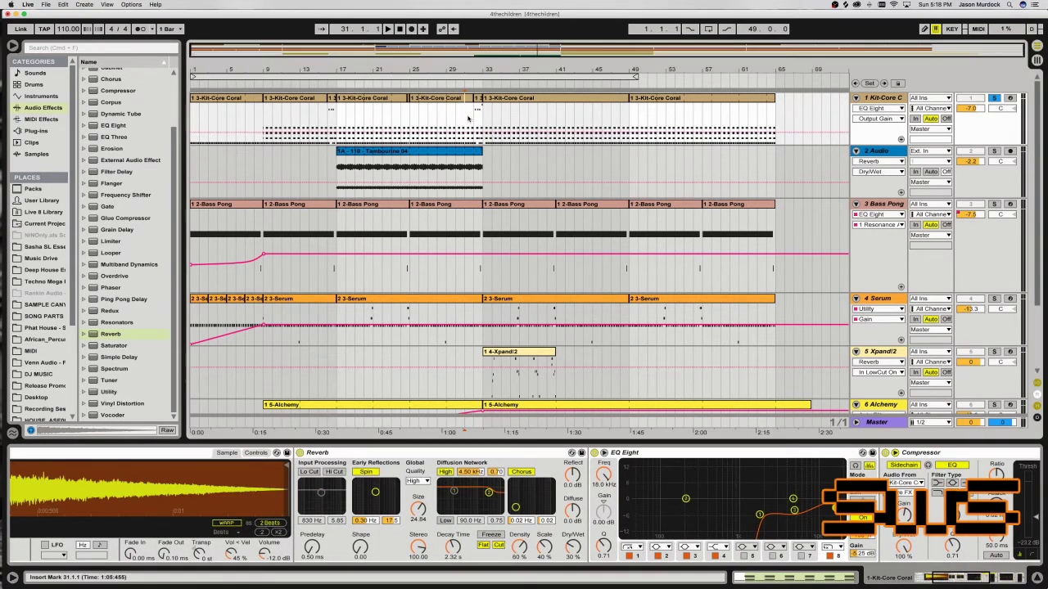
key(space)
click(411, 121)
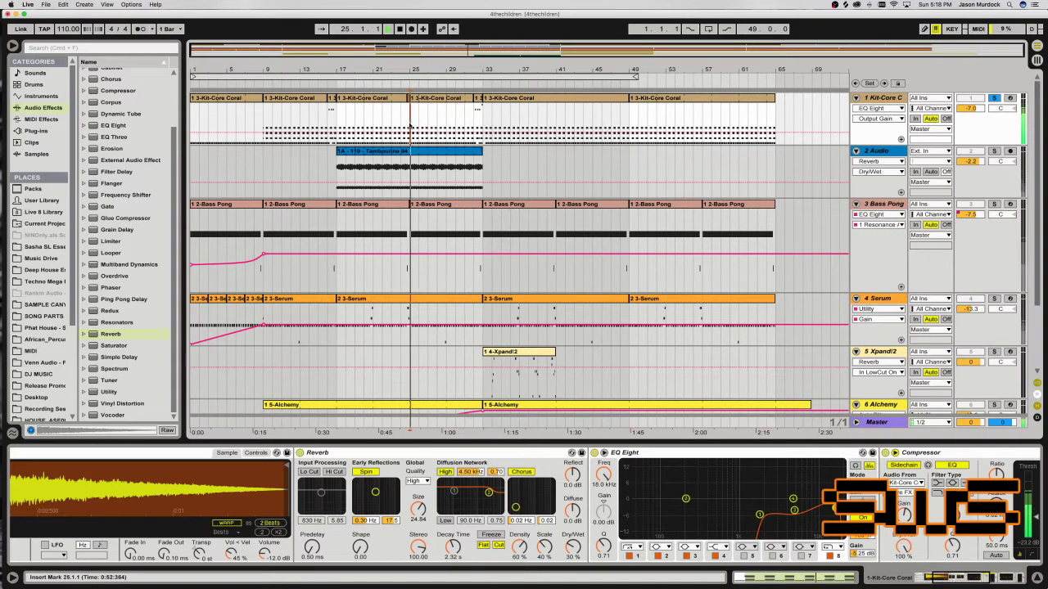
key(space)
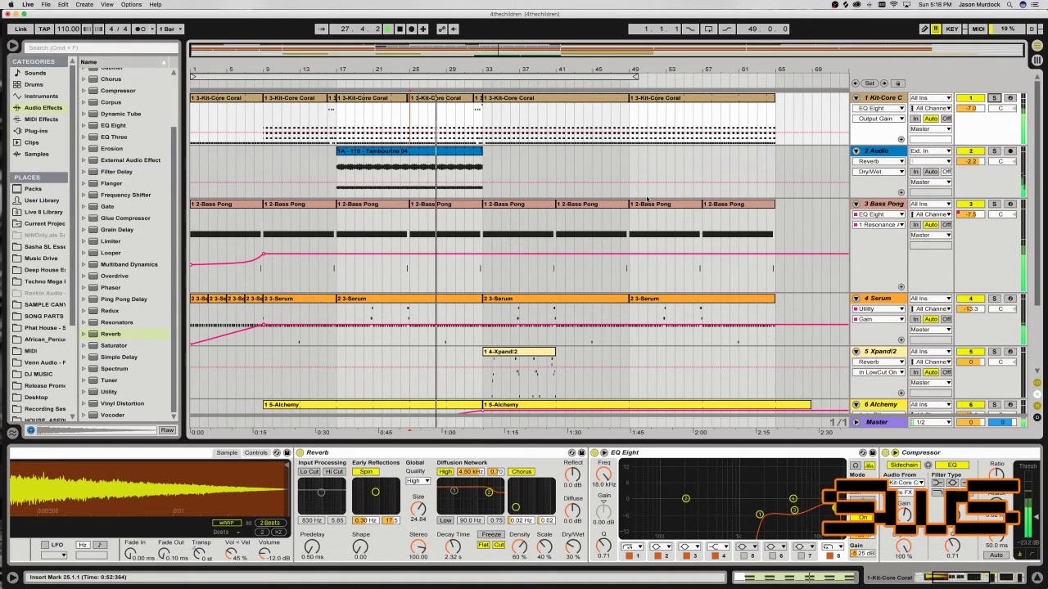
key(plus)
key(plus)
key(plus)
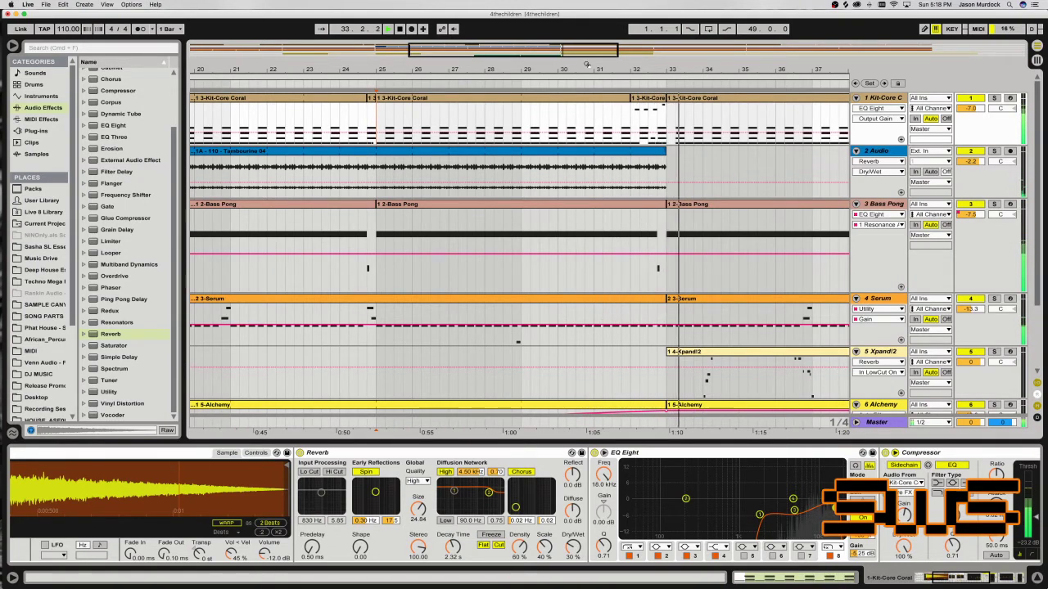
key(space)
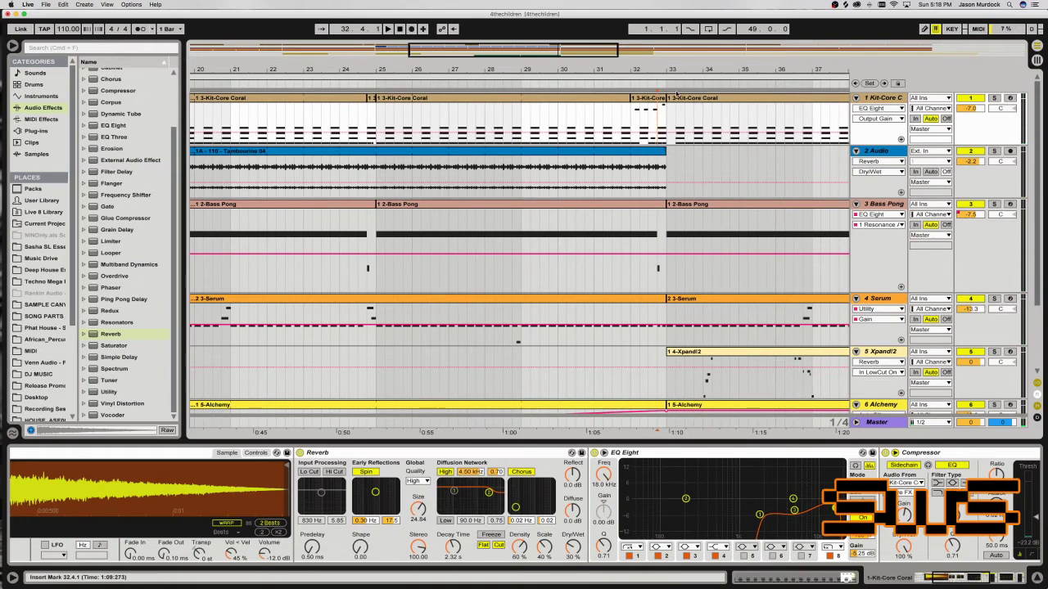
Play the fill from bar 32 into bar 33 in a closer view with the Kit-Core rack shown.
drag(605, 46, 606, 50)
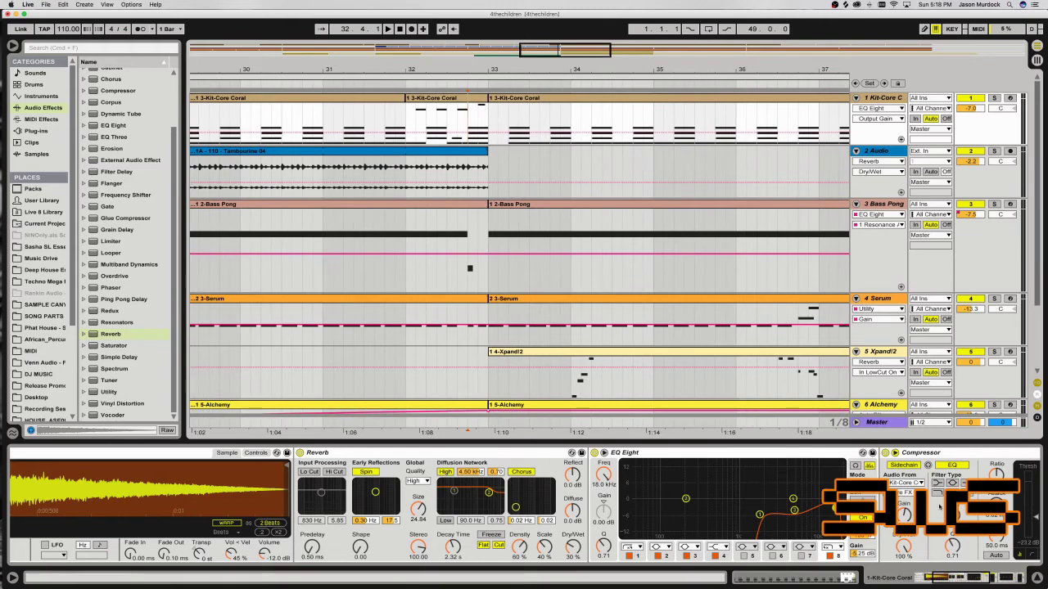
click(934, 575)
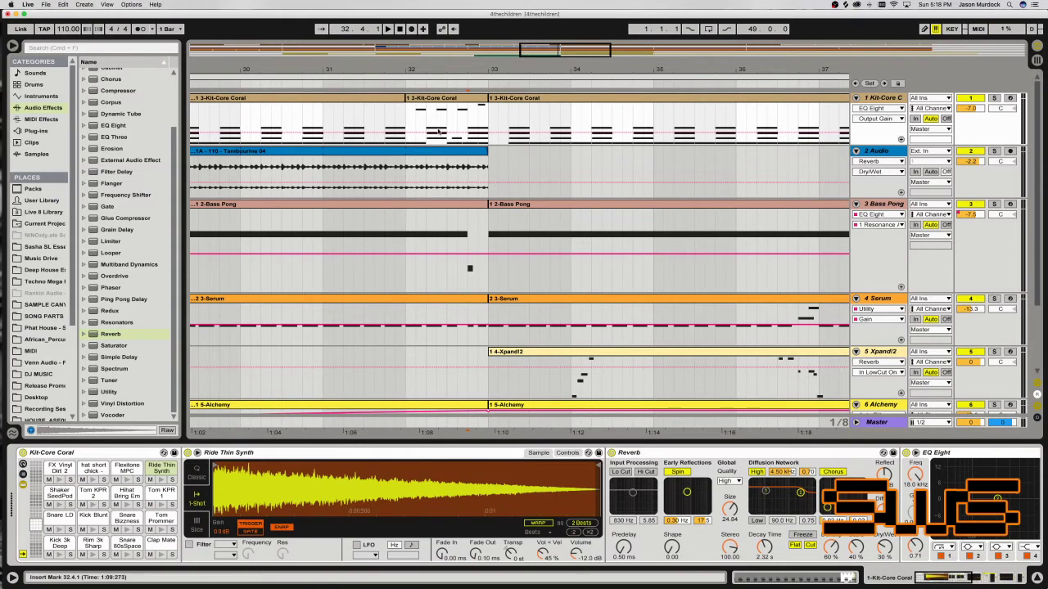
click(409, 121)
key(space)
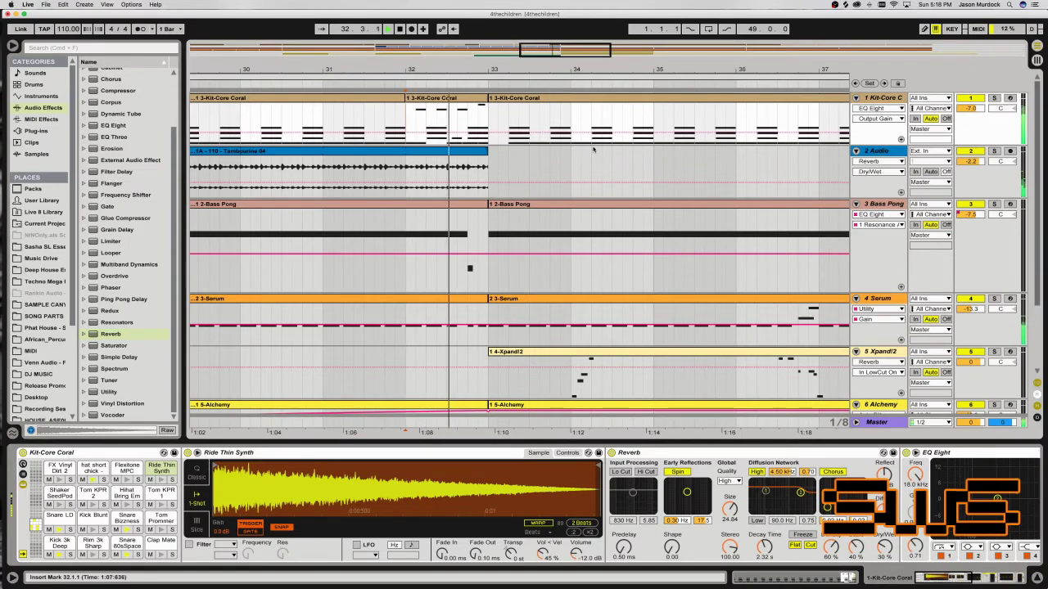
key(space)
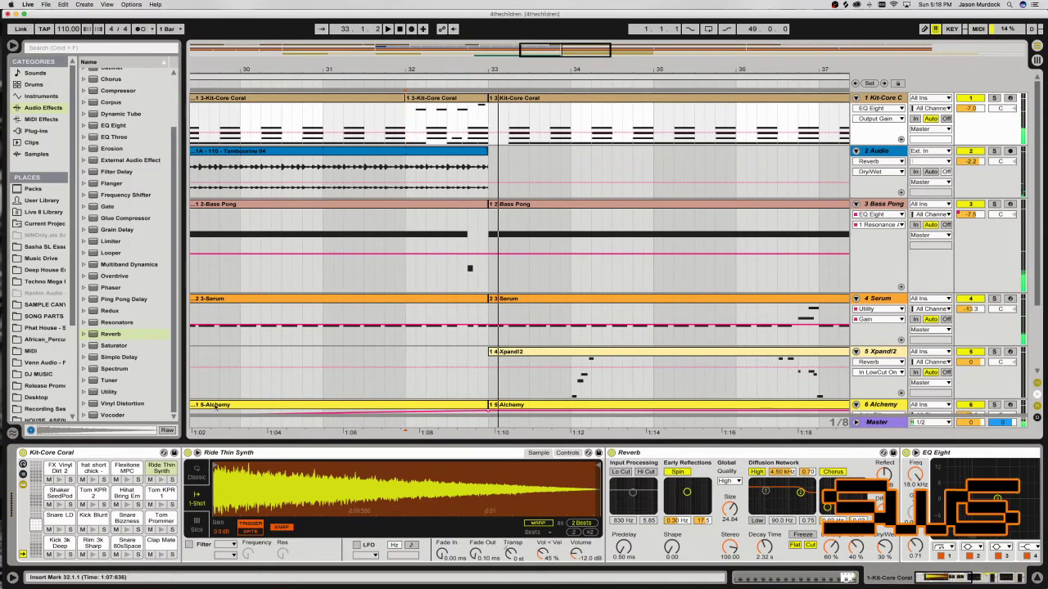
Check the drum chain levels in Session View during playback and set the ride Reverb's decay time to 5.17 s and dry/wet to 72%.
key(Tab)
key(Tab)
key(Tab)
key(space)
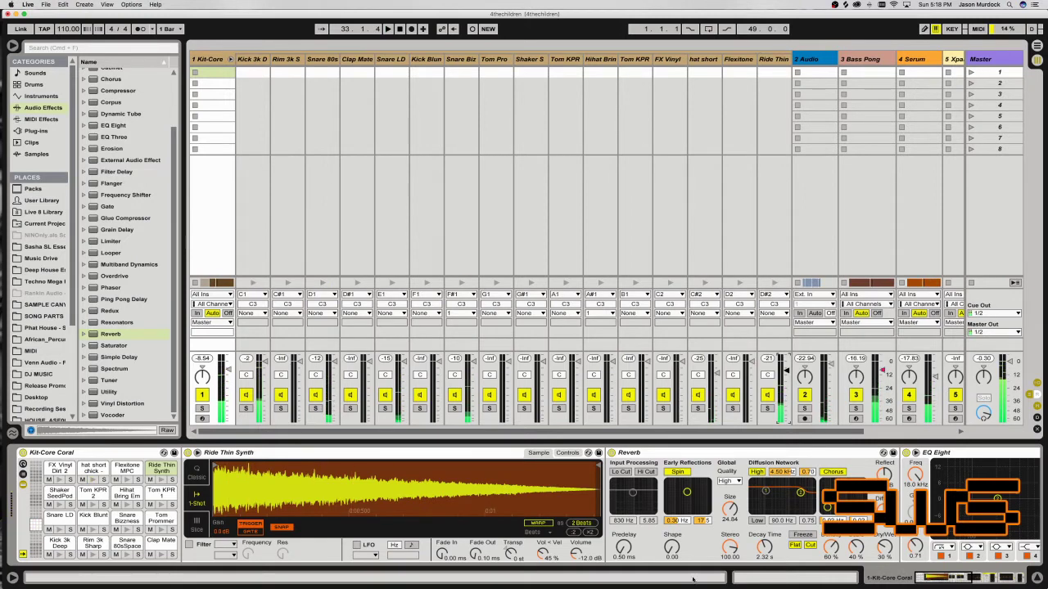
drag(770, 555, 769, 507)
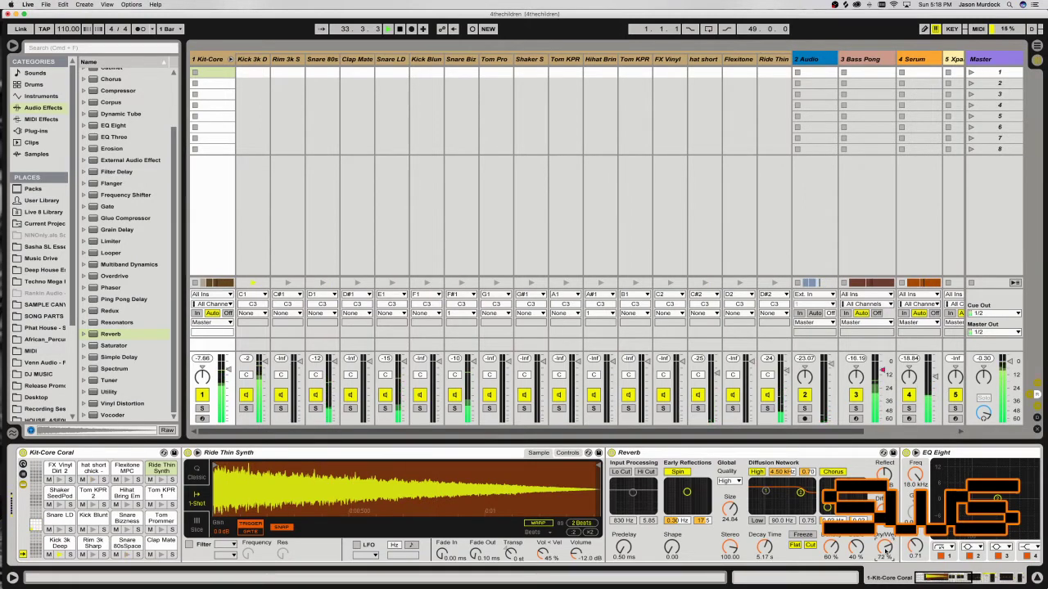
key(Tab)
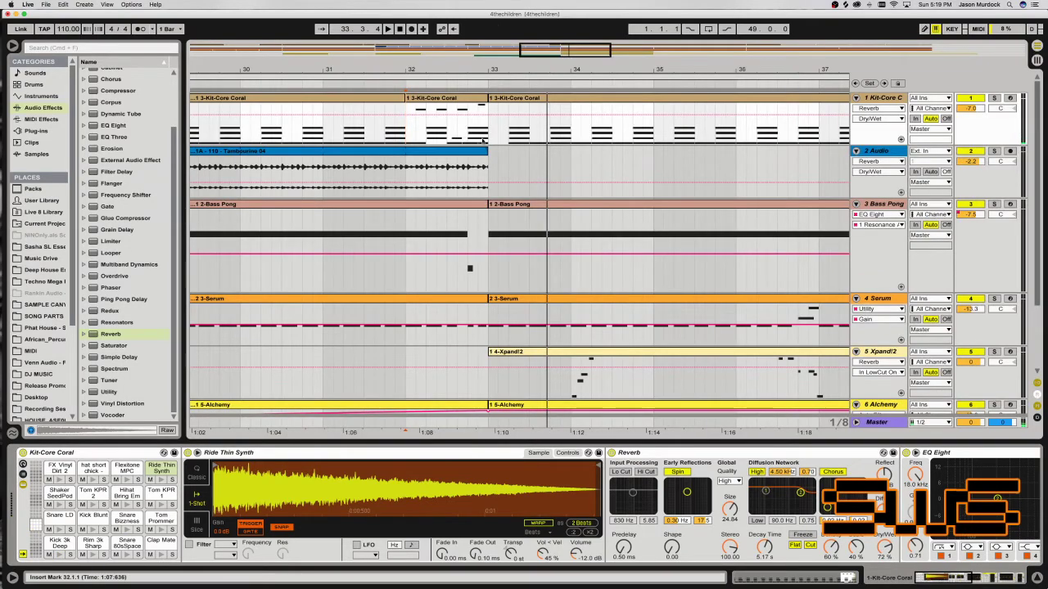
Open the Kit-Core Coral clip starting at bar 33 in the note editor.
double_click(524, 122)
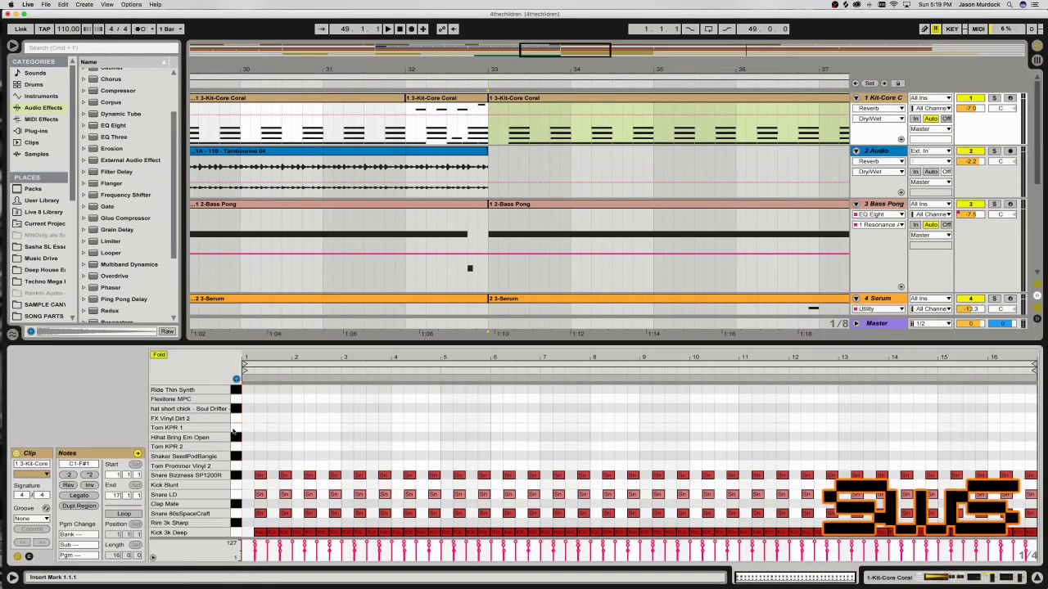
Add a short Kick 3k Deep note at 1.1.3 in the drum clip starting at bar 33 and lower its velocity slightly.
scroll(303, 508, up, 5)
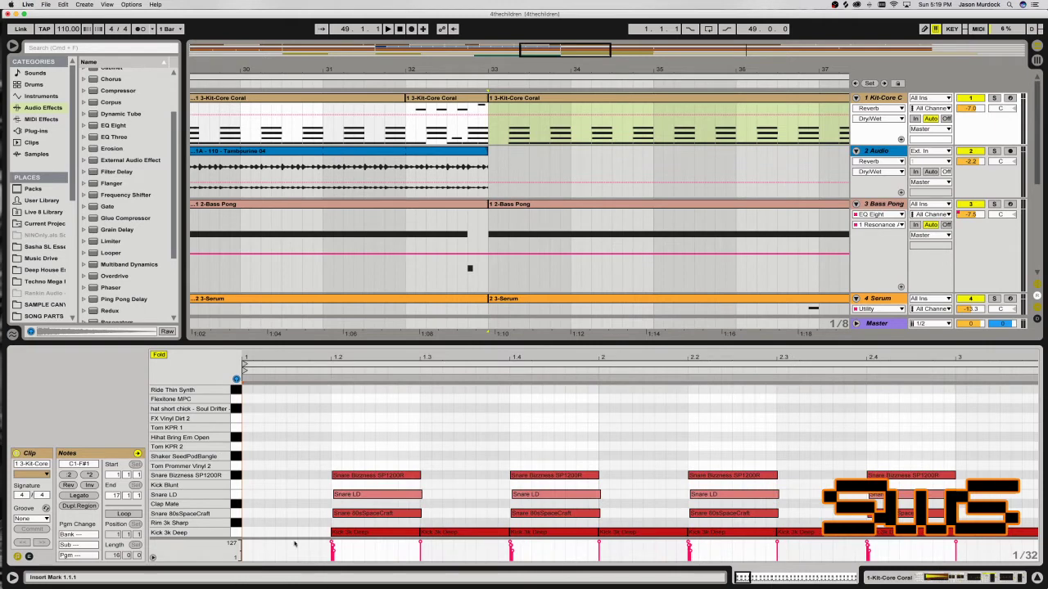
key(space)
double_click(290, 533)
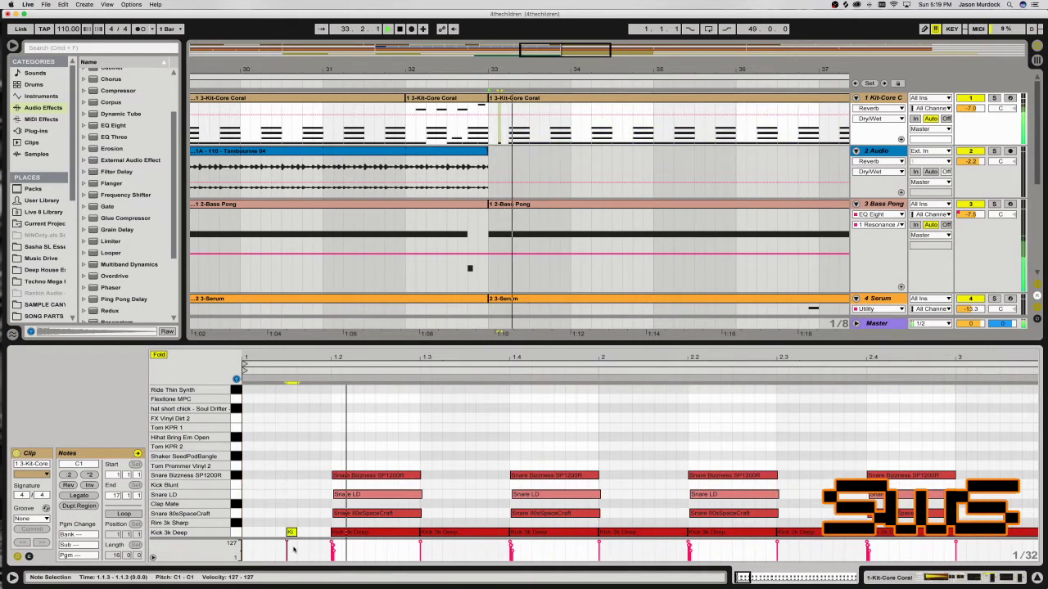
key(space)
drag(288, 545, 288, 549)
Add a short Snare LD note at 1.1.2 in the bar 33 drum clip and play back the transition.
double_click(281, 504)
mouse_move(281, 503)
mouse_down()
mouse_move(270, 501)
mouse_move(270, 516)
mouse_move(273, 502)
mouse_up()
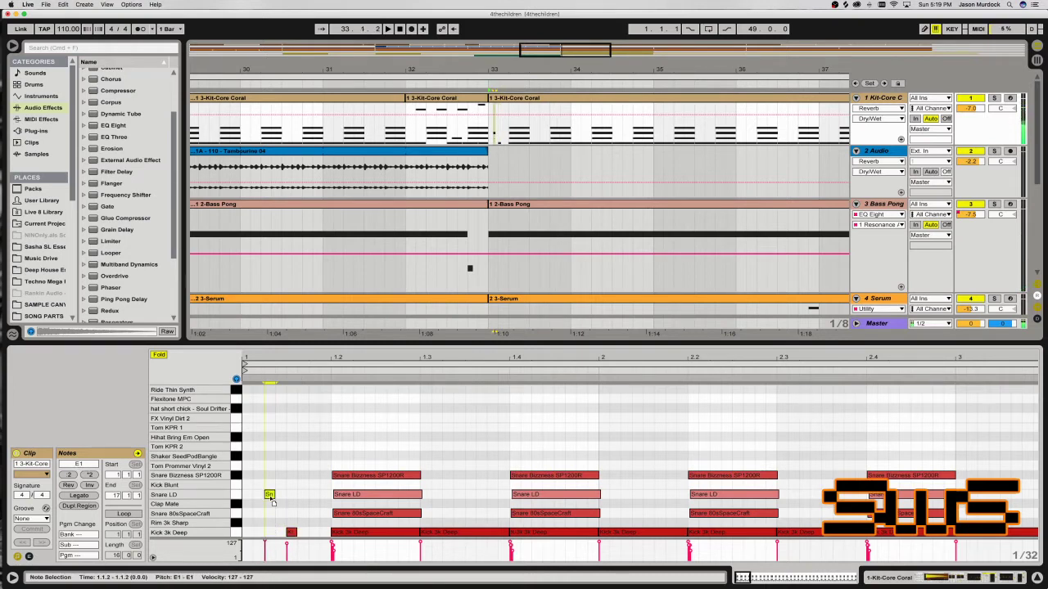
key(space)
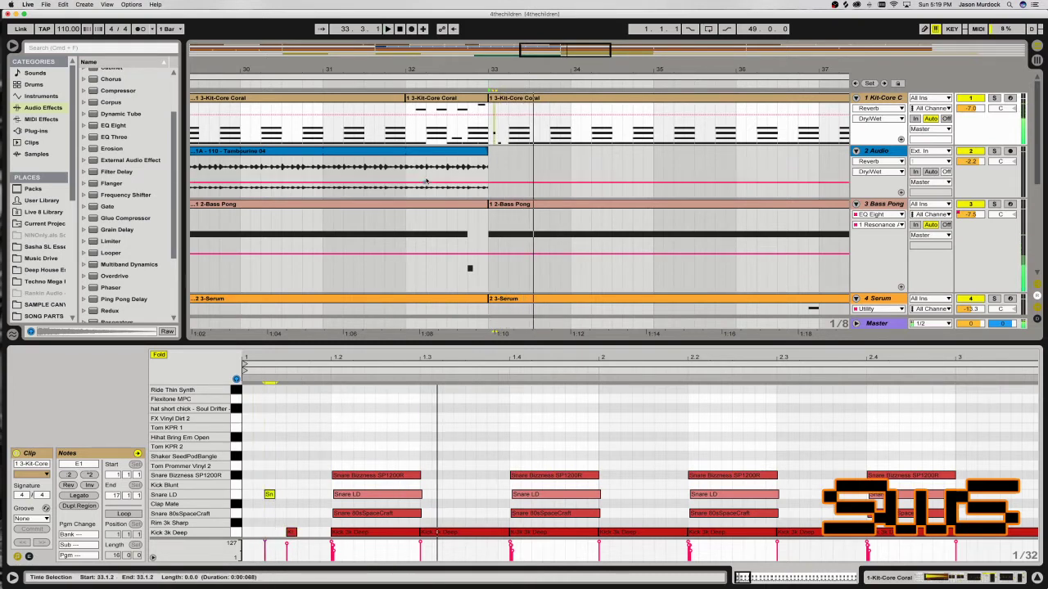
key(space)
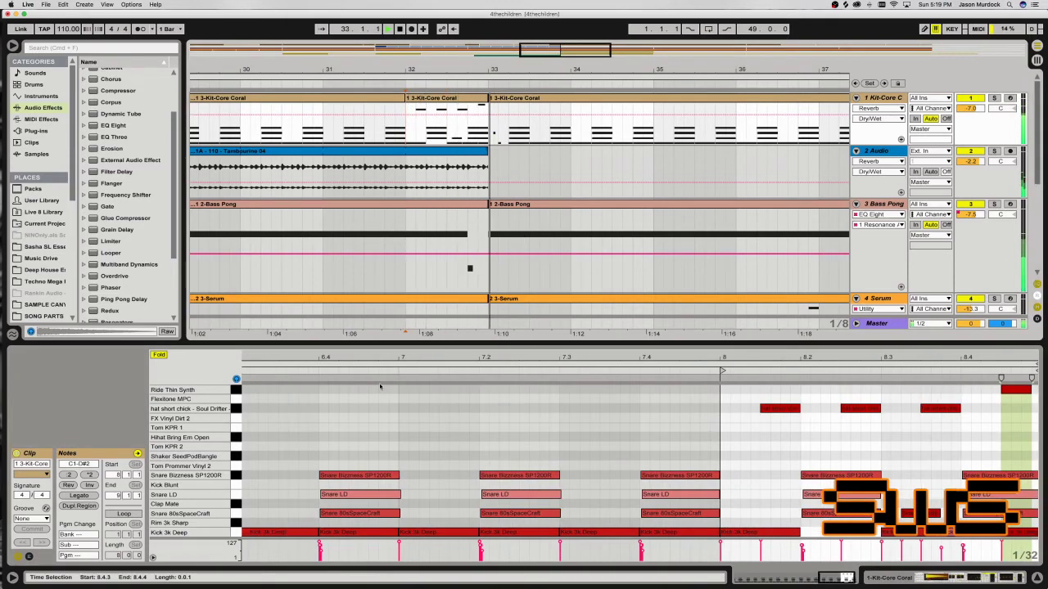
key(space)
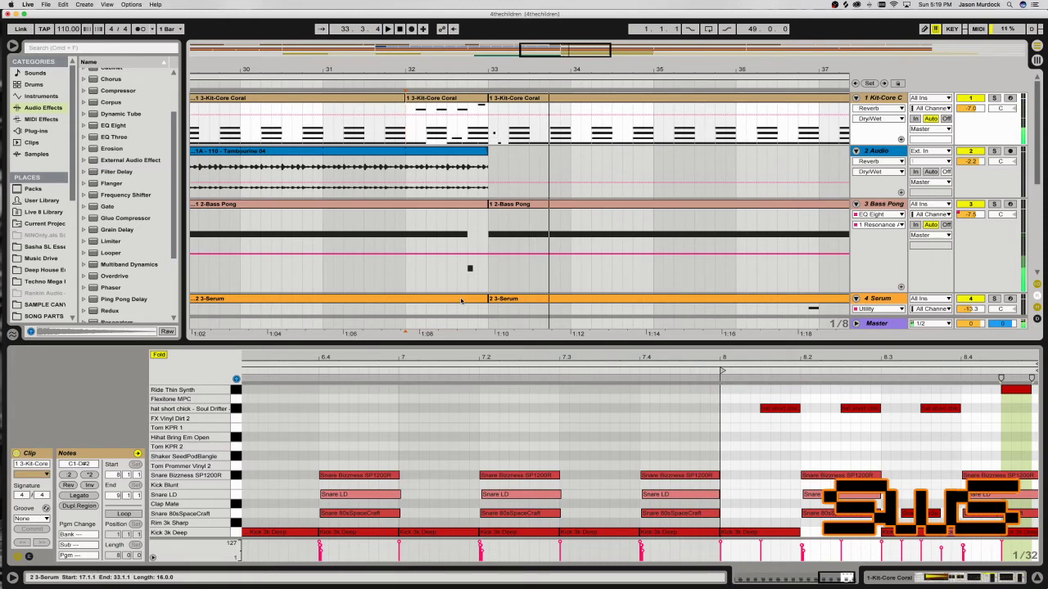
Delete the Snare LD note at 1.1.2 from the bar 33 drum clip and play back the transition.
click(505, 133)
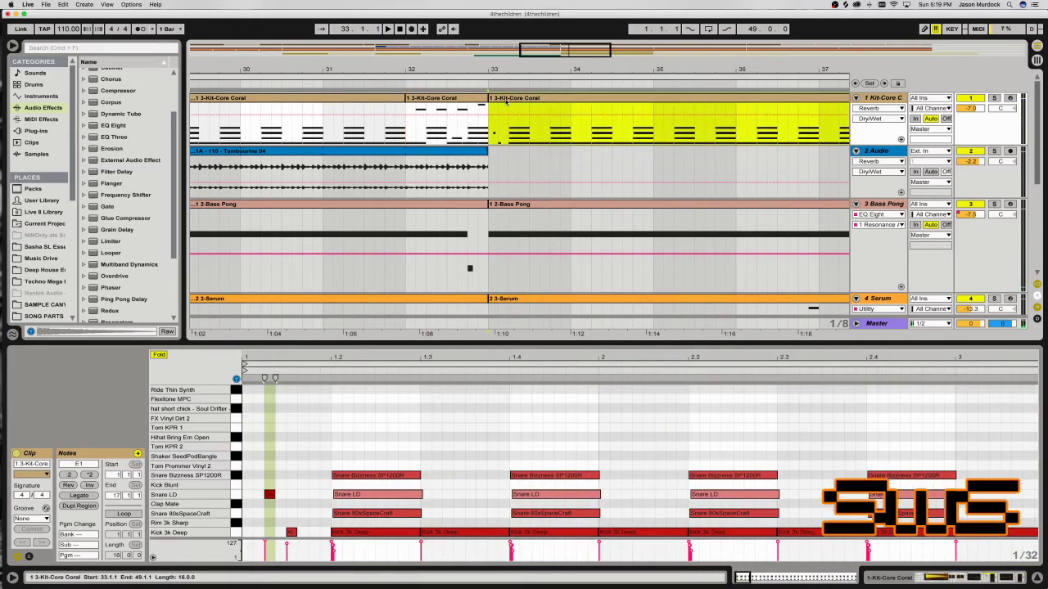
click(331, 448)
double_click(278, 492)
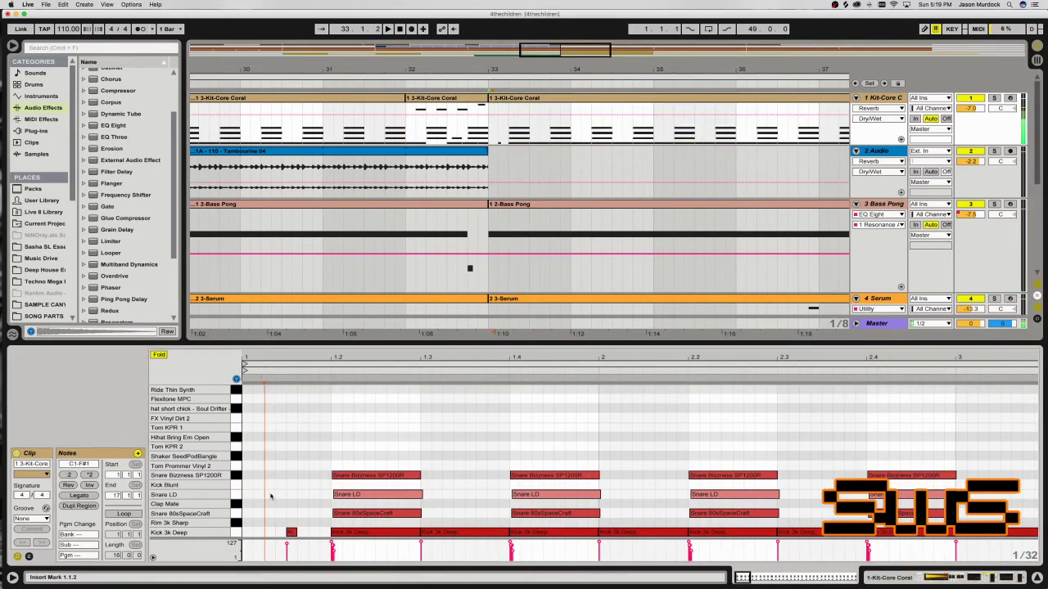
key(space)
click(451, 139)
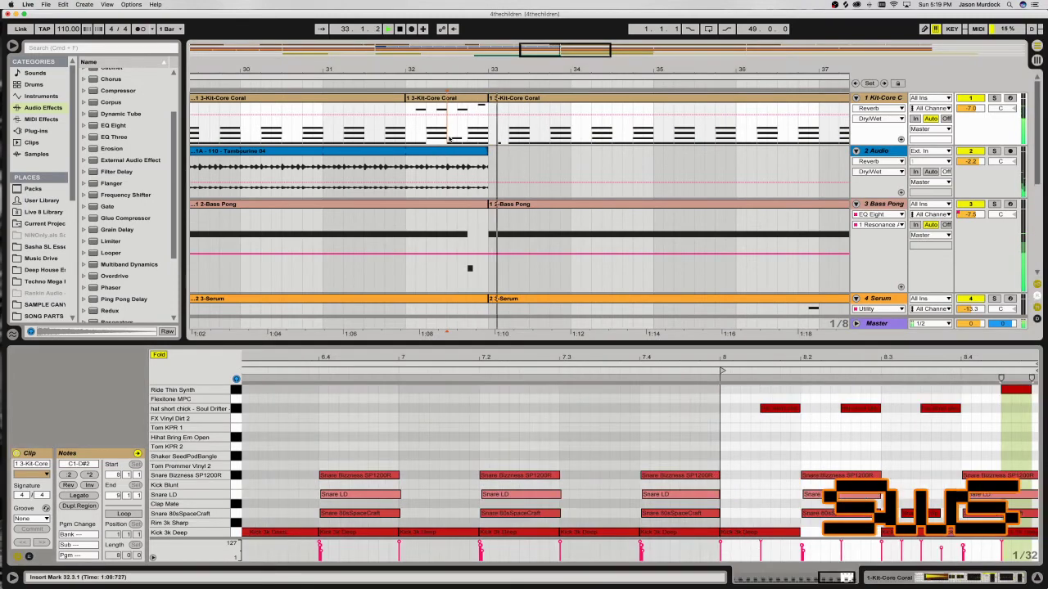
key(space)
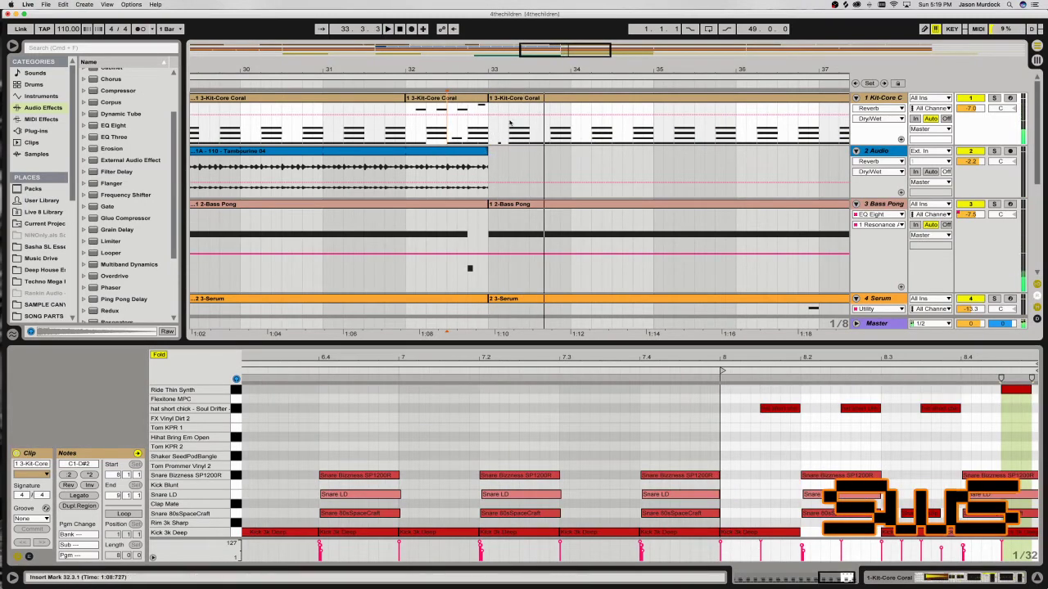
Delete the Kick 3k Deep note at 1.1.3 from the bar 33 drum clip and play from bar 32.
click(524, 98)
click(264, 459)
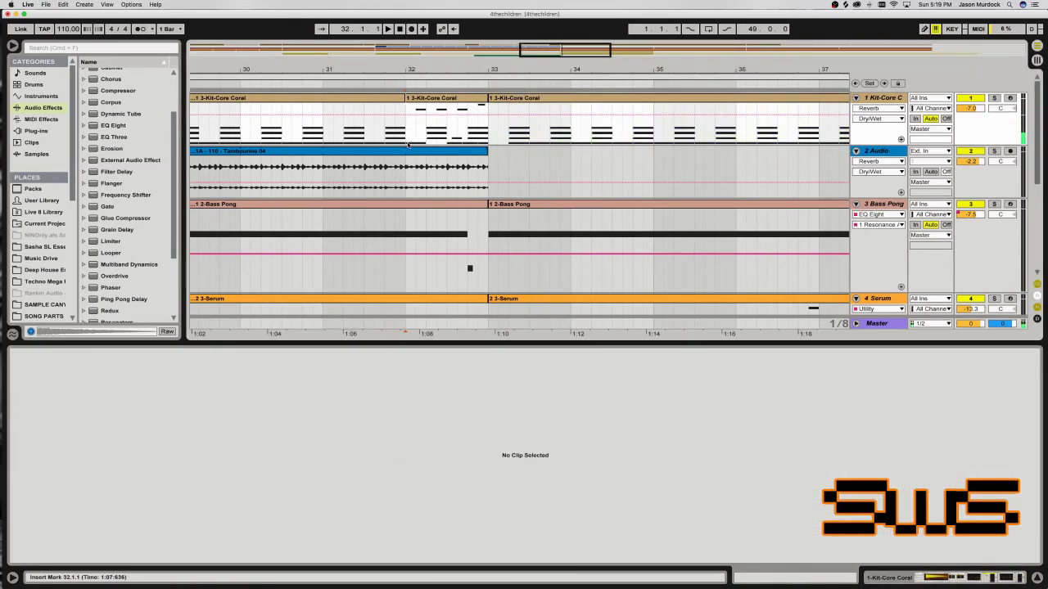
click(553, 70)
key(space)
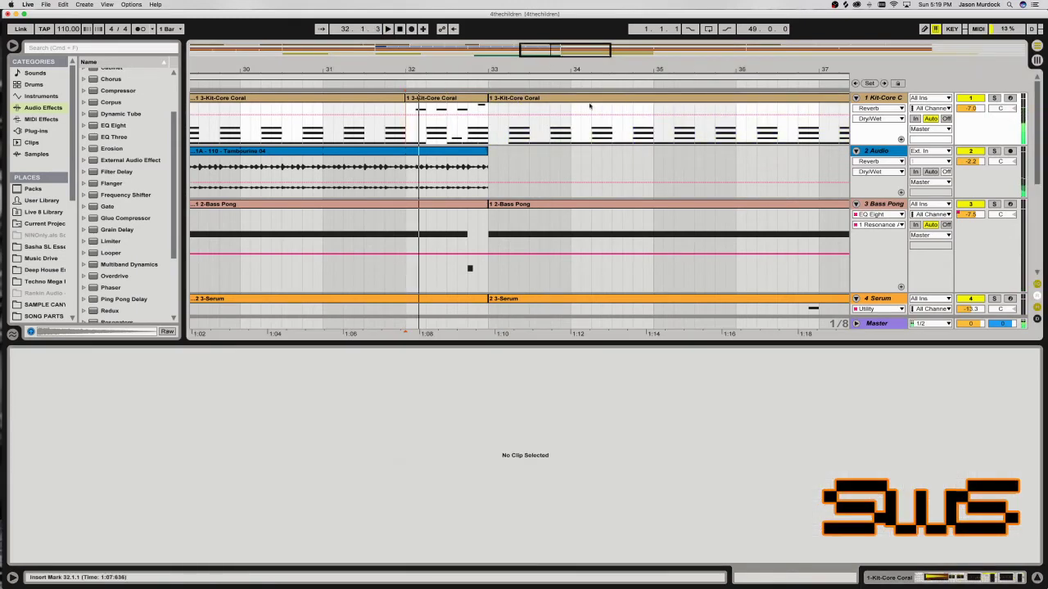
key(space)
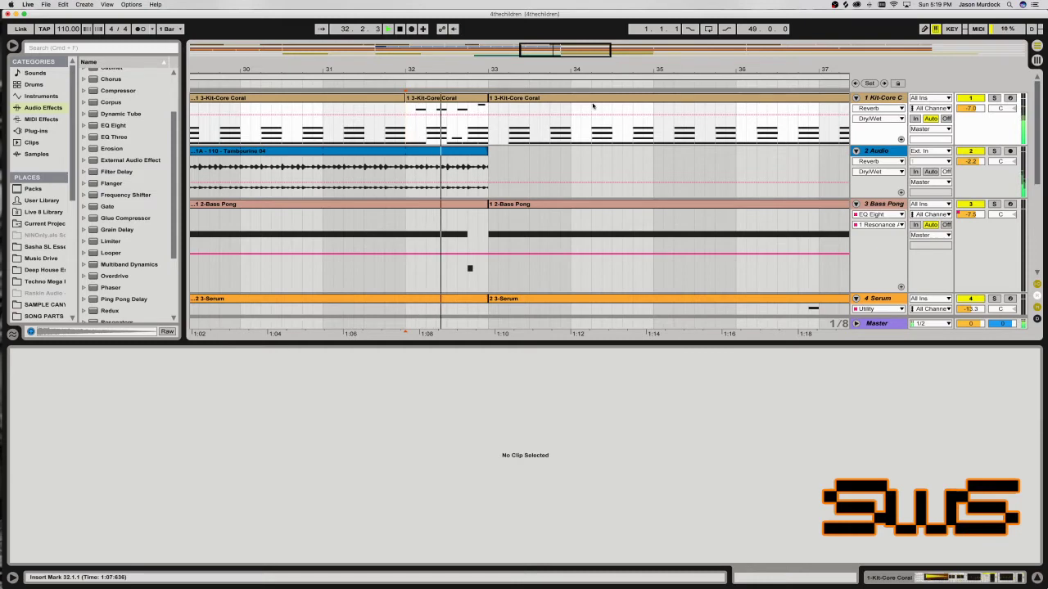
key(space)
Find the sample collection folder among the browser's places and open its contents.
key(Tab)
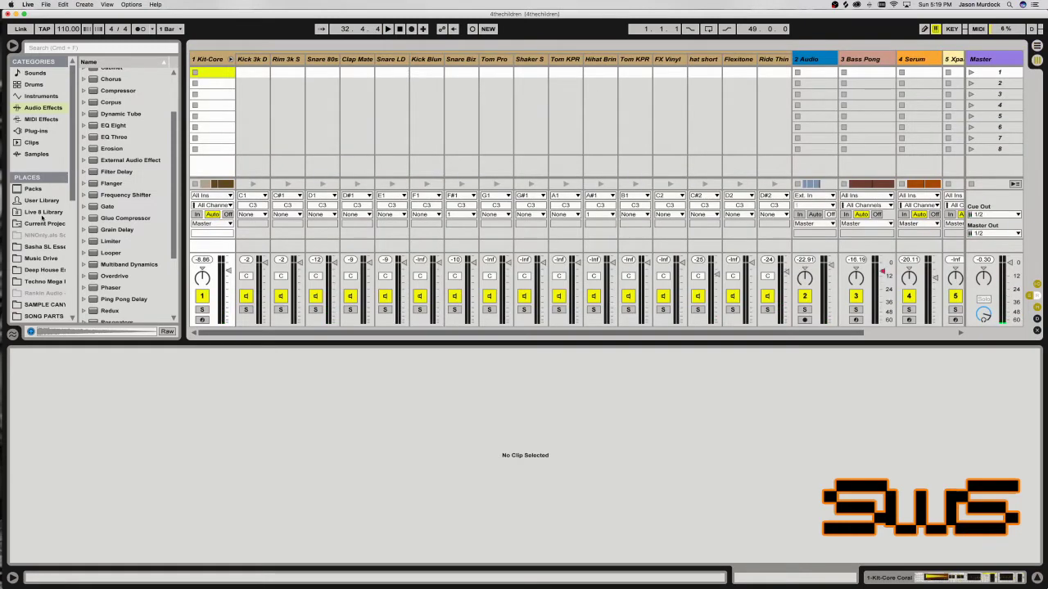
scroll(41, 229, down, 3)
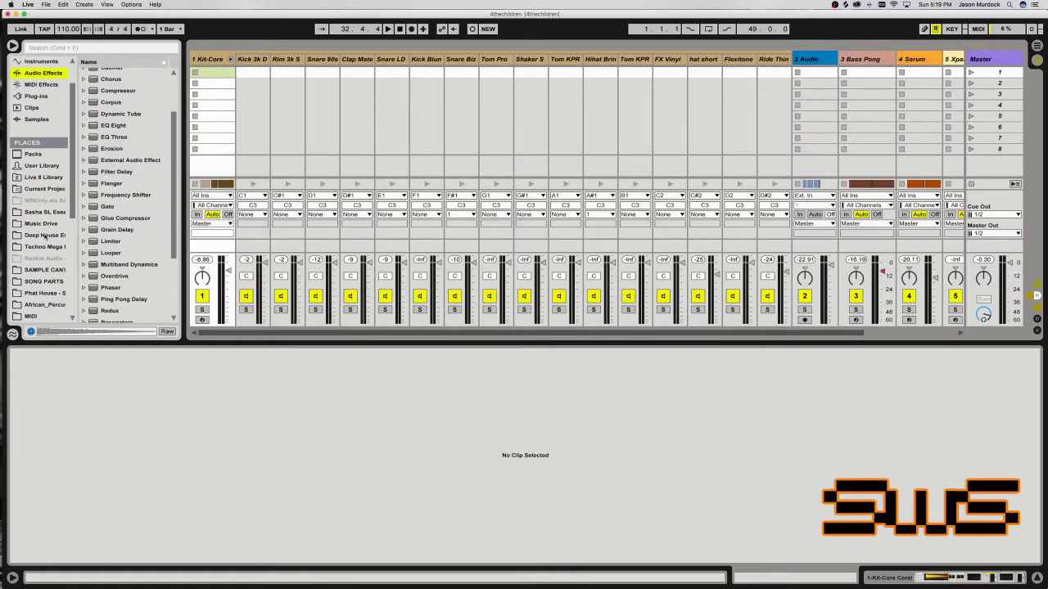
scroll(44, 275, down, 3)
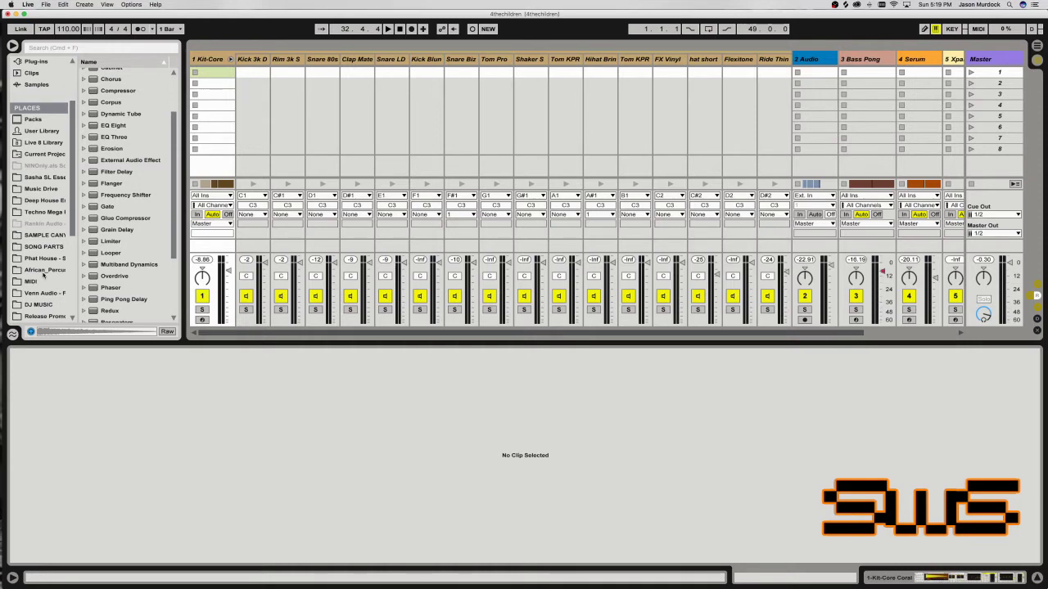
key(Tab)
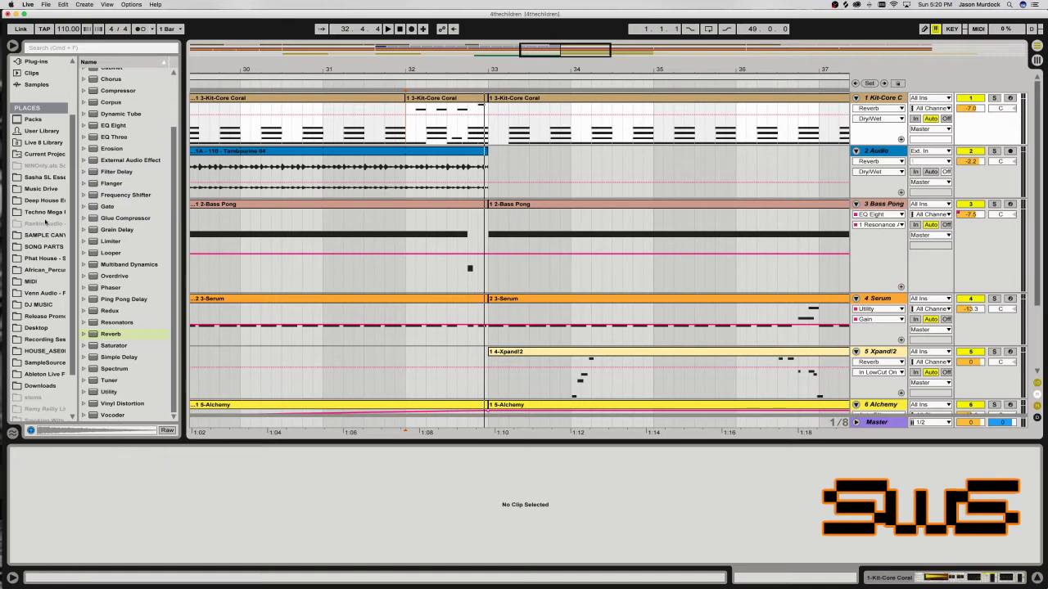
scroll(45, 234, down, 2)
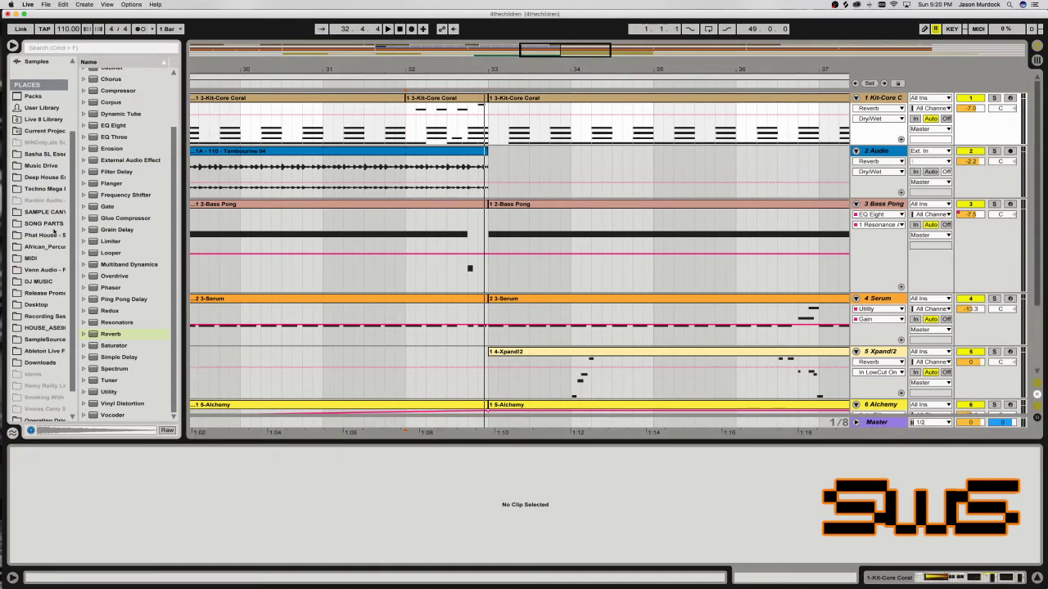
click(51, 212)
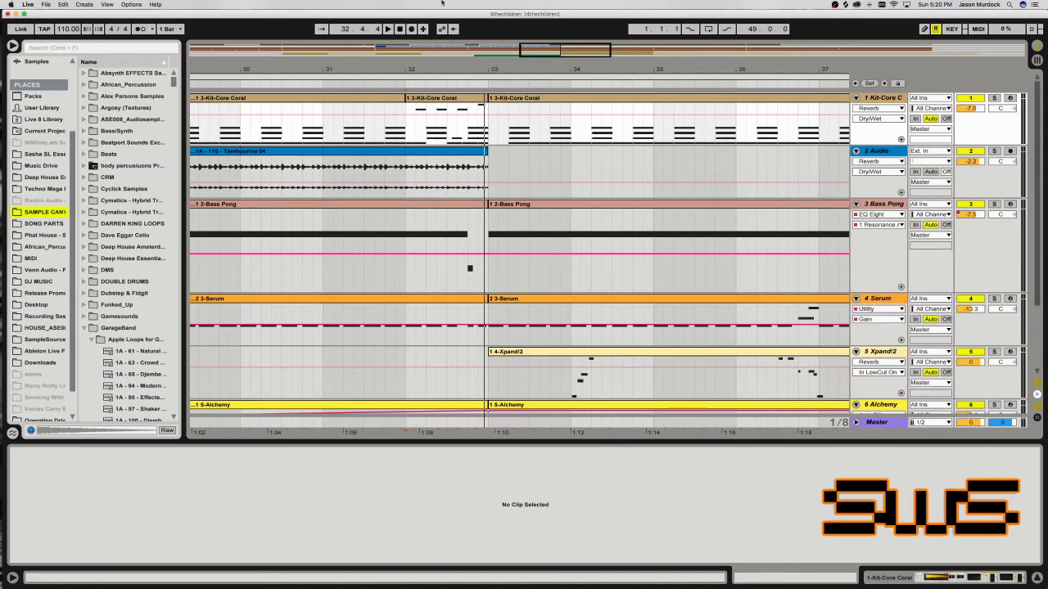
Collapse the GarageBand folder and expand the Hats subfolder of iDrum.
click(83, 326)
click(86, 317)
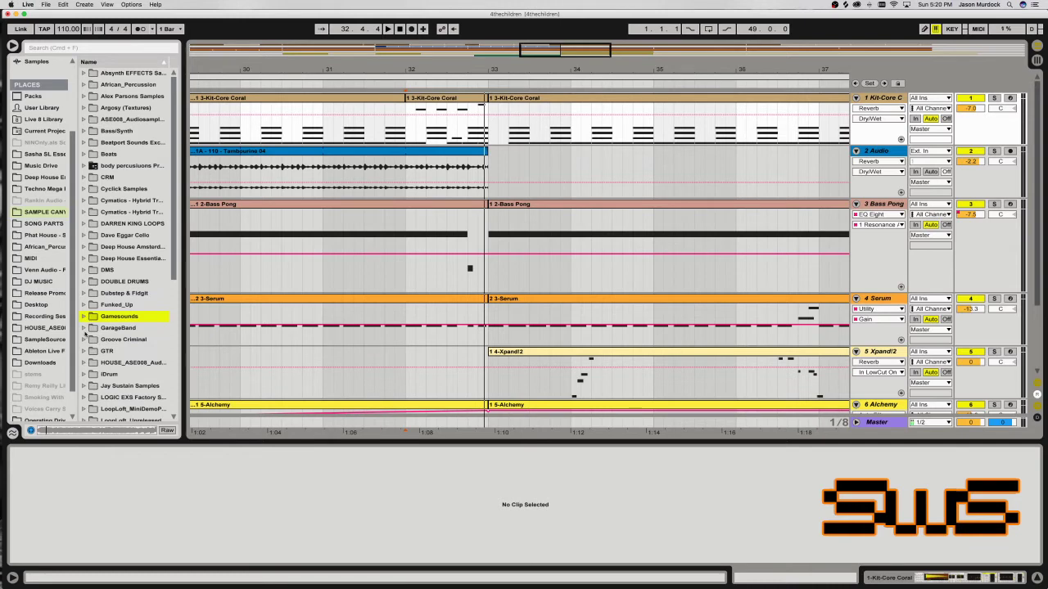
scroll(75, 337, down, 1)
click(83, 374)
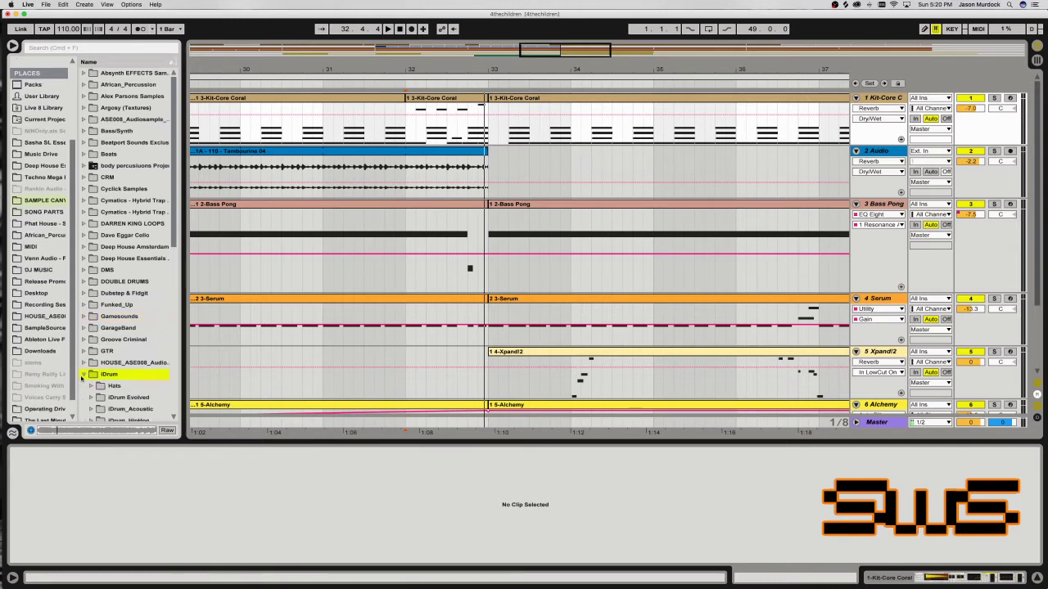
scroll(90, 352, down, 10)
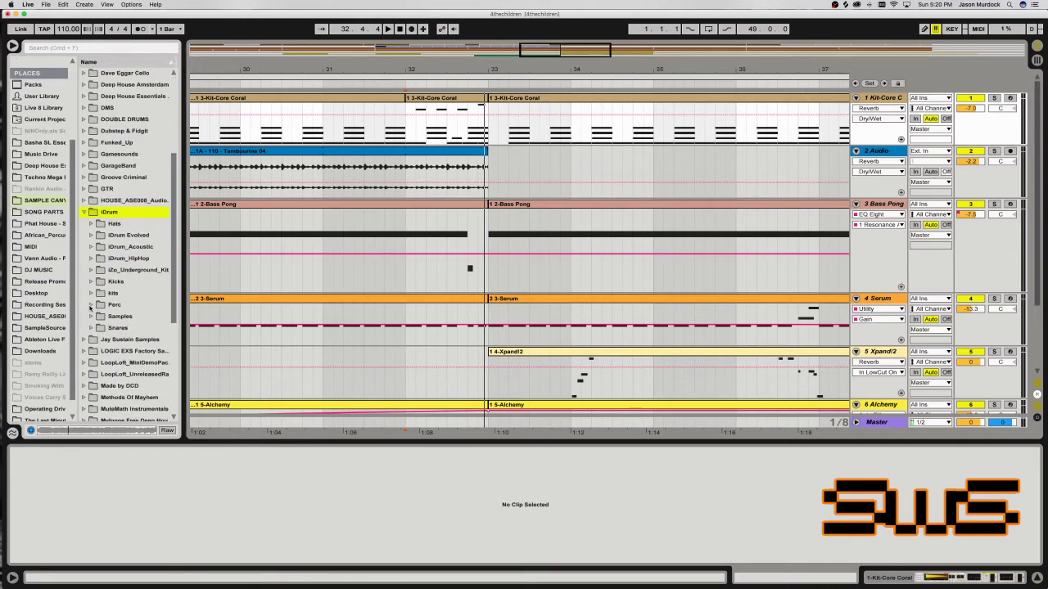
click(92, 223)
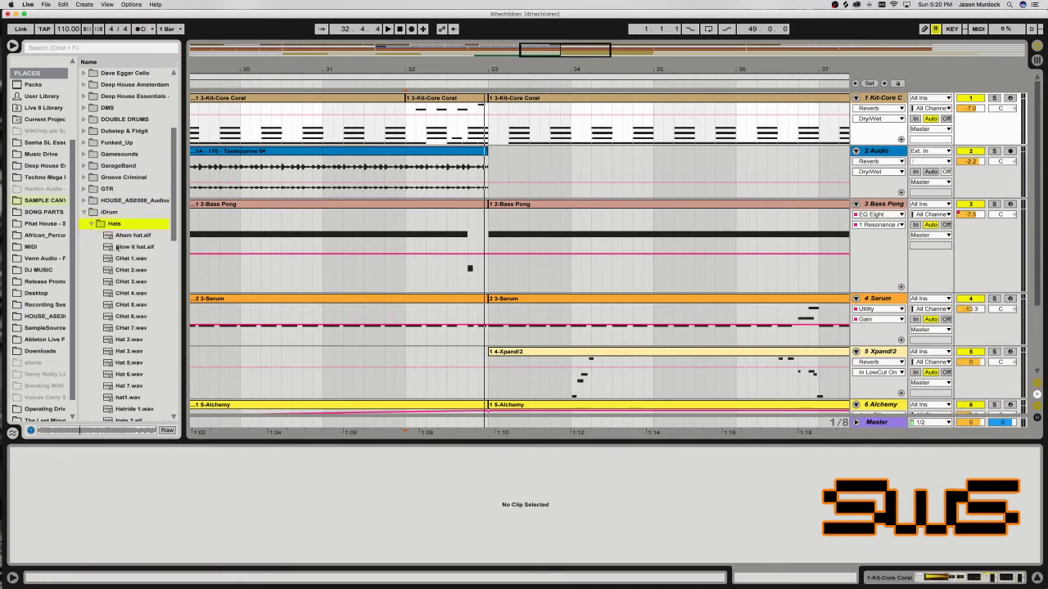
Audition the samples in the iDrum Hats folder, including the hats and Tamb 1.wav.
click(116, 270)
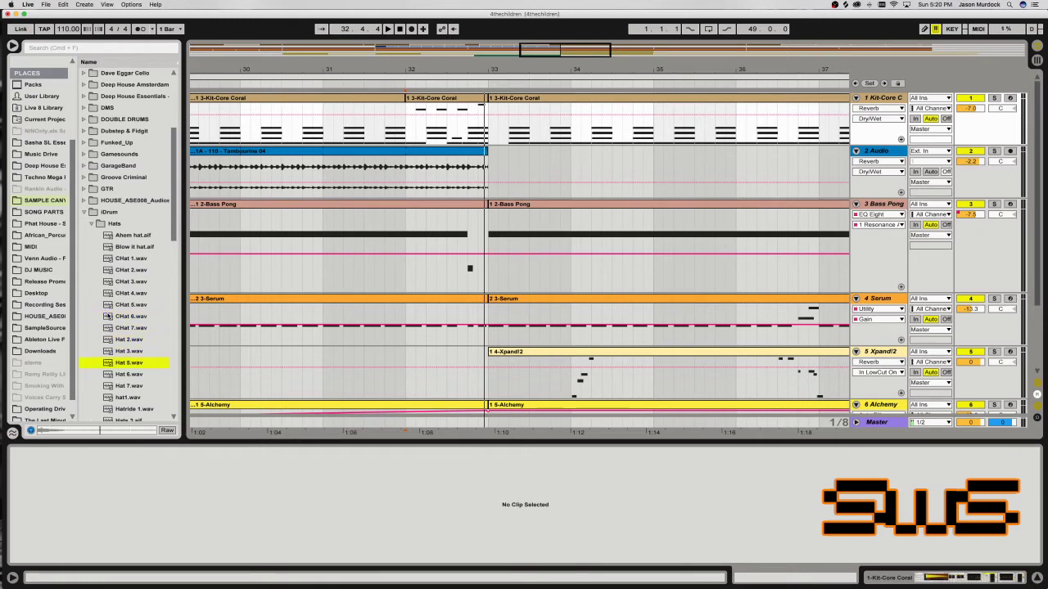
key(Down)
key(Down)
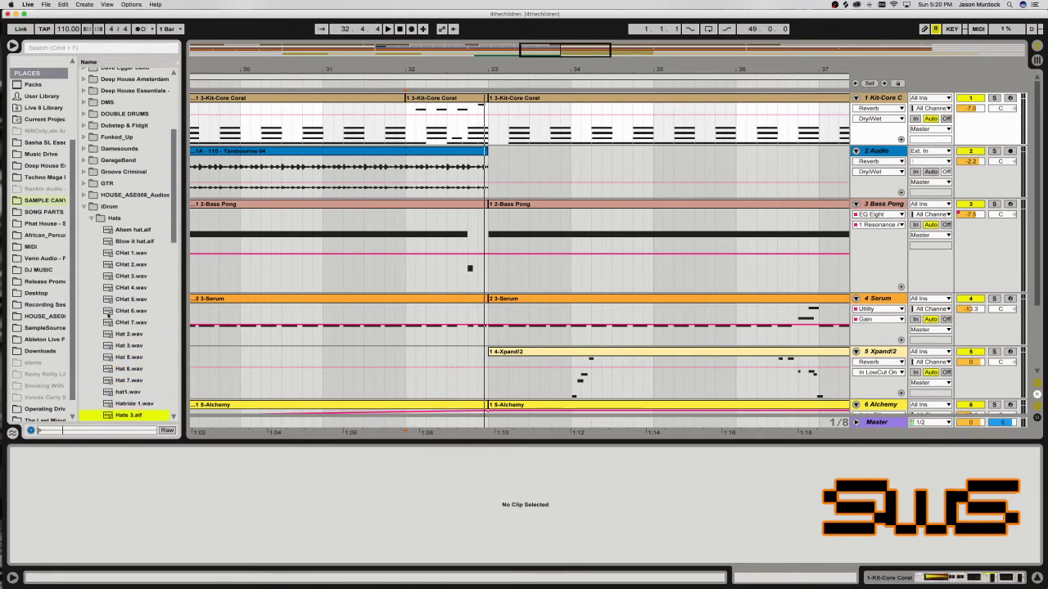
key(Up)
scroll(137, 365, down, 5)
click(135, 380)
scroll(122, 381, down, 5)
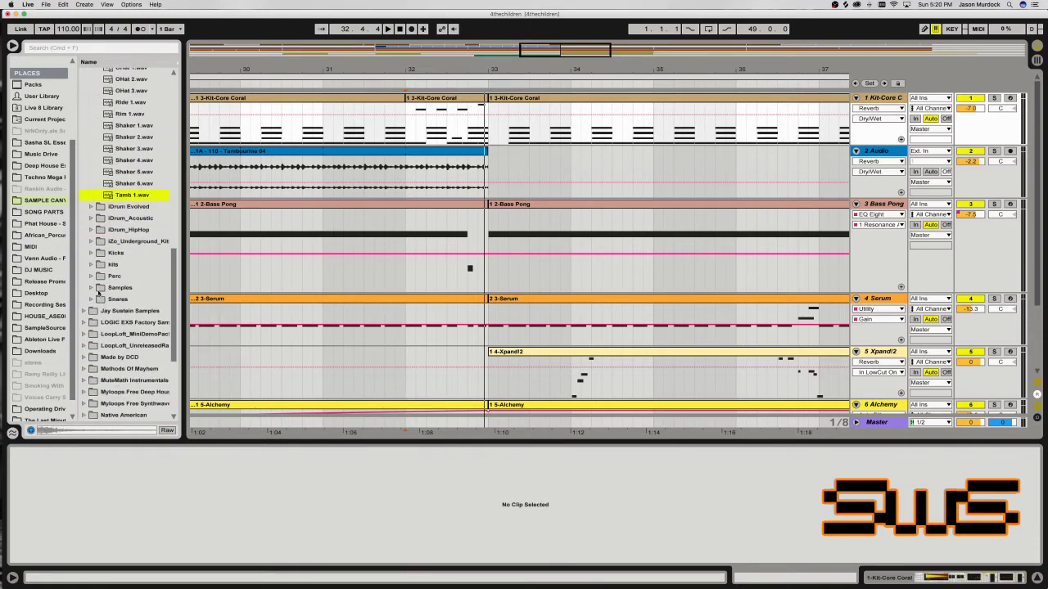
Search the sample collection for "cymba".
scroll(95, 300, up, 12)
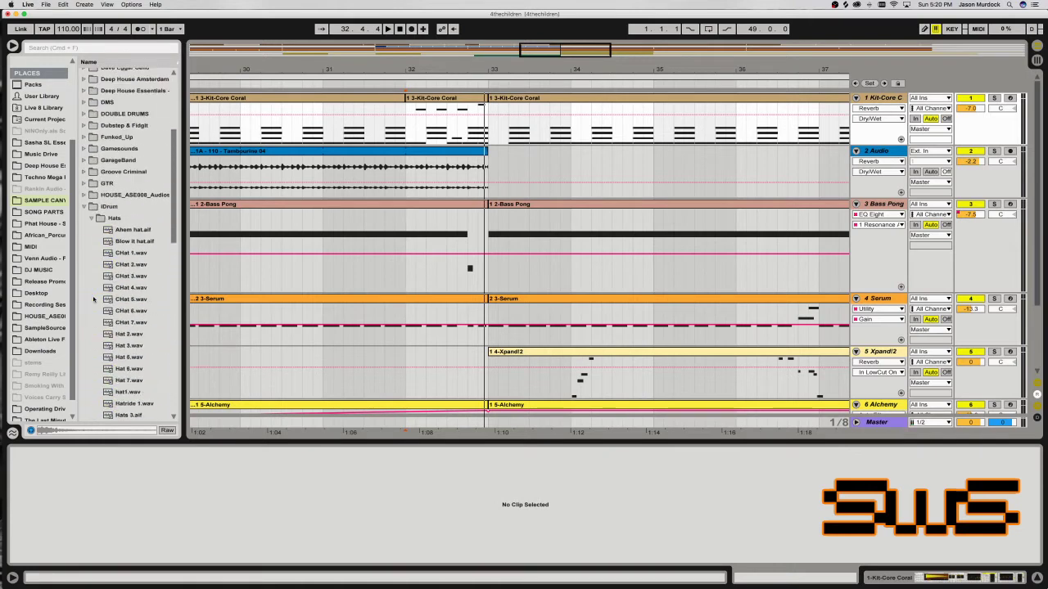
click(87, 48)
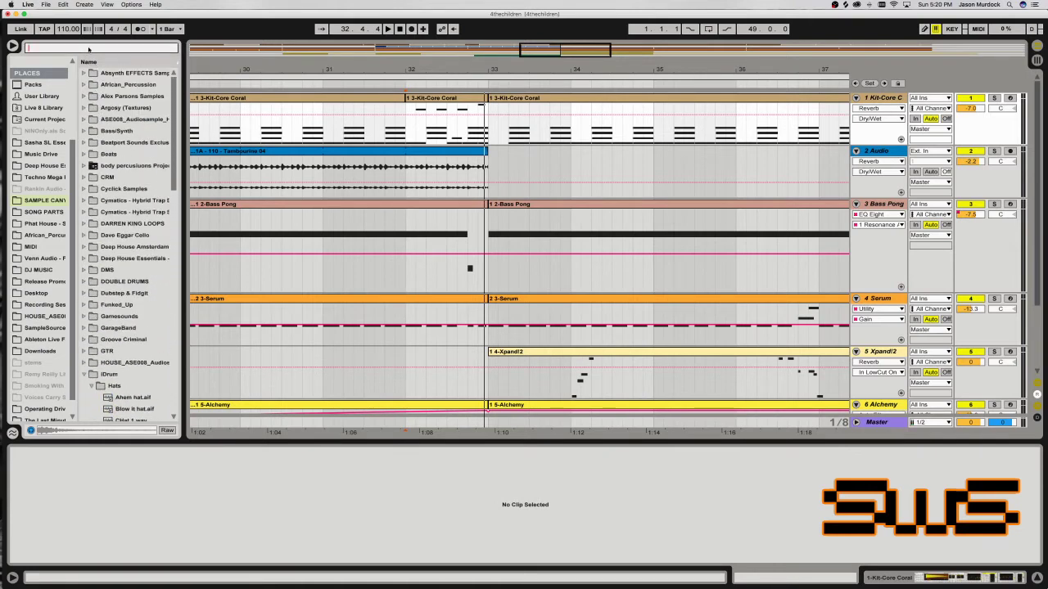
text(cyn)
text(ba)
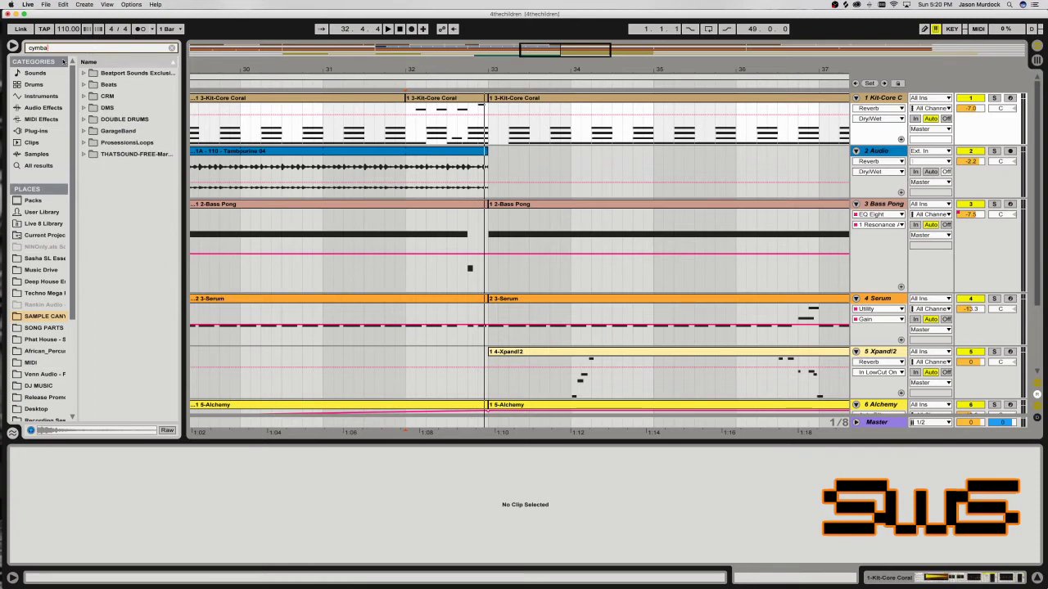
Audition the China cymbal in TightTamas and the mallet cymbal in CinematicLayers within the DOUBLE DRUMS samples.
click(83, 119)
click(91, 131)
click(98, 143)
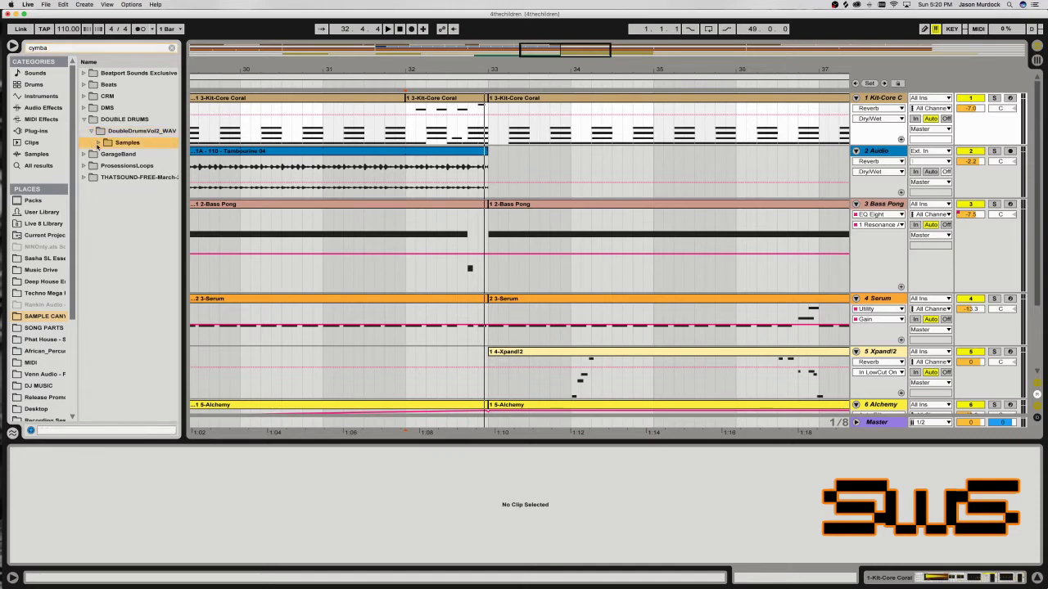
click(109, 165)
click(116, 177)
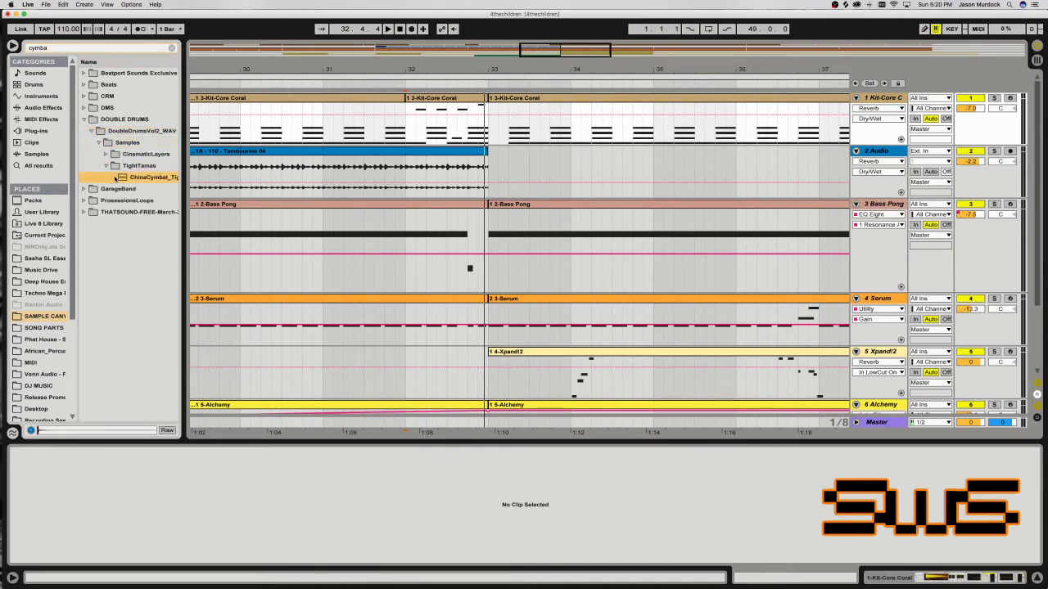
click(108, 154)
click(105, 165)
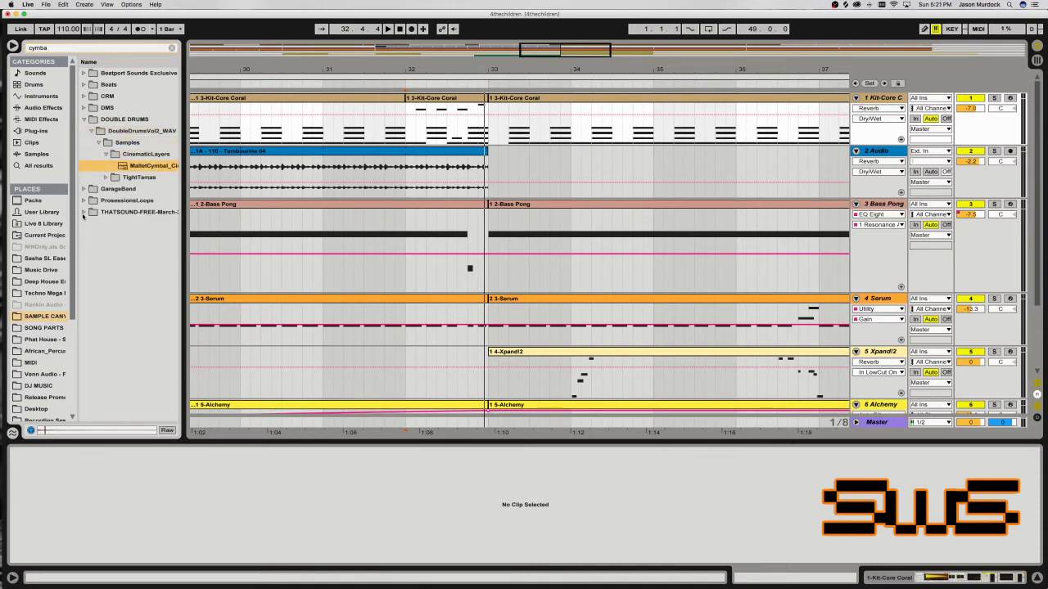
Look through the cymbal results in the ProsessionsLoops, GarageBand and DOUBLE DRUMS folders and audition the CinematicLayers mallet cymbal again.
click(83, 119)
click(88, 143)
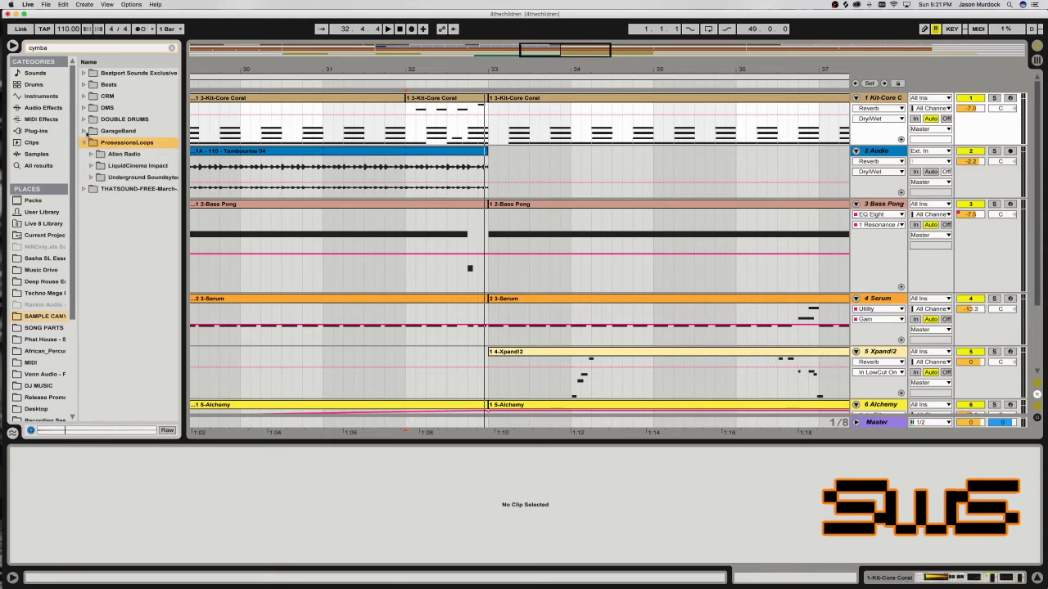
click(86, 132)
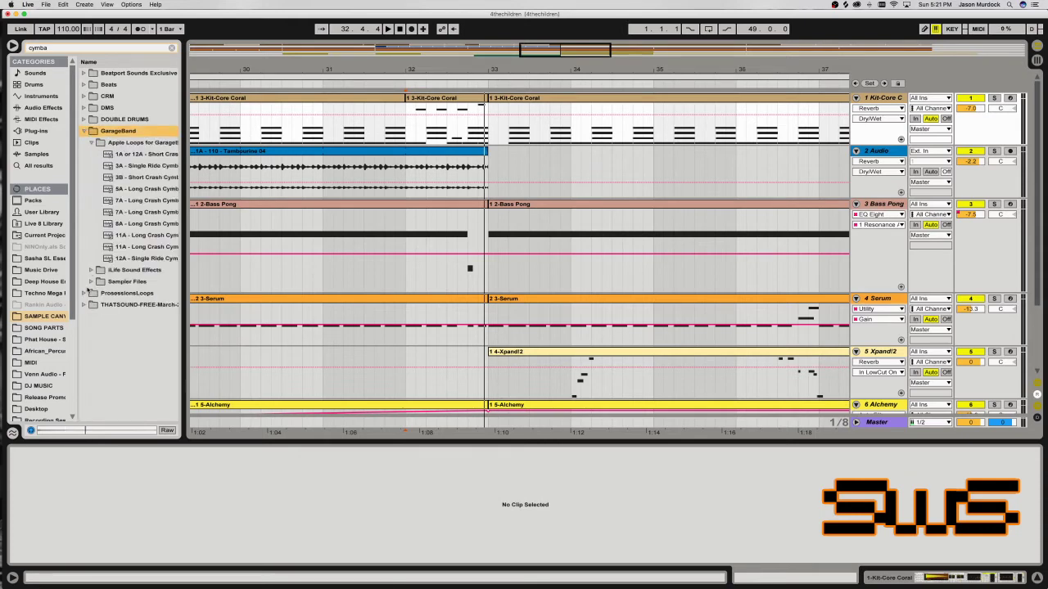
click(88, 292)
click(85, 120)
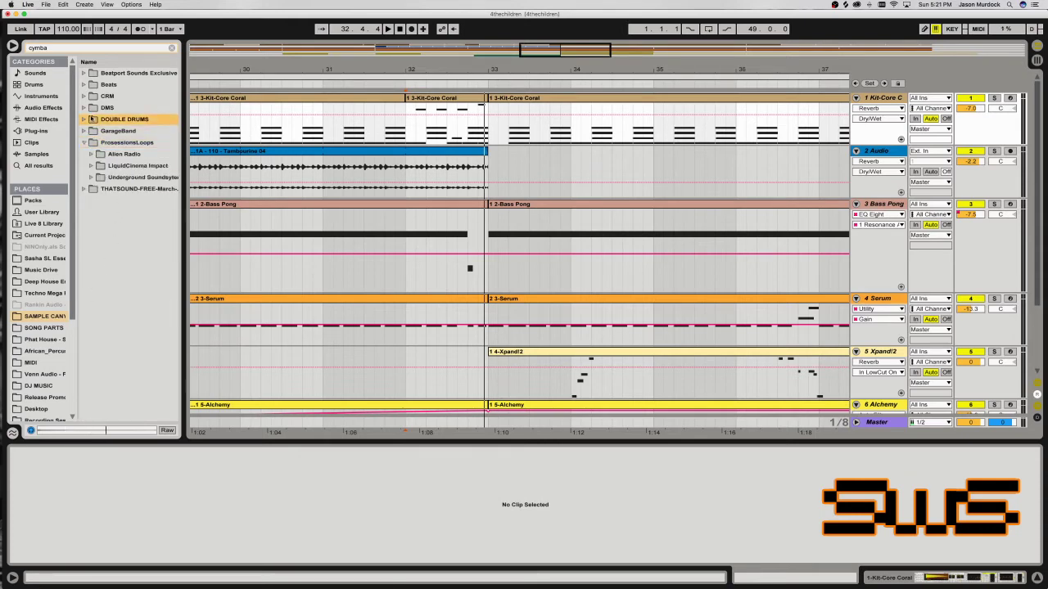
click(121, 155)
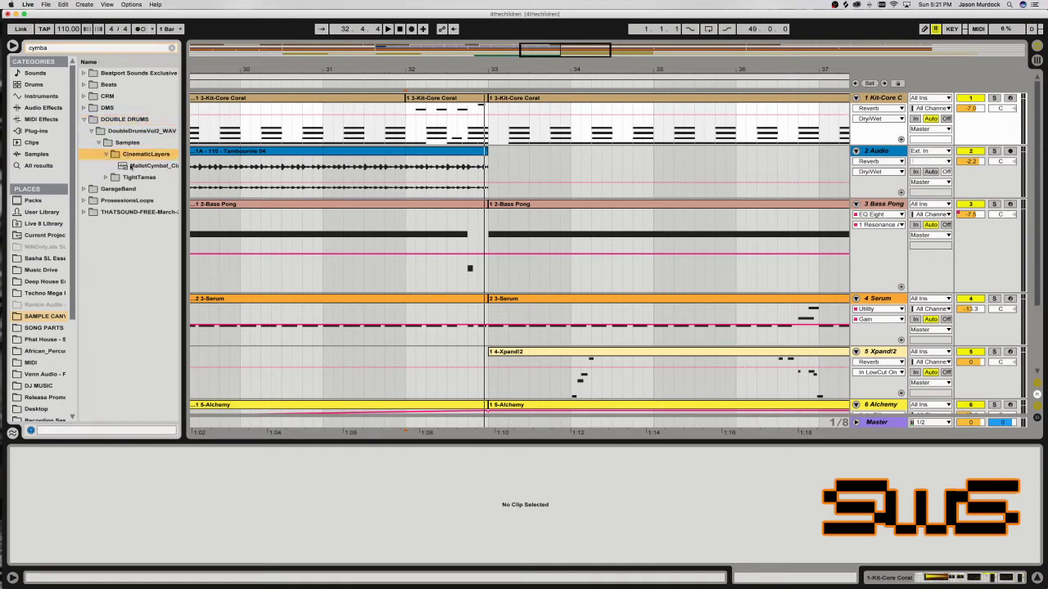
click(131, 166)
double_click(129, 166)
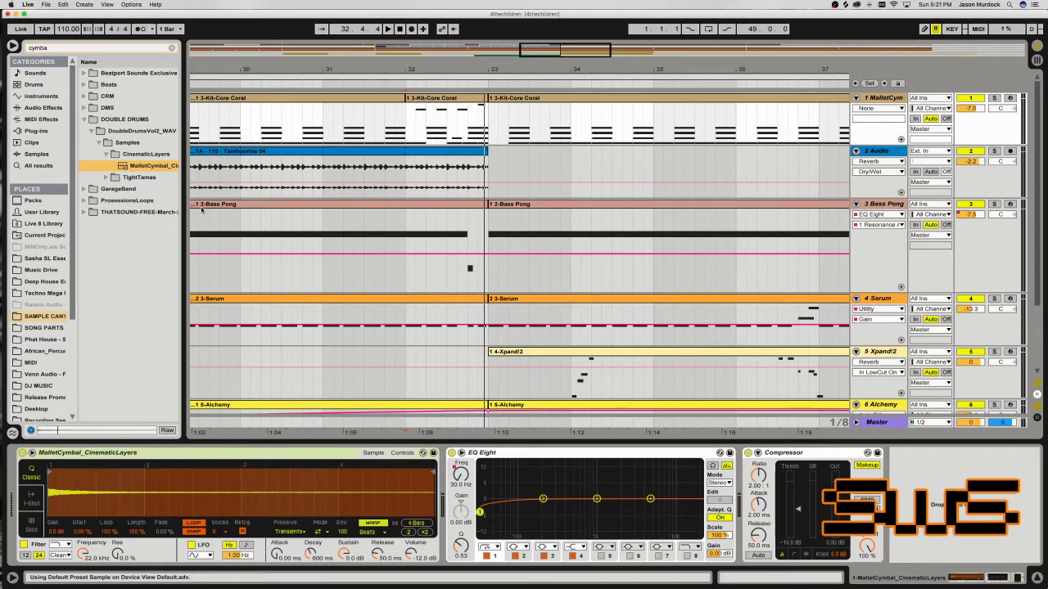
key(super+c)
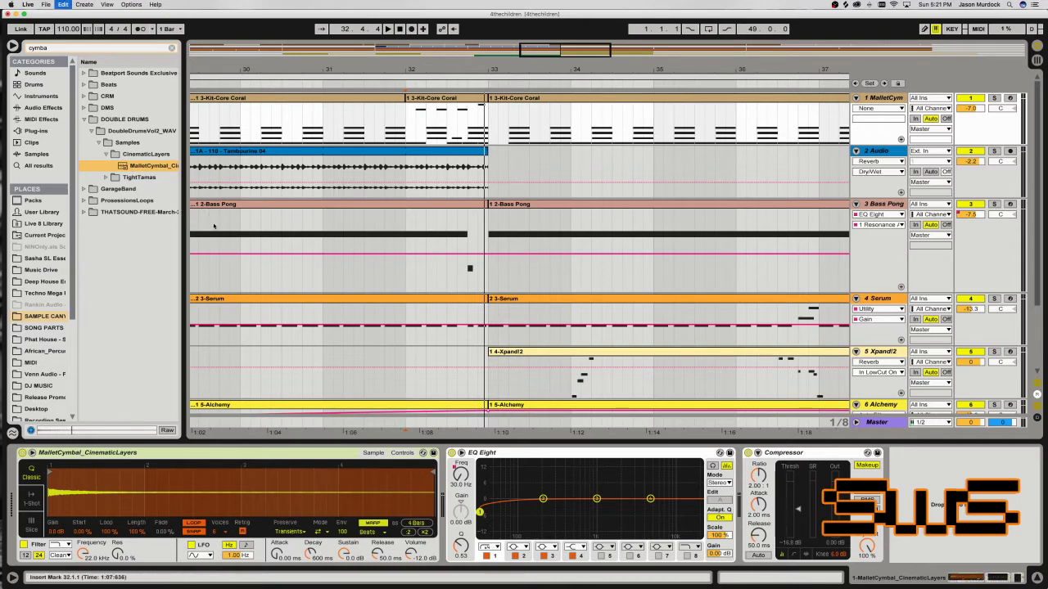
key(super+z)
Replace the Ride Thin Synth pad of the Kit-Core Coral drum rack with the MalletCymbal_CinematicLayers sample.
scroll(191, 190, down, 2)
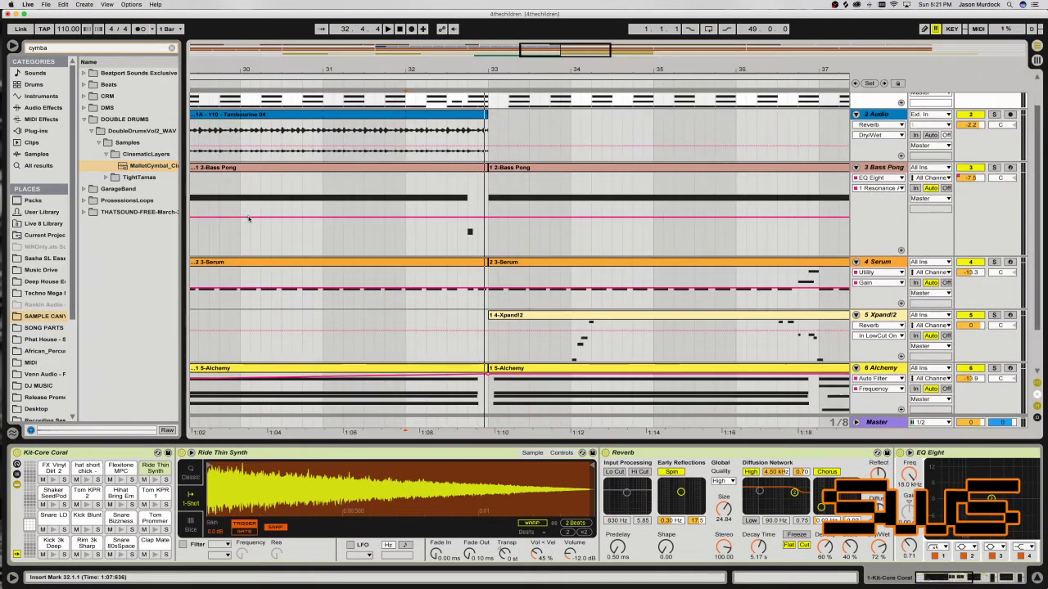
drag(123, 165, 155, 482)
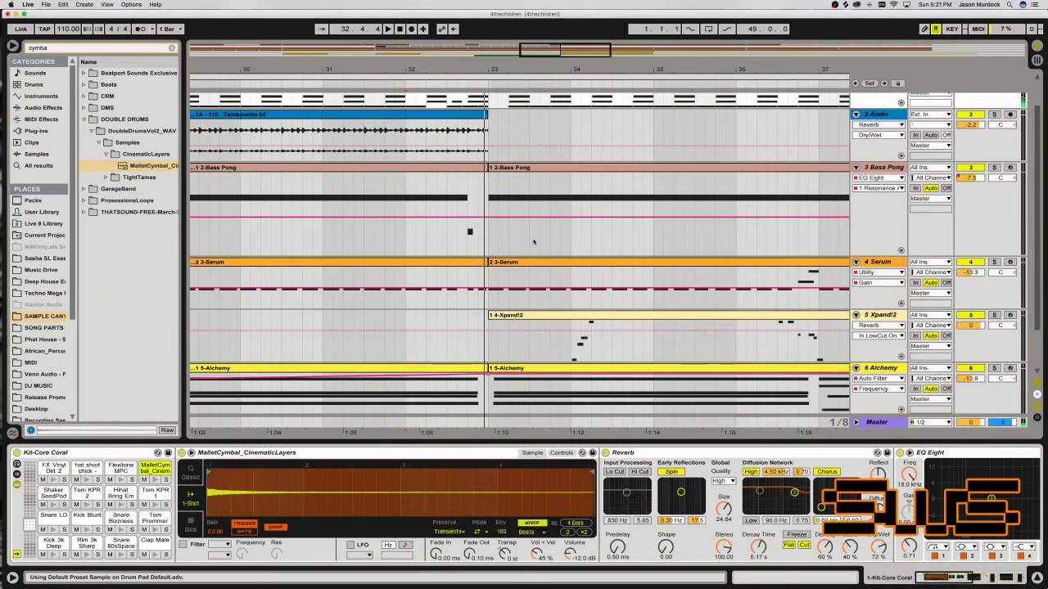
scroll(515, 240, up, 2)
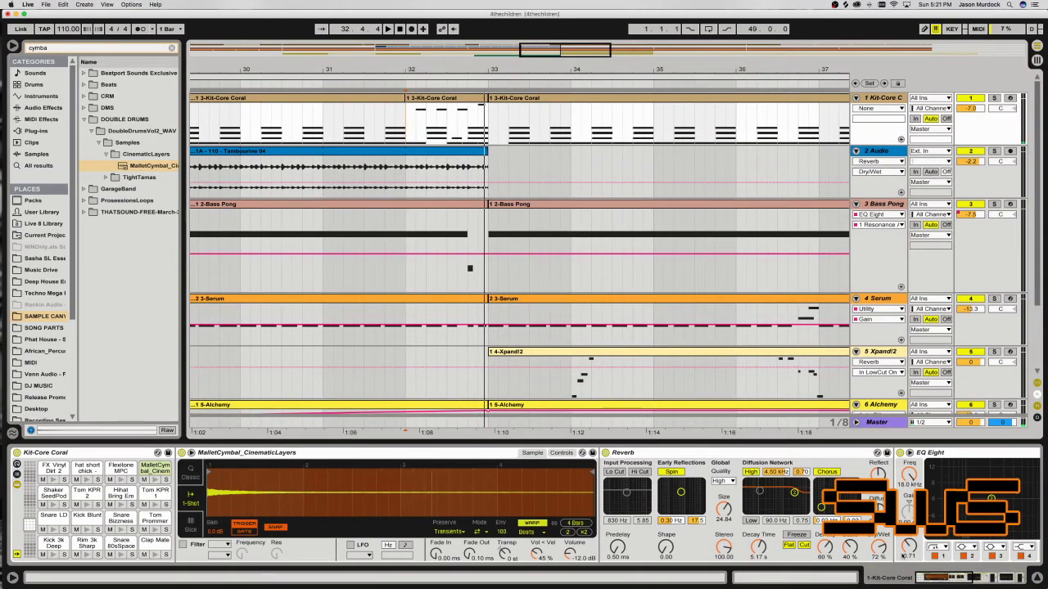
Set the cymbal pad's Reverb Dry/Wet to 31% and its sample volume to 2.29 dB.
drag(879, 547, 879, 573)
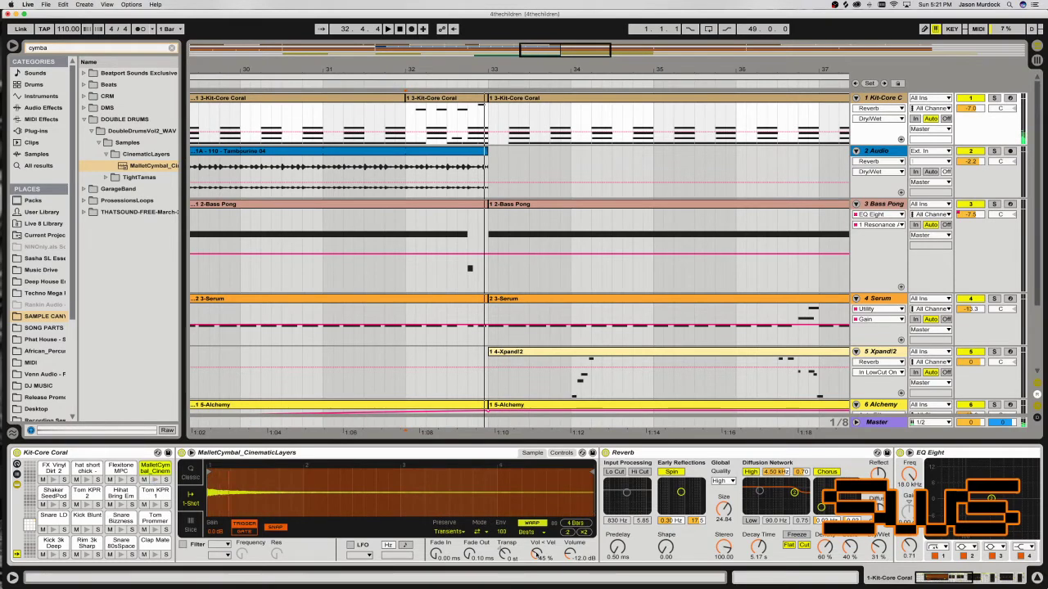
drag(571, 553, 571, 540)
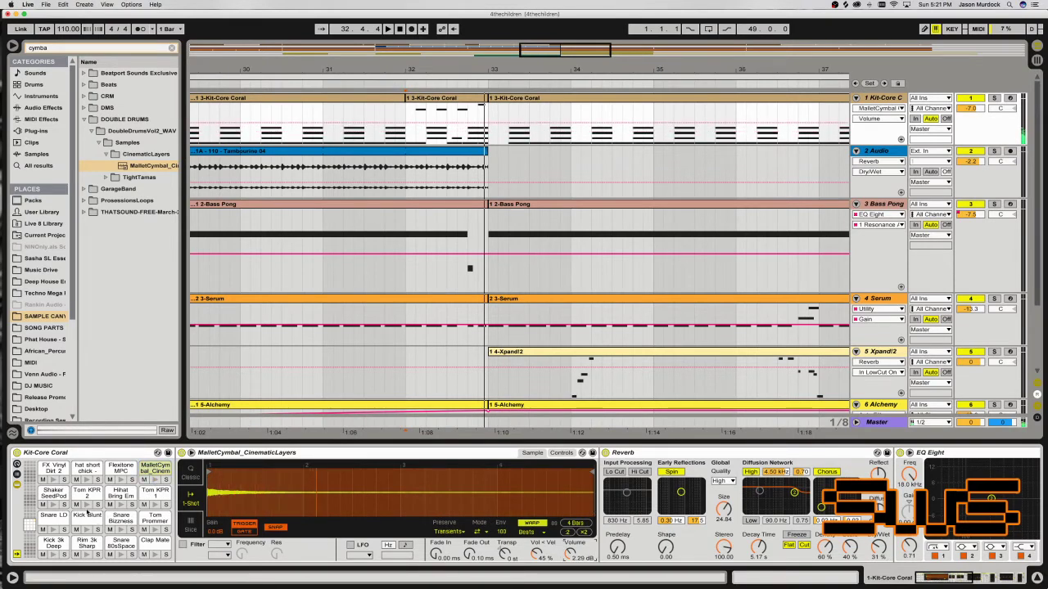
Play the drum transition into bar 33 with the new mallet cymbal and follow it across the wider arrangement.
click(392, 81)
key(minus)
key(minus)
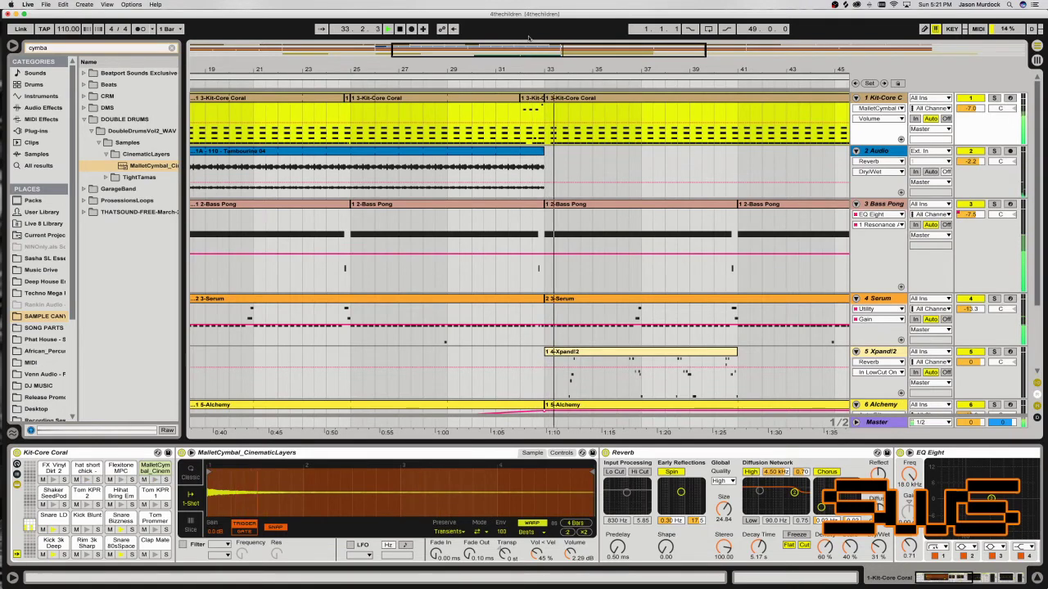
key(minus)
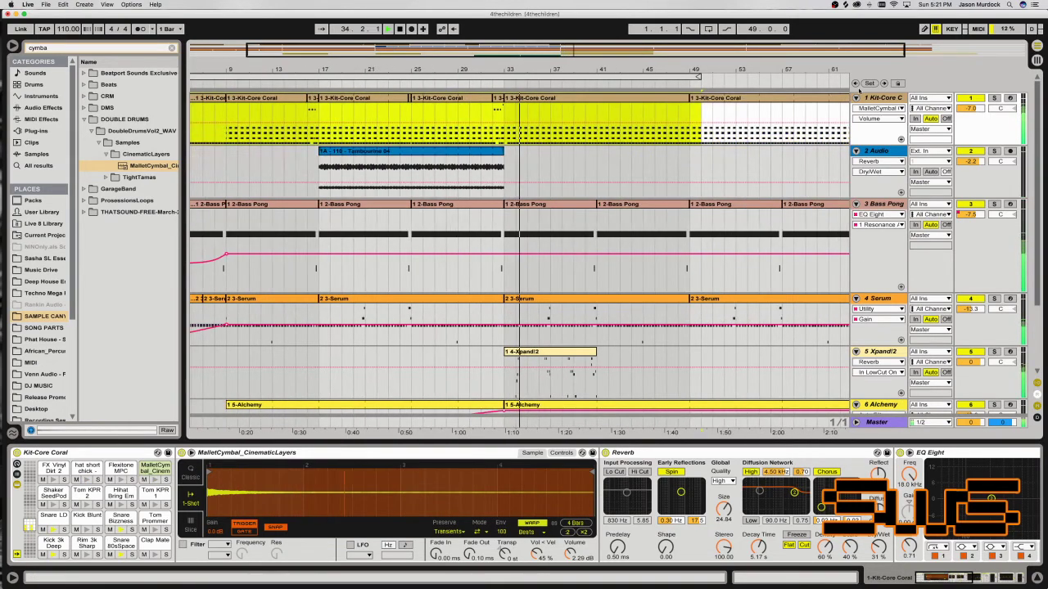
Fold the Kit-Core, Audio, Bass Pong, Serum and track 5 Xpand!2 tracks, and select the Alchemy track.
click(856, 98)
click(855, 109)
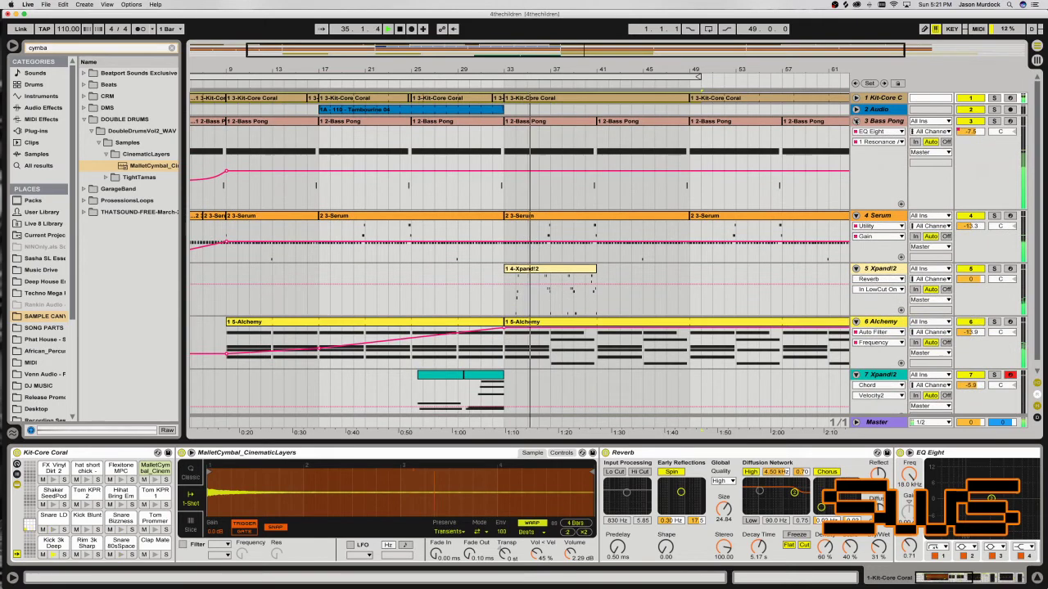
click(856, 120)
click(856, 132)
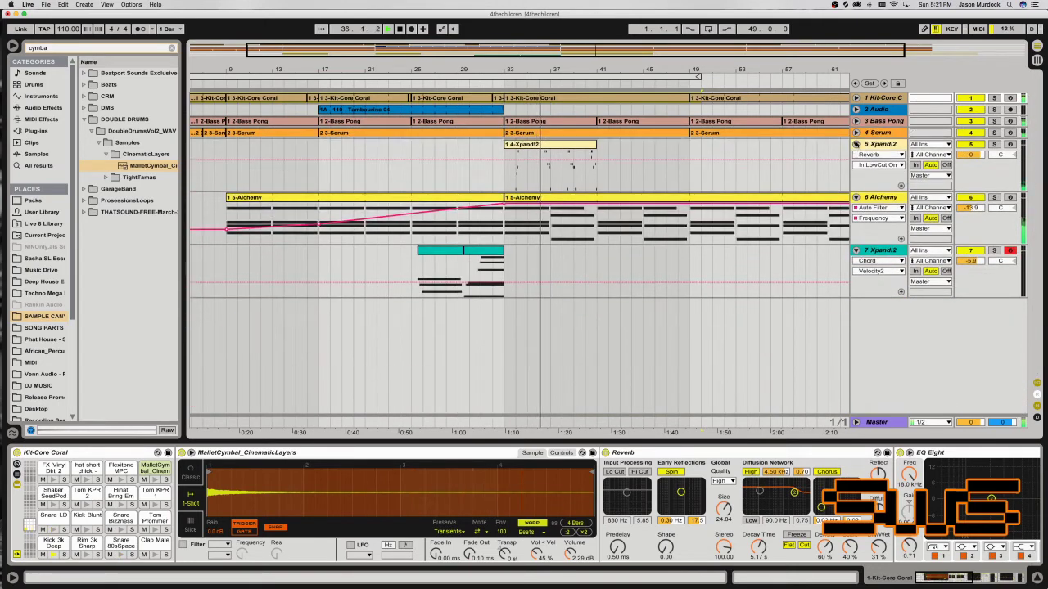
click(855, 144)
click(870, 156)
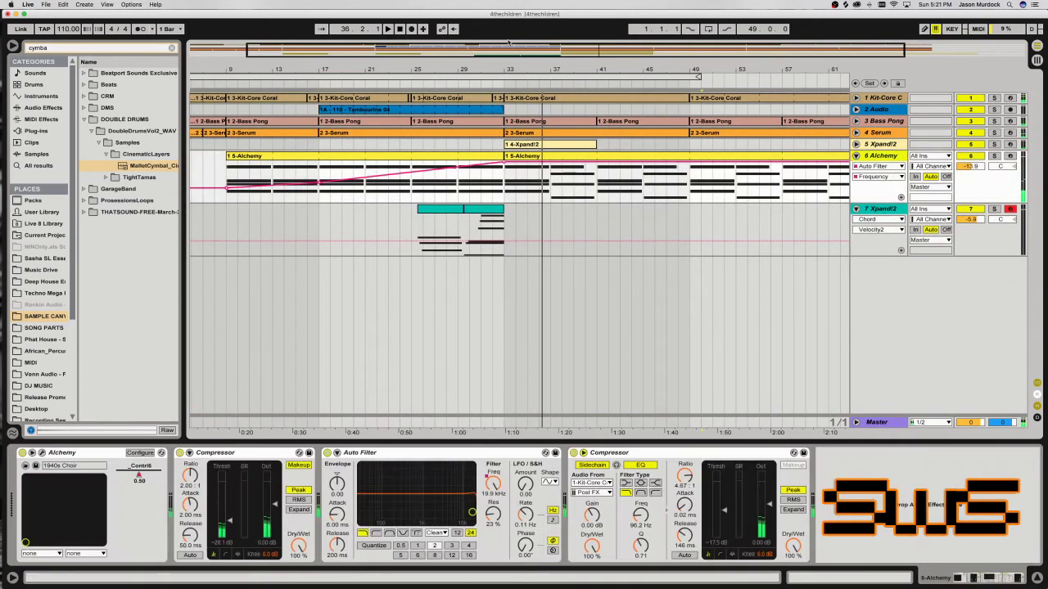
Play the whole arrangement from bar 1 to review the song.
click(400, 29)
key(minus)
key(space)
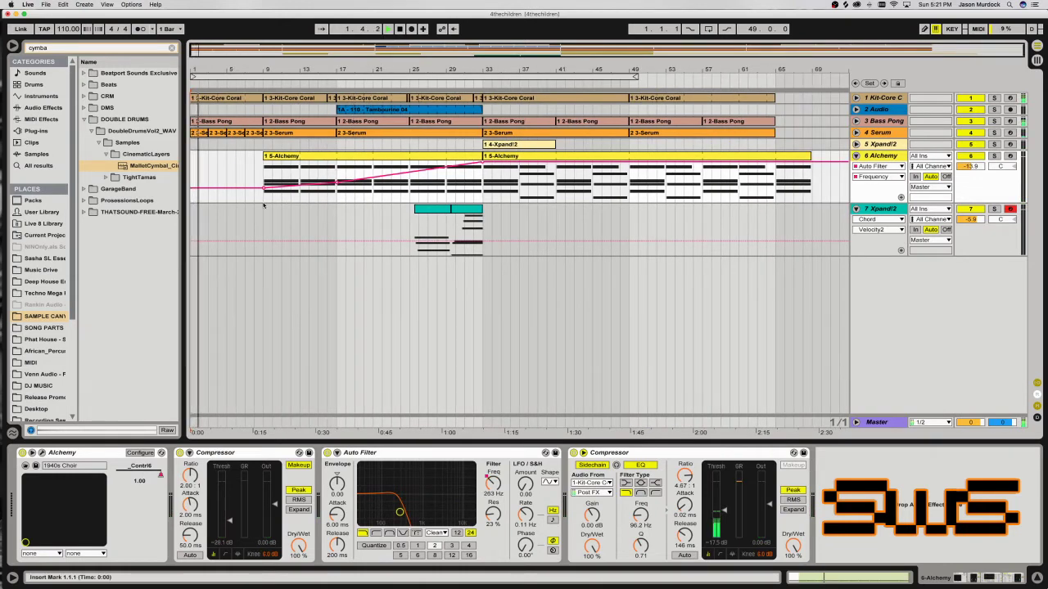
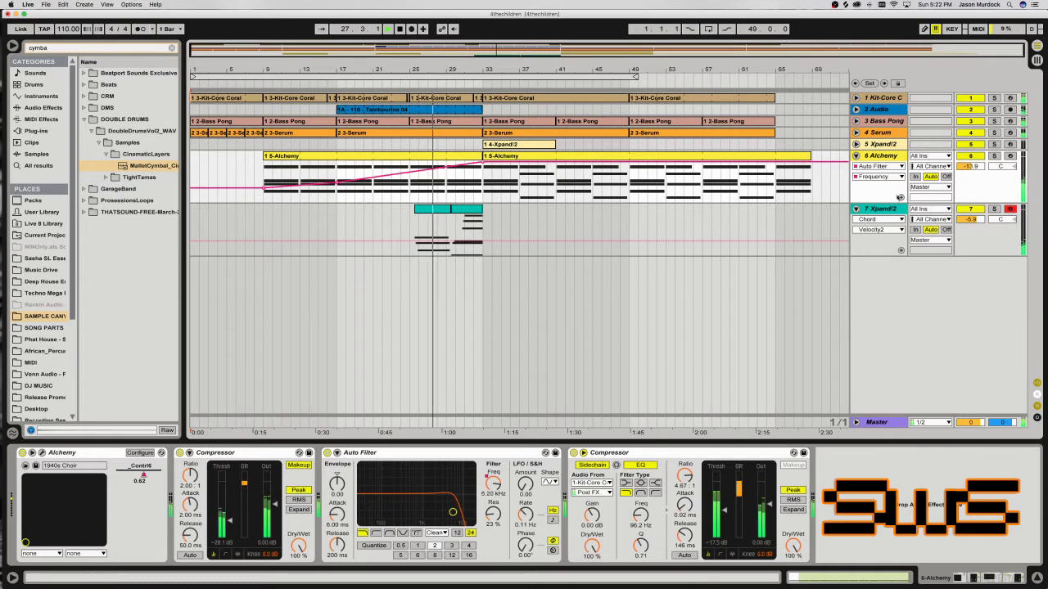
On the track 7 Xpand!2, set the Chord effect's Shift 1 to 0 st and the Reverb Dry/Wet to 48%.
click(401, 223)
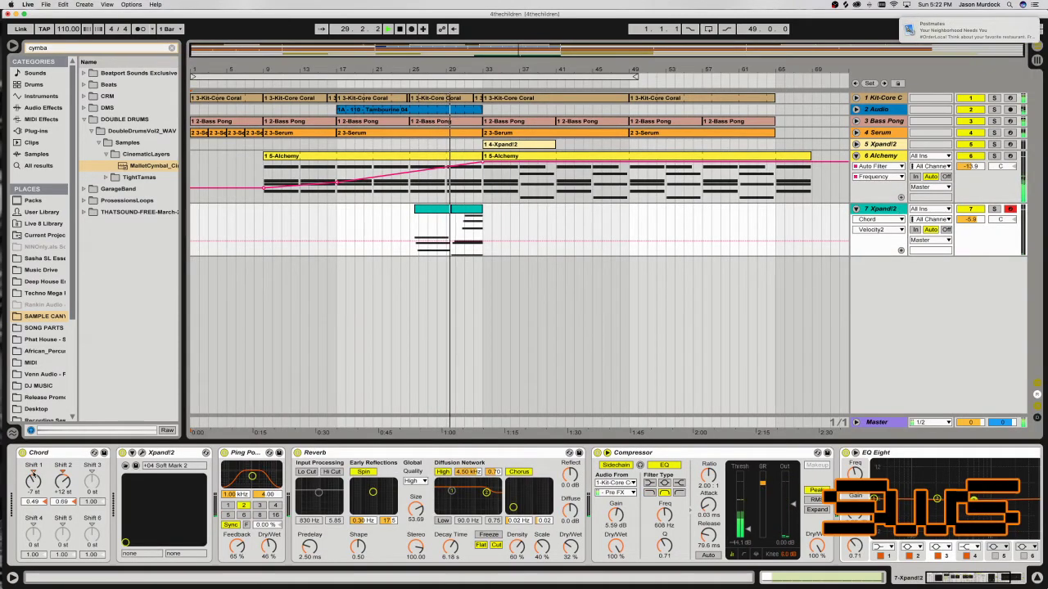
click(33, 475)
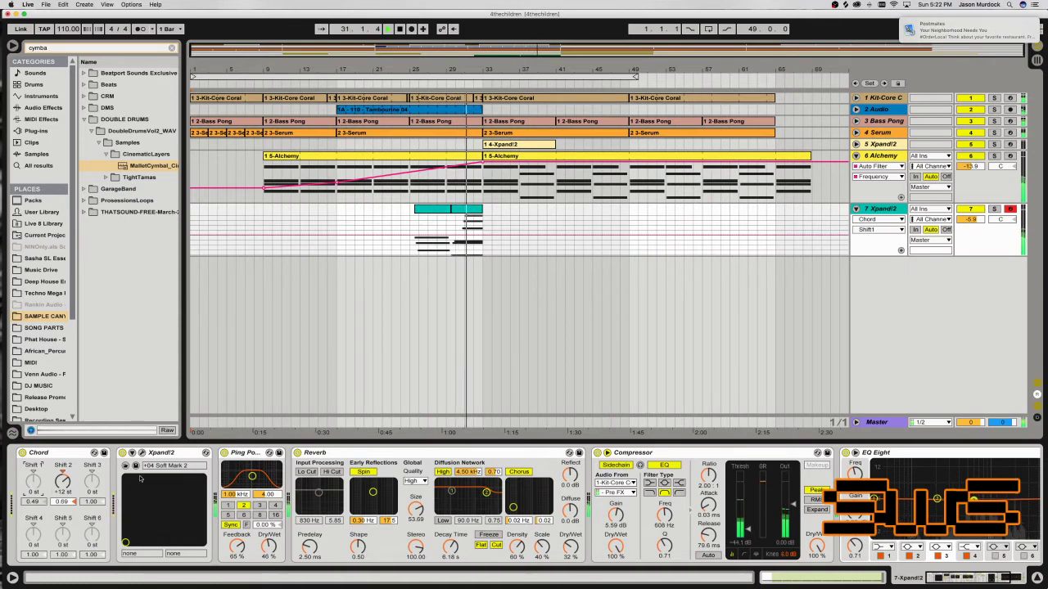
click(571, 547)
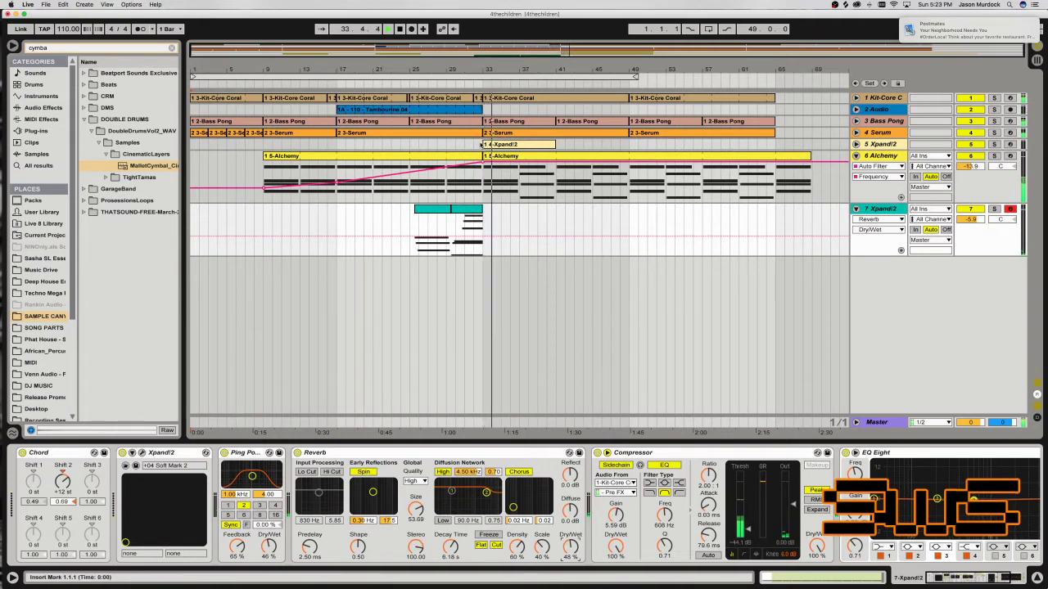
Unfold the track 5 Xpand!2 and add an EQ Eight after its Reverb.
click(857, 144)
click(834, 172)
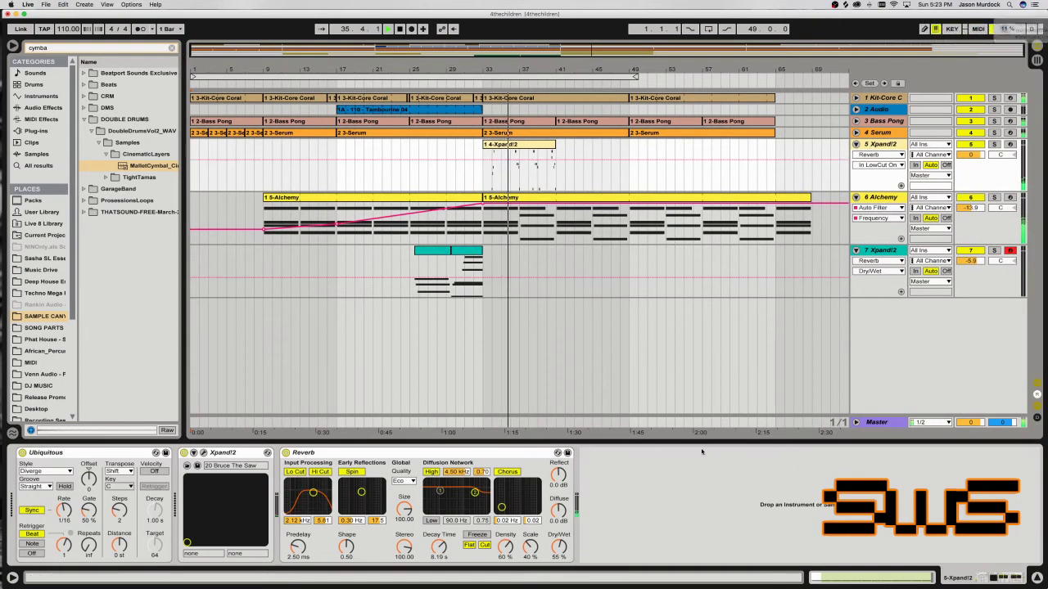
click(41, 108)
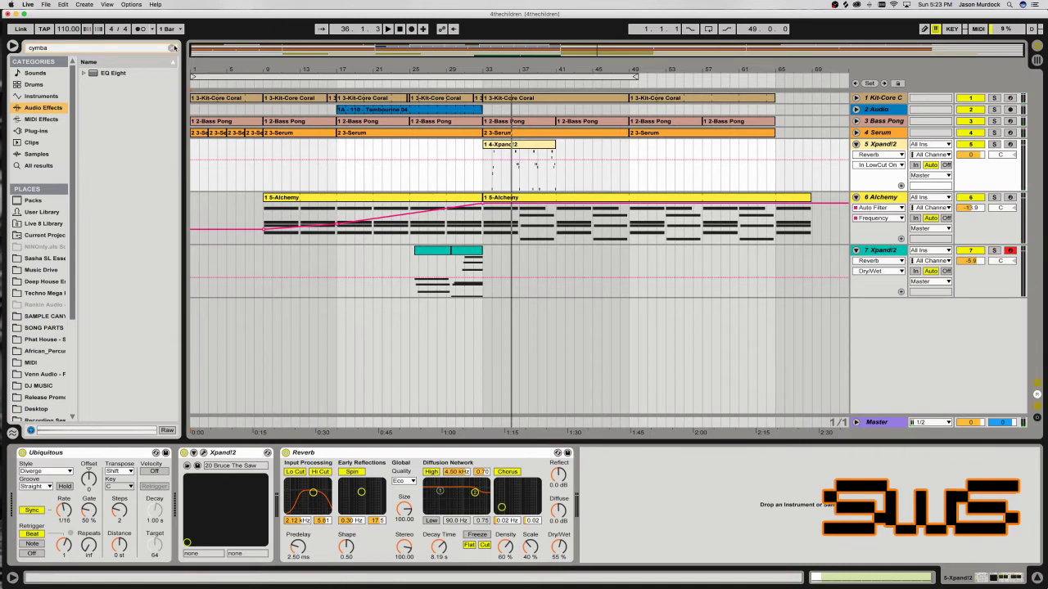
double_click(136, 73)
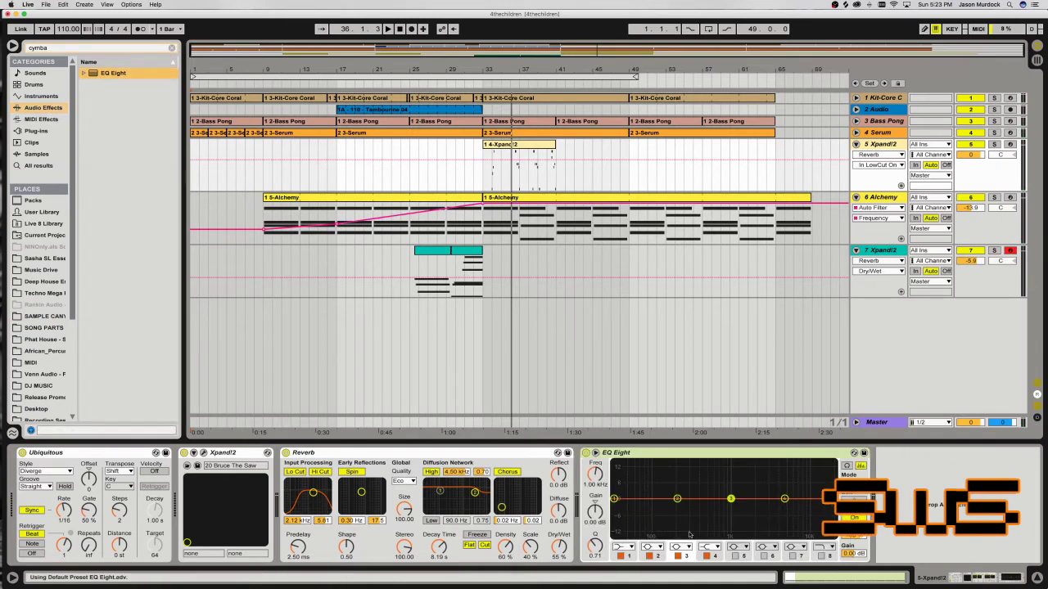
Turn band 1 of the new EQ Eight into a low cut at 132 Hz with Q 0.63, listening from bar 34.
click(622, 547)
click(619, 474)
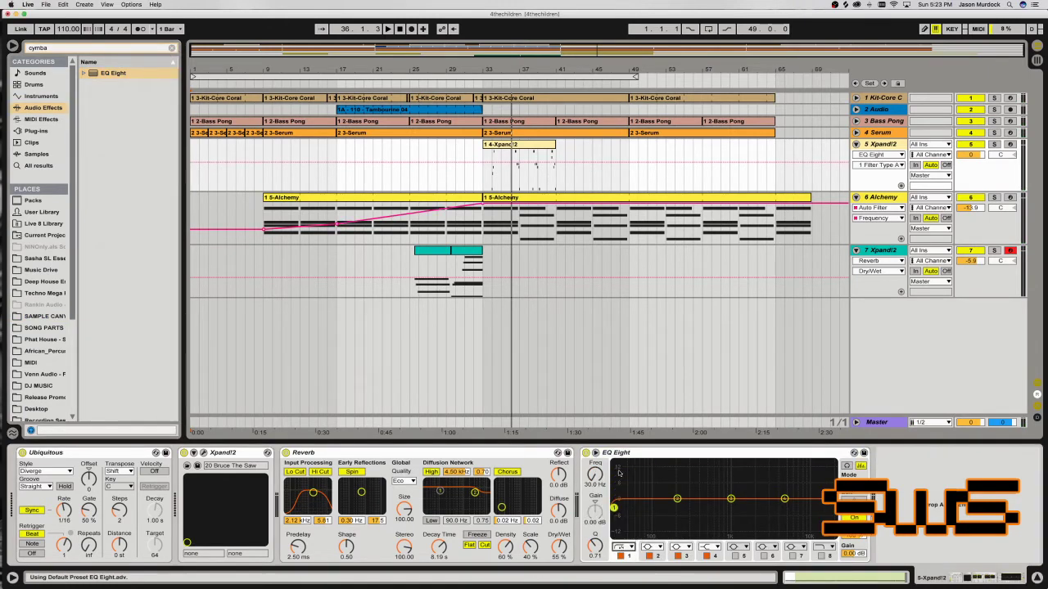
key(space)
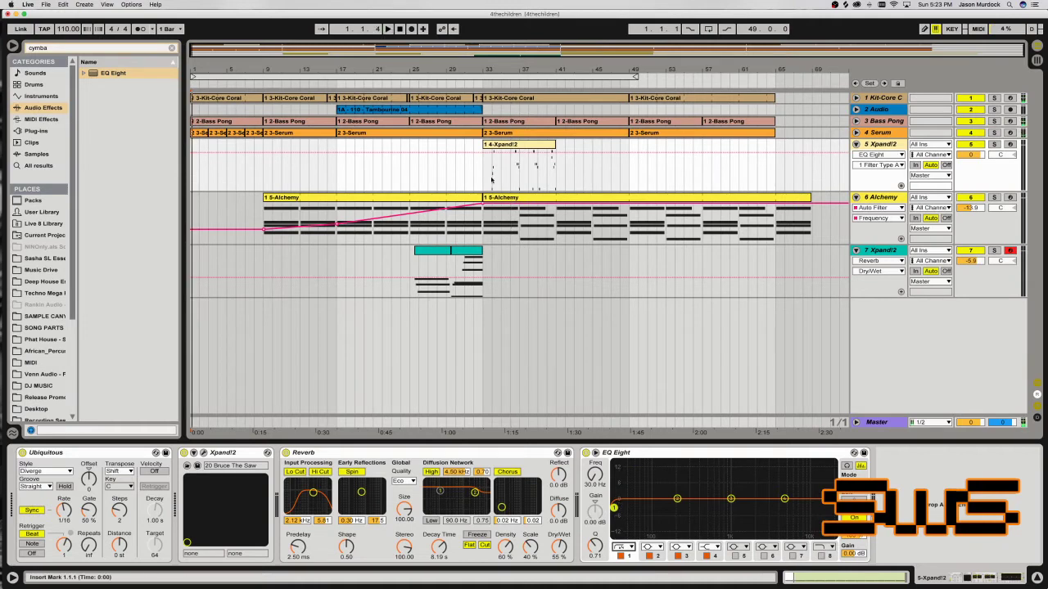
click(491, 179)
key(space)
drag(662, 507, 664, 509)
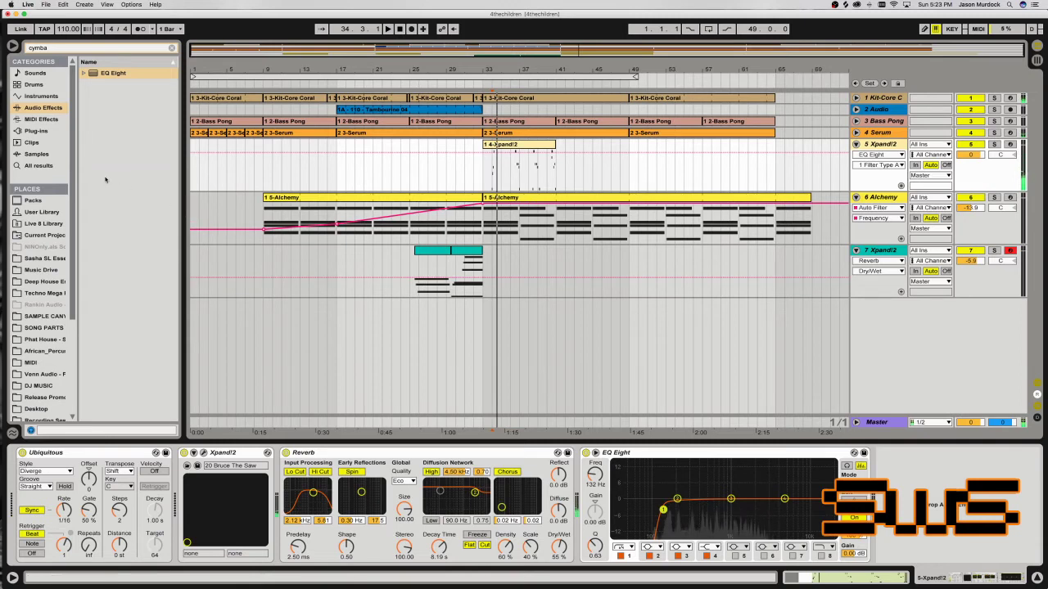
Clear the effects search and insert Multiband Dynamics between Xpand!2 and Reverb on track 5.
click(171, 48)
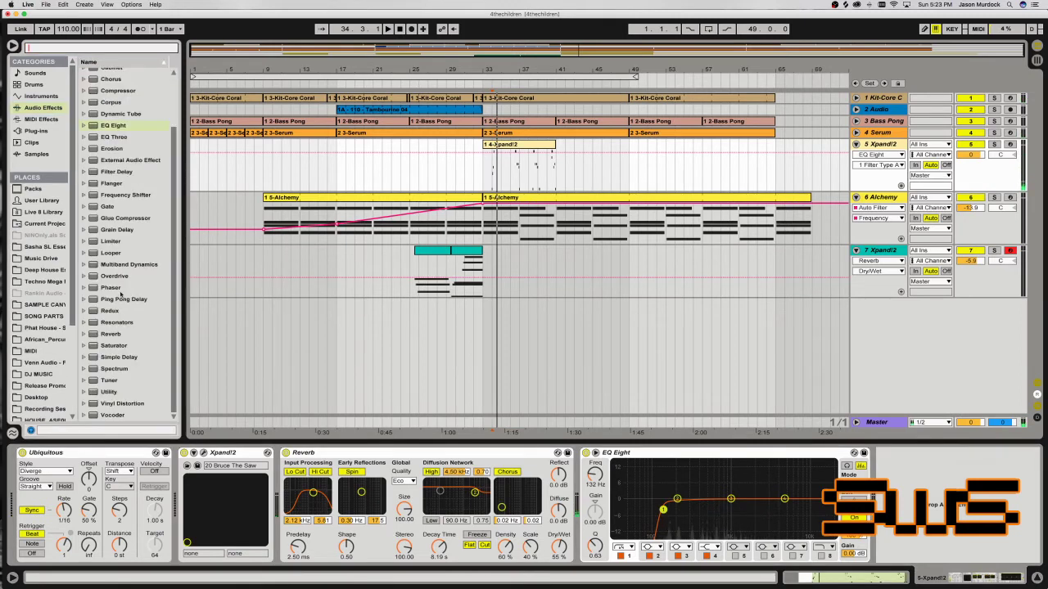
drag(118, 266, 357, 526)
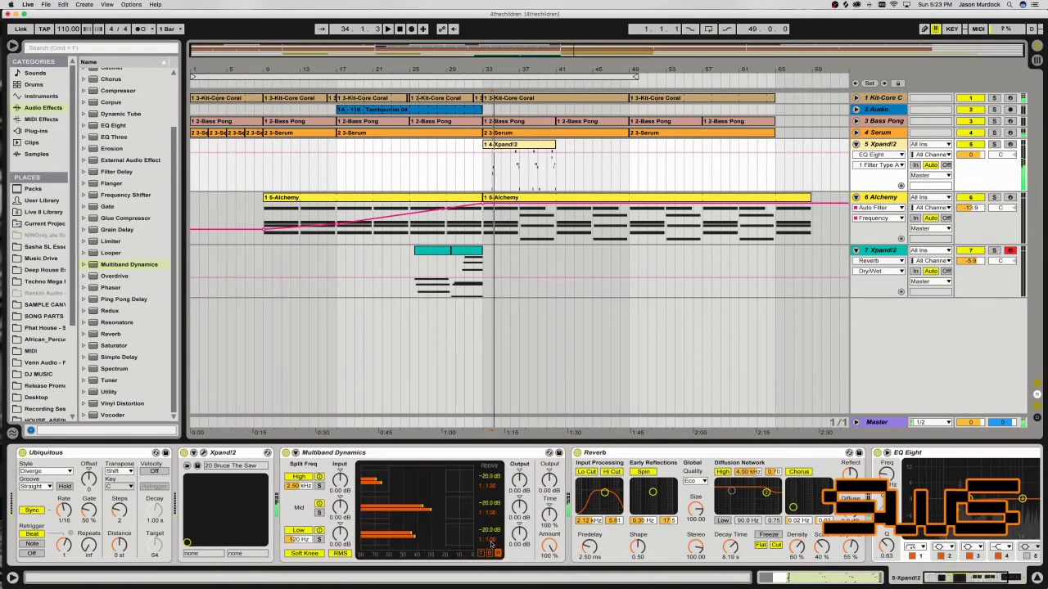
Solo track 5 and set the Multiband Dynamics thresholds to about -29.4 dB high, -14.6 dB mid and -30.6 dB low, with 5.62 dB high input gain.
click(460, 509)
click(492, 514)
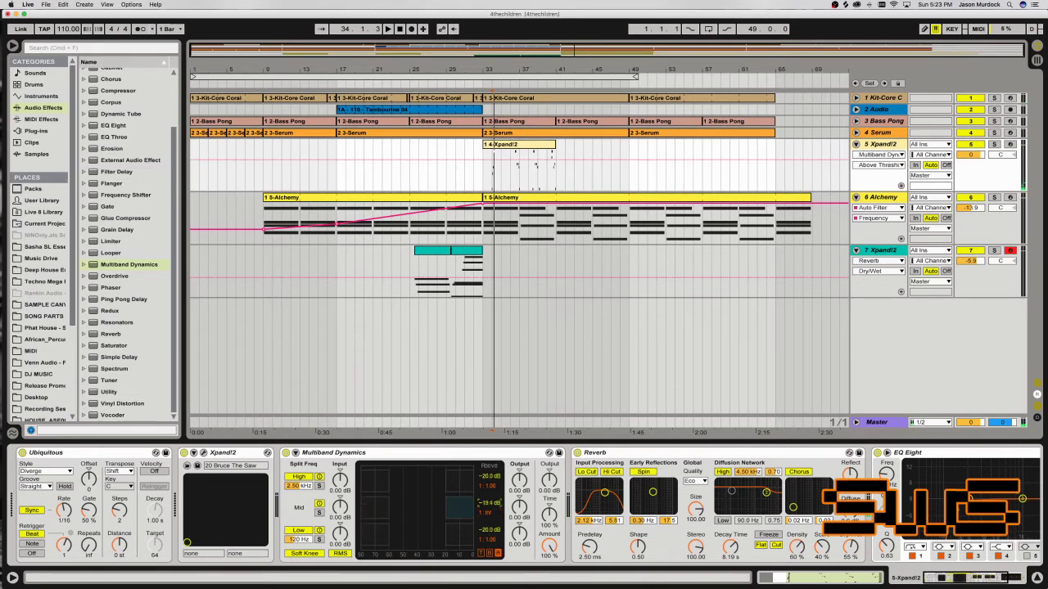
click(993, 144)
click(493, 540)
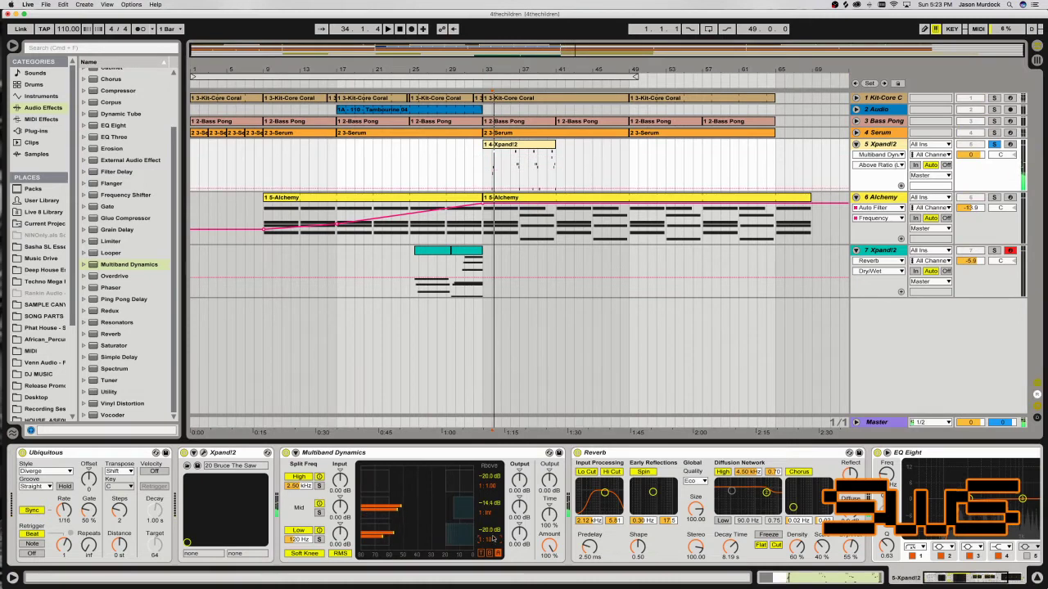
click(495, 488)
drag(495, 489, 495, 493)
drag(342, 483, 342, 473)
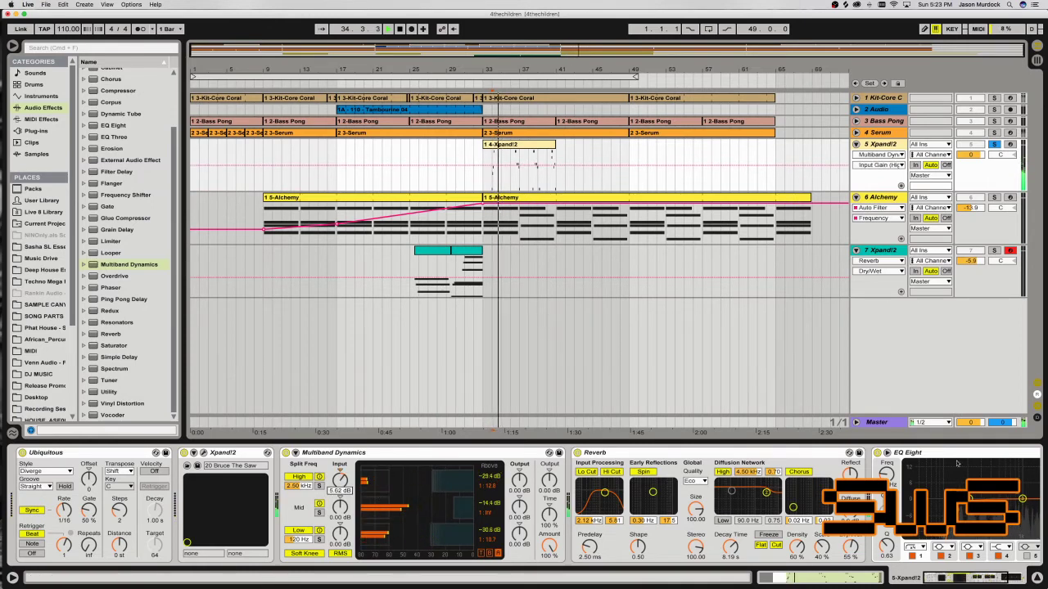
In track 5's EQ Eight, boost band 4 by 5.33 dB at 3.95 kHz and cut band 2 by 1.61 dB at 224 Hz.
scroll(905, 501, right, 5)
drag(905, 501, 896, 487)
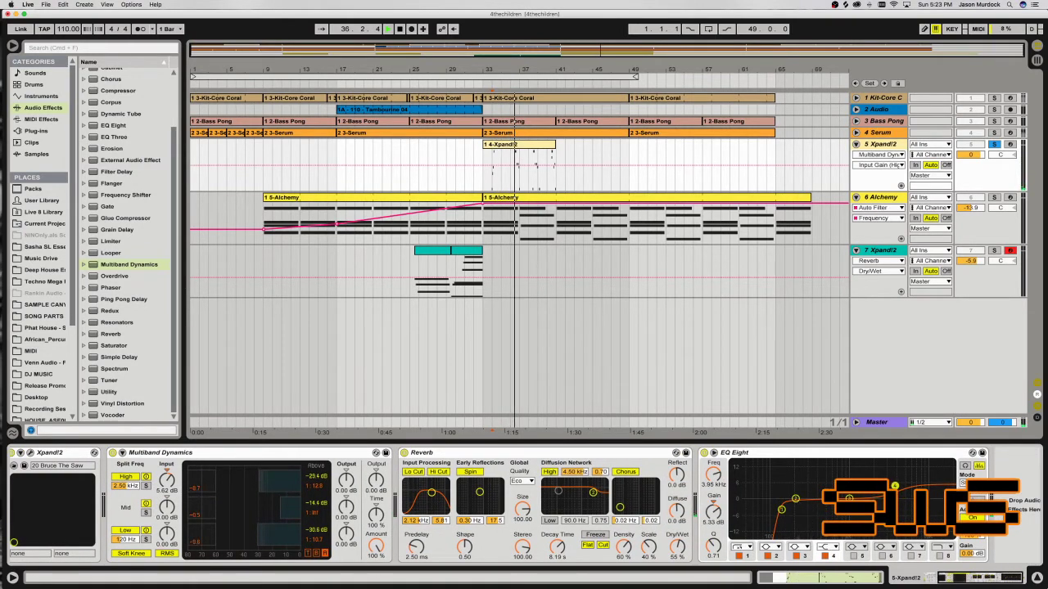
drag(798, 502, 802, 507)
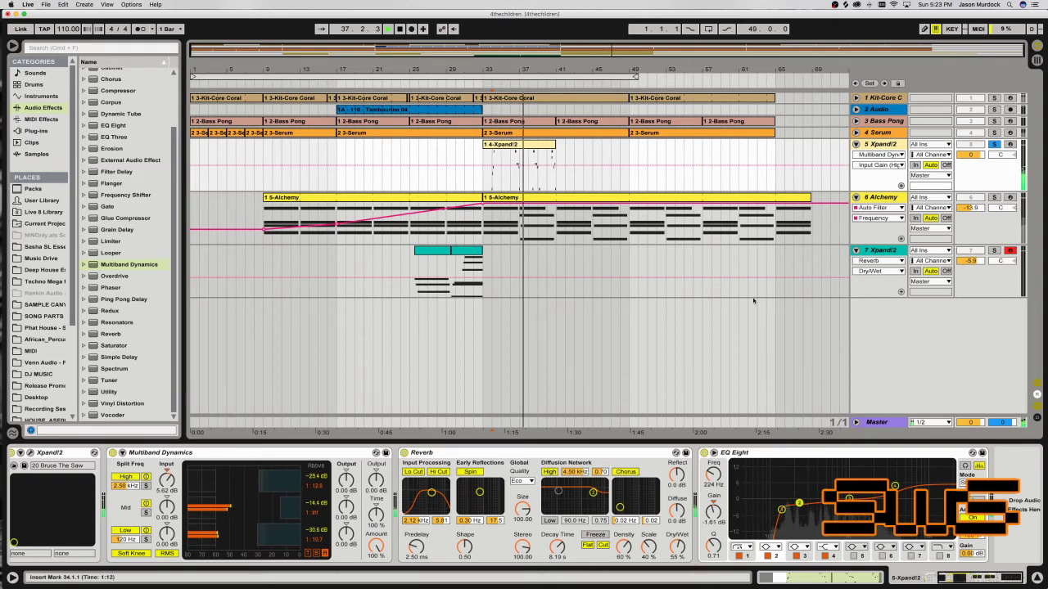
Stop playback, set the playback start to bar 30 and unsolo track 5.
key(space)
click(479, 182)
click(995, 143)
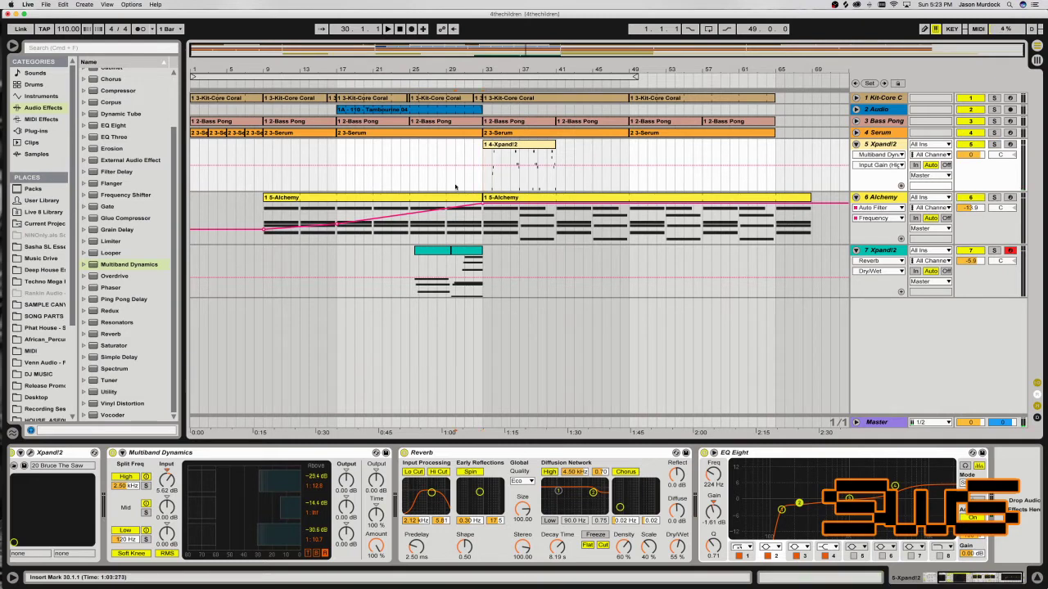
Play the transition from bar 30 into bar 33 and unfold the Bass Pong and Audio tracks.
key(space)
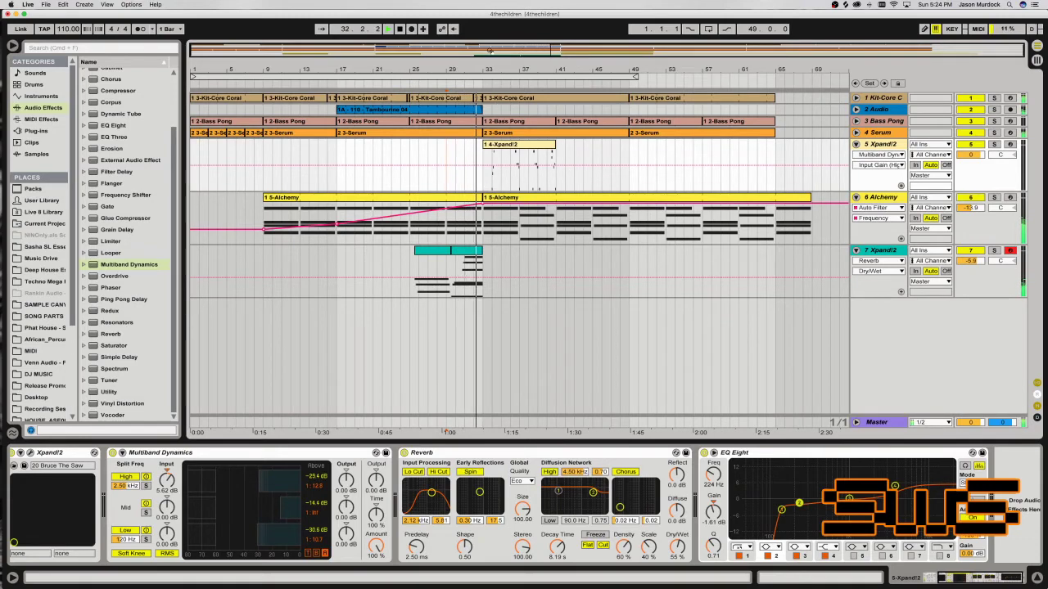
key(plus)
key(plus)
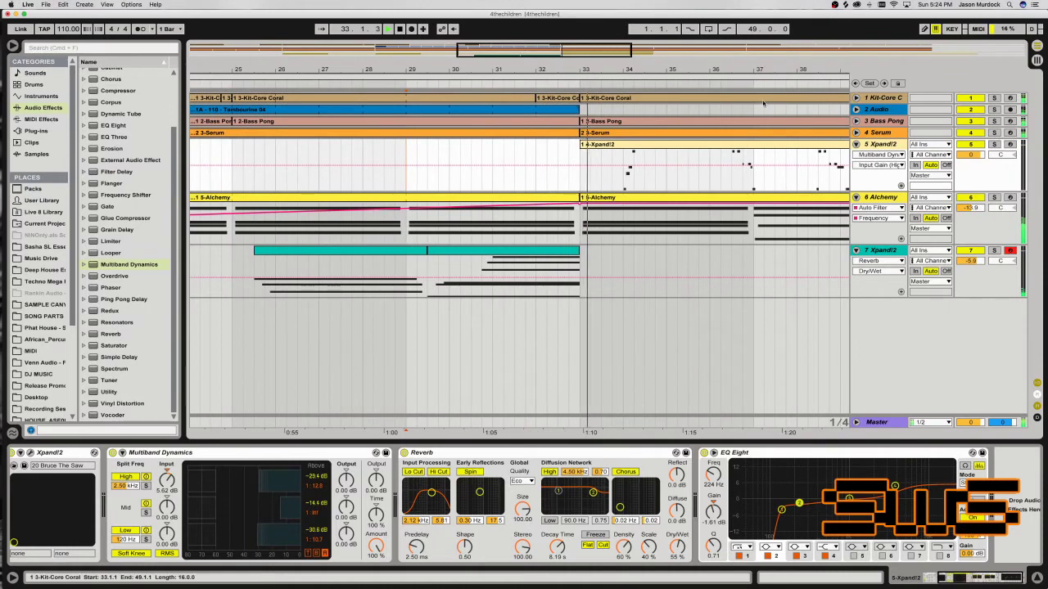
click(856, 121)
click(856, 109)
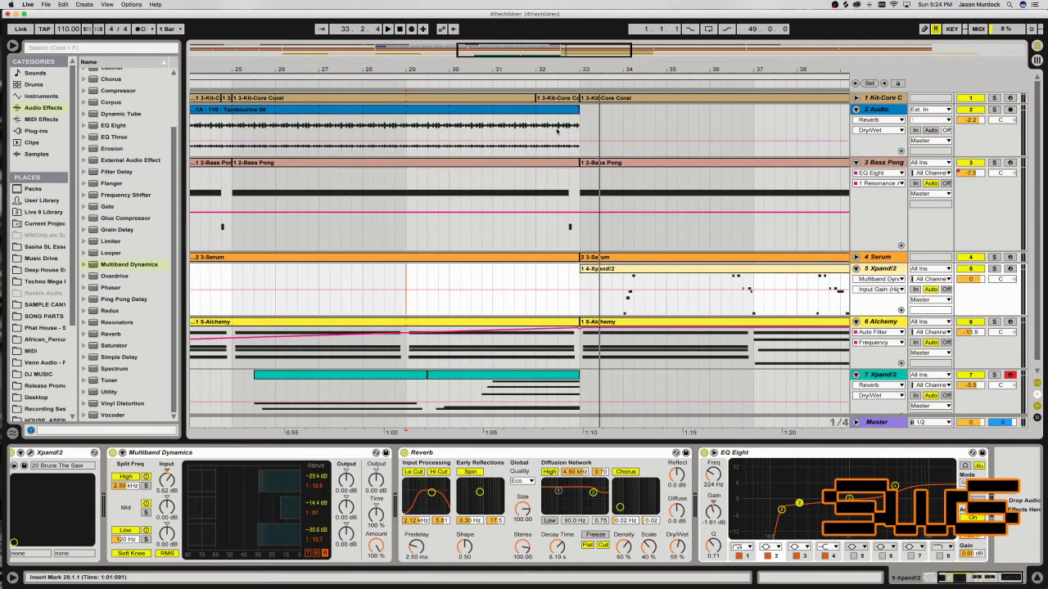
Trim the long A1 note in the Bass Pong clip at bar 33 to start at 1.2 and play from 32.3.
scroll(596, 99, down, 5)
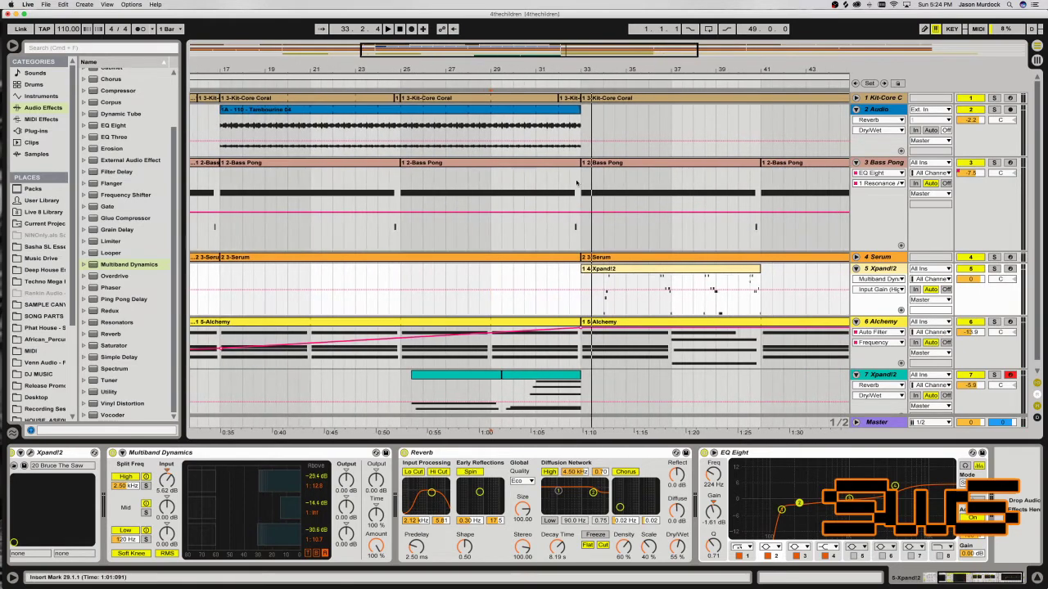
double_click(586, 175)
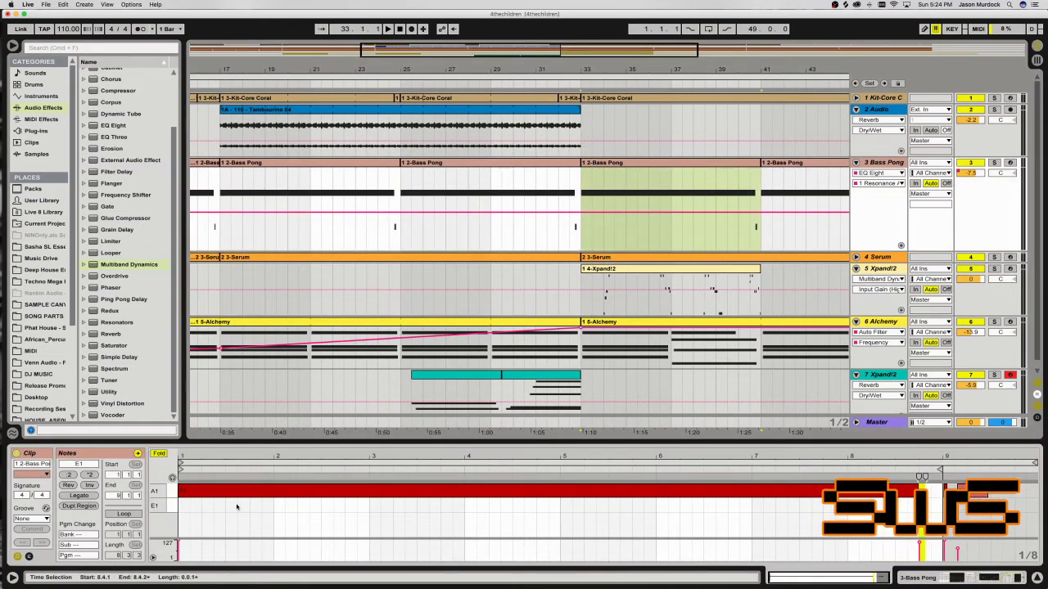
key(super+a)
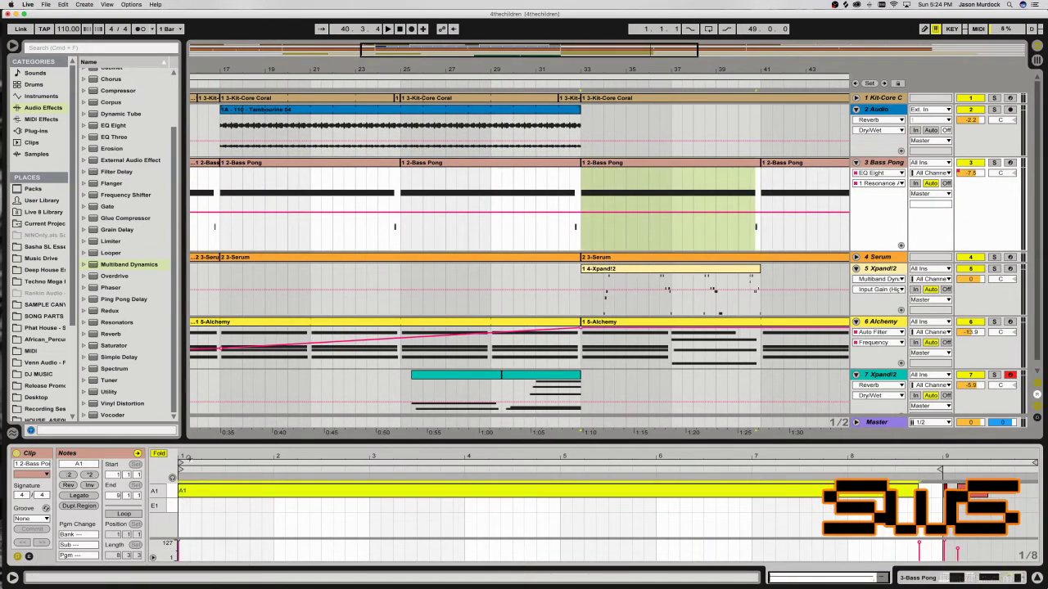
scroll(182, 494, up, 3)
key(space)
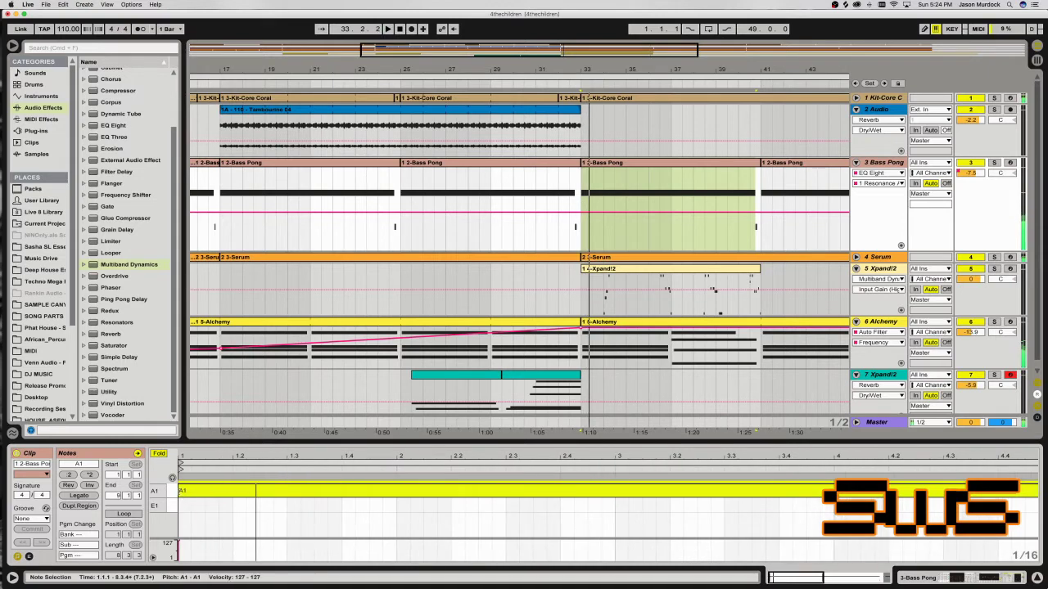
drag(179, 491, 244, 490)
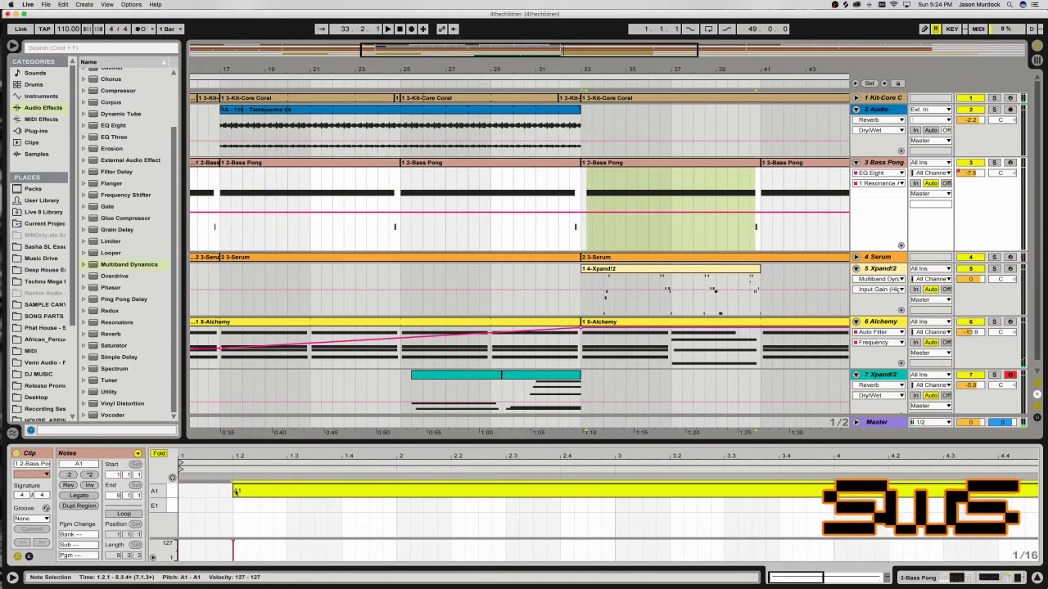
click(570, 221)
key(space)
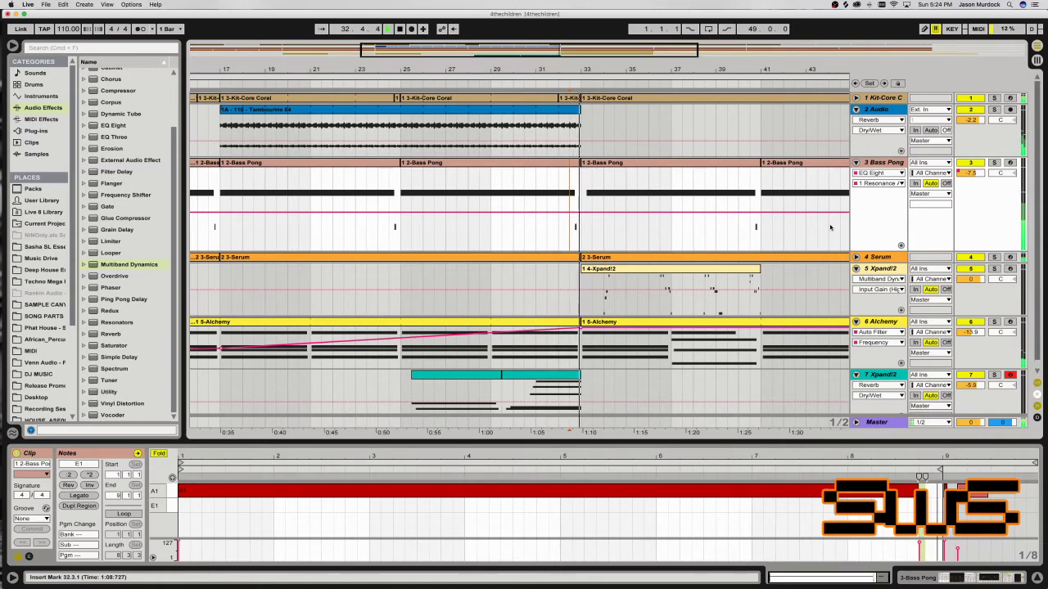
Unfold the Serum track, trim its bar 33 clip to start at 33.2 and extend the preceding Serum clip to meet it.
click(855, 257)
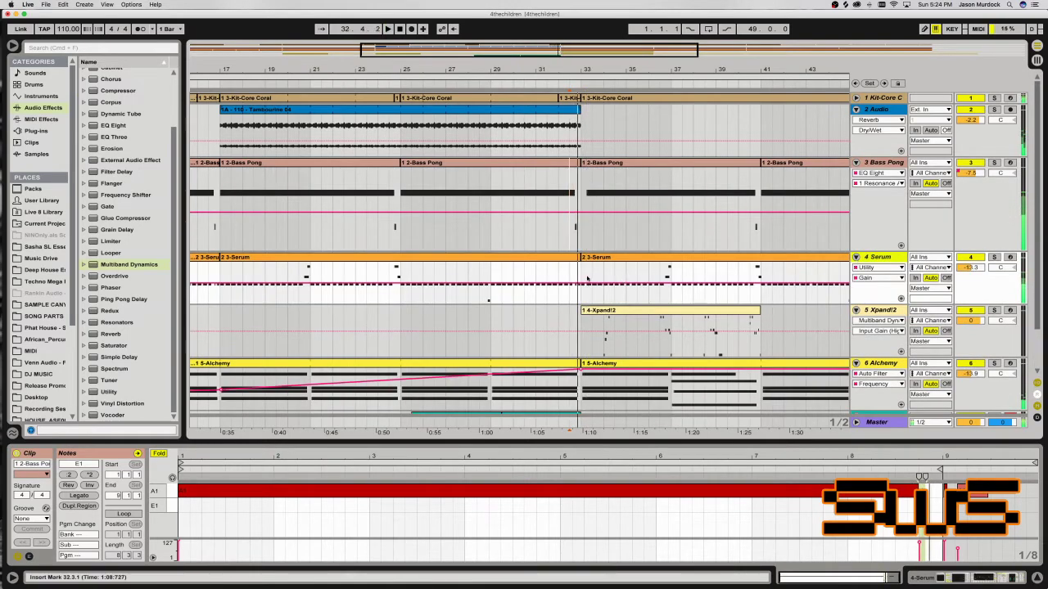
key(plus)
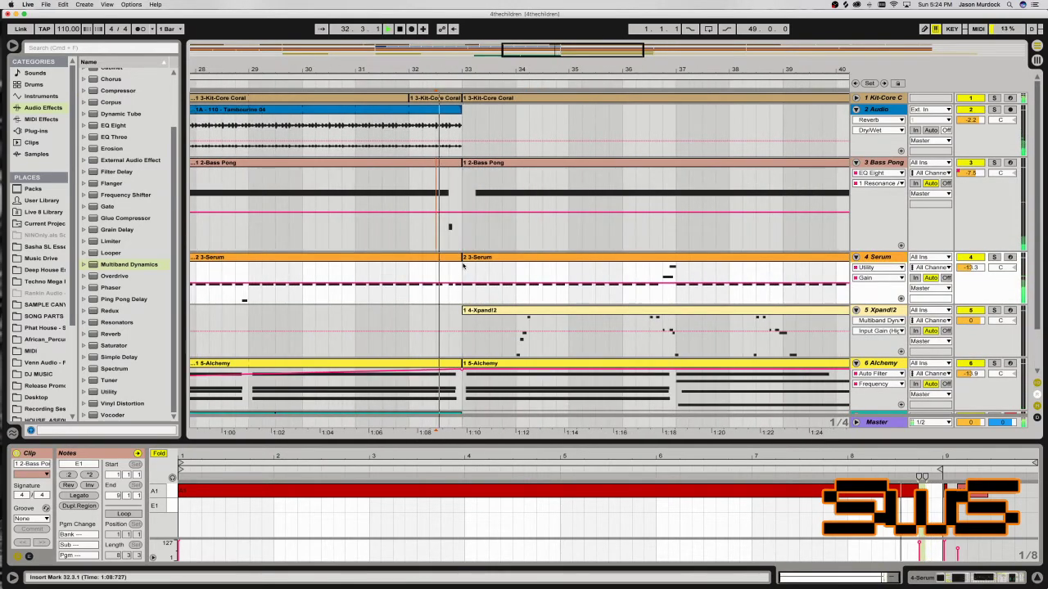
click(462, 259)
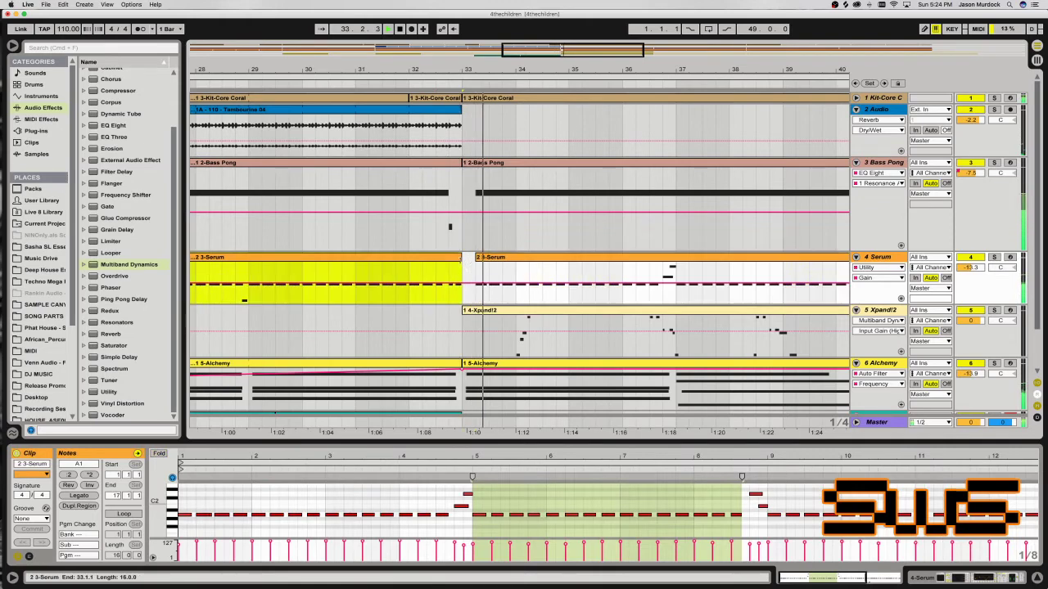
click(454, 271)
key(space)
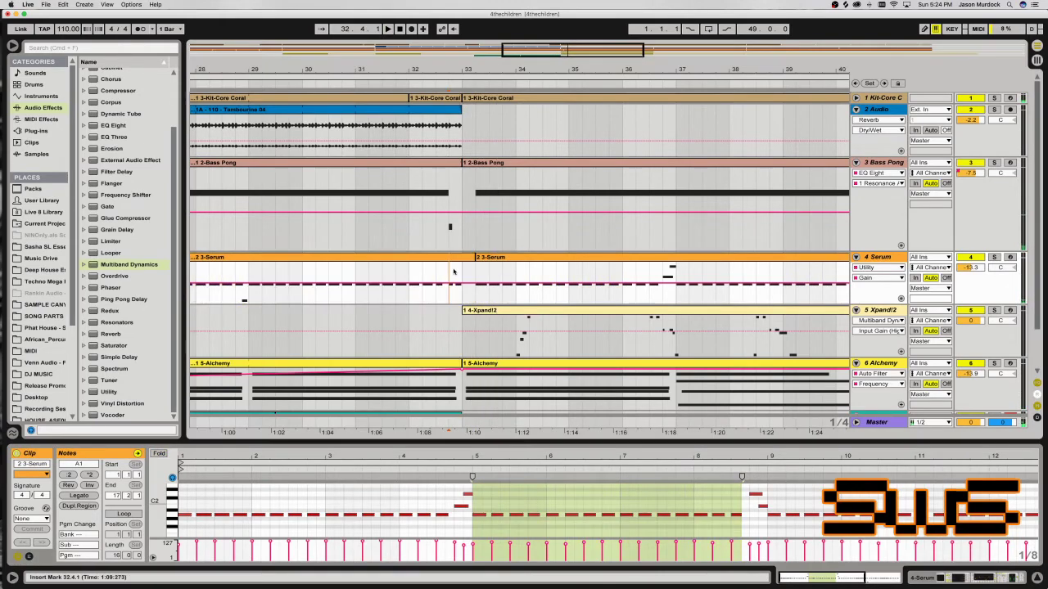
Lengthen the last A1 note in the extended Serum clip to span 16.4.3 to about 17.1.4 and play the transition.
click(460, 271)
double_click(988, 456)
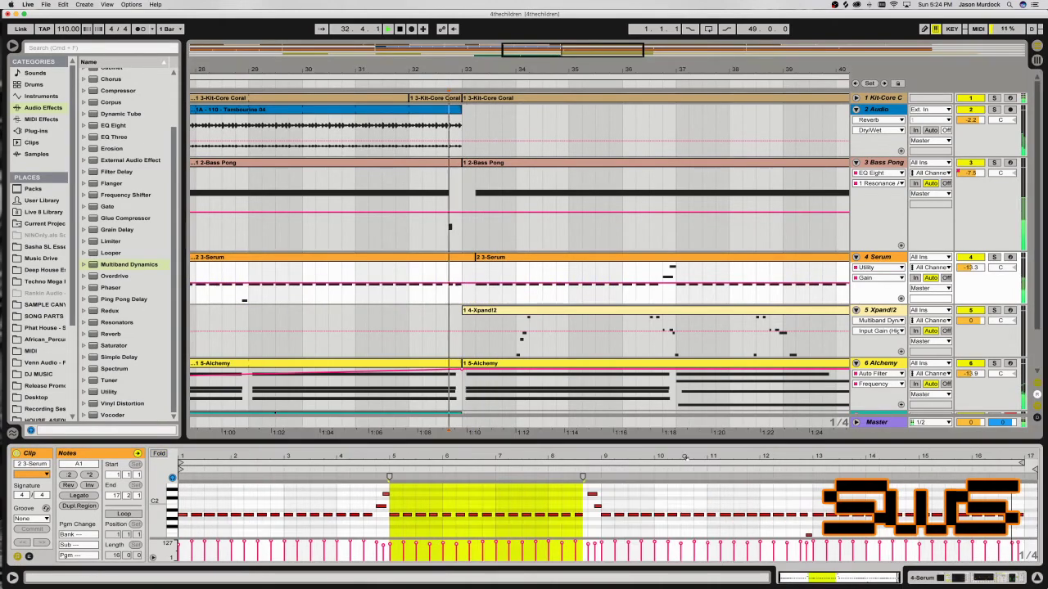
click(1028, 514)
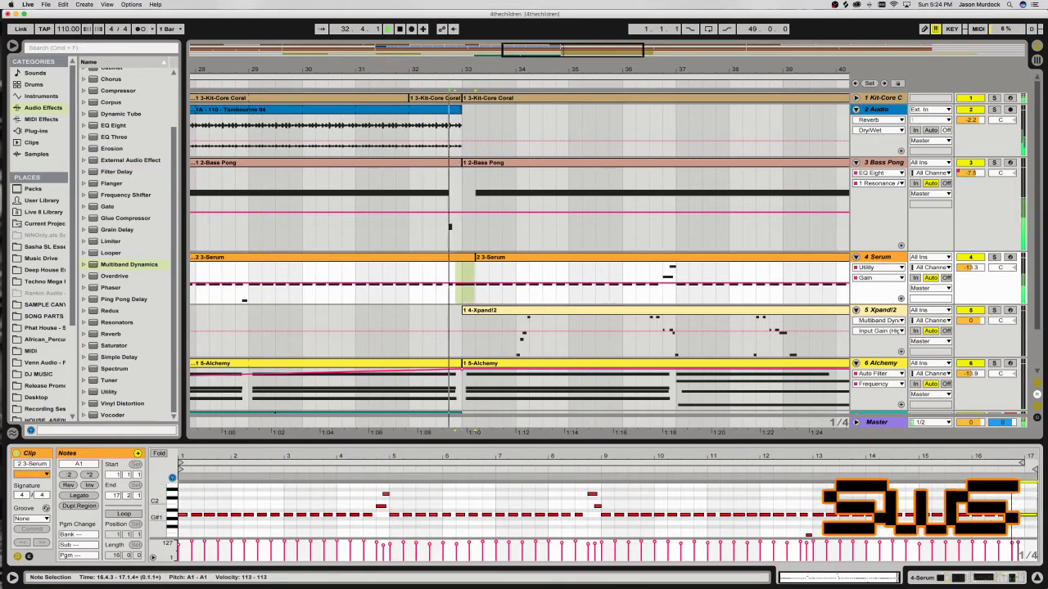
click(497, 296)
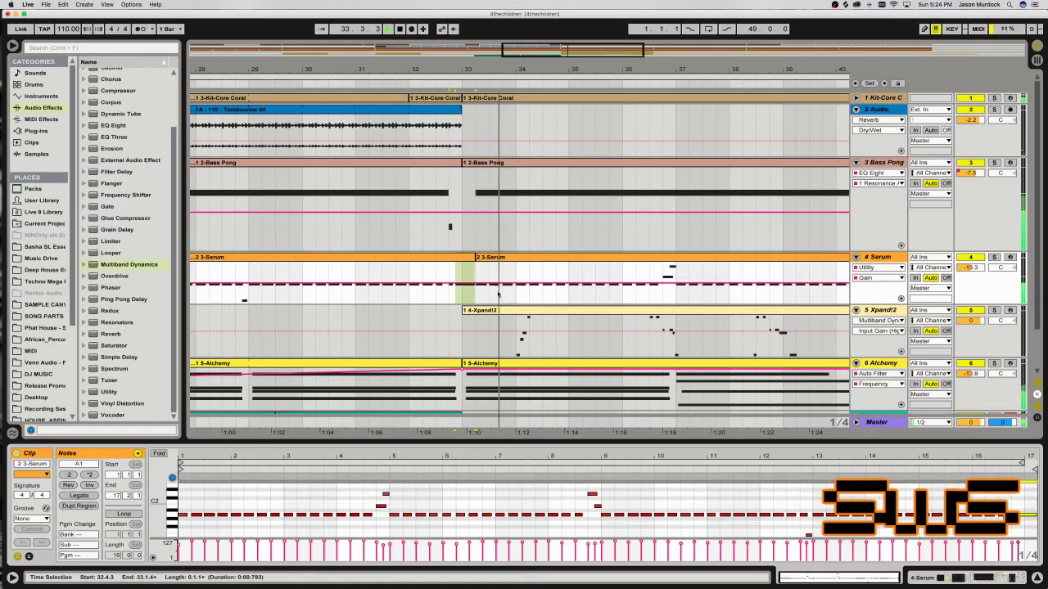
key(space)
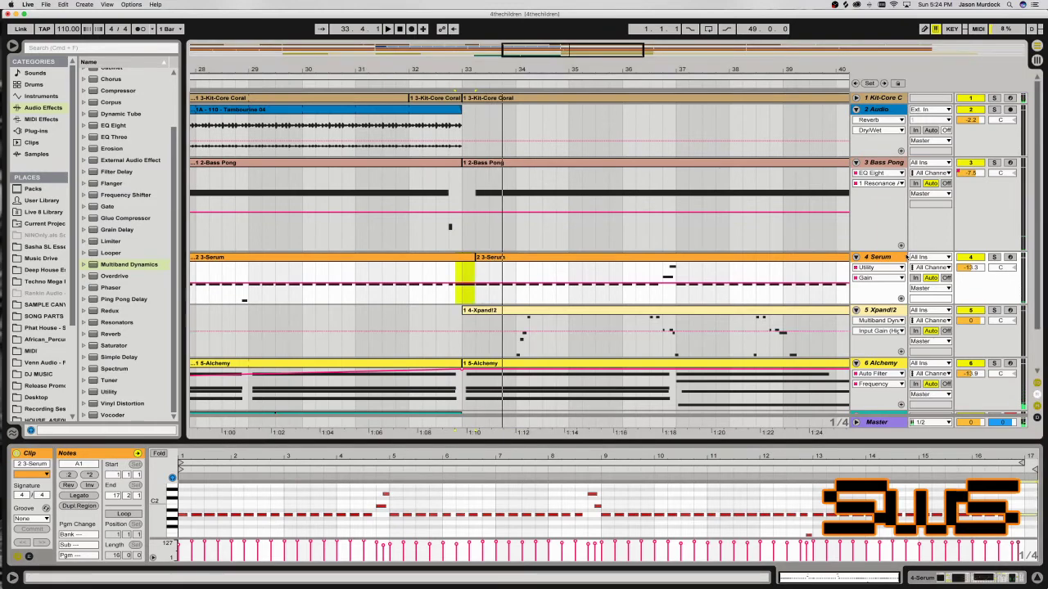
Open Serum's plug-in window, move its pitch bend wheel to bring up that parameter for automation, and close the window.
click(897, 258)
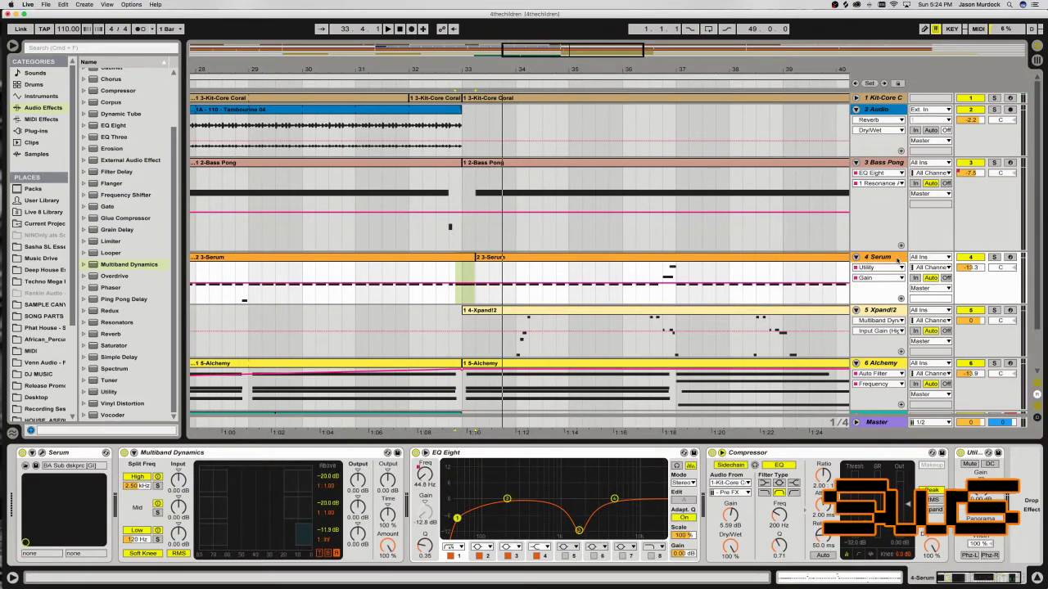
click(41, 453)
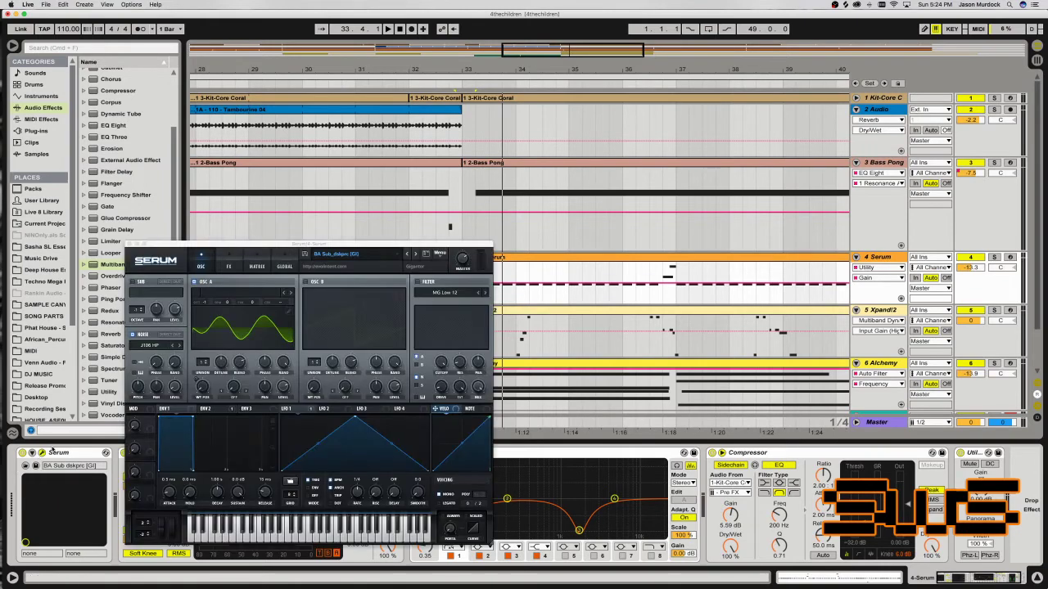
drag(141, 536, 146, 555)
click(161, 536)
click(130, 244)
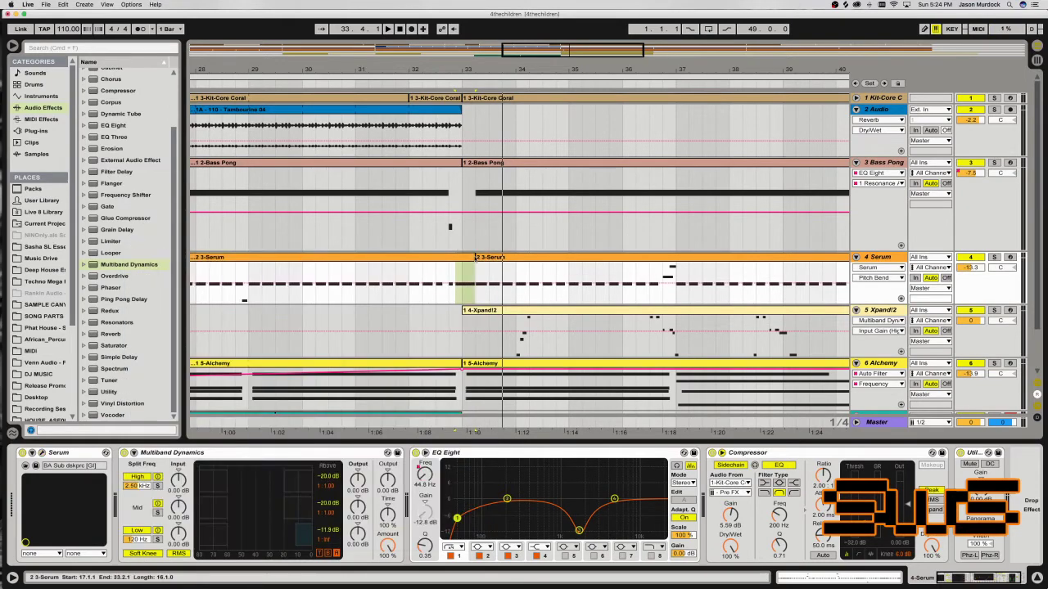
Automate Serum's Pitch Bend to ramp down from just before bar 33 to 33.2, returning there, and play from 32.4.
click(449, 300)
key(space)
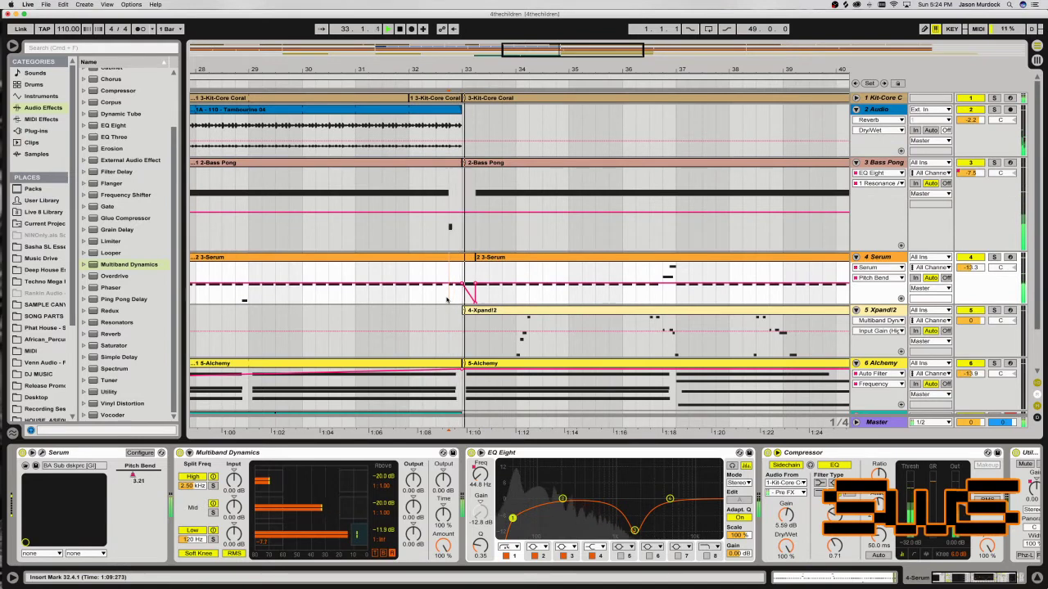
key(space)
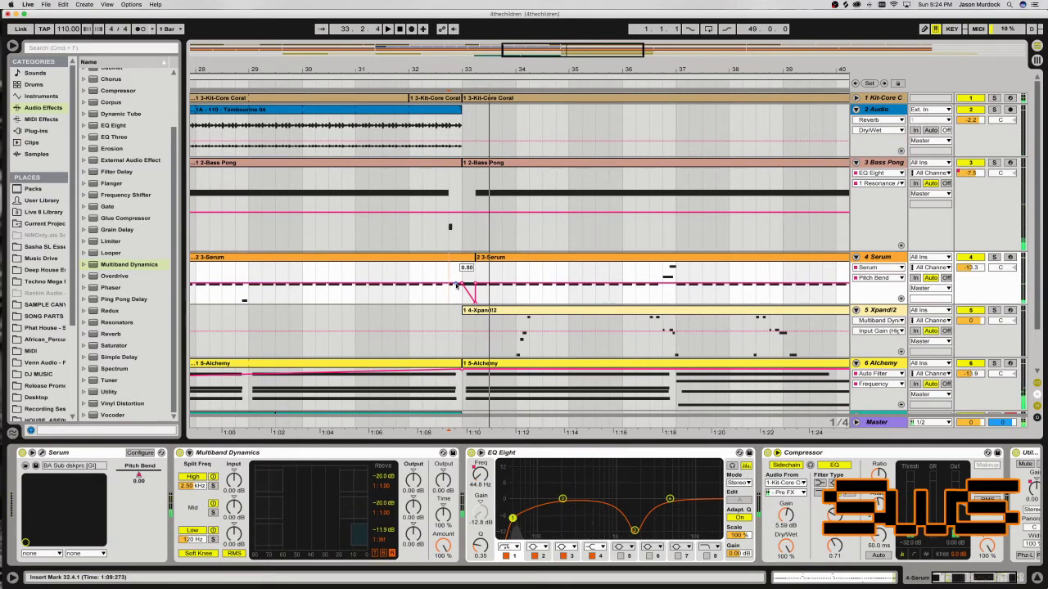
key(space)
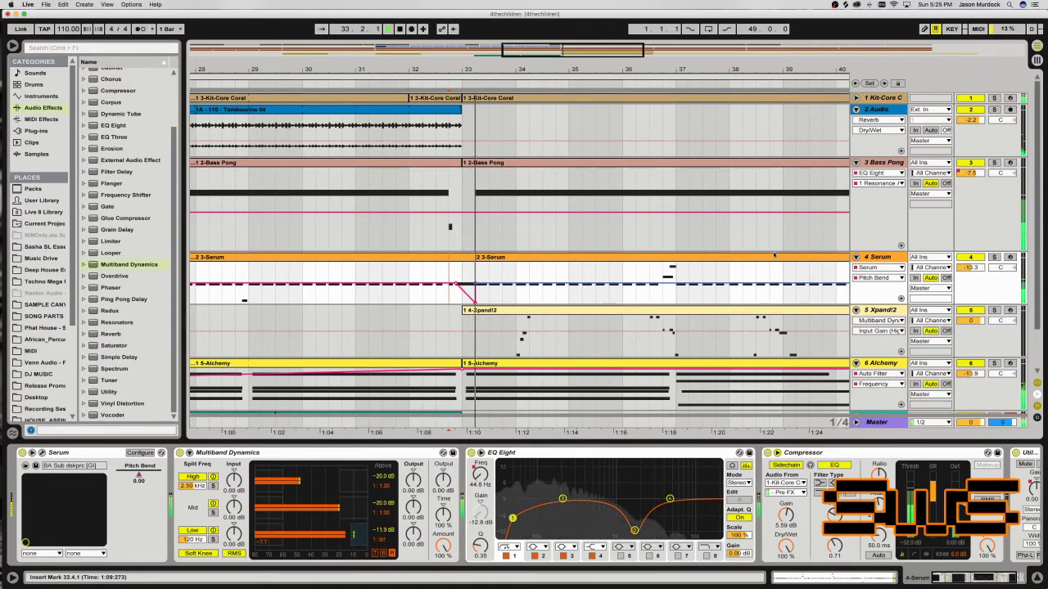
Solo the Serum track, bend its pitch bend drop into a curve and play the transition.
click(993, 258)
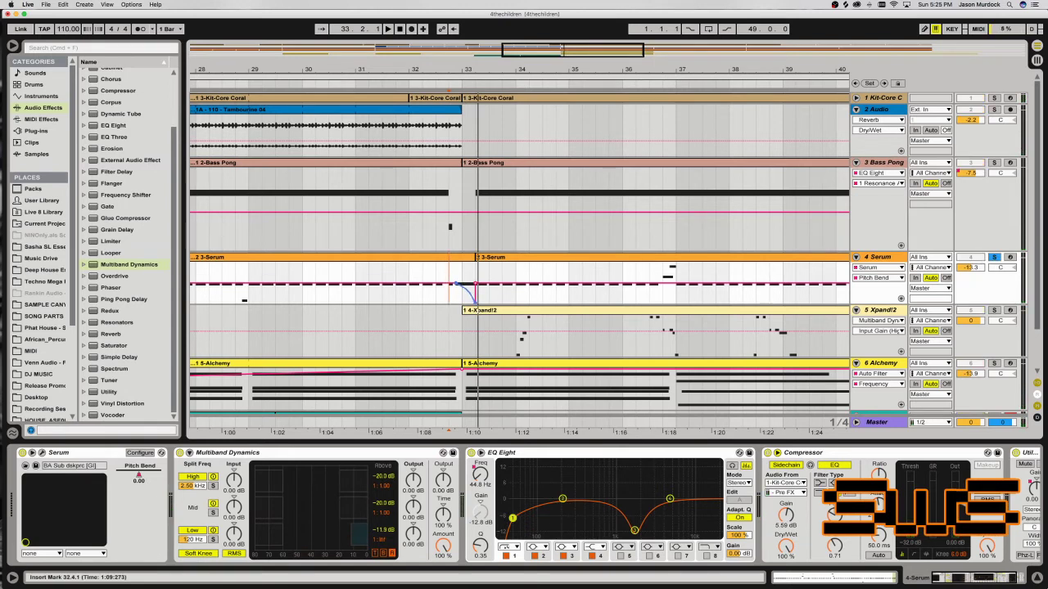
key(space)
key(space)
key(space)
key(space)
Automate Serum's Multiband Dynamics mid input gain to rise in a curve to about 12.4 dB at 33.2, and unsolo the track.
click(385, 526)
key(space)
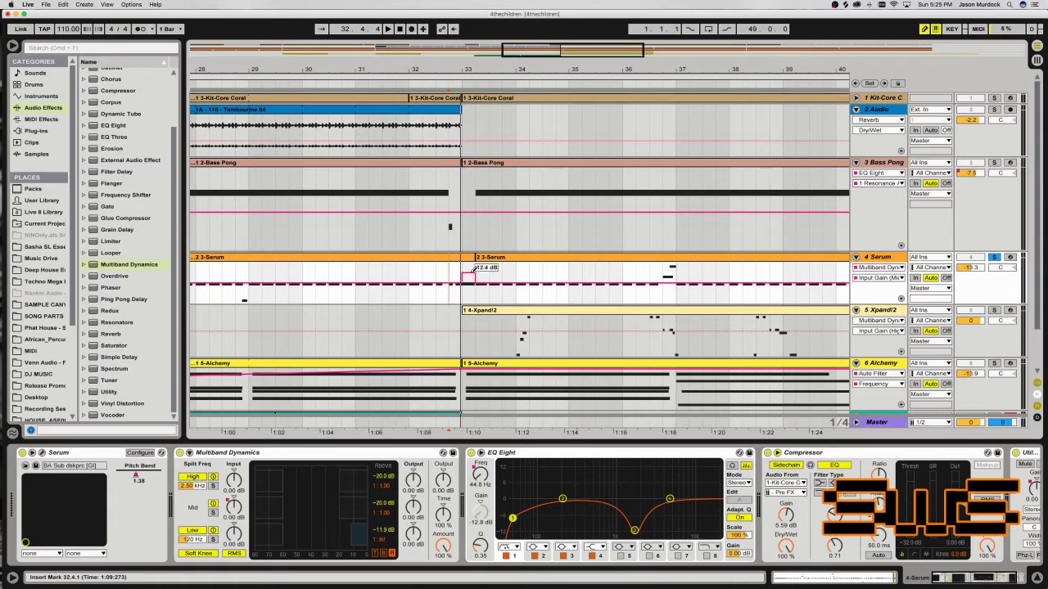
click(464, 276)
key(space)
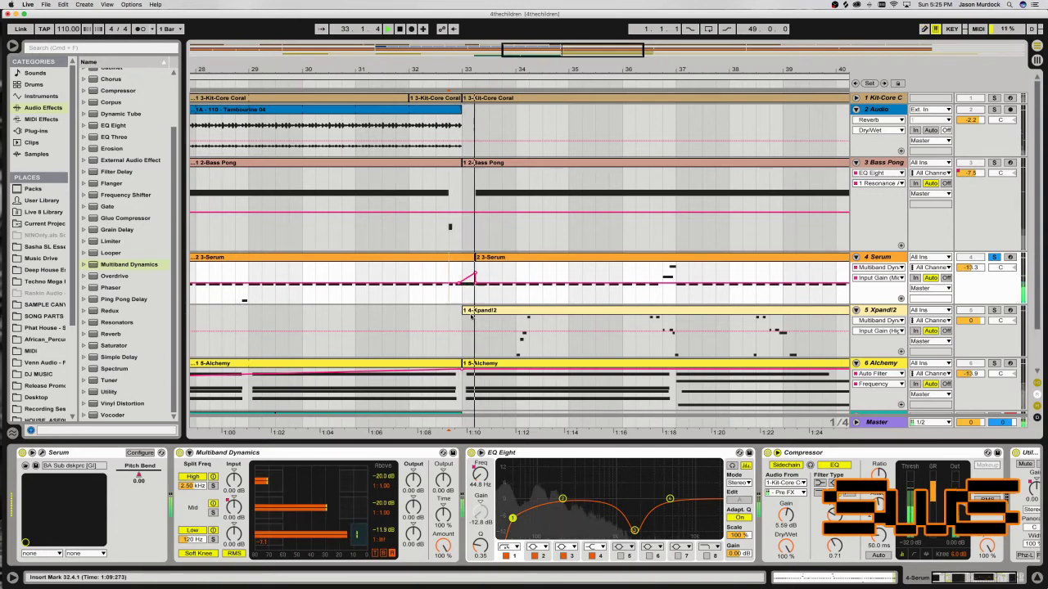
drag(467, 276, 472, 279)
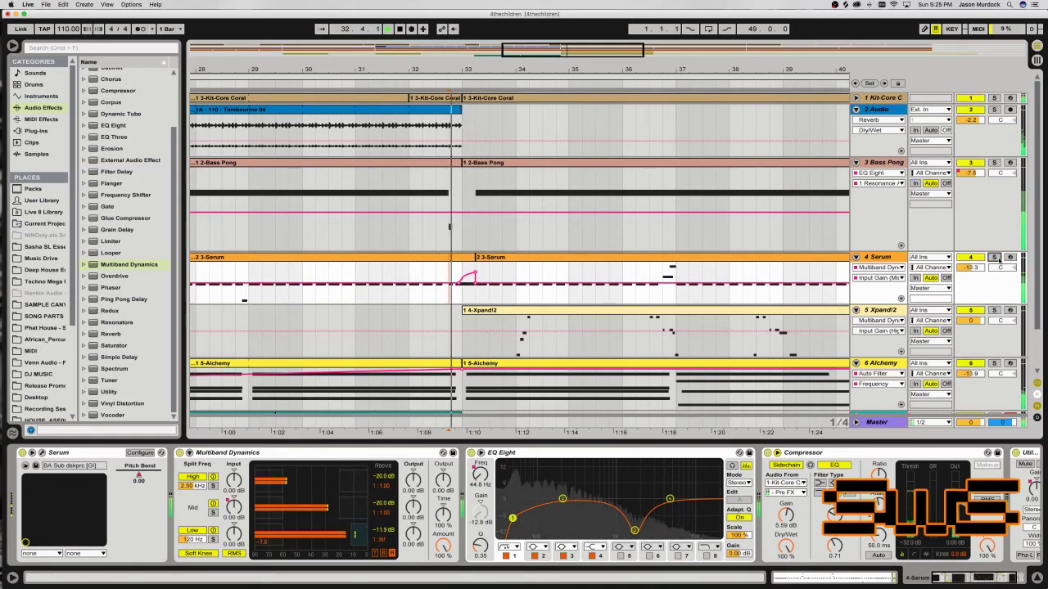
click(994, 257)
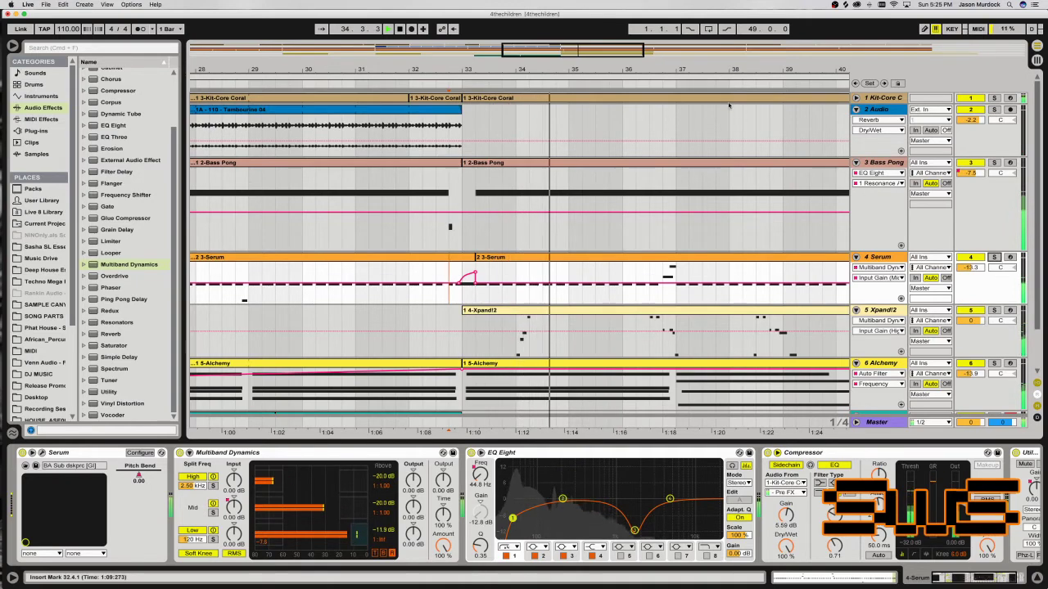
Stop playback, bring up the Alchemy track's devices and set the playback start to bar 33.
scroll(741, 245, down, 2)
scroll(880, 319, down, 3)
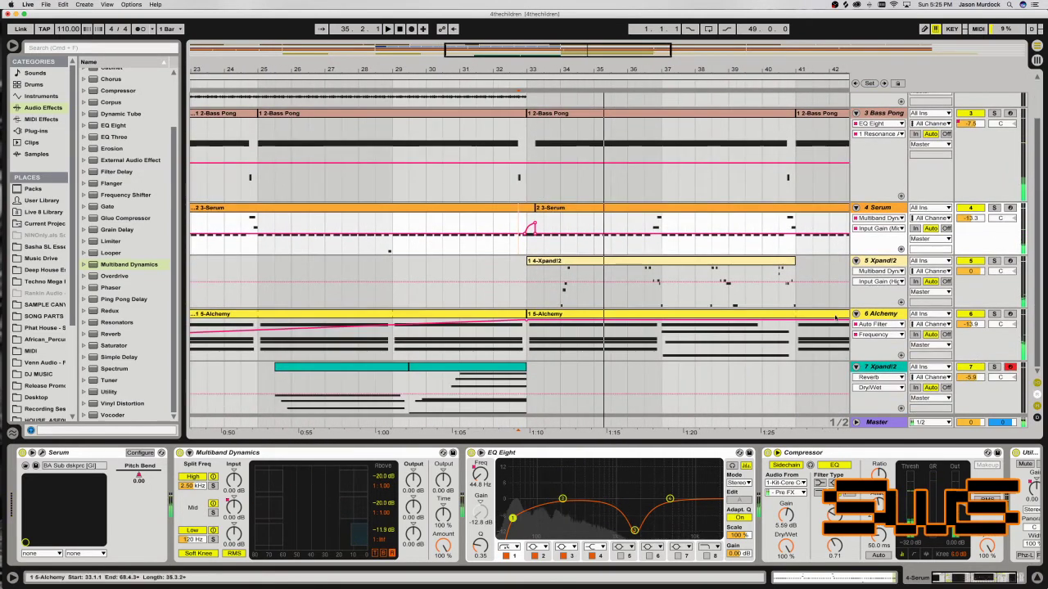
click(887, 318)
click(530, 338)
key(space)
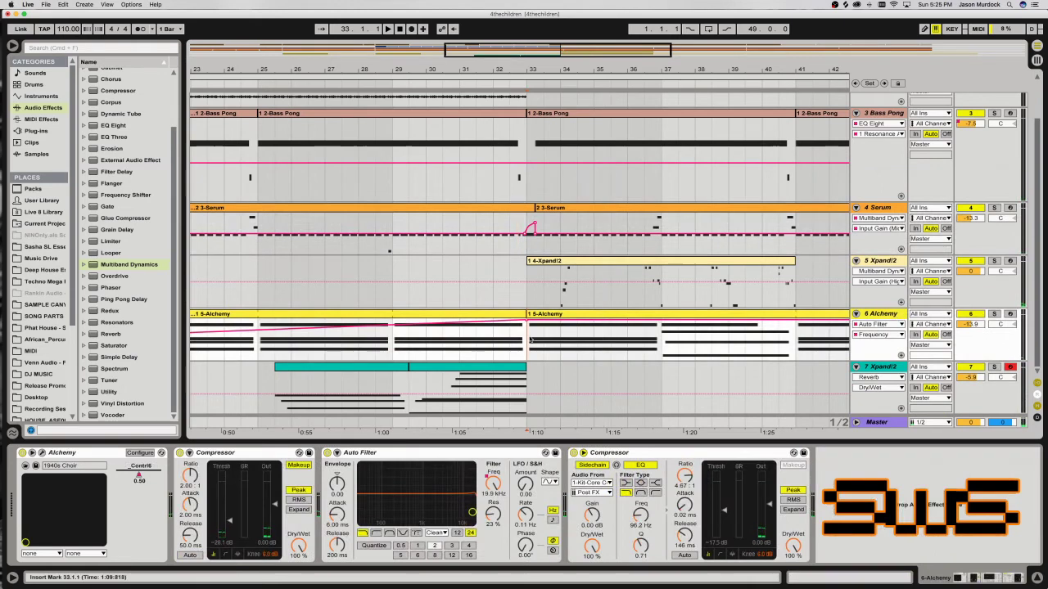
key(minus)
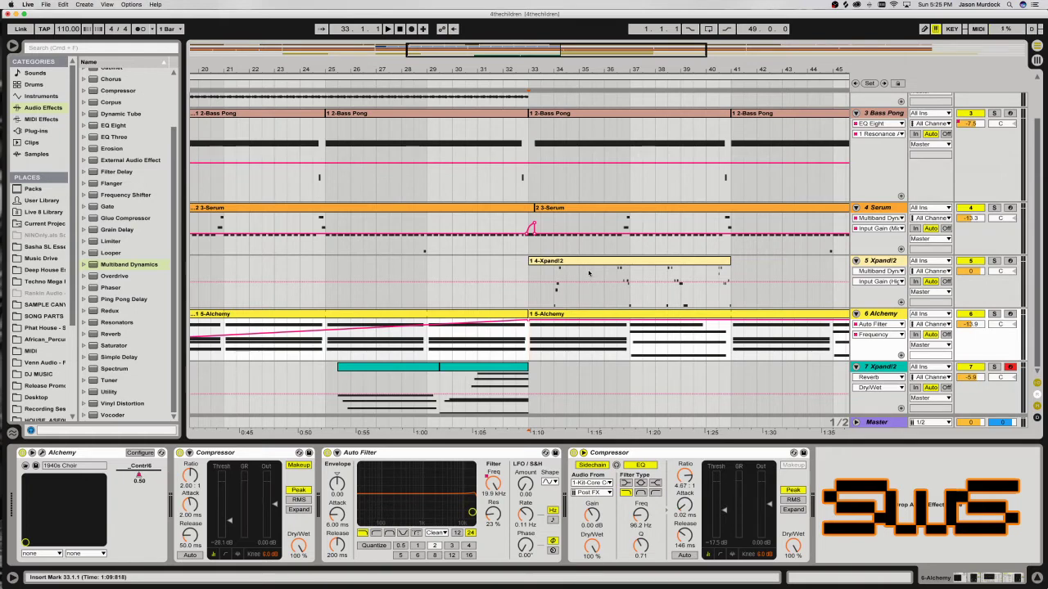
Solo the track 5 Xpand!2 and examine its device chain and the Xpand!2 instrument's sound settings.
click(972, 295)
click(994, 261)
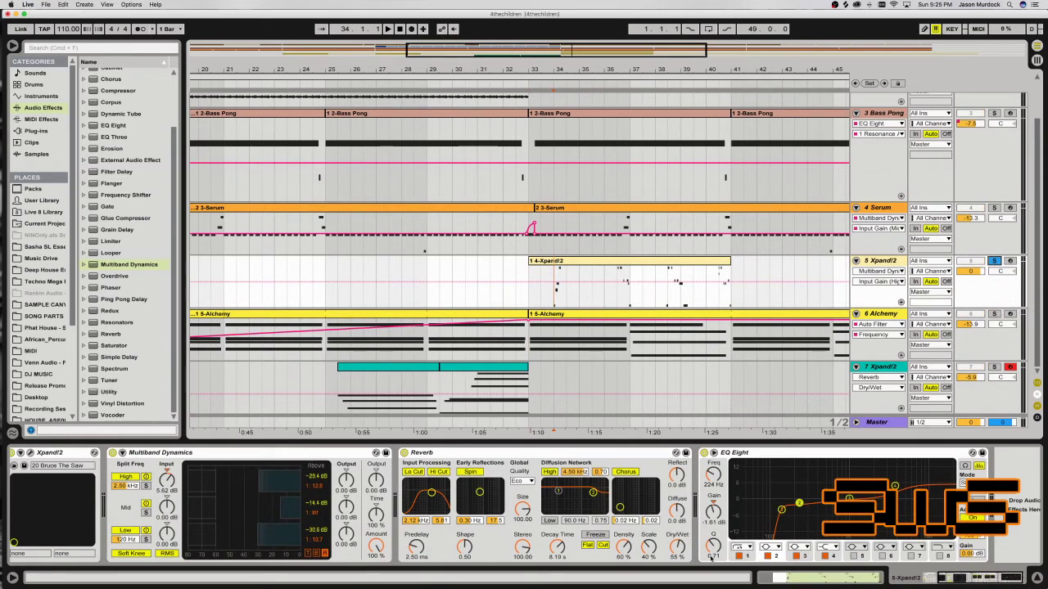
drag(966, 579, 806, 571)
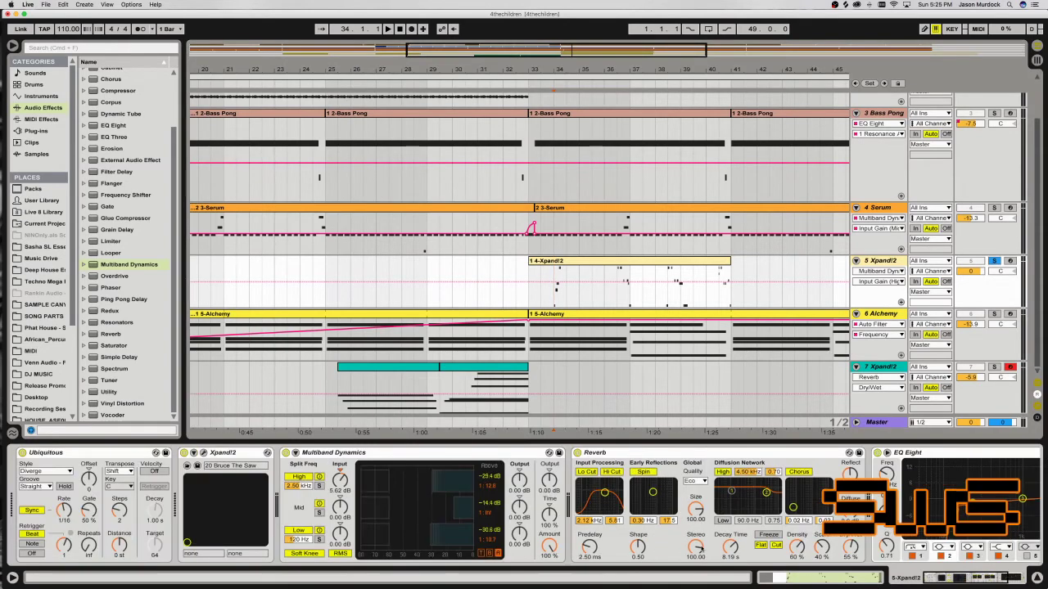
click(205, 454)
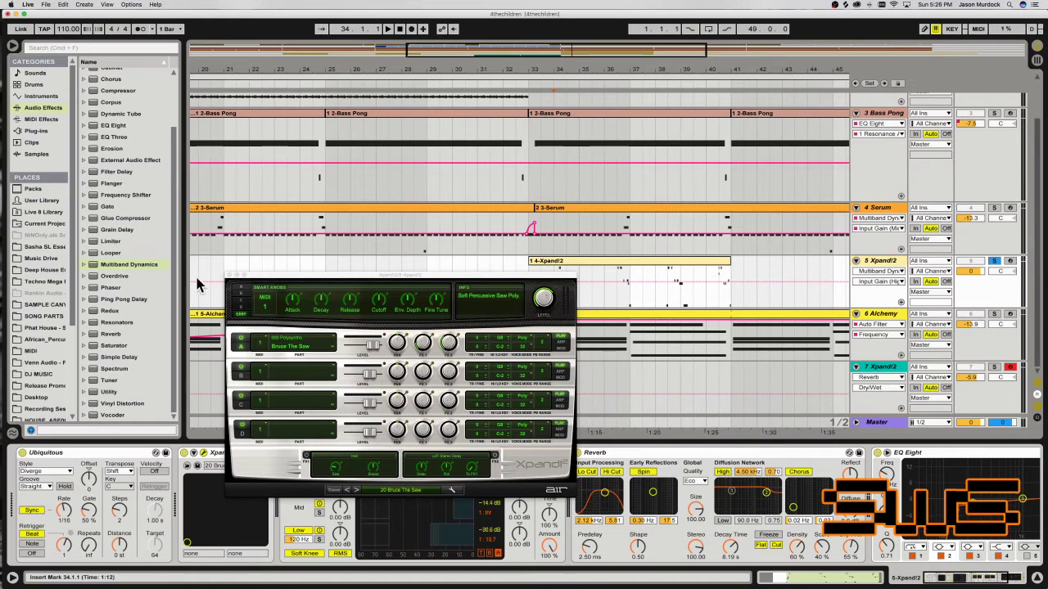
click(229, 275)
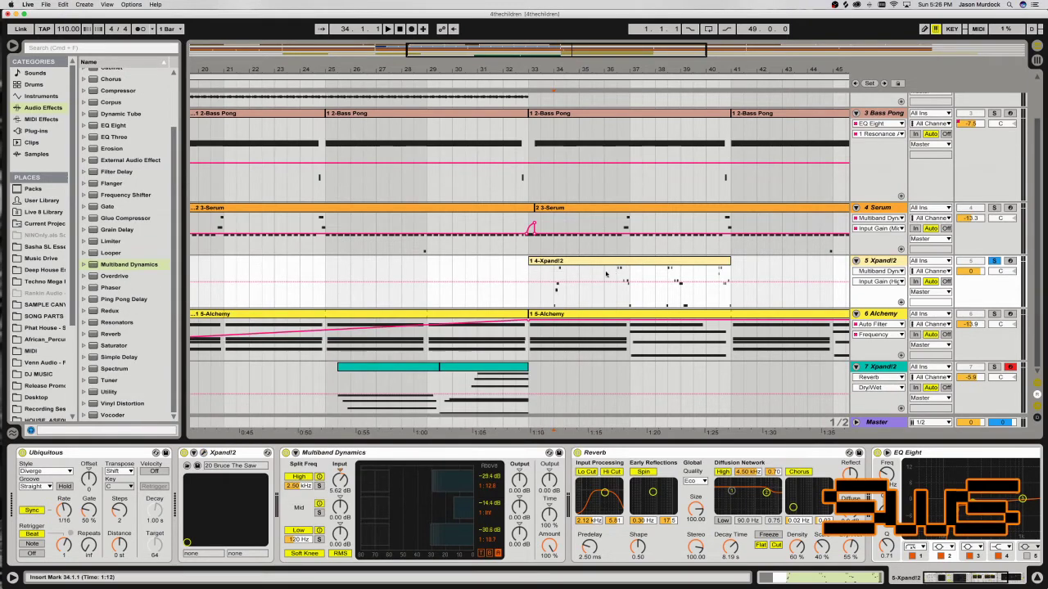
Raise the Multiband Dynamics high band output to 1.90 dB, soloing the band during playback, and set the high split frequency to 2.79 kHz.
drag(954, 580, 966, 579)
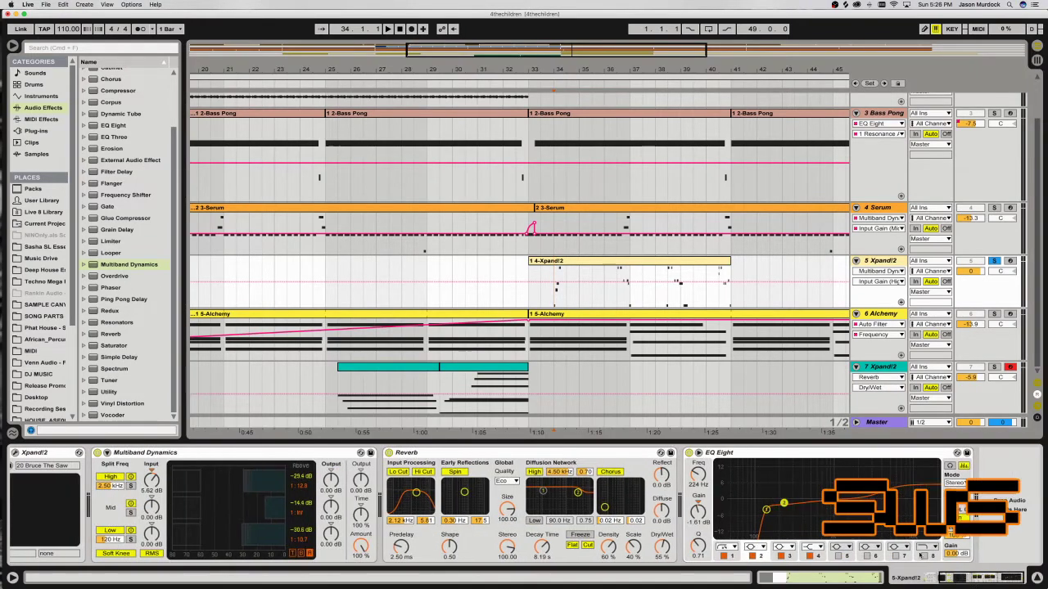
click(810, 547)
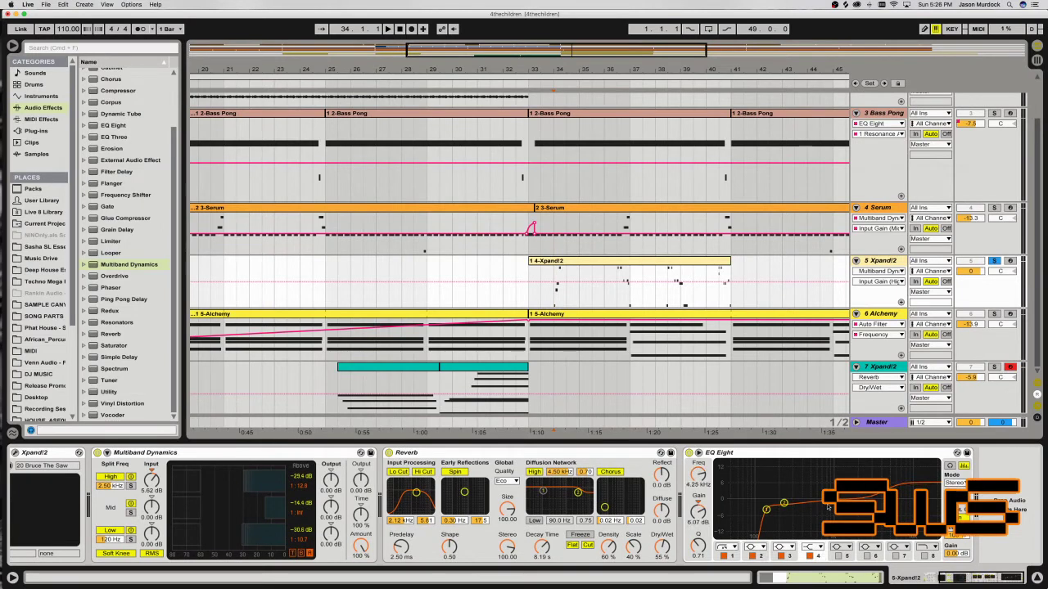
drag(336, 485, 337, 478)
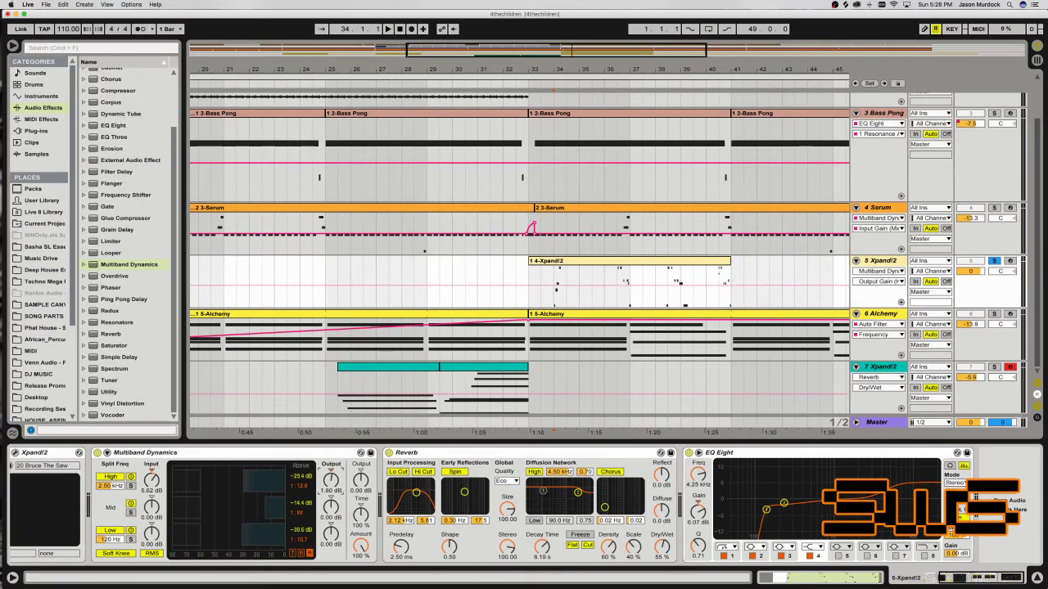
drag(113, 486, 113, 481)
key(space)
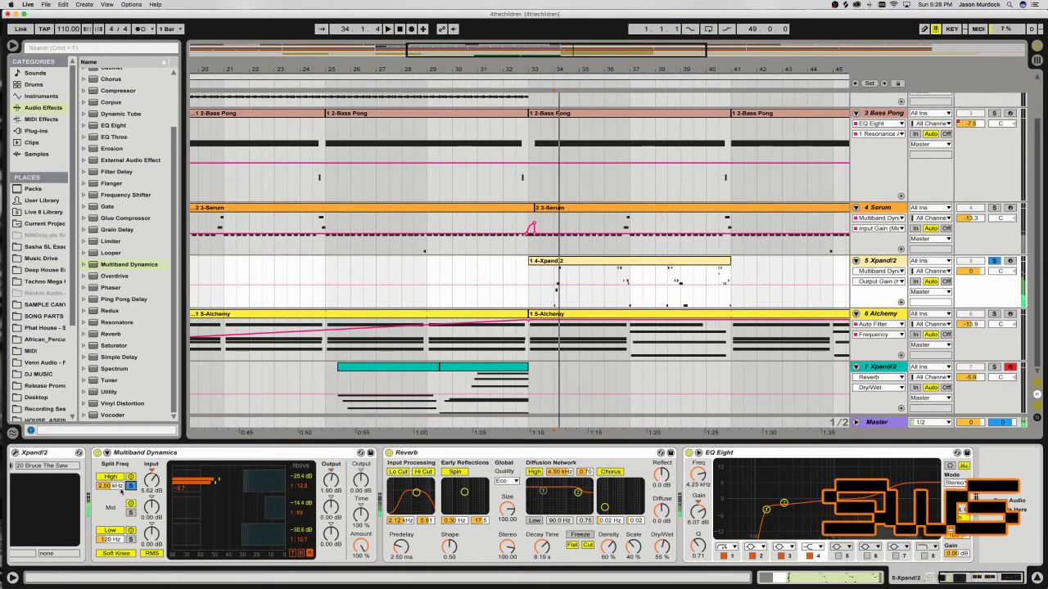
click(130, 486)
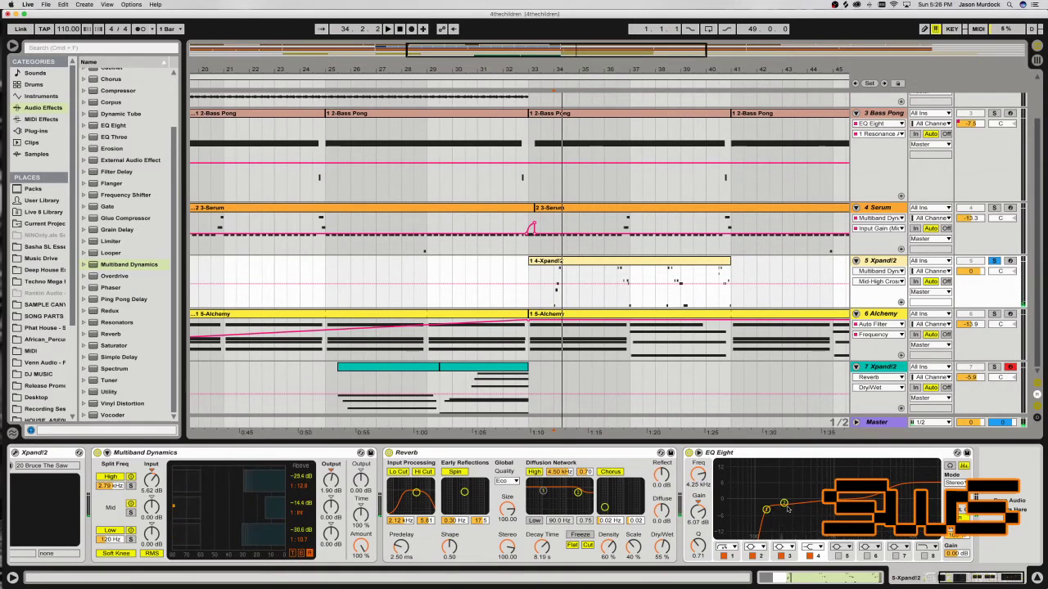
Lower EQ Eight's band 2 to -2.11 dB at 228 Hz, then set the EQ to M/S mode and edit the side curve.
click(784, 503)
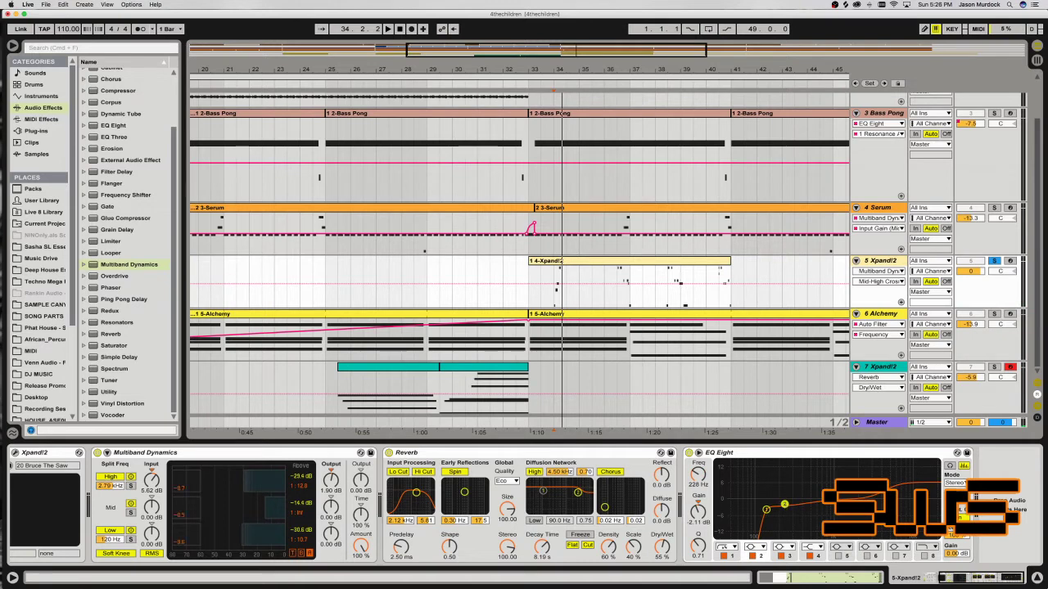
click(962, 507)
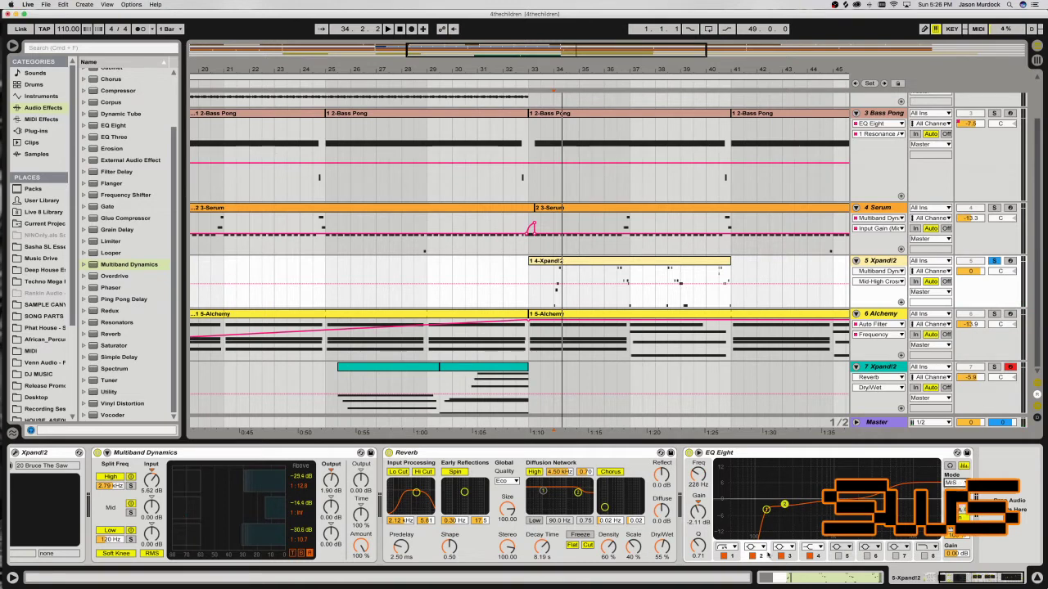
click(954, 511)
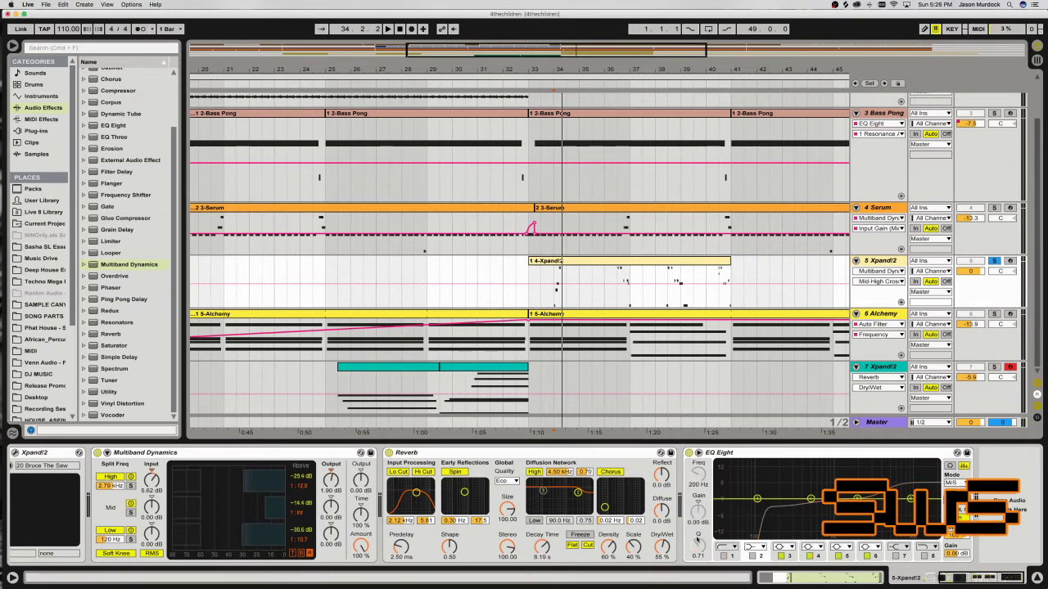
Shape the side curve with a 279 Hz low cut and a 6.32 dB boost at 11.4 kHz, adding an 18.0 kHz high cut to side and mid.
click(720, 556)
drag(727, 508, 791, 513)
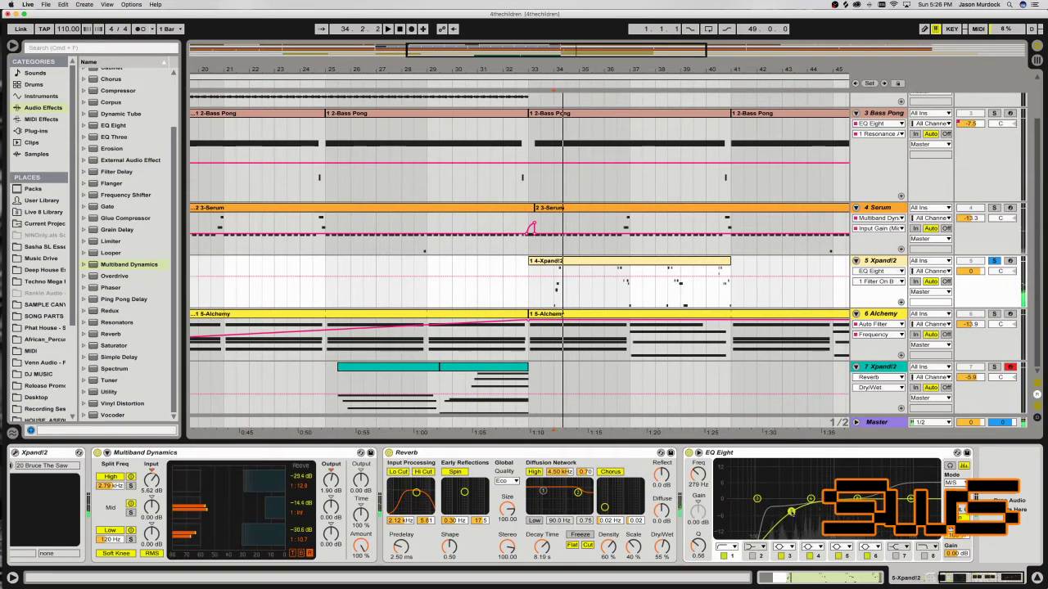
drag(856, 498, 915, 484)
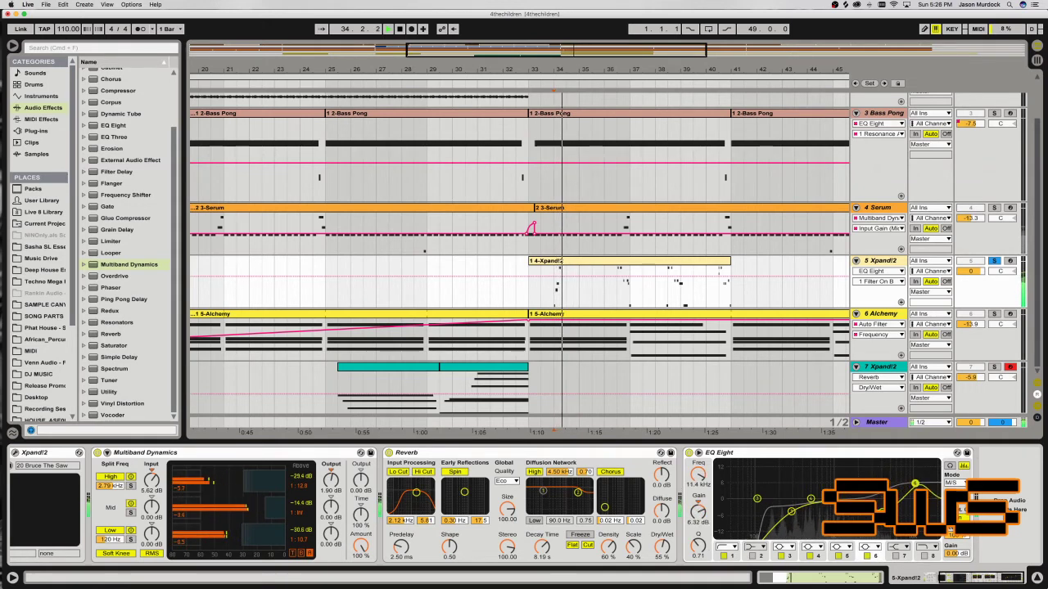
click(926, 547)
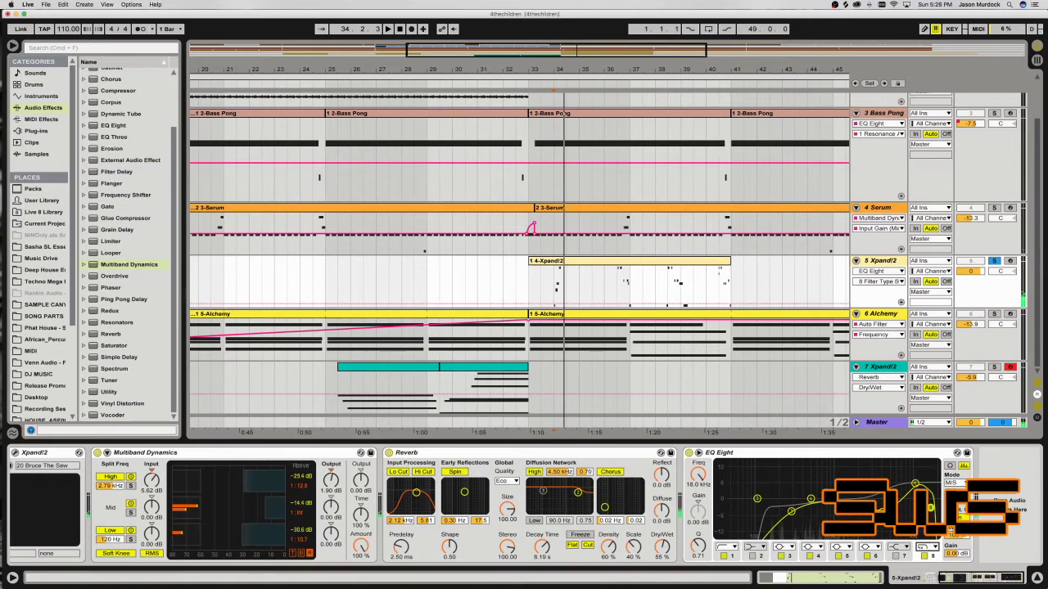
click(928, 547)
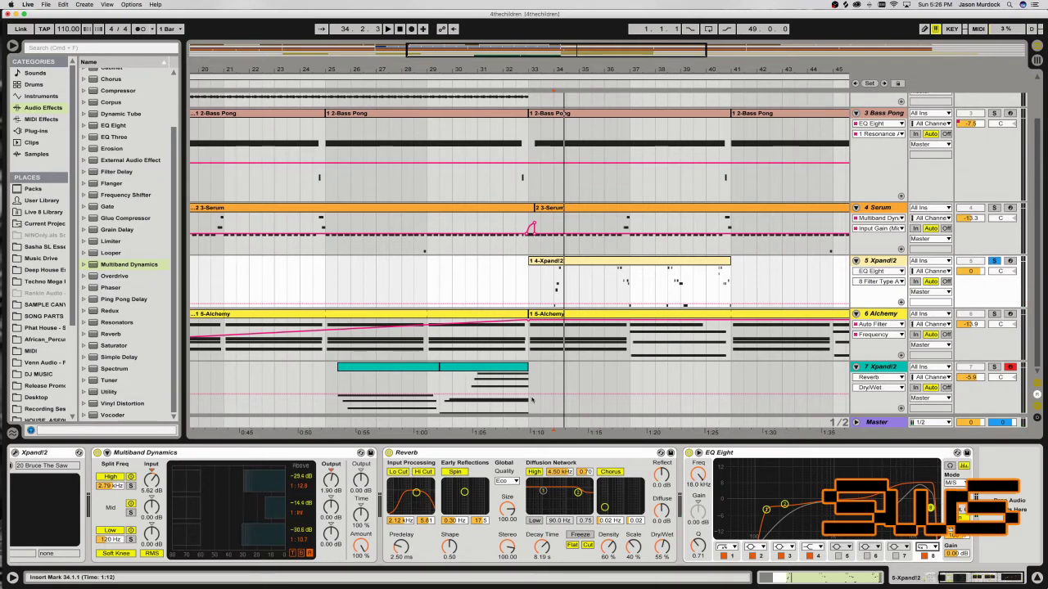
Play the soloed Xpand!2 clip from bar 34 and compare EQ Eight's side and mid curves.
click(579, 288)
key(space)
key(space)
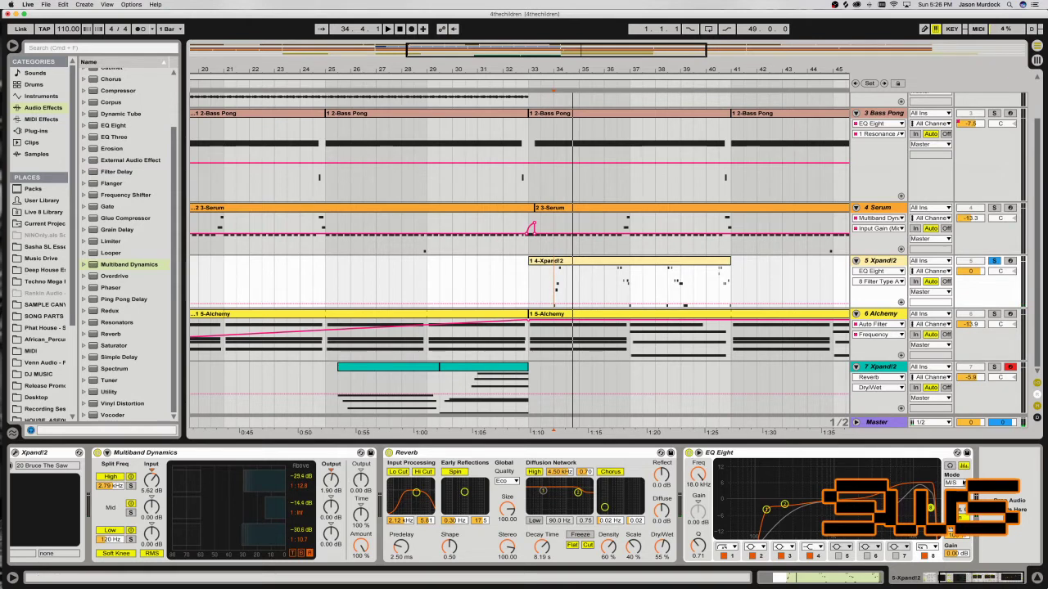
click(952, 491)
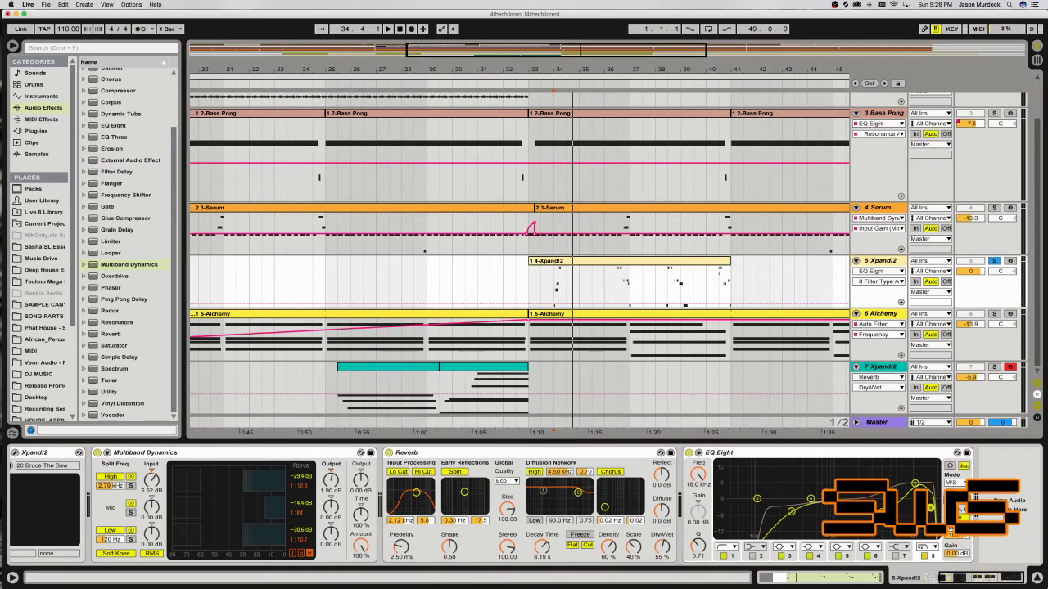
click(952, 501)
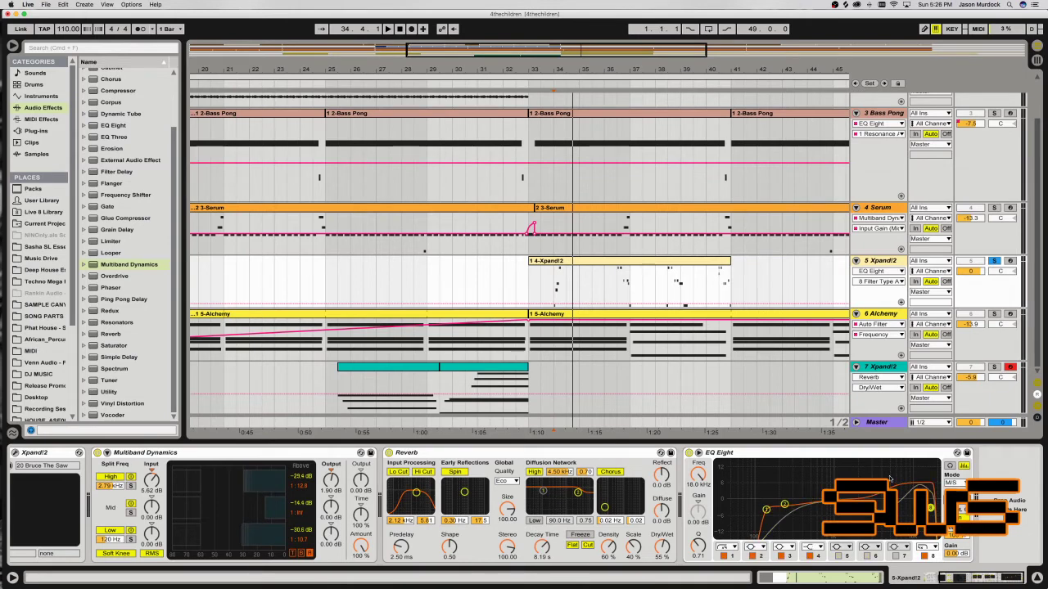
key(space)
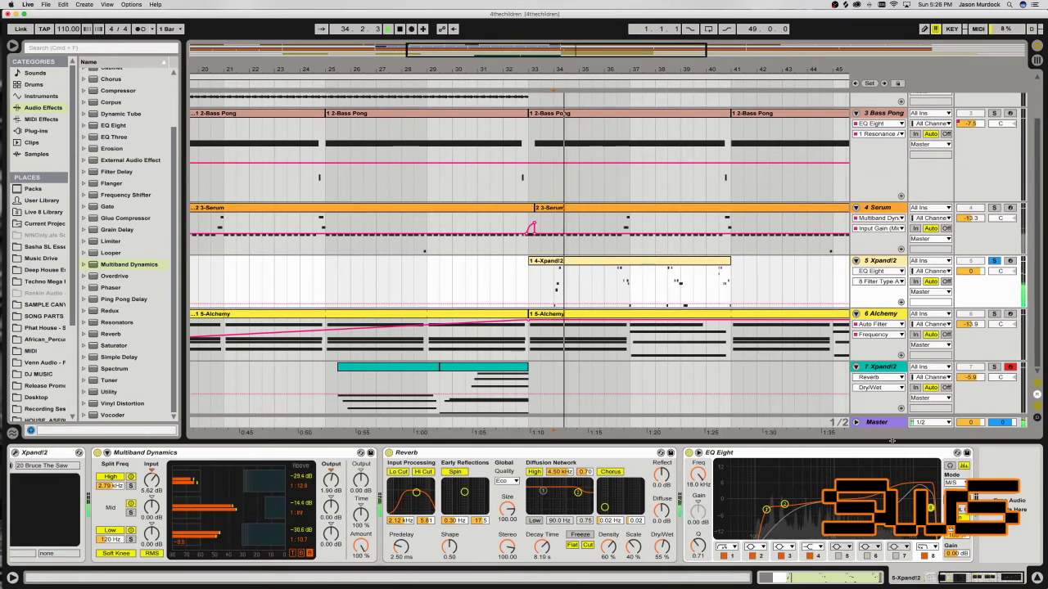
Unsolo the Xpand!2 track and play the full mix through the transition from just before bar 33.
click(554, 291)
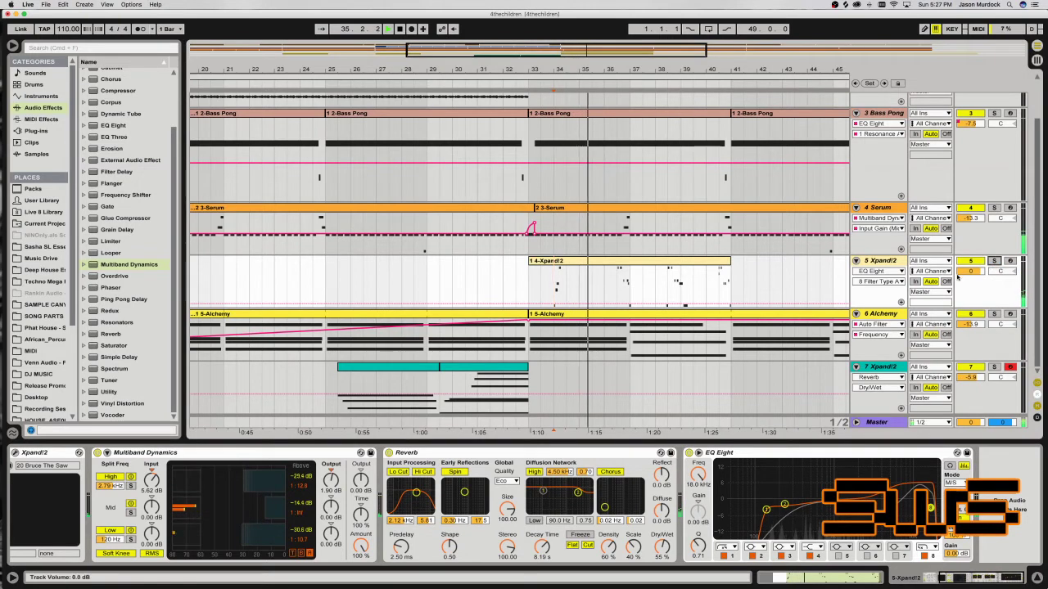
click(530, 292)
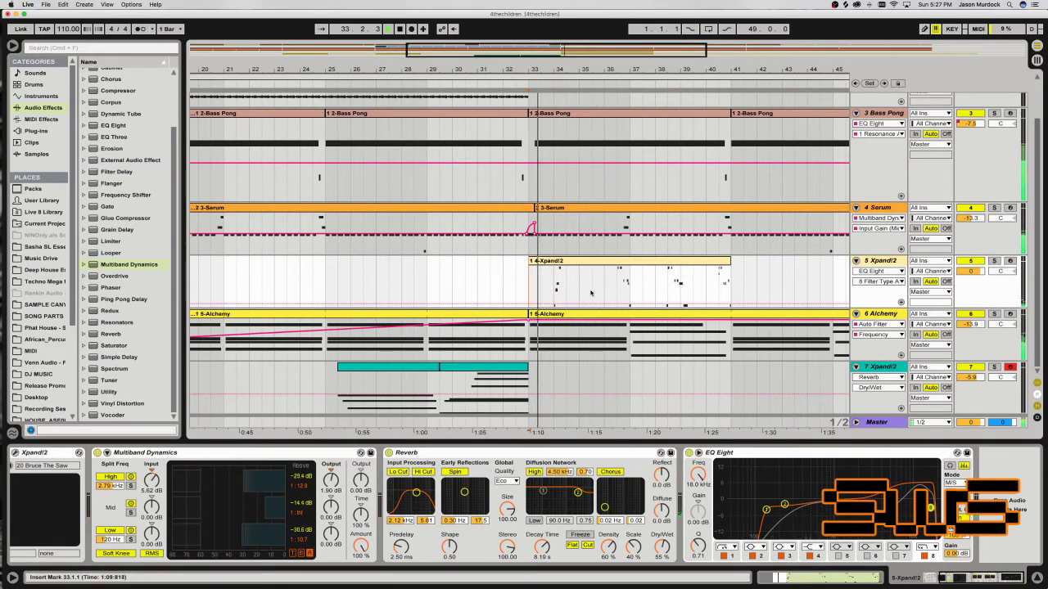
click(511, 280)
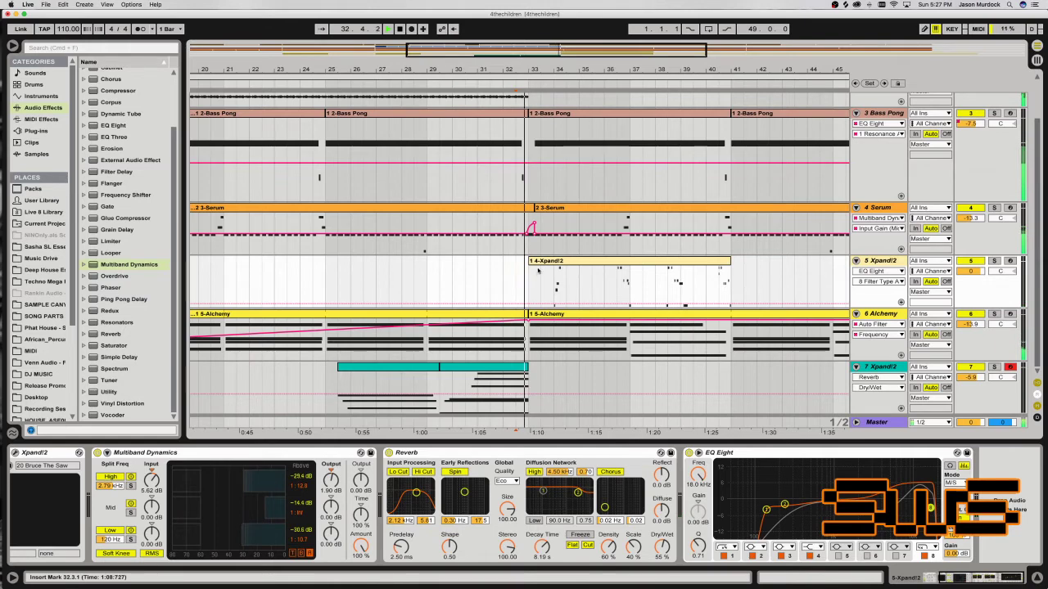
click(523, 279)
scroll(545, 369, up, 2)
scroll(544, 369, down, 2)
Play the mix from bar 33 with the Alchemy track selected, then insert a new audio track below it.
click(525, 353)
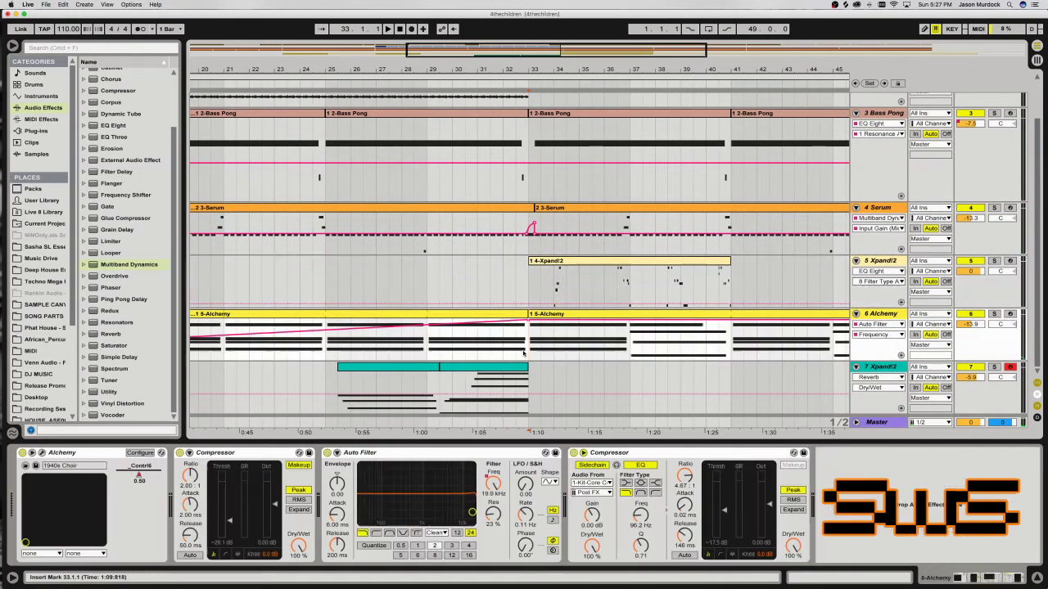
key(space)
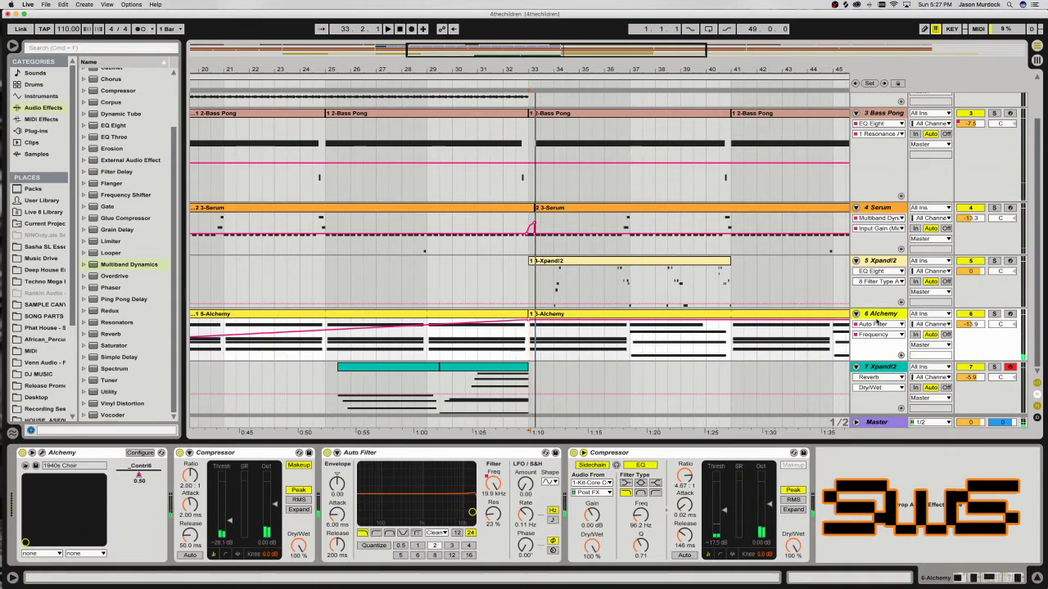
key(ctrl+z)
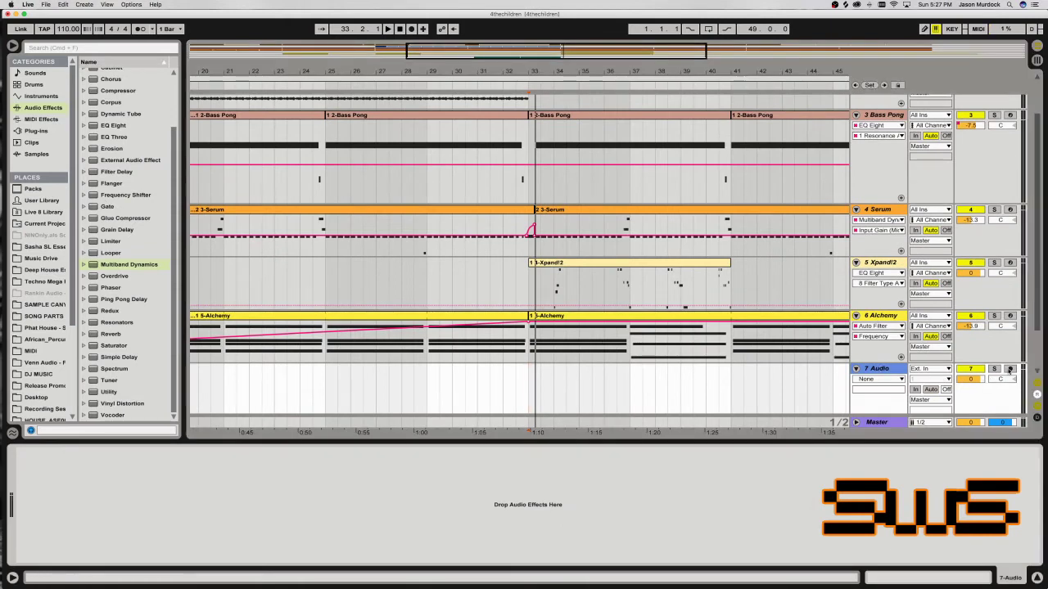
click(922, 370)
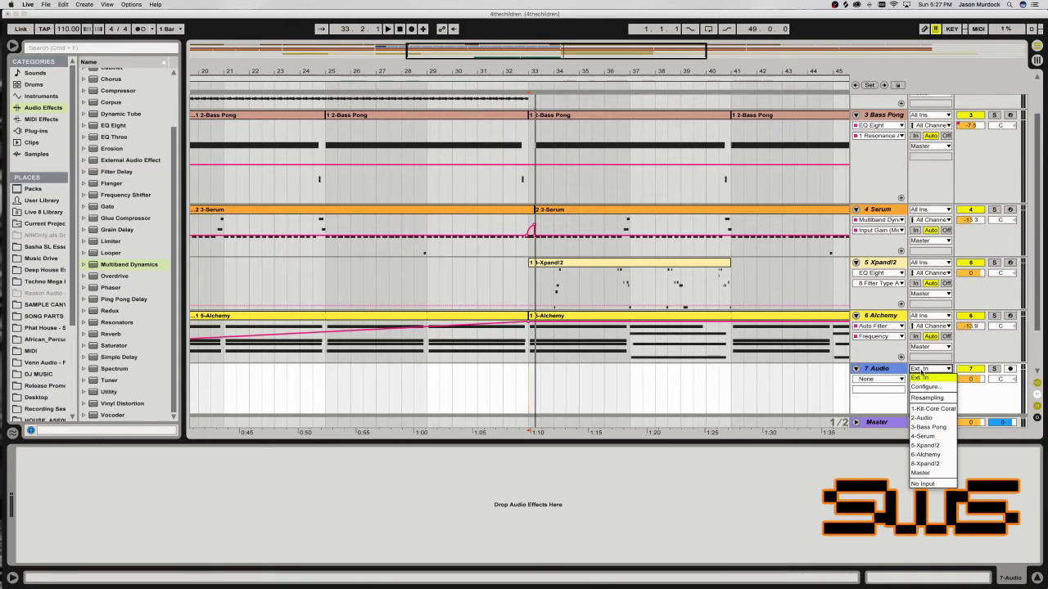
click(923, 386)
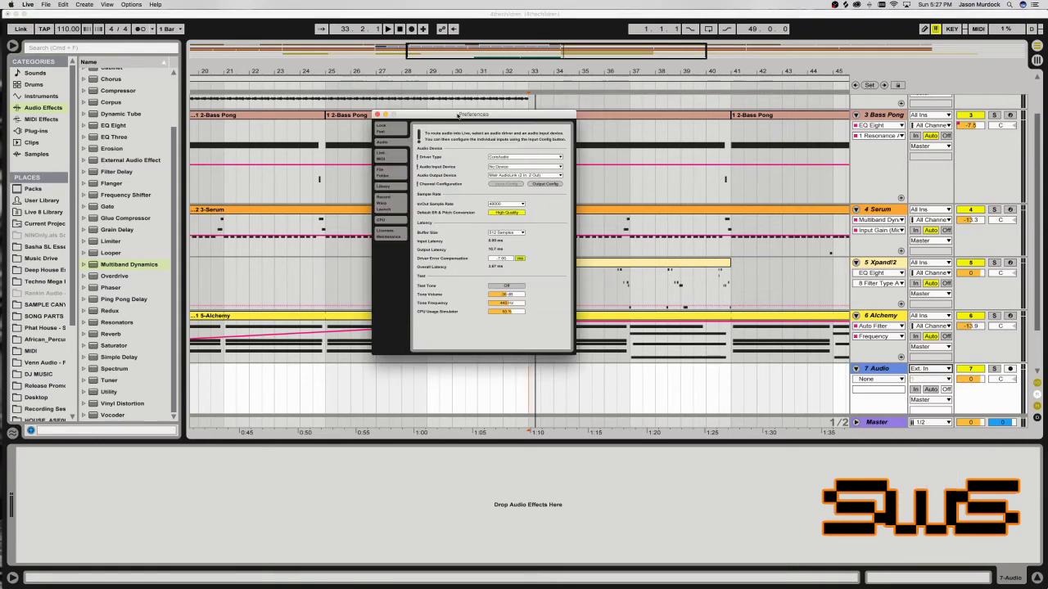
click(377, 115)
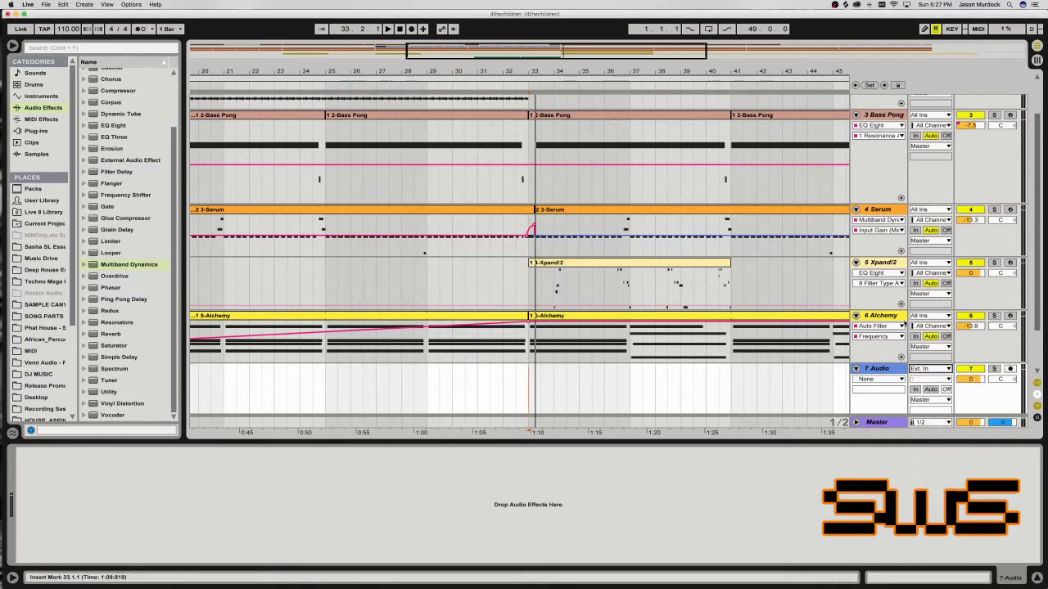
Set the new audio track's input to 6-Alchemy with Post FX routing, monitoring off and the track armed.
click(940, 370)
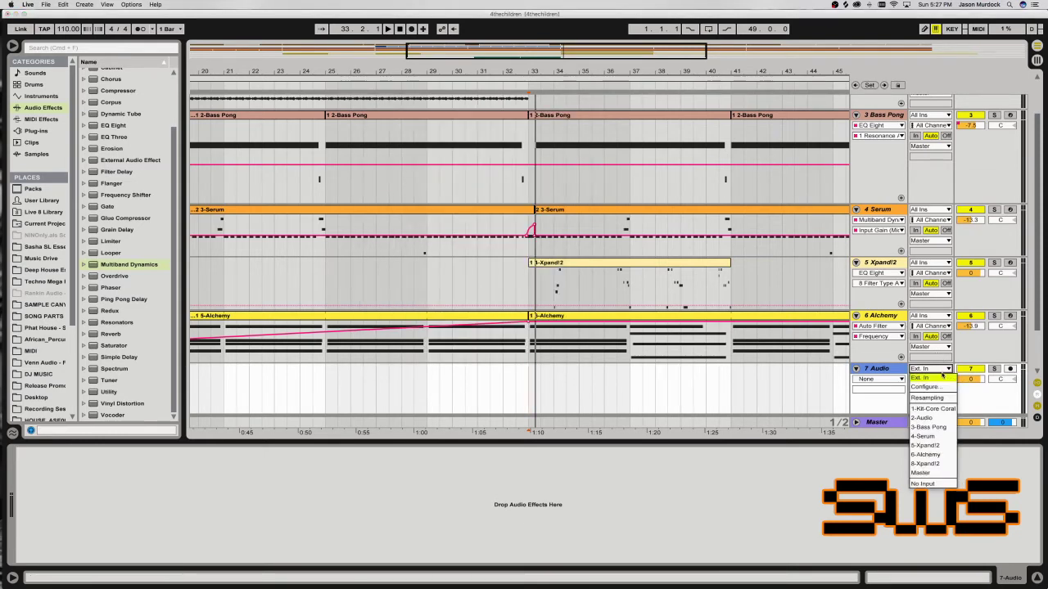
click(926, 454)
click(929, 381)
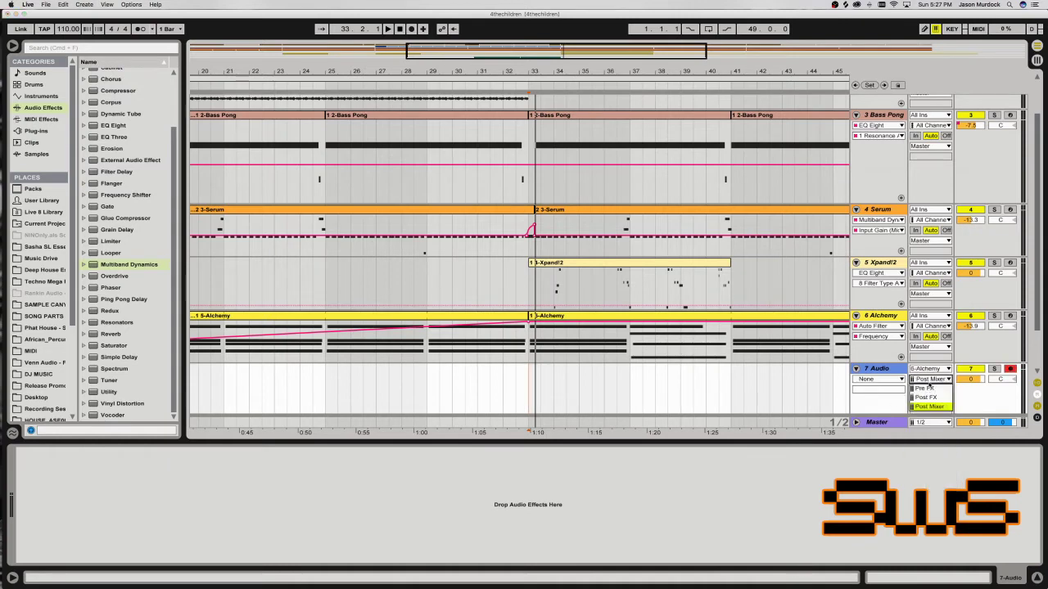
click(927, 391)
click(929, 379)
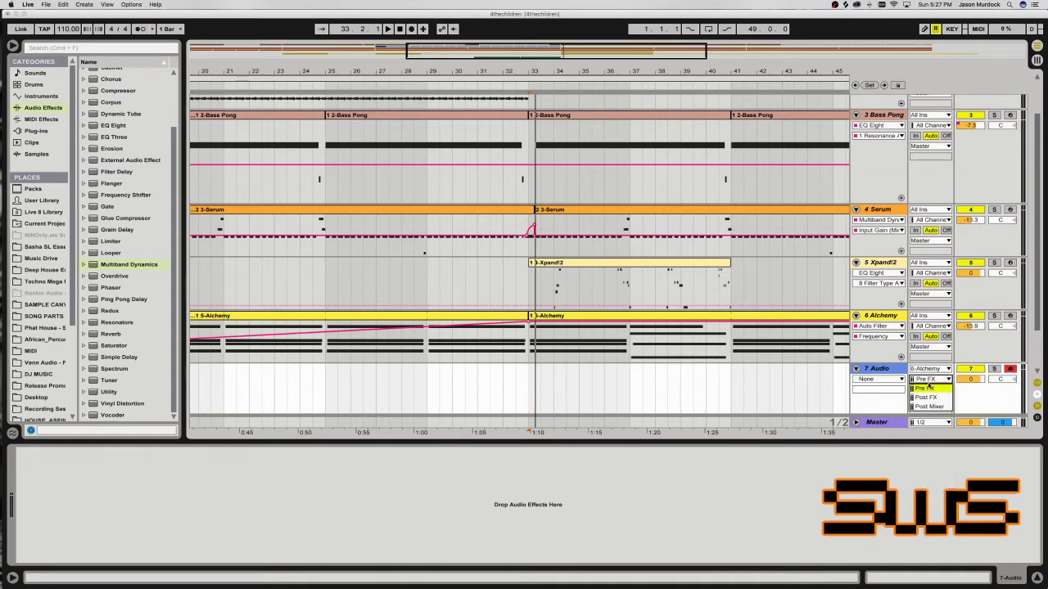
click(929, 406)
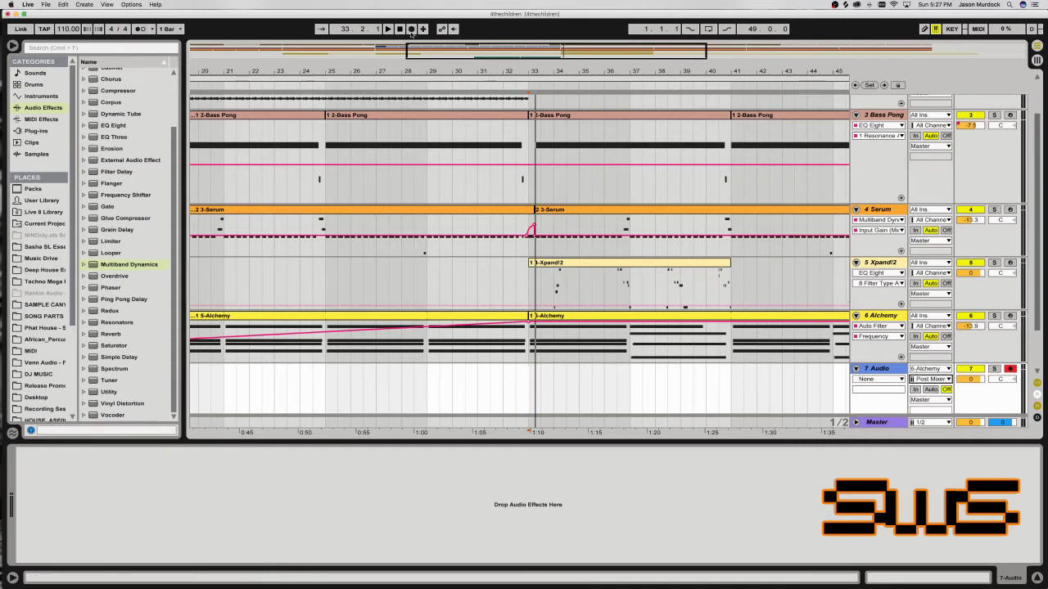
click(930, 380)
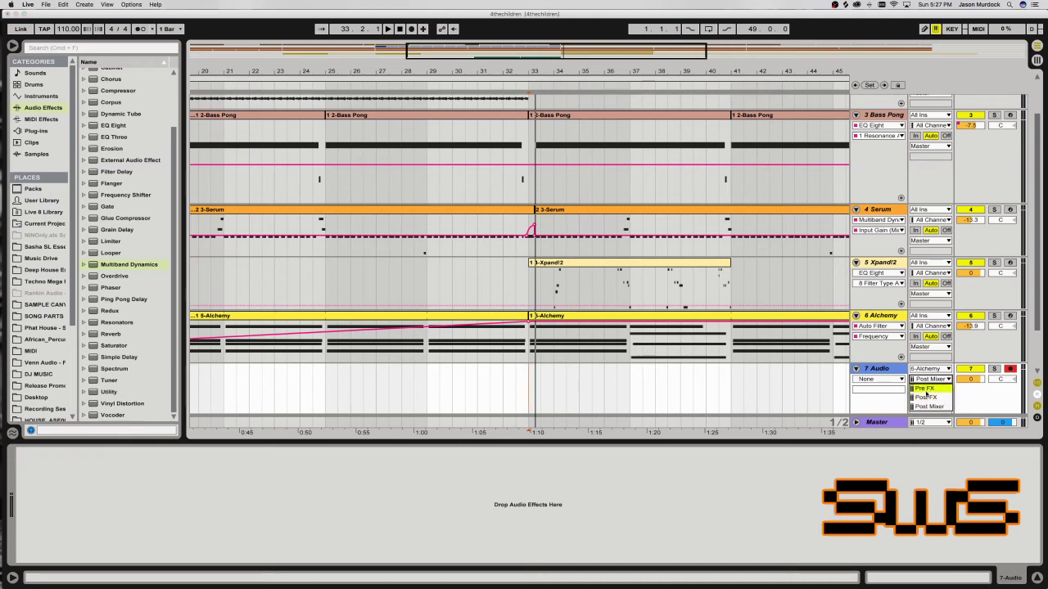
click(926, 397)
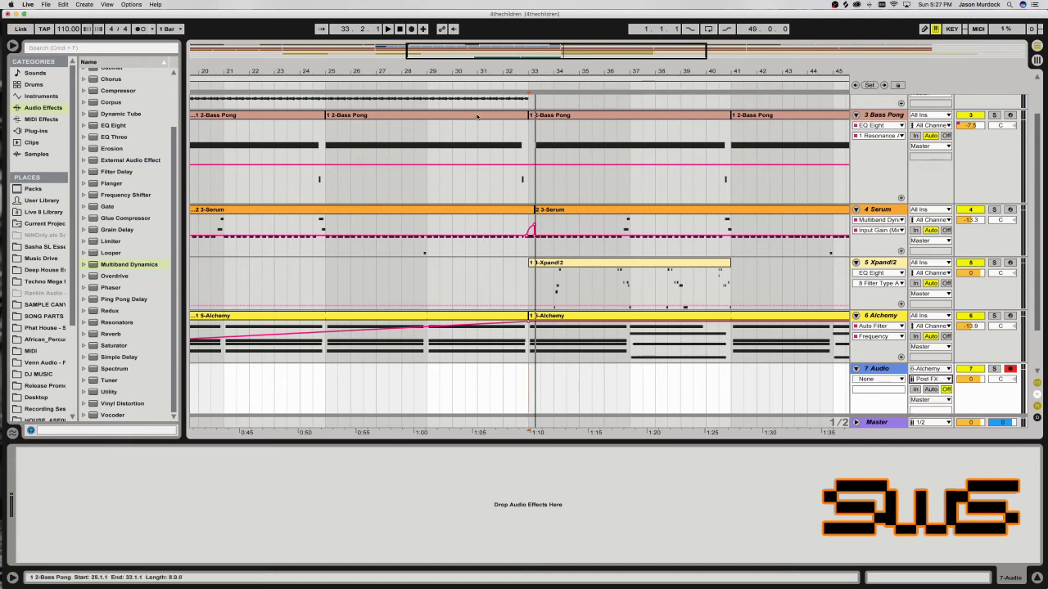
Try recording the Alchemy output onto the audio track from bar 33, then stop and discard the take.
click(411, 29)
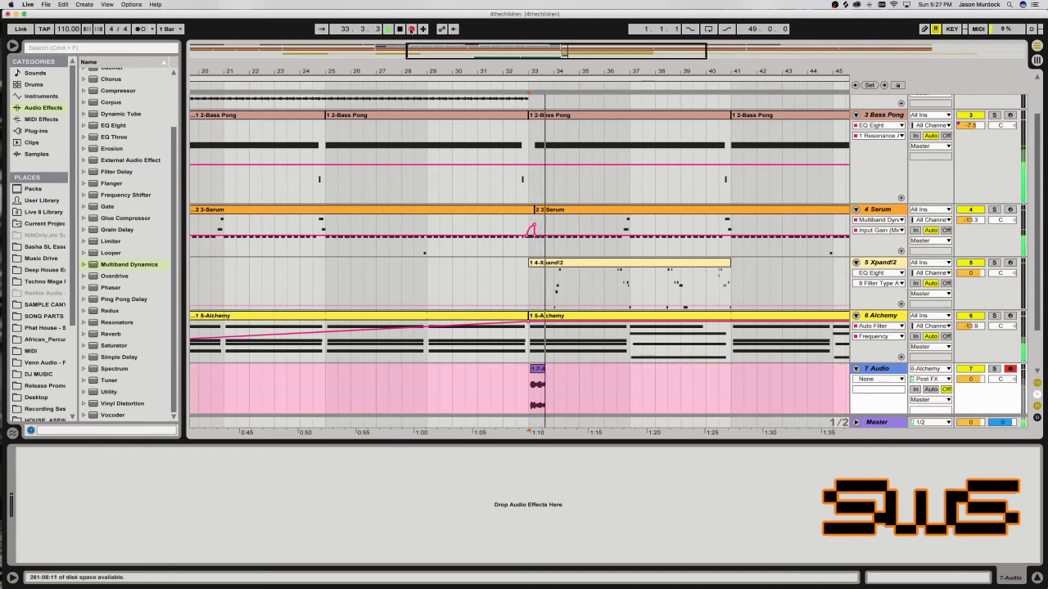
key(space)
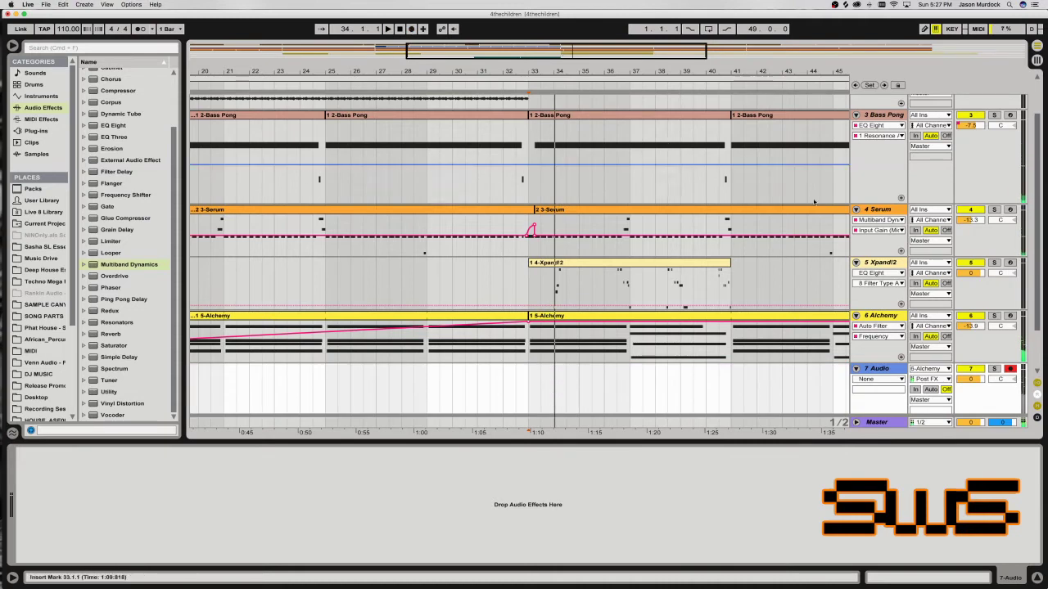
Turn off the sidechain Compressor at the end of the Alchemy track's device chain and start playback from bar 33.
key(Up)
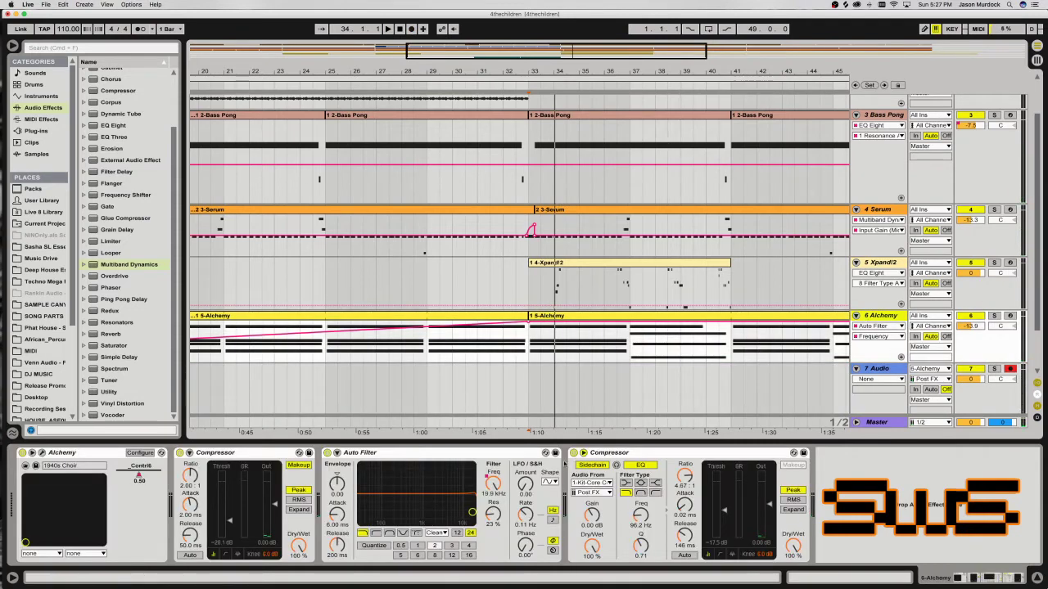
key(0)
key(space)
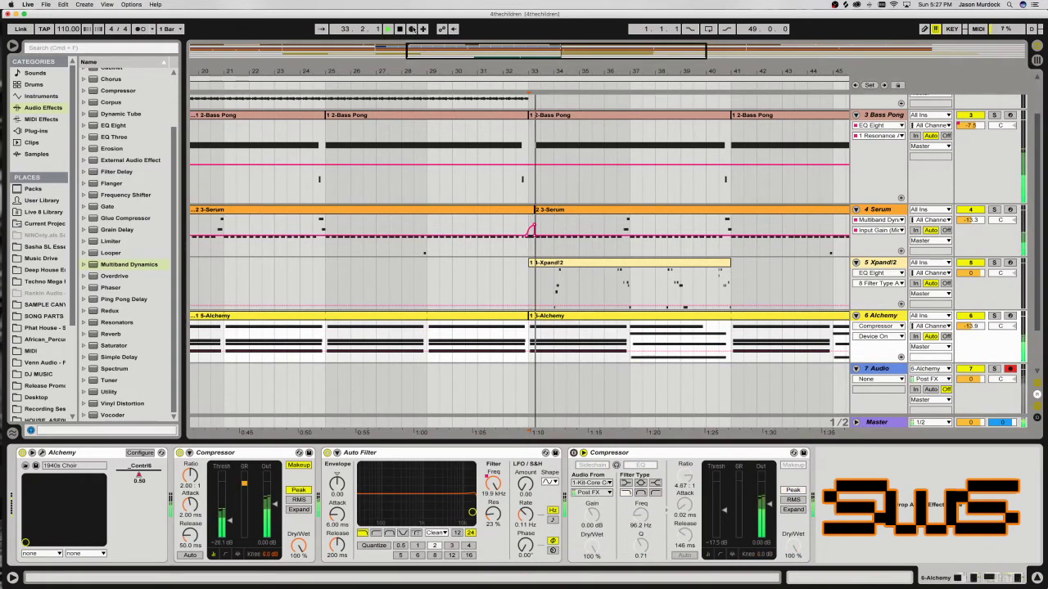
Record the Alchemy output onto the audio track from bar 33 for about a bar, and turn the sidechain Compressor back on.
click(413, 28)
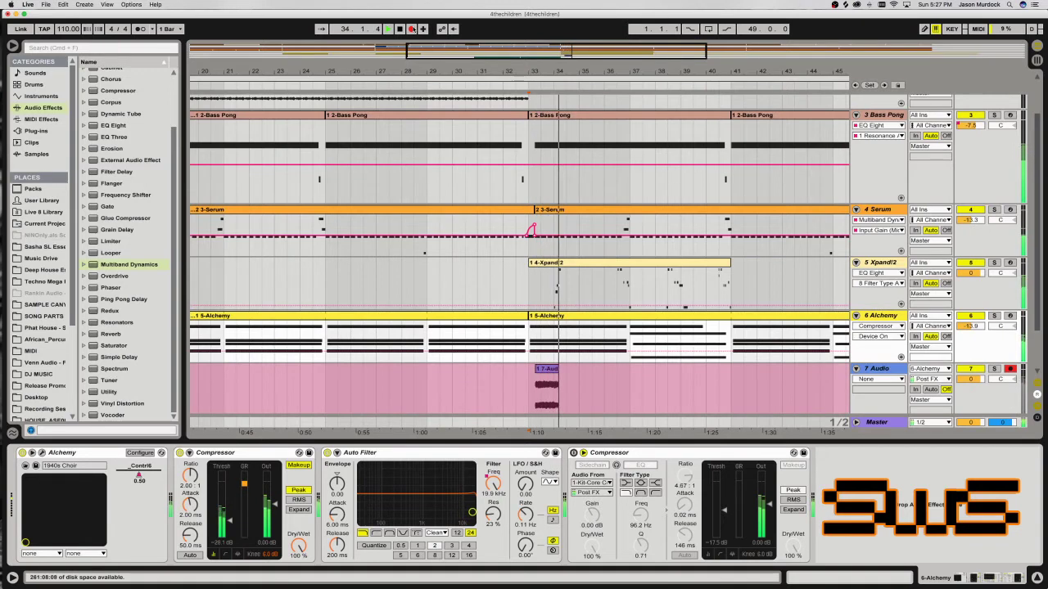
key(space)
key(0)
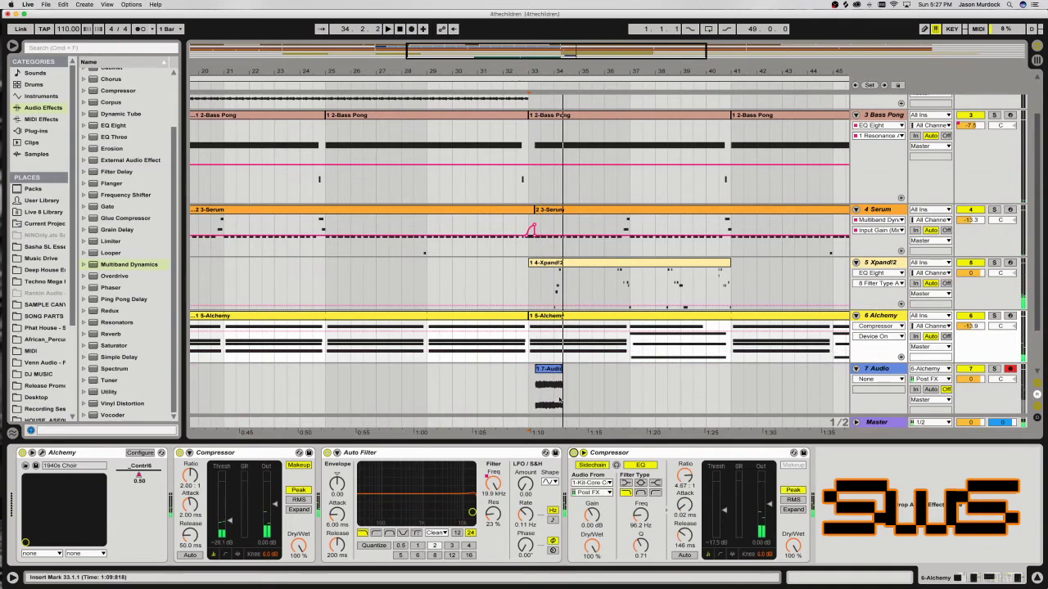
Reverse the recorded audio clip and position it to run from 32.3 to 33.2, trimming off its end.
drag(548, 375, 528, 375)
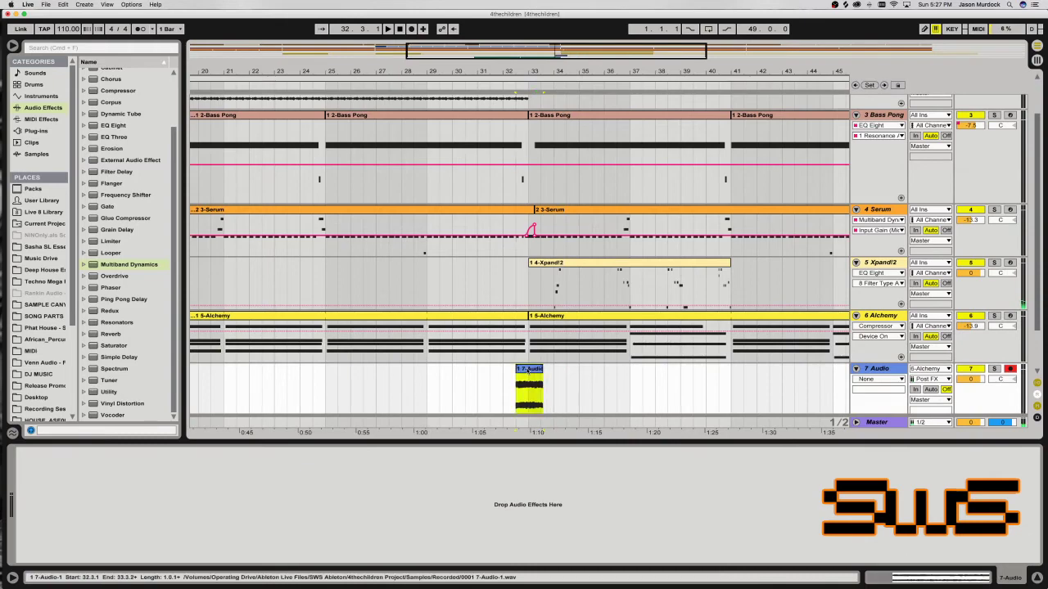
double_click(528, 373)
click(107, 485)
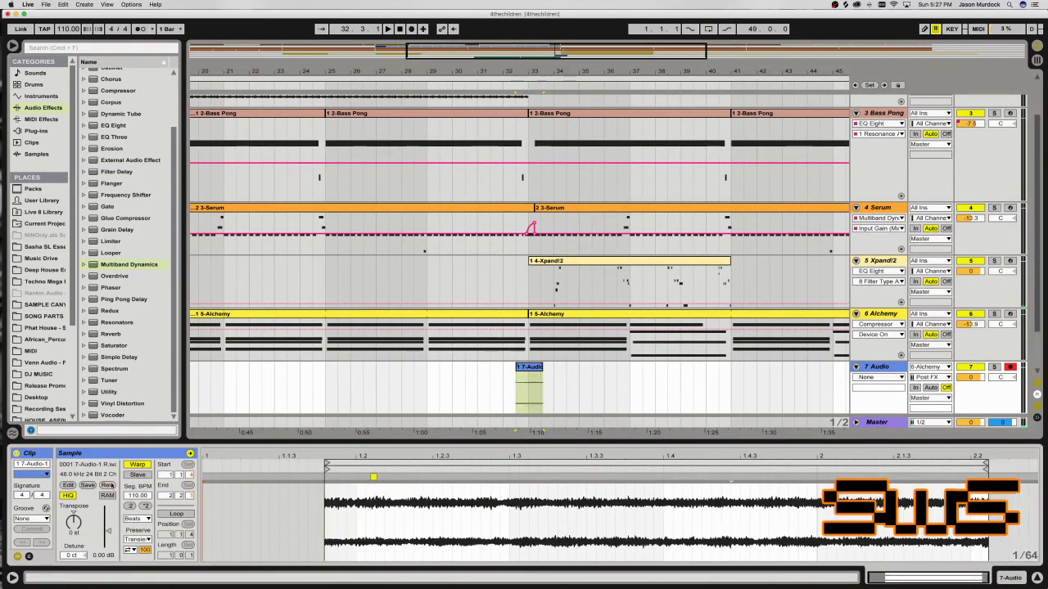
mouse_move(527, 51)
mouse_down()
mouse_move(678, 421)
mouse_move(551, 393)
mouse_up()
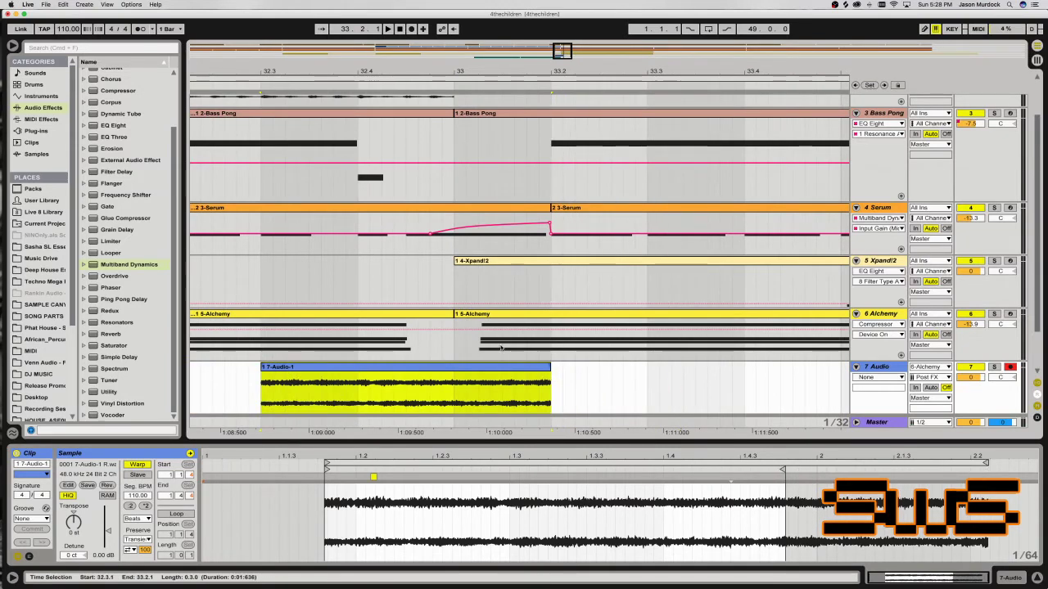
Open the Alchemy clip at bar 33 in an enlarged note editor and split the clip at bar 41.
click(612, 313)
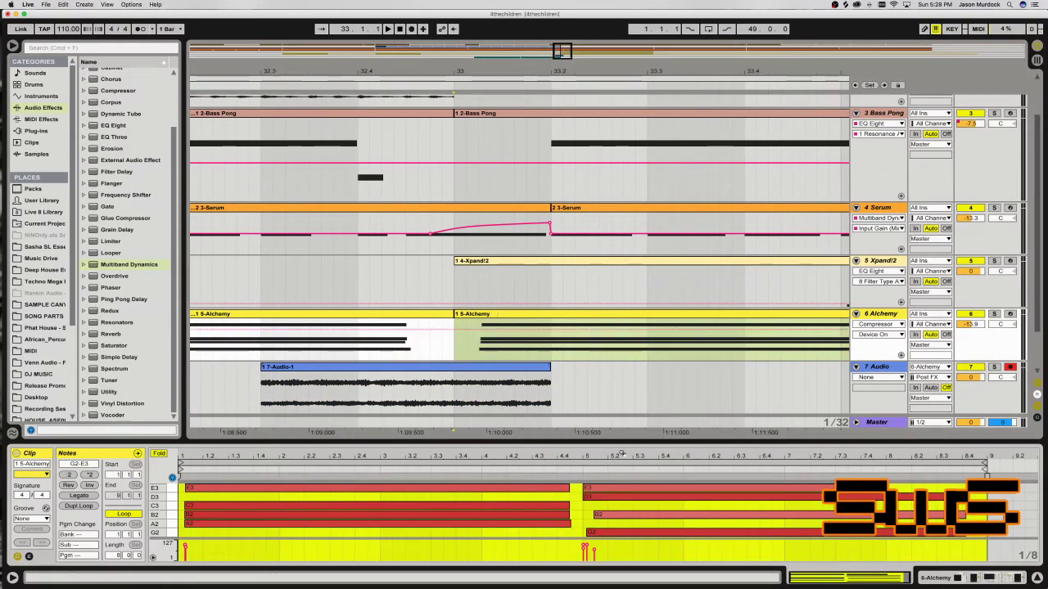
drag(624, 443, 628, 400)
key(super+a)
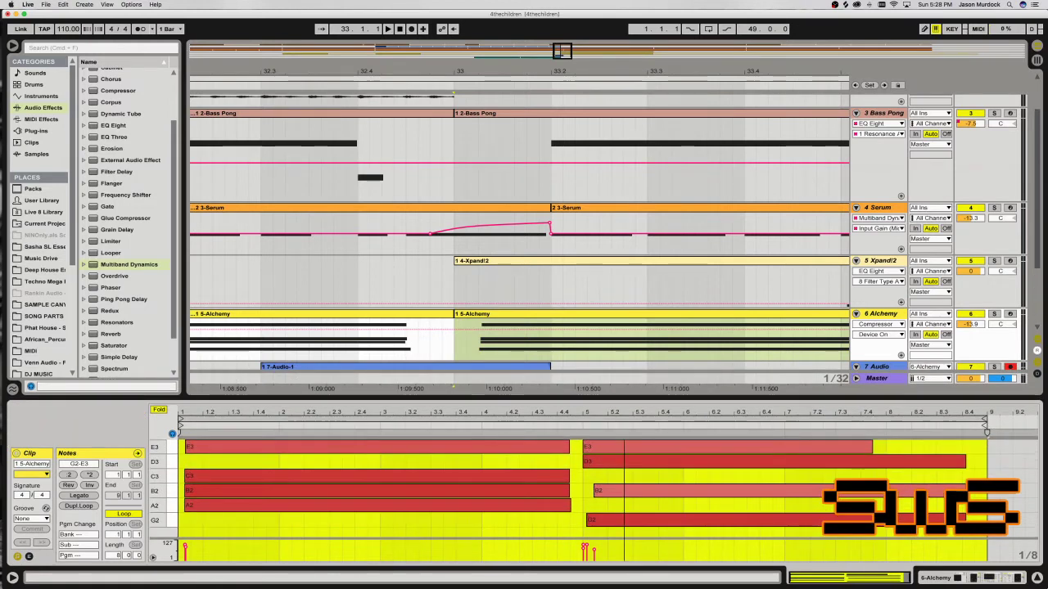
key(z)
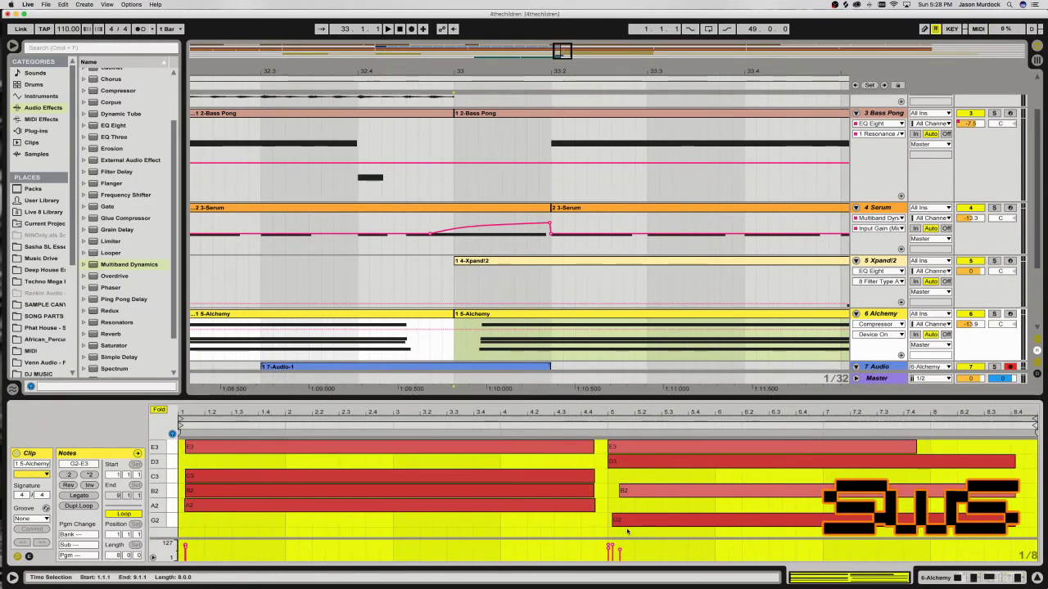
click(559, 314)
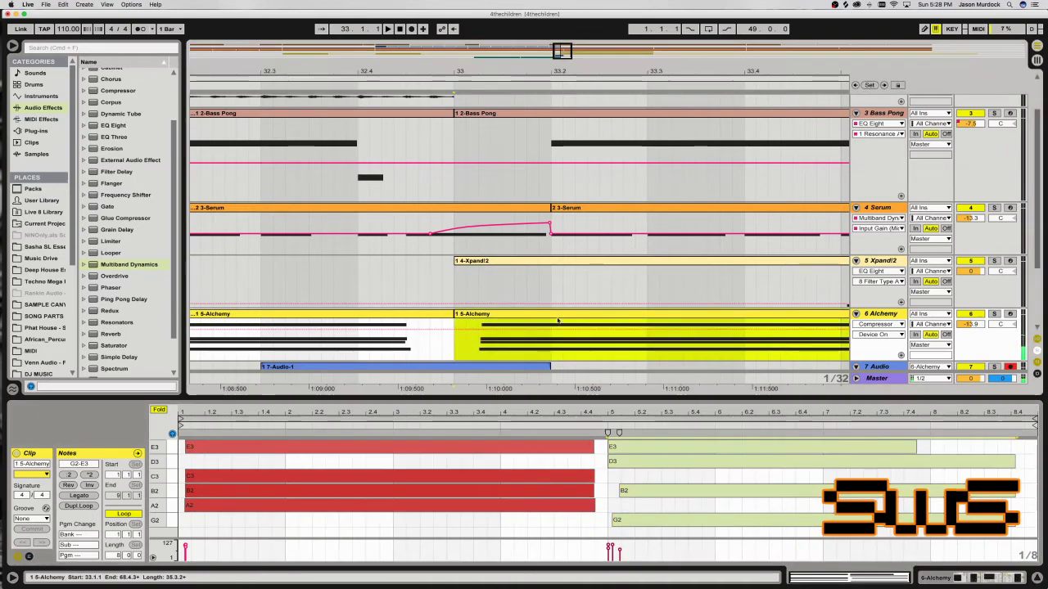
drag(181, 522, 495, 457)
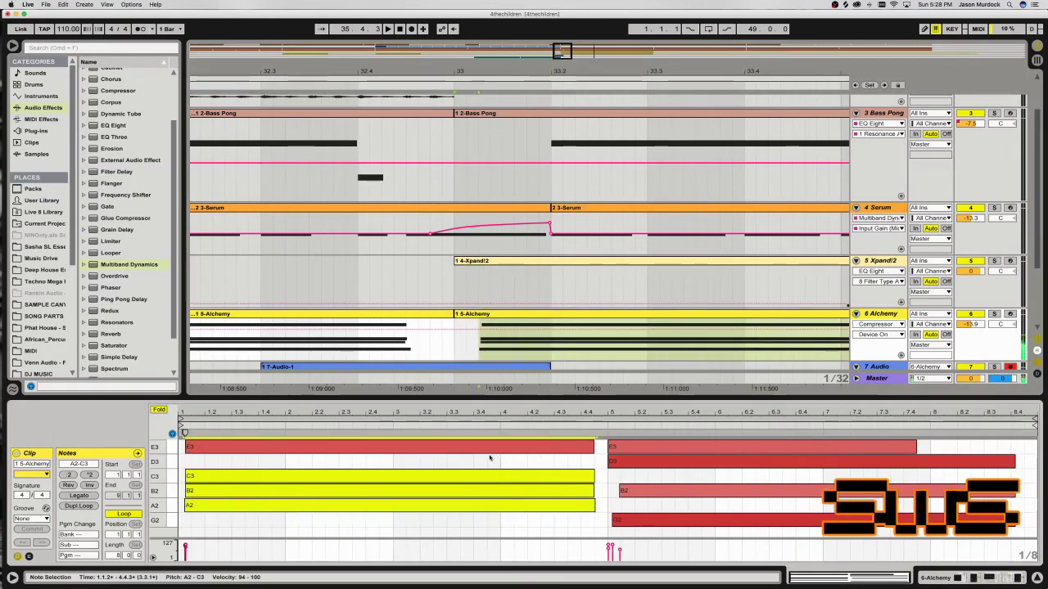
drag(562, 51, 576, 34)
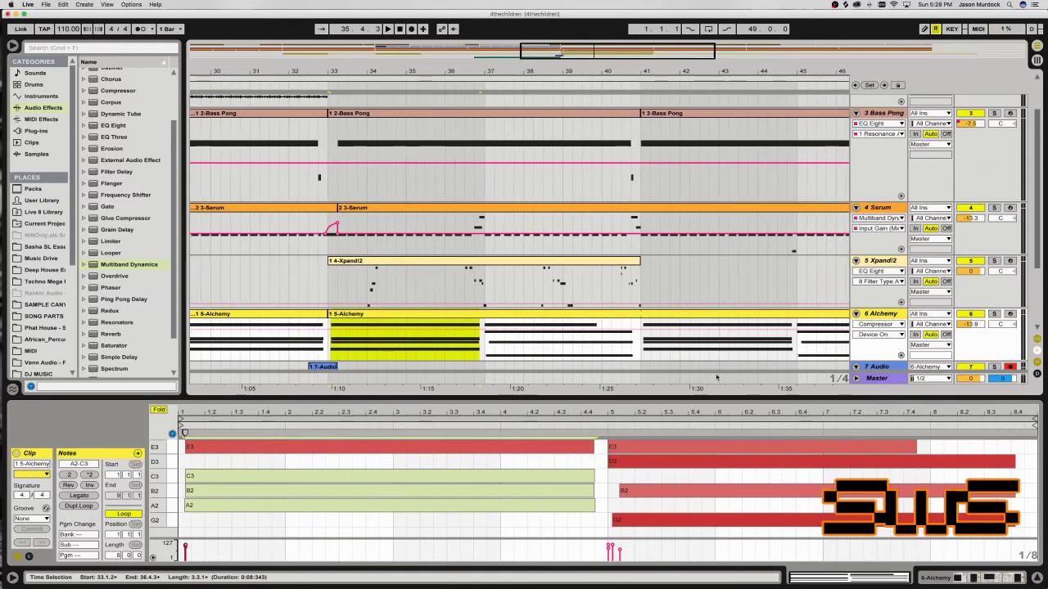
click(640, 352)
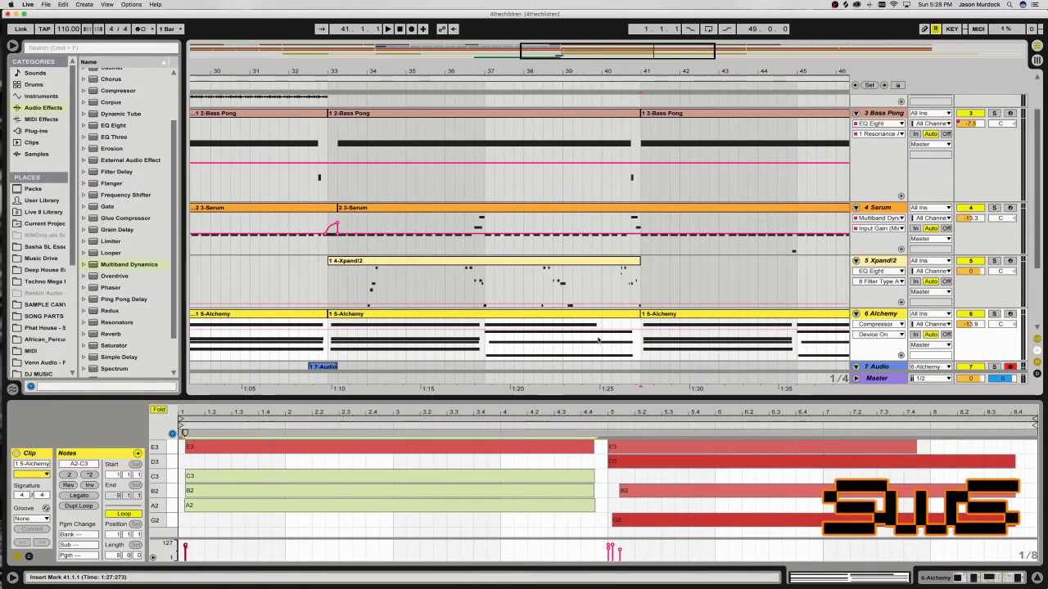
key(super+e)
Shorten the first chord's notes in the bar 33 Alchemy clip from the front so they begin at 33.2.
click(230, 509)
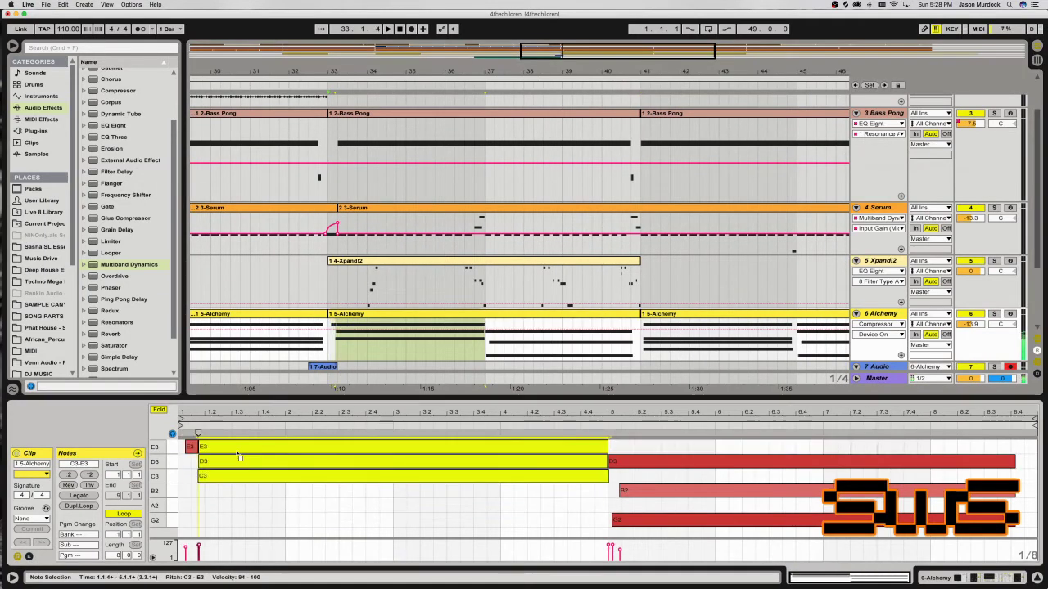
mouse_move(210, 462)
mouse_down()
mouse_move(211, 449)
mouse_move(191, 446)
mouse_move(205, 446)
mouse_up()
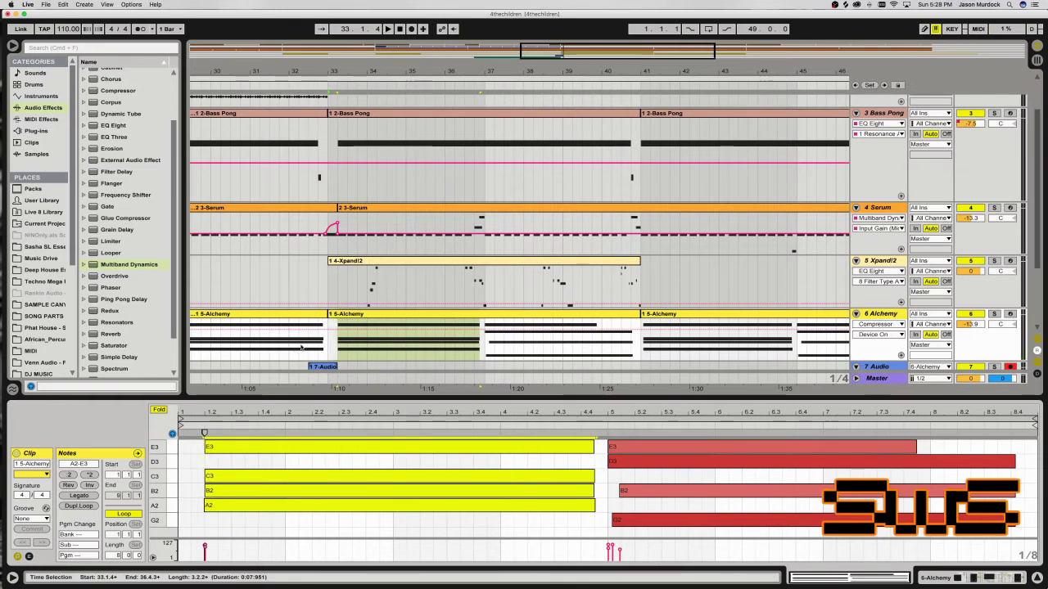
click(308, 336)
scroll(372, 273, down, 3)
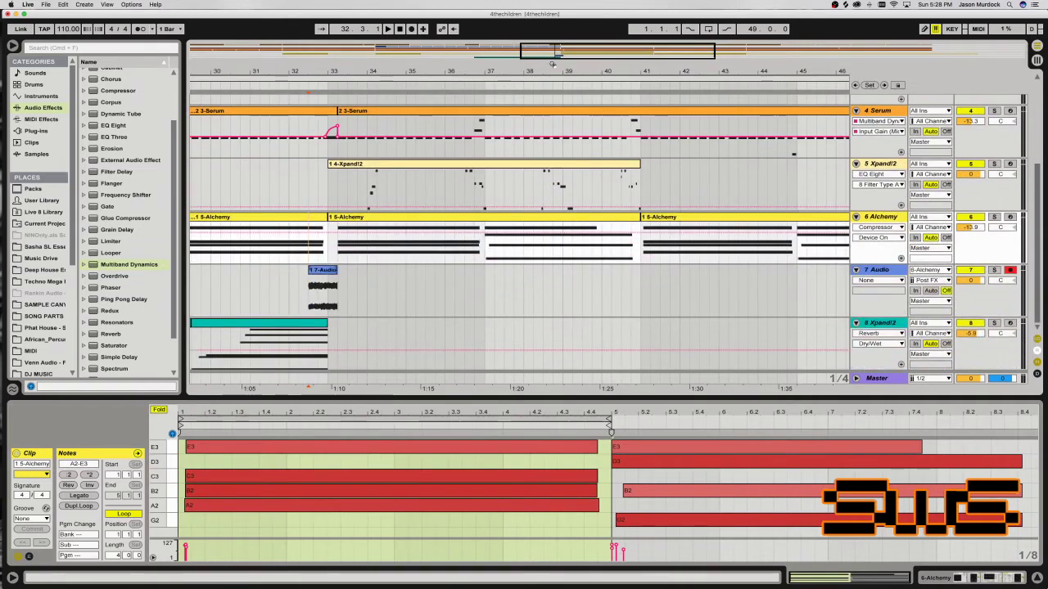
Trim the start of the reversed audio clip to 32.4.3 and add a curved fade-in across its whole length.
key(plus)
key(plus)
drag(513, 282, 584, 262)
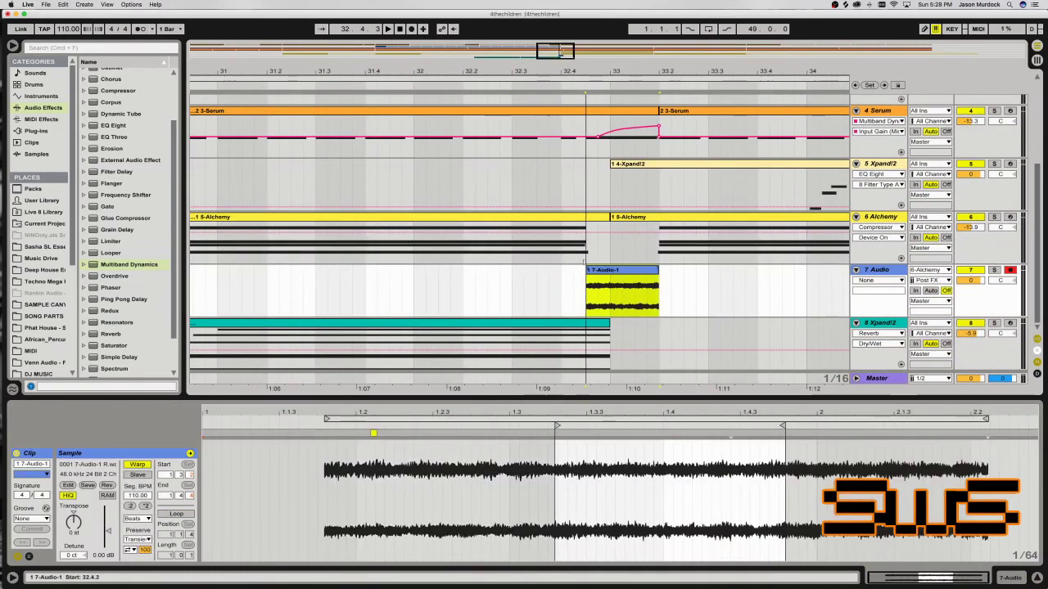
click(889, 281)
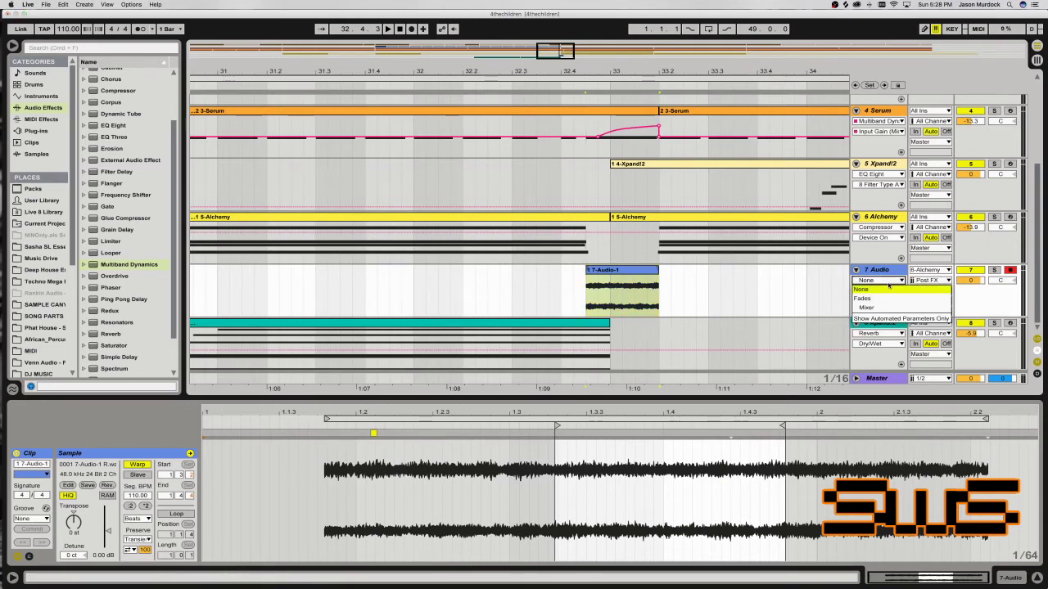
click(862, 298)
drag(592, 282, 656, 274)
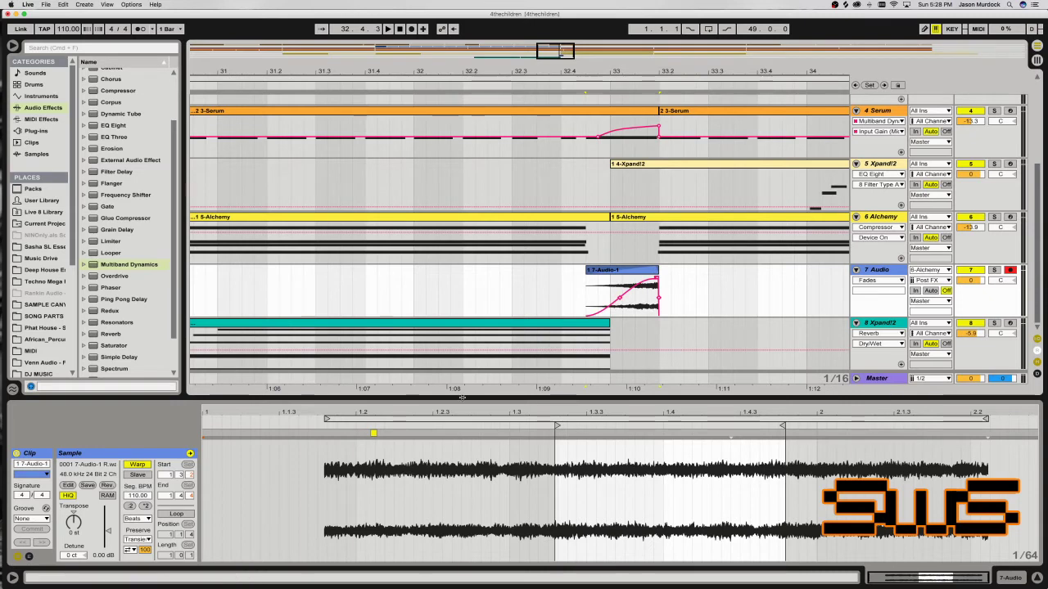
Set the clip's warp mode to Complex Pro and draw a transposition envelope rising from about -12 to 0 across the clip.
click(137, 519)
click(152, 573)
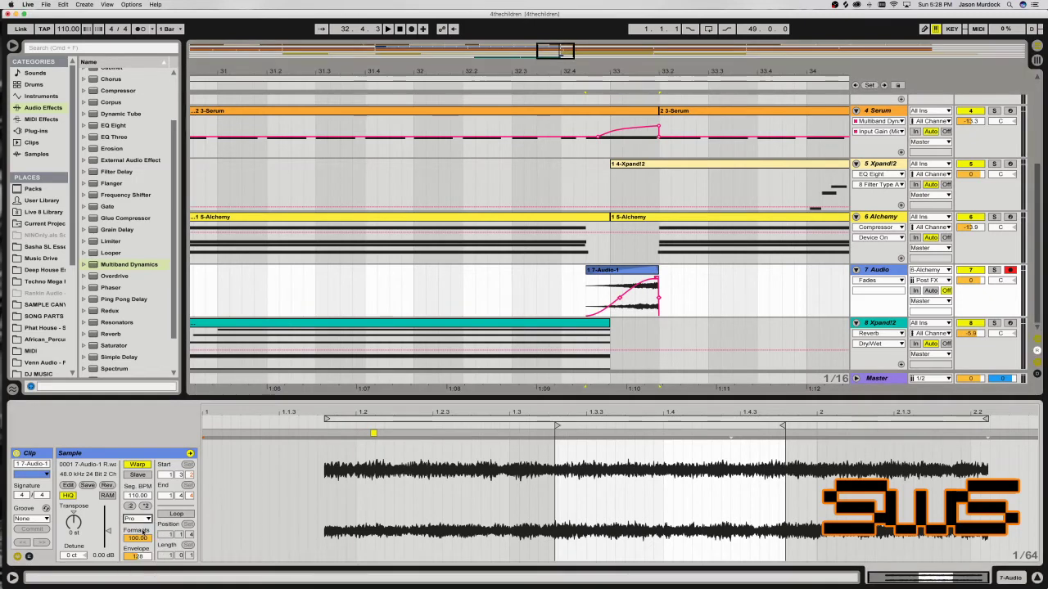
click(28, 557)
click(222, 475)
click(238, 492)
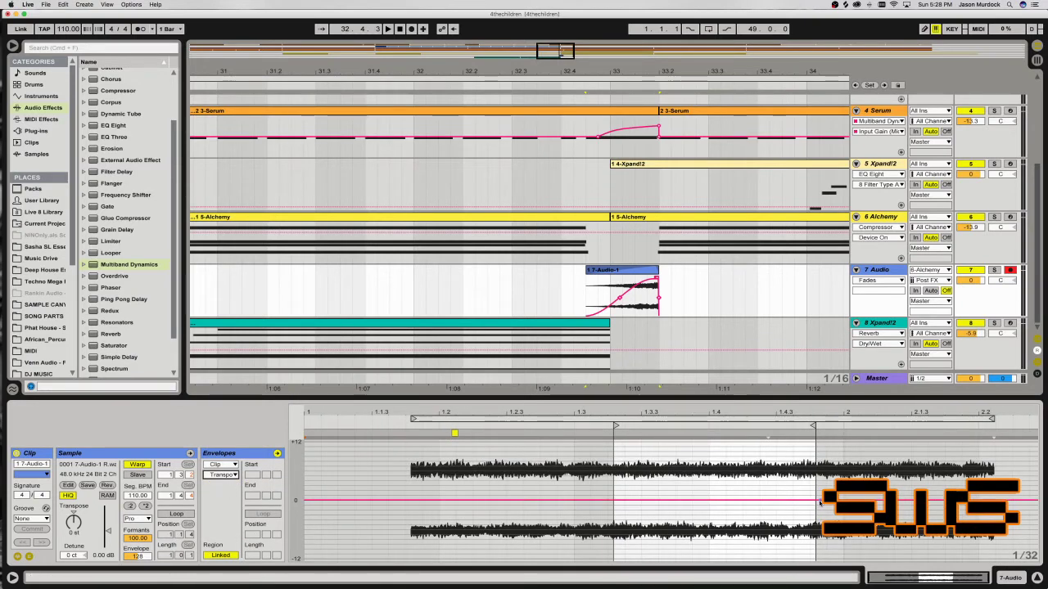
click(816, 500)
drag(614, 500, 614, 557)
Play the transition into bar 33 from about 31.3.3 to hear the reversed choir clip in the mix.
click(532, 286)
key(space)
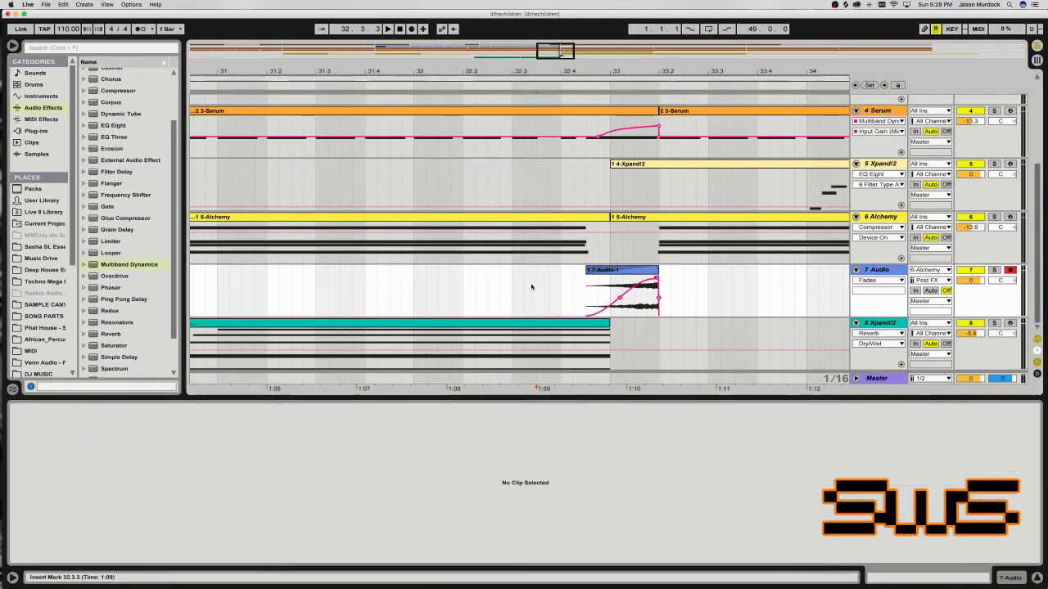
click(341, 290)
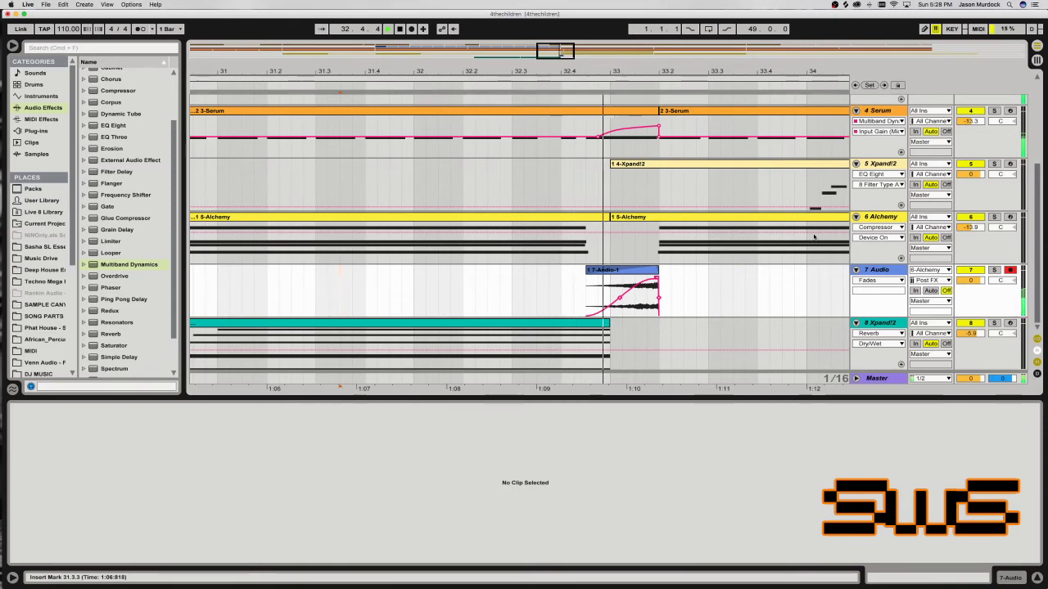
Set the audio track's input to No Input, lower its volume to -10.9 dB and replay the transition.
drag(970, 280, 970, 293)
click(931, 269)
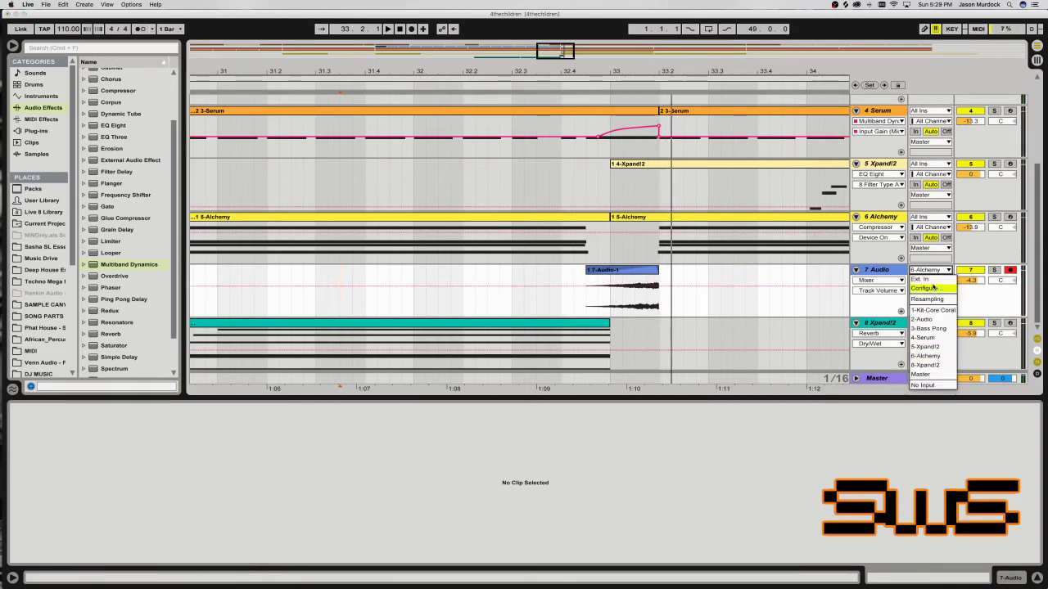
click(944, 387)
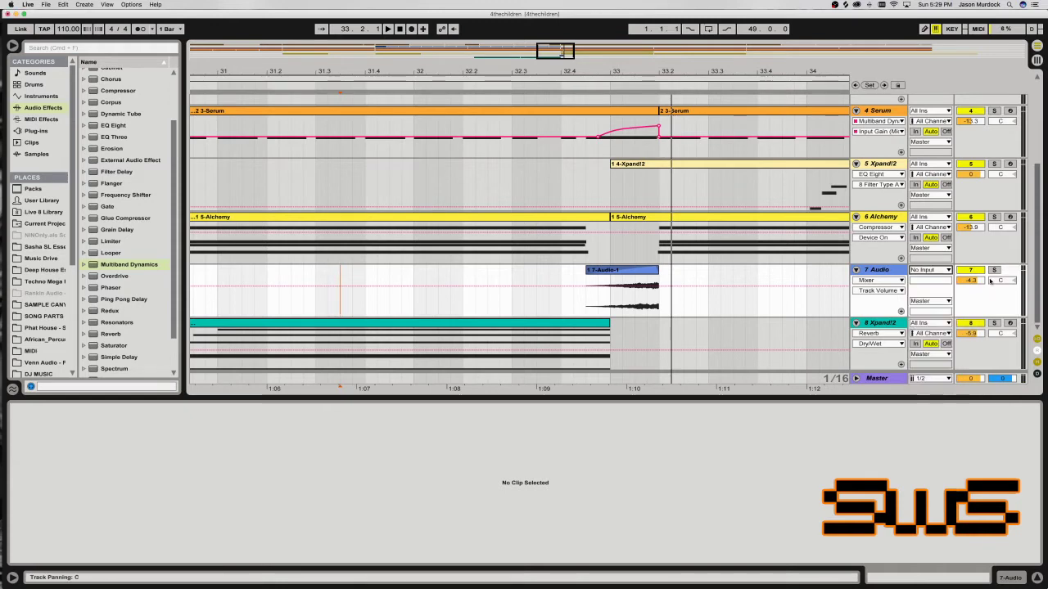
click(975, 281)
drag(976, 280, 970, 298)
key(space)
key(space)
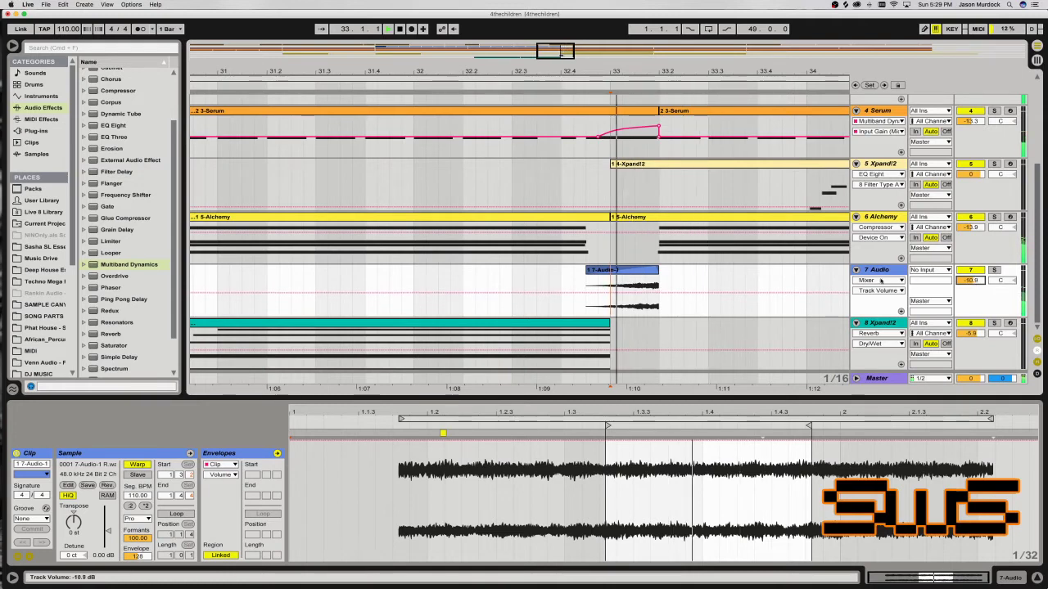
Add Auto Pan to the audio track and automate its Amount in a curve from 100% down to 0% across the clip.
key(shift+Tab)
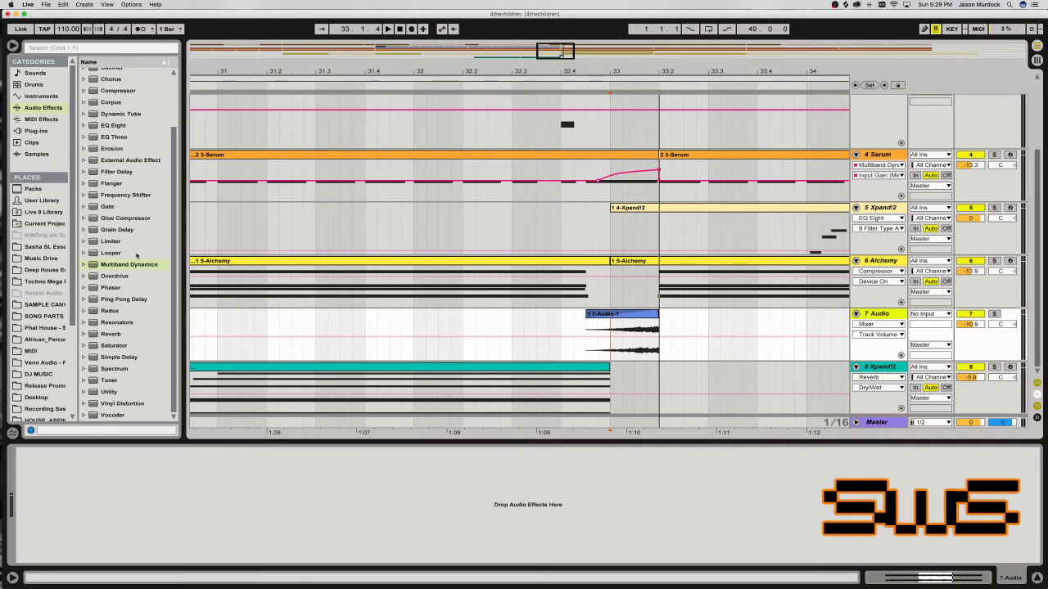
scroll(128, 202, up, 3)
drag(166, 404, 187, 491)
drag(45, 526, 45, 483)
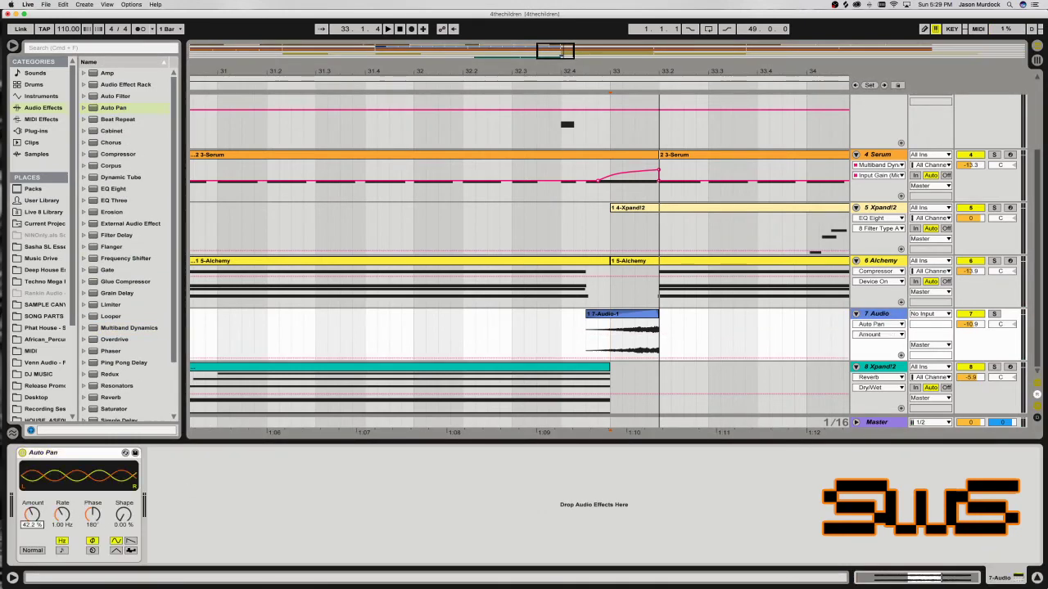
click(586, 320)
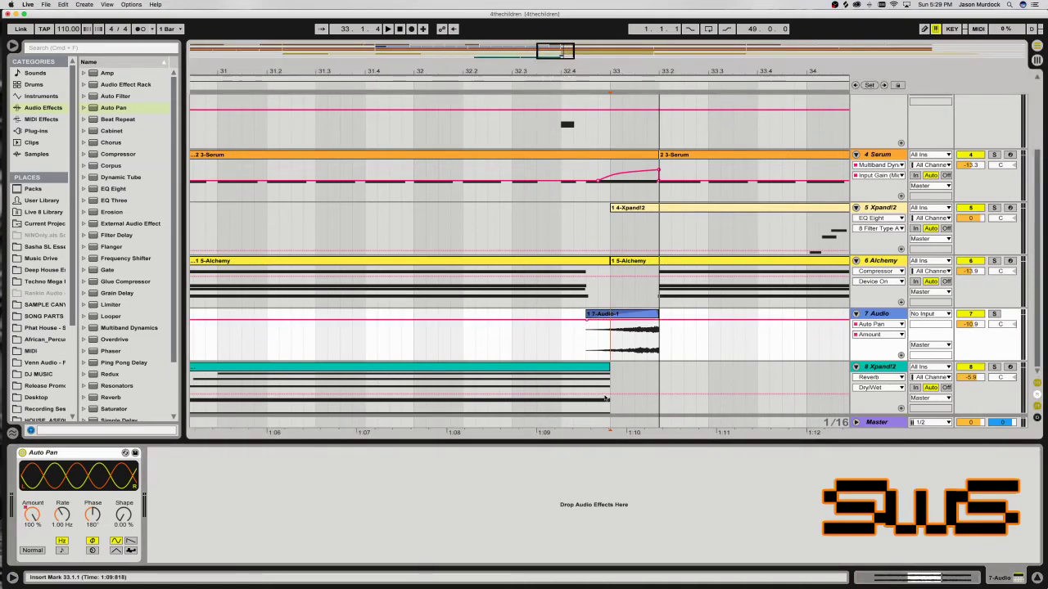
mouse_move(658, 319)
mouse_down()
mouse_move(658, 358)
mouse_move(648, 325)
mouse_up()
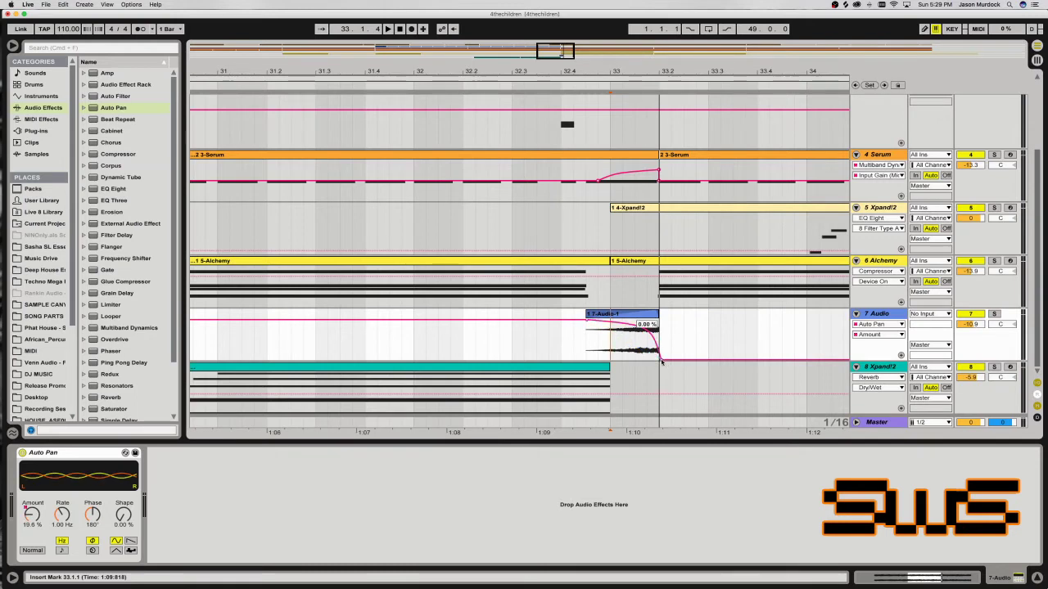
Set the Auto Pan phase to 0° and automate its Rate to fall in a gentle curve to 1.00 Hz by 33.2.
click(63, 515)
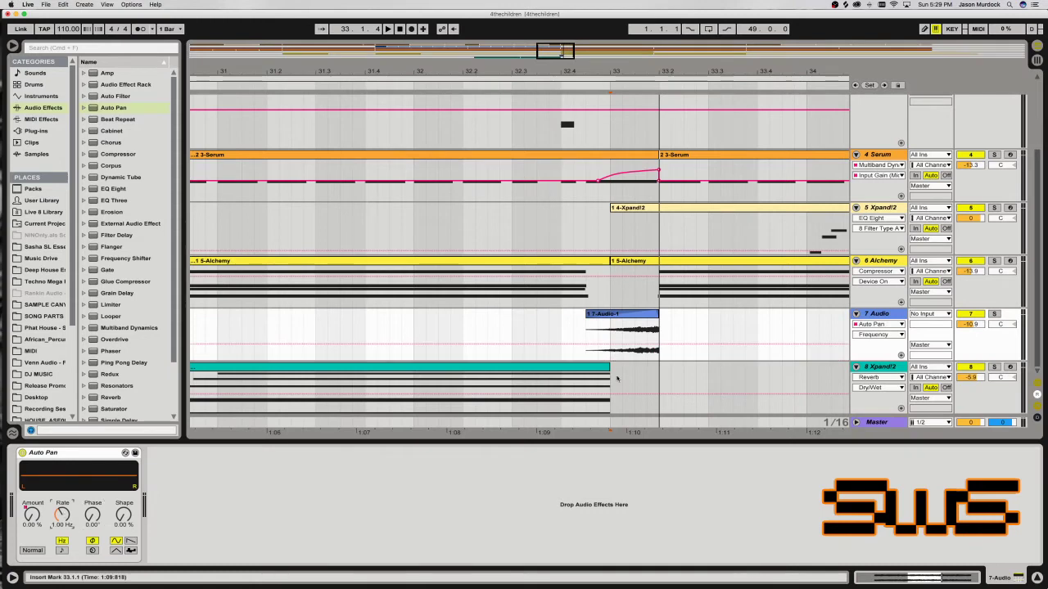
click(659, 343)
drag(603, 343, 630, 334)
key(space)
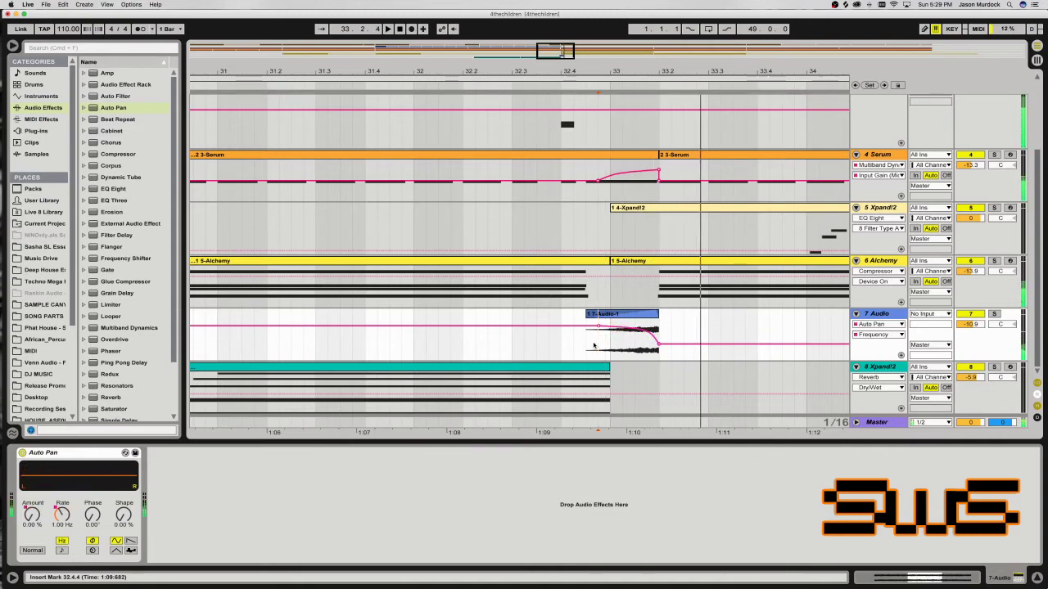
click(587, 347)
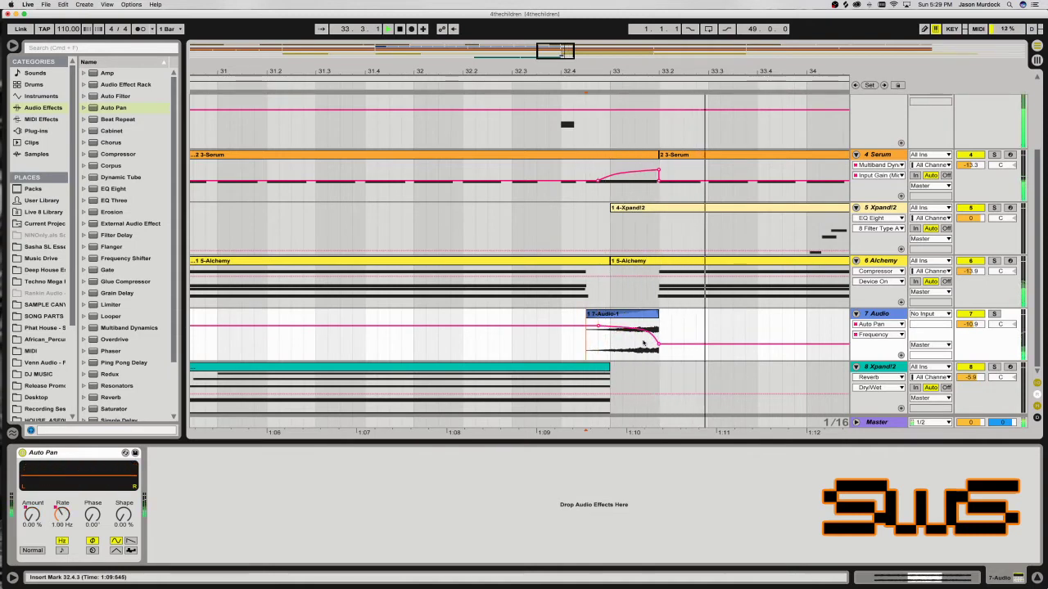
drag(626, 332, 626, 337)
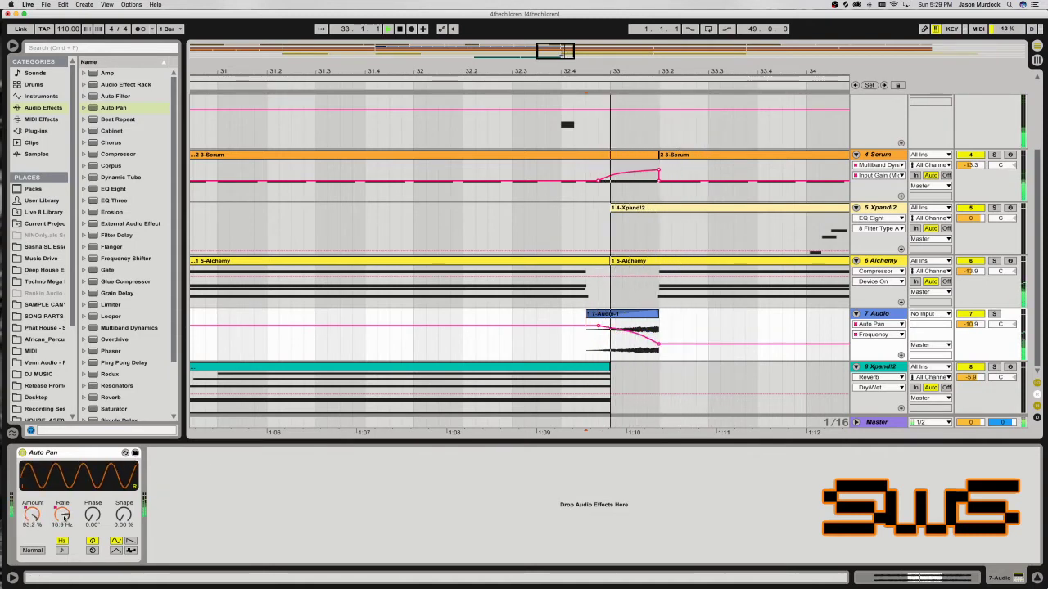
Show the Auto Pan Amount automation on the audio track and solo the track for playback.
click(33, 502)
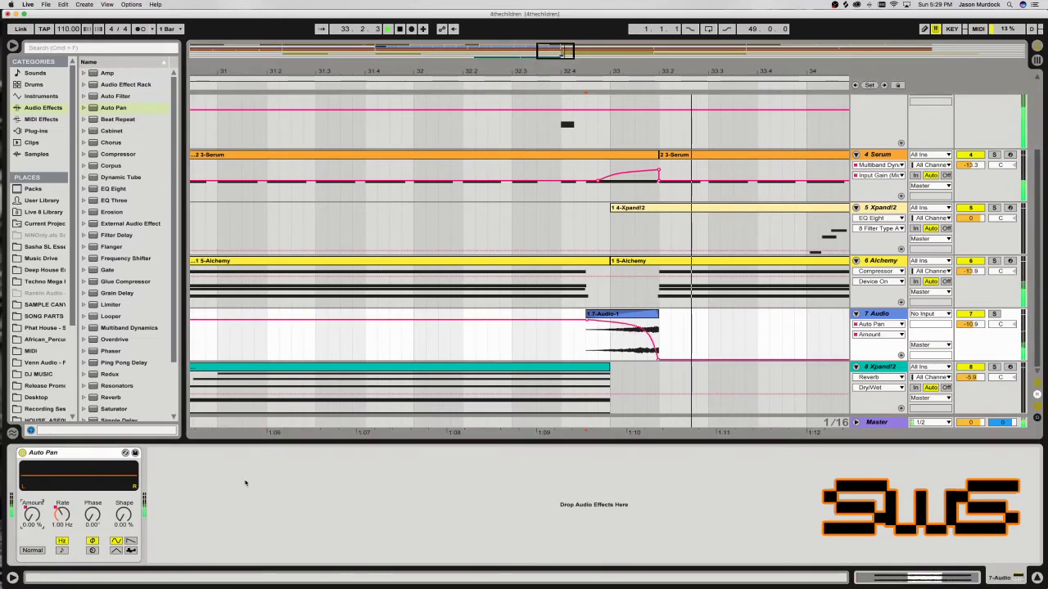
click(994, 314)
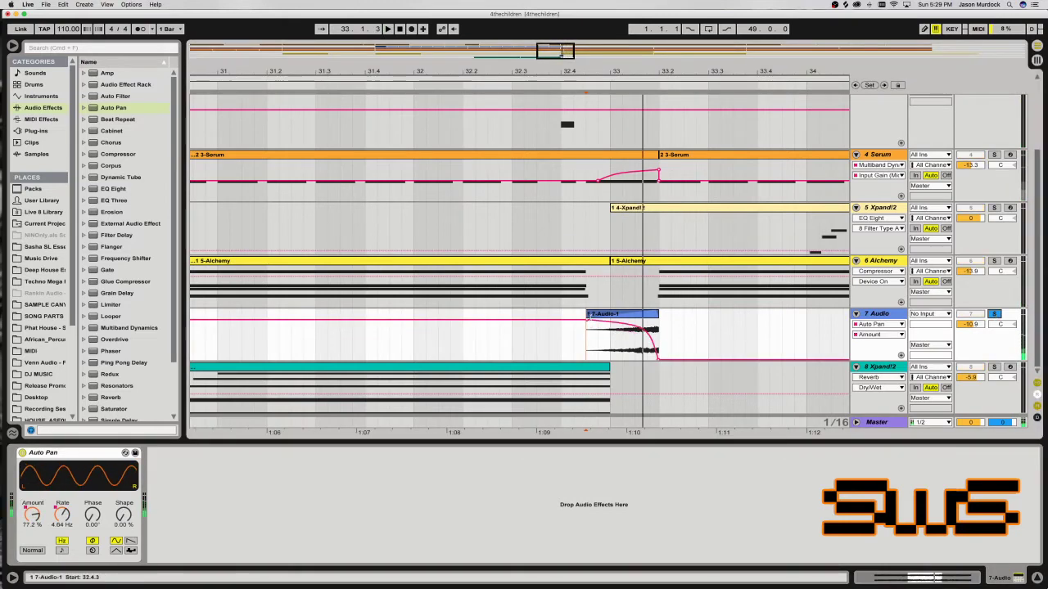
Extend the start of the reversed audio clip back to 32.4.1 and replay the soloed swell.
drag(586, 324, 562, 323)
key(space)
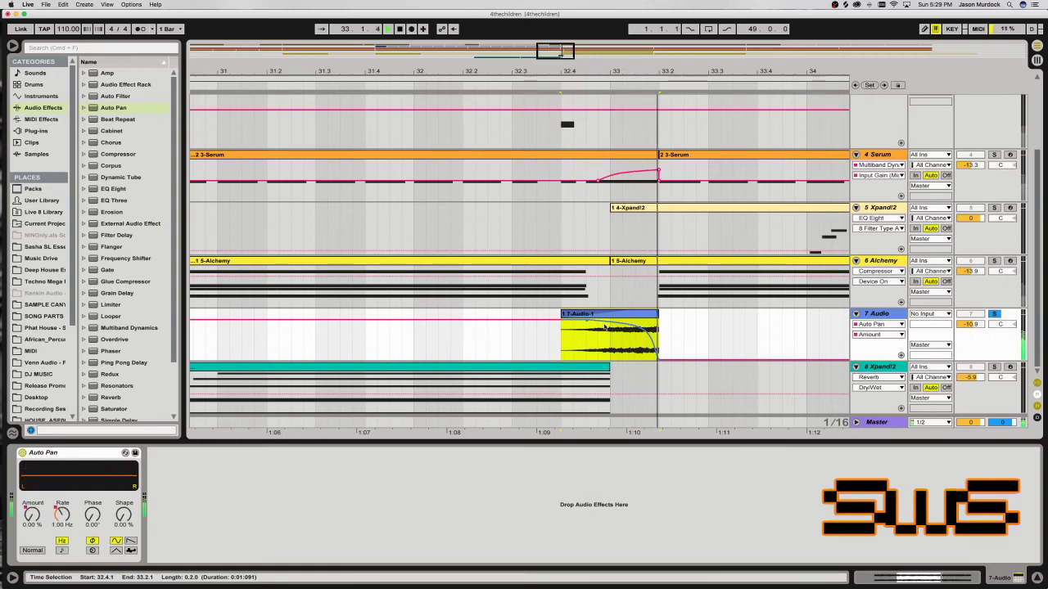
key(space)
Show the audio track's fades, extend the clip's end to 33.2.2 with a short fade-out, and replay with the other tracks audible.
click(875, 335)
click(866, 342)
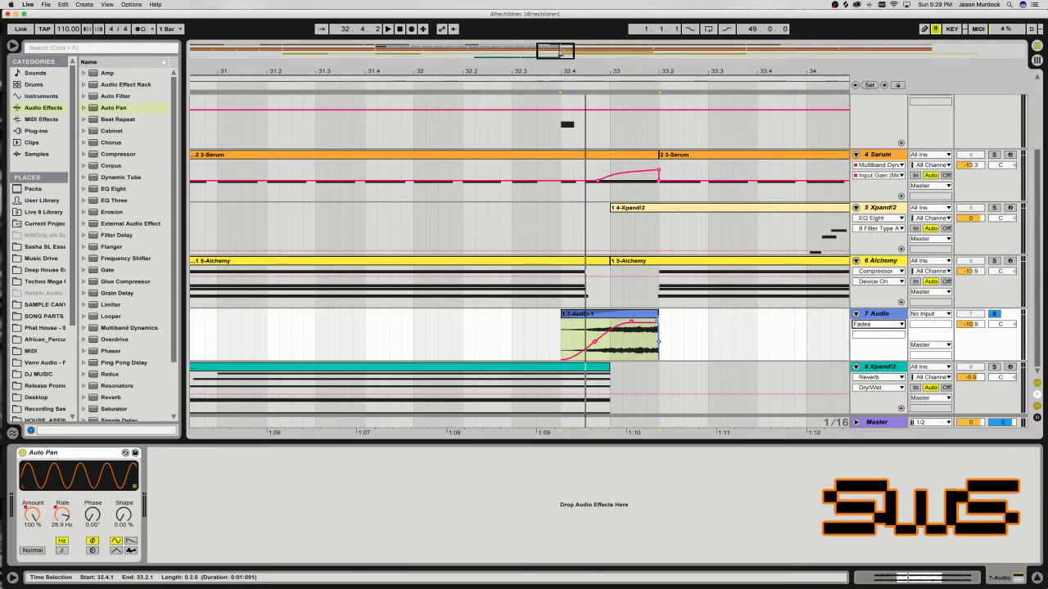
mouse_move(660, 313)
mouse_down()
mouse_move(671, 314)
mouse_move(655, 328)
mouse_up()
key(space)
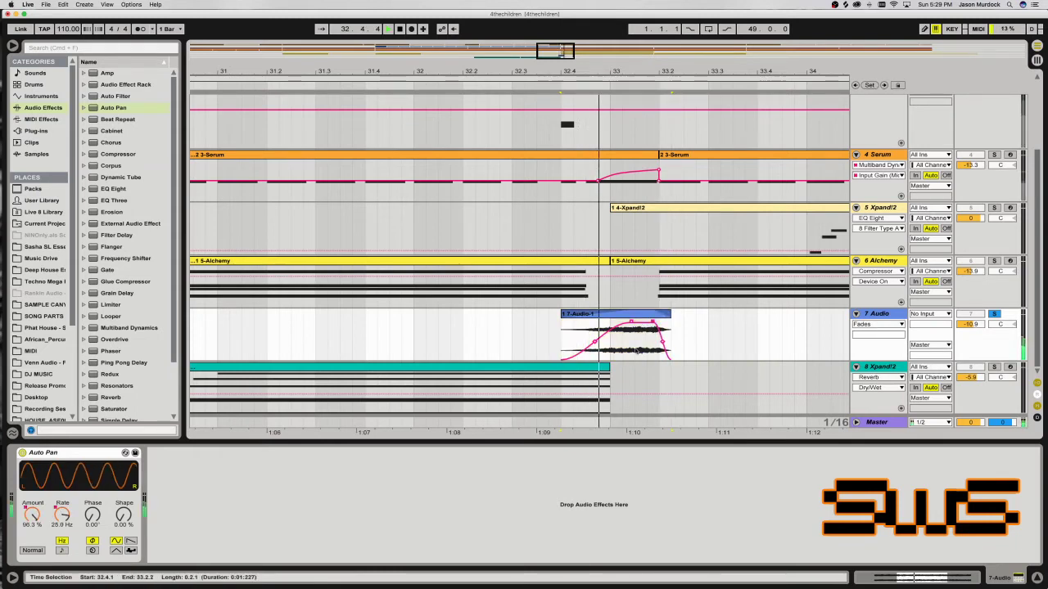
click(994, 260)
click(994, 261)
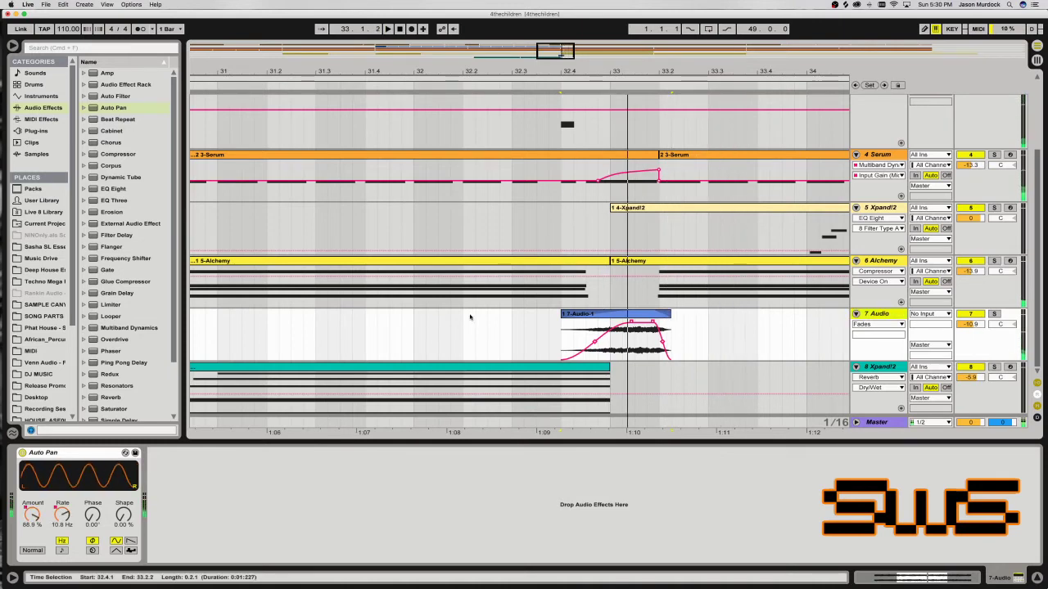
Add EQ Eight to the audio track with a low cut at 153 Hz and a -3.10 dB dip at 3.67 kHz.
double_click(113, 188)
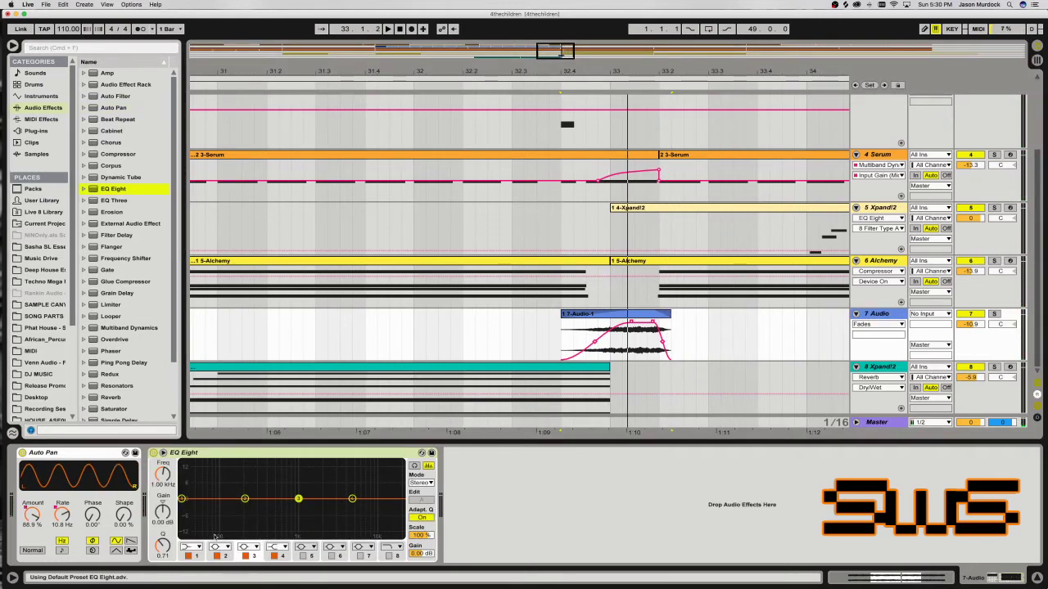
click(194, 485)
drag(179, 499, 235, 510)
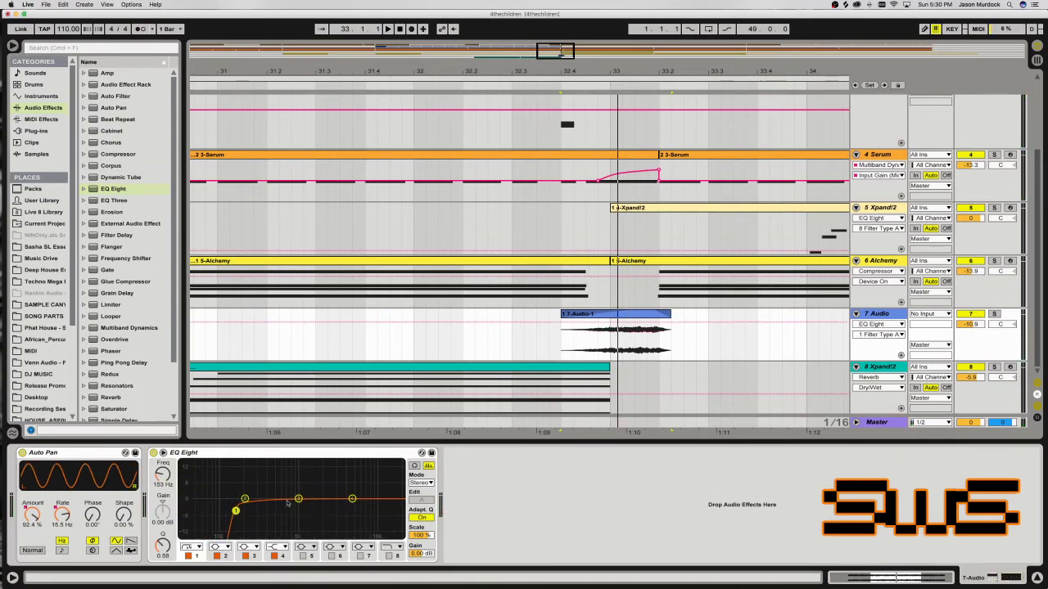
drag(297, 502, 309, 504)
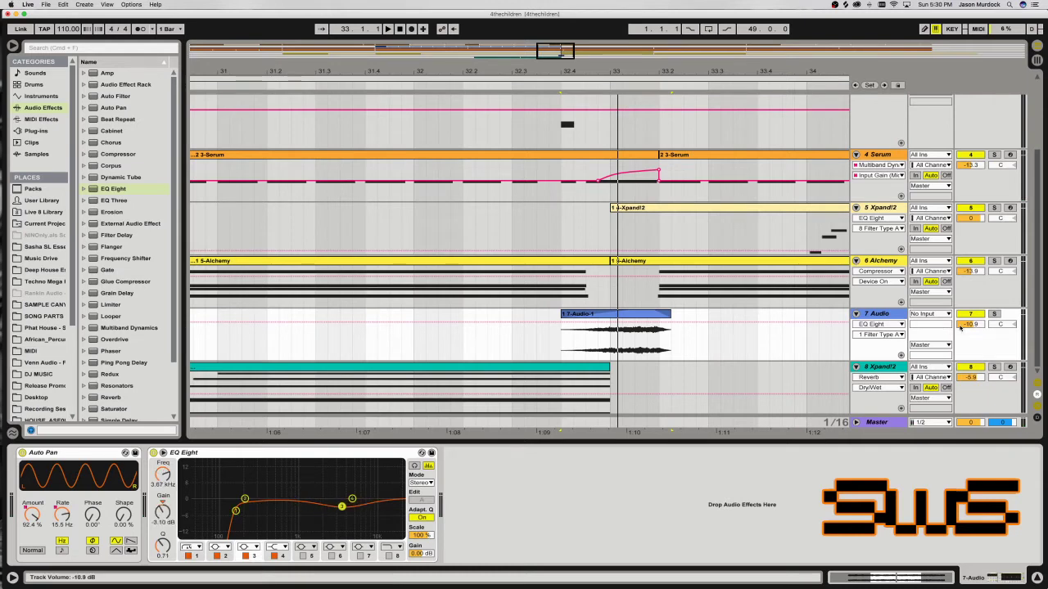
Lower the audio track's volume to -12.4 dB and replay the transition from bar 29.
drag(972, 325, 973, 329)
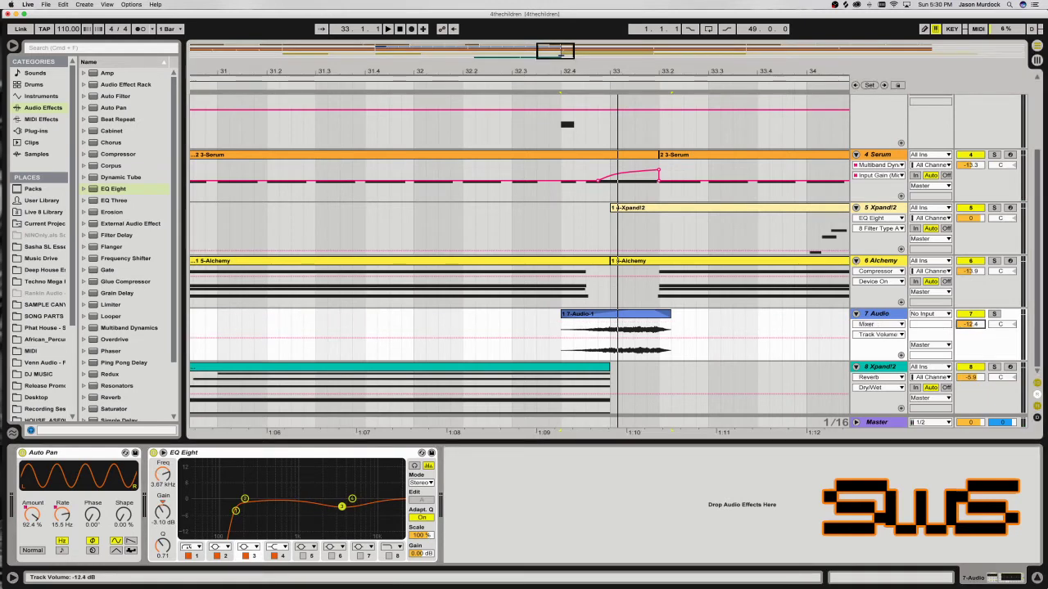
drag(563, 53, 491, 163)
click(440, 353)
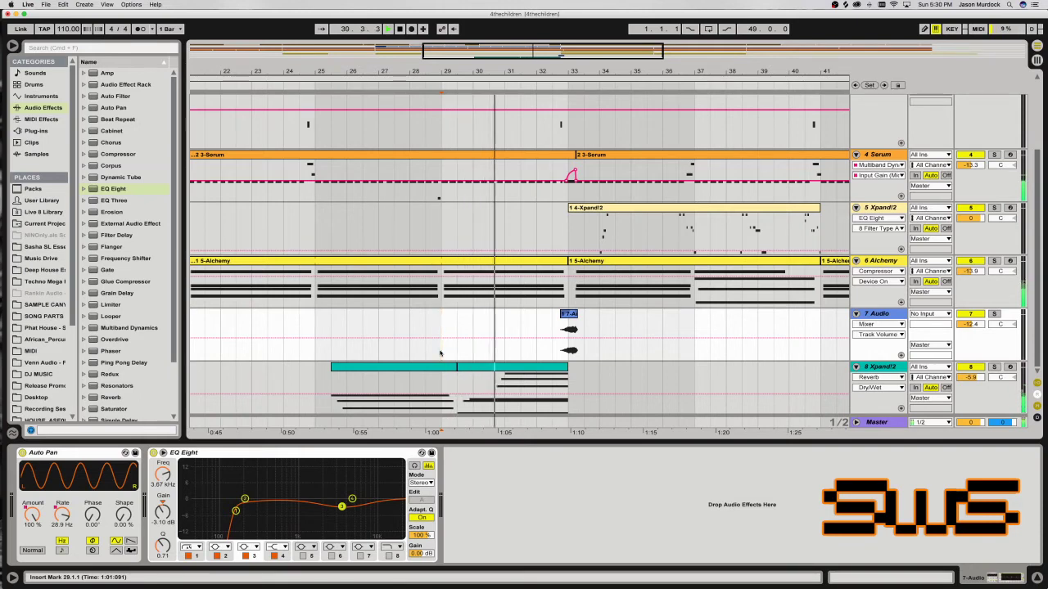
scroll(507, 94, right, 1)
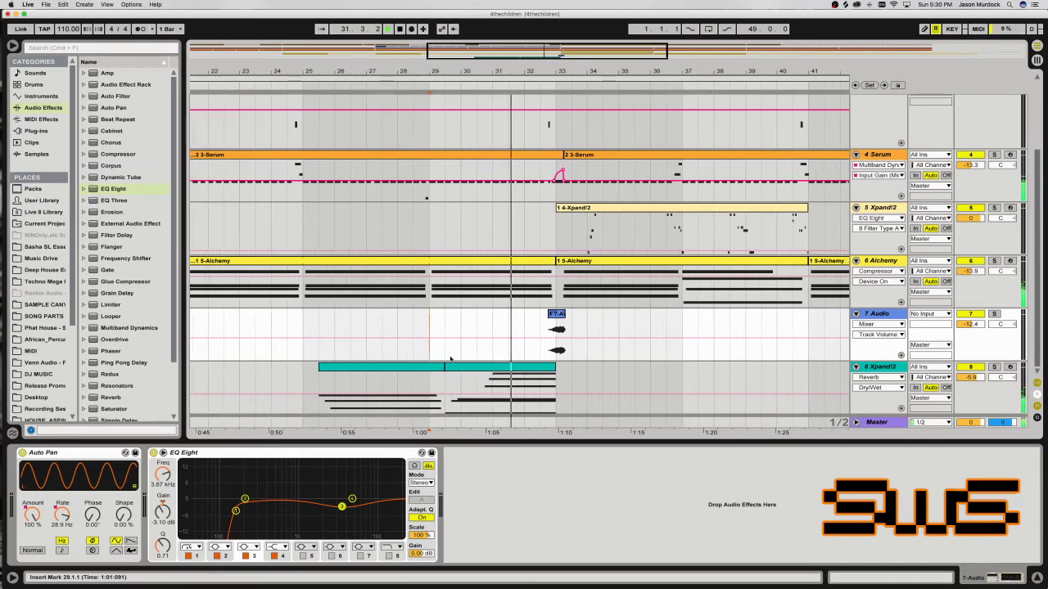
scroll(524, 103, up, 4)
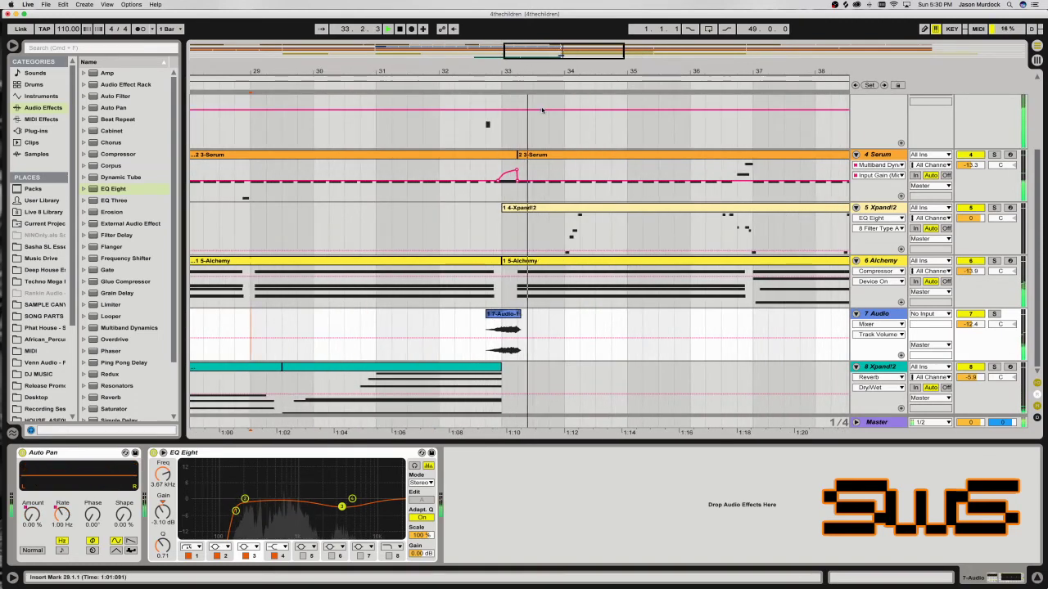
scroll(545, 166, down, 4)
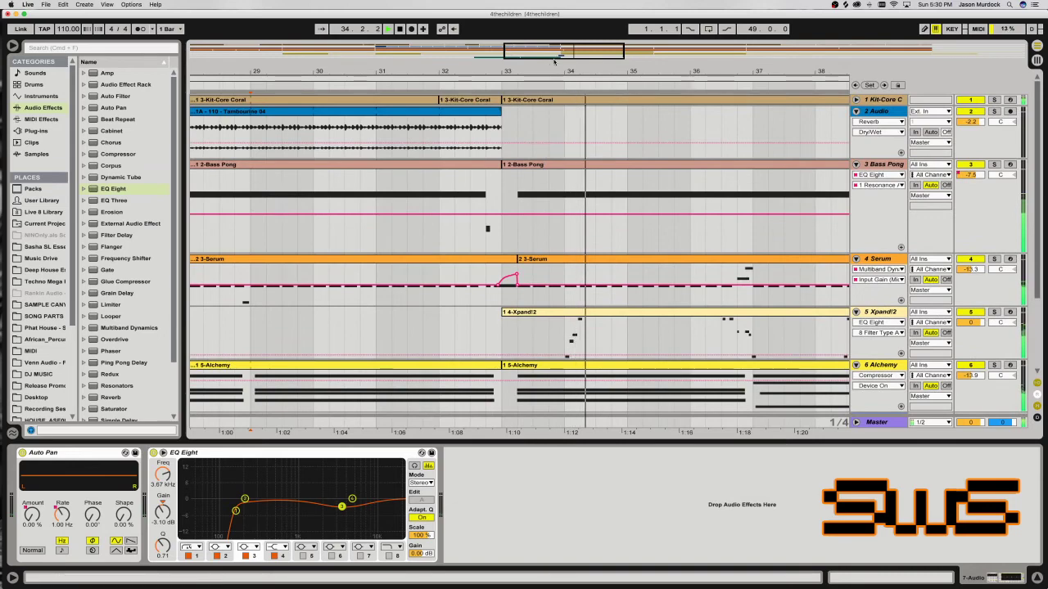
scroll(470, 186, down, 6)
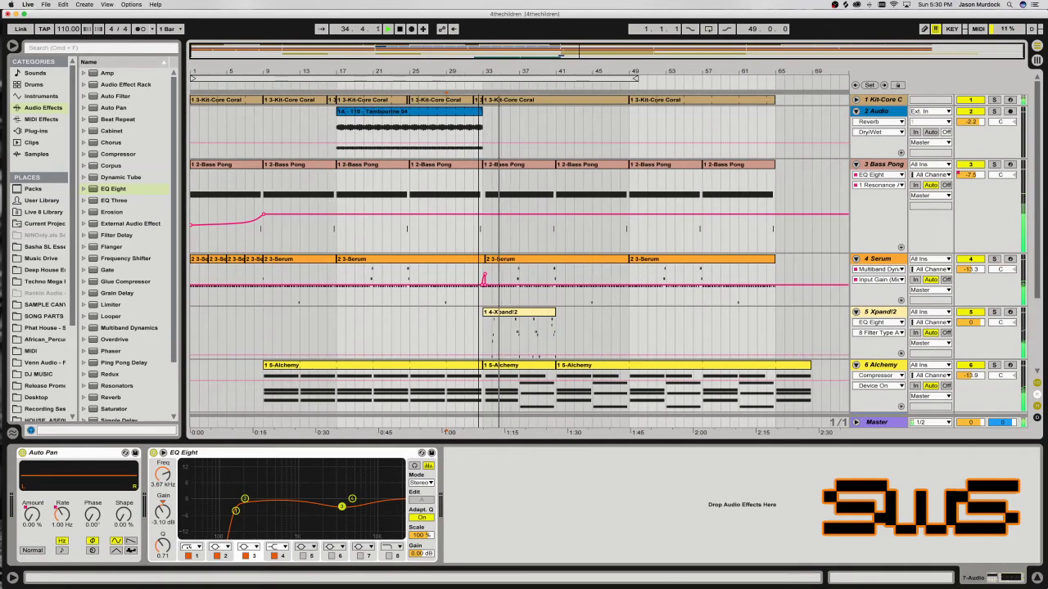
Insert Auto Filter before EQ Eight on the Bass Pong track and open its low-pass cutoff to 19.9 kHz.
click(456, 176)
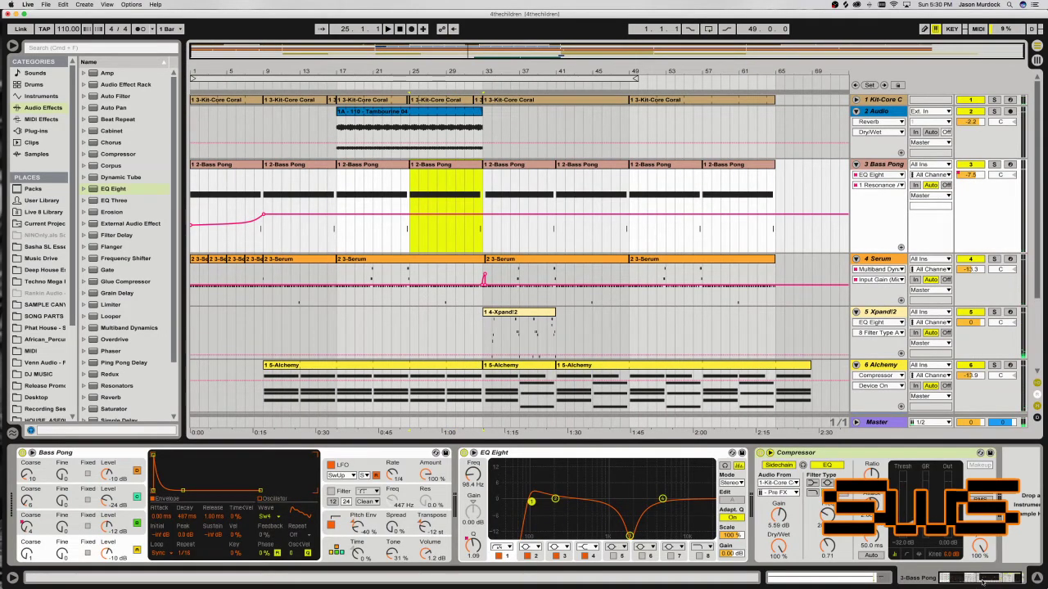
click(948, 579)
drag(979, 581, 1015, 581)
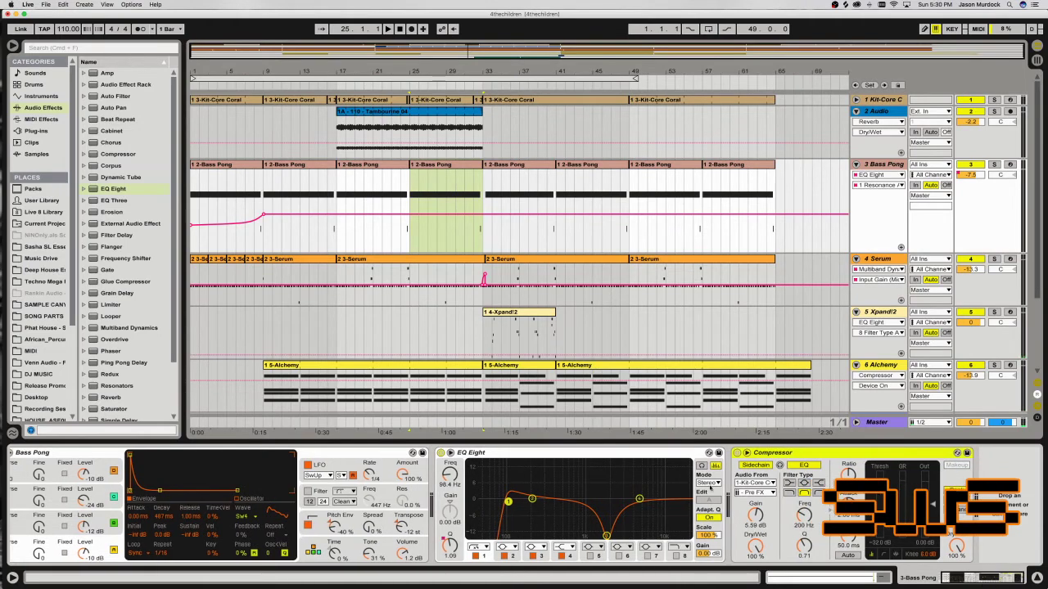
click(115, 96)
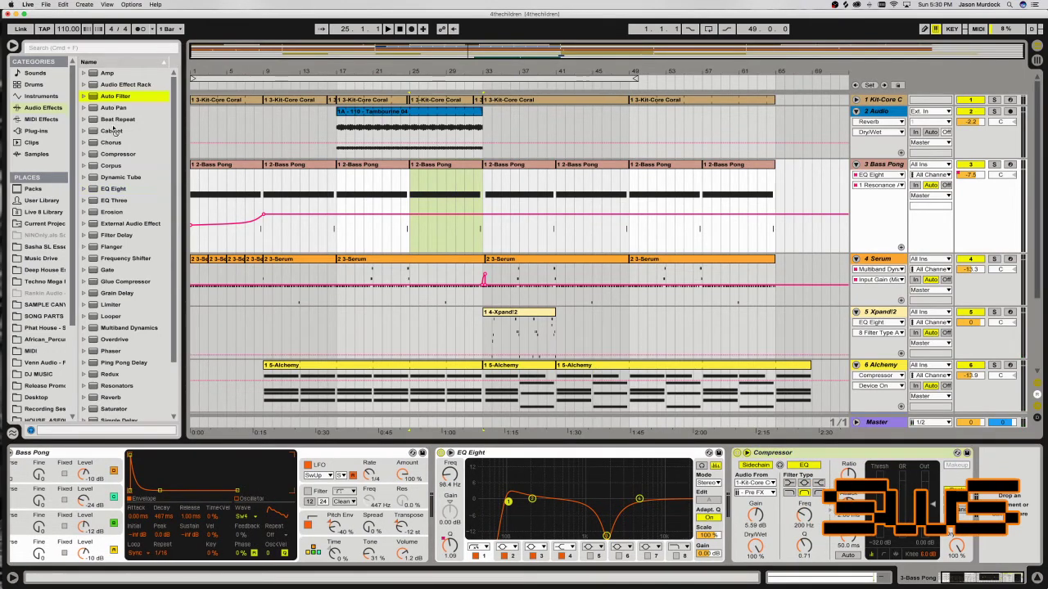
drag(357, 364, 456, 465)
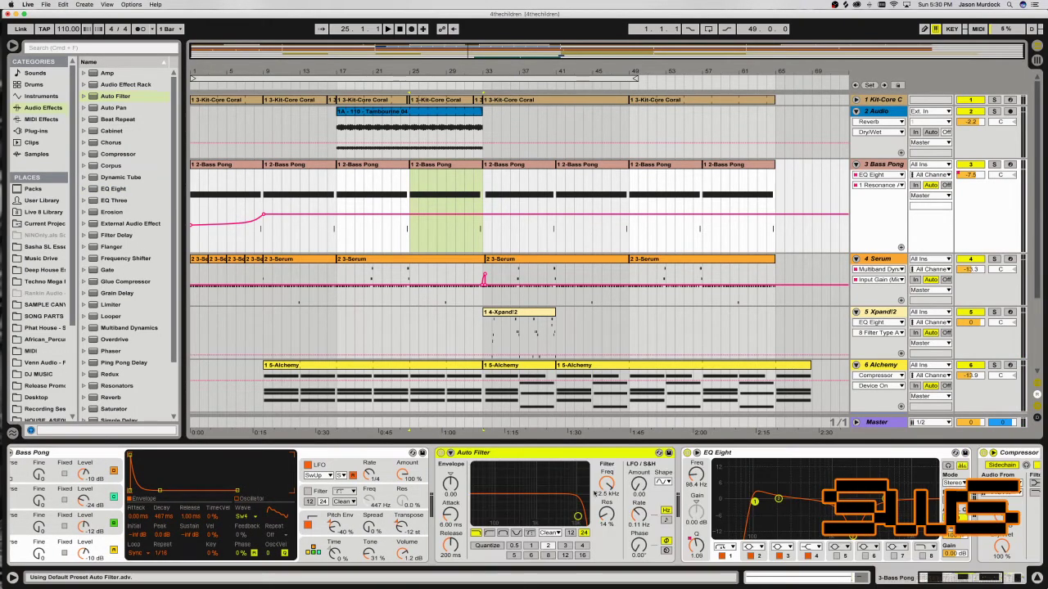
drag(577, 516, 584, 501)
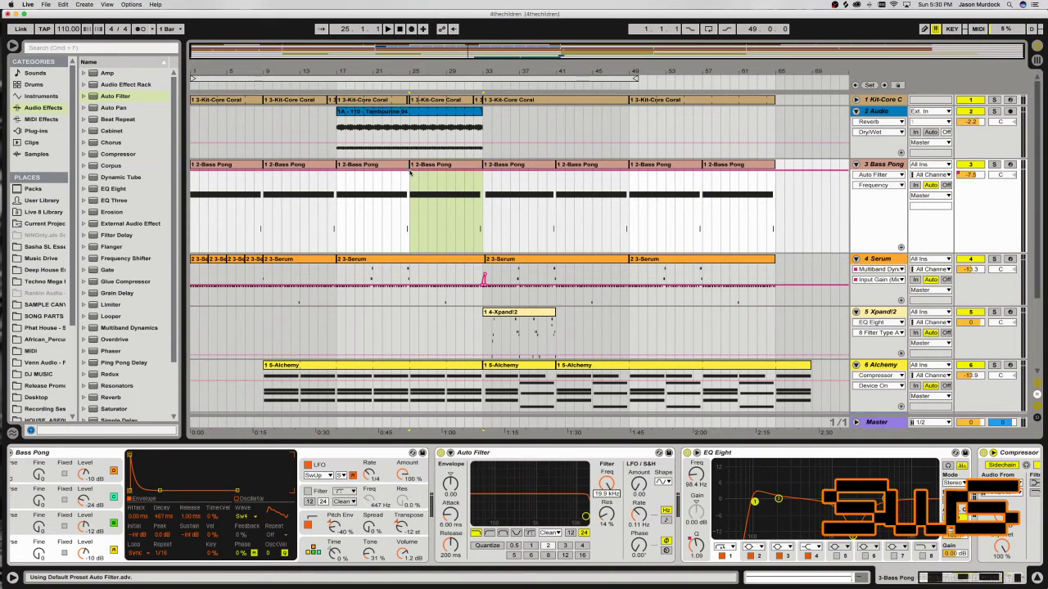
Automate the bass Auto Filter frequency to fall steadily from bar 25 to bar 33 and set its resonance to 42%.
click(410, 174)
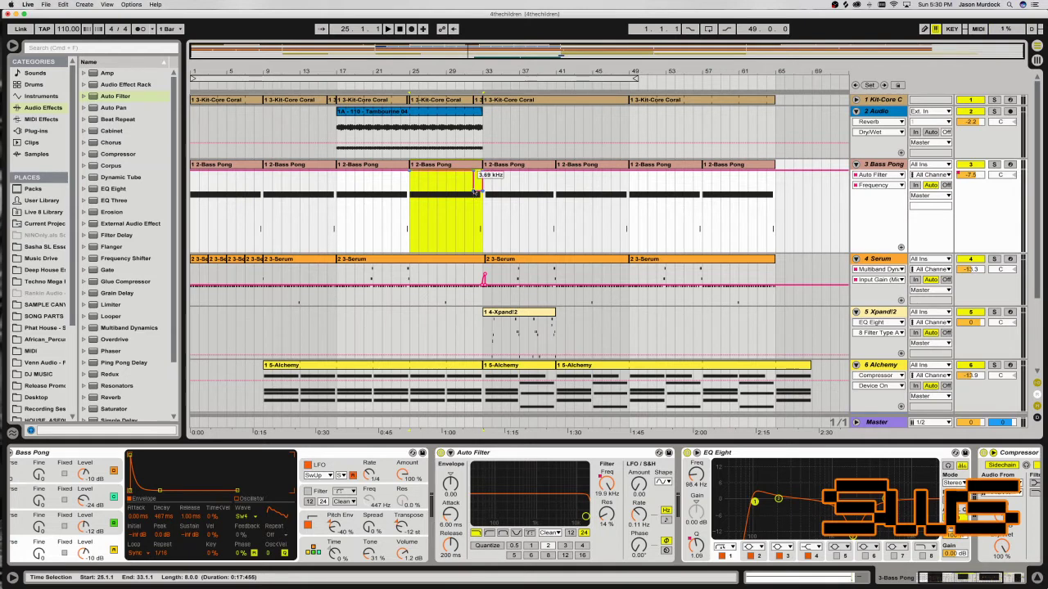
drag(473, 193, 482, 193)
key(space)
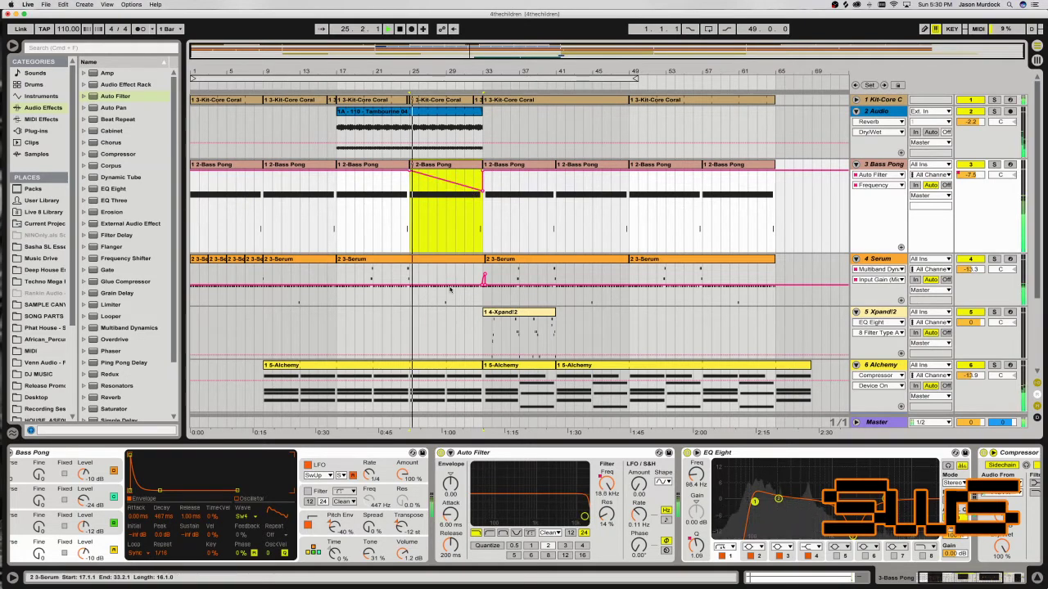
drag(582, 516, 568, 503)
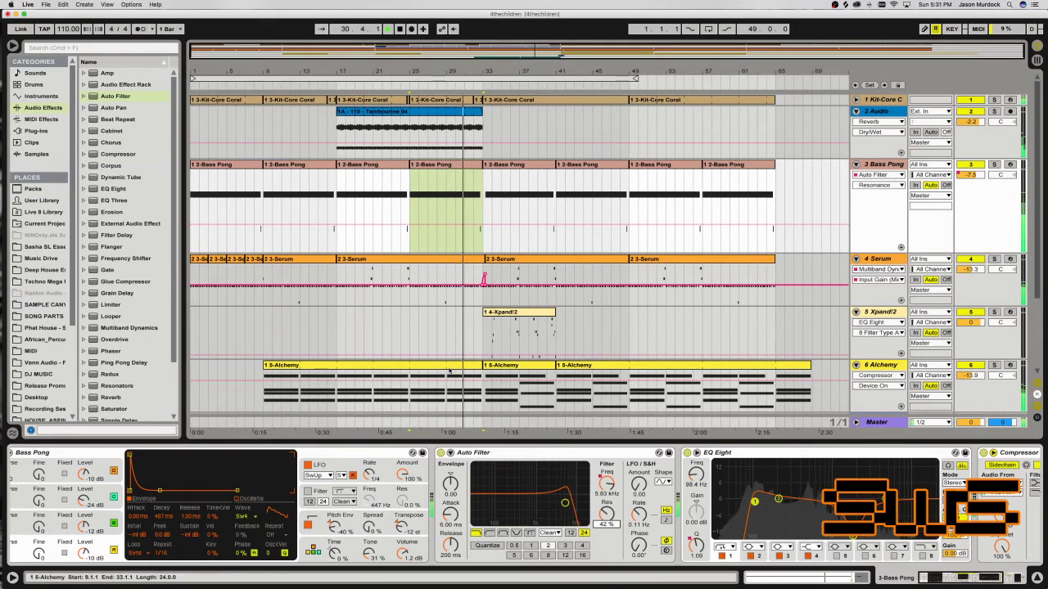
click(607, 483)
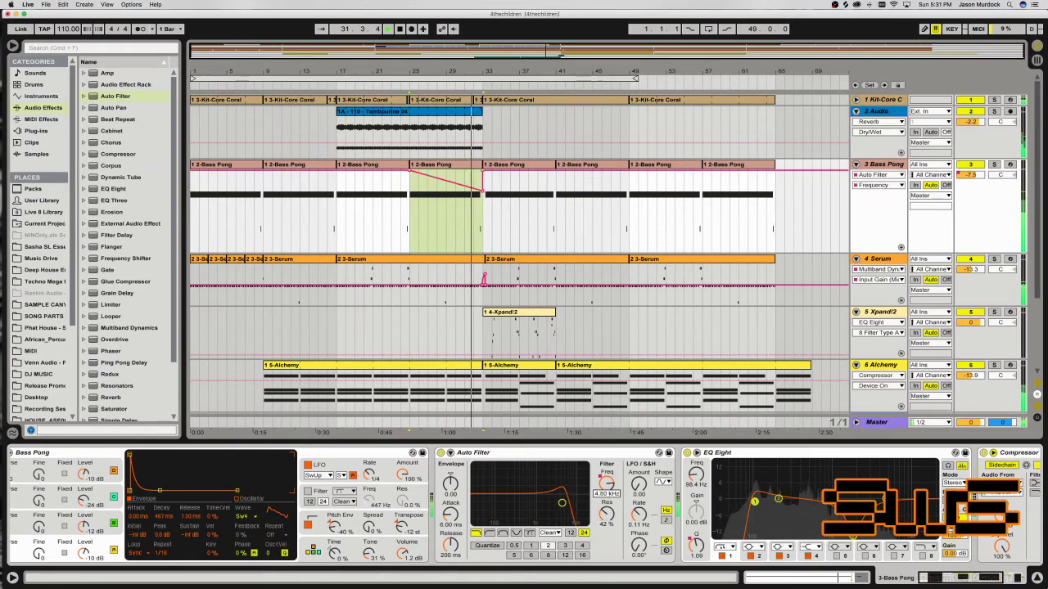
Lower the end point of the bass filter frequency ramp at bar 33 and replay the soloed bass from bar 25.
drag(479, 173, 480, 195)
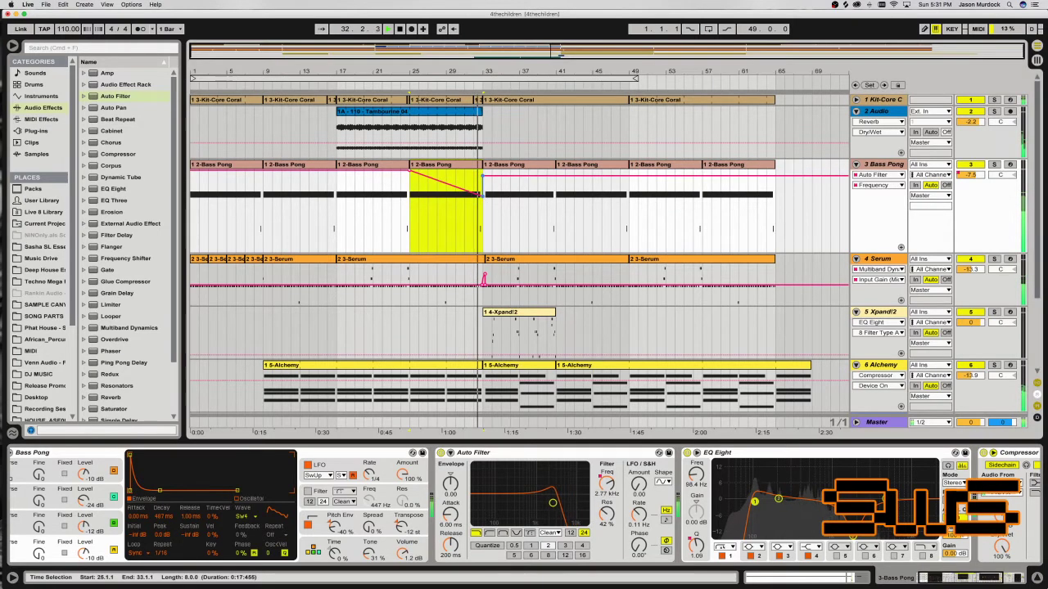
key(super+z)
click(477, 201)
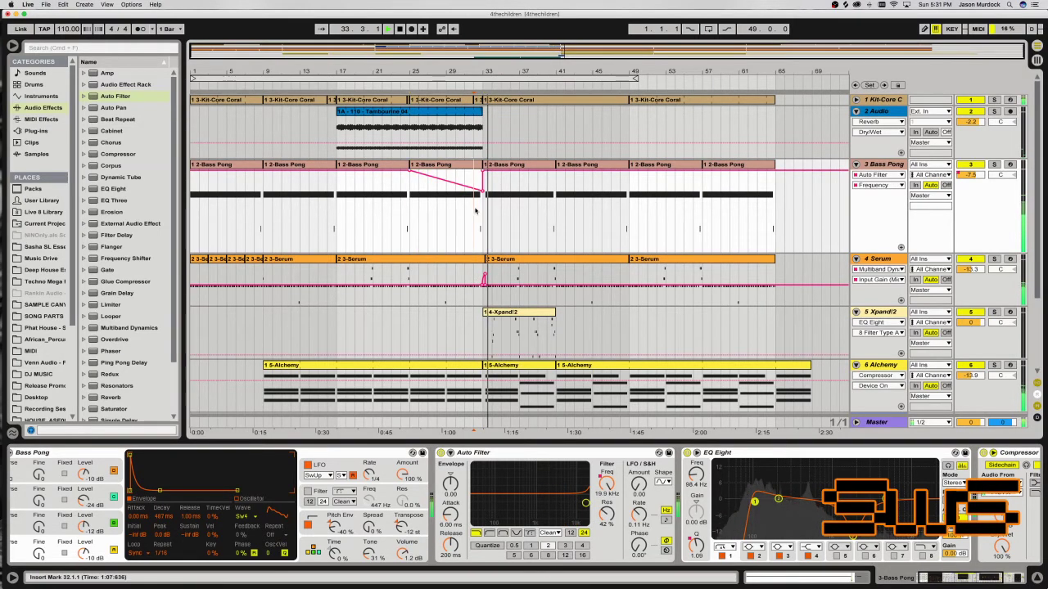
click(411, 208)
click(993, 164)
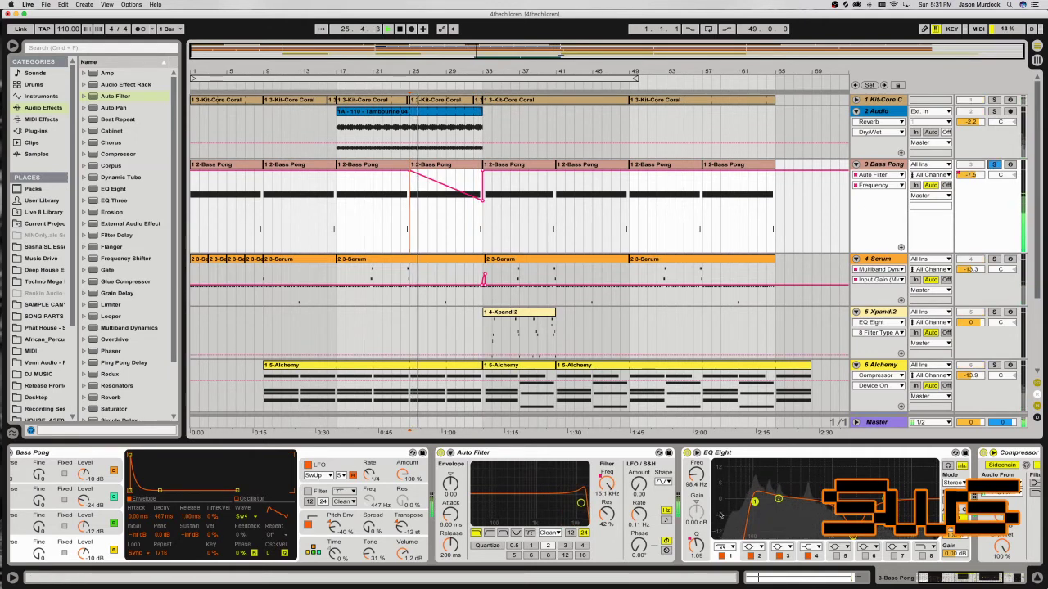
Reshape the bass EQ Eight band 1 resonance dip into a gradual fall from about bar 26 to bar 33, then unsolo the bass.
click(457, 166)
click(414, 217)
click(483, 222)
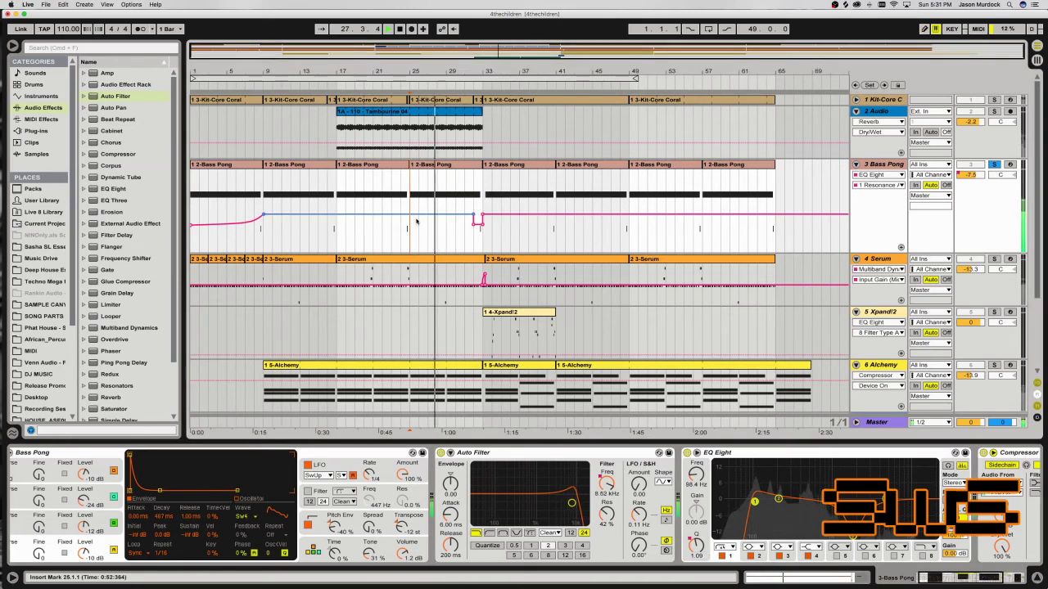
click(474, 216)
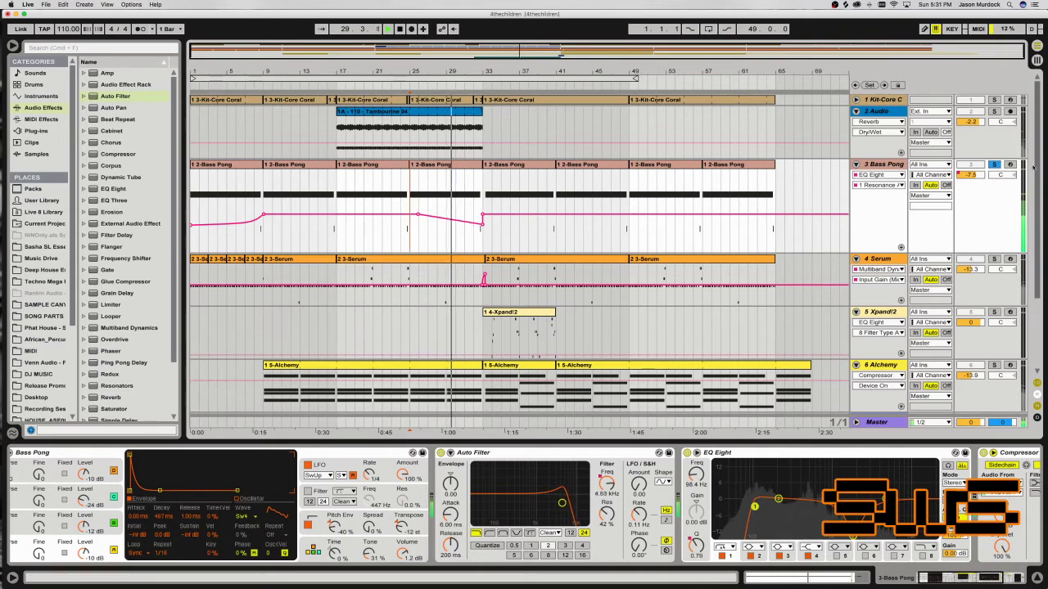
click(994, 164)
scroll(727, 273, down, 5)
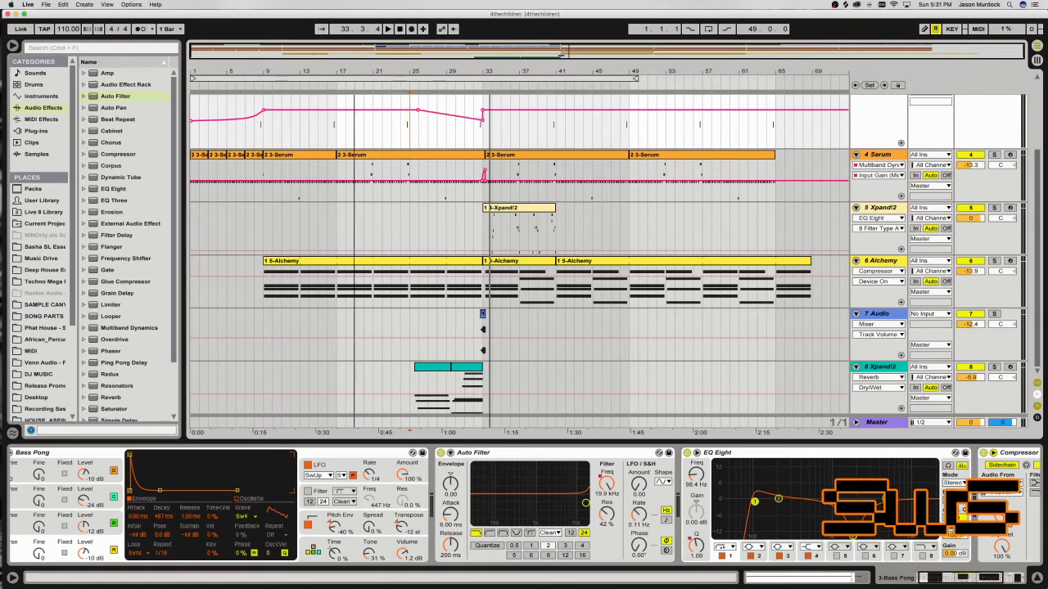
Delete the Alchemy part from bar 37 to bar 41.
key(plus)
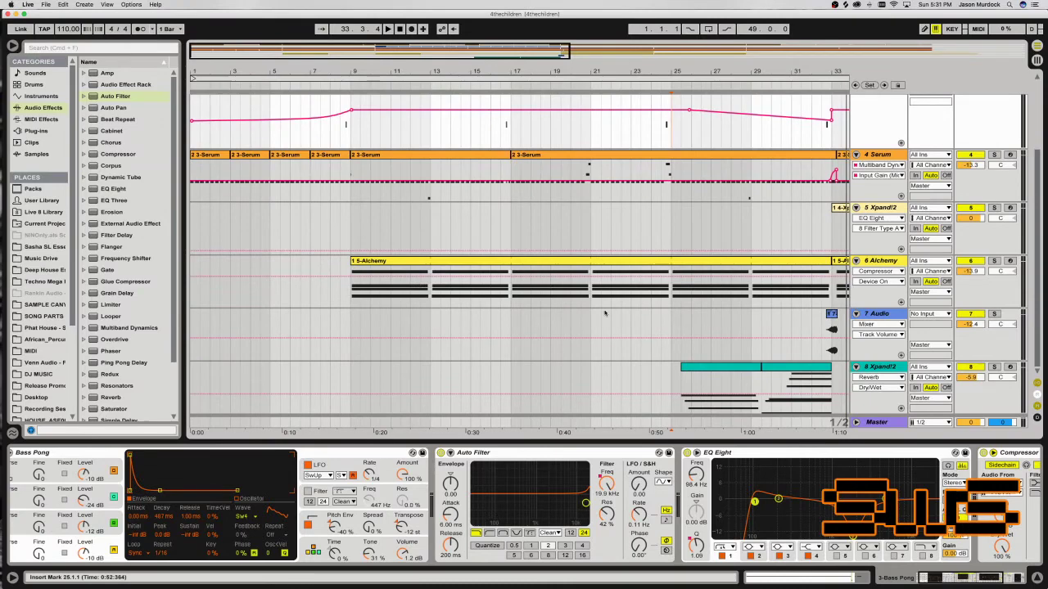
scroll(605, 313, right, 10)
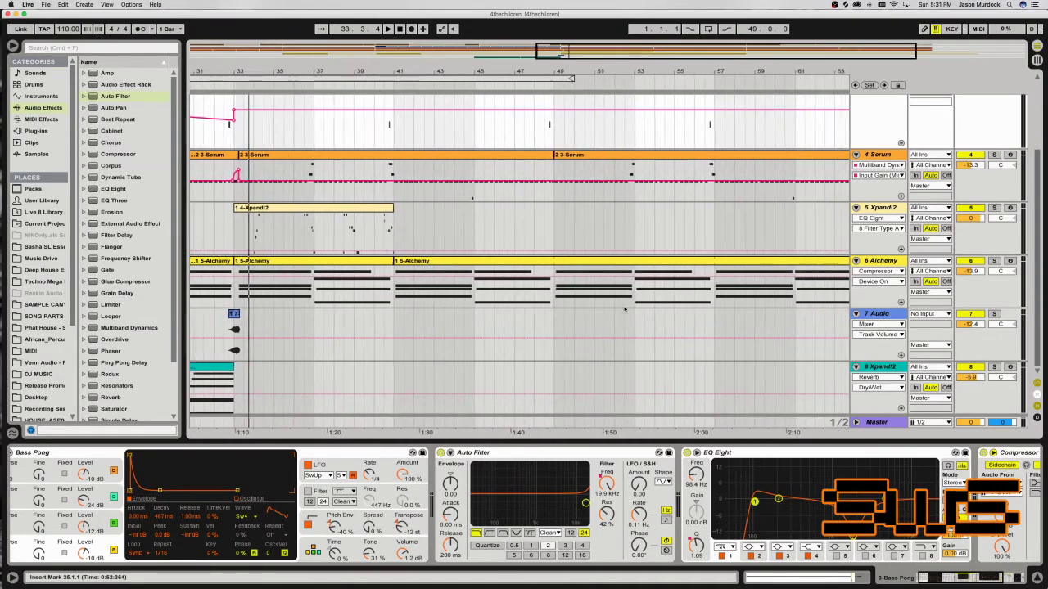
scroll(614, 312, left, 3)
click(475, 304)
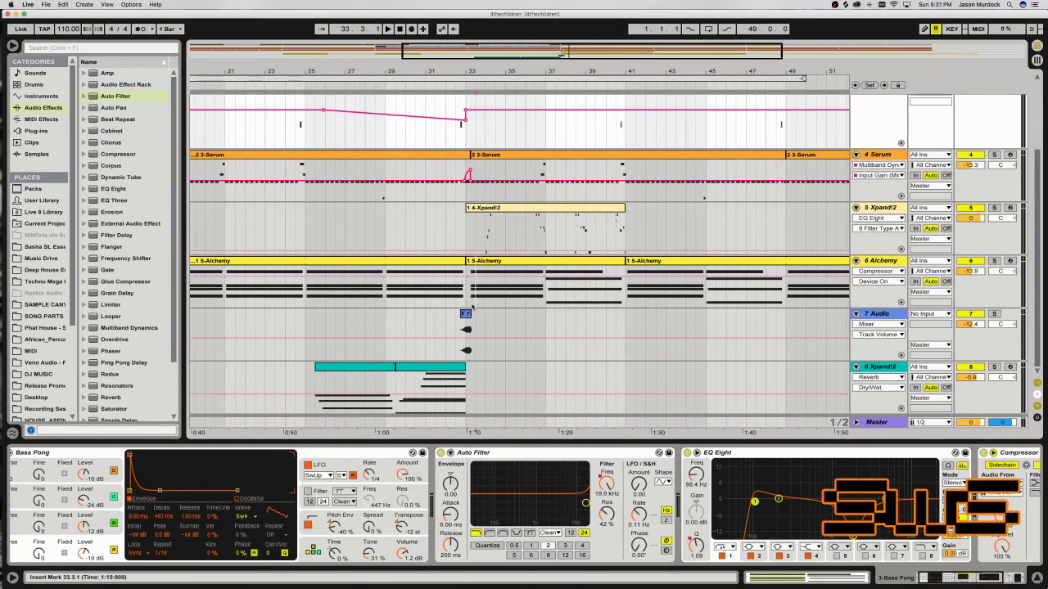
drag(547, 305, 610, 306)
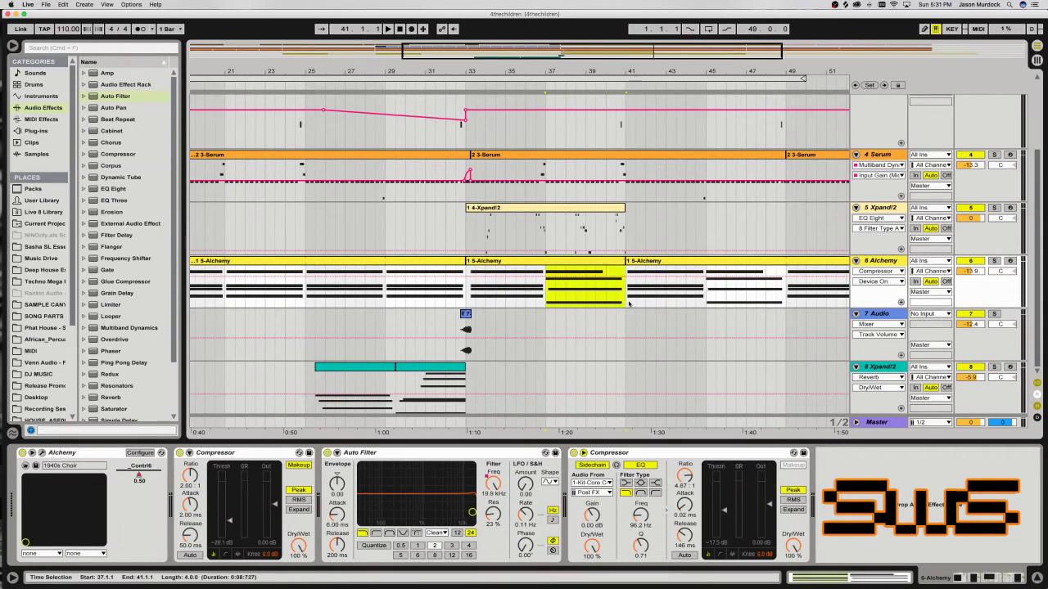
key(Delete)
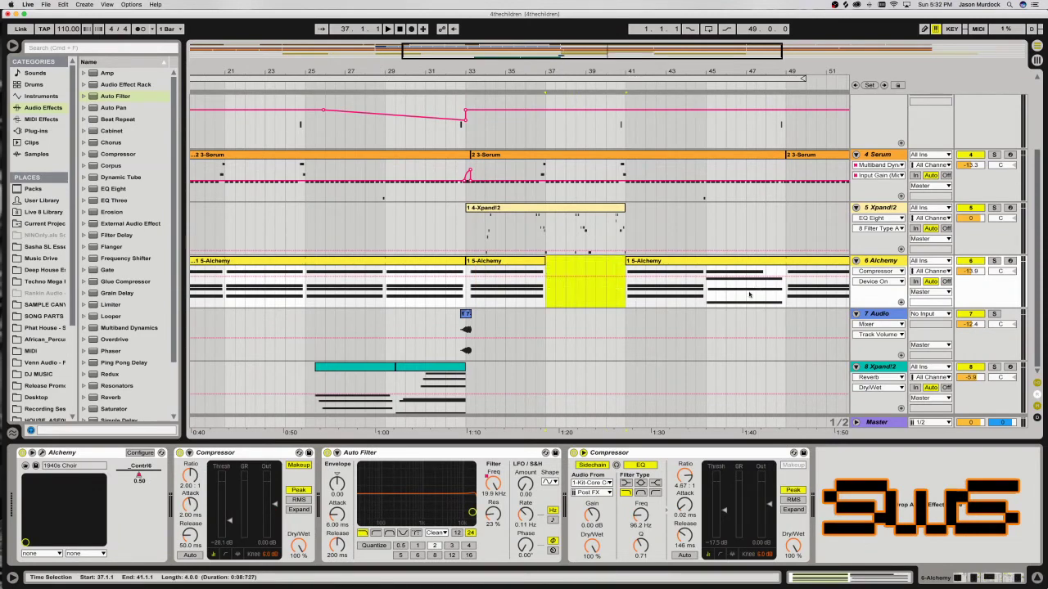
Select the Alchemy clip at bar 33 and insert a Reverb between the track's first Compressor and Auto Filter.
click(503, 261)
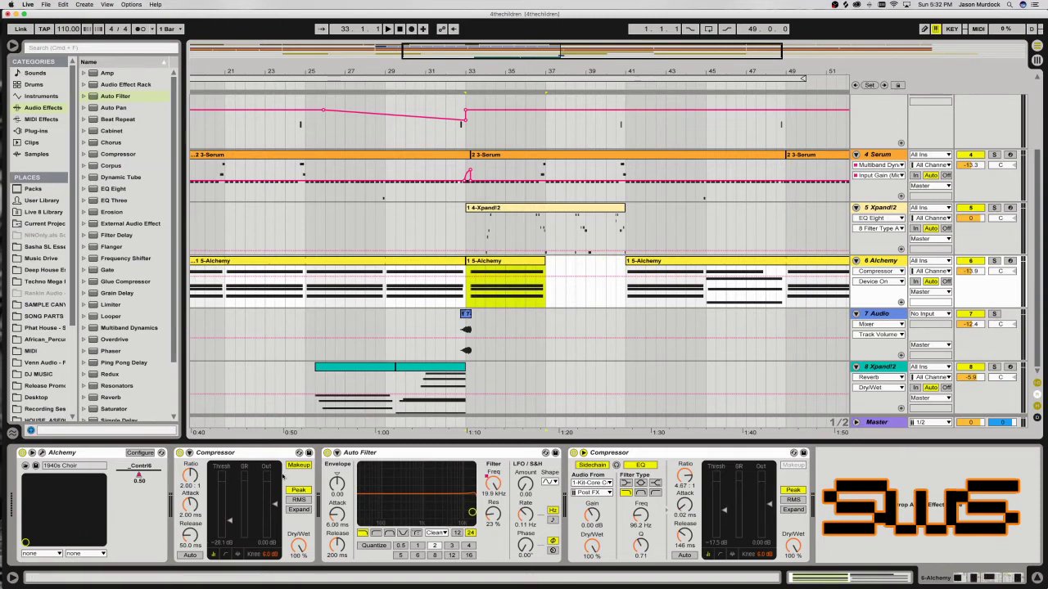
drag(104, 402, 334, 518)
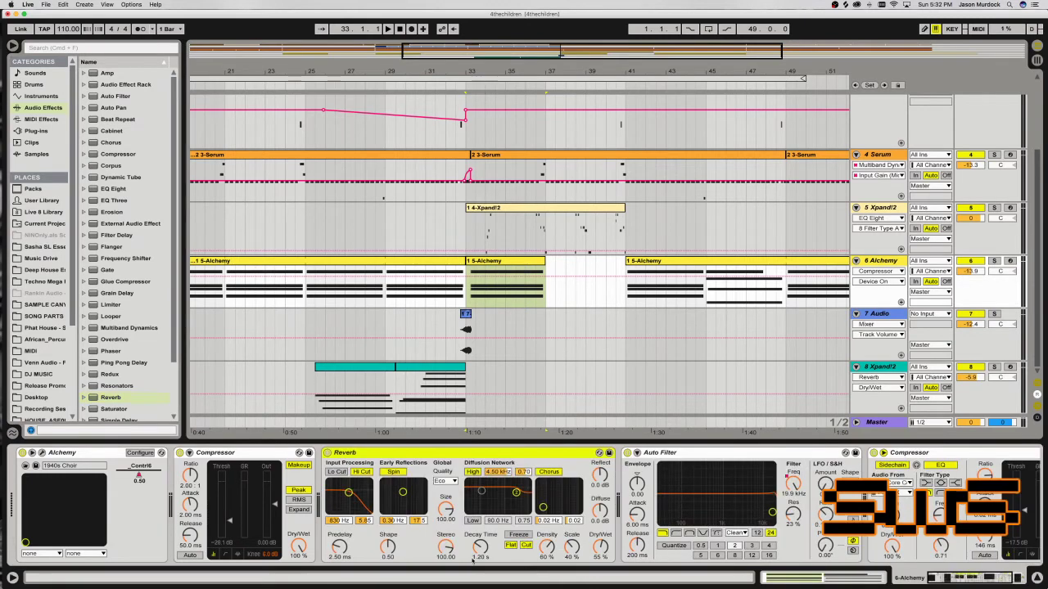
Set the Alchemy Reverb's decay time to 10.7 s, enable its input low cut, and play from bar 33.
drag(479, 547, 480, 508)
click(344, 473)
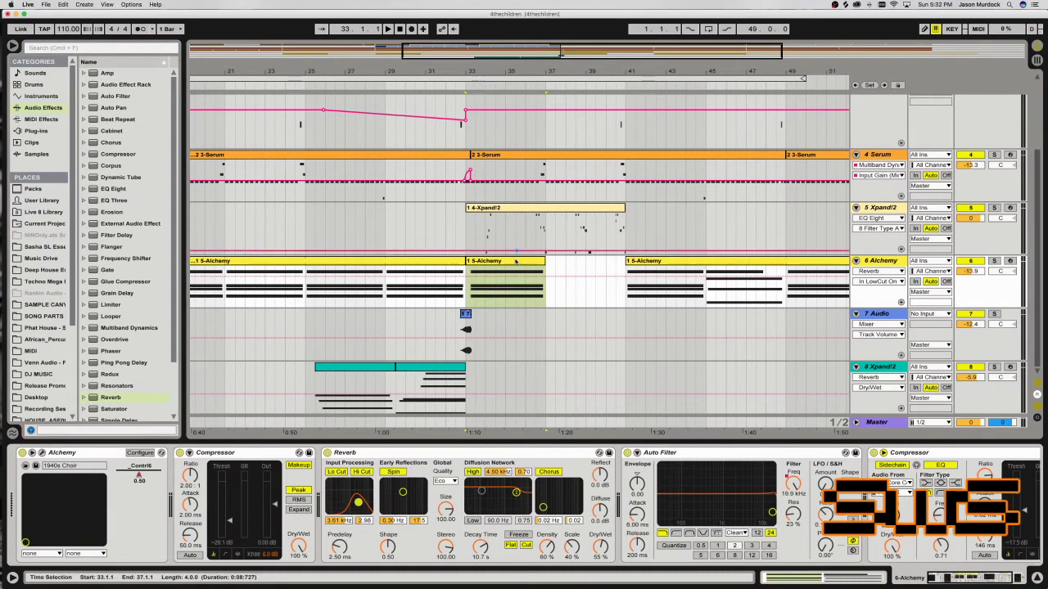
click(516, 270)
key(space)
Route 6-Alchemy into audio track 7, arm that track, and set the Alchemy Reverb's dry/wet to 65%.
click(930, 314)
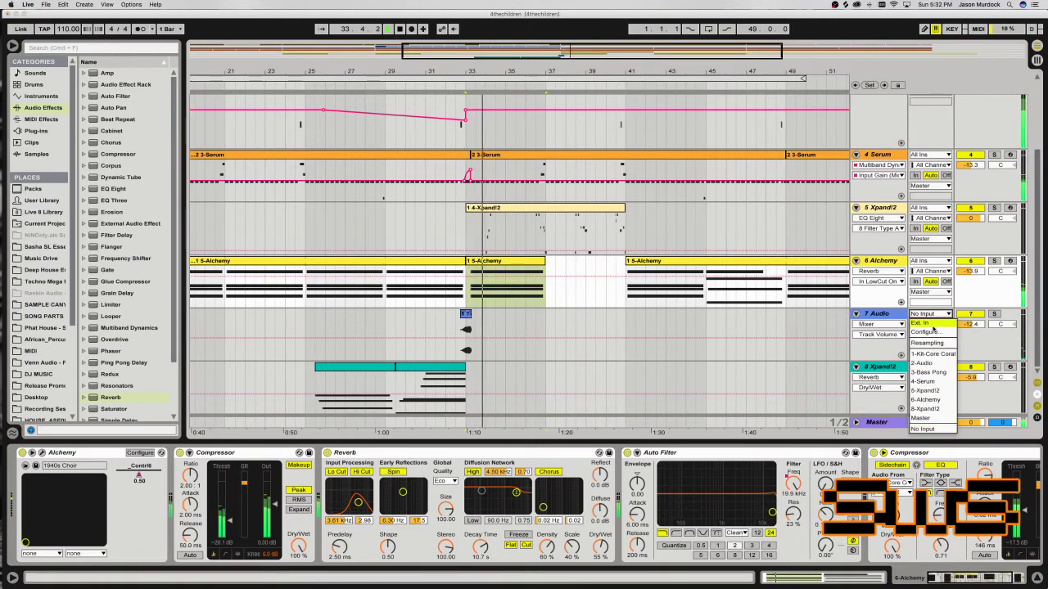
click(926, 399)
click(1012, 313)
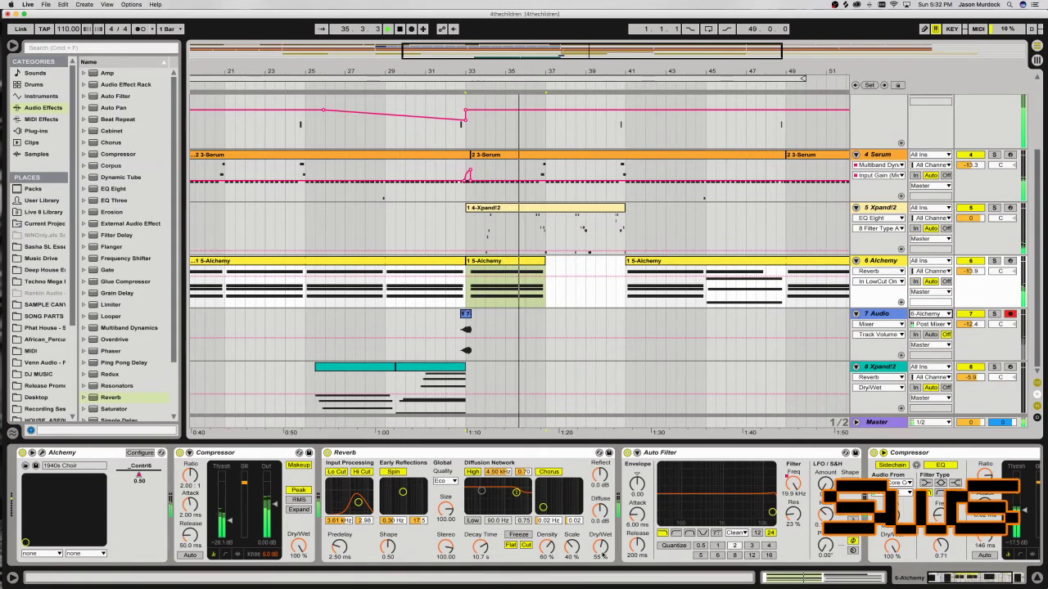
drag(603, 555, 603, 547)
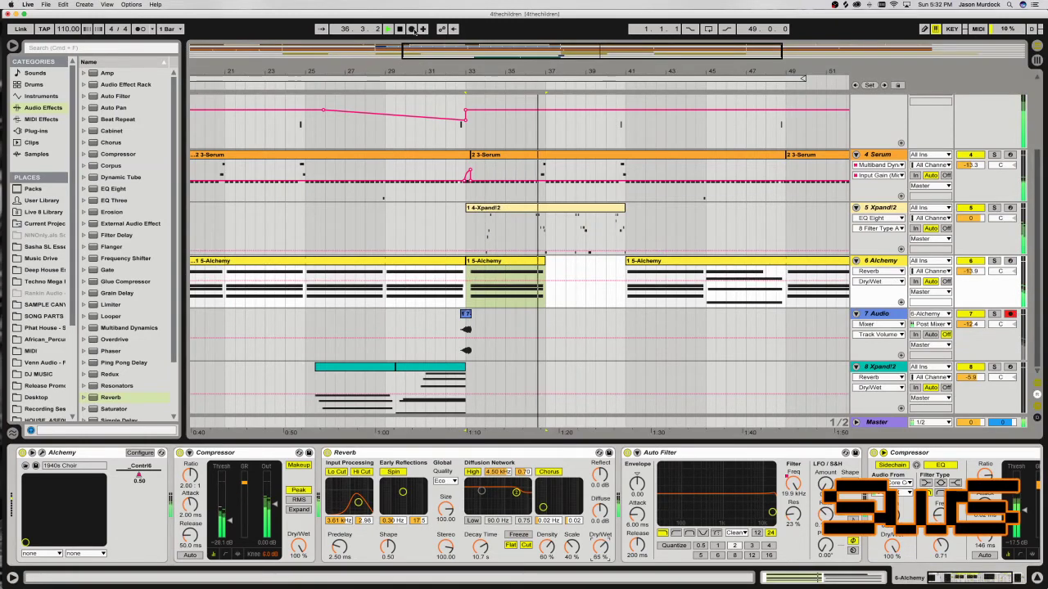
Record the Alchemy reverb tail onto track 7 around bar 37, then audition it soloed and try raising its clip gain.
click(414, 29)
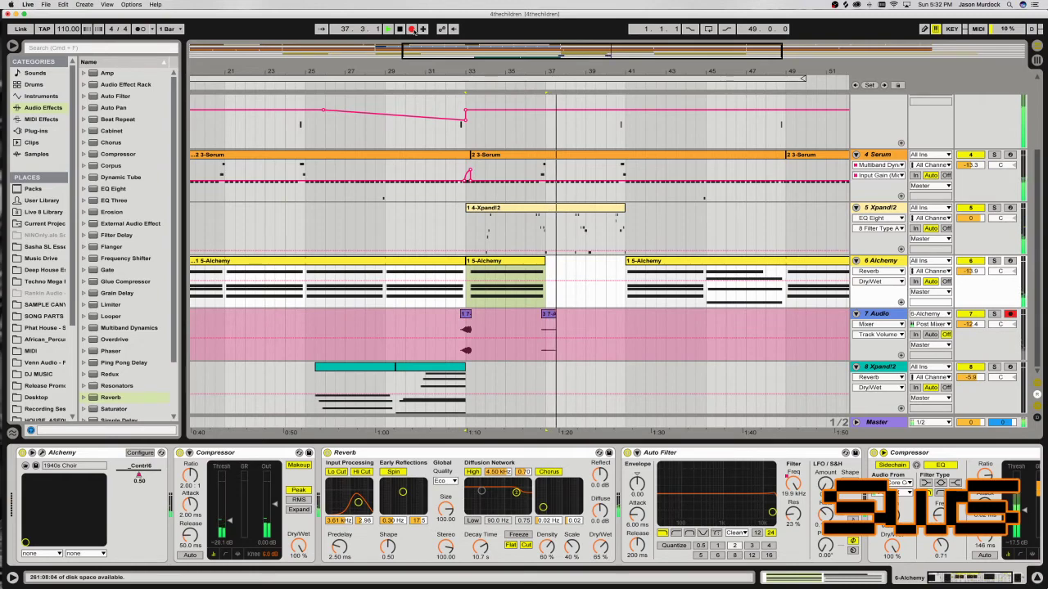
key(space)
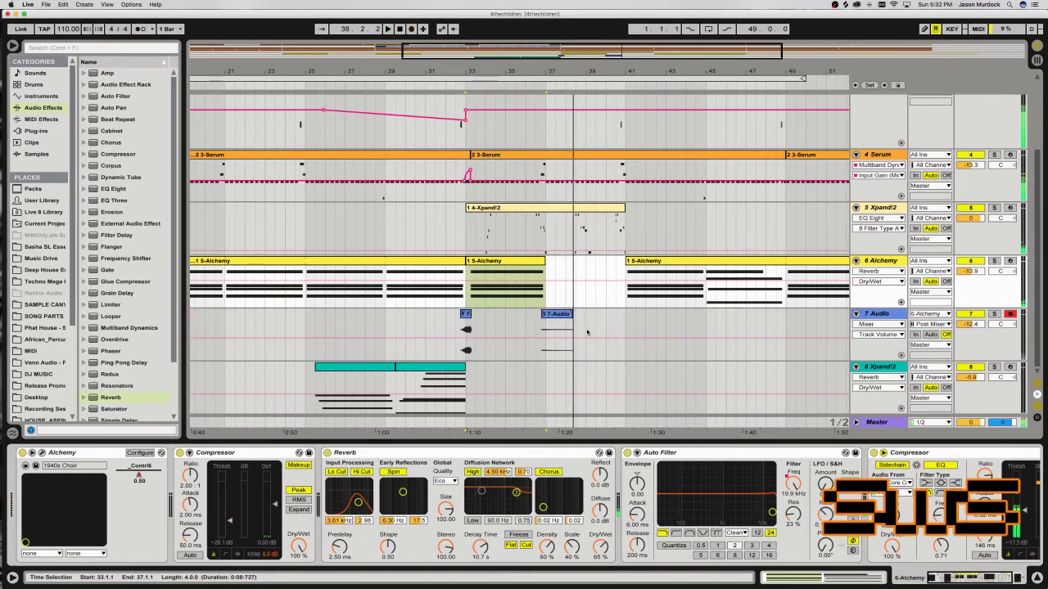
double_click(556, 332)
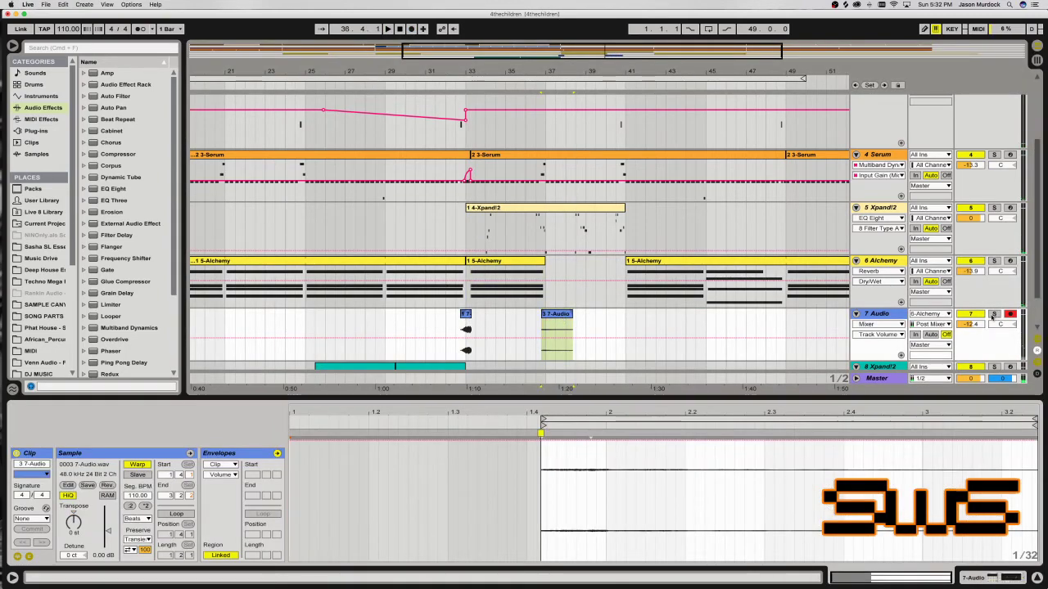
click(993, 315)
key(space)
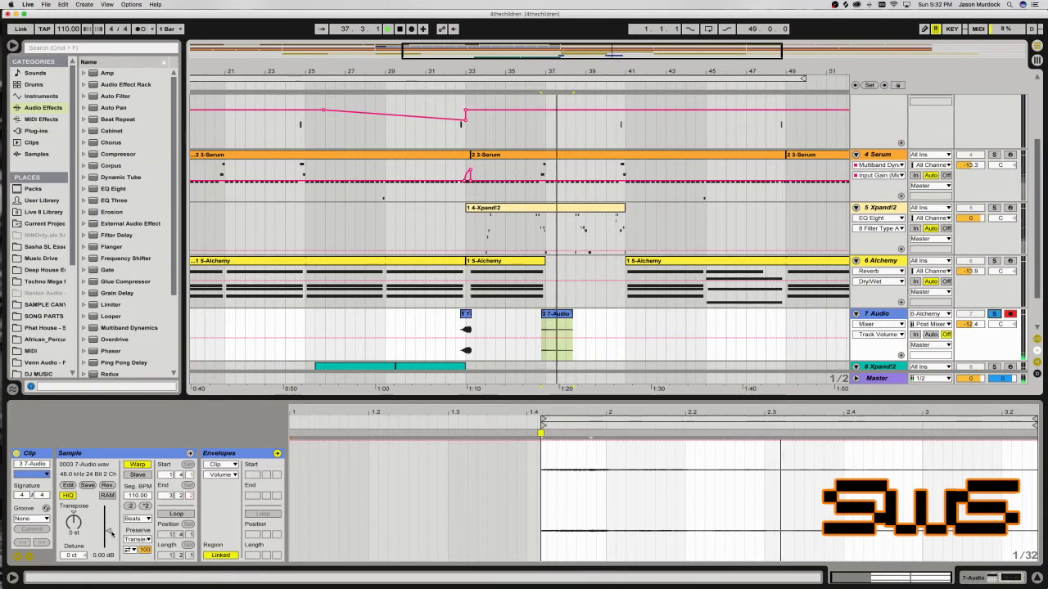
drag(116, 536, 115, 509)
key(super+z)
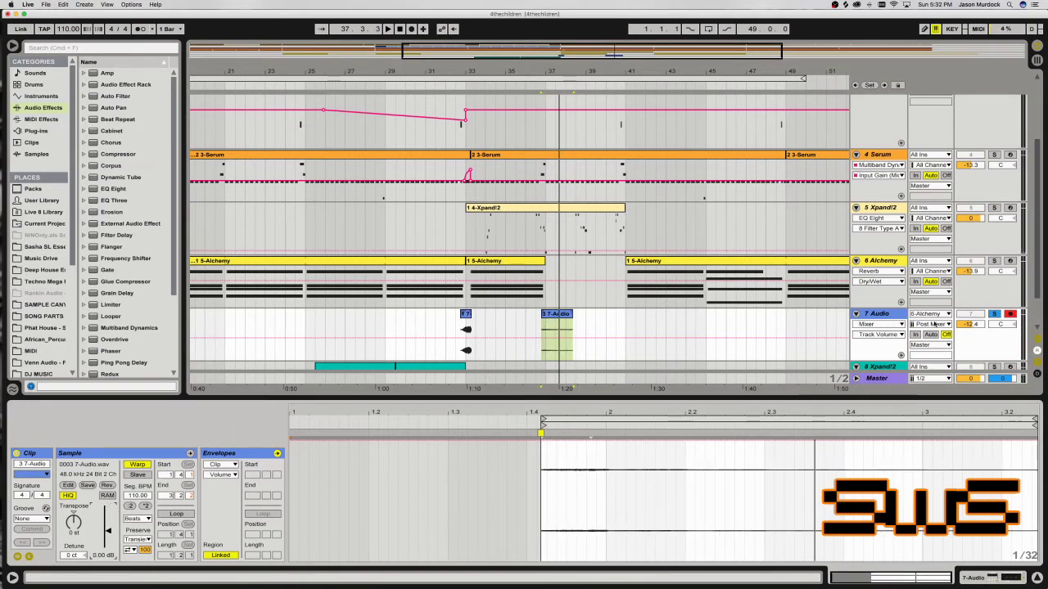
Switch track 7's Alchemy input to Post FX, unsolo the track, and restart playback from bar 33.
click(932, 324)
click(935, 343)
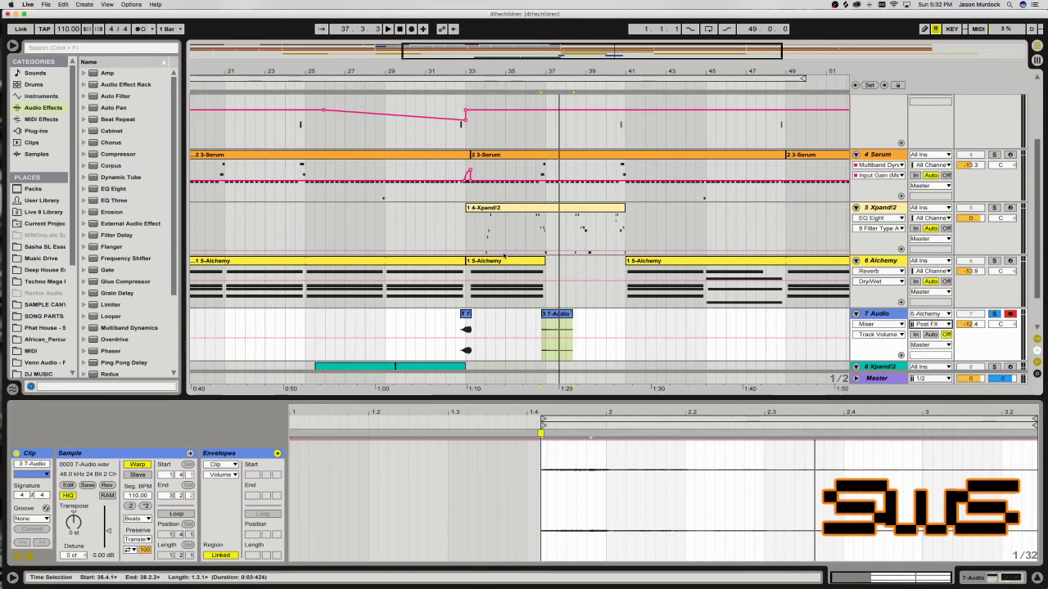
click(508, 261)
key(space)
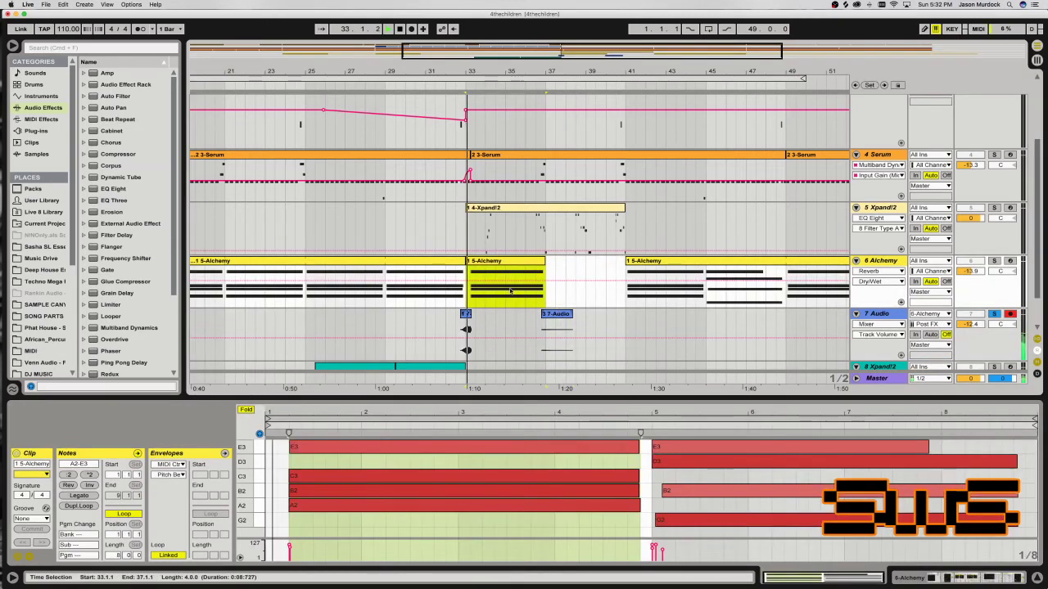
click(994, 315)
key(space)
key(space)
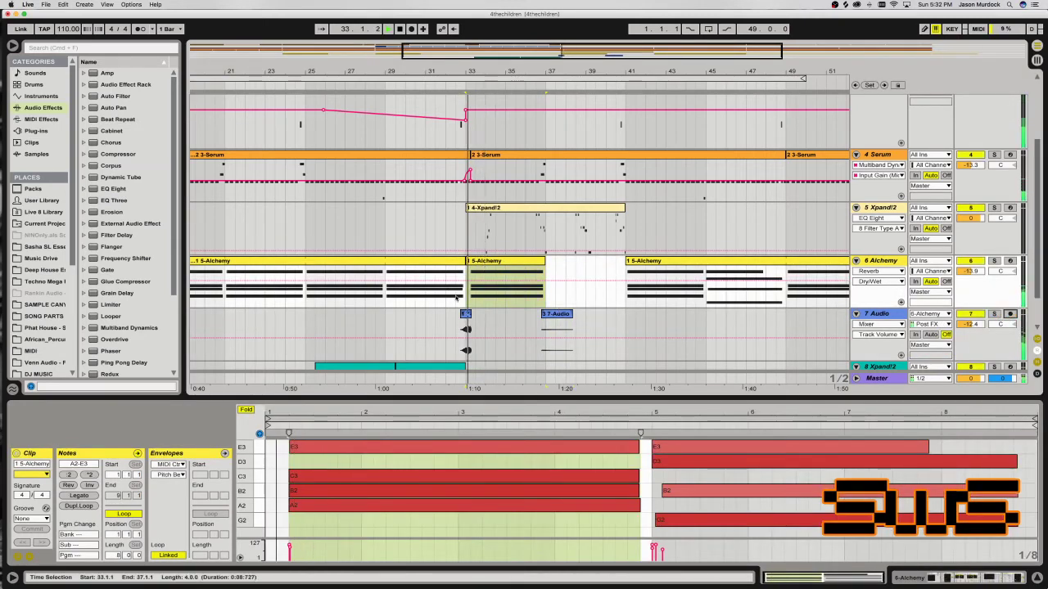
Arm track 7 and record the Alchemy reverb tail from just before bar 37 to bar 39.
click(1010, 315)
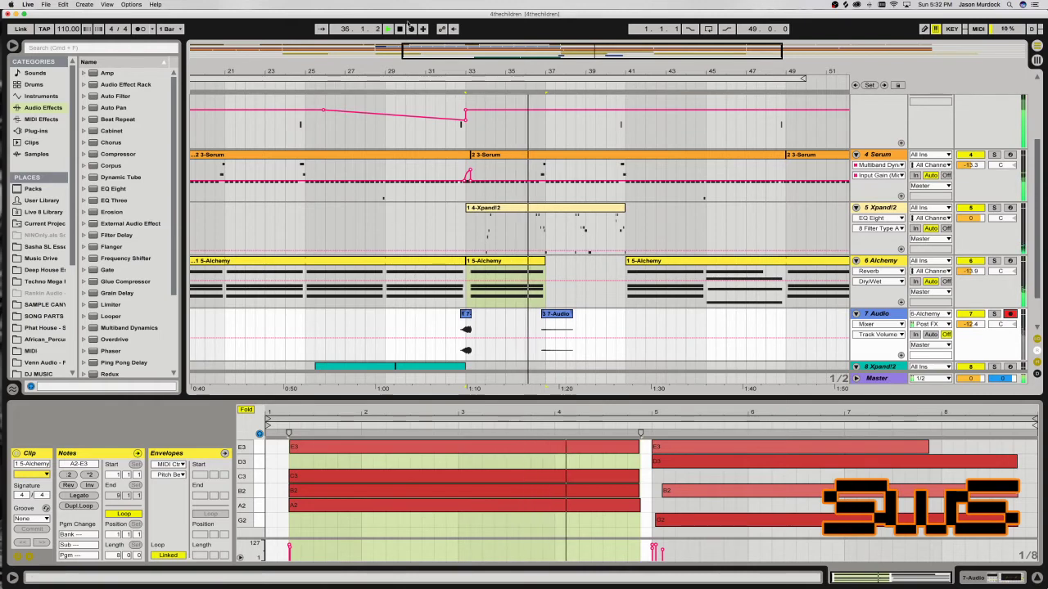
click(411, 29)
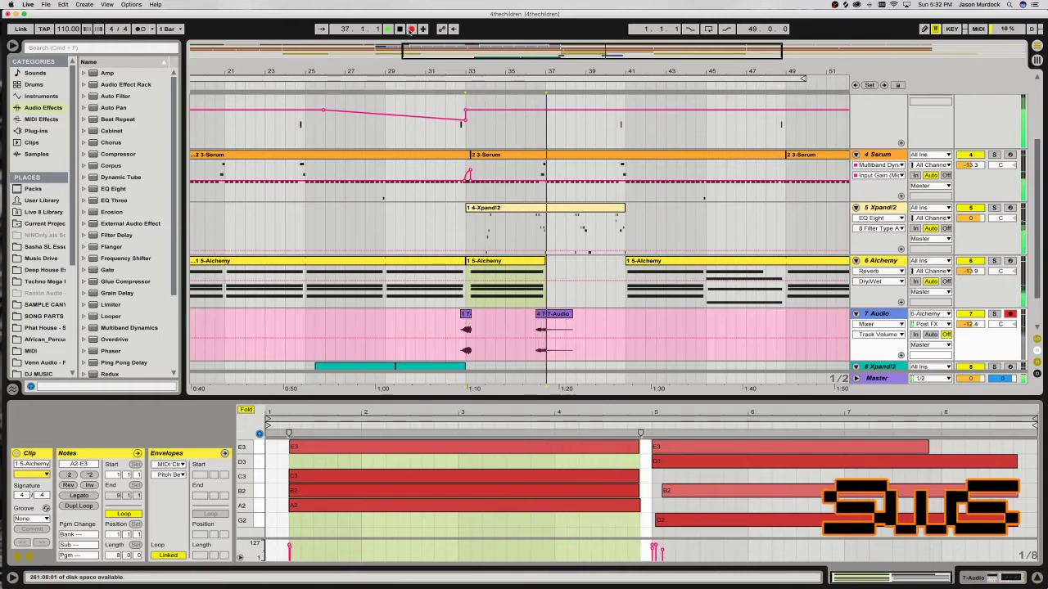
click(526, 185)
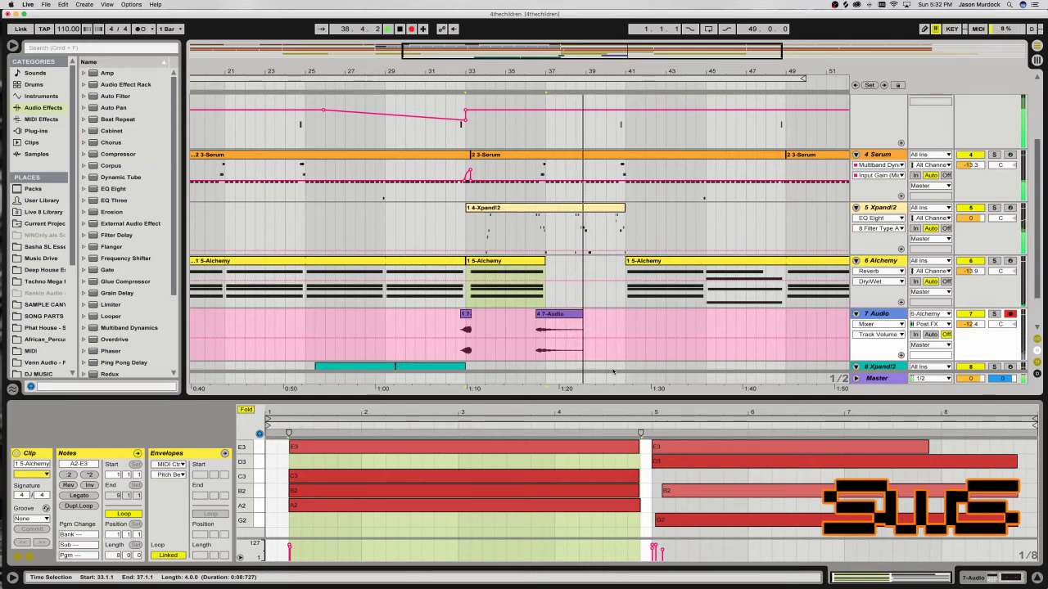
key(space)
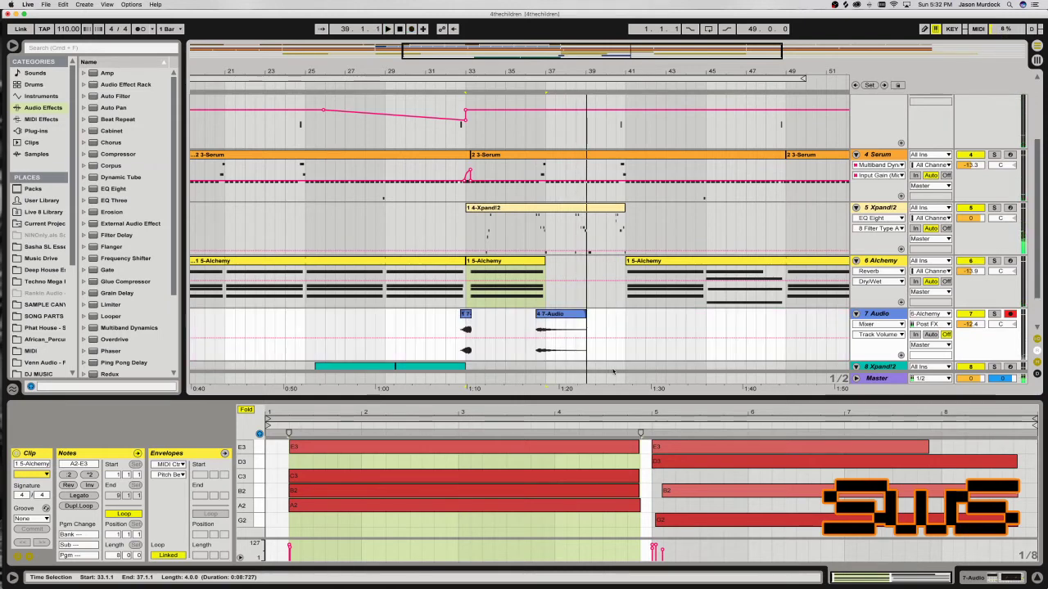
Extend the bar 41 Alchemy clip's start back to bar 37, then turn off warping and reverse the recorded tail on track 7.
drag(627, 262, 546, 264)
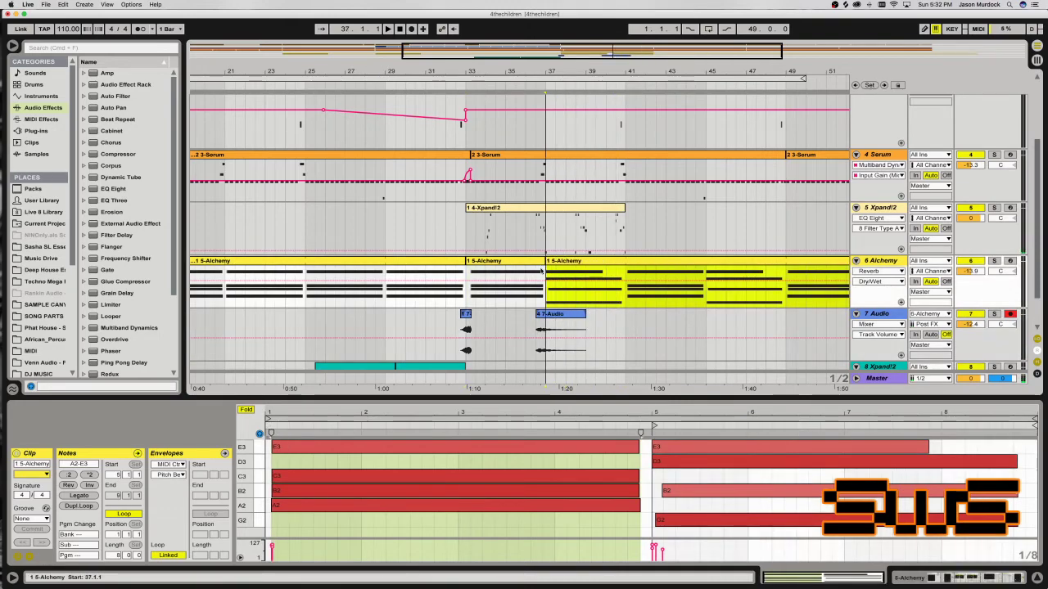
drag(556, 321, 546, 321)
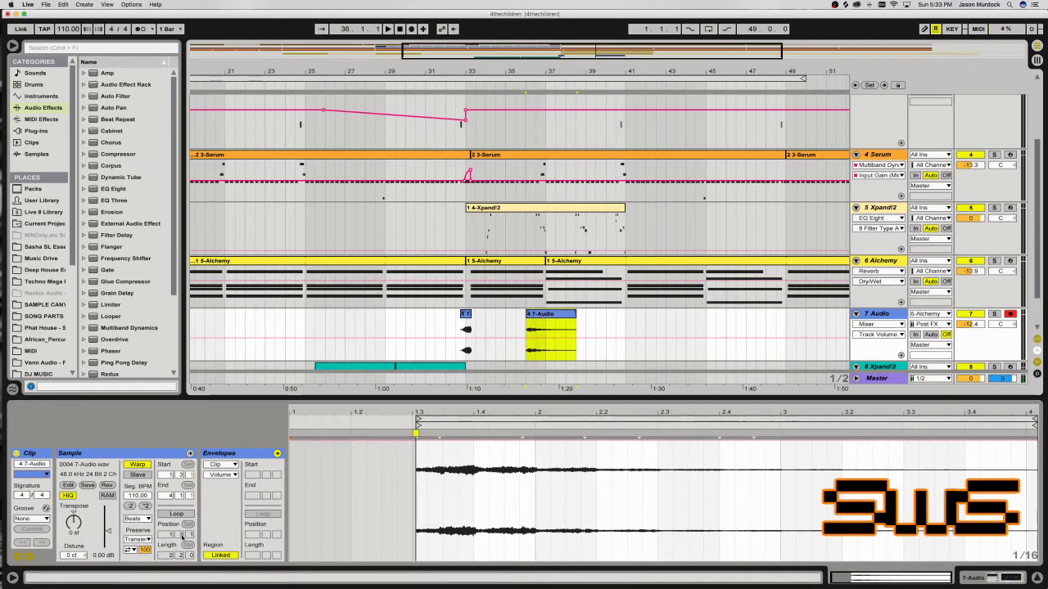
click(138, 464)
click(107, 486)
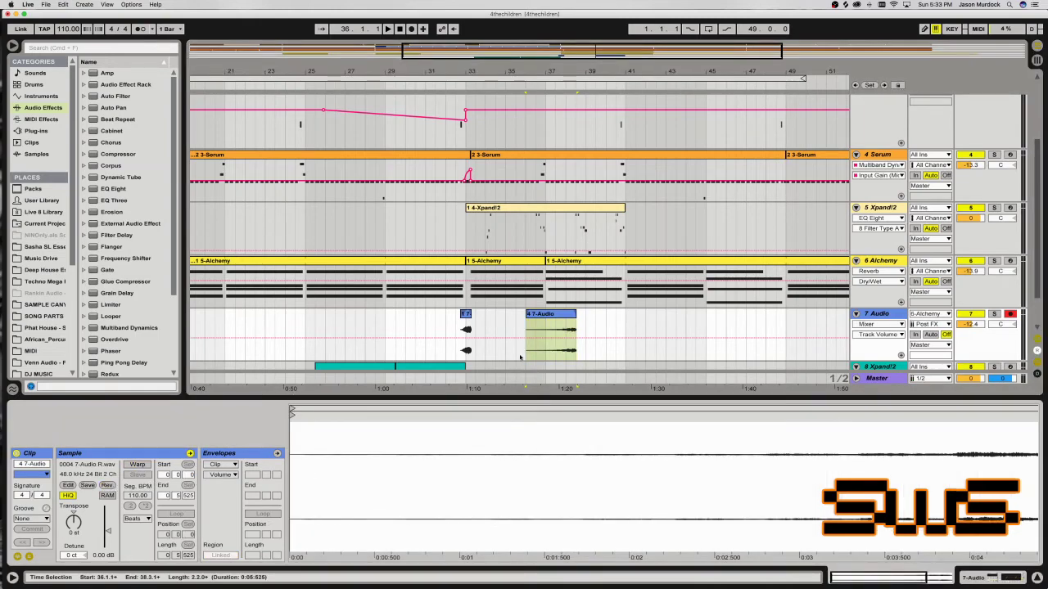
Move the reversed tail clip to bar 7 and trim its sample start to 0:0:967, ending it near bar 9.
drag(509, 61, 368, 209)
scroll(368, 209, down, 1)
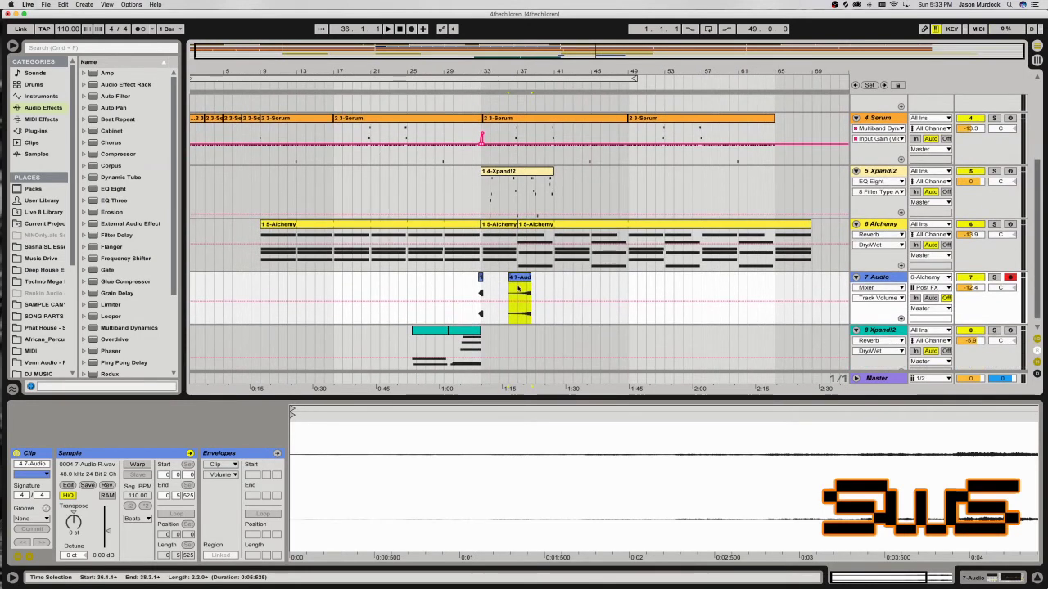
drag(517, 288, 249, 289)
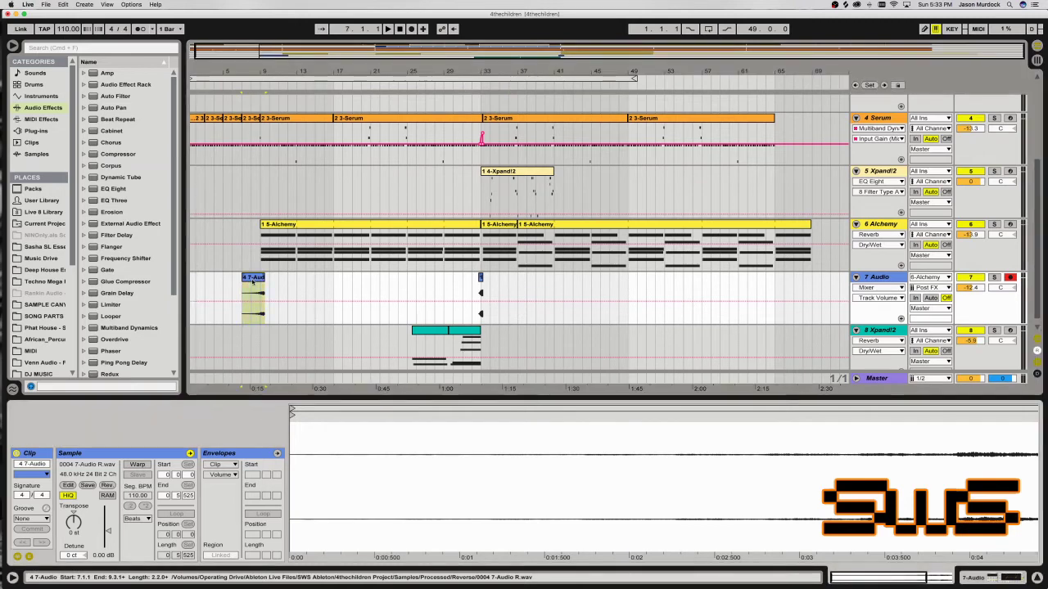
mouse_move(294, 414)
mouse_down()
mouse_move(442, 416)
mouse_move(457, 436)
mouse_up()
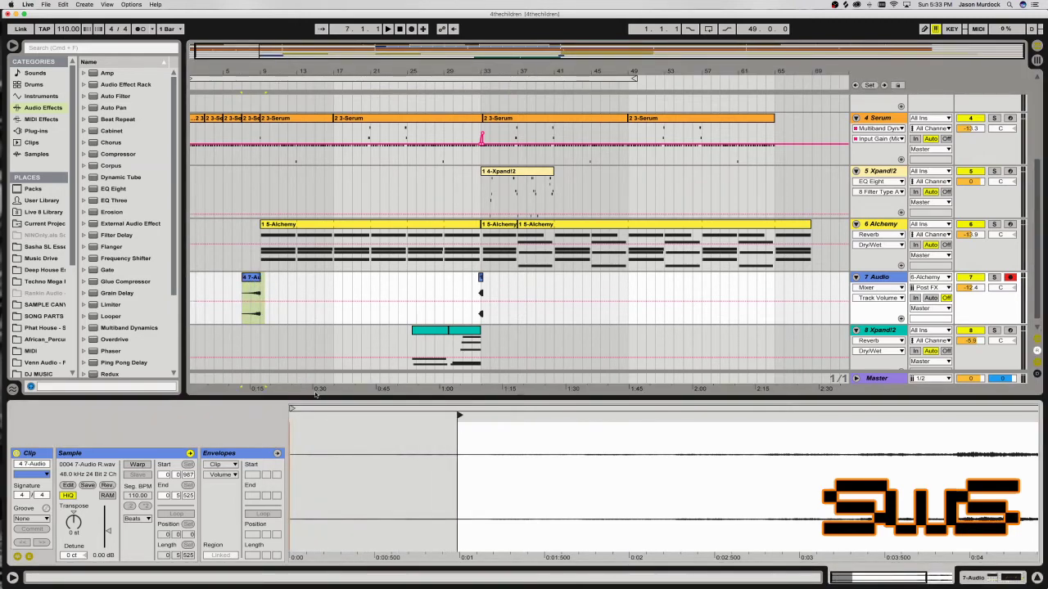
click(253, 278)
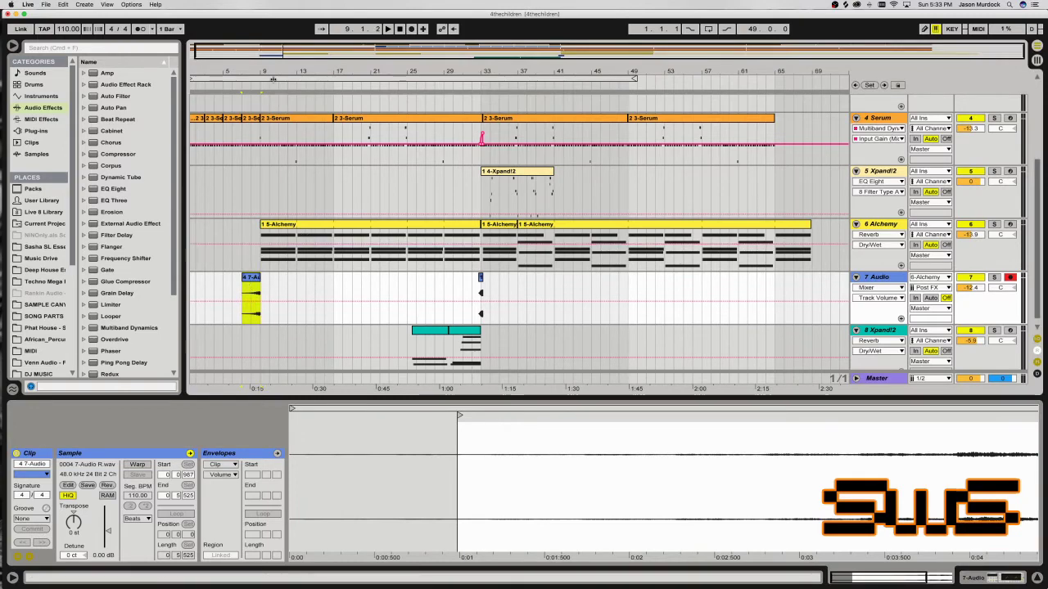
Add a Reverb after the EQ Eight on audio track 7.
drag(277, 49, 525, 273)
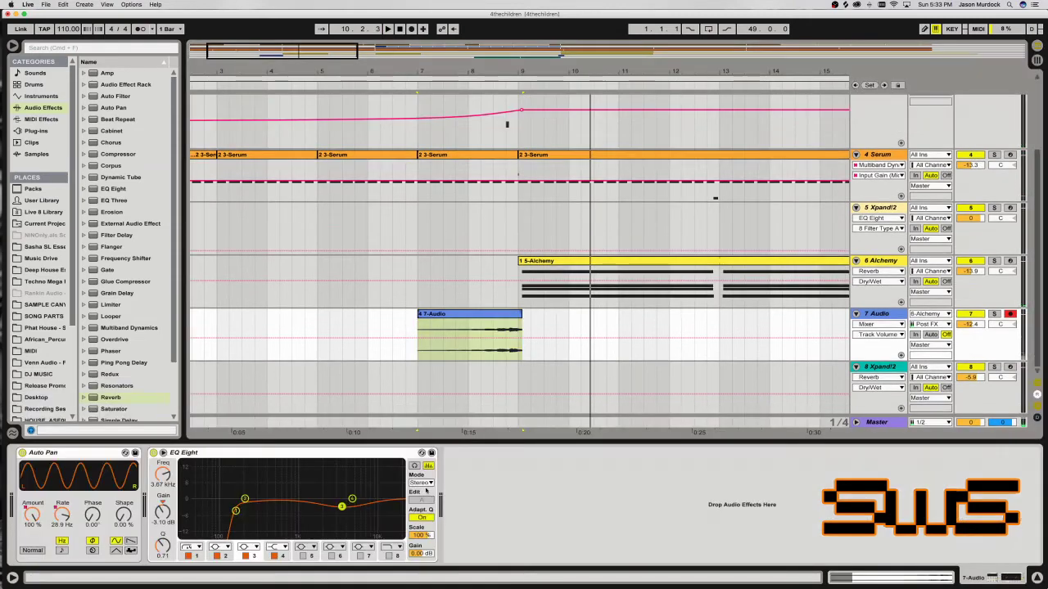
drag(111, 397, 479, 333)
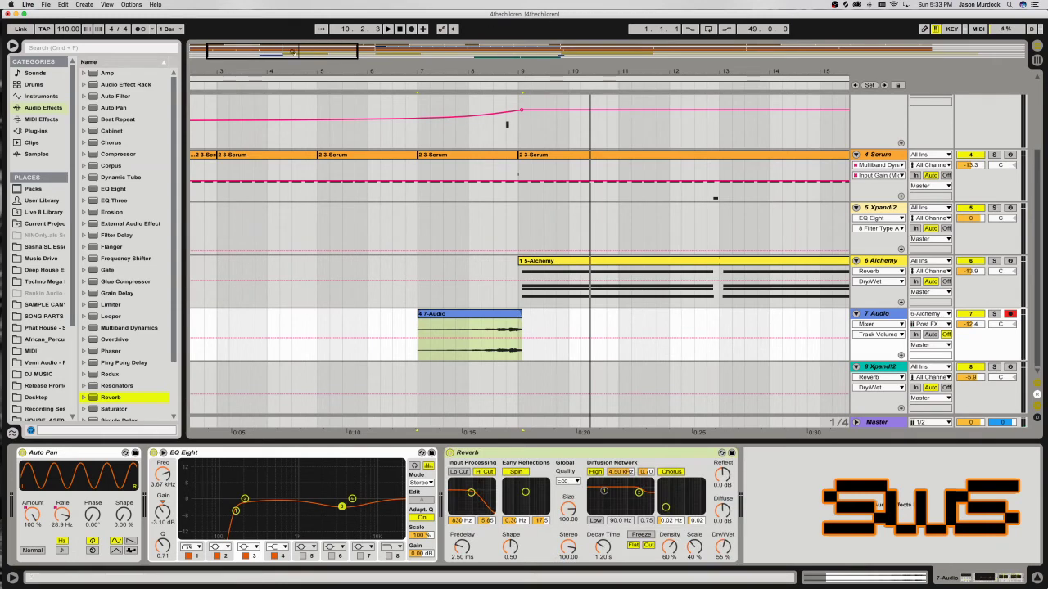
click(479, 333)
Trim the reversed clip's sample start to 0:1:159 so the clip ends exactly at bar 9.
scroll(389, 401, up, 3)
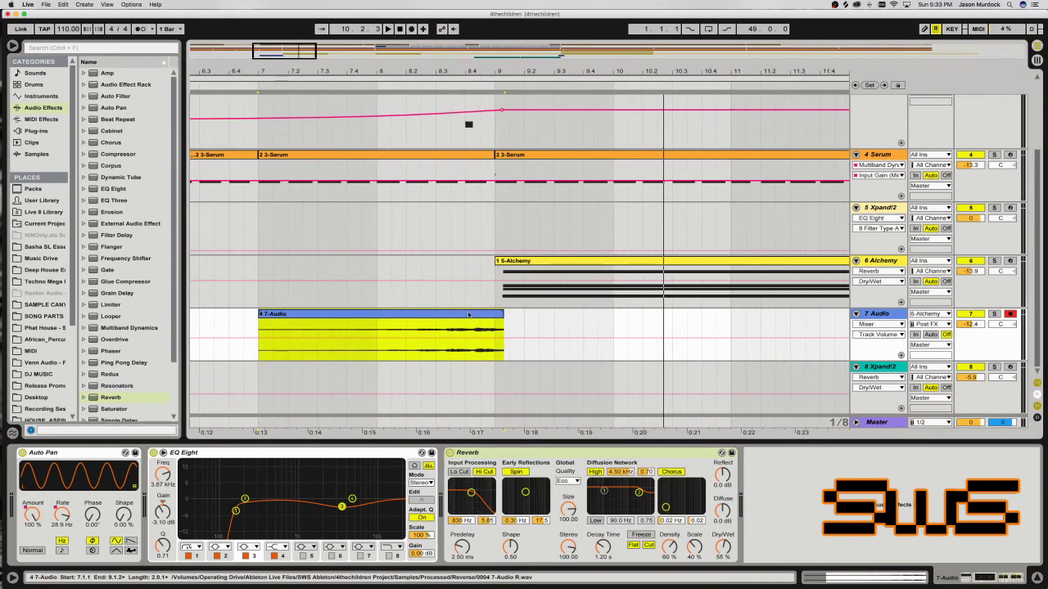
double_click(435, 341)
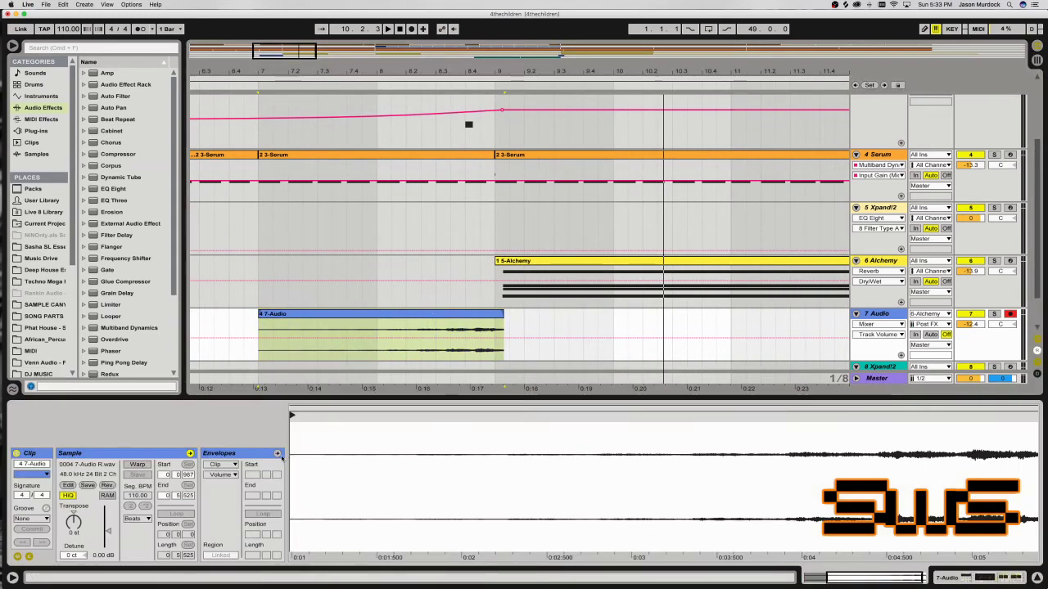
drag(292, 415, 316, 415)
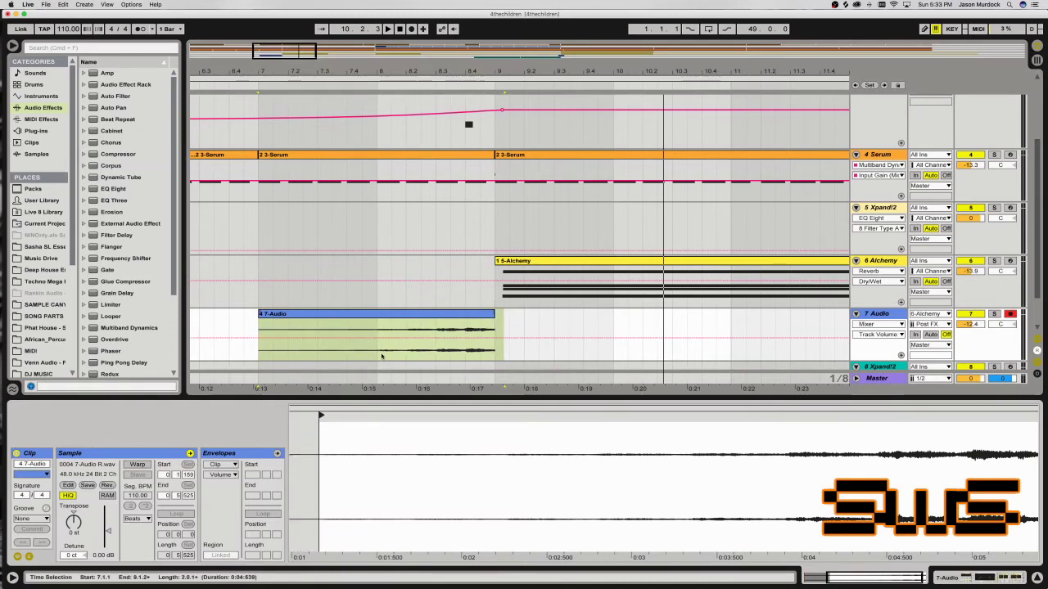
click(393, 314)
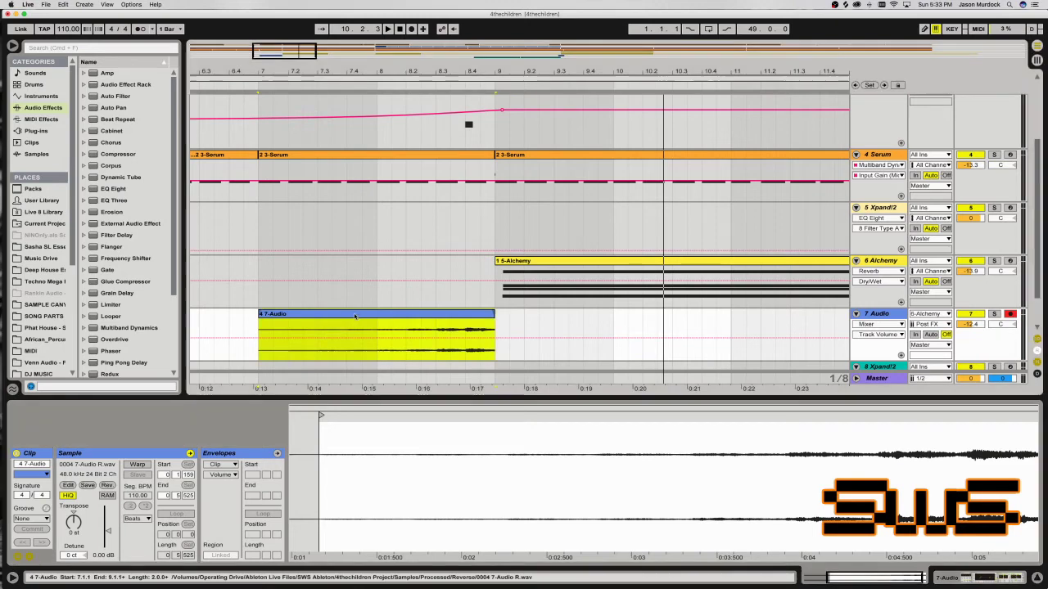
Set the track 7 Reverb's decay time to 1.47 s and its dry/wet to 60%.
click(1013, 575)
drag(723, 547, 723, 542)
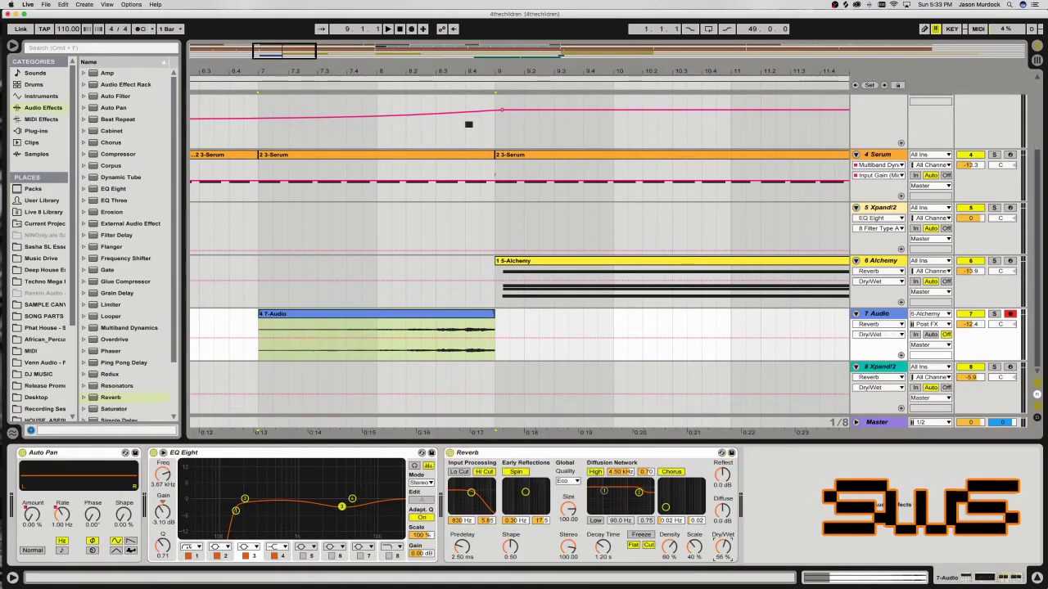
drag(602, 547, 603, 540)
click(718, 549)
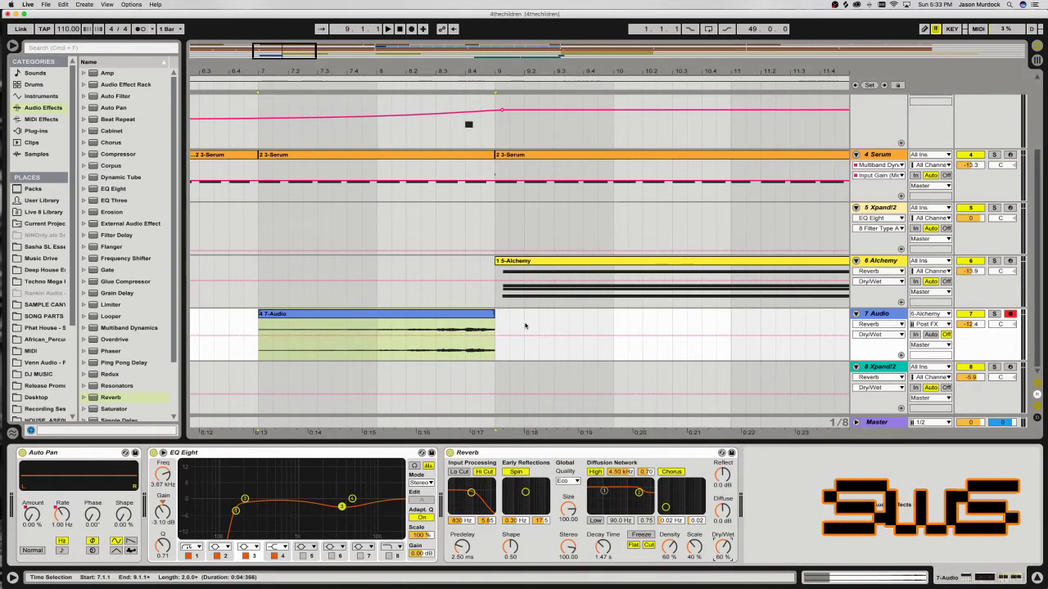
Automate track 7's Reverb dry/wet to fall from bar 9 to zero just after bar 10, and play from bar 7.
click(540, 329)
drag(647, 339, 633, 359)
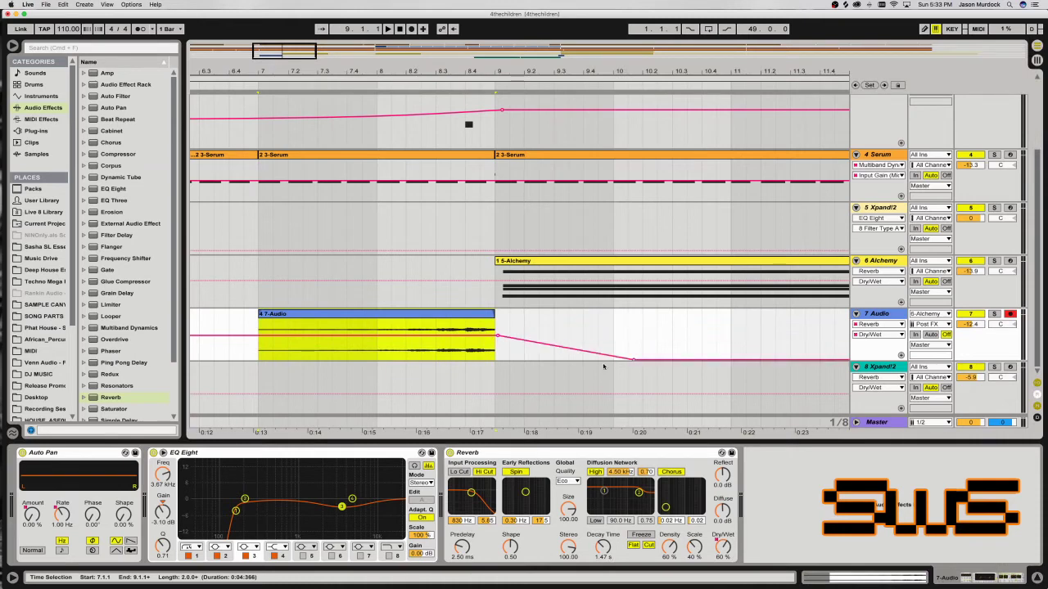
key(space)
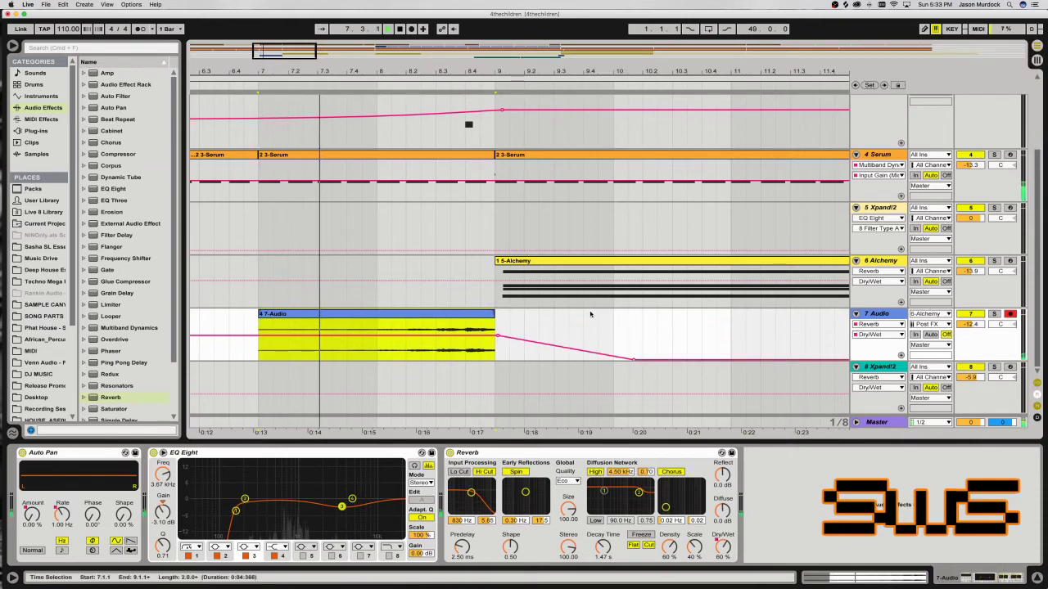
key(minus)
key(plus)
key(plus)
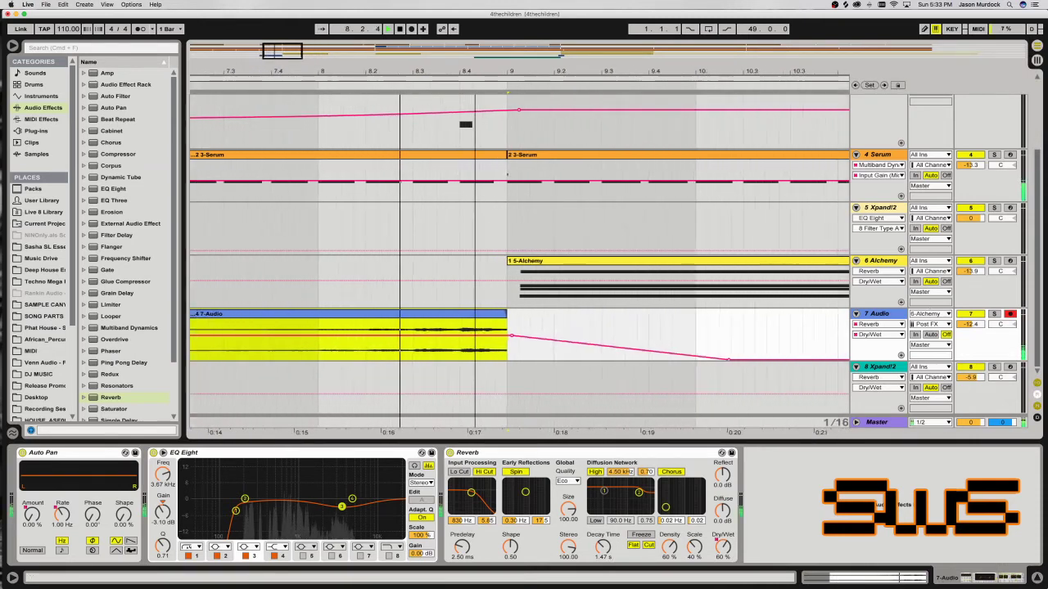
key(space)
drag(466, 325, 498, 322)
key(super+z)
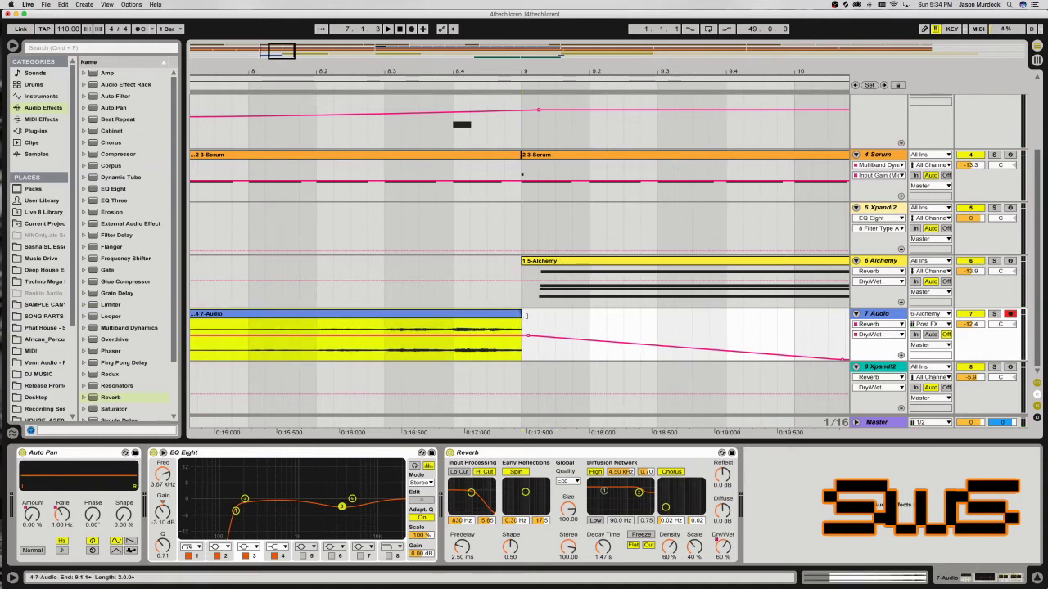
Move the reversed clip's sample start earlier, shorten the clip to end just past bar 9 at 9.1.2, and play from the clip.
double_click(499, 317)
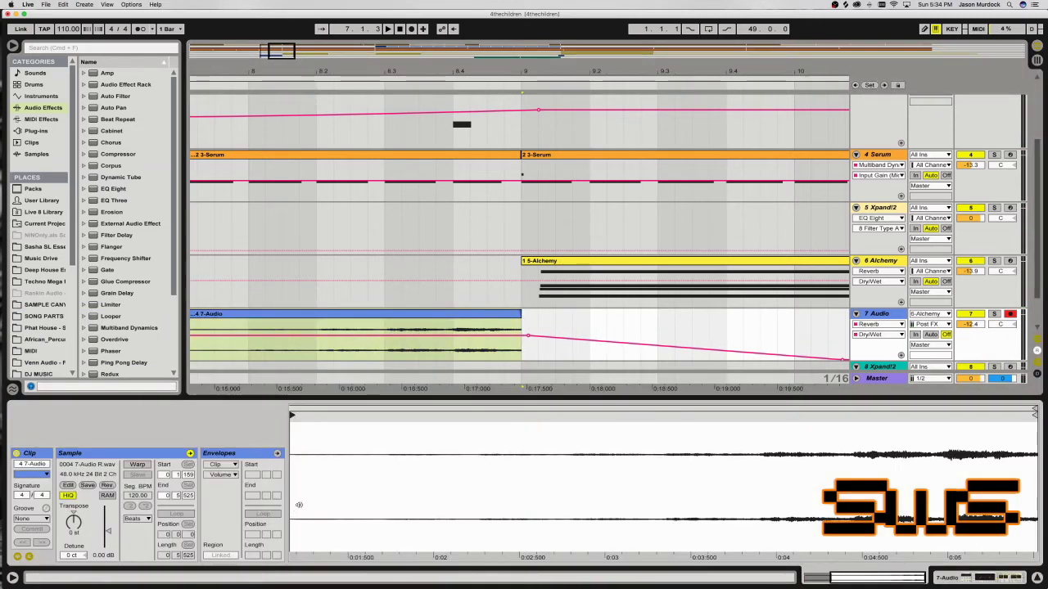
drag(295, 418, 443, 421)
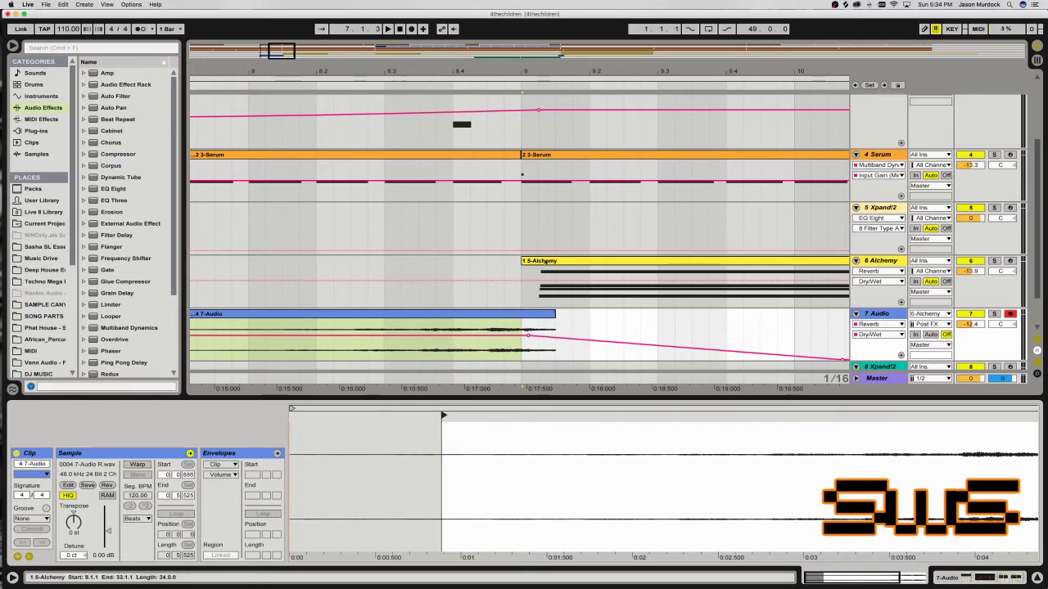
drag(555, 321, 541, 315)
click(542, 278)
key(space)
click(423, 324)
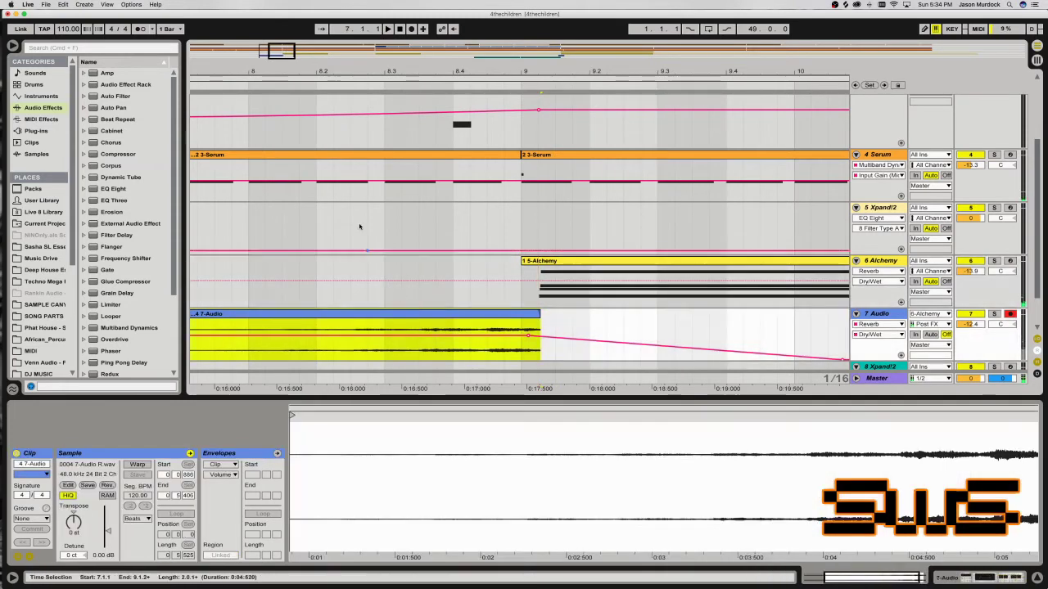
Raise the starting level of track 6's Auto Filter frequency automation at bar 9, and play from bar 7.
key(minus)
key(minus)
key(minus)
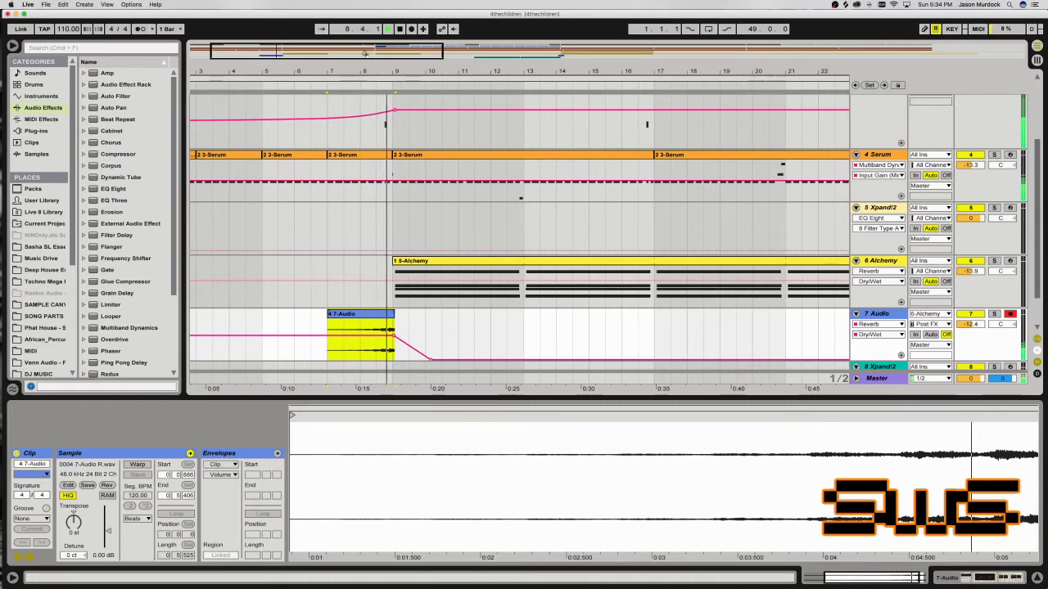
key(minus)
key(minus)
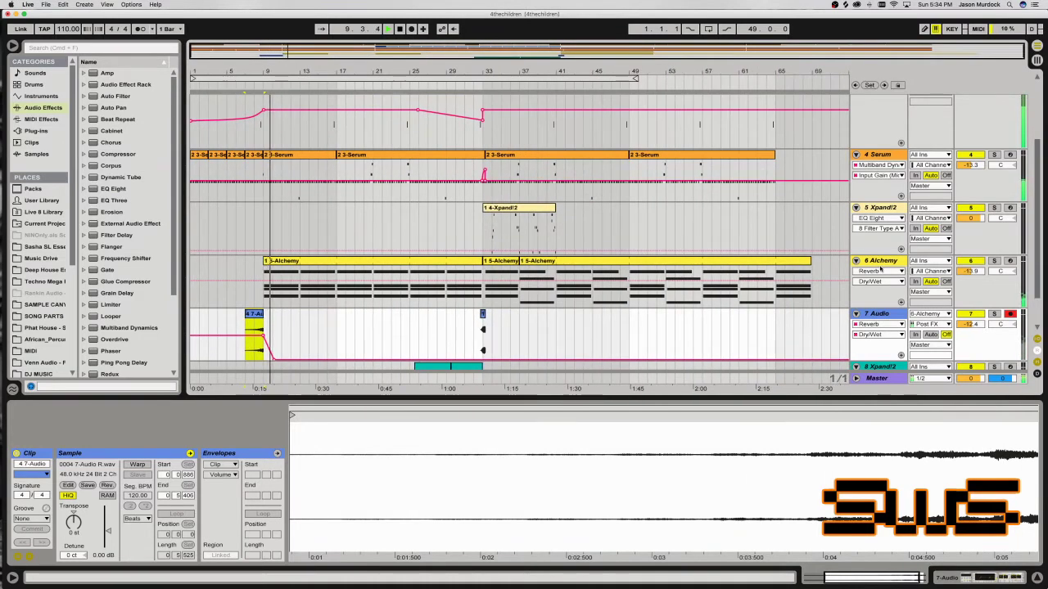
click(879, 271)
click(873, 316)
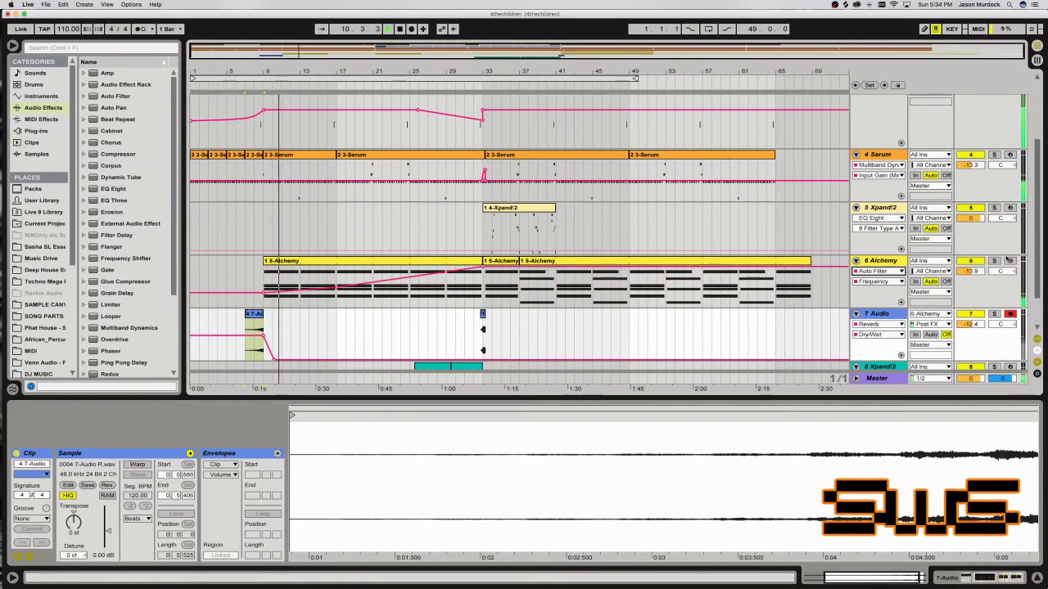
click(263, 292)
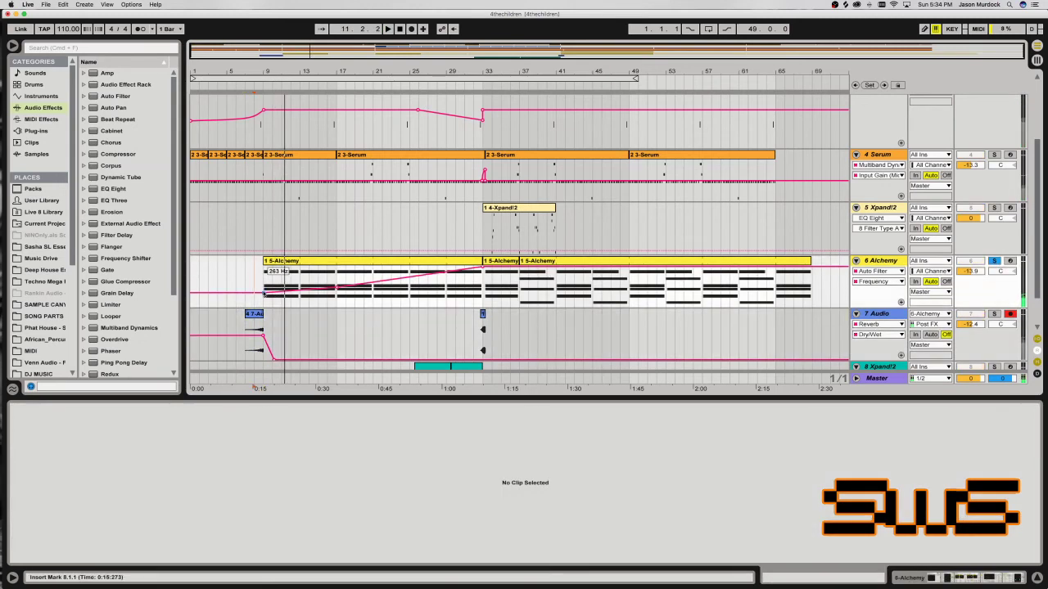
drag(264, 292, 265, 285)
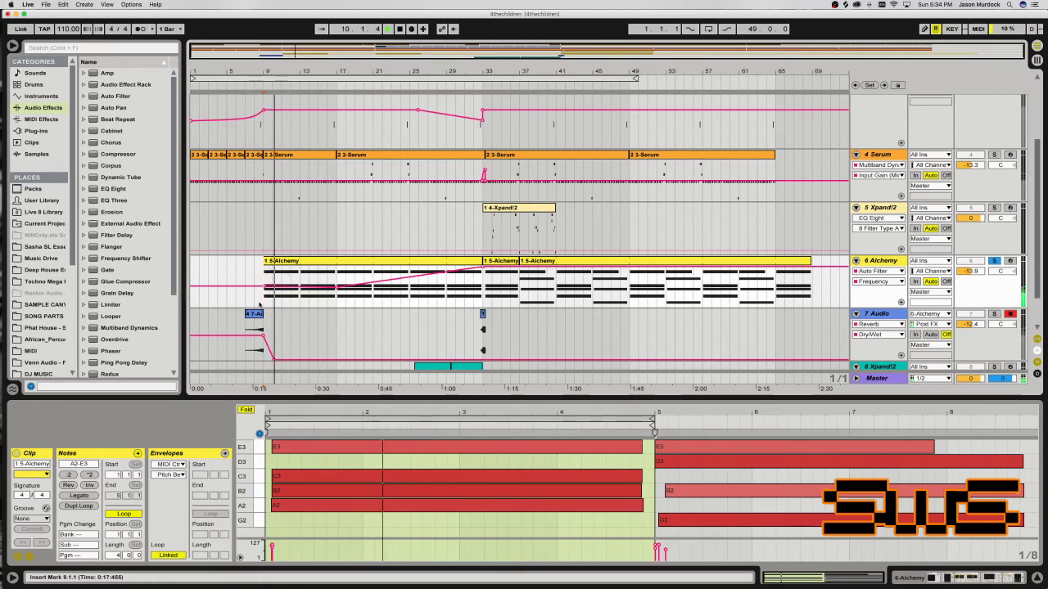
click(254, 315)
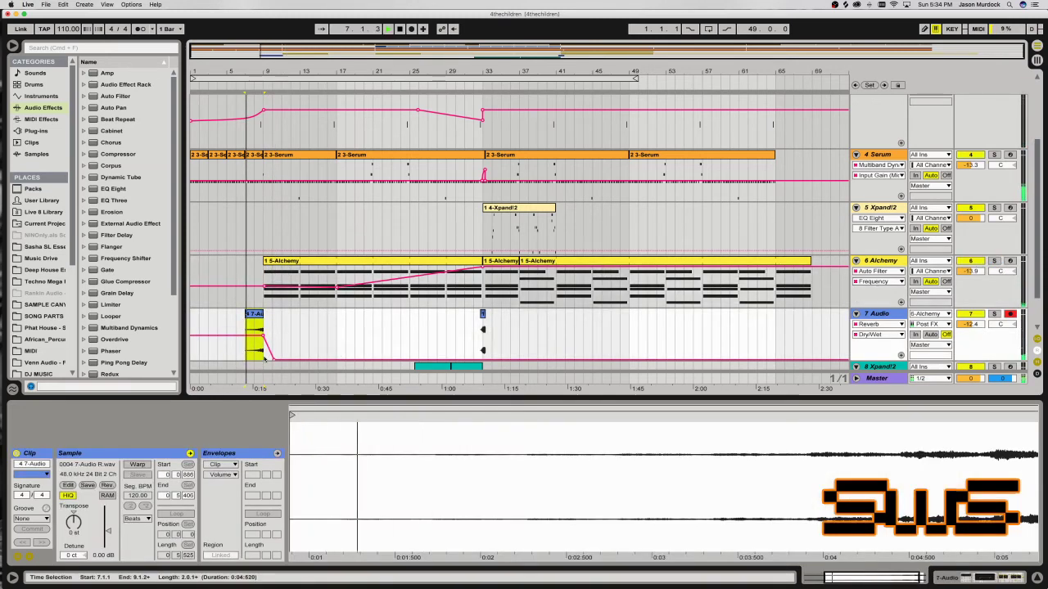
Copy the reversed clip from bar 7 to bar 23, shaping its reverb dry/wet to rise to 60% at bar 25 and fall to zero near bar 27.
mouse_move(304, 78)
mouse_down()
mouse_move(313, 99)
mouse_move(304, 79)
mouse_up()
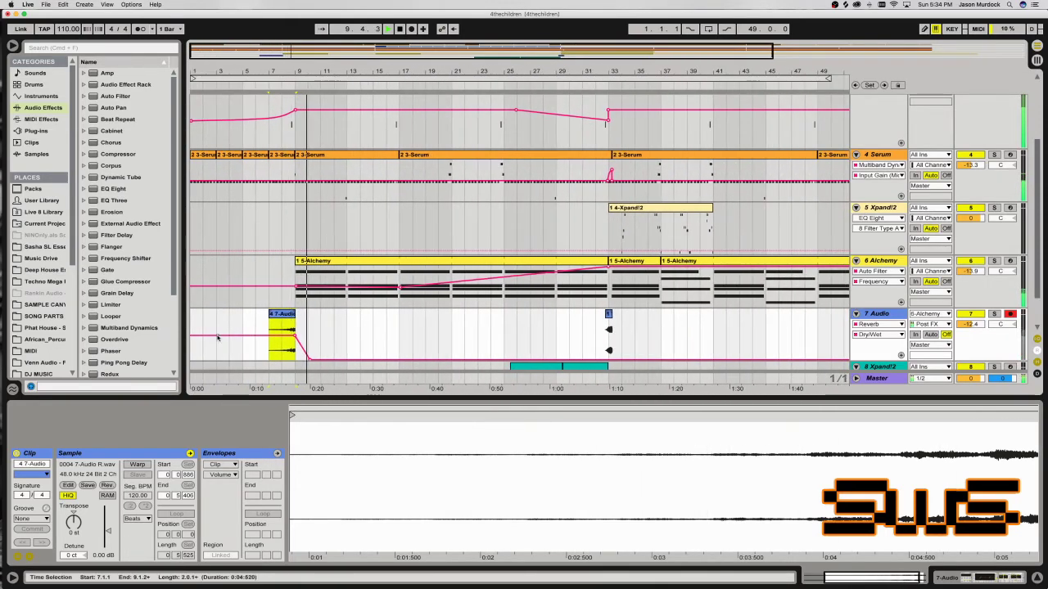
click(291, 353)
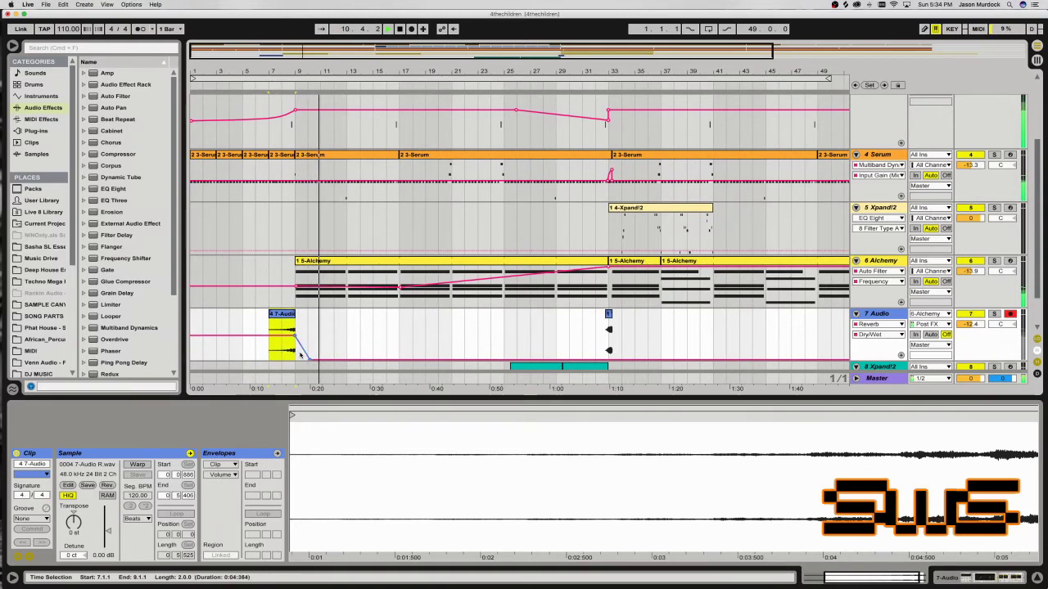
click(479, 345)
key(super+v)
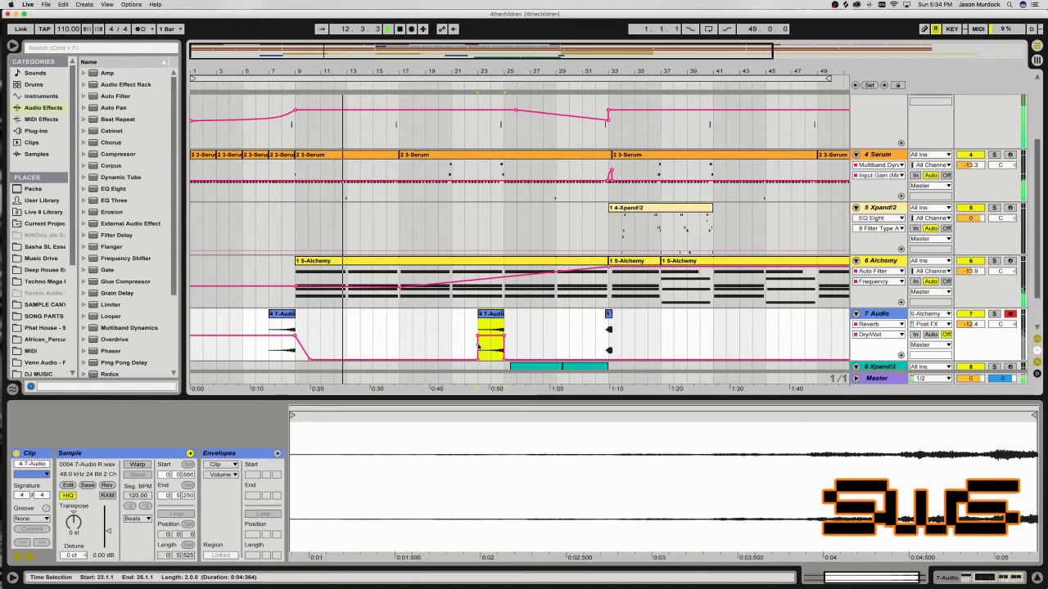
mouse_move(479, 337)
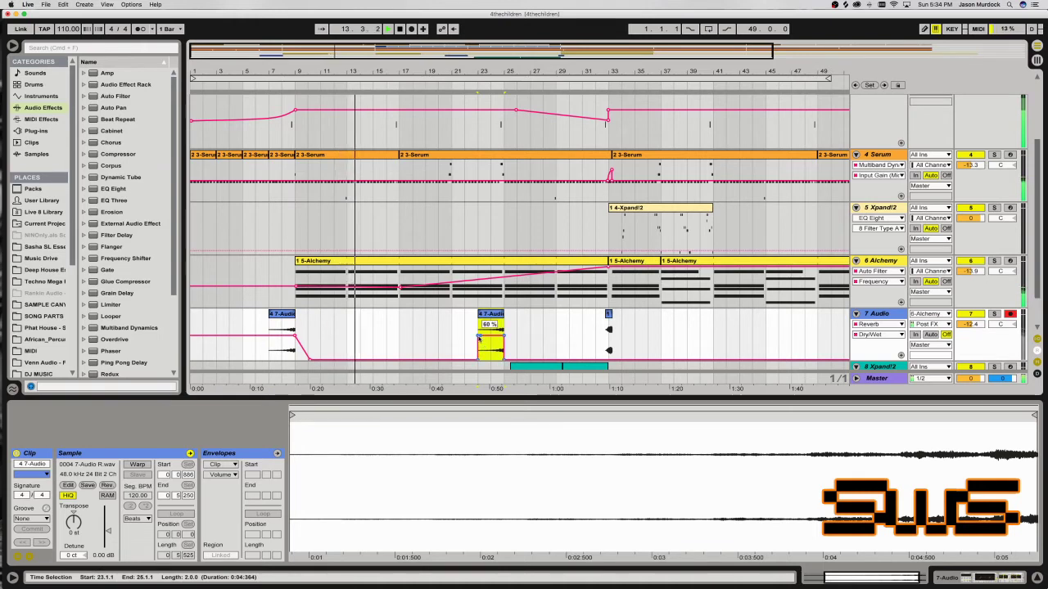
drag(504, 362, 508, 361)
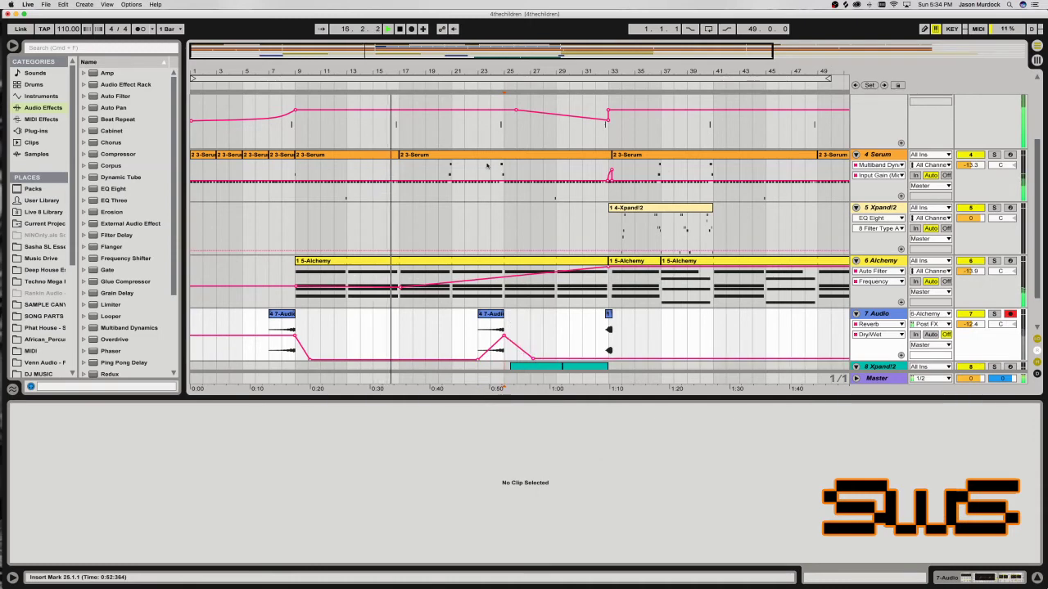
Fold the Bass Pong, Serum, Xpand!2 and Alchemy tracks, numbers 3 to 6.
key(minus)
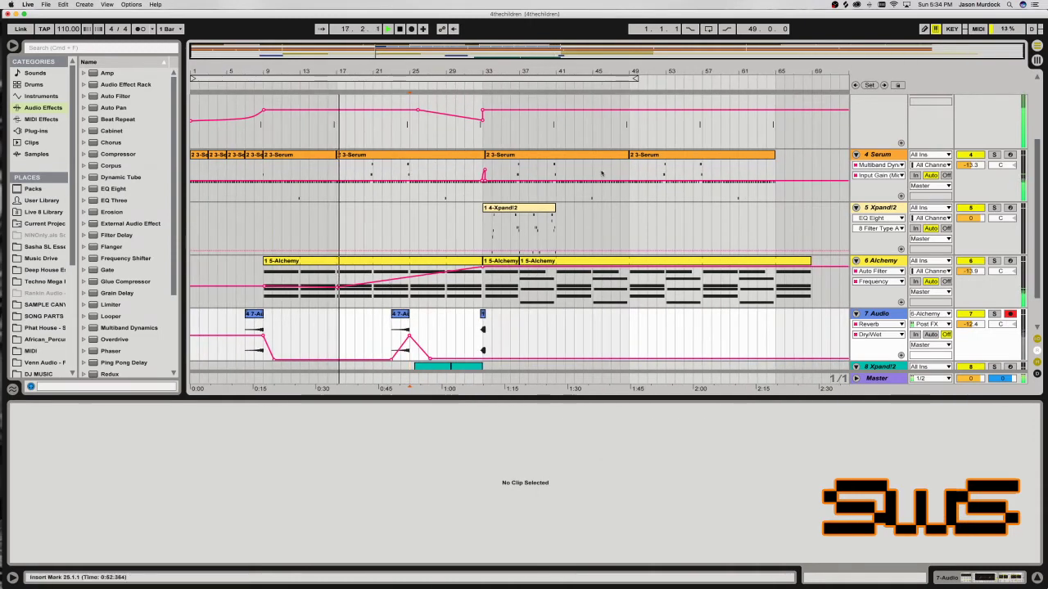
scroll(856, 174, up, 3)
click(856, 164)
click(856, 176)
click(856, 188)
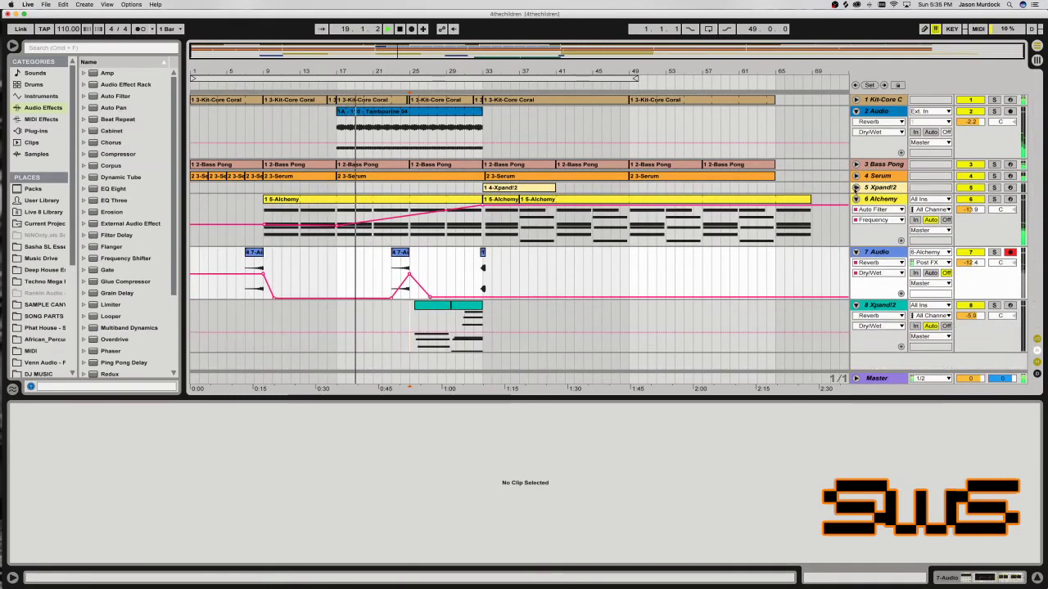
click(855, 199)
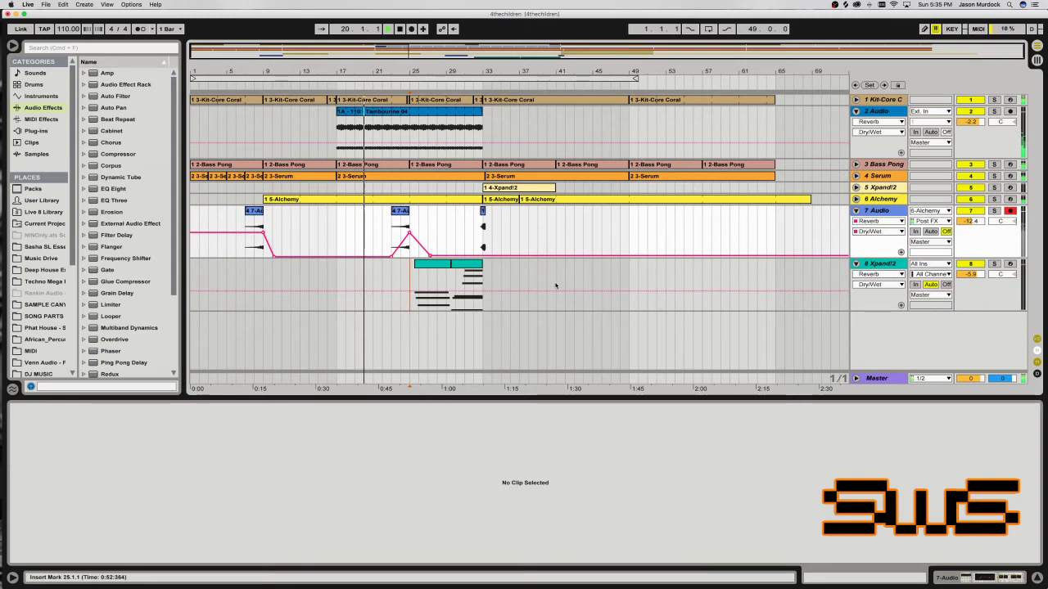
Solo track 7, play the reversed clip at bar 7, and set the track volume to -11.6 dB.
drag(336, 52, 292, 53)
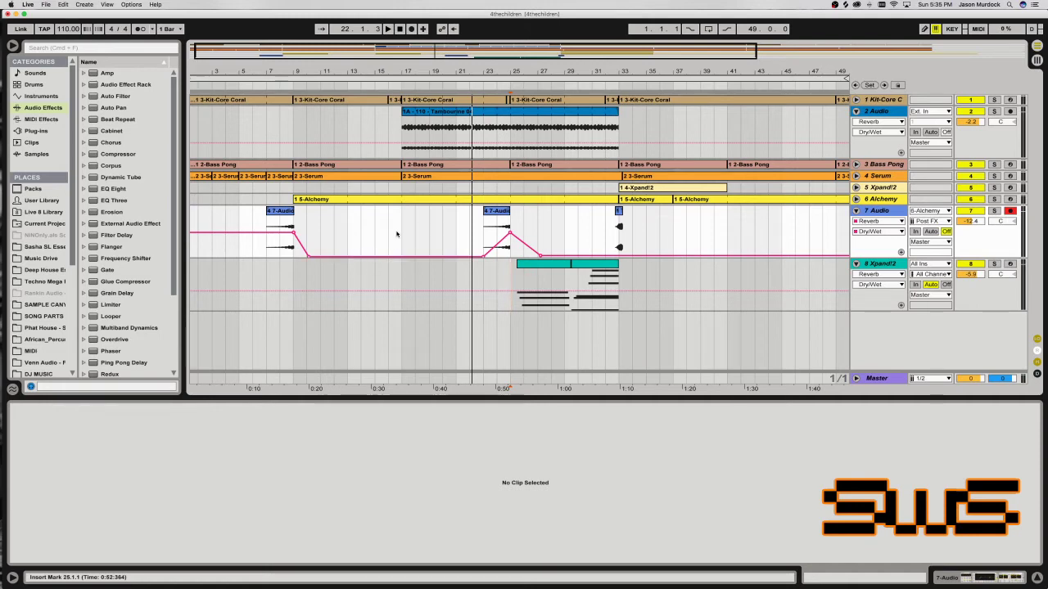
click(495, 213)
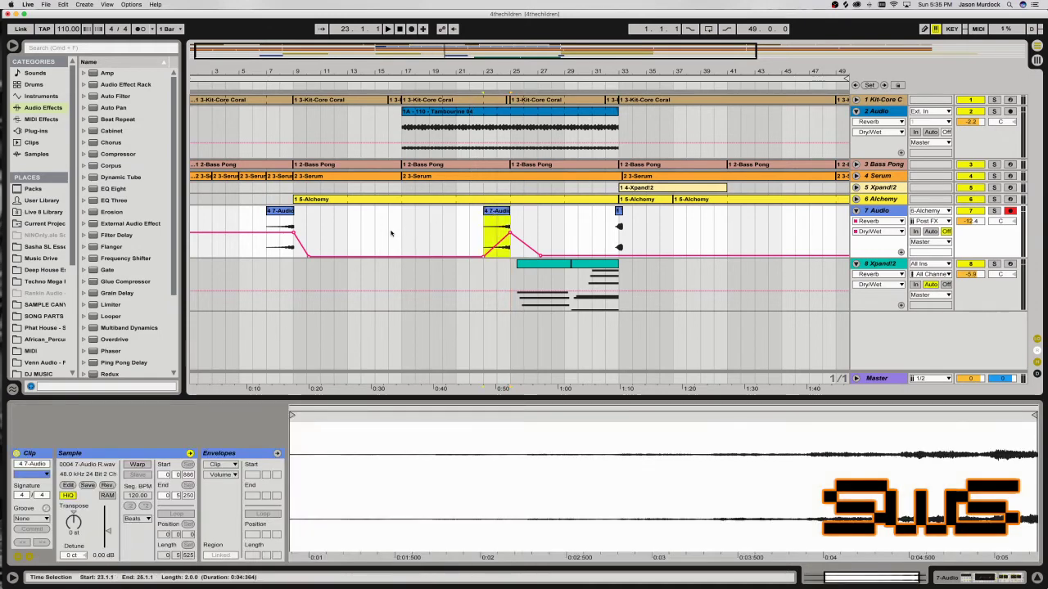
click(391, 233)
click(267, 215)
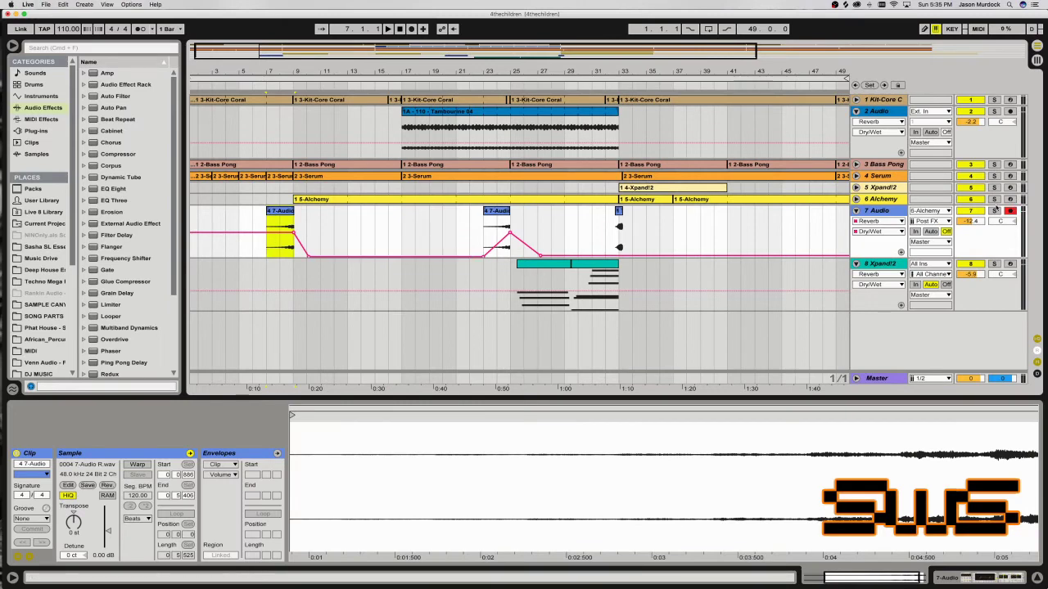
click(994, 211)
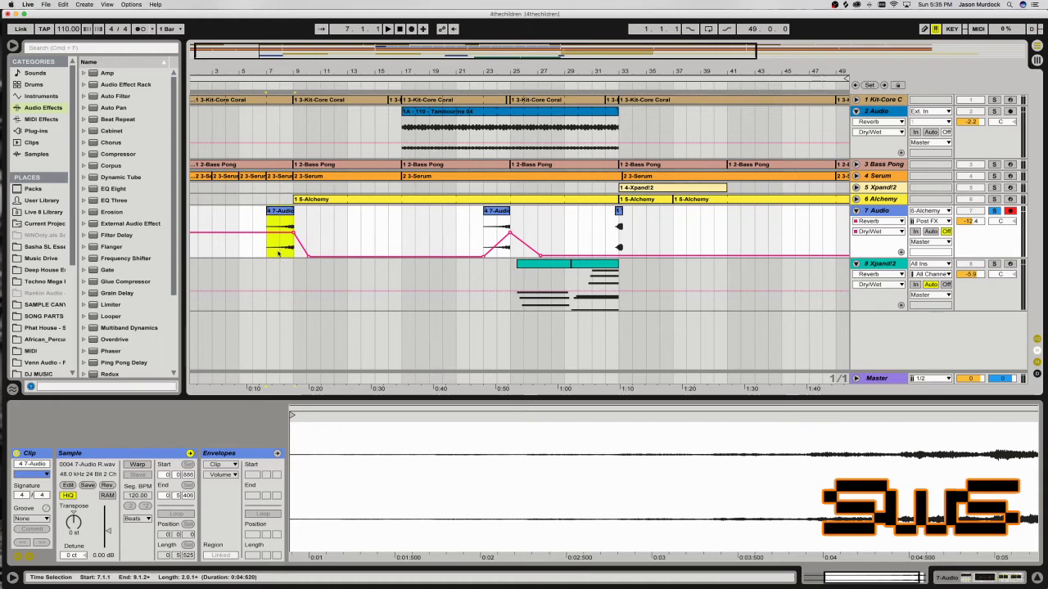
key(space)
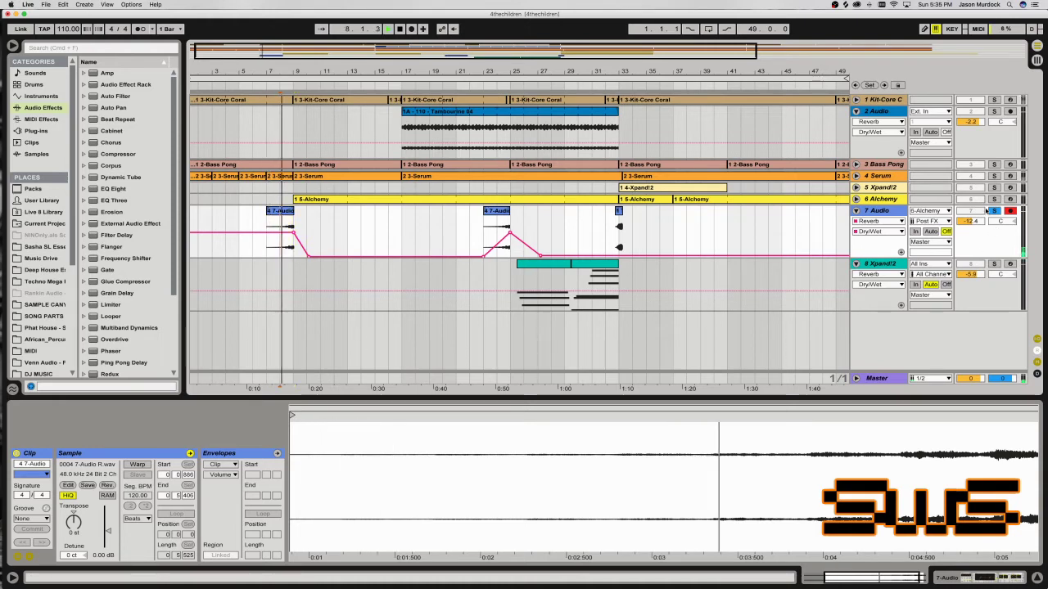
drag(970, 222, 970, 221)
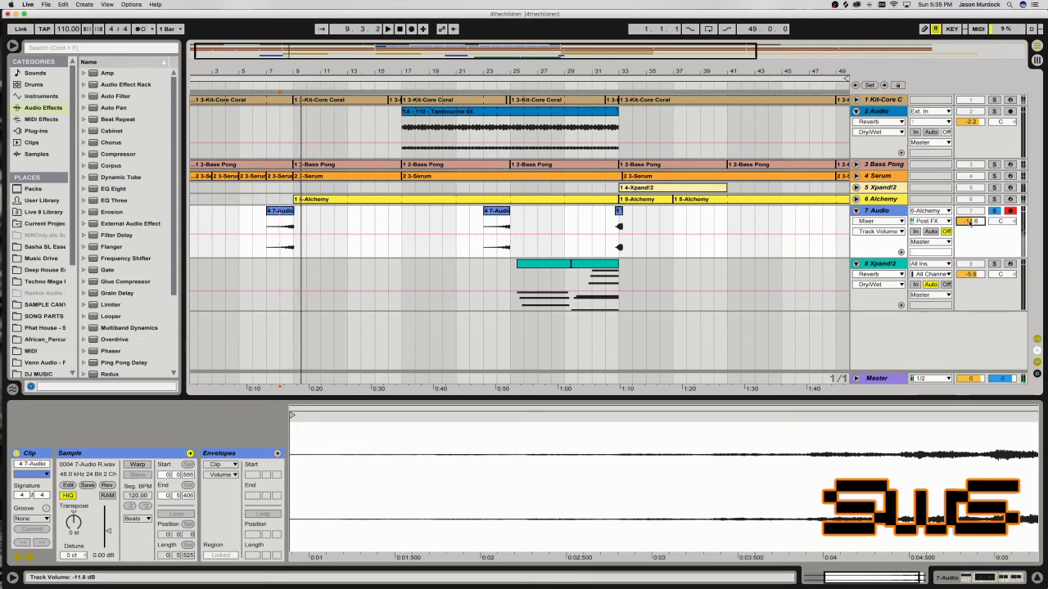
Unsolo and disarm track 7, and play the full mix from bar 8.
click(995, 212)
click(1011, 211)
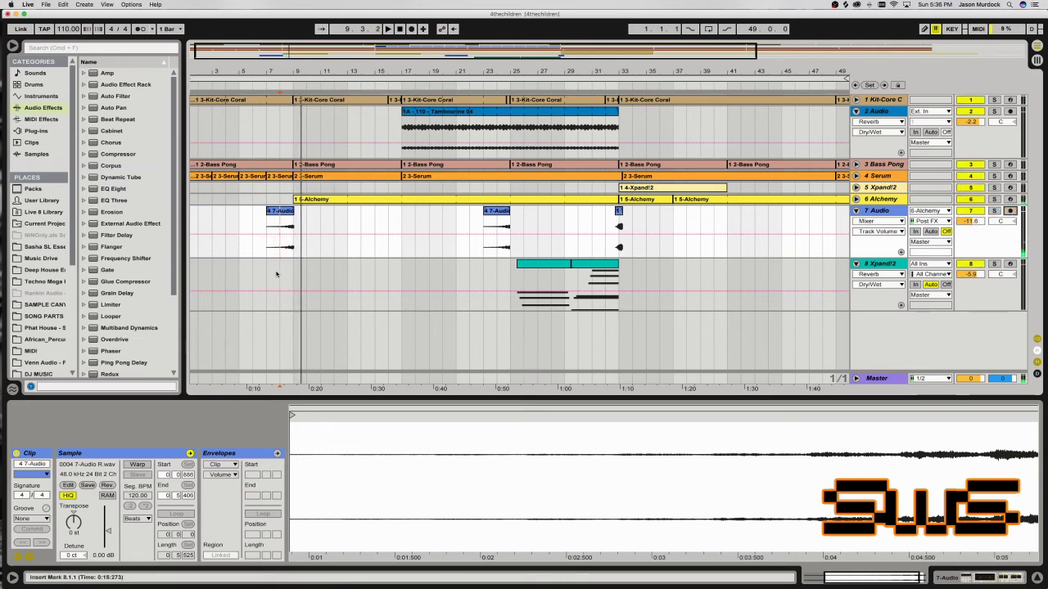
key(space)
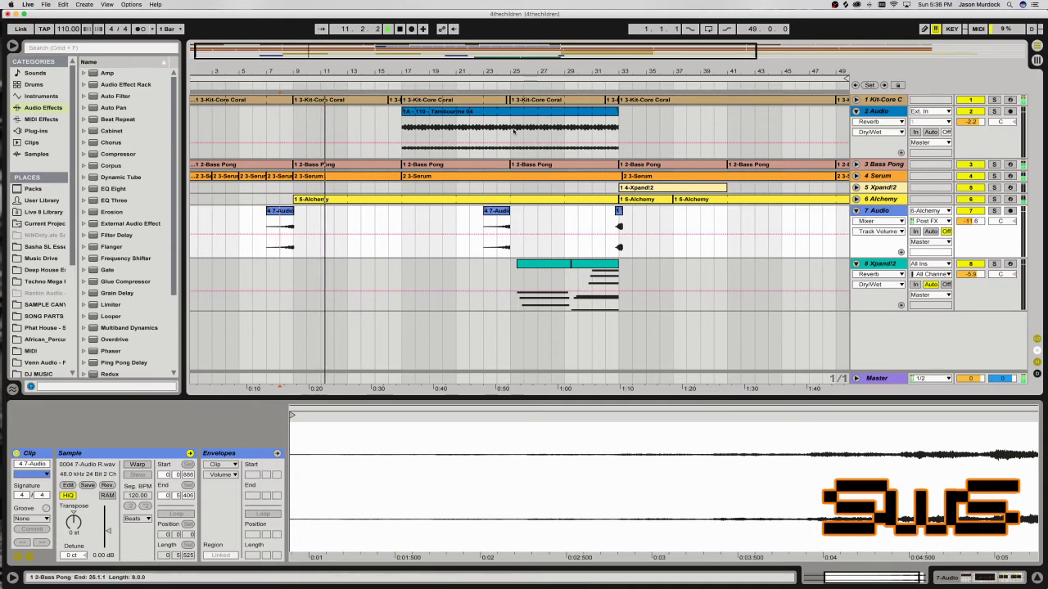
Unfold track 6 Alchemy and set track 7's audio source to No Input.
key(Right)
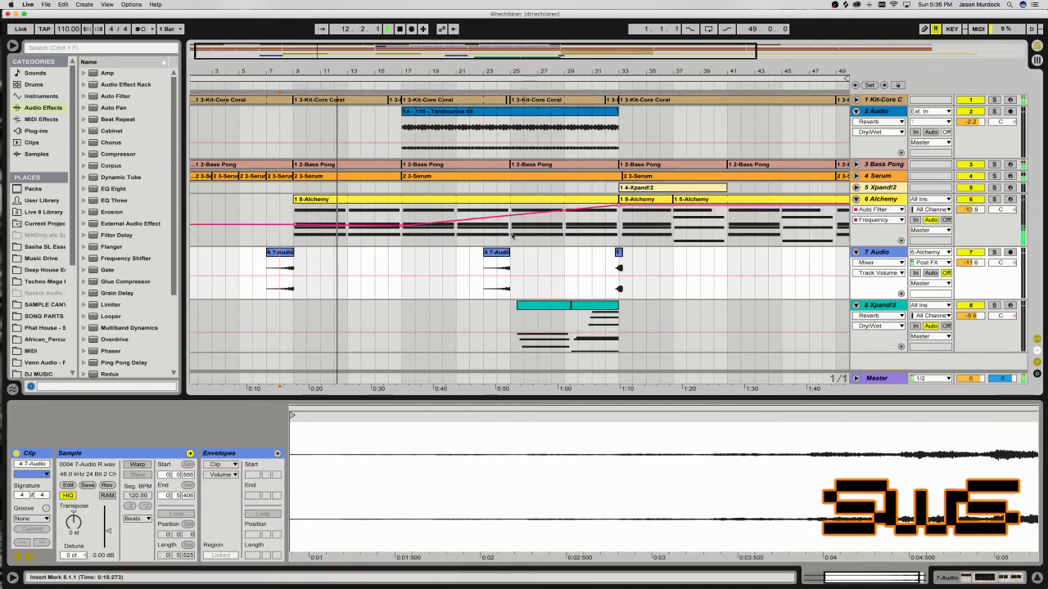
key(Down)
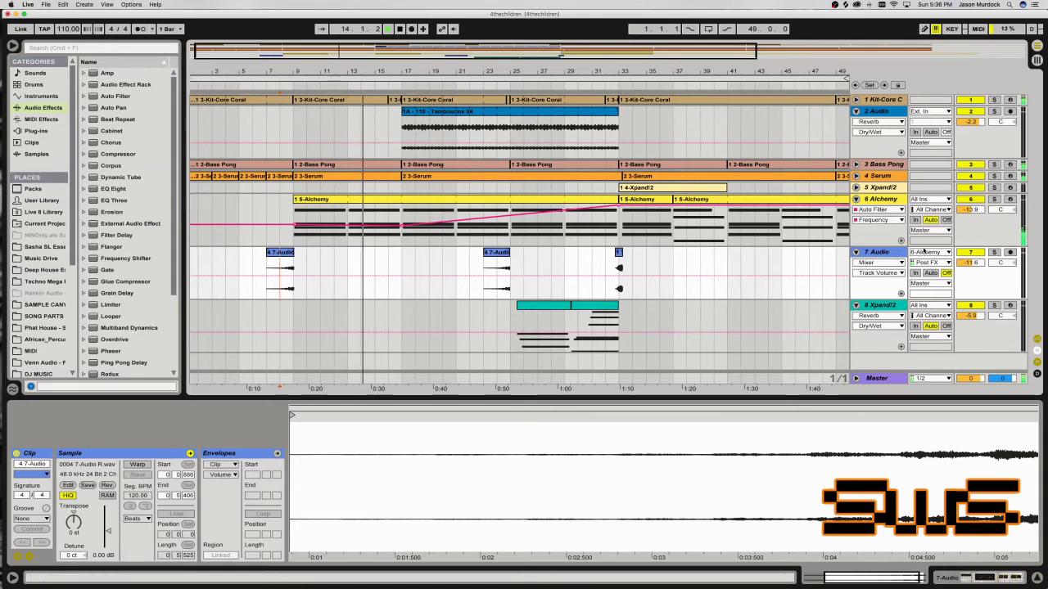
click(930, 253)
click(925, 361)
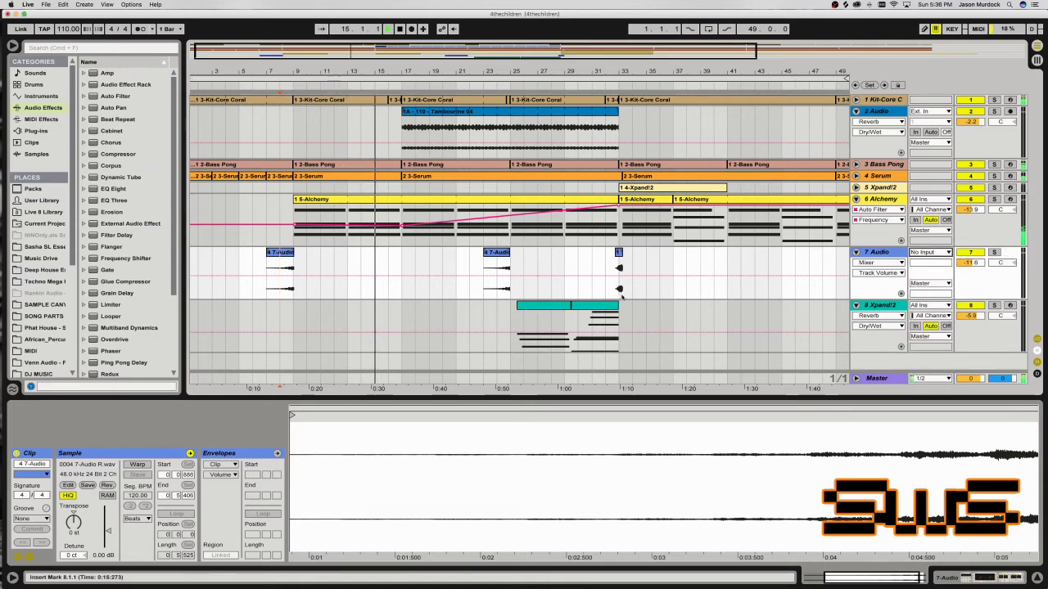
Automate track 7's Auto Pan Device On to stay off and switch on just before bar 27.
click(518, 260)
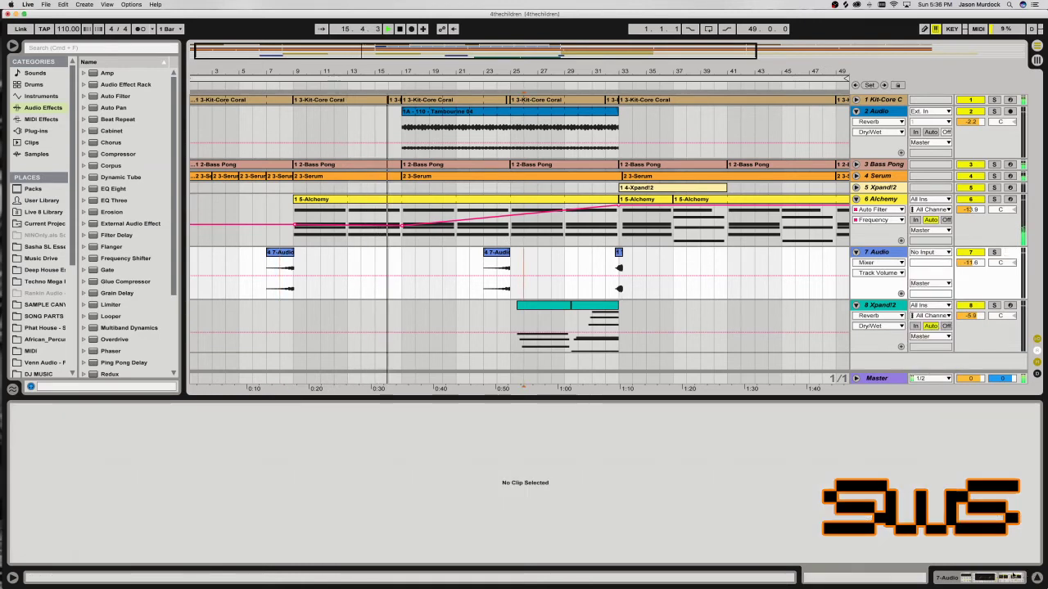
click(972, 570)
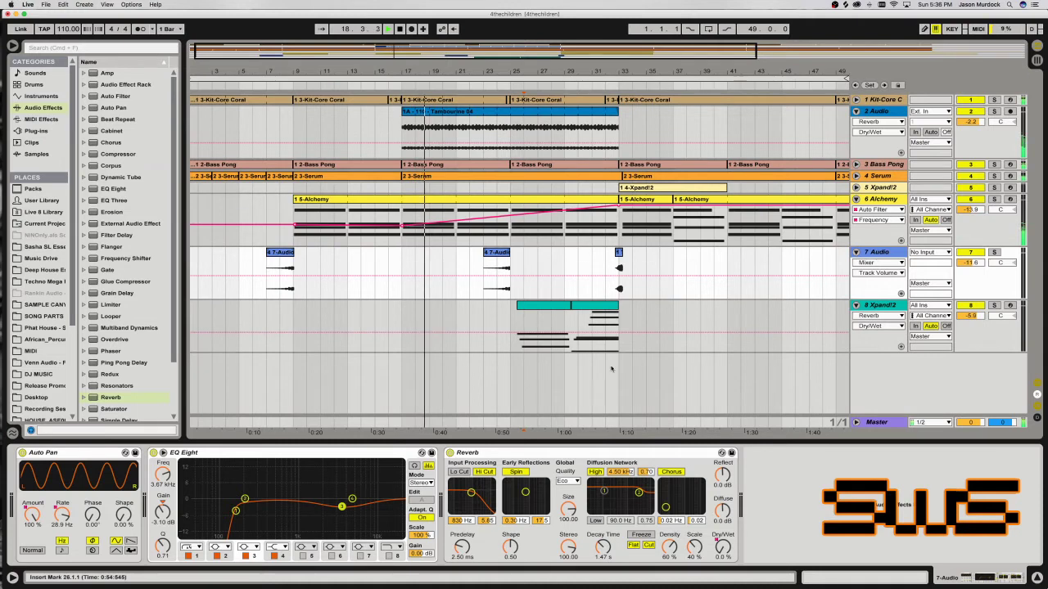
click(94, 455)
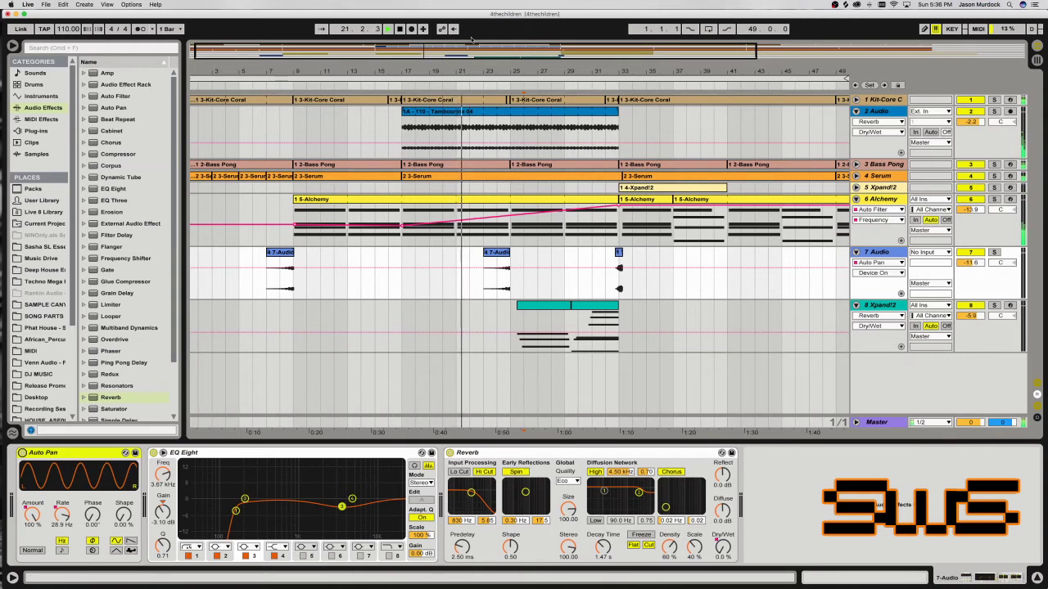
click(521, 286)
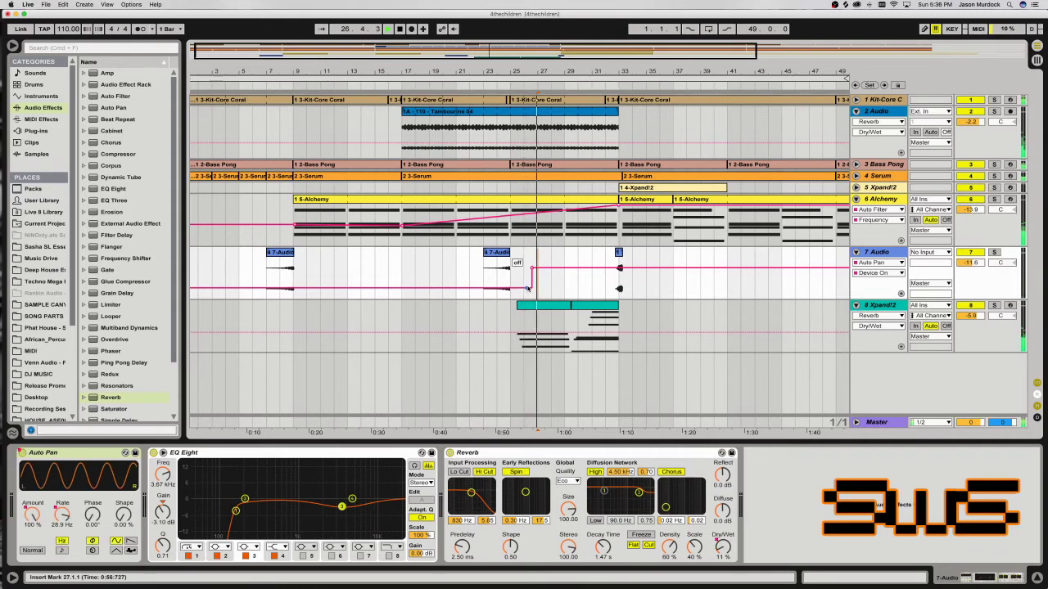
Fold tracks 7 Audio, 8 Xpand!2 and 6 Alchemy, and show the whole arrangement.
click(857, 252)
click(856, 263)
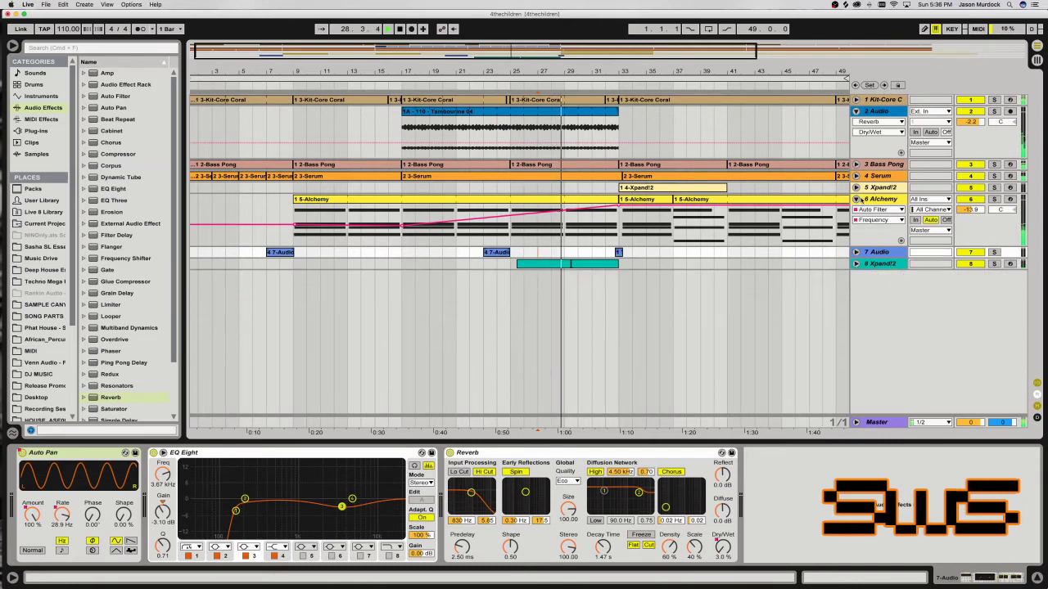
click(856, 199)
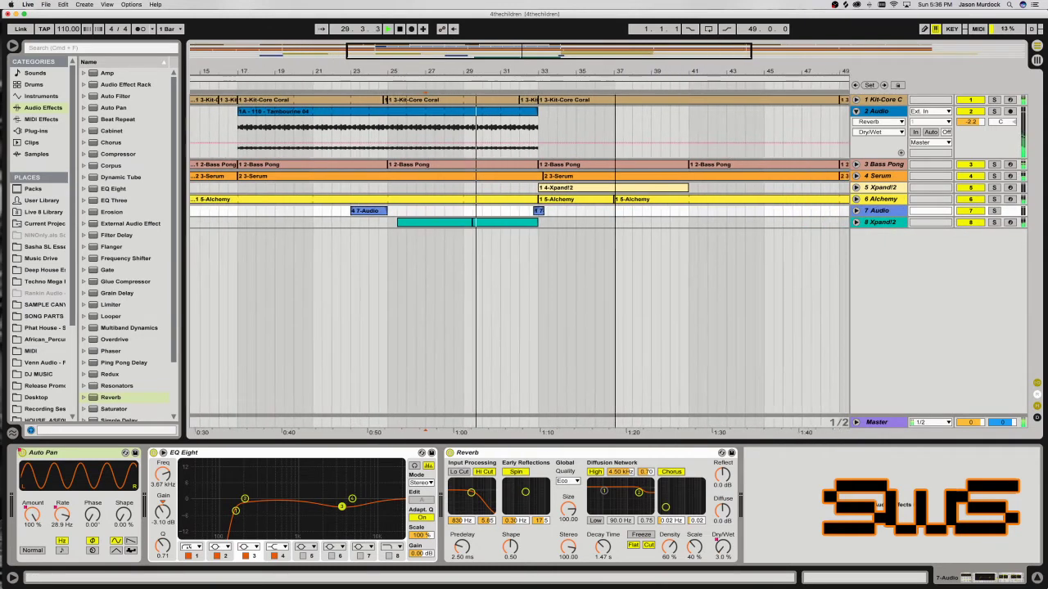
key(plus)
drag(584, 47, 547, 41)
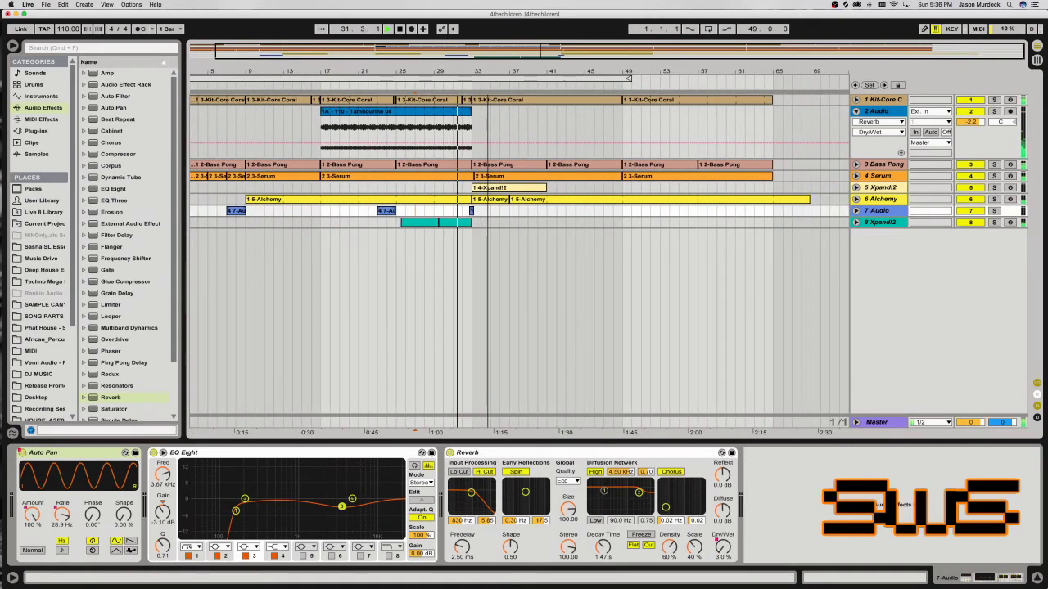
Browse SAMPLE CANYON to the Dance FX 2 folder inside DMS, stop playback and audition its samples.
click(70, 47)
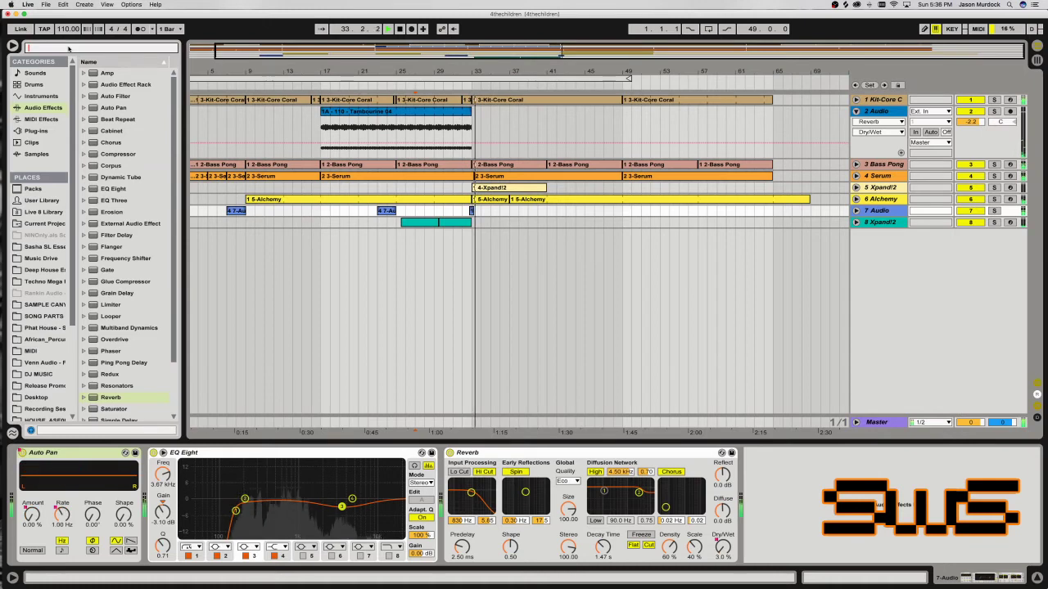
click(39, 304)
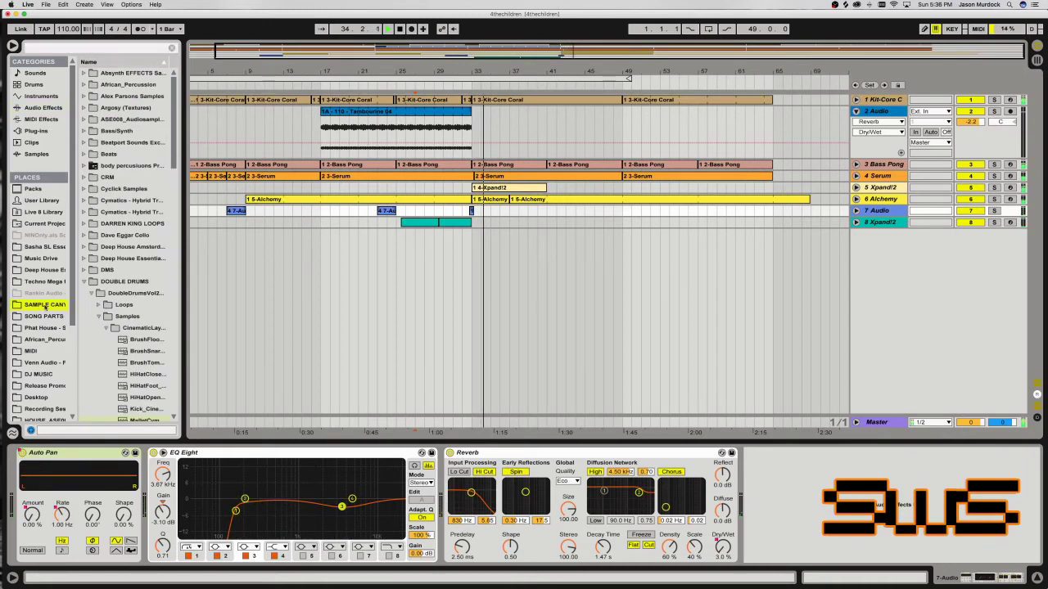
click(339, 323)
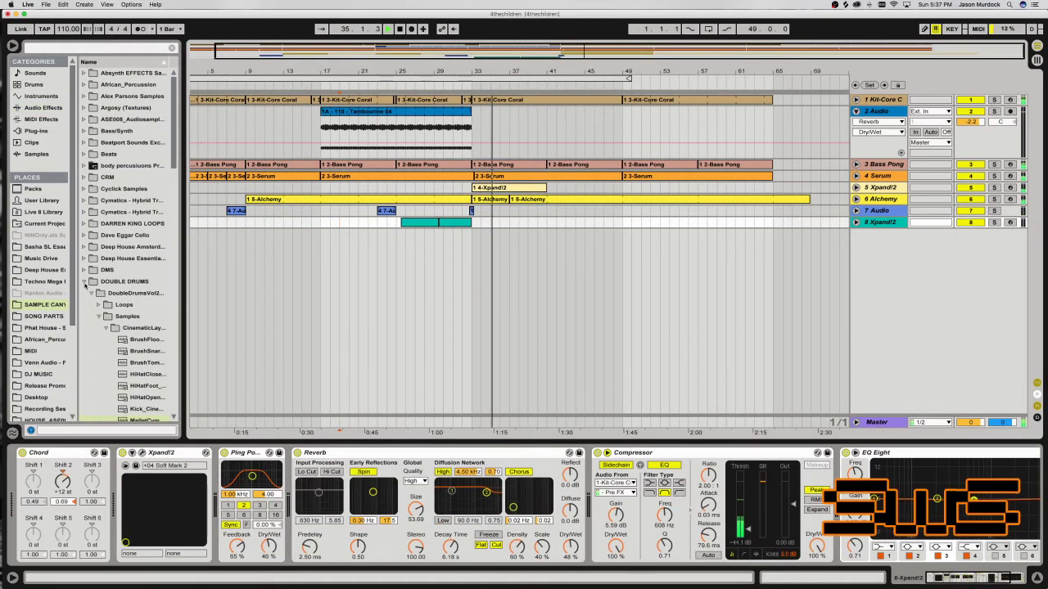
click(96, 304)
key(Up)
key(Right)
scroll(116, 333, down, 2)
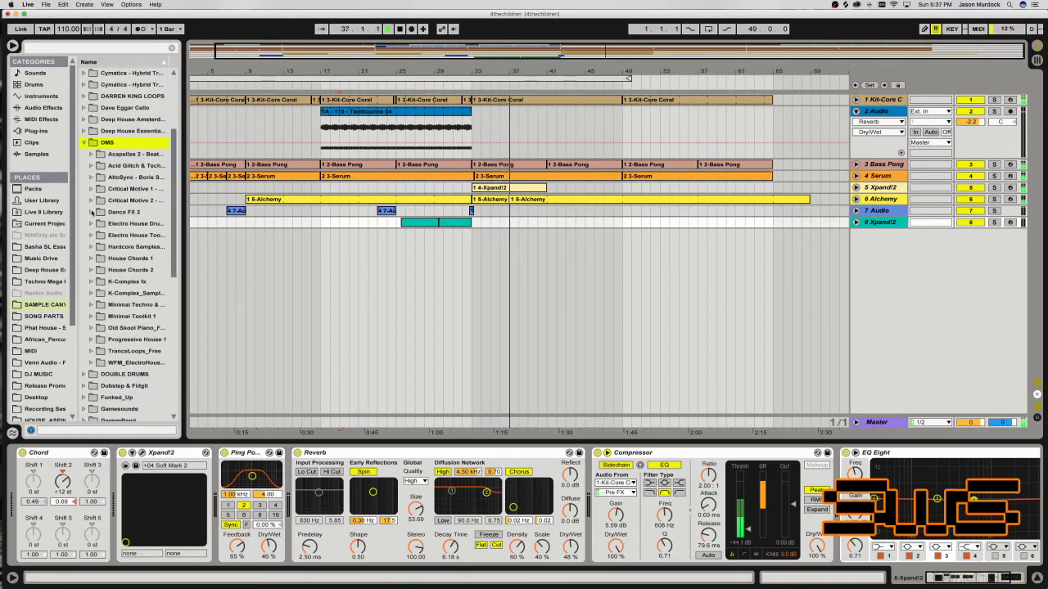
click(91, 212)
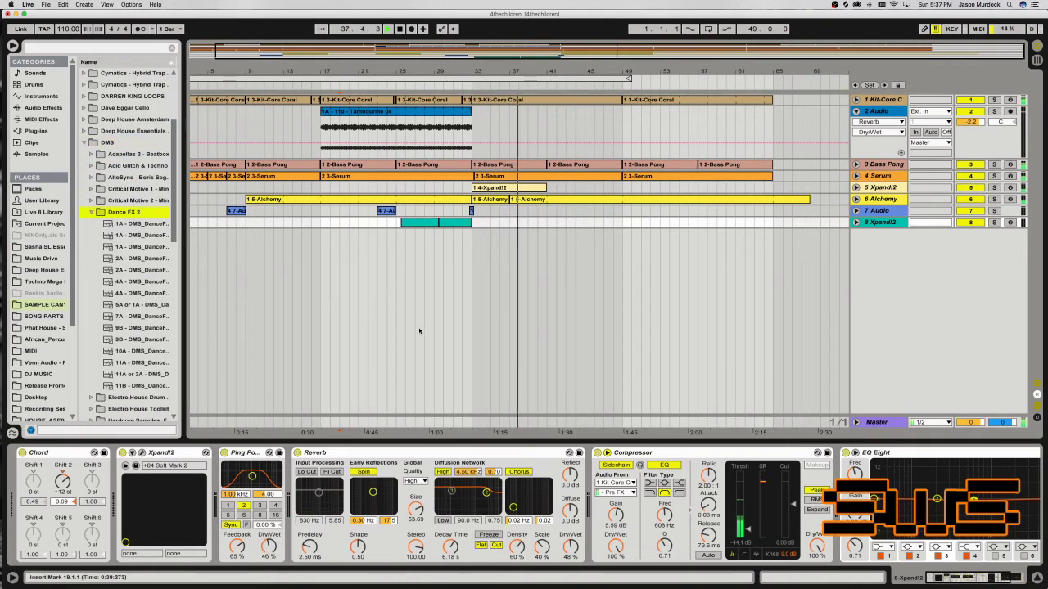
click(421, 391)
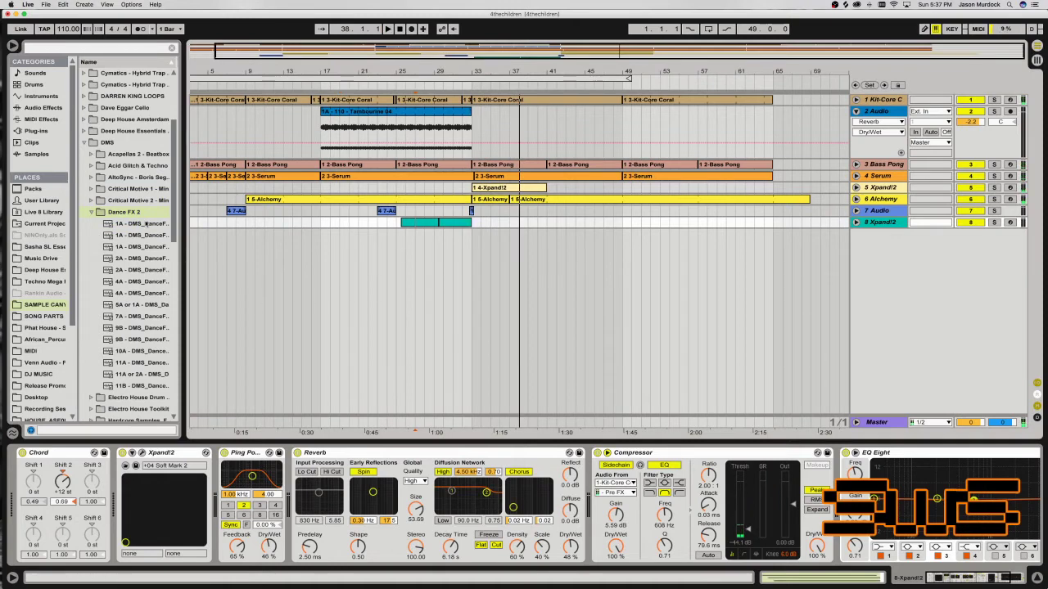
click(144, 224)
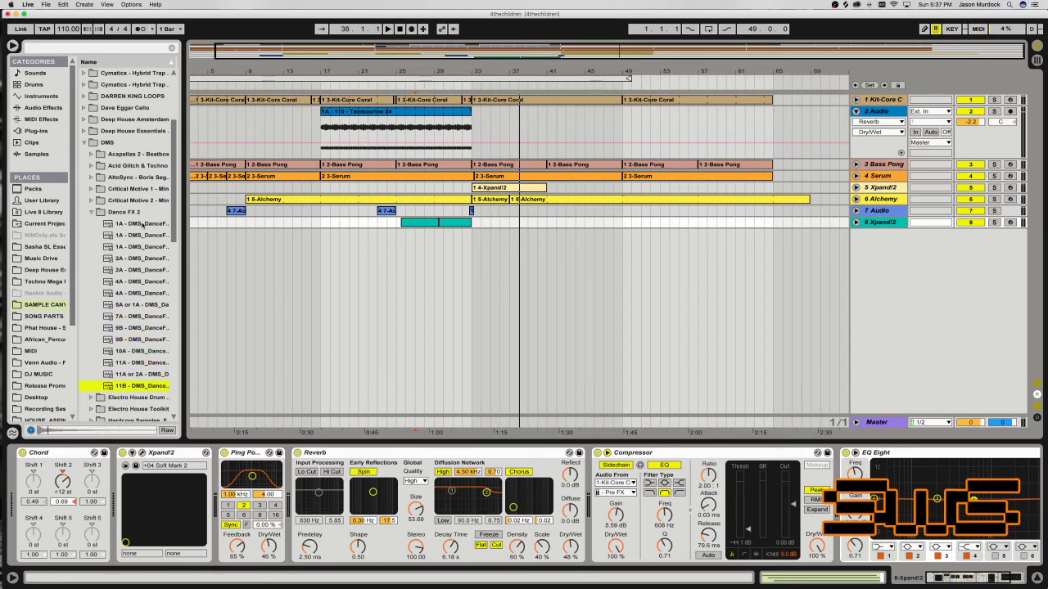
Close Dance FX 2 and open Short_Sweeps_and_Bubbles under Sasha SL Essentials 1, SE DISK 1, SSL FX.
click(90, 213)
scroll(93, 246, down, 10)
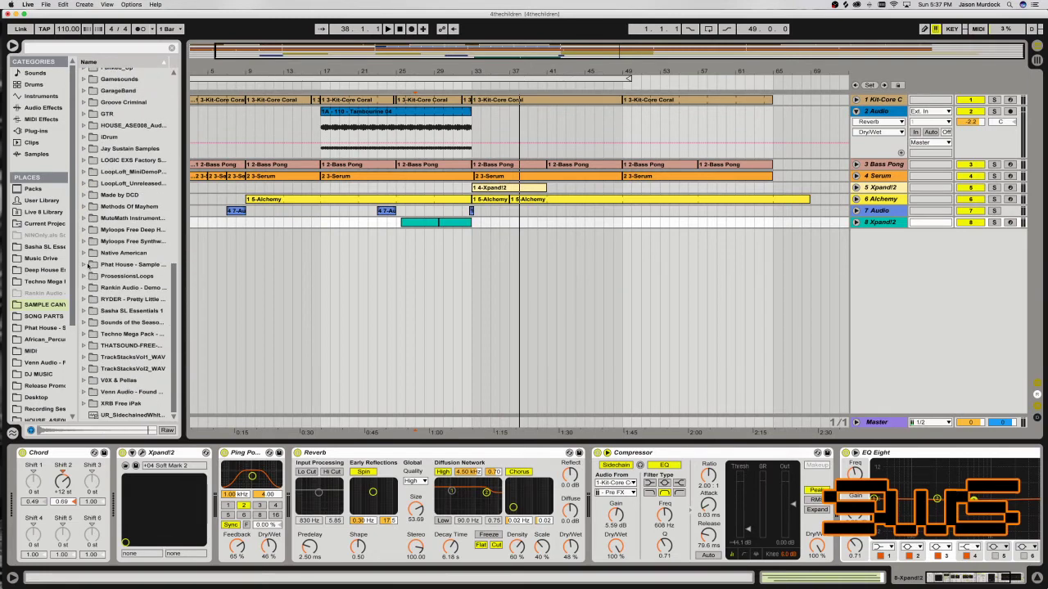
click(90, 312)
click(92, 334)
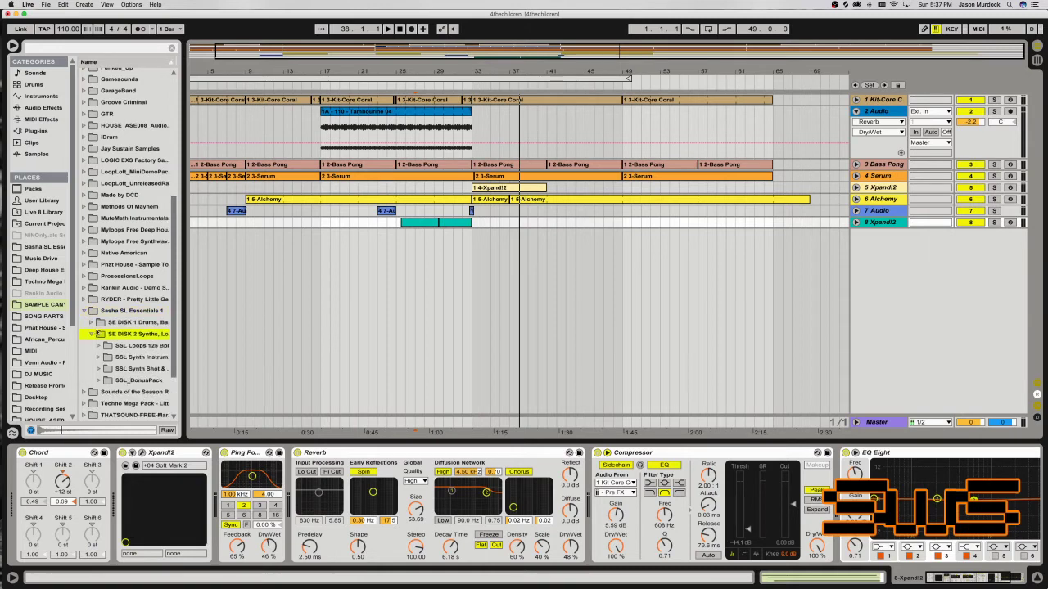
click(96, 325)
click(106, 357)
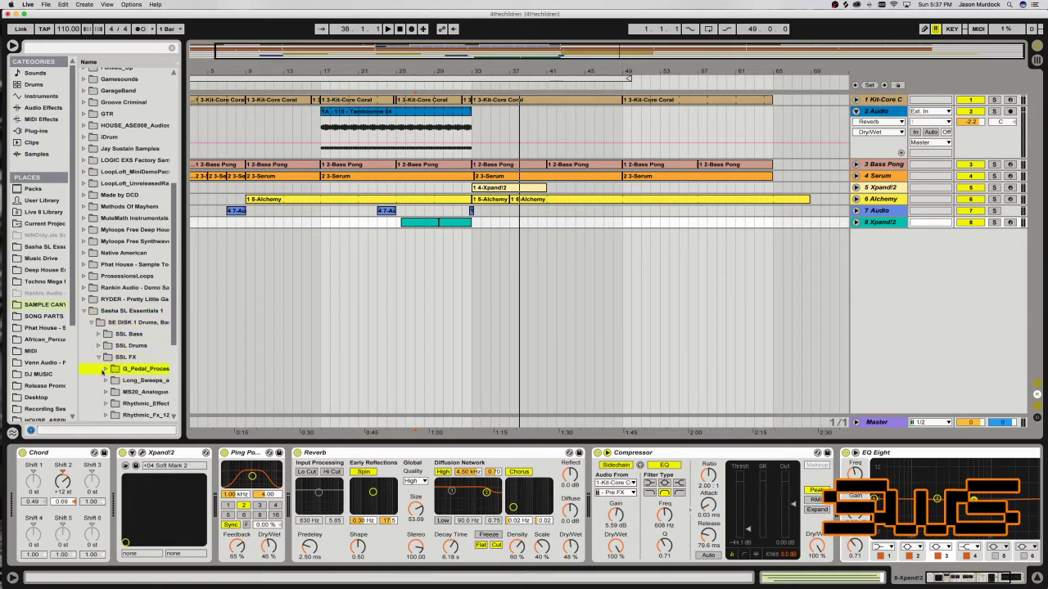
scroll(105, 370, down, 5)
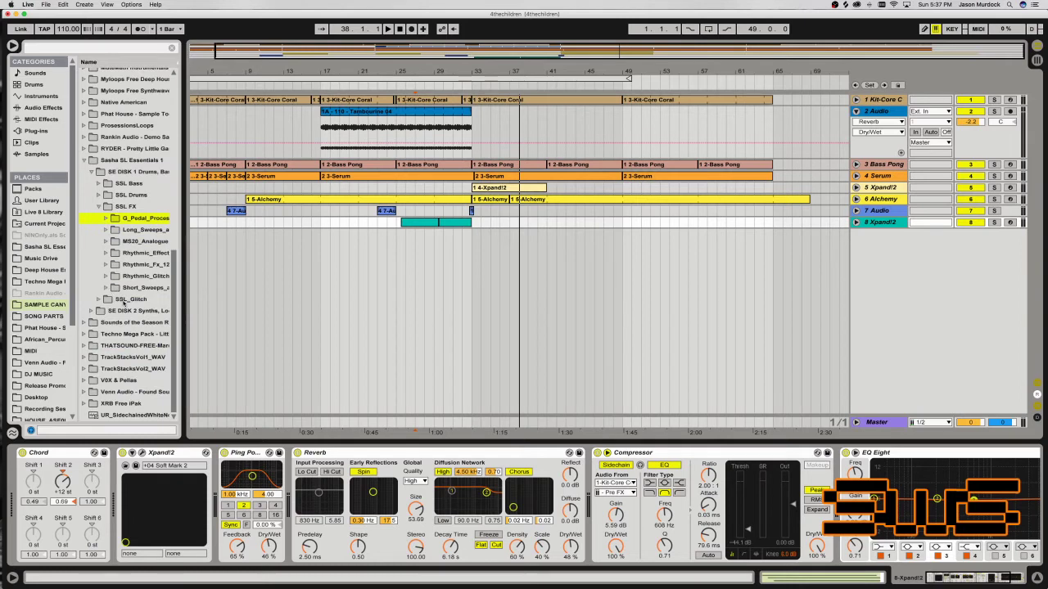
click(120, 300)
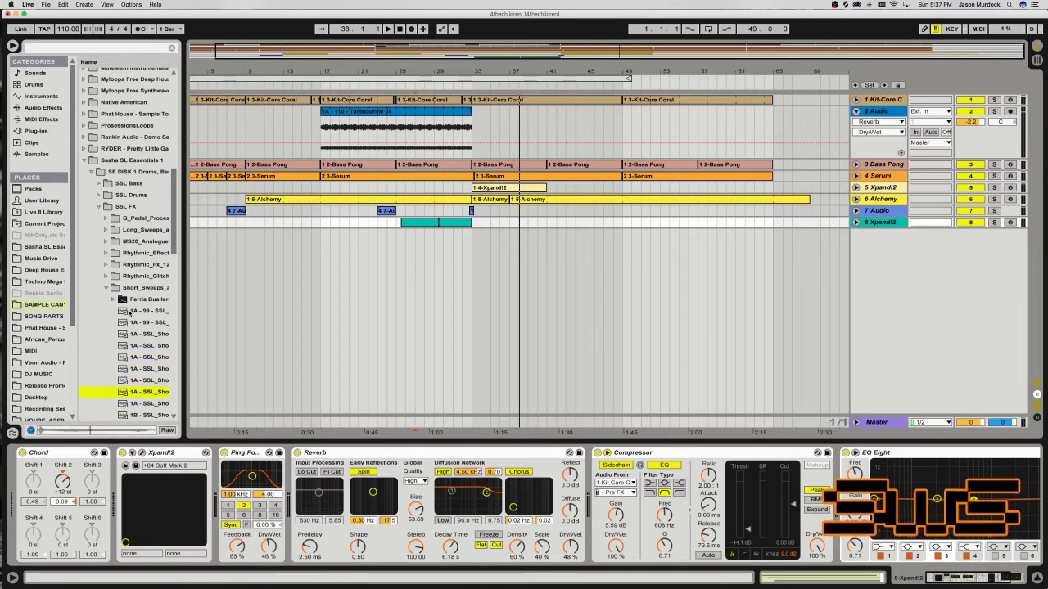
Audition the Short_Sweeps_and_Bubbles samples one after another, from the 1A sounds through to the 5A sounds.
key(Down)
key(Down)
key(Down)
key(Down)
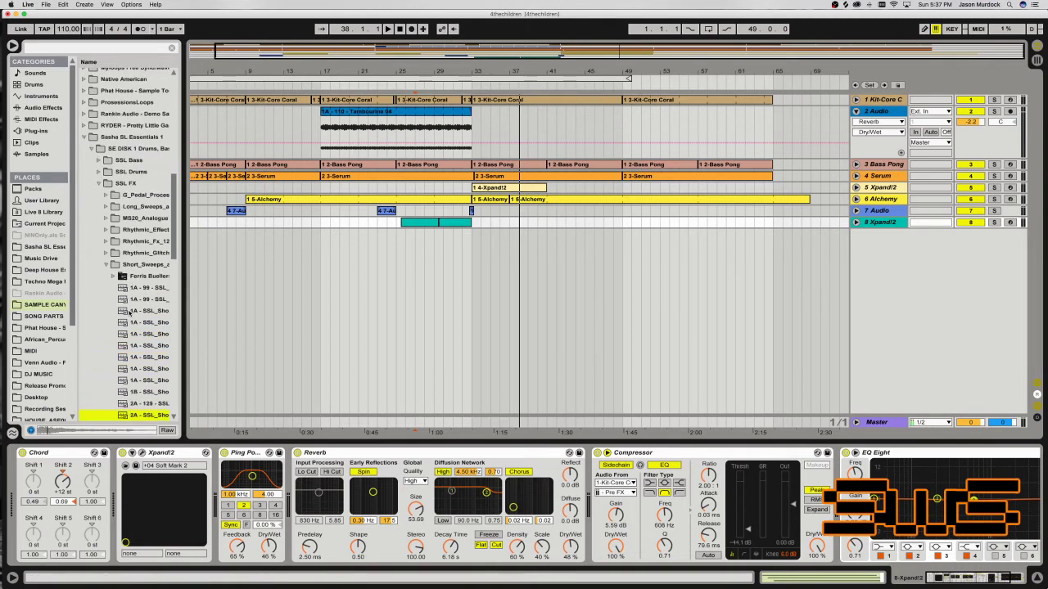
key(Down)
key(Down)
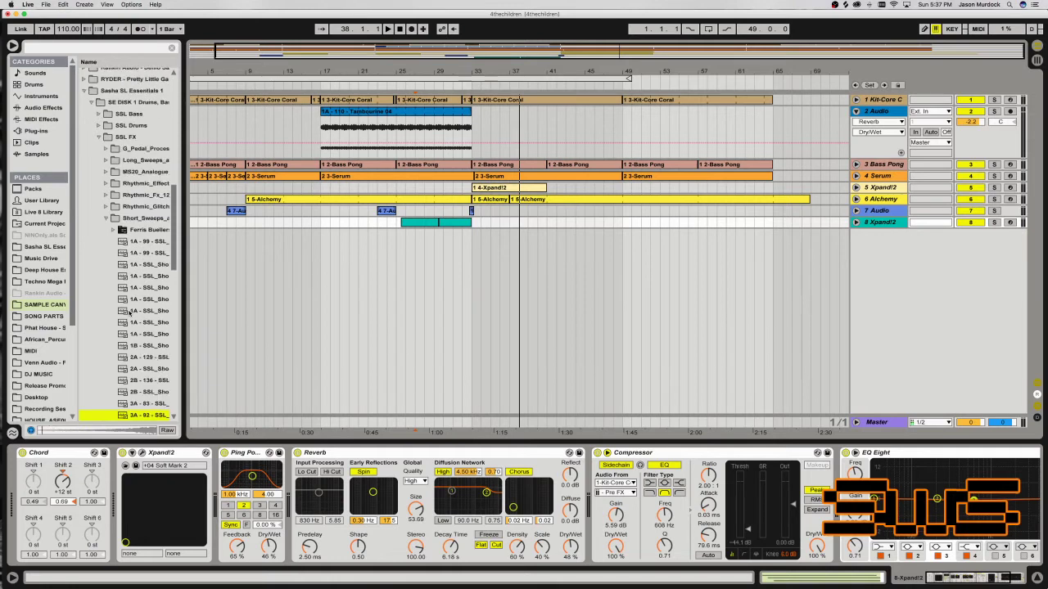
key(Down)
key(Down)
key(Down)
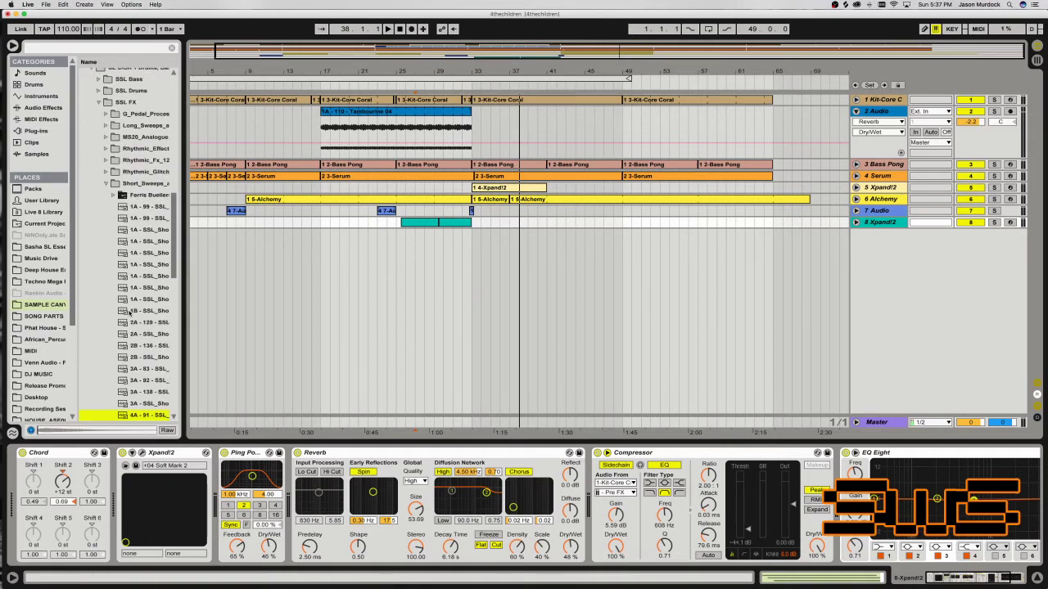
key(Down)
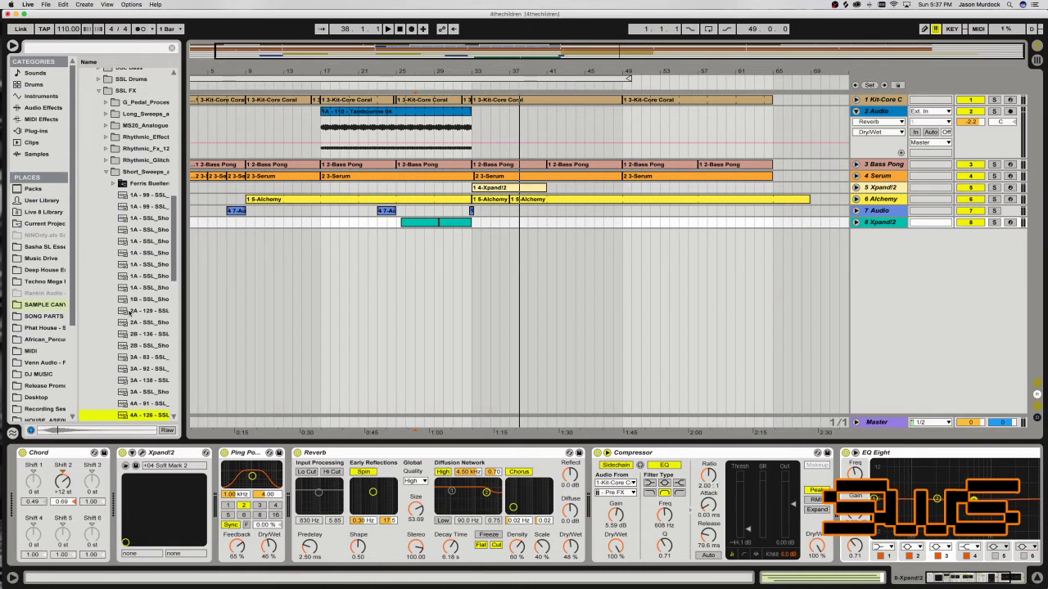
key(Down)
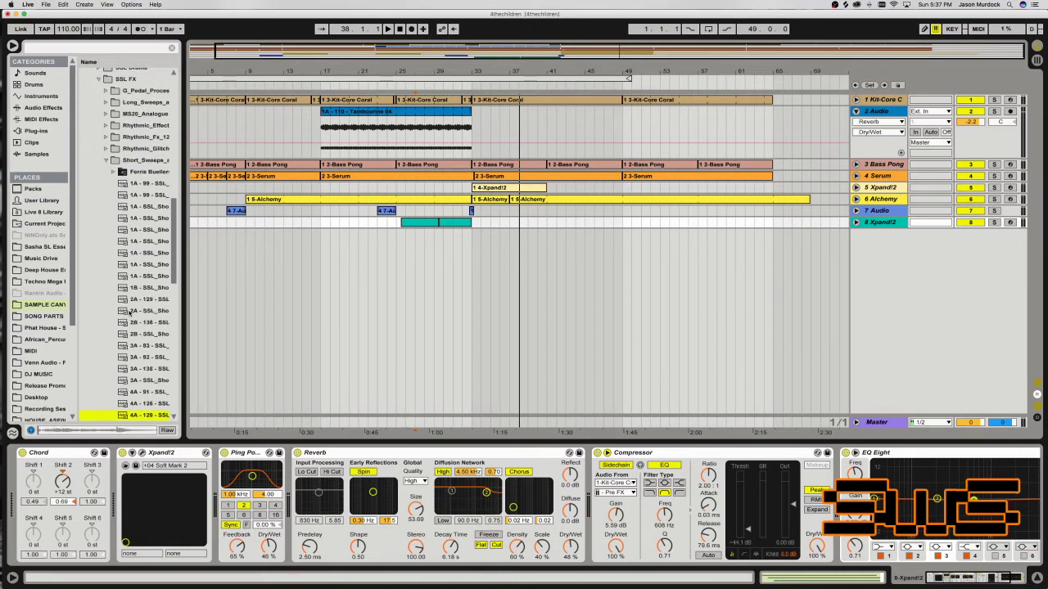
key(Down)
key(Down)
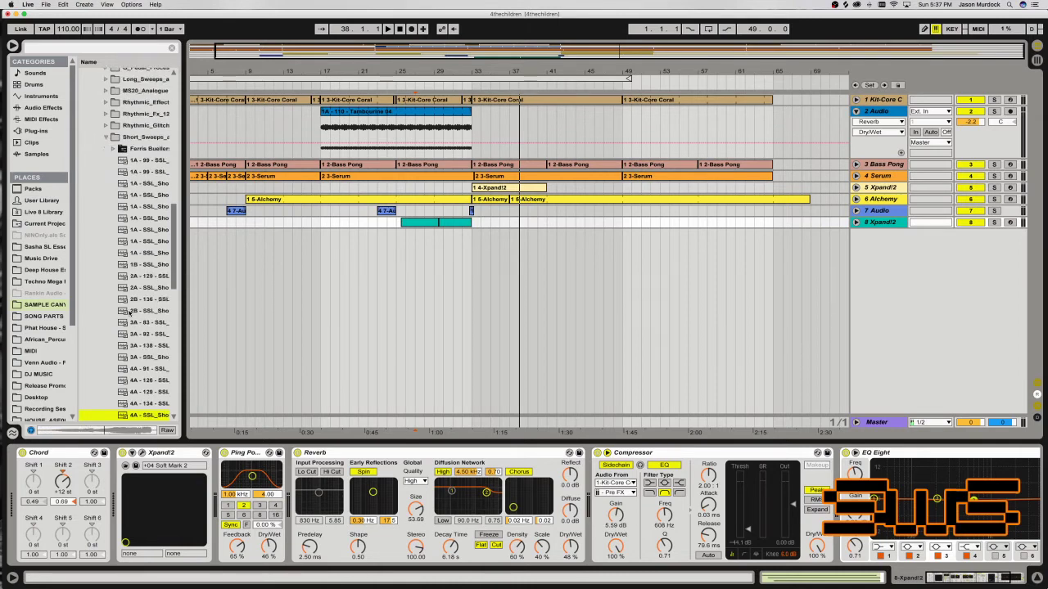
key(Down)
key(Down)
key(Down)
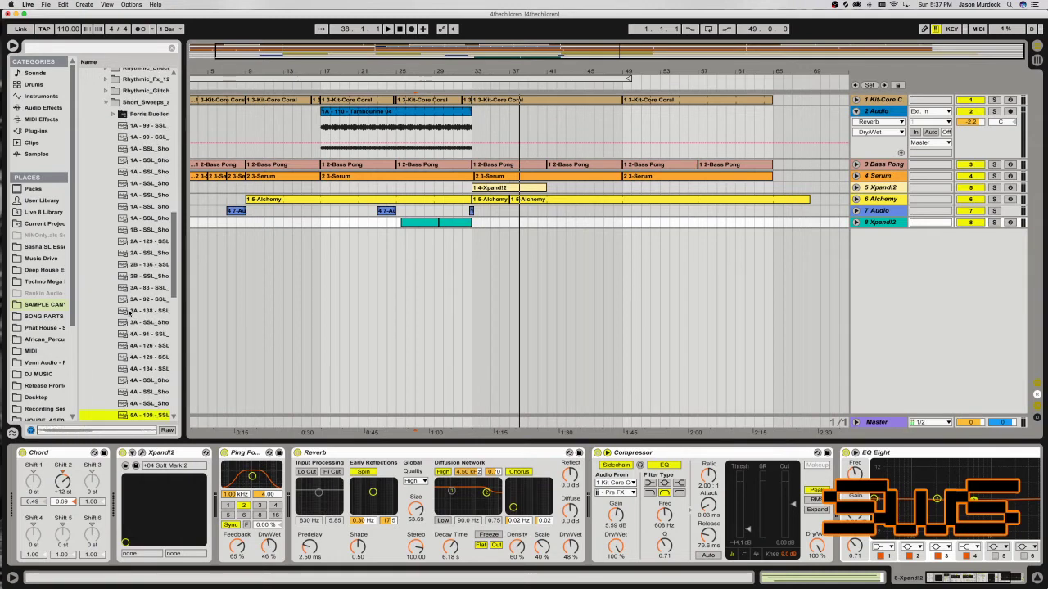
key(Down)
key(Down)
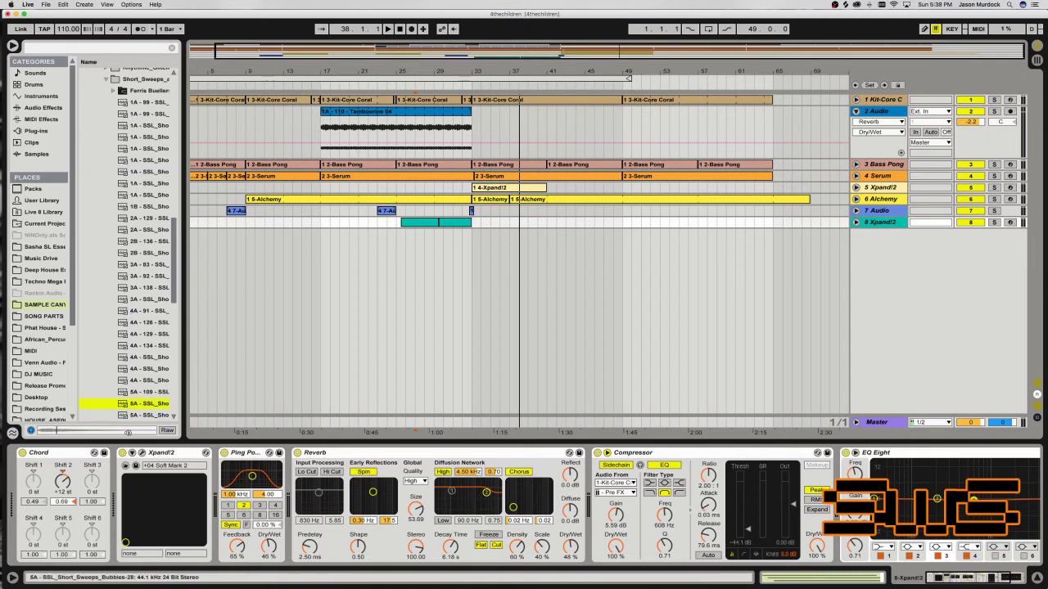
Place 5A - SSL_Short_Sweeps_Bubbles-28 on a new audio track just before bar 33, play it and lower the track volume to -18.2 dB.
drag(124, 405, 466, 292)
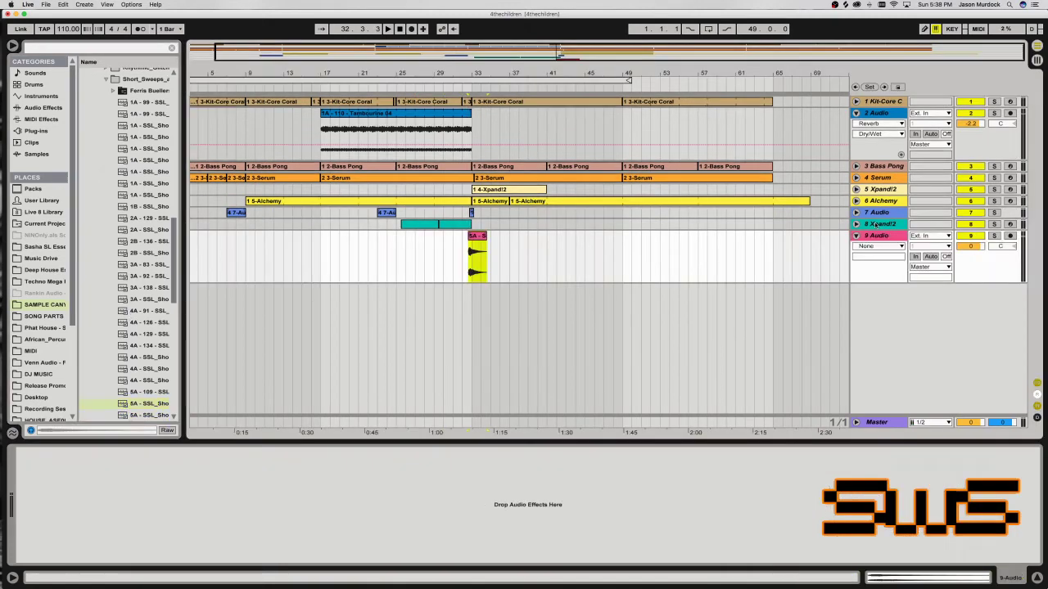
click(856, 236)
click(856, 235)
key(space)
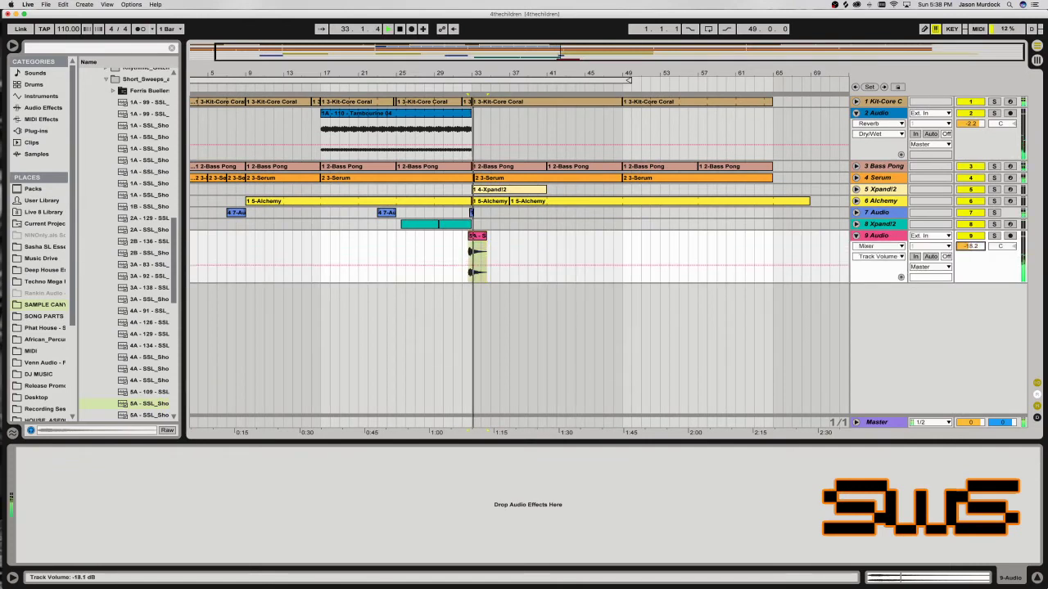
drag(488, 43, 488, 49)
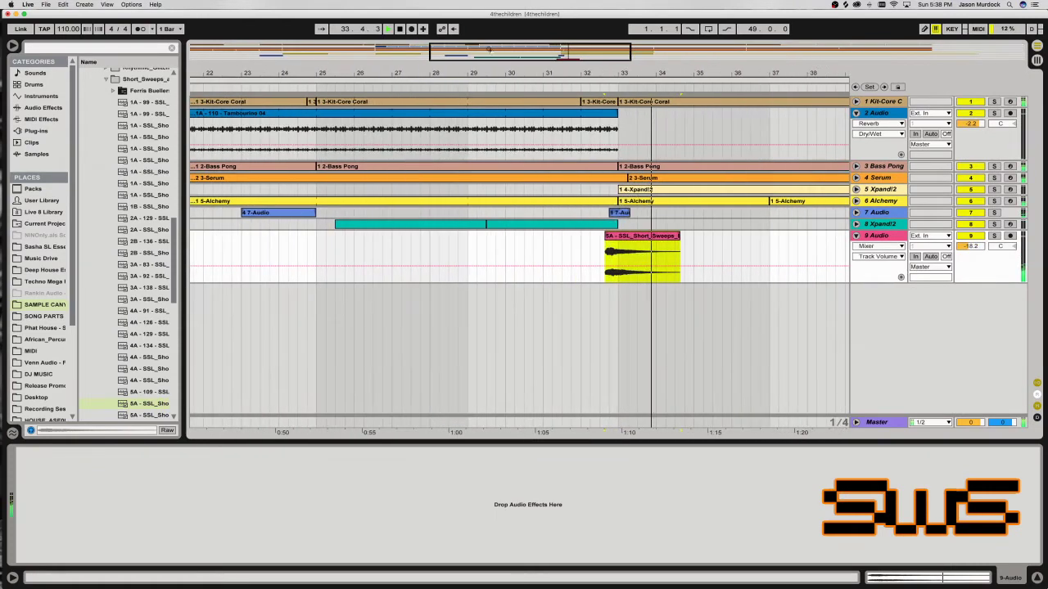
Move the sweep clip to just before bar 25 and lower track 9's volume to -20.9 dB during playback.
click(279, 260)
drag(635, 250, 344, 253)
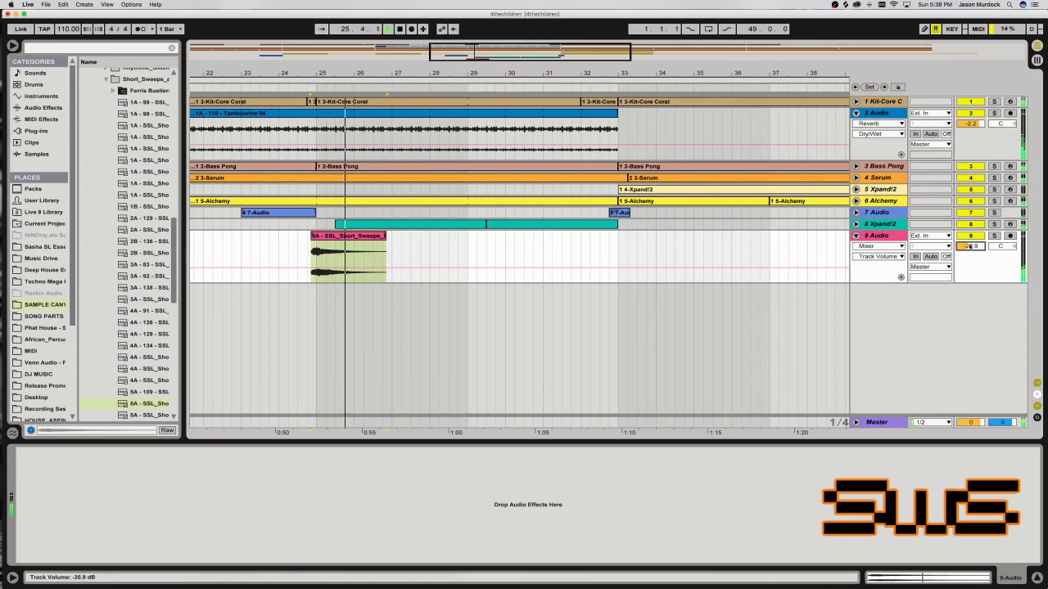
key(minus)
key(minus)
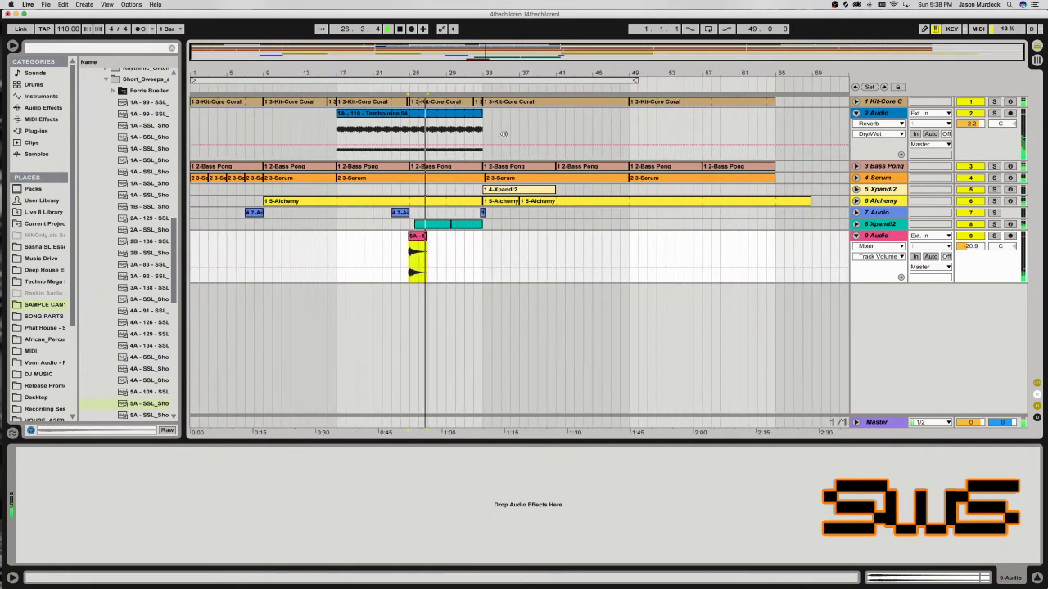
Stop playback and move the sweep clip on track 9 to just before bar 17.
click(417, 237)
key(space)
drag(417, 254, 345, 252)
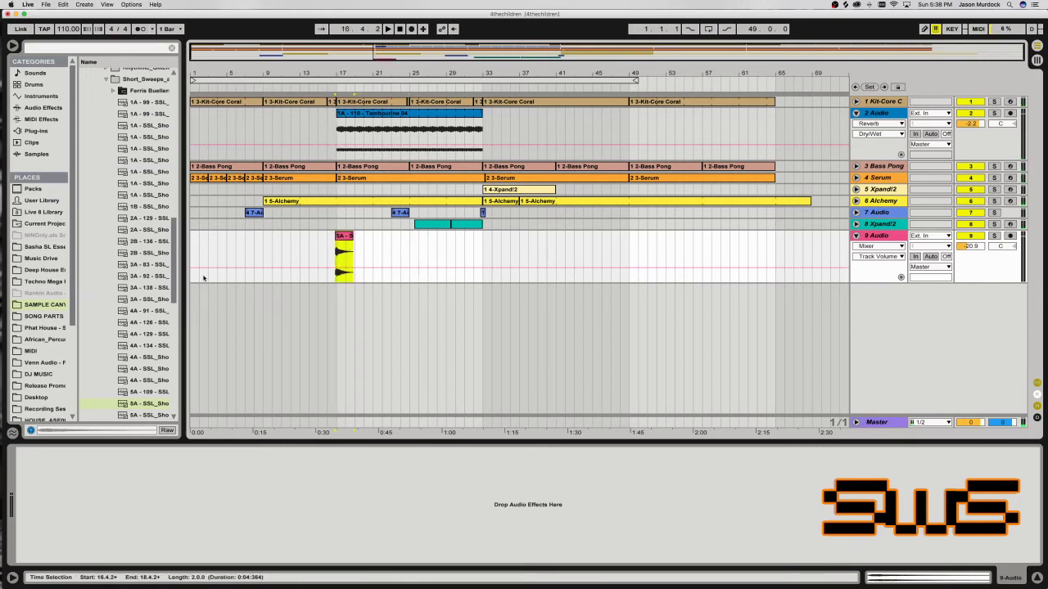
Paste a copy of the sweep clip on track 9, start it just before bar 9 and play that transition.
click(254, 255)
key(super+v)
click(266, 238)
drag(266, 239, 272, 238)
drag(255, 50, 387, 240)
key(space)
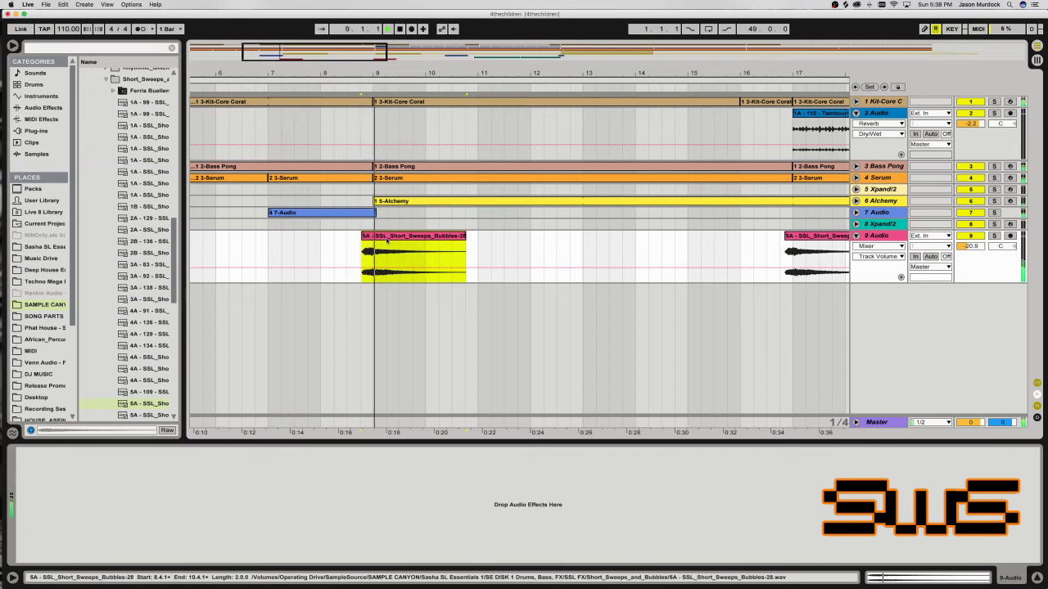
key(w)
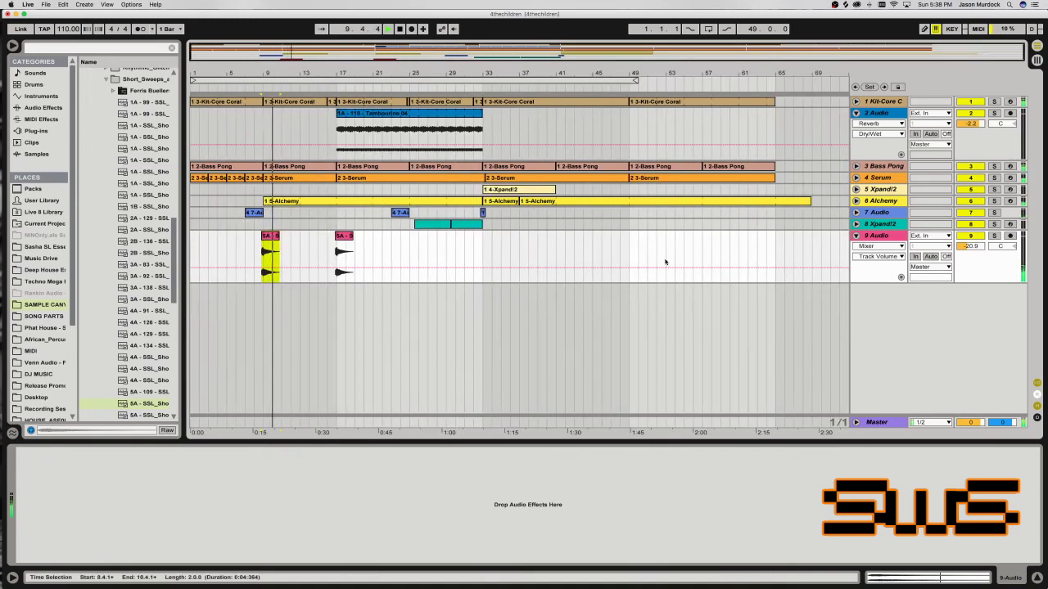
key(space)
Turn off Warp for both sweep clips and play the arrangement from the clip just before bar 9.
double_click(270, 236)
click(139, 465)
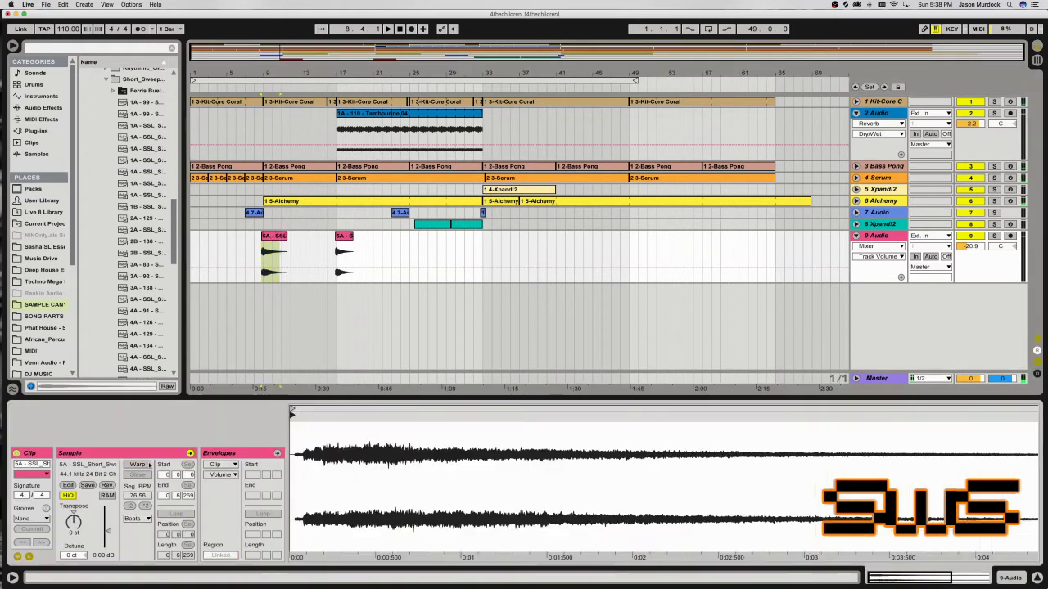
click(342, 237)
click(137, 465)
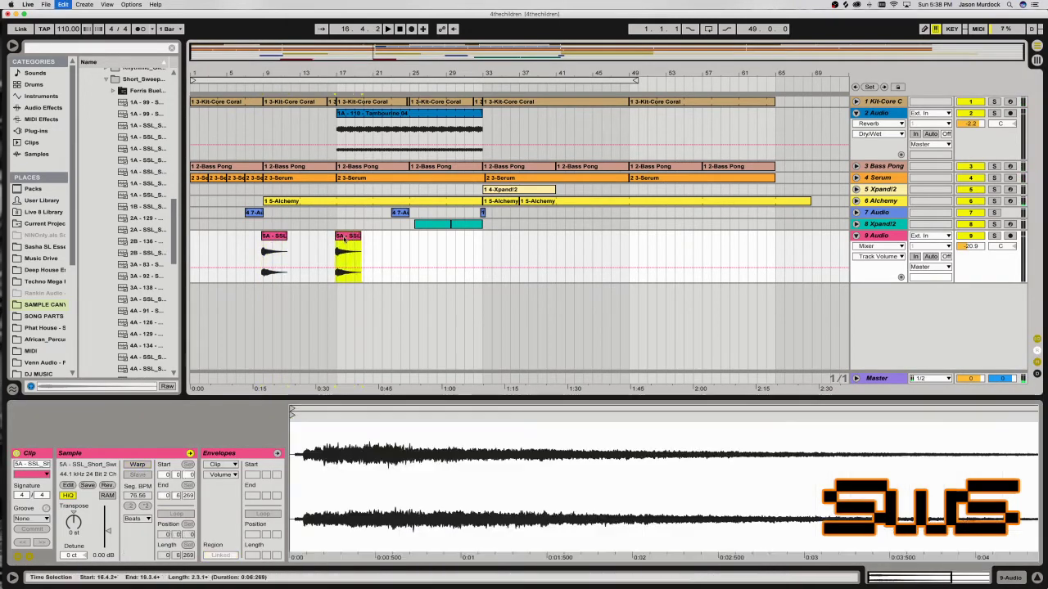
click(274, 237)
key(space)
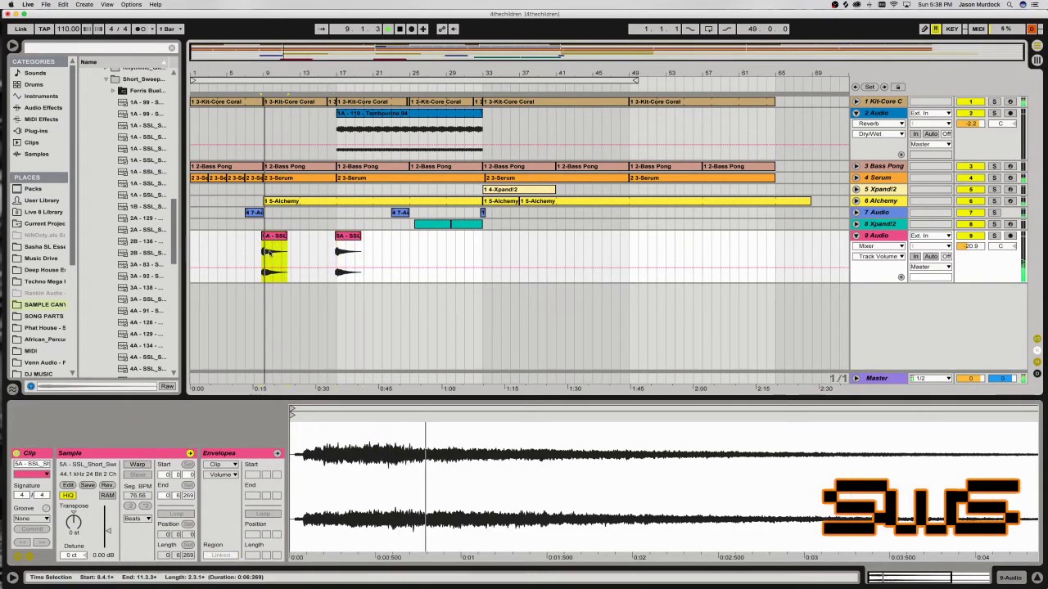
key(plus)
key(space)
key(space)
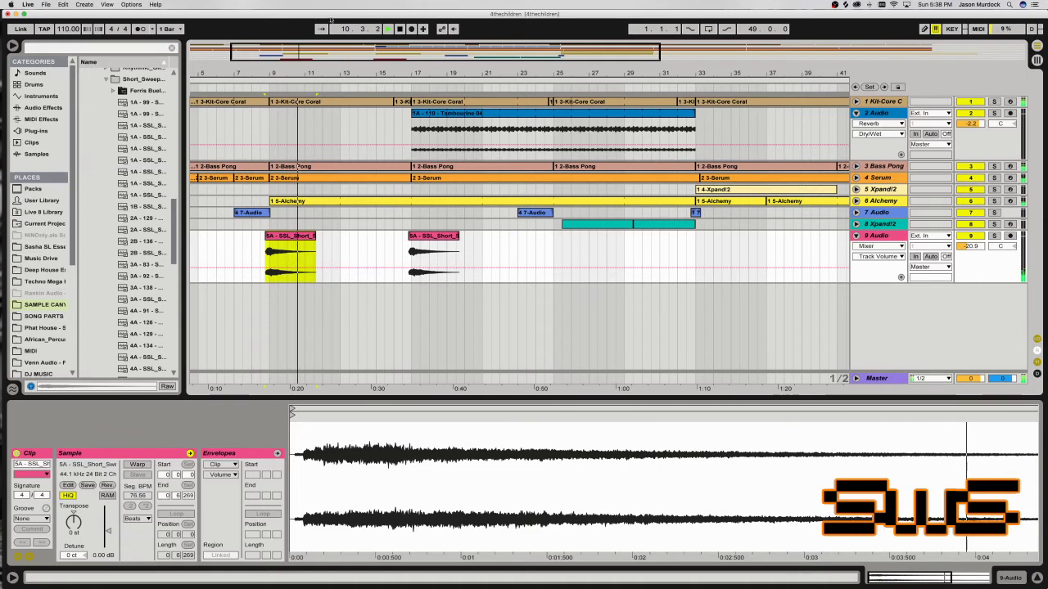
Paste a third copy of the sweep clip at bar 31 on track 9 and reverse it with Warp off.
drag(321, 81, 320, 74)
drag(398, 262, 453, 262)
click(590, 253)
key(super+v)
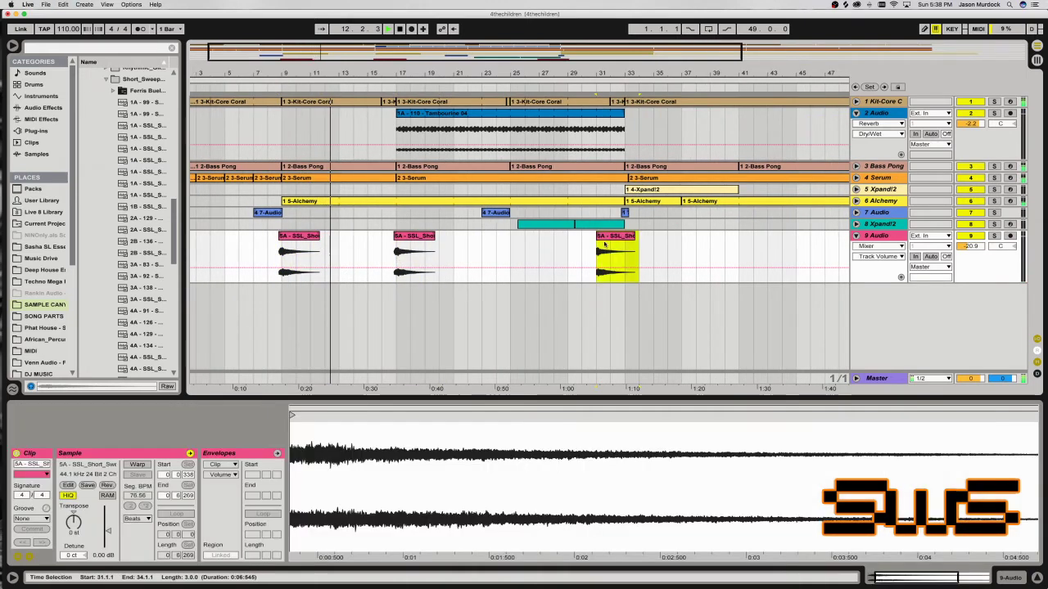
click(139, 465)
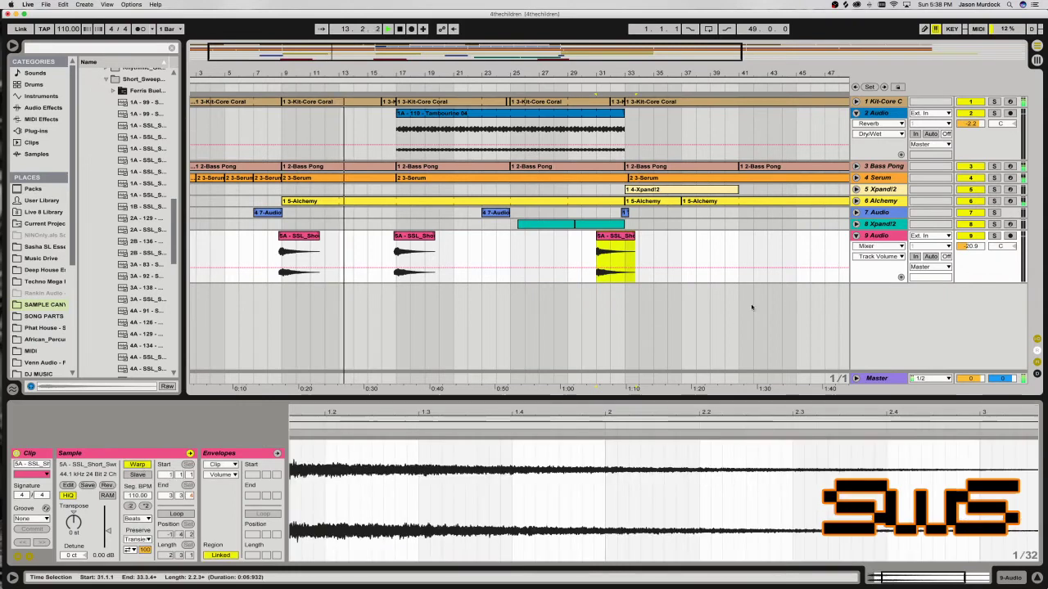
click(107, 486)
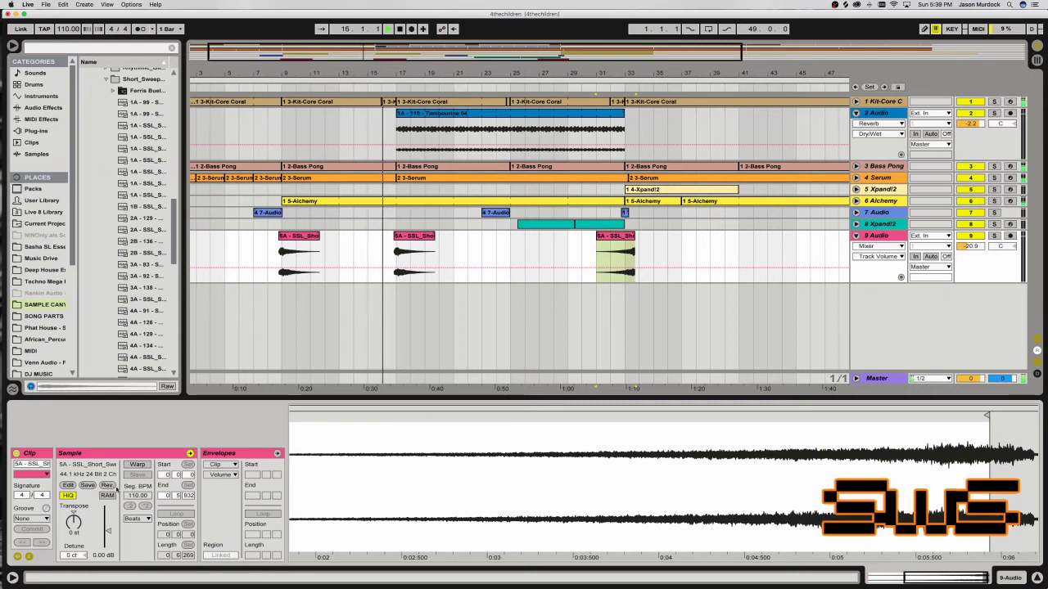
Shift the reversed sweep clip on track 9 slightly earlier, trim its end to bar 33 and play into the transition.
click(616, 238)
mouse_move(616, 238)
mouse_down()
mouse_move(627, 237)
mouse_move(617, 240)
mouse_up()
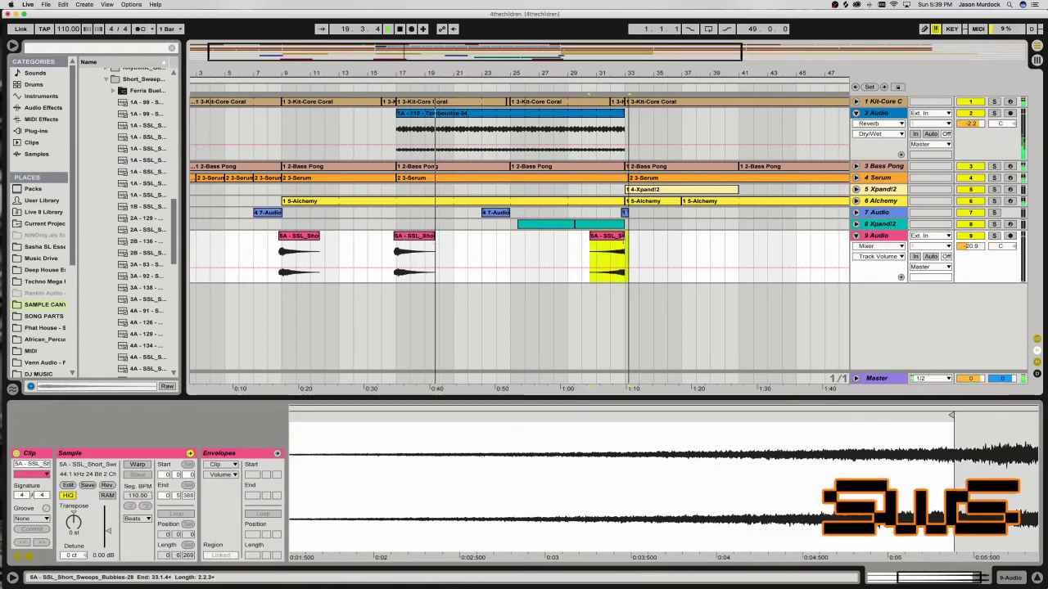
click(612, 291)
key(minus)
key(minus)
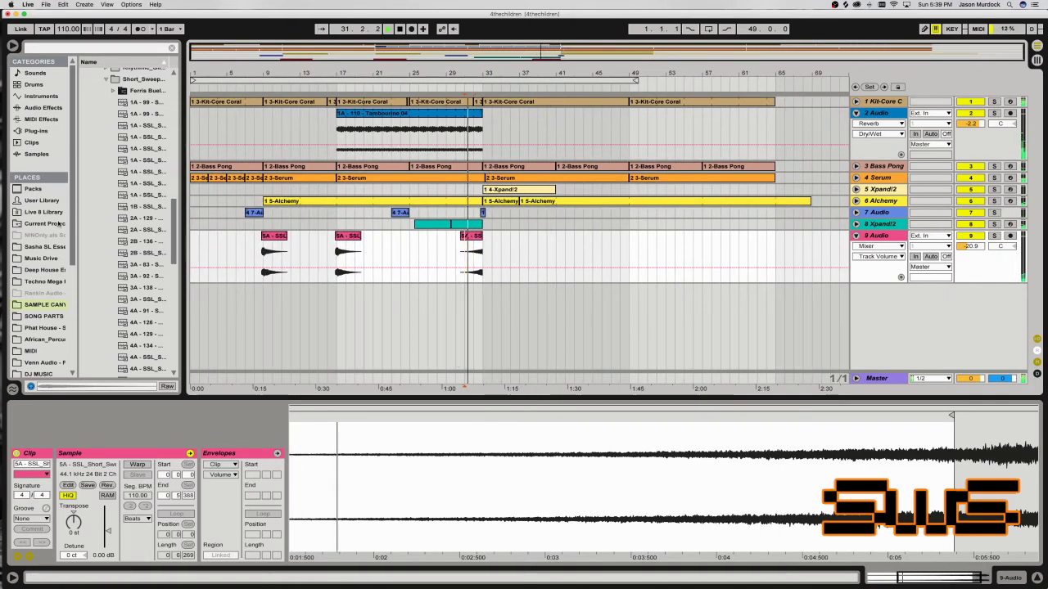
Shorten the reversed sweep clip so it ends just before bar 33, near the kit's cymbal hit, and play that transition.
drag(609, 47, 605, 66)
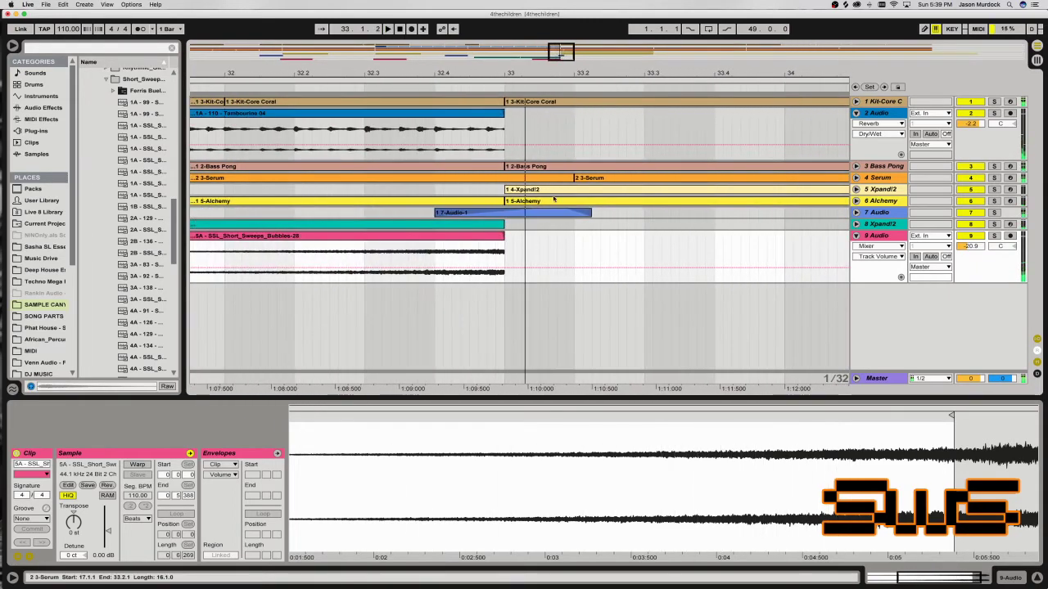
click(857, 102)
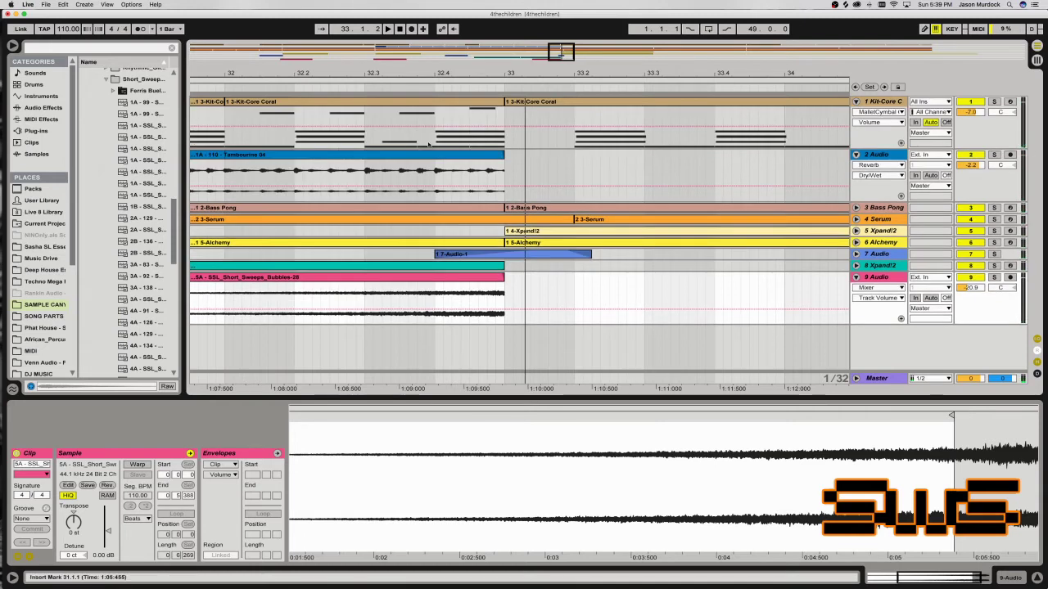
click(435, 135)
click(488, 264)
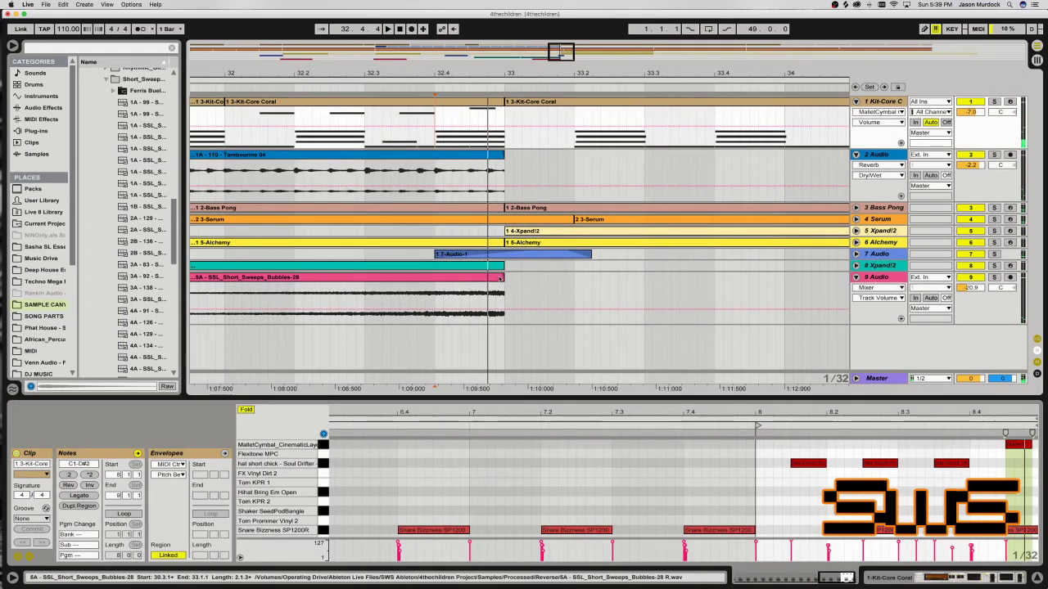
click(496, 276)
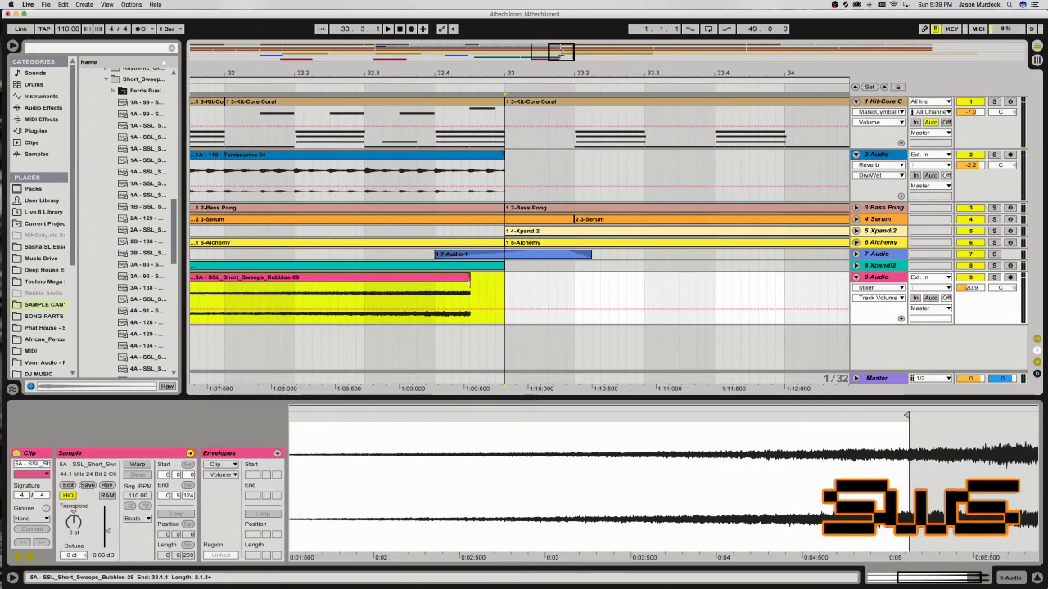
scroll(389, 290, left, 1)
key(space)
key(minus)
key(minus)
key(minus)
key(minus)
key(minus)
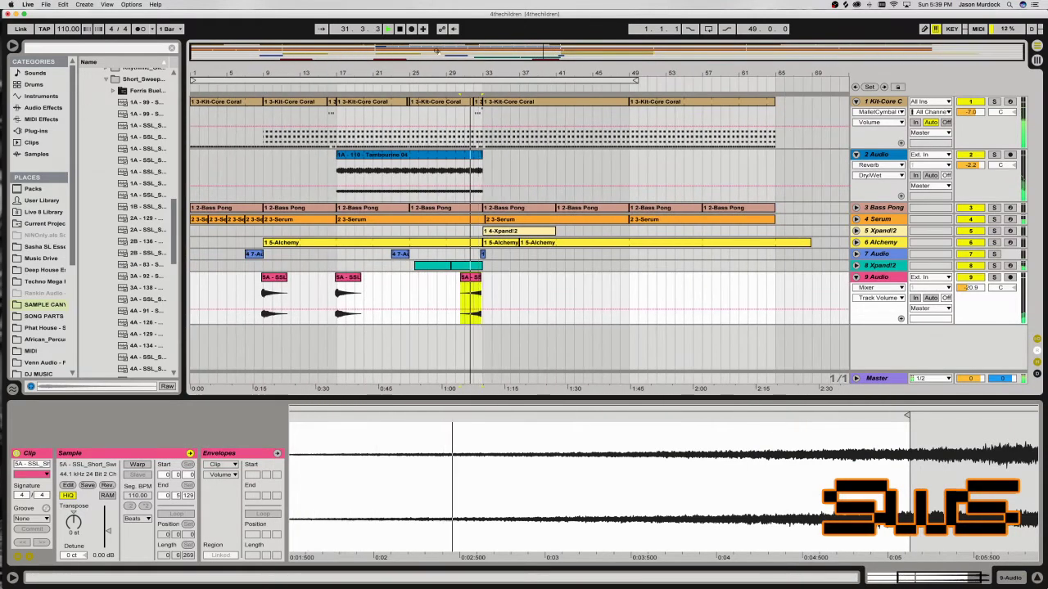
Fold tracks 9, 1 and 2 in the arrangement.
click(855, 277)
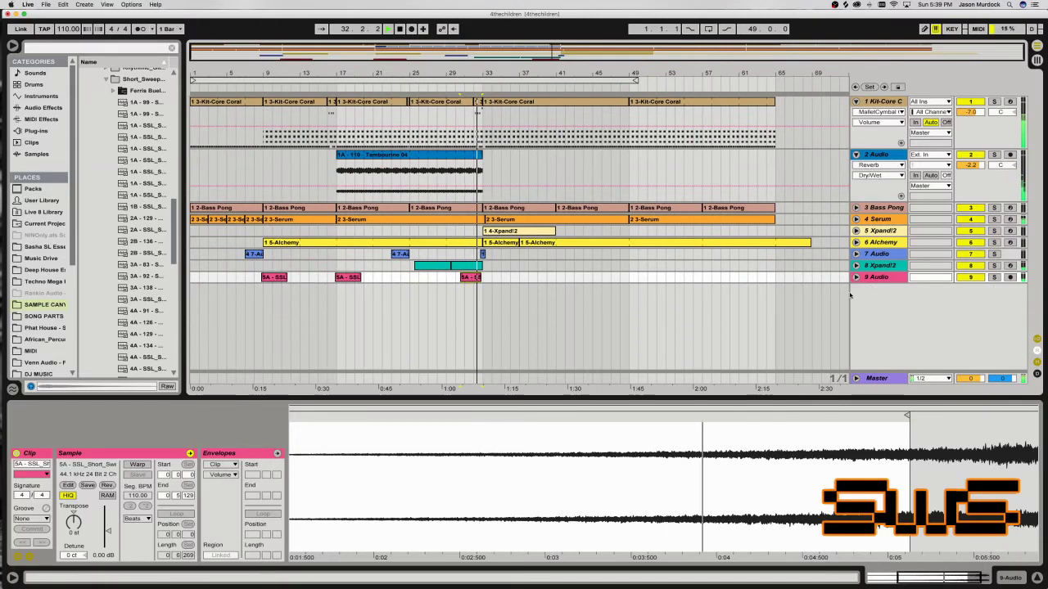
click(855, 102)
click(856, 113)
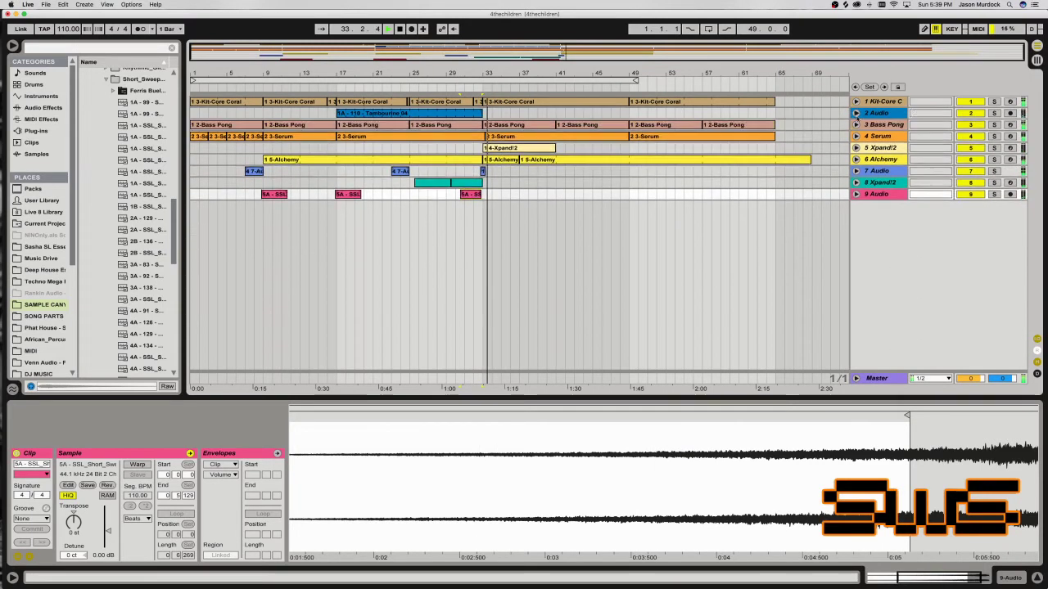
click(447, 283)
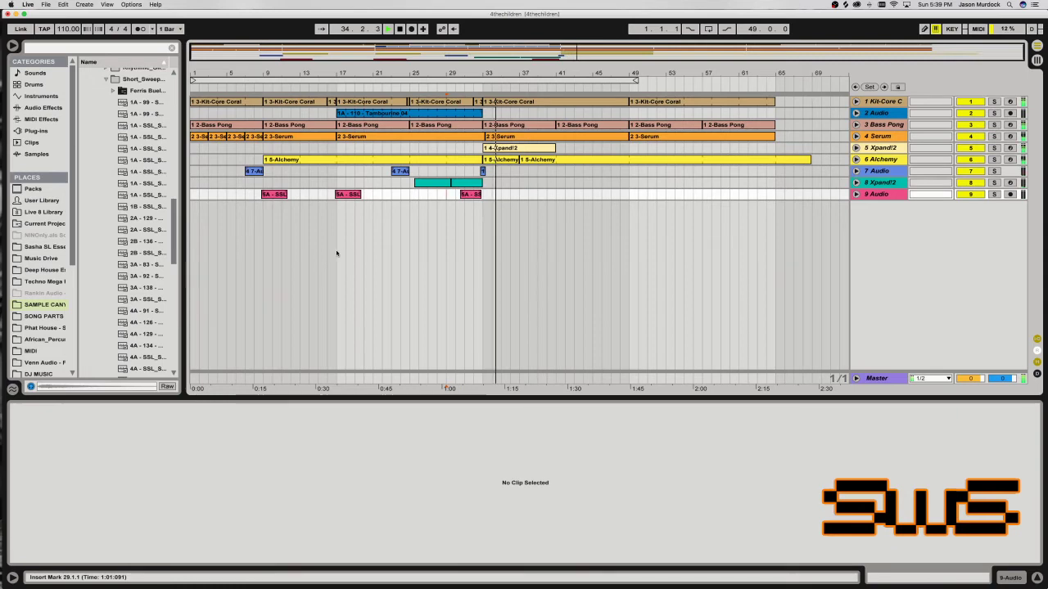
click(342, 255)
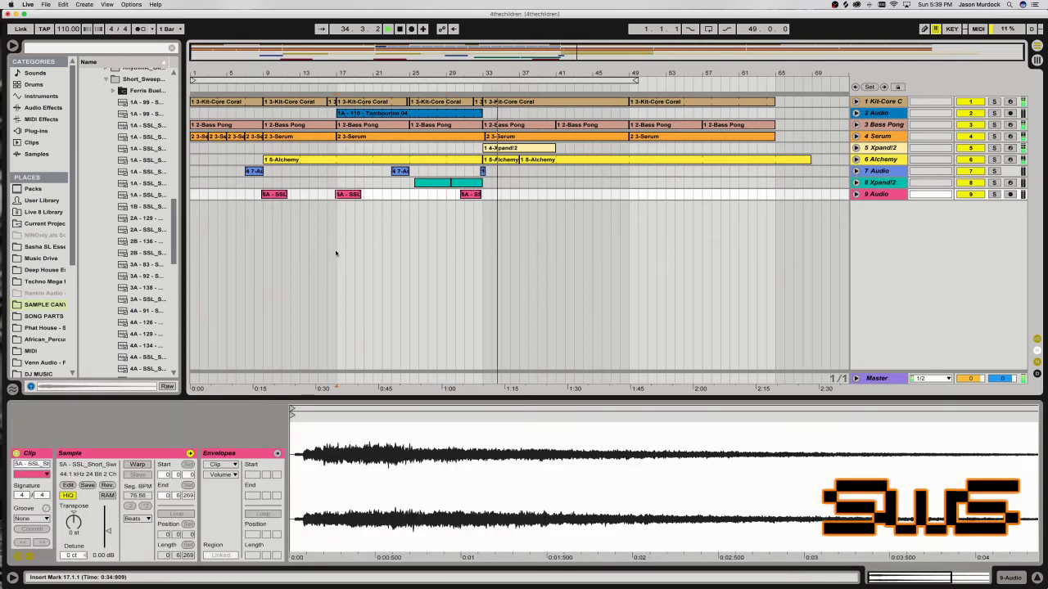
click(438, 264)
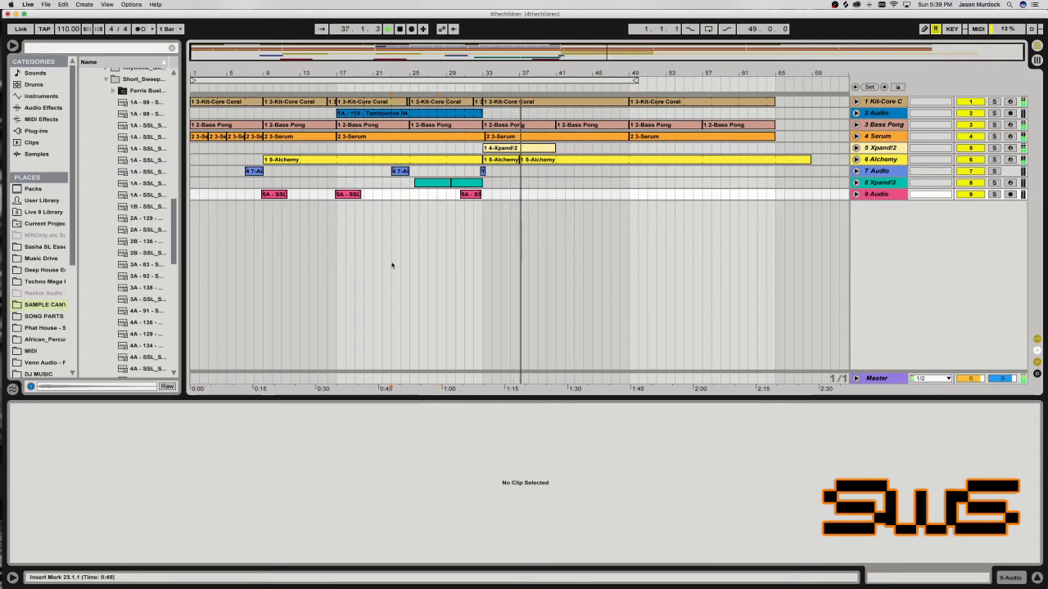
Group the Bass Pong and Serum tracks and add an EQ Eight to the group.
click(886, 125)
shift+click(888, 138)
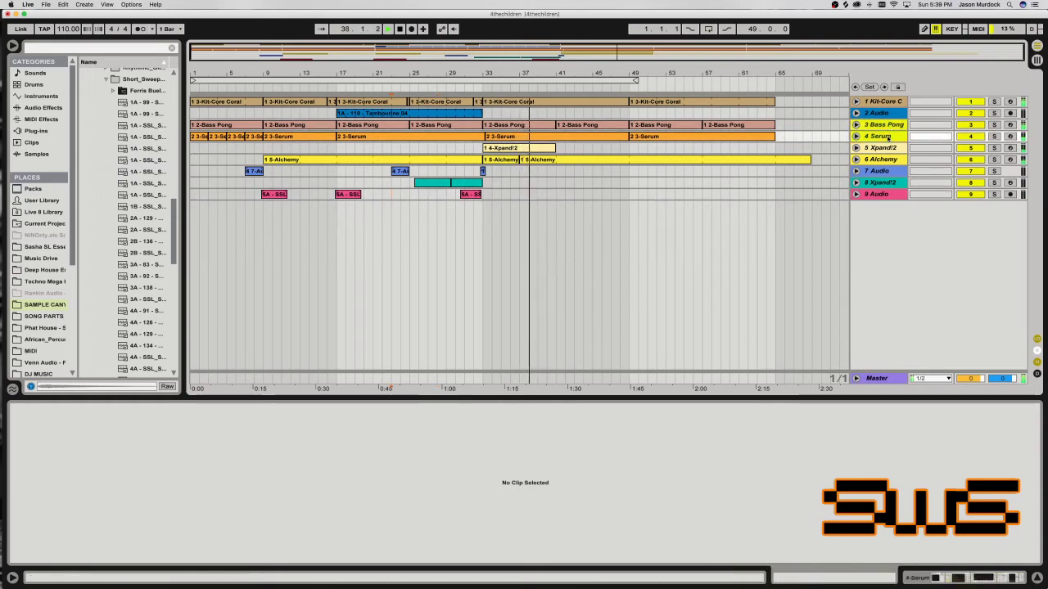
key(super+g)
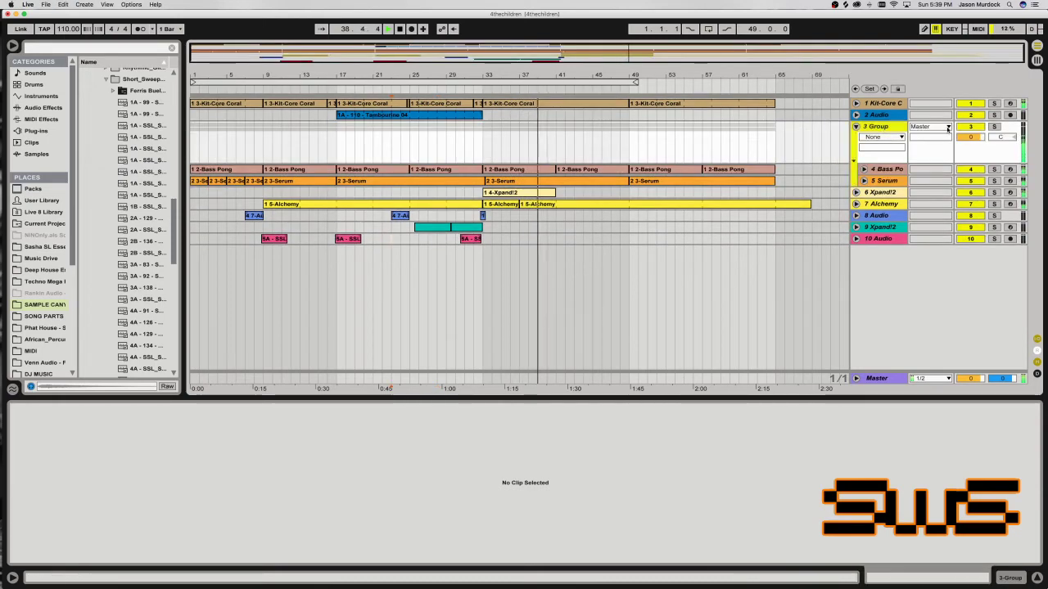
click(30, 109)
double_click(113, 188)
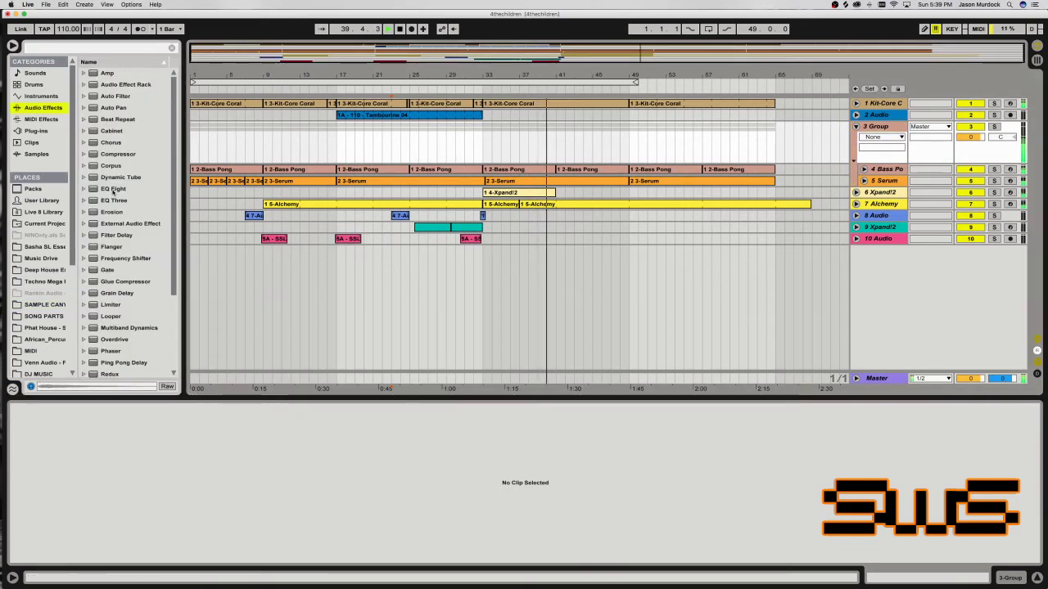
Make band 2 of the group's EQ Eight a notch filter at about 120 Hz with a Q of about 2.97.
drag(167, 498, 120, 535)
key(super+z)
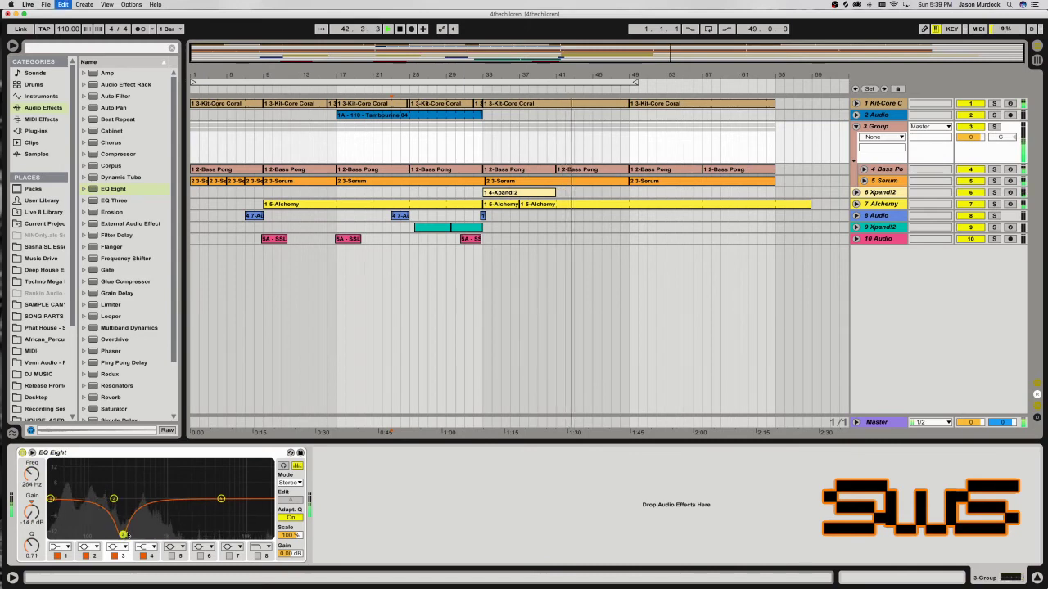
drag(114, 498, 106, 527)
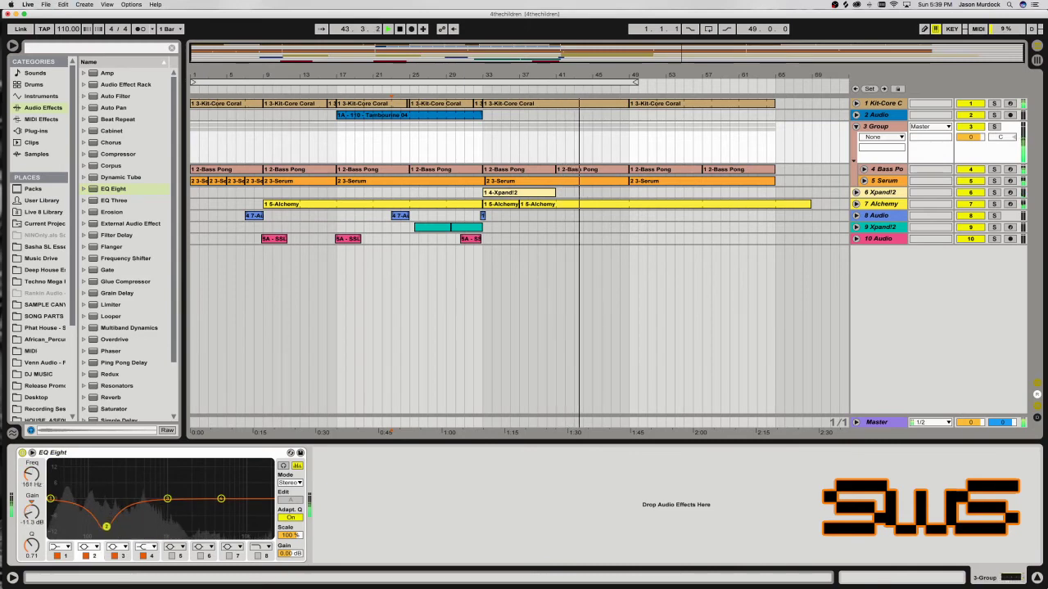
click(88, 546)
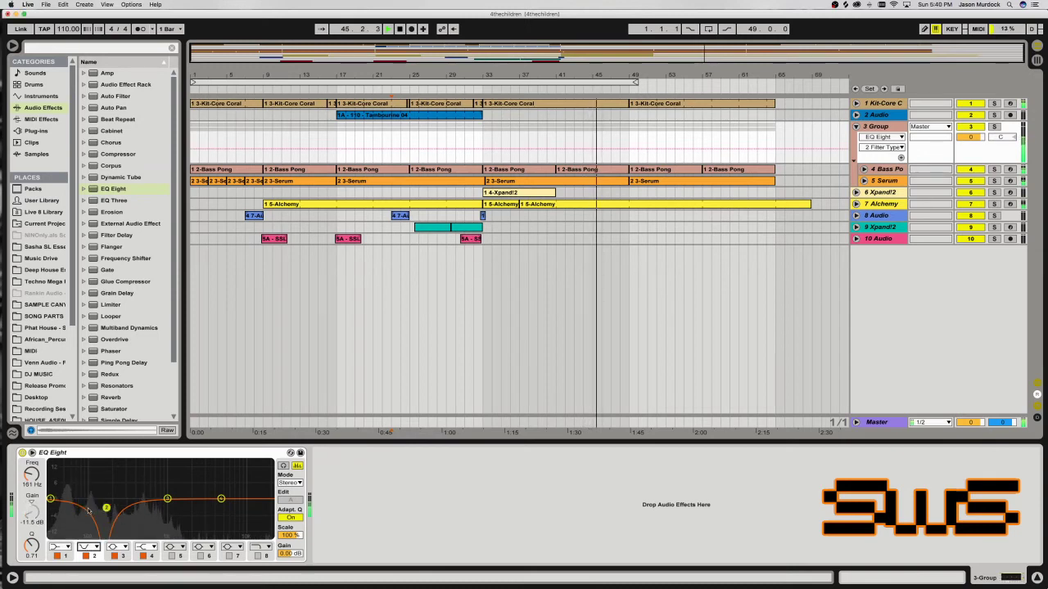
click(84, 531)
mouse_move(106, 499)
mouse_down()
mouse_move(111, 488)
mouse_move(97, 488)
mouse_up()
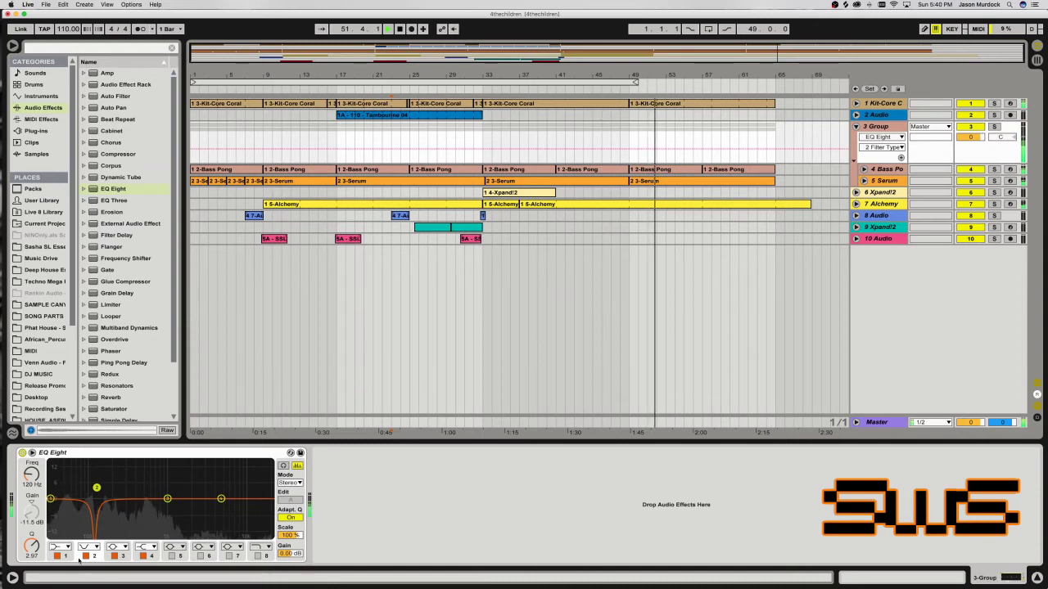
Stop playback, collapse the Sasha SL Essentials 1 folder and widen the browser to look over the sample collection's folders.
click(388, 388)
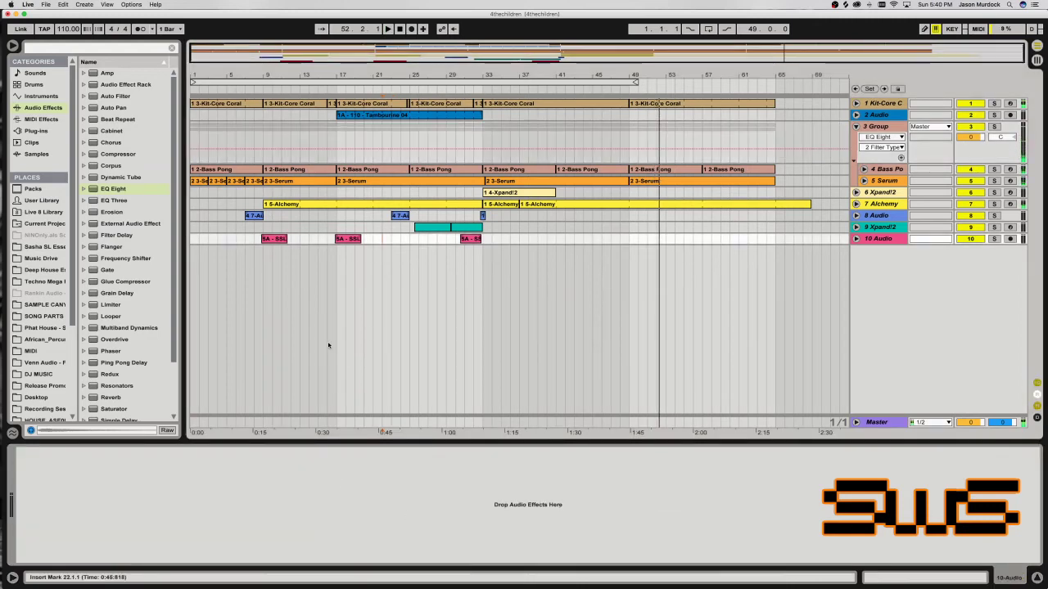
click(41, 305)
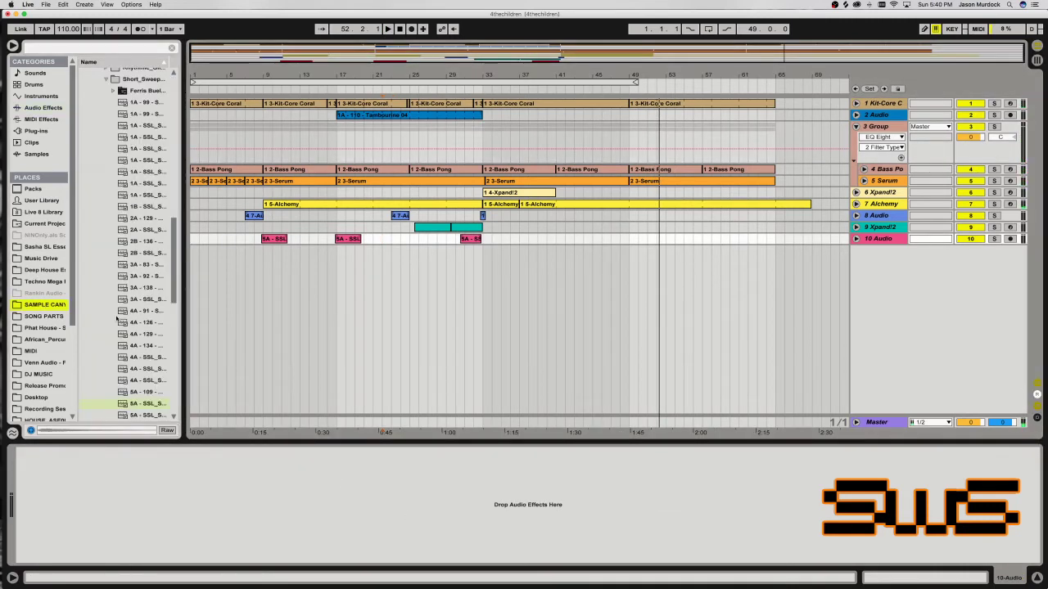
scroll(99, 323, down, 5)
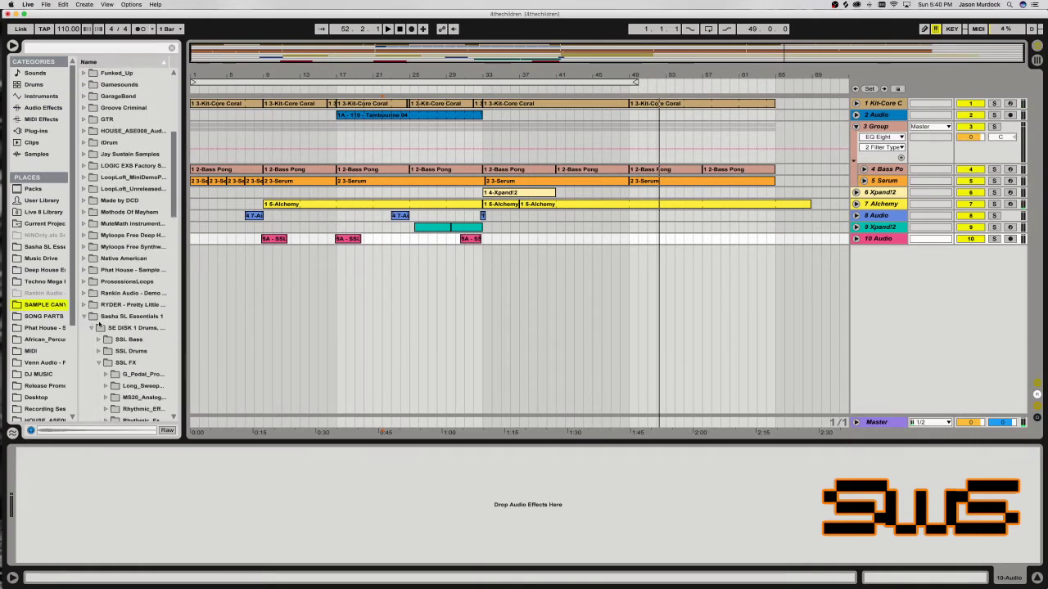
click(86, 318)
drag(181, 320, 303, 322)
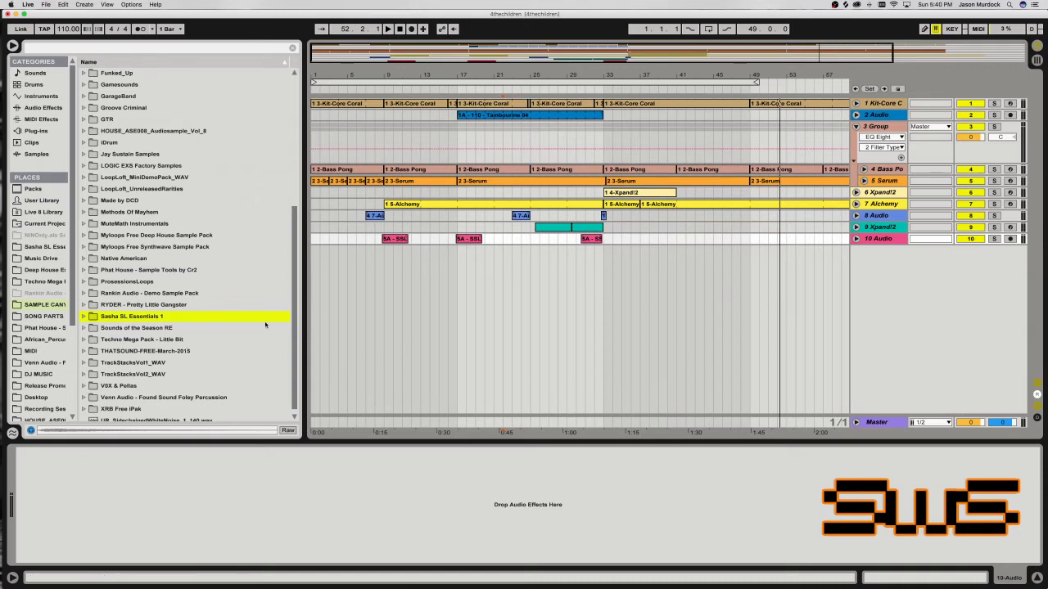
drag(301, 331, 184, 356)
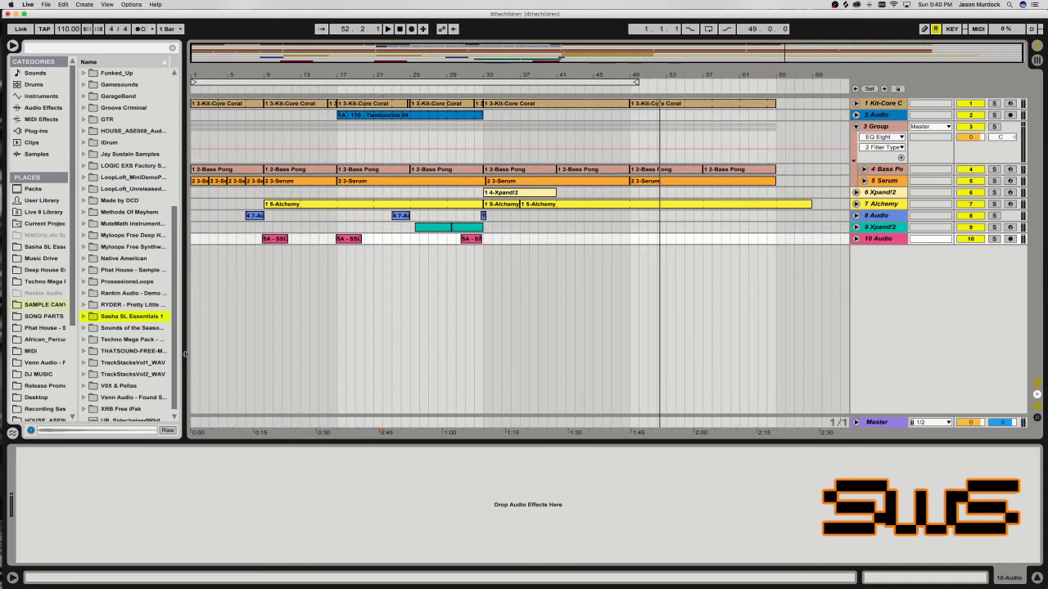
drag(185, 331, 371, 337)
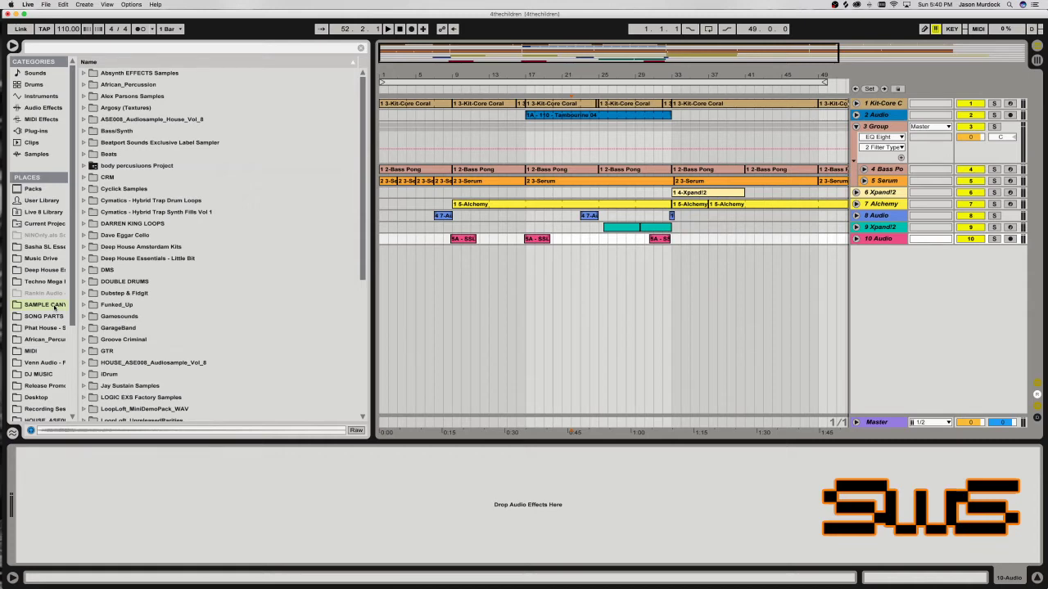
Save the Live Set and collect all of its files into the project.
mouse_move(471, 78)
mouse_down()
mouse_move(471, 89)
mouse_move(463, 76)
mouse_up()
click(530, 117)
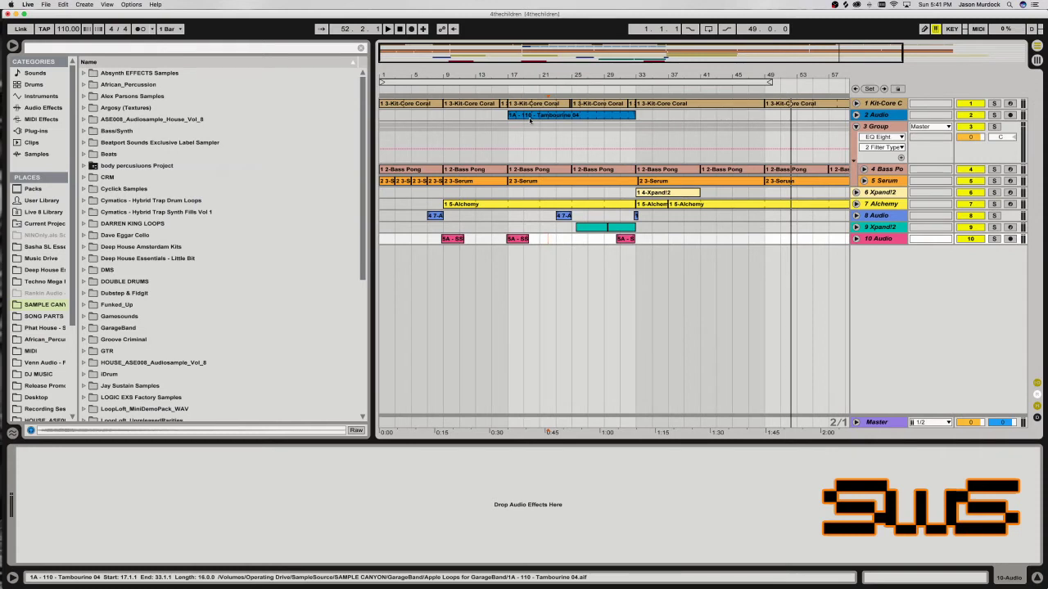
click(489, 306)
key(super+s)
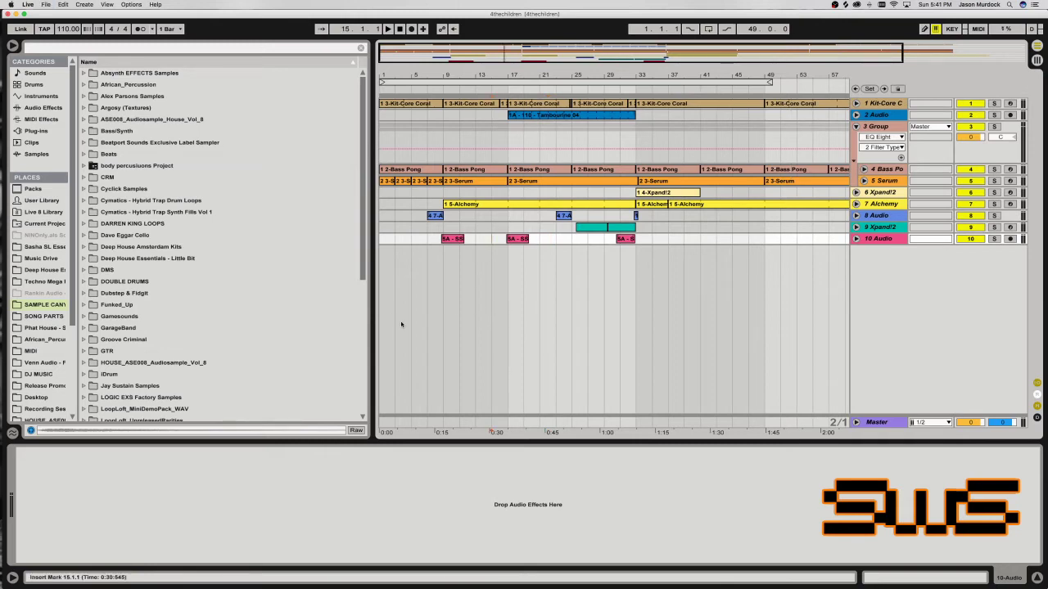
click(46, 4)
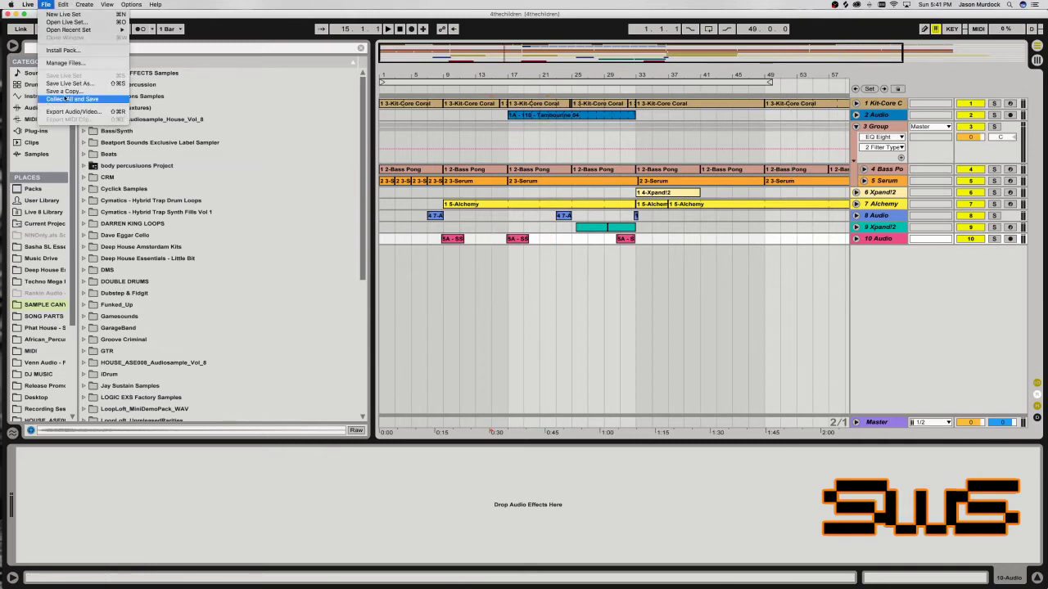
click(69, 99)
click(614, 344)
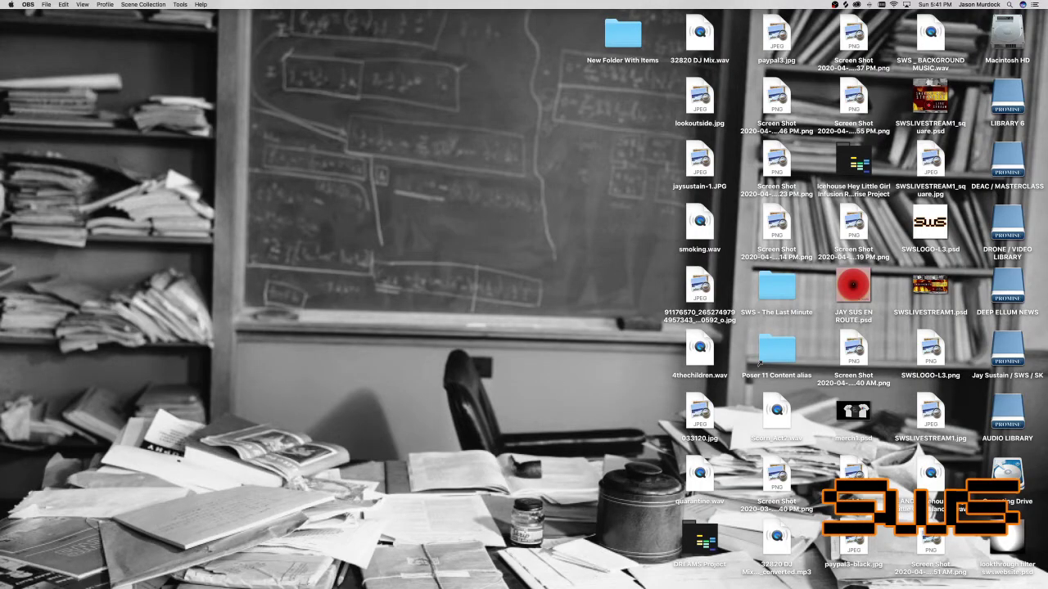
Switch to Finder to view the SWS Ableton folder inside Ableton Live Files on the Operating Drive, and return to Ableton Live.
click(1007, 473)
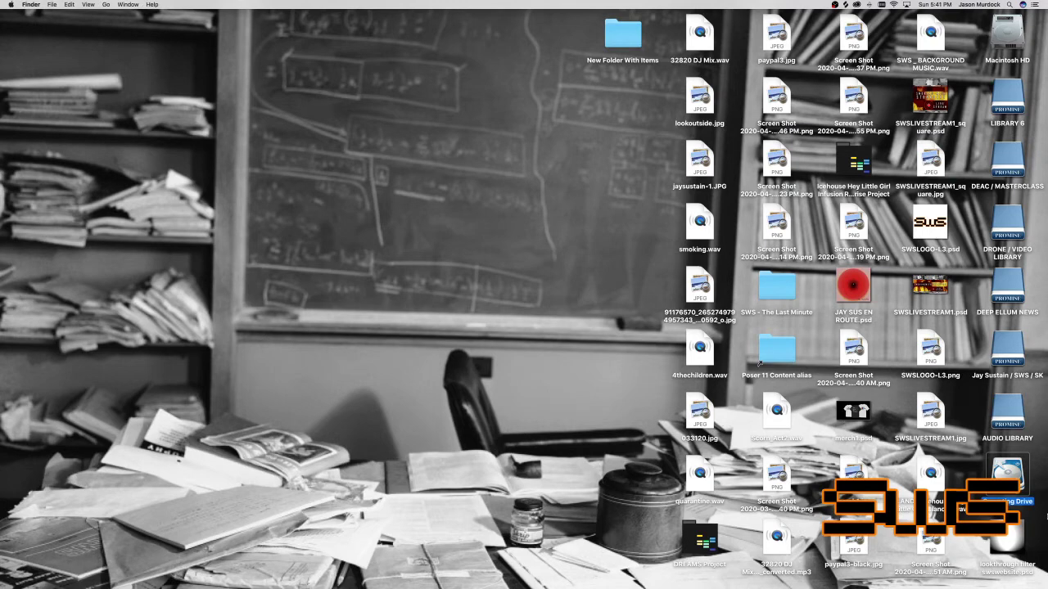
double_click(1007, 473)
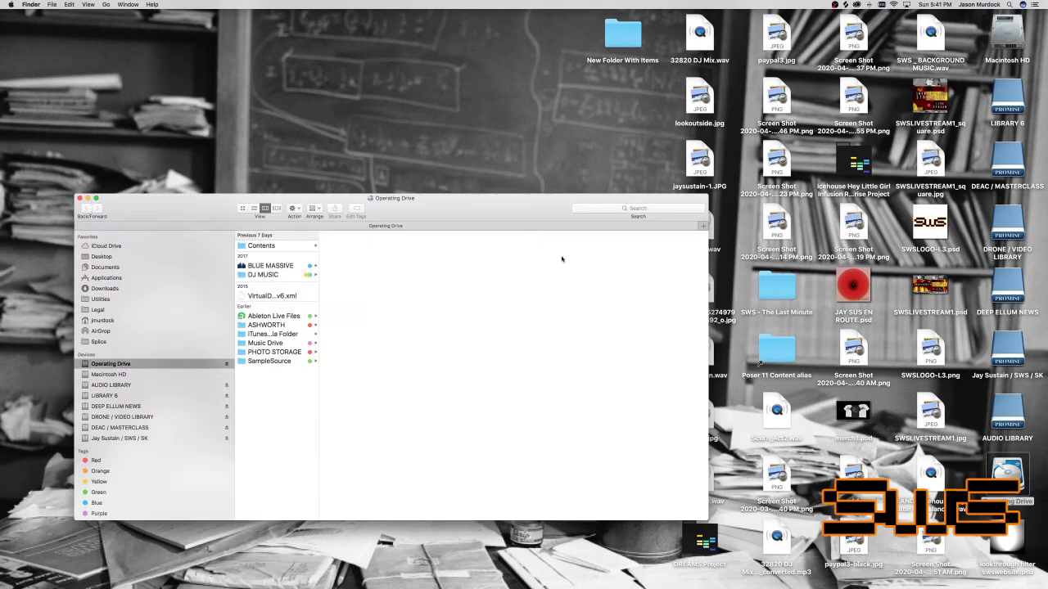
click(272, 316)
drag(361, 273, 554, 245)
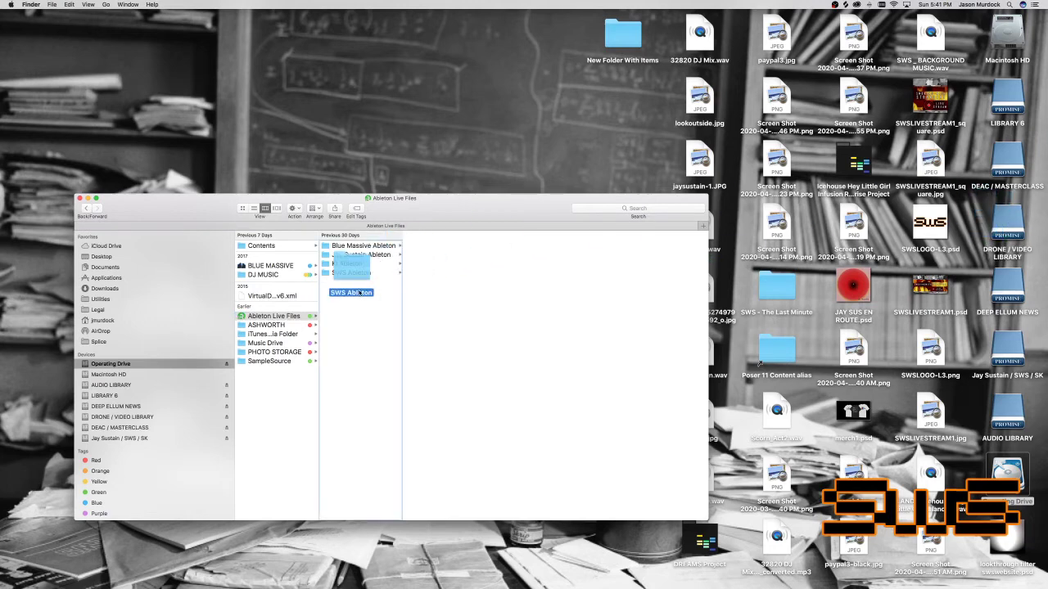
click(79, 198)
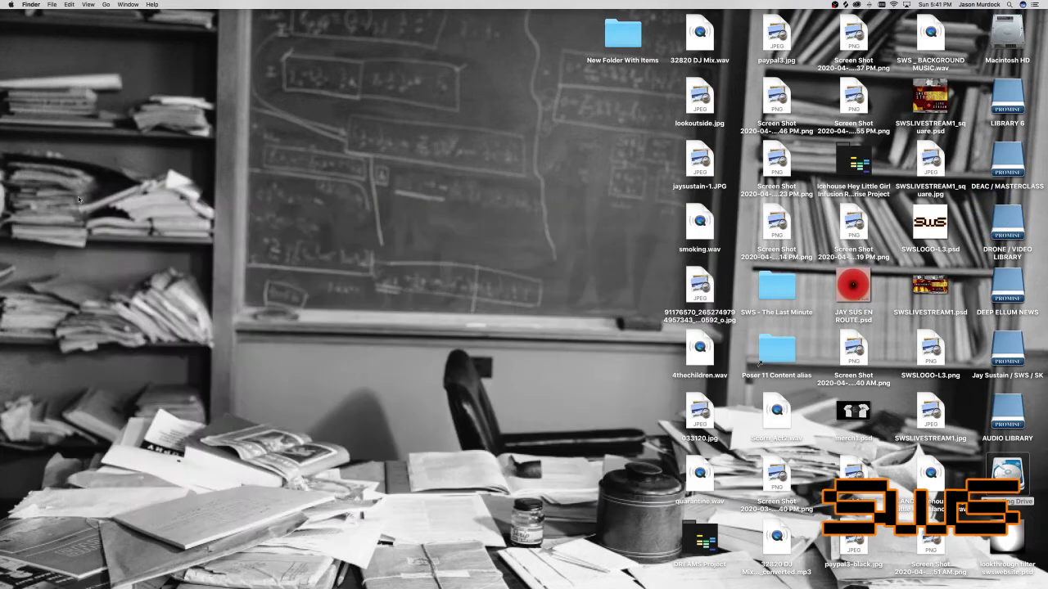
click(10, 163)
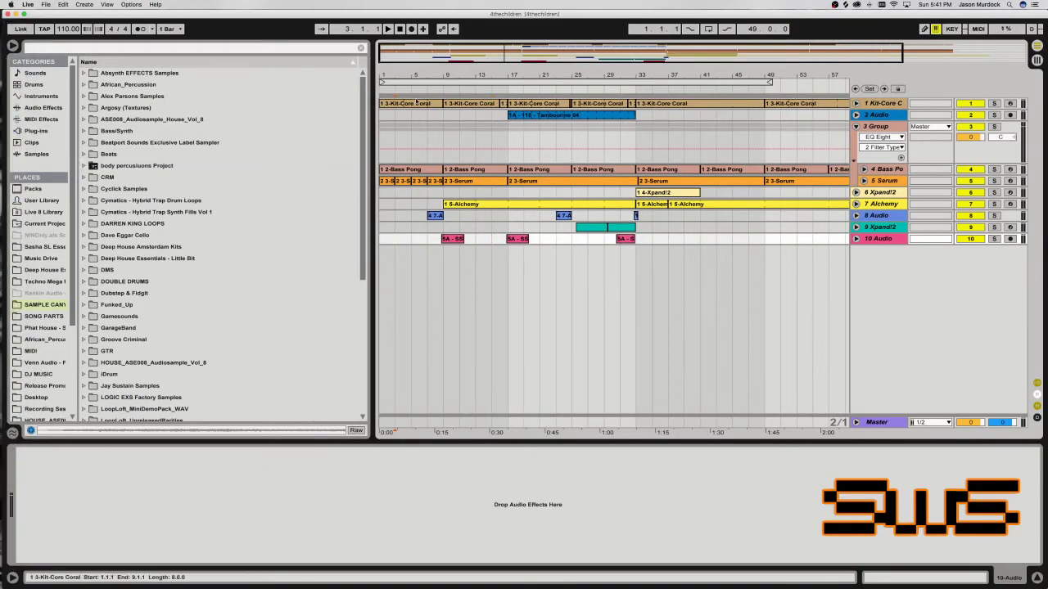
drag(444, 47, 429, 48)
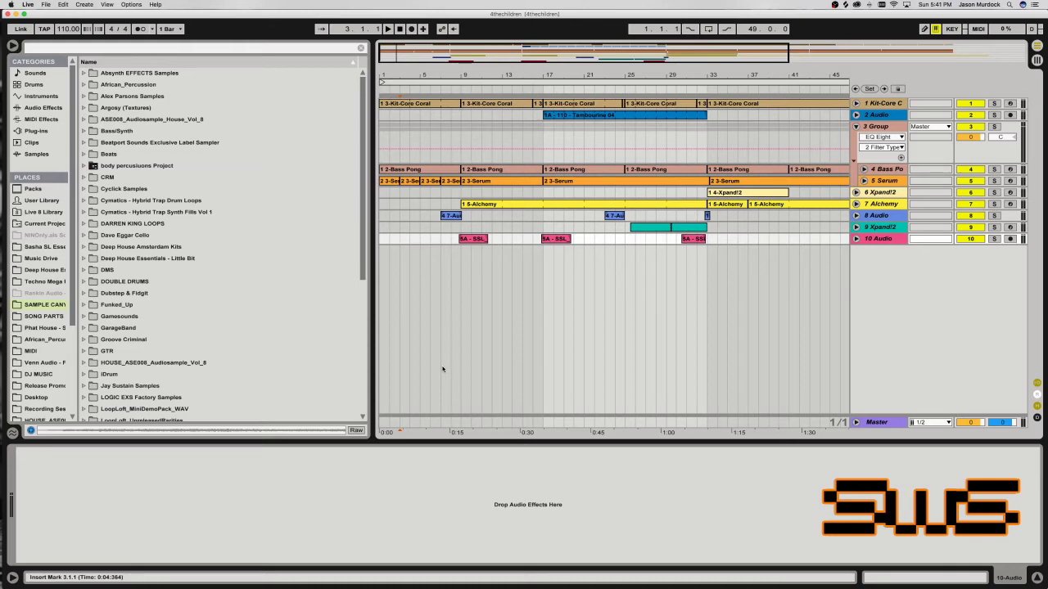
Look over the folders inside the SONG PARTS place, and return to the sample collection to examine its list of sample packs.
click(444, 333)
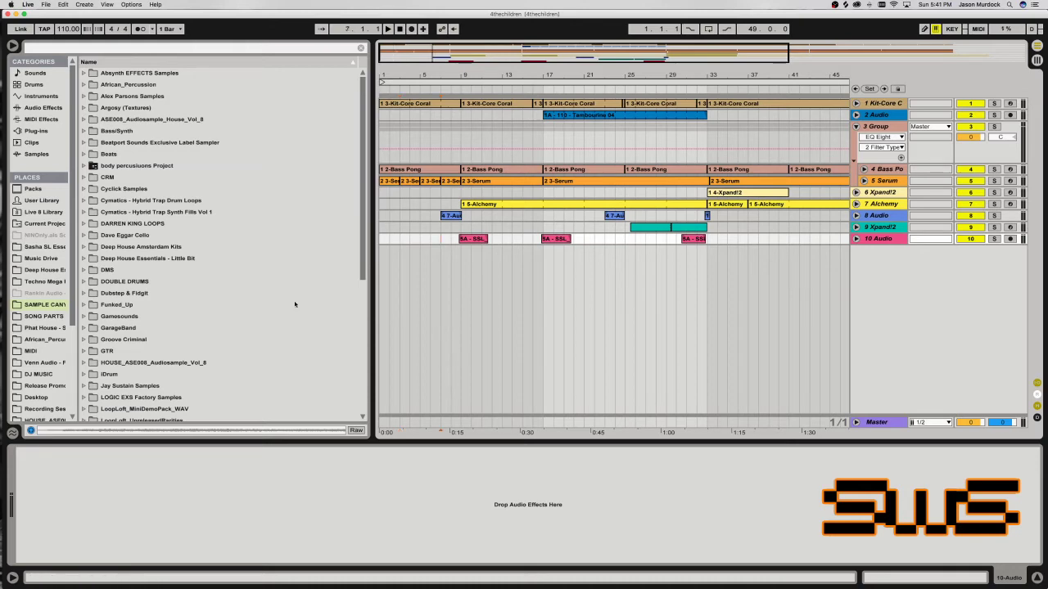
click(43, 306)
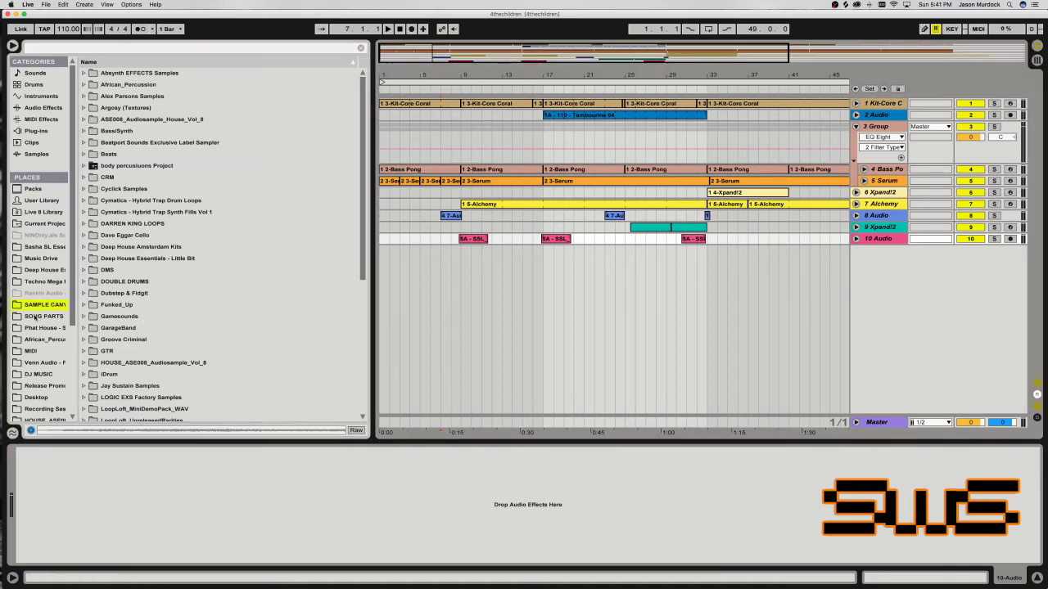
click(37, 317)
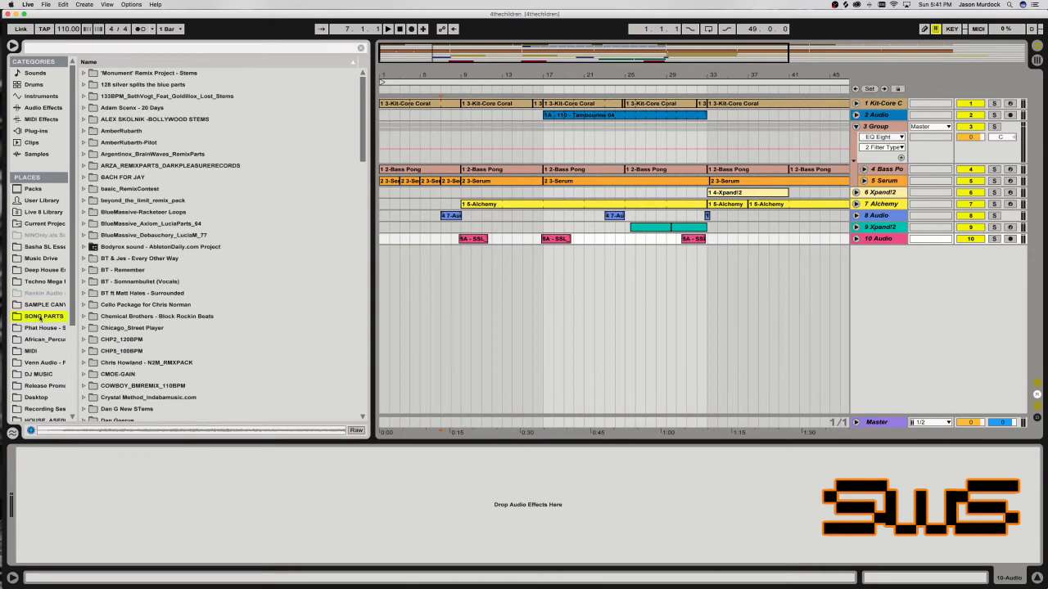
scroll(114, 313, down, 20)
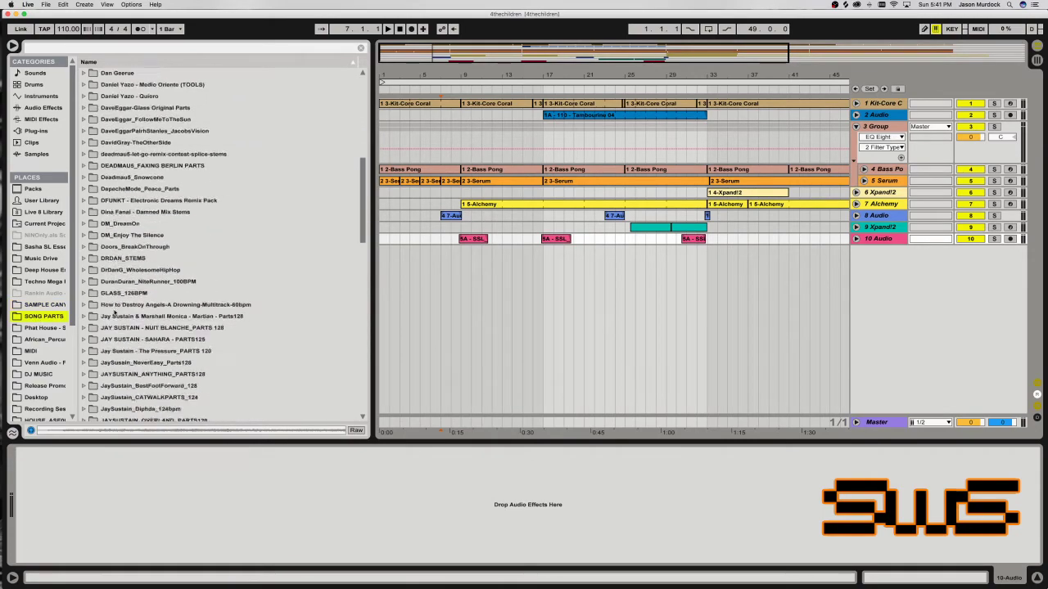
scroll(113, 313, down, 10)
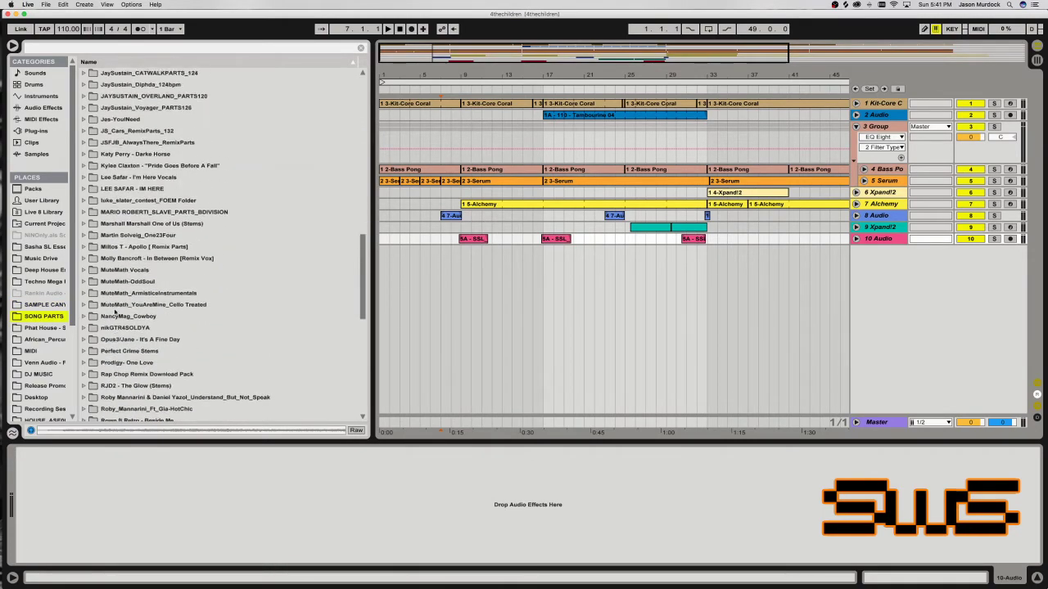
scroll(119, 319, up, 20)
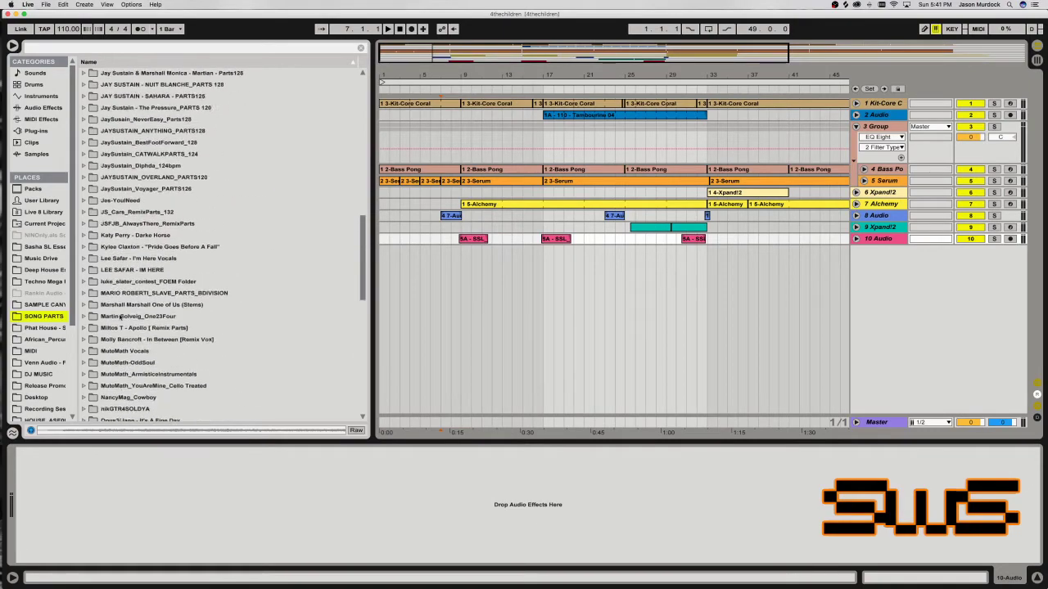
click(46, 305)
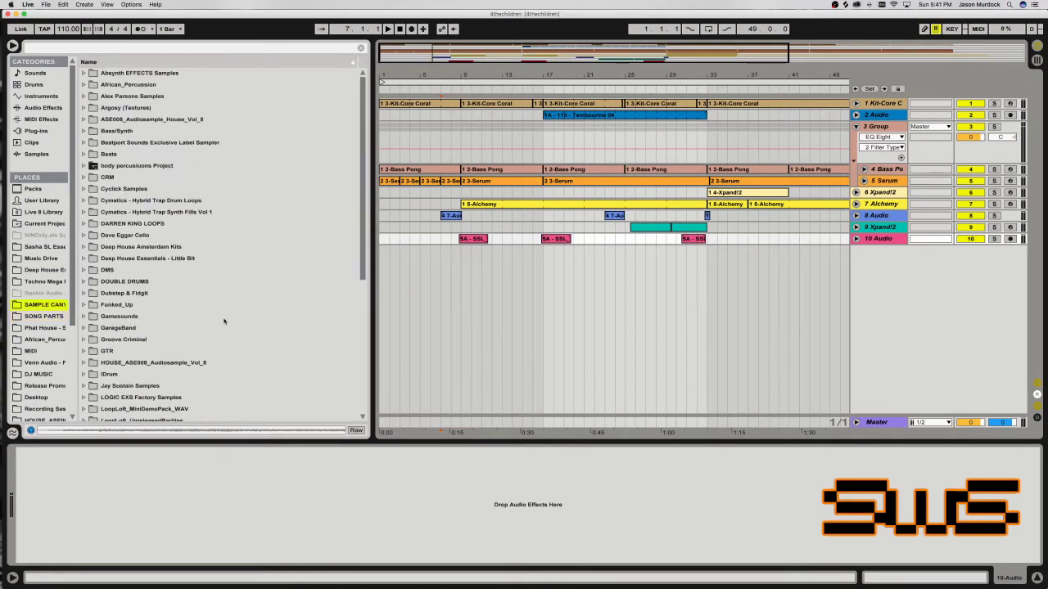
scroll(135, 245, down, 10)
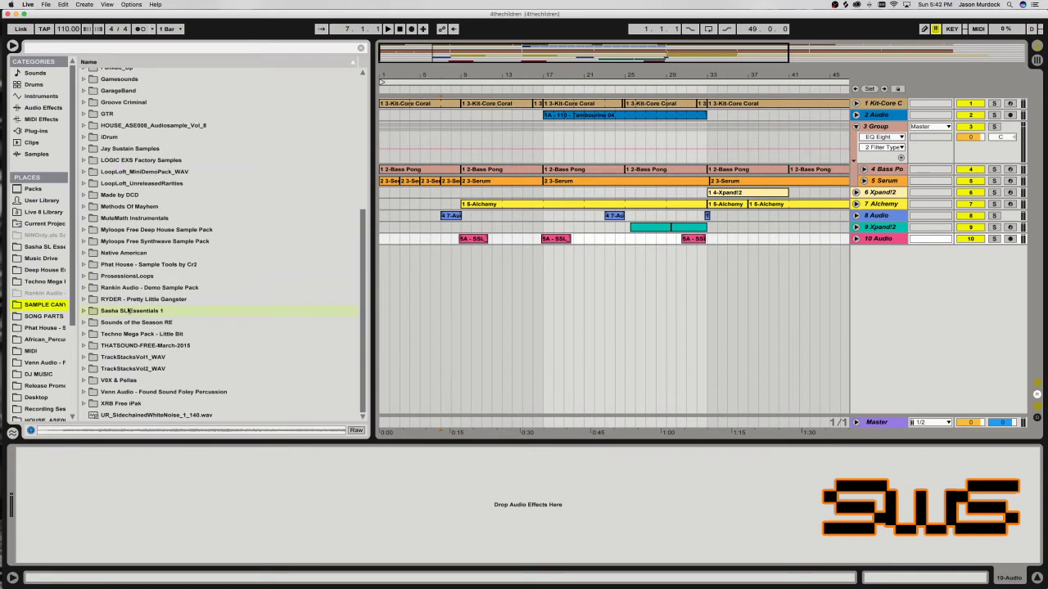
scroll(130, 311, up, 2)
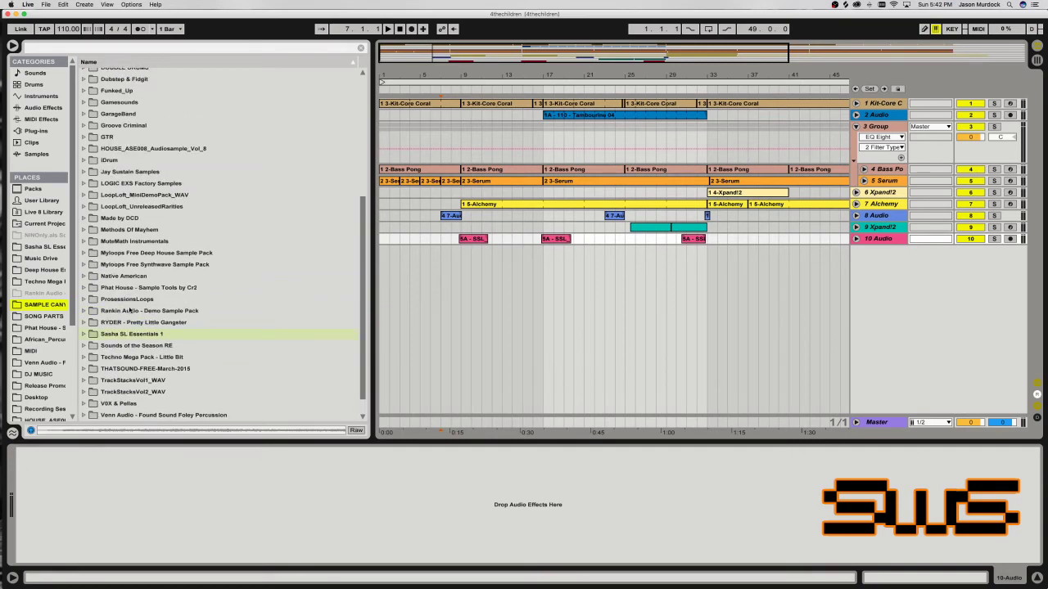